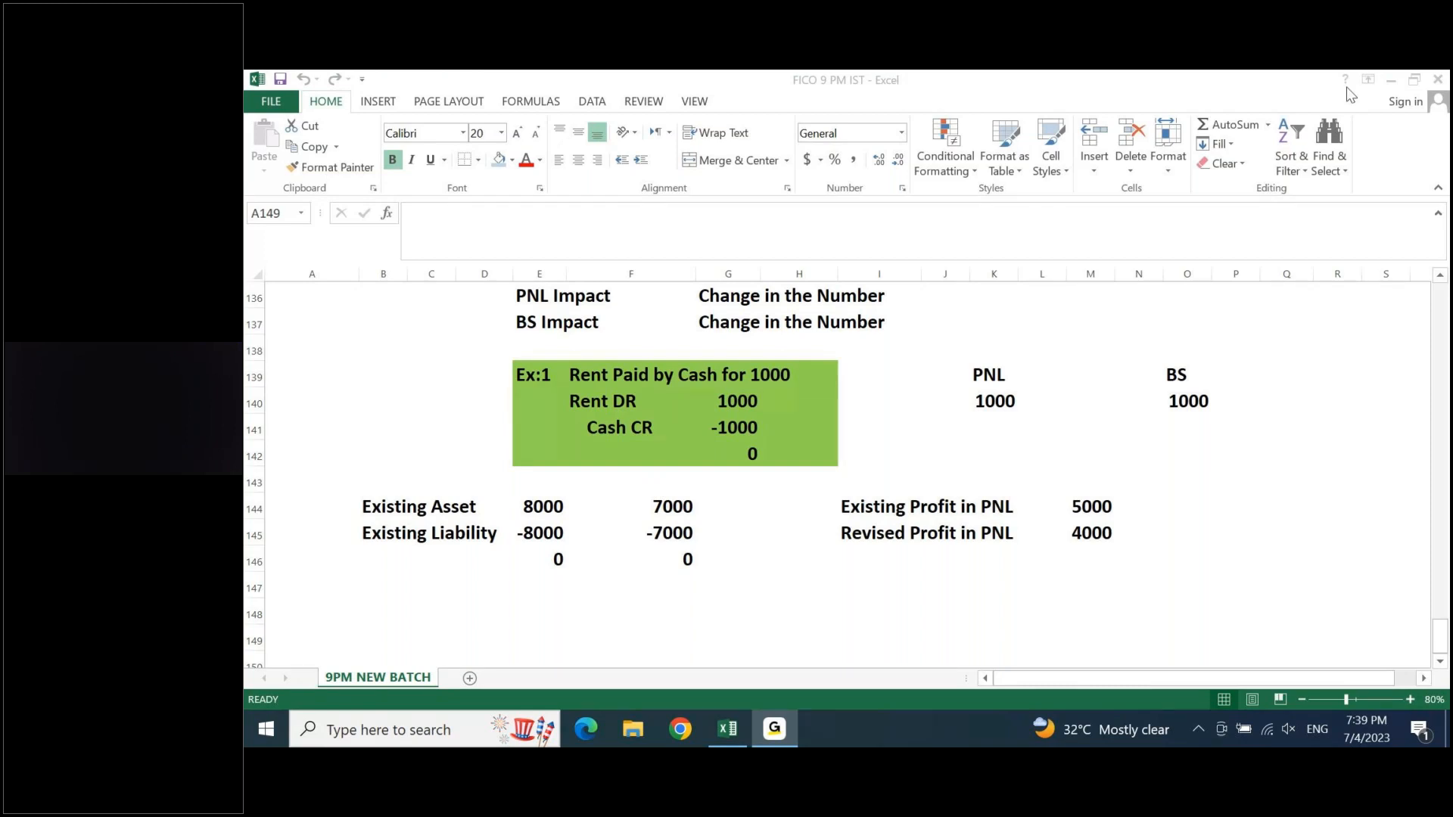
- Insert the current date, 7/4/2023, in cell A148 below the existing notes
left_click(730, 730)
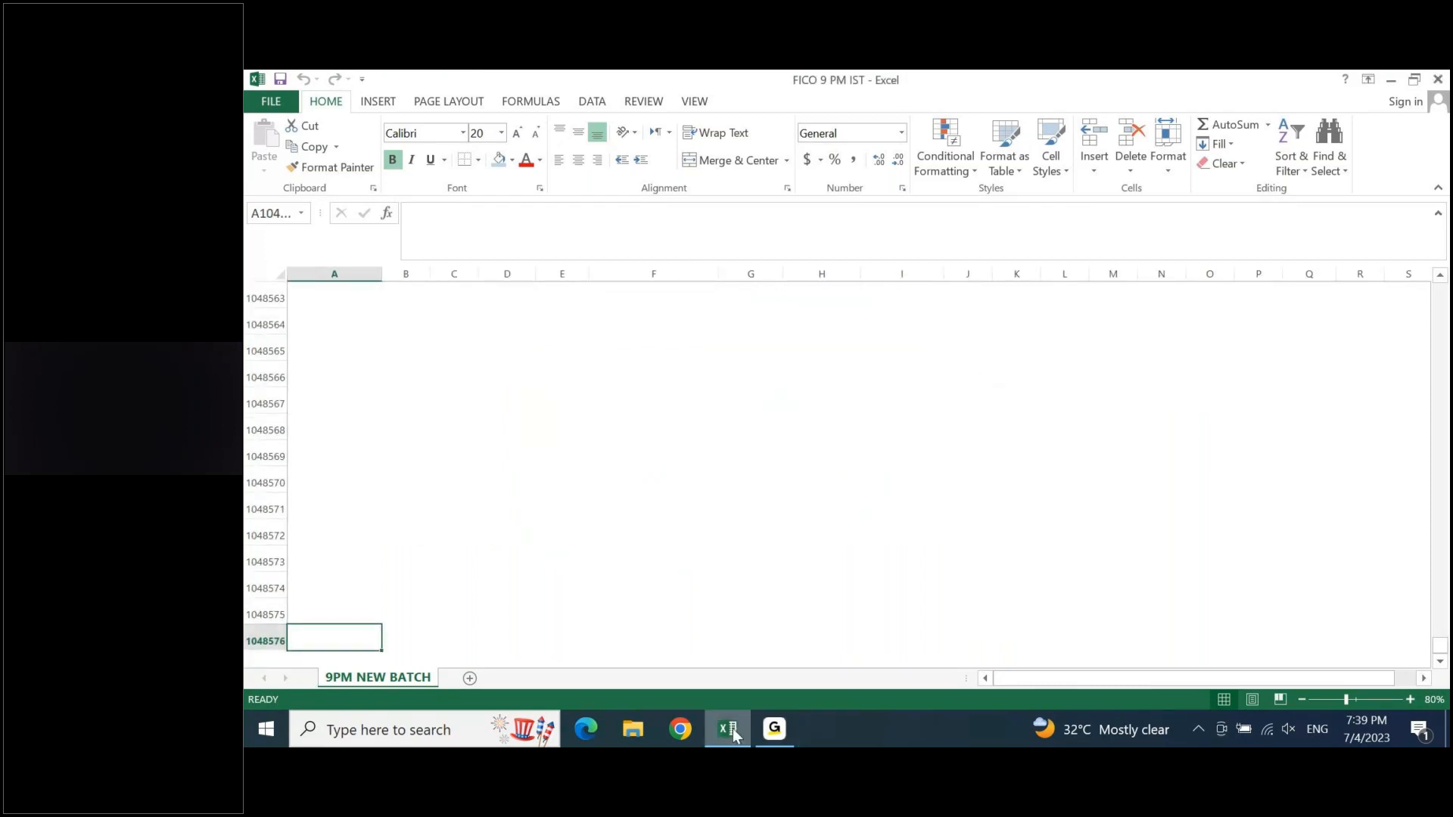
key("Down")
key("Down")
key("Down")
key("Down")
key("Down")
key("Down")
key("Down")
key("Down")
key("Down")
key("Down")
key("Down")
key("Down")
key("Down")
key("Down")
key("Down")
key("Down")
key("Down")
key("Down")
key("Down")
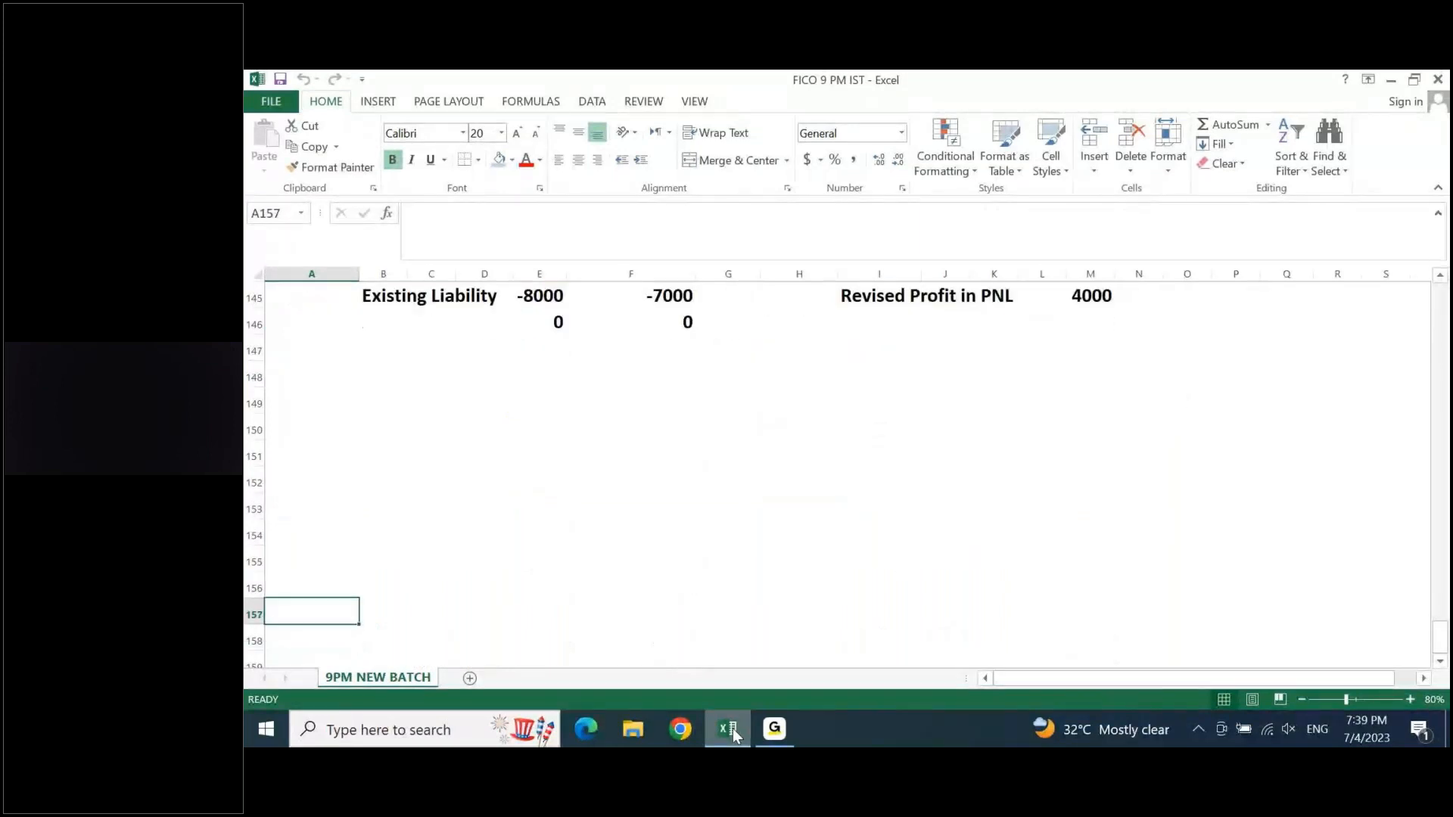
key("Up")
key("Up")
key("Up")
key("Up")
key("Up")
key("Up")
key("Up")
key("Up")
key("Up")
key("Up")
key("Up")
key("Up")
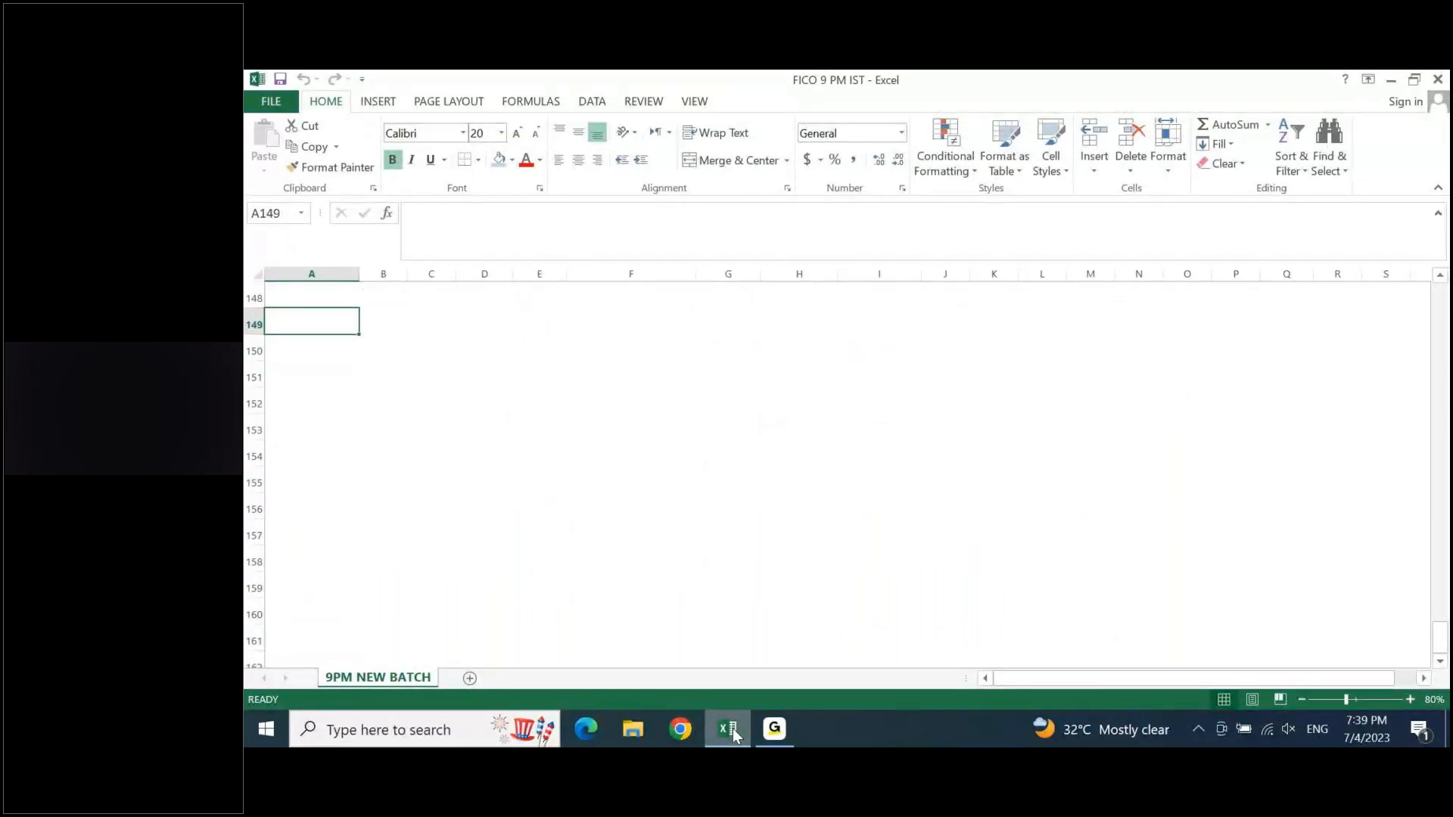
key("ctrl+semicolon")
key("Return")
key("Up")
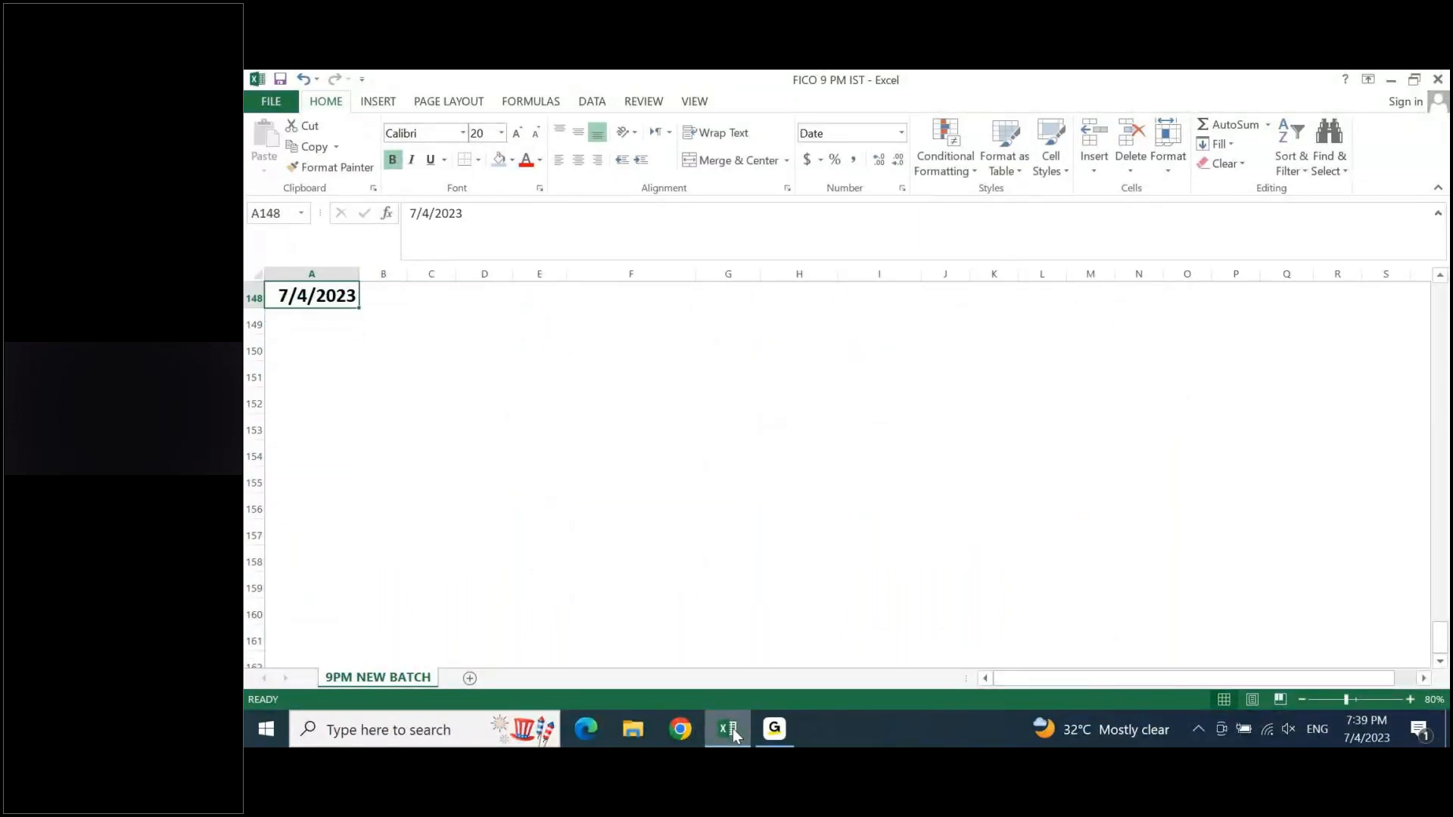
- Enter the heading "Accounting Cycle Execution with a Business Process" in cell A149
key("Down")
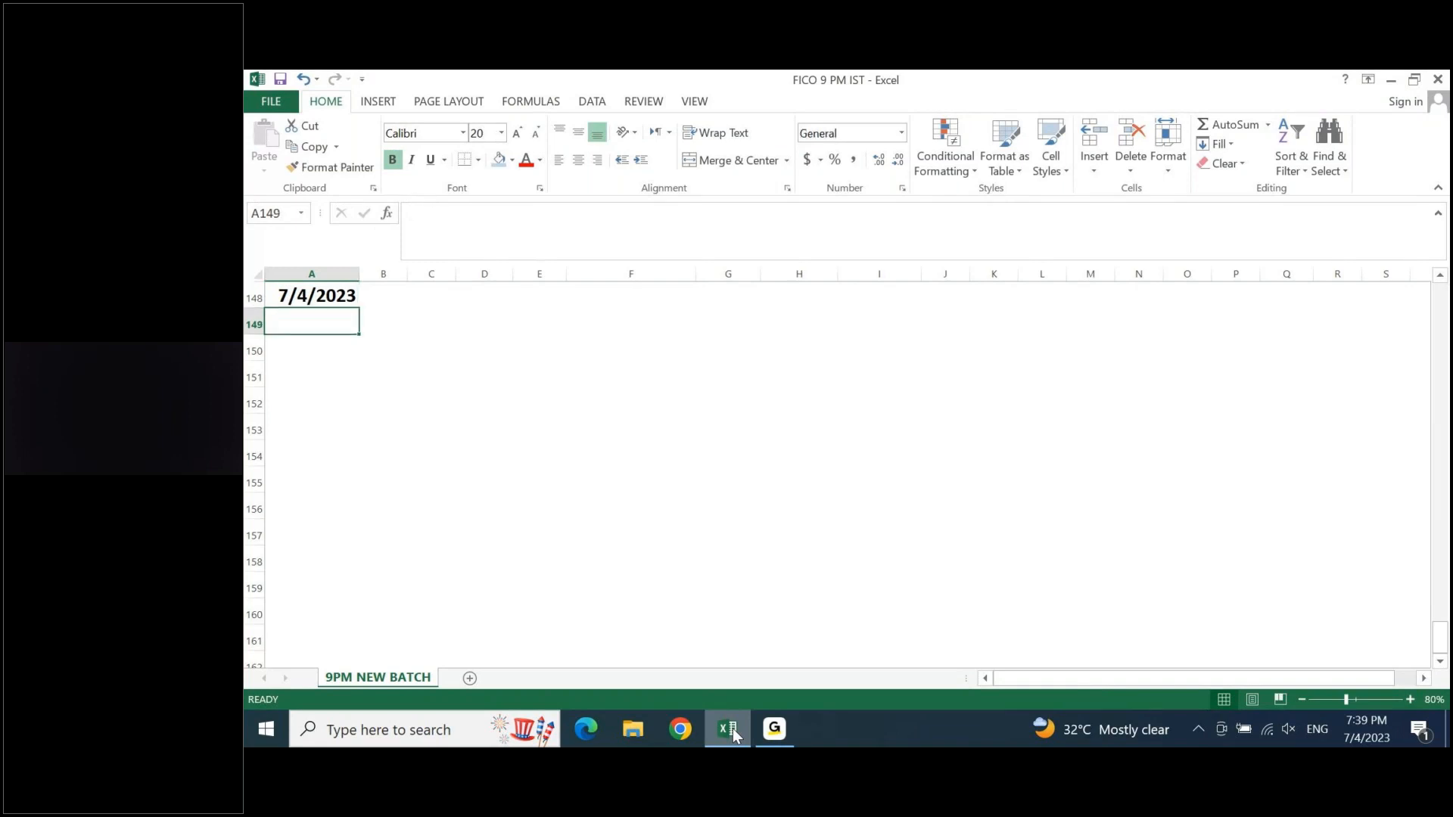
type("Accoun")
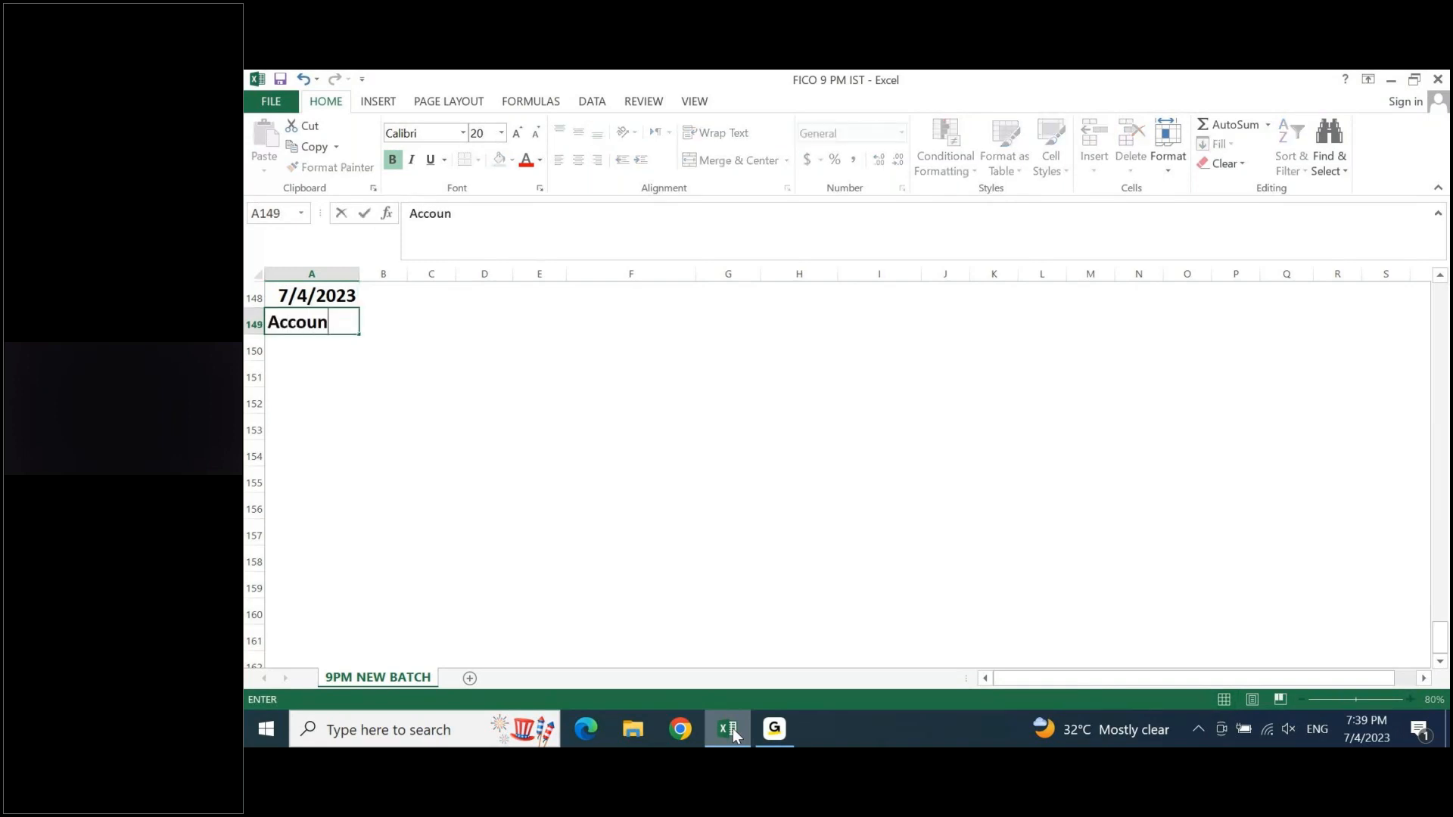
type("ting CYcle ")
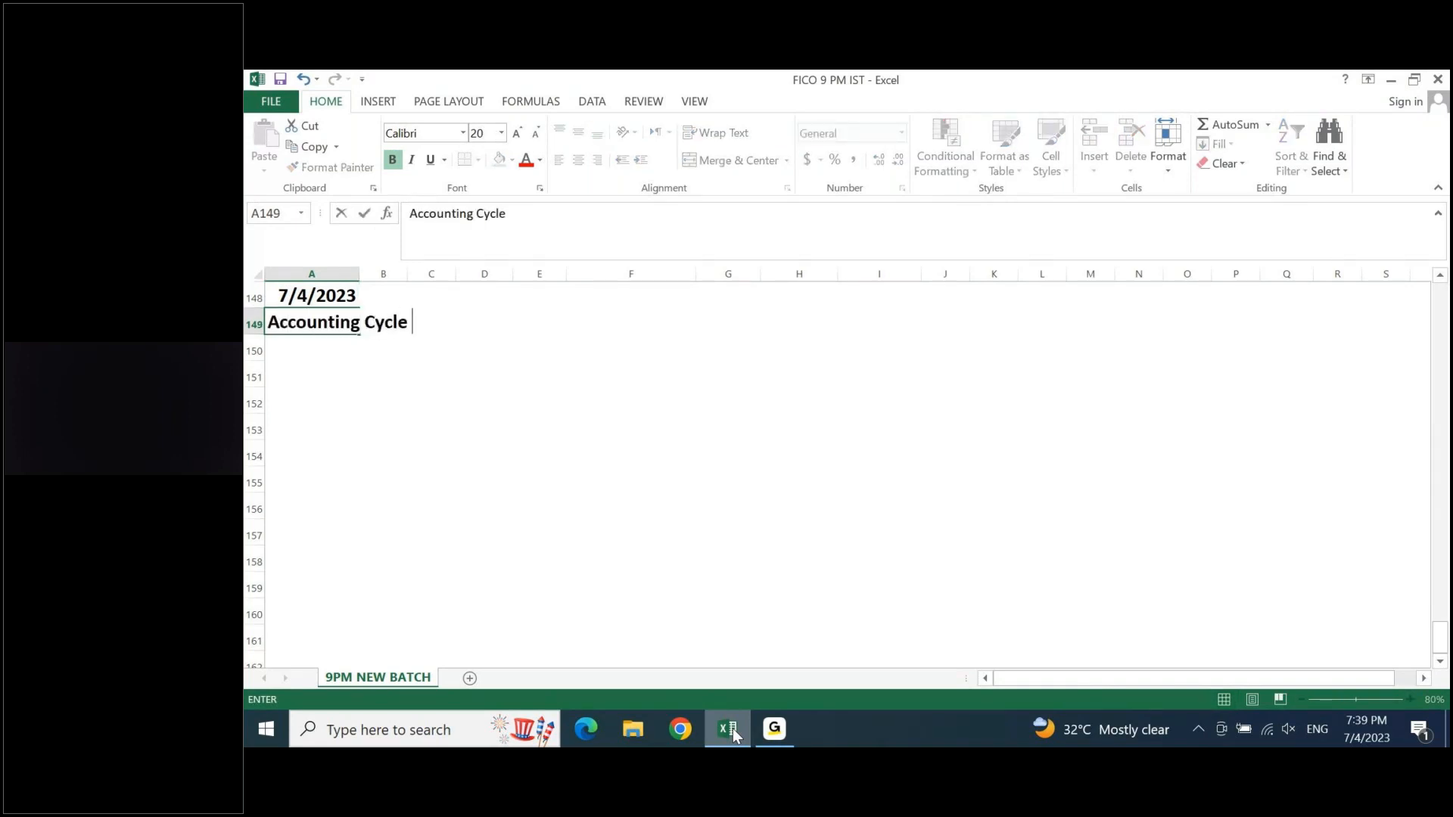
type("Execu")
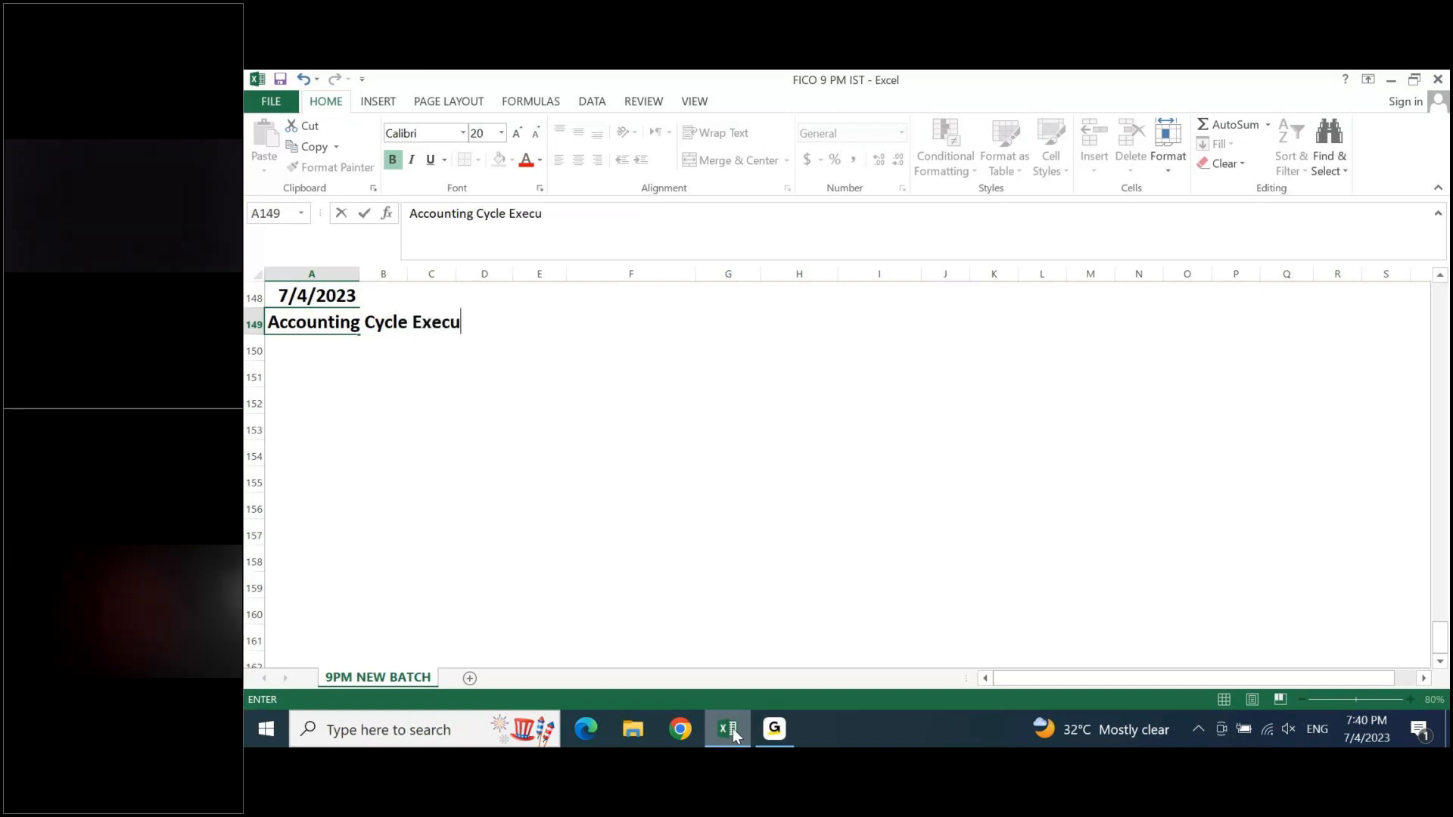
type("tion with ")
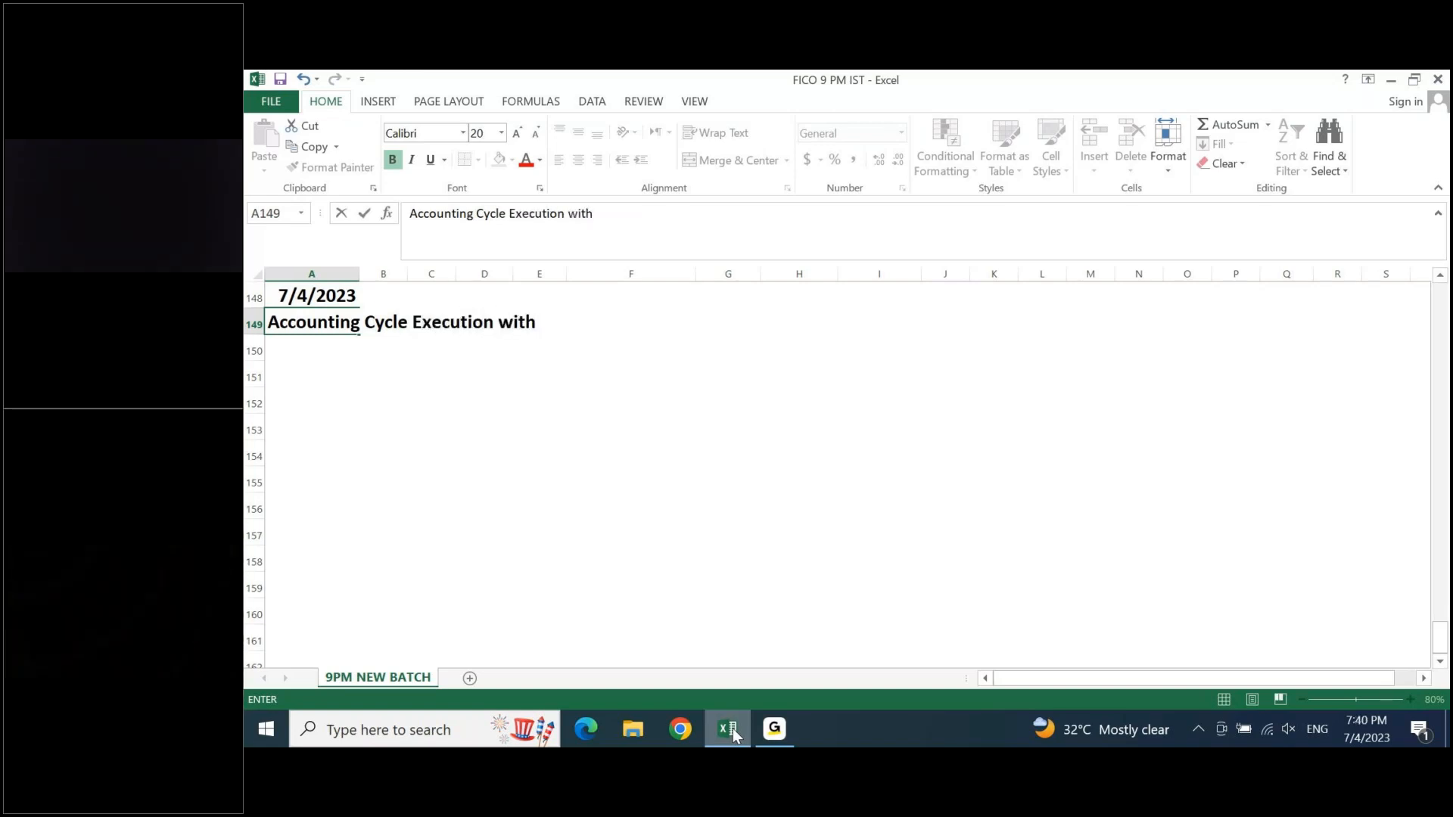
type("a BUsiness ")
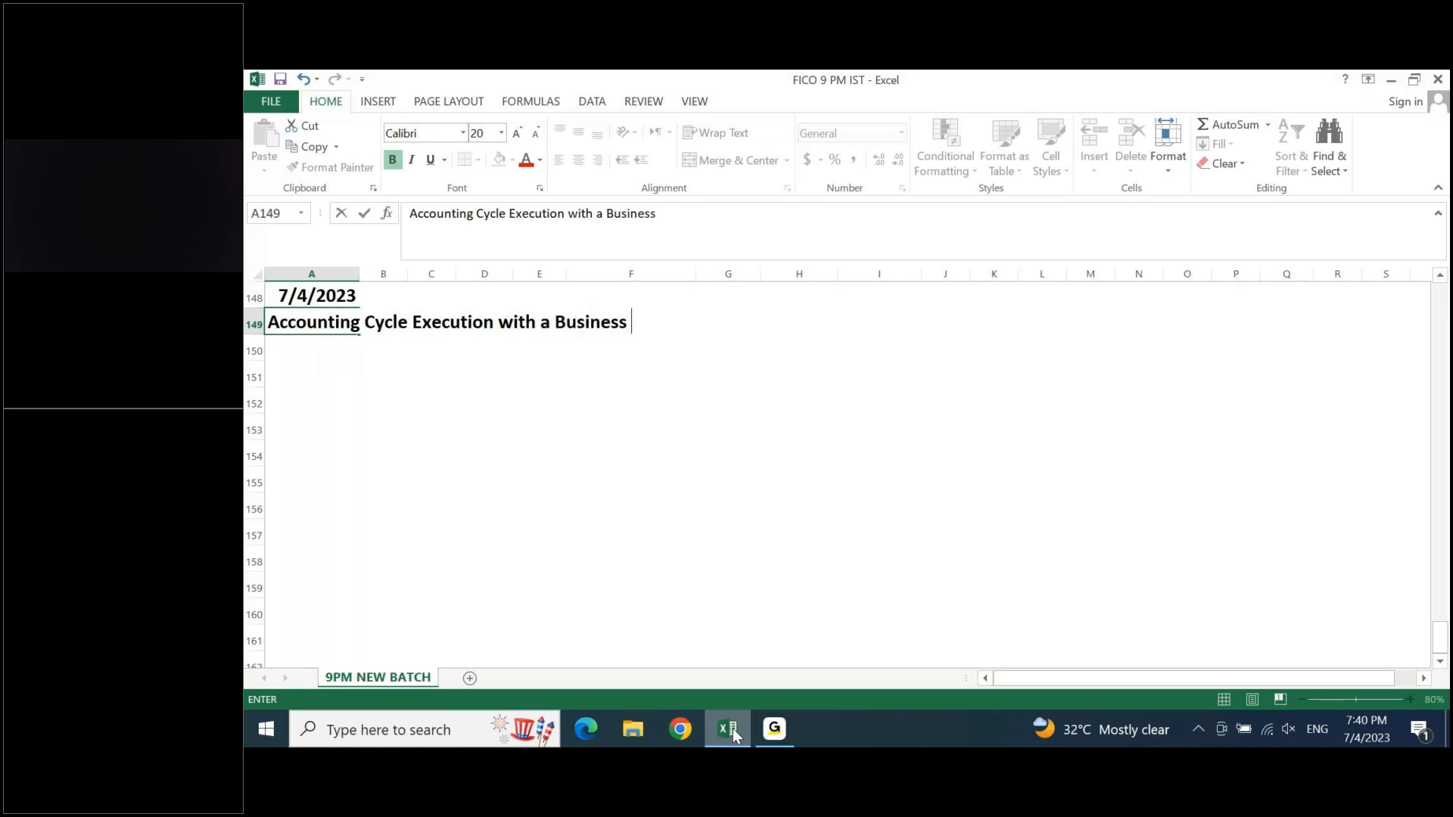
type("Process")
key("Return")
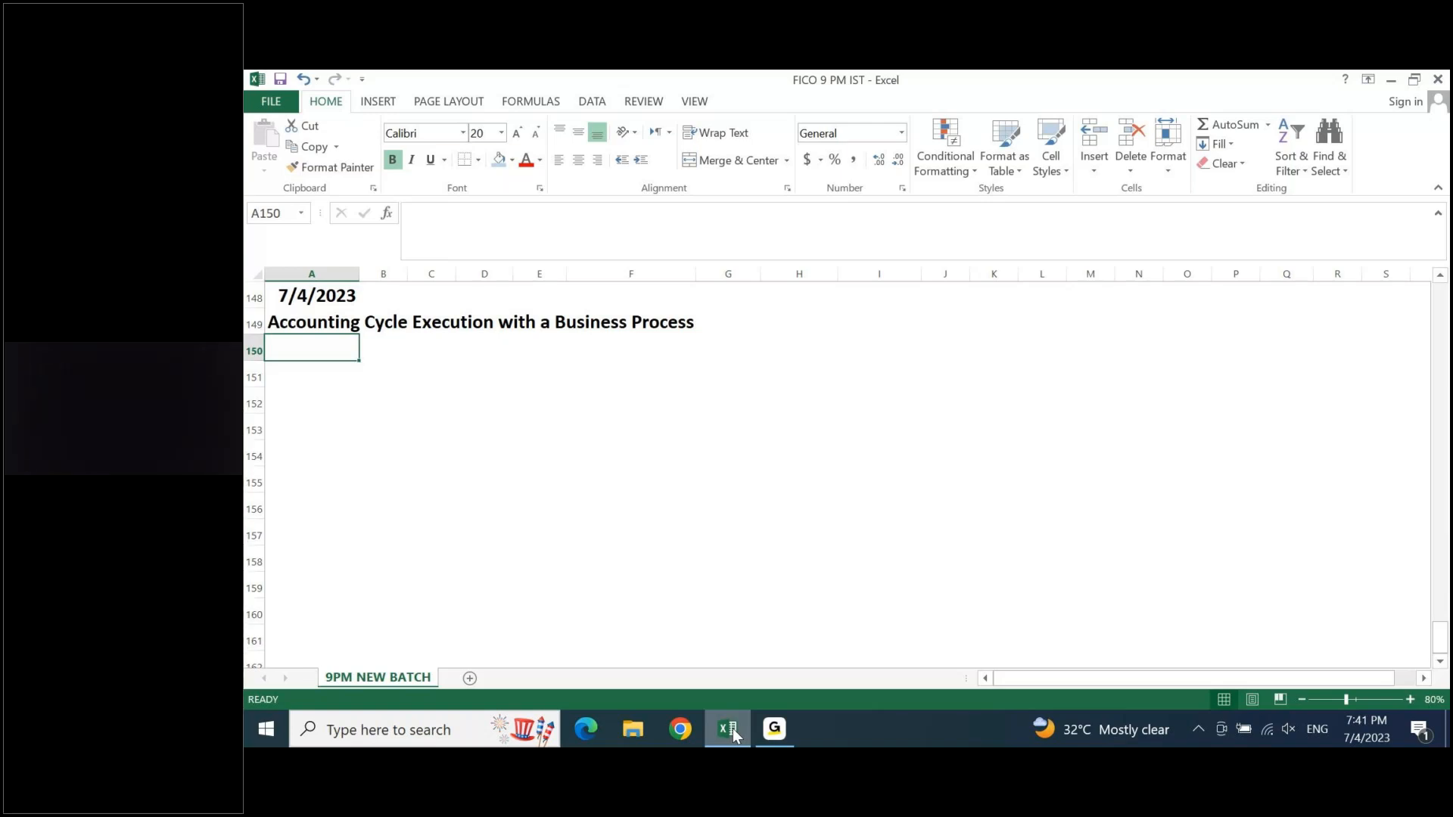
- Enter the subheading "Trading Business" in cell B151, leaving row 150 blank
key("Up")
key("Down")
key("Right")
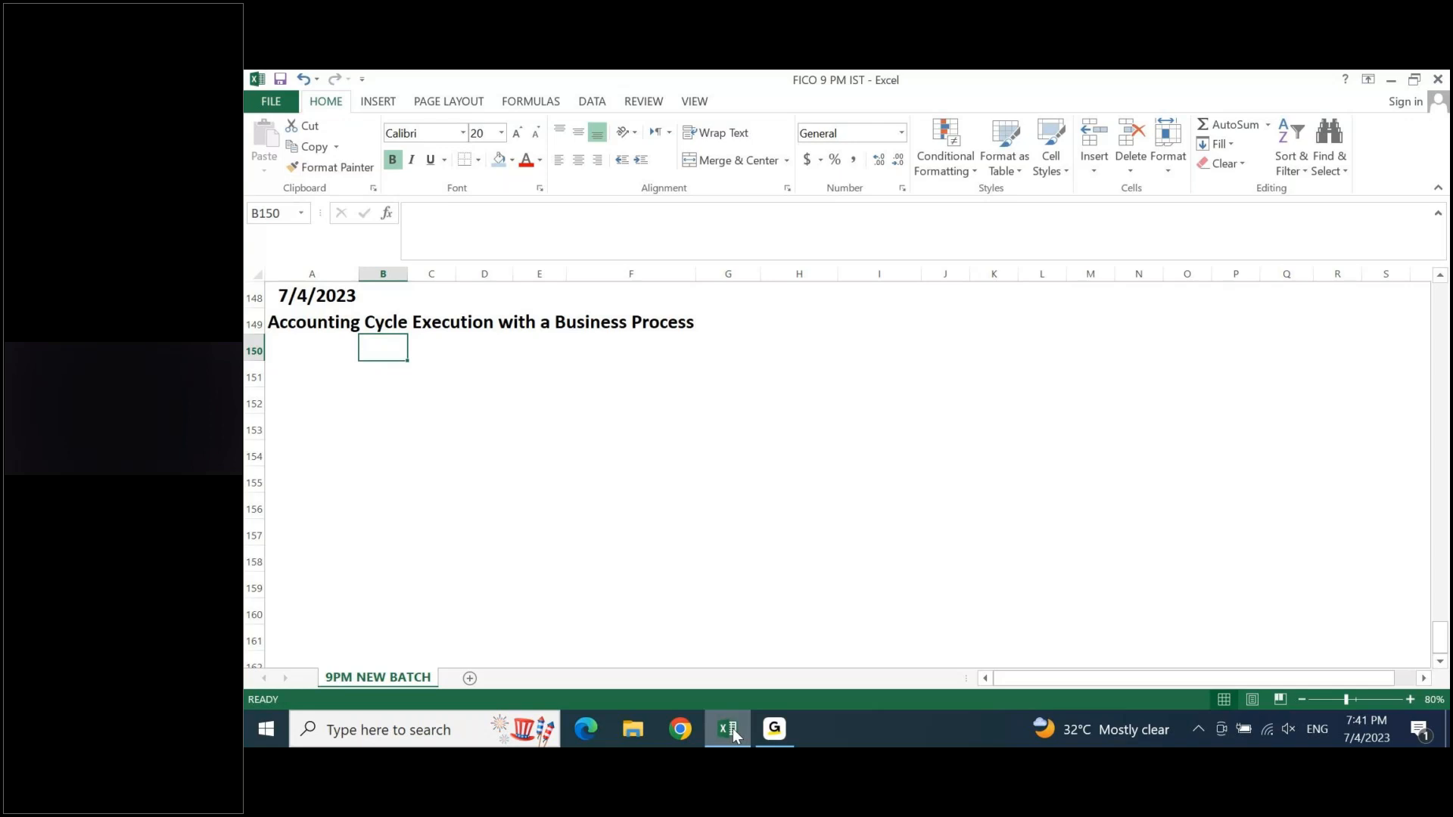
key("Down")
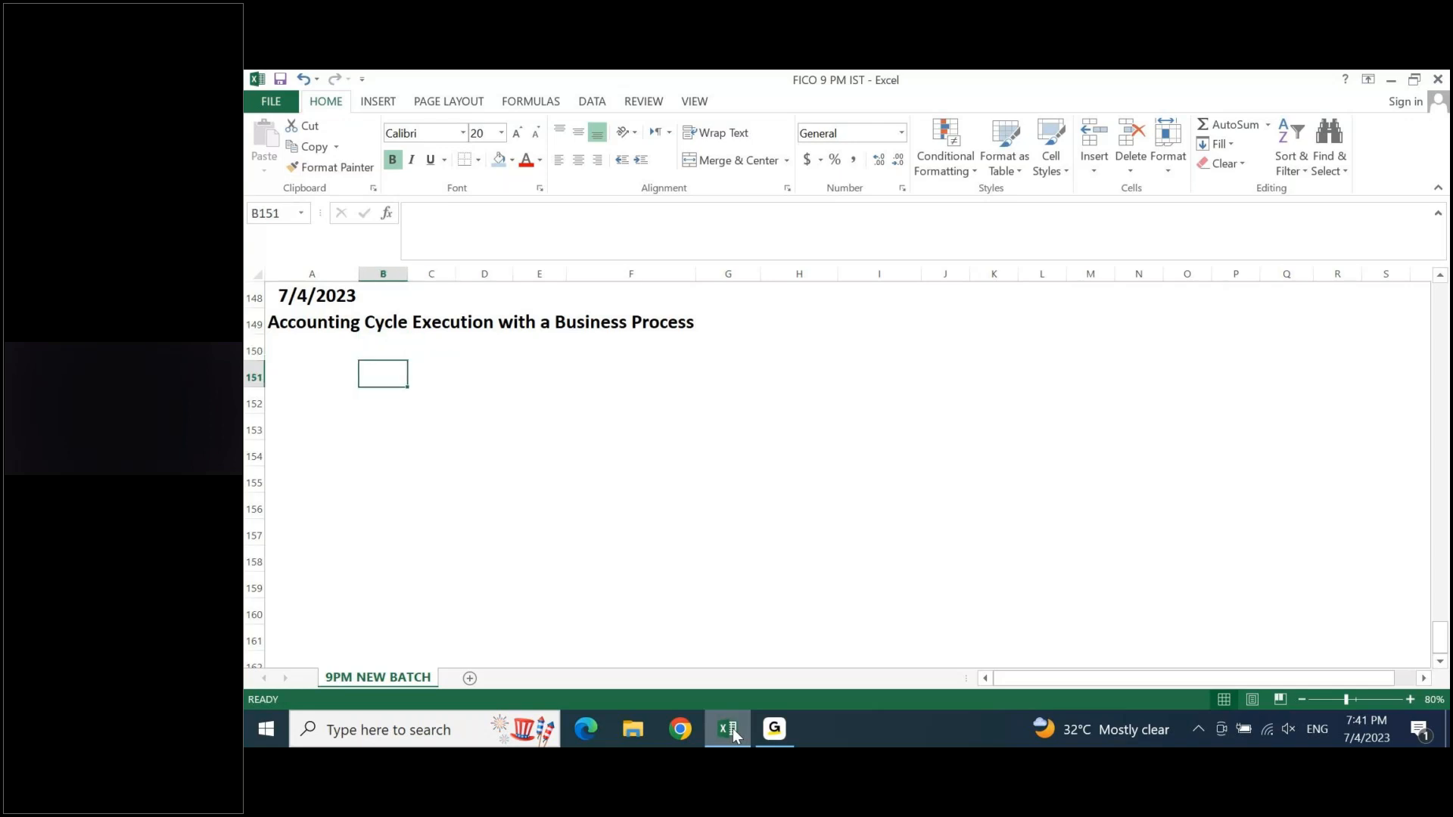
type("Trading ")
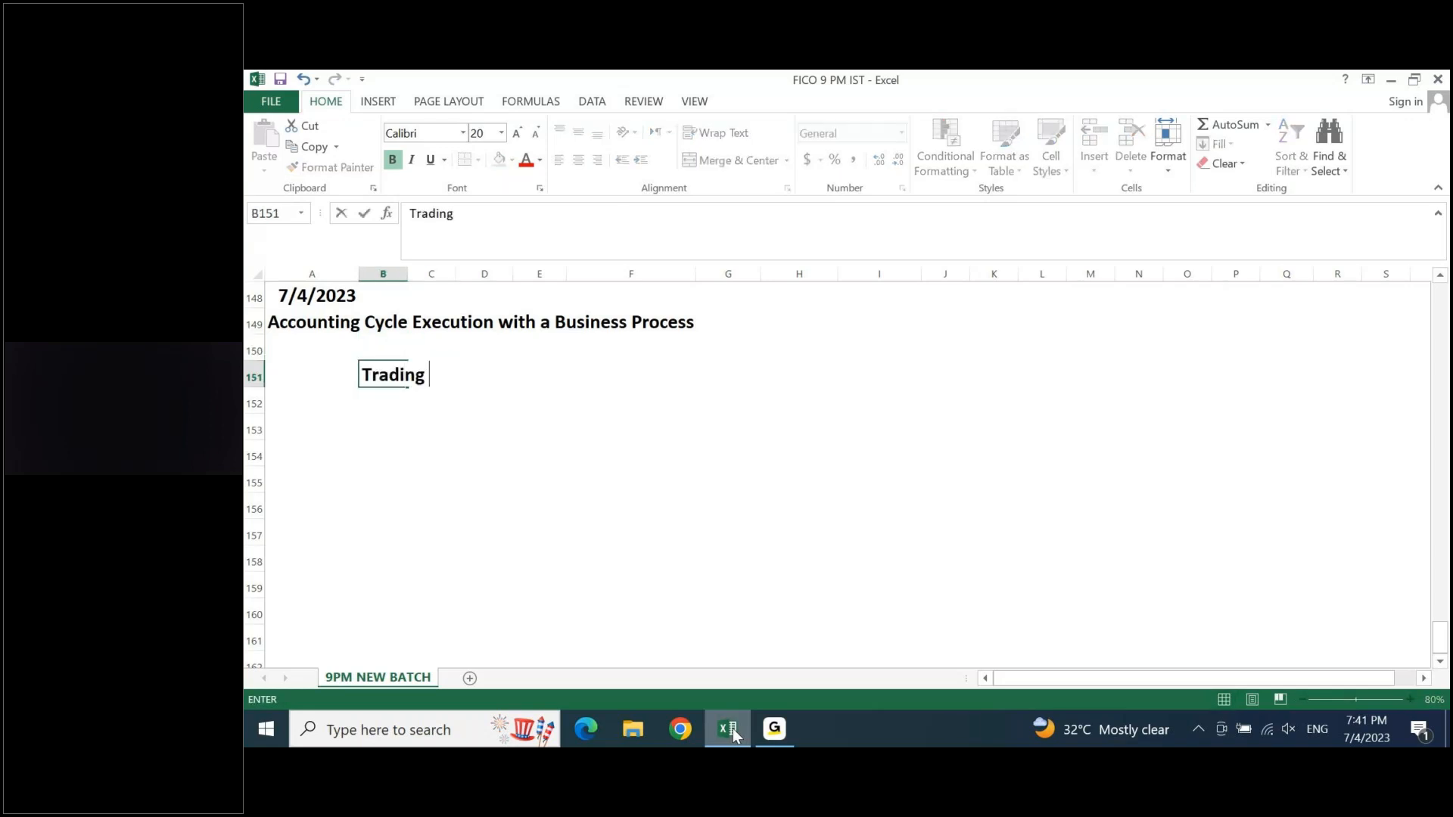
type("Business")
key("Return")
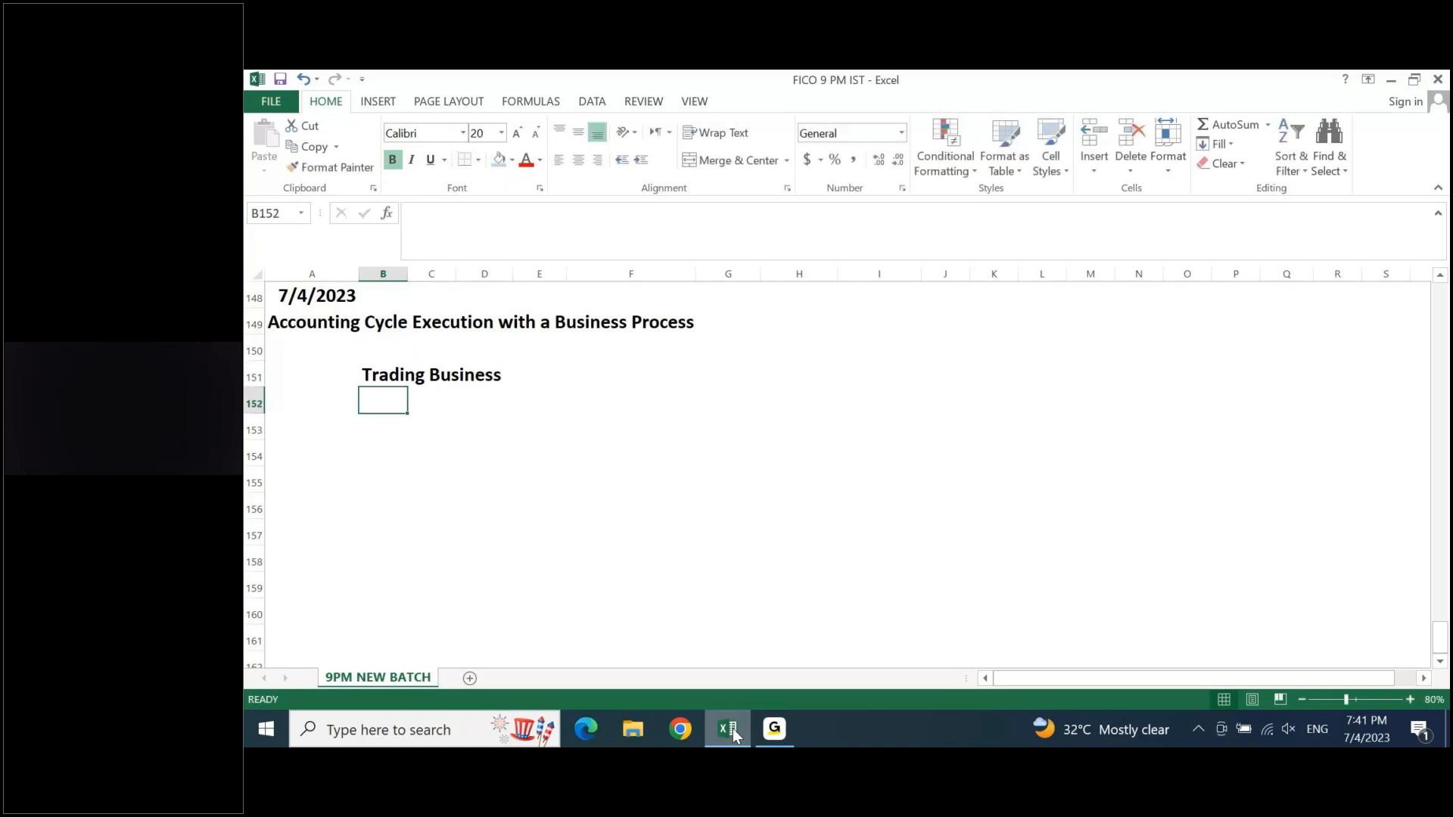
- Merge and center the "Trading Business" subheading across A151:G151 and fill it yellow
key("Left")
key("Up")
key("Right")
key("shift+Right")
key("Left")
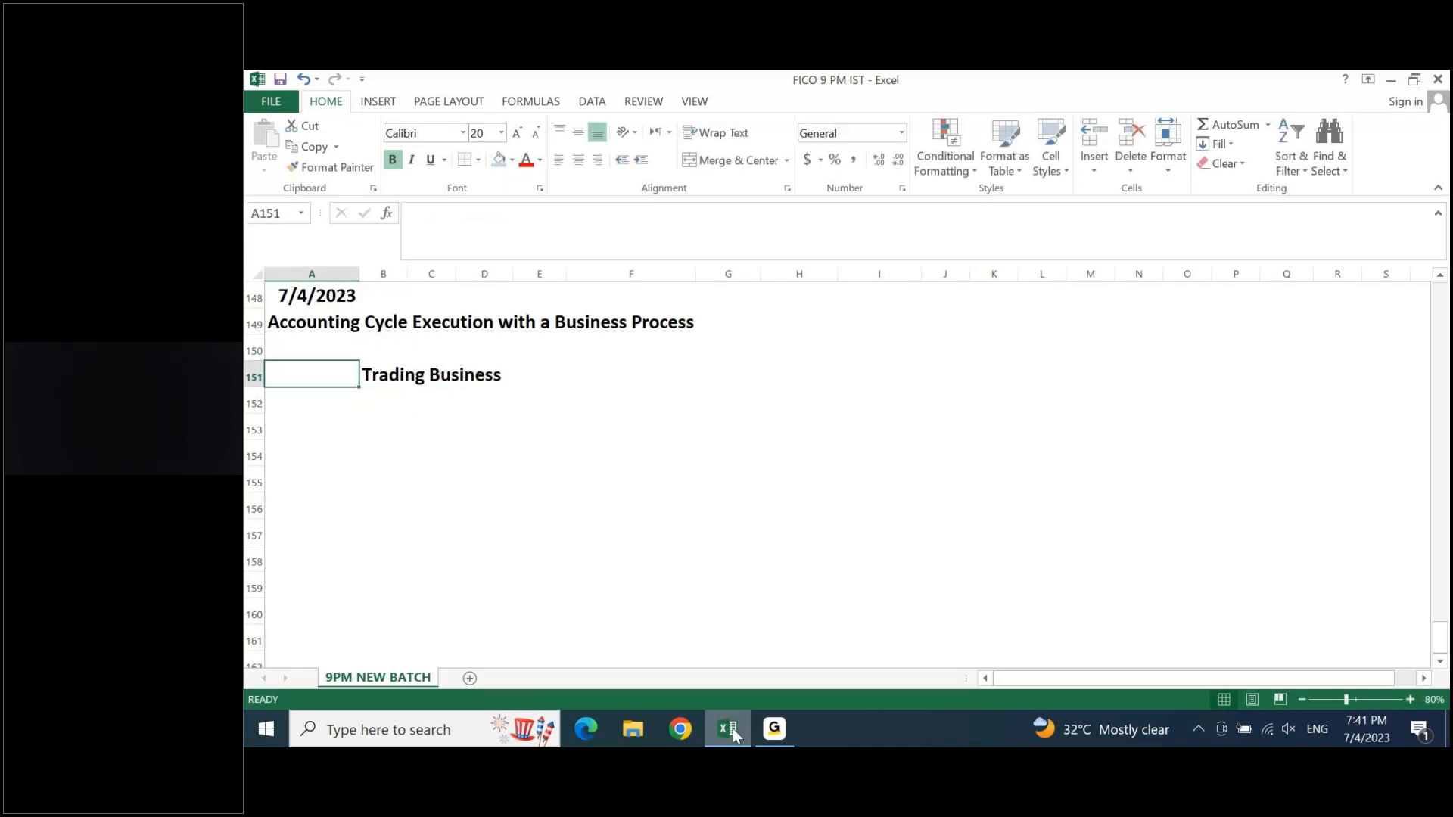
key("shift+Right")
key("shift+Right")
key("shift+Right")
key("shift+Right")
key("shift+Right")
key("shift+Right")
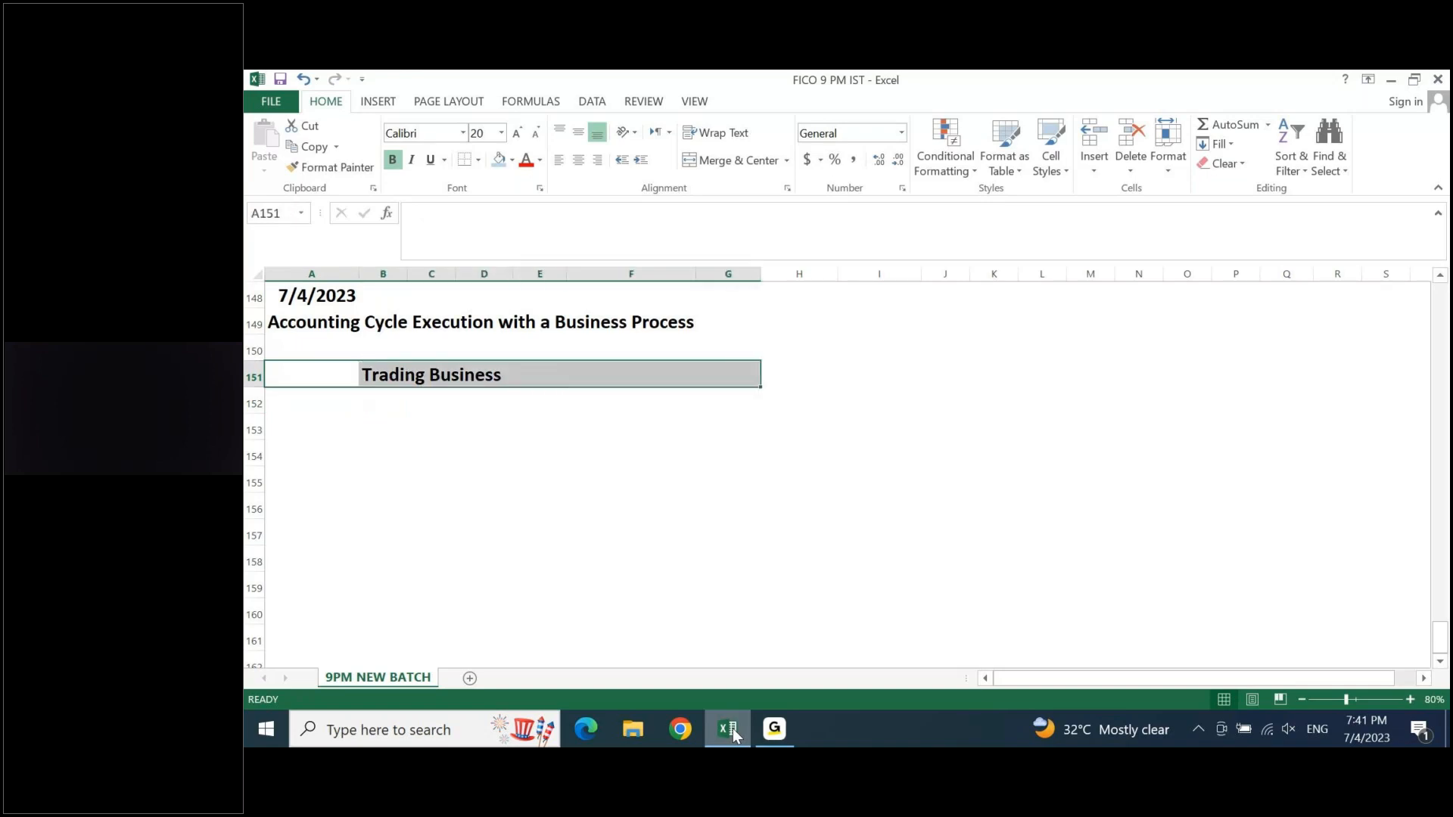
left_click(696, 167)
left_click(512, 161)
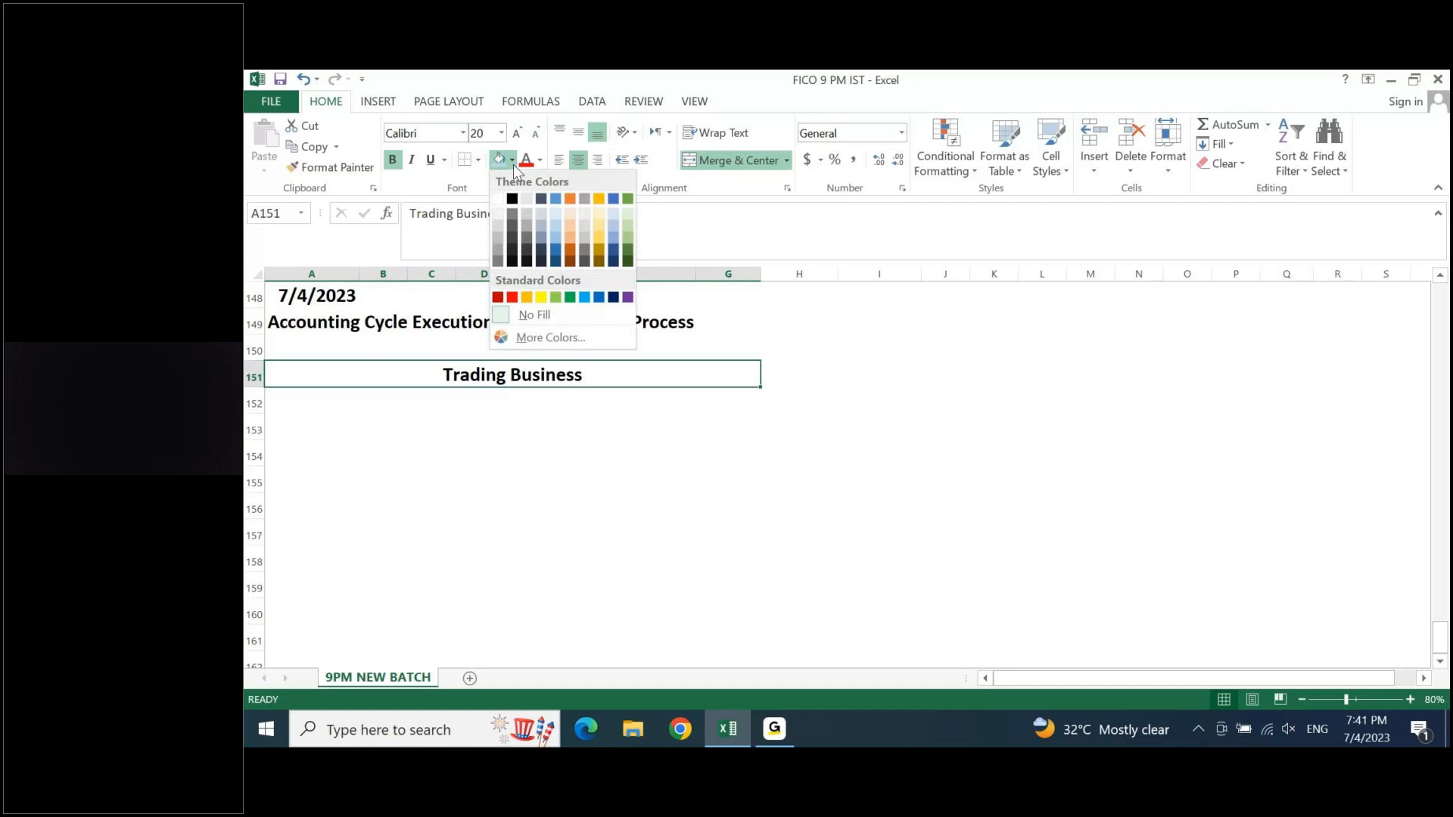
left_click(541, 296)
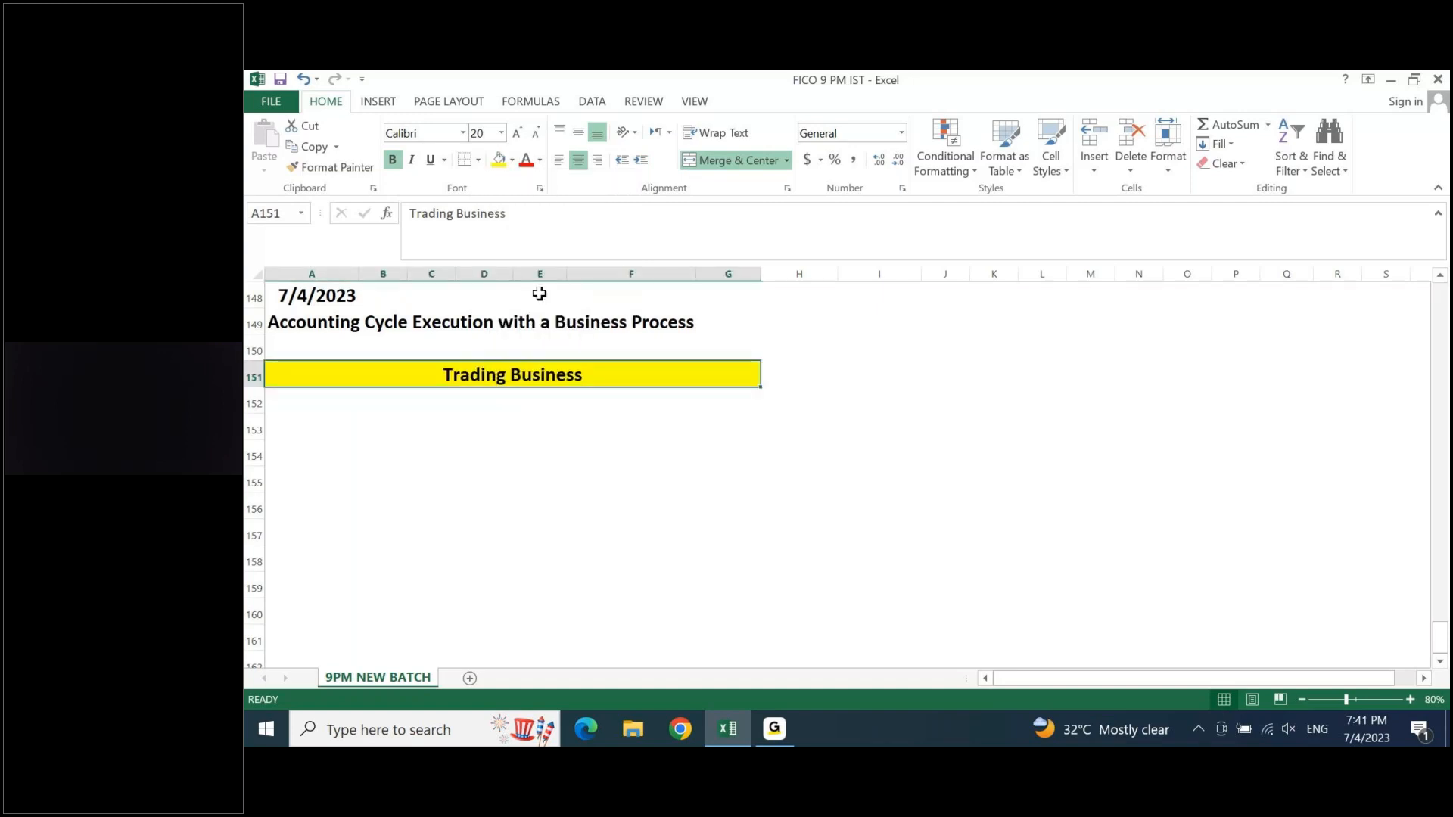
- List "Capital" in cell A152 and "Advance Rent" in cell A153 under the yellow subheading
key("Return")
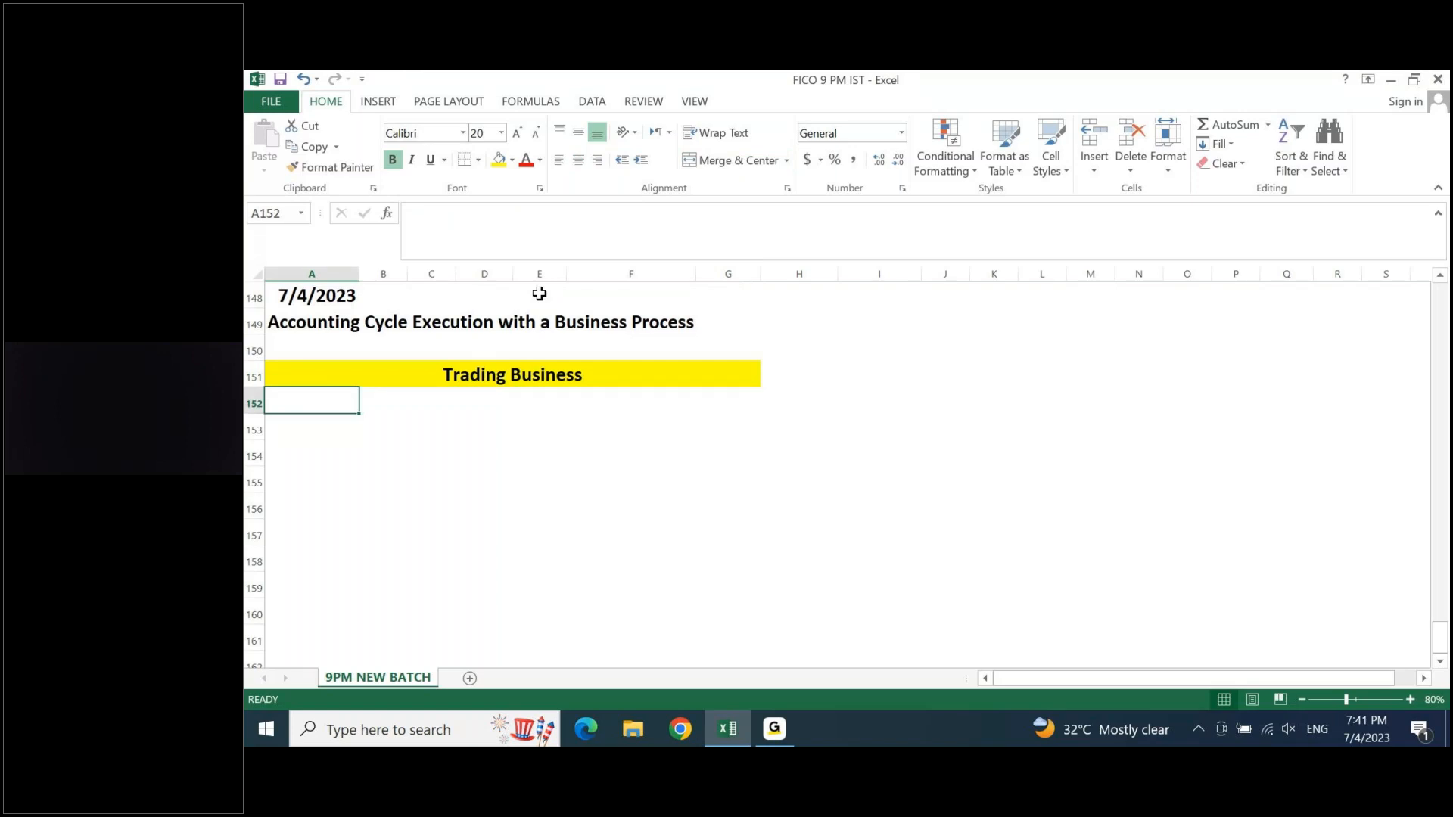
type("Capi")
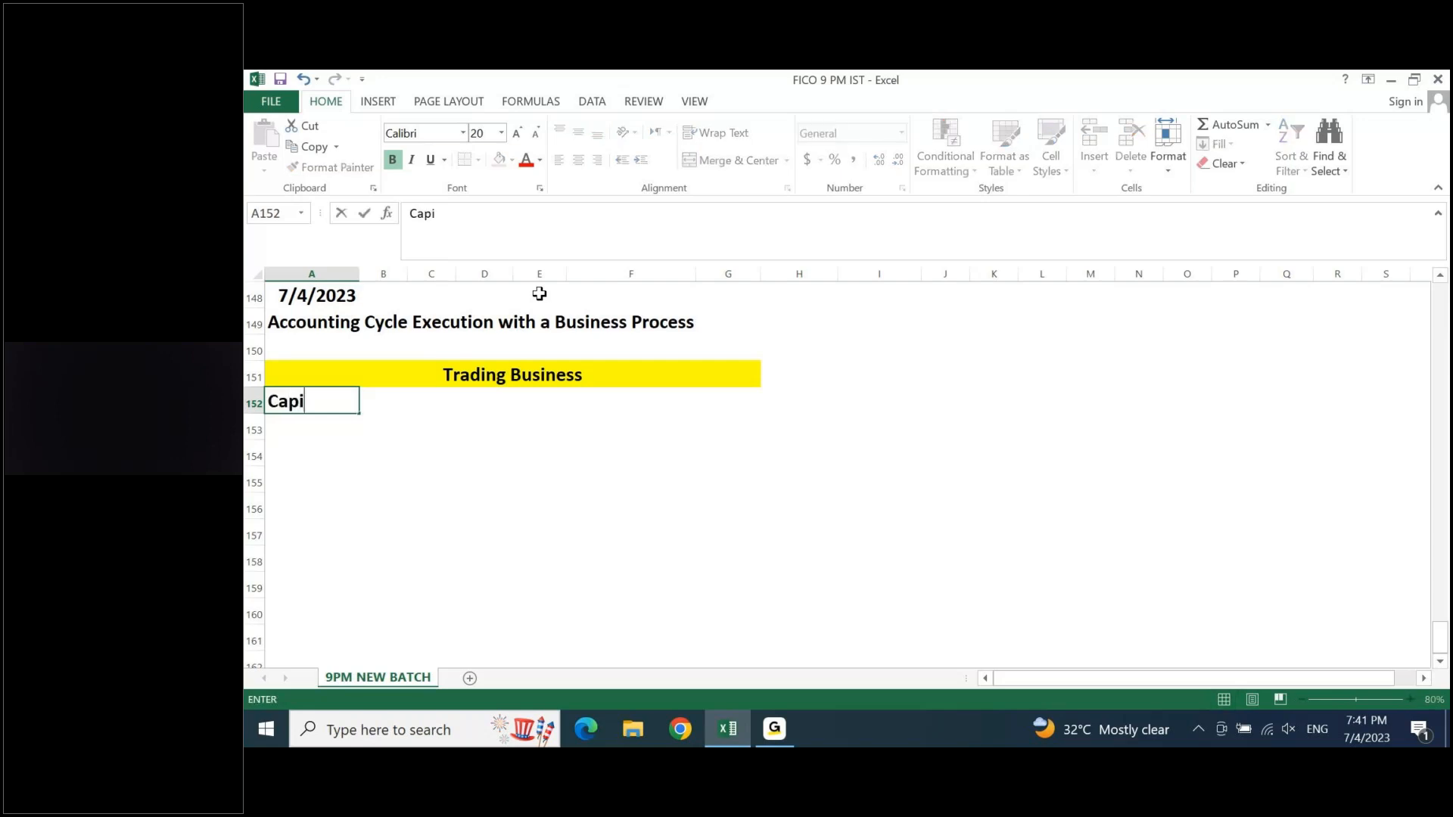
type("tal")
key("Return")
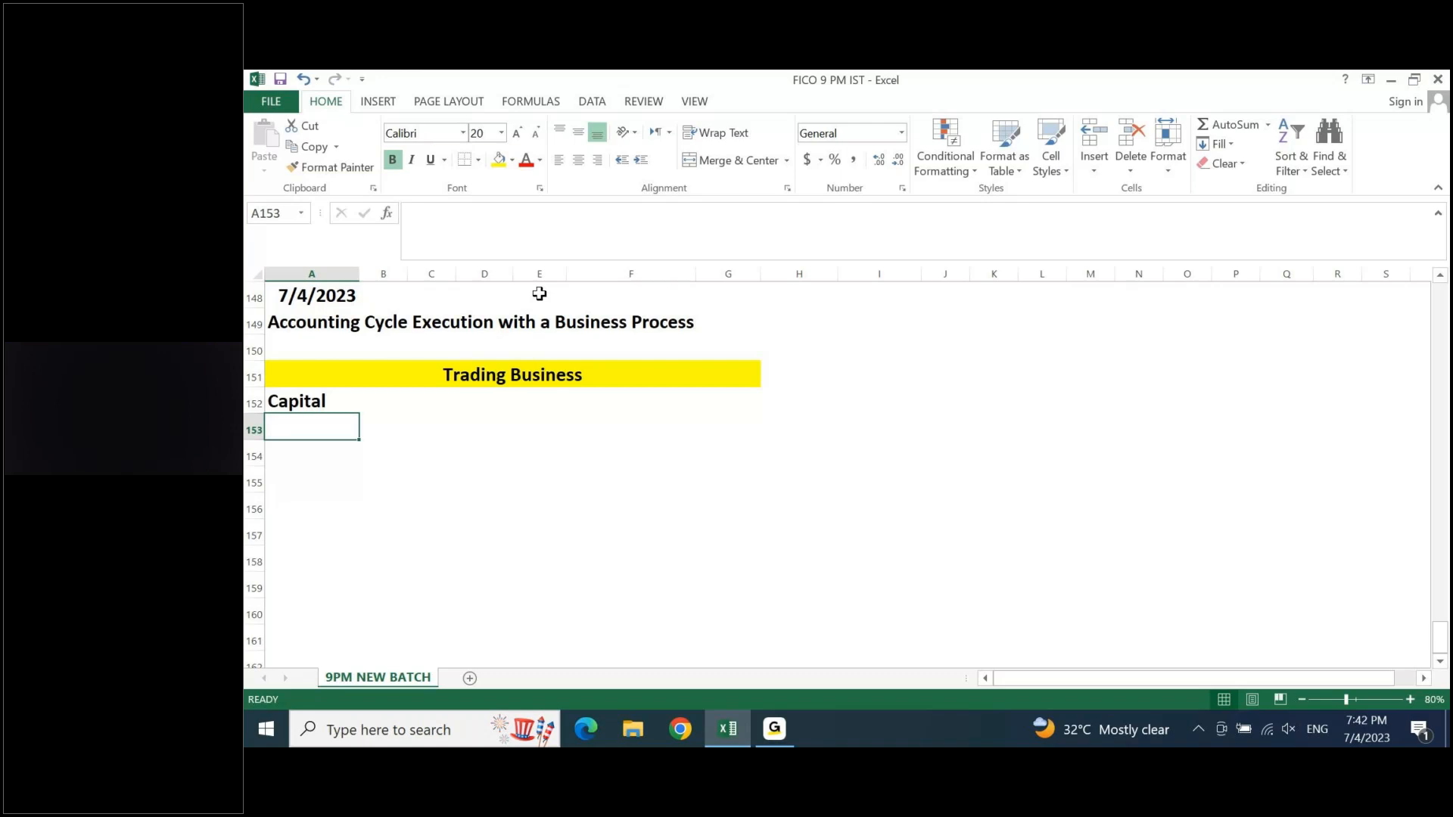
type("Adavc")
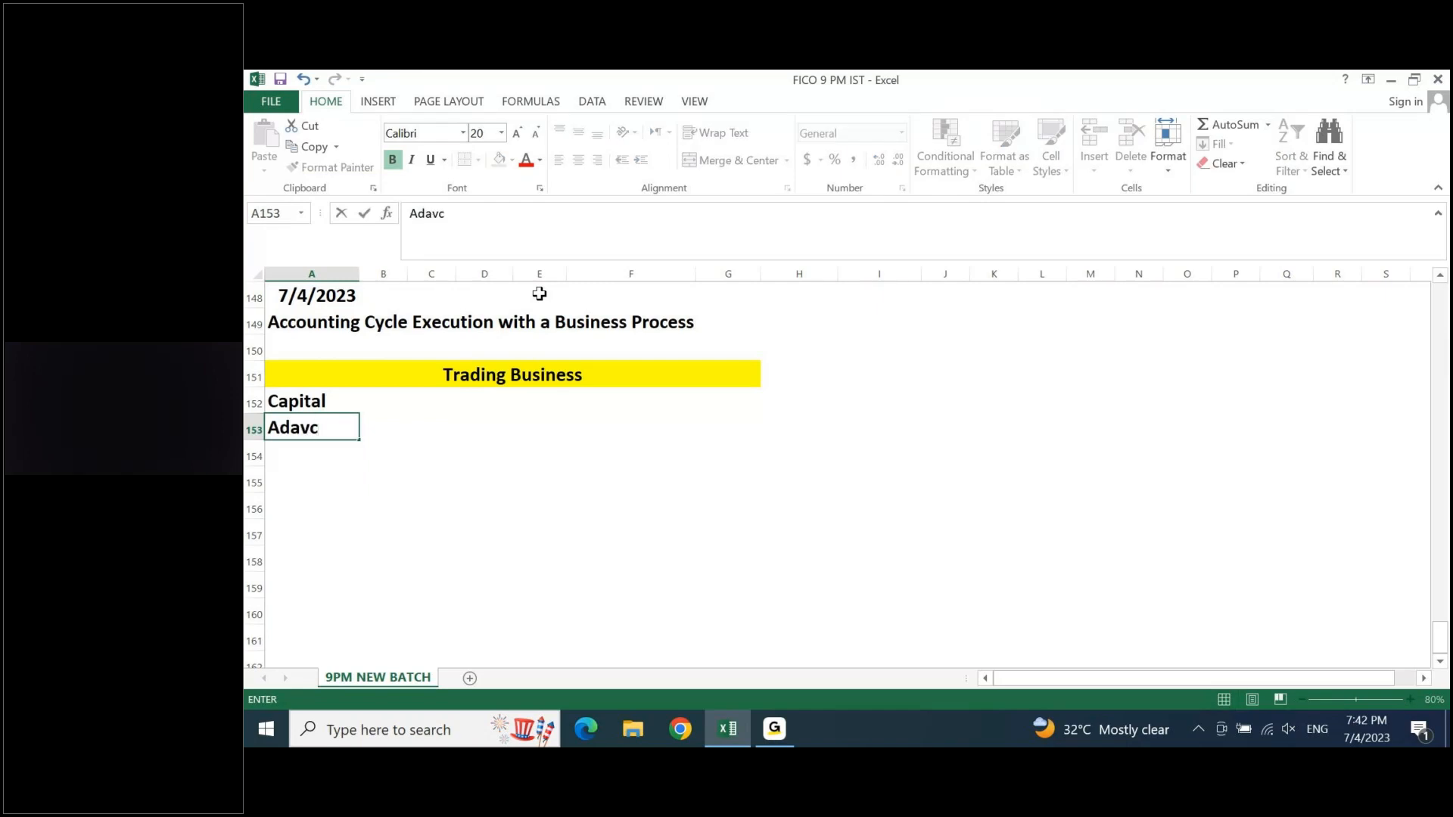
key("BackSpace")
key("BackSpace")
key("BackSpace")
type("vance Rent")
key("Return")
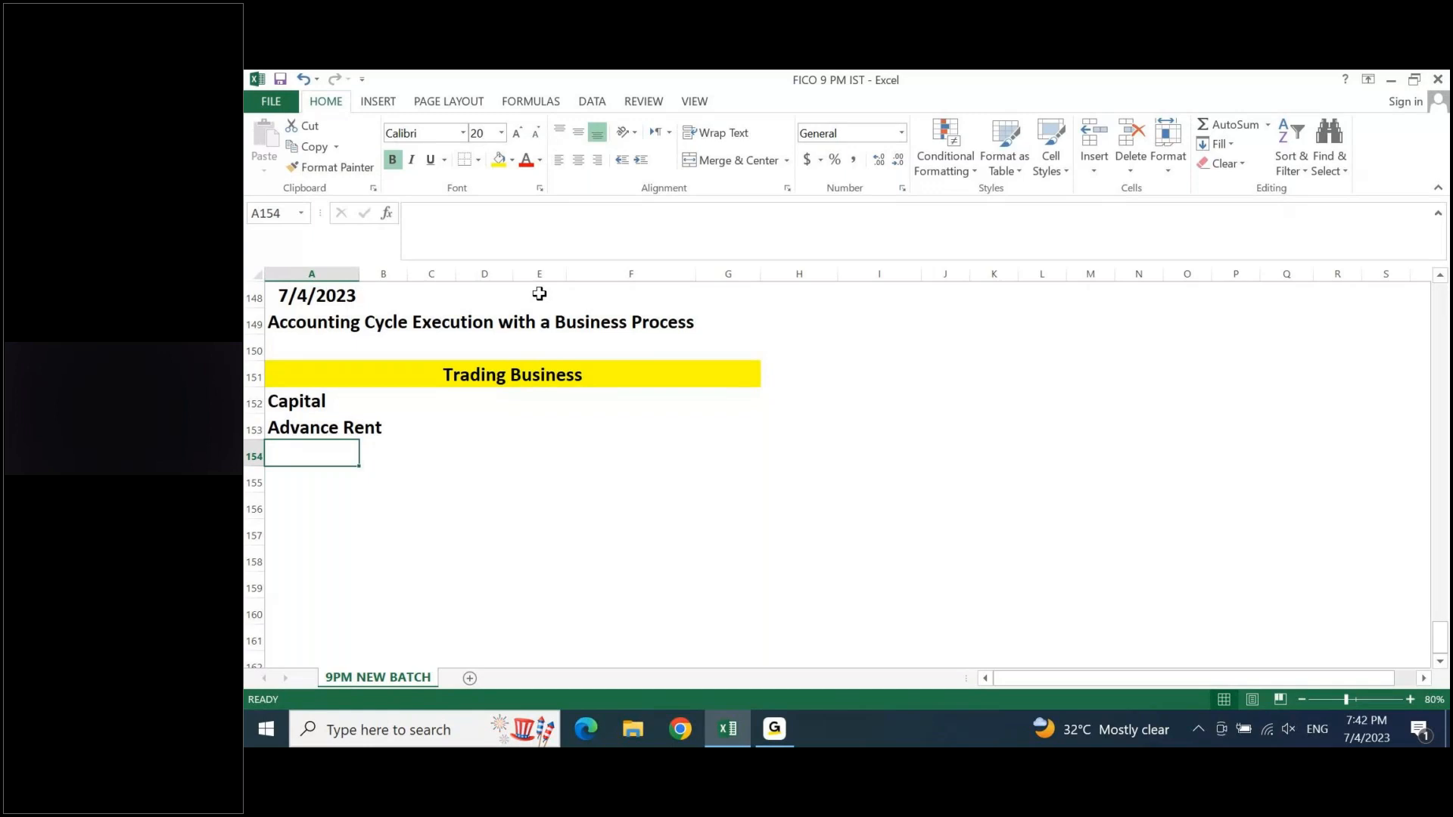
- Add "Purchase" in cell A154 and "Sales" in cell A155 to the trading business list
type("Purchase")
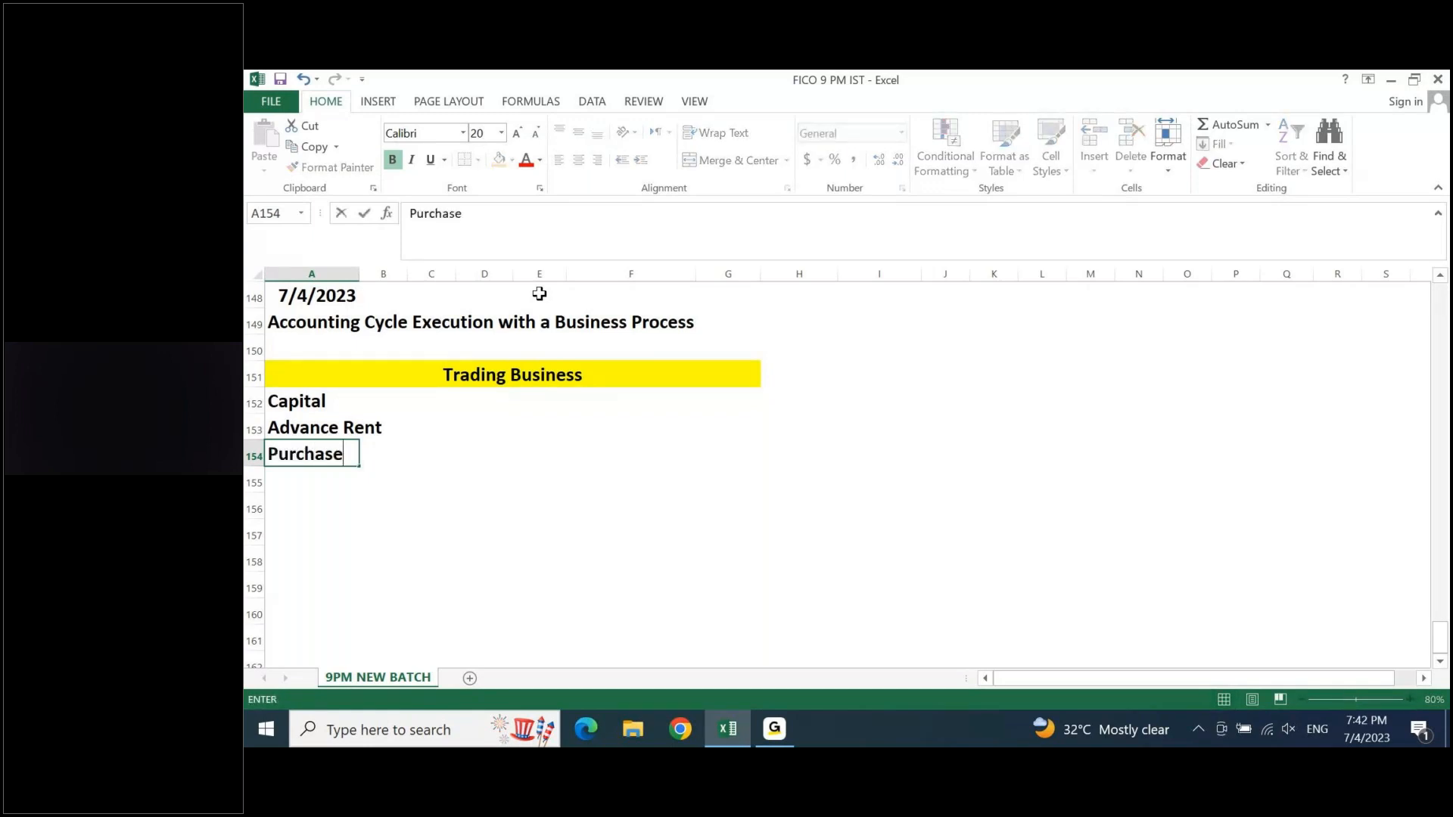
key("Return")
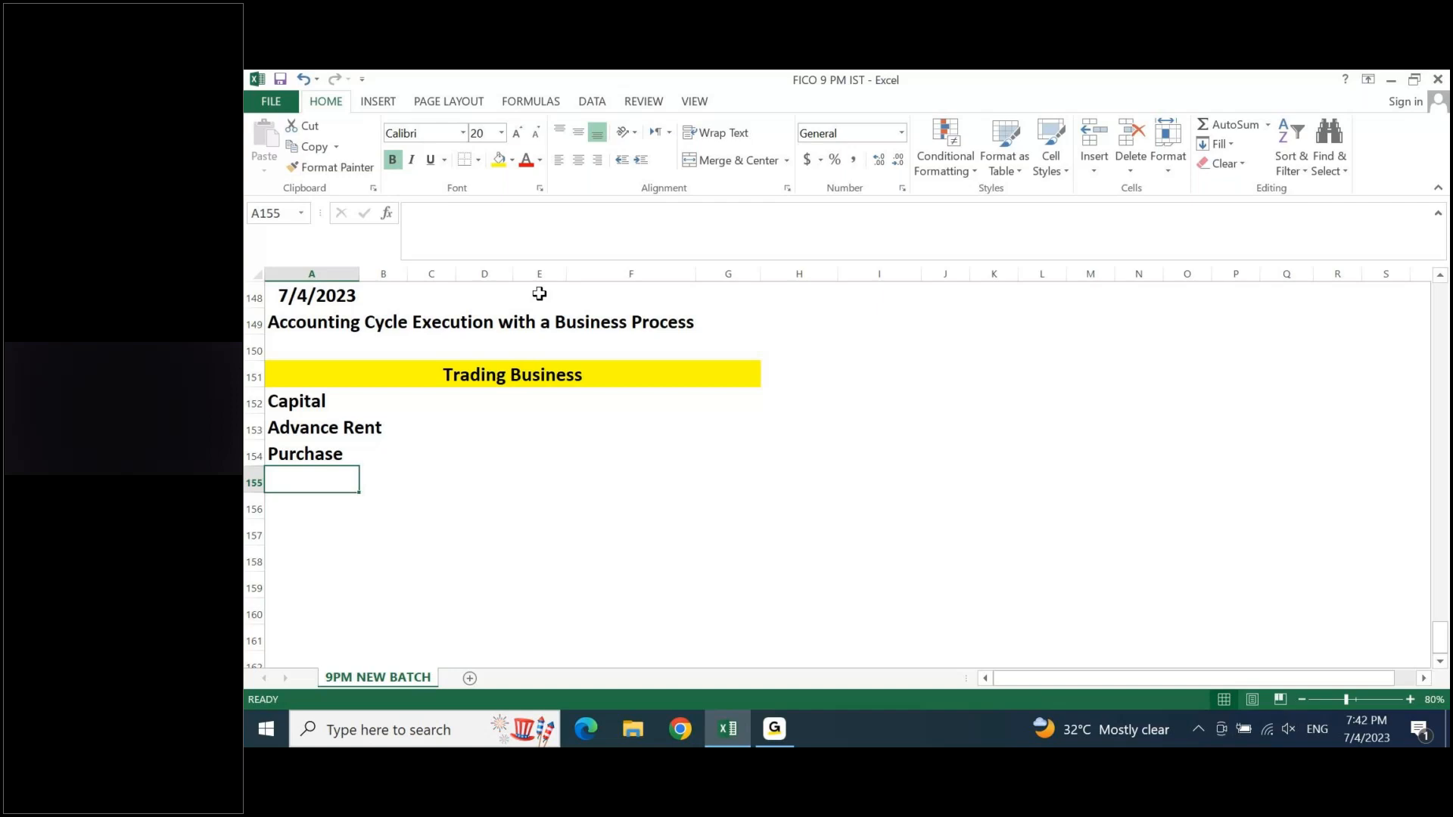
type("Sales")
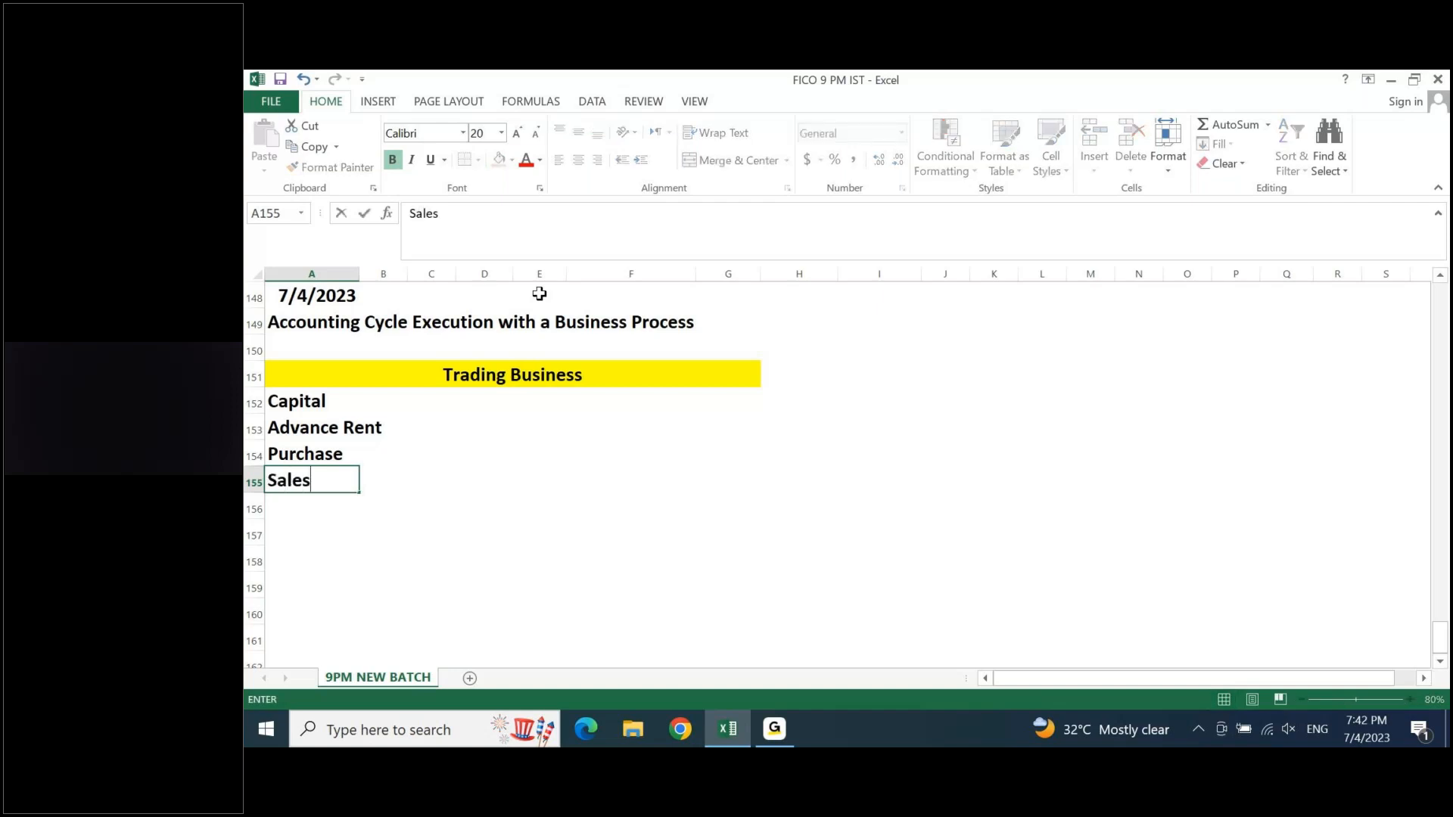
key("Return")
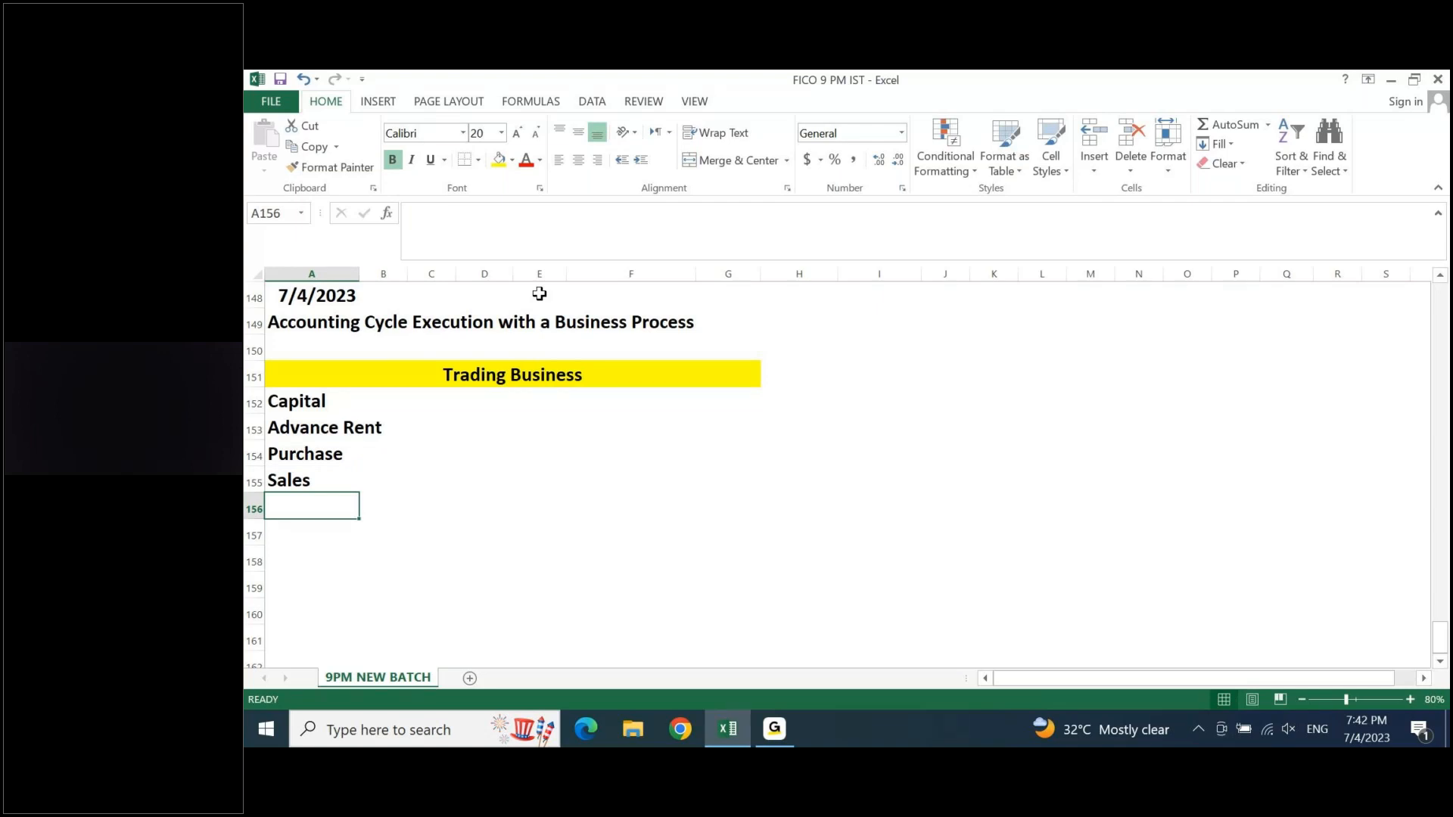
left_click(389, 407)
key("Down")
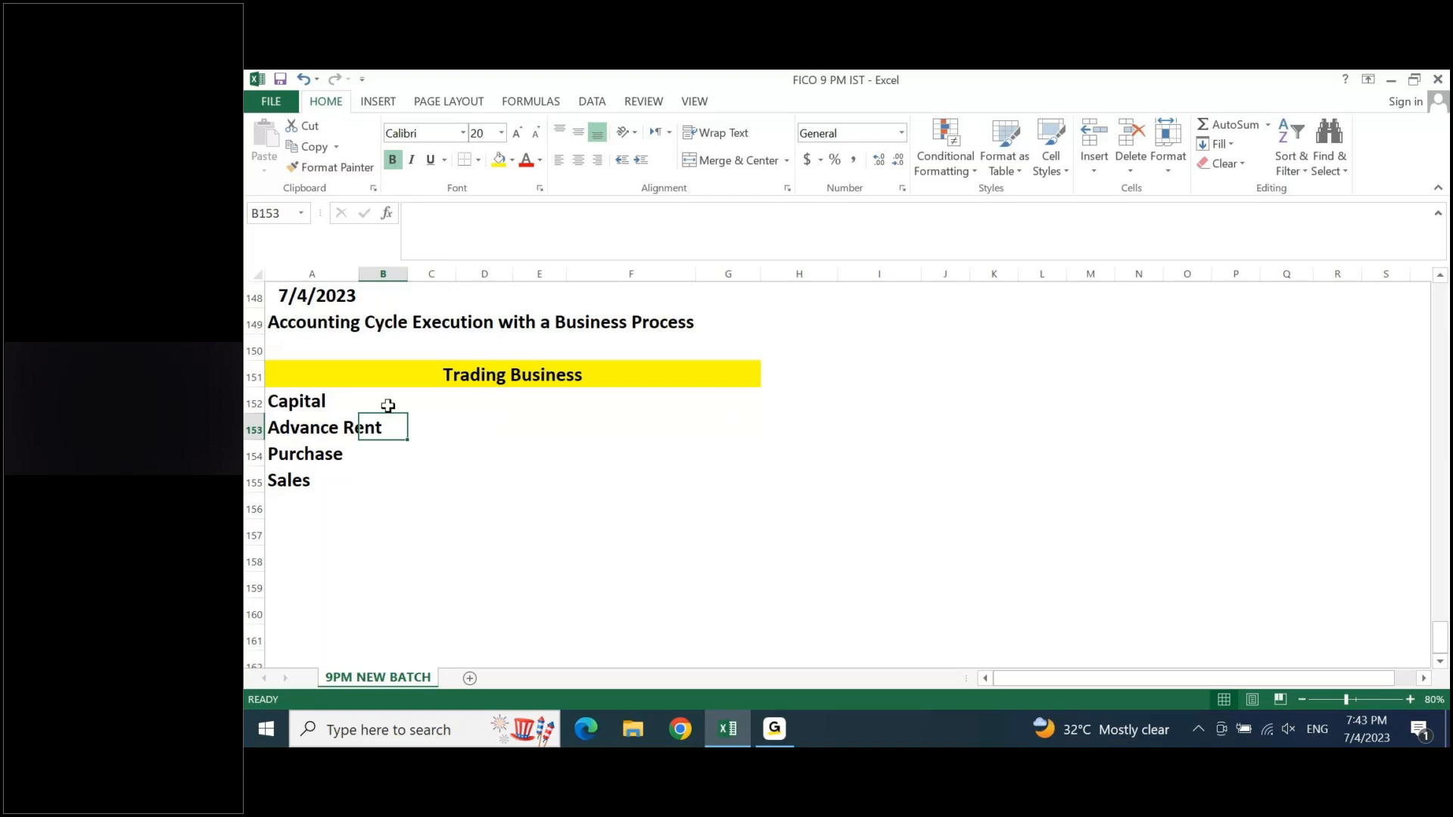
key("Down")
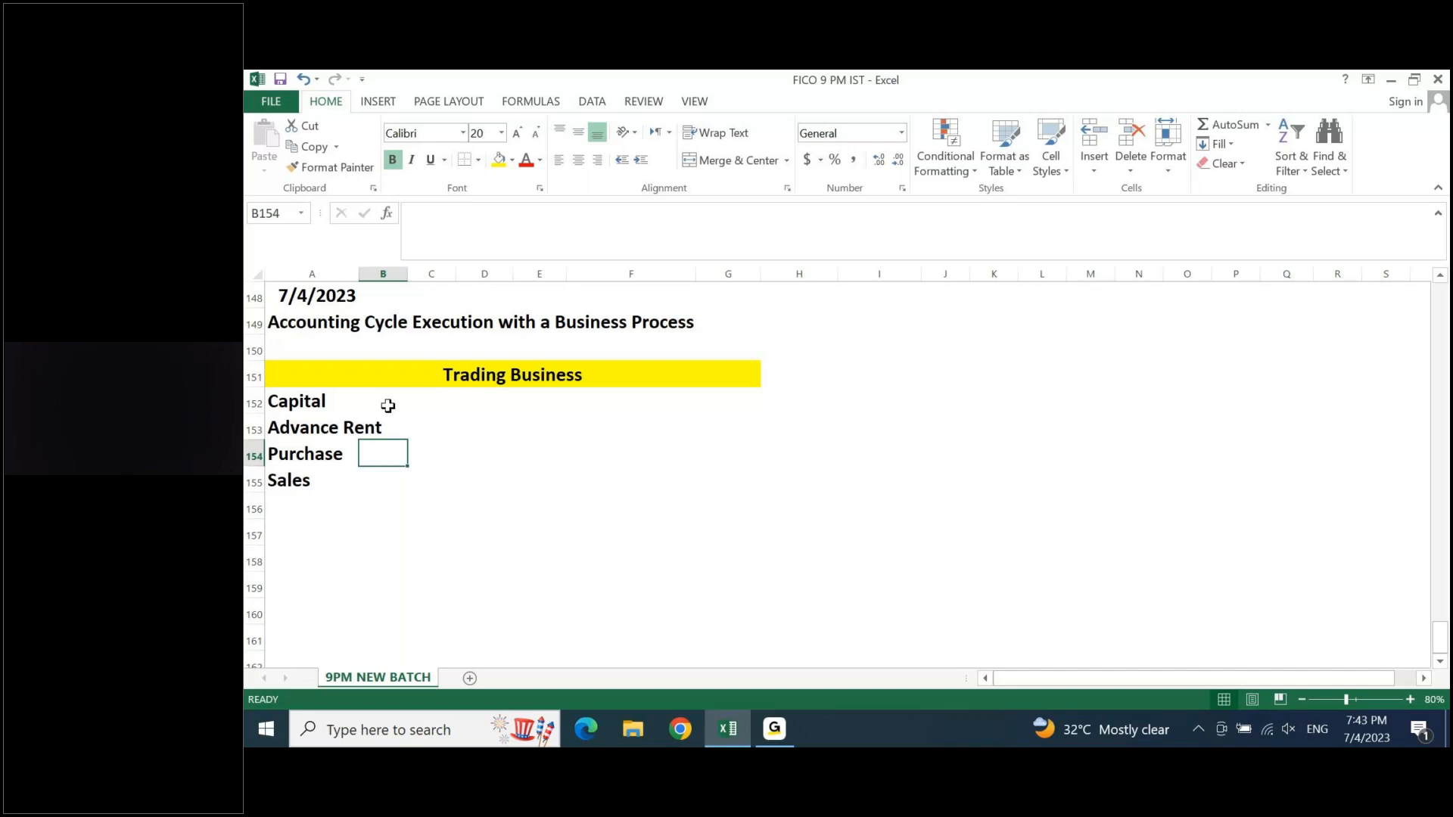
key("Down")
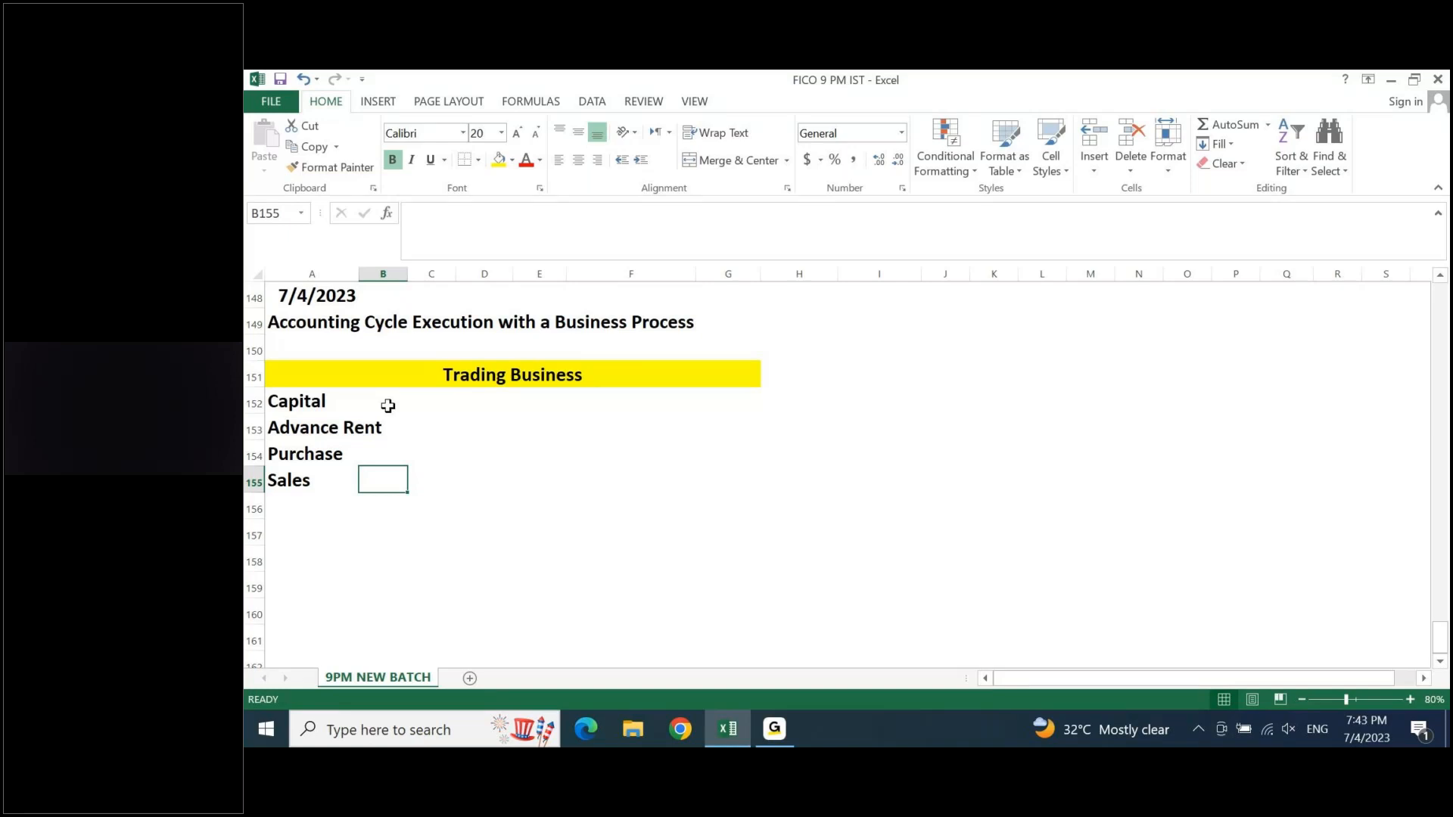
- Add "Furniture" in cell A156, directly below Sales in the trading business list
key("Left")
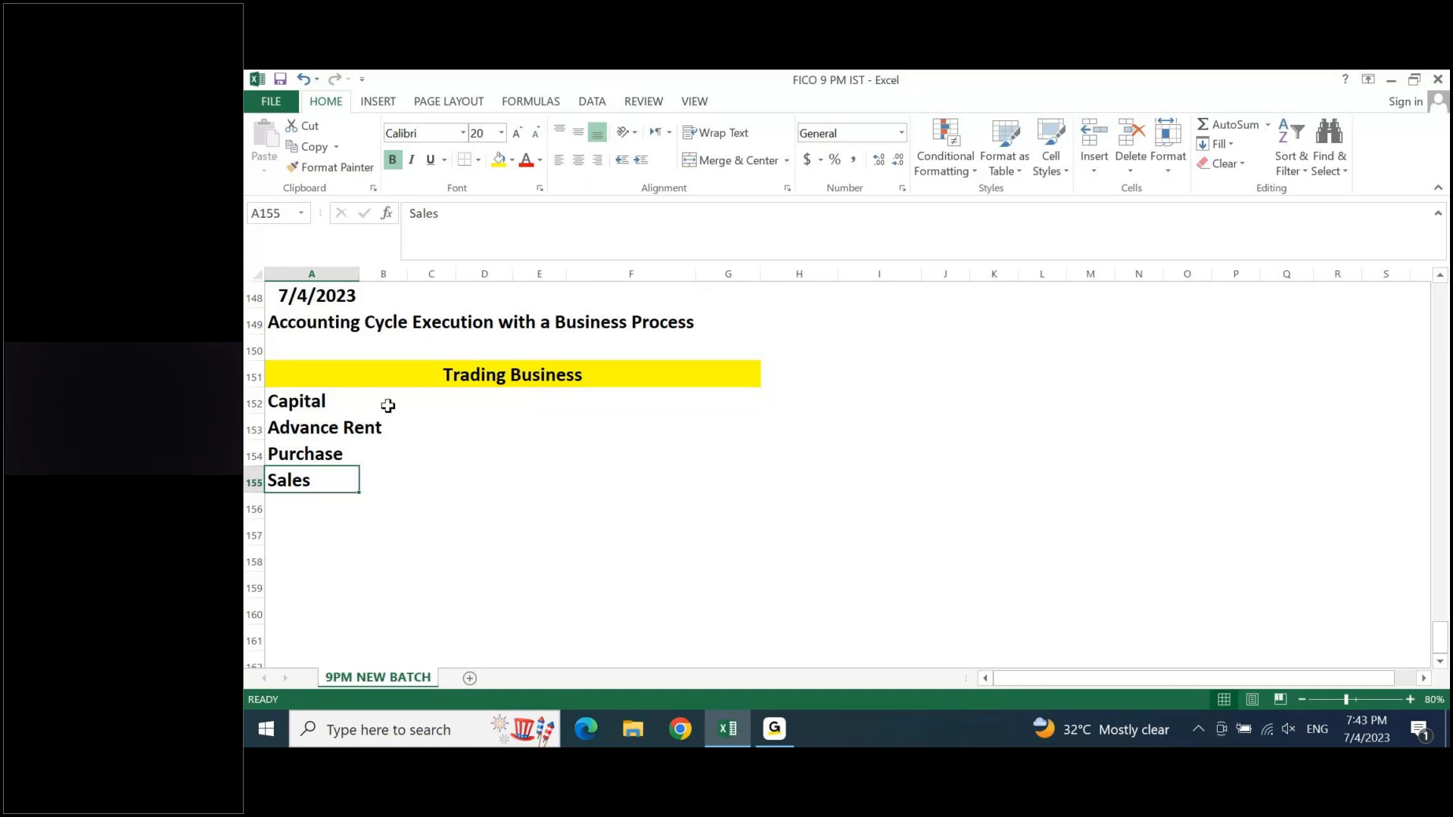
key("Down")
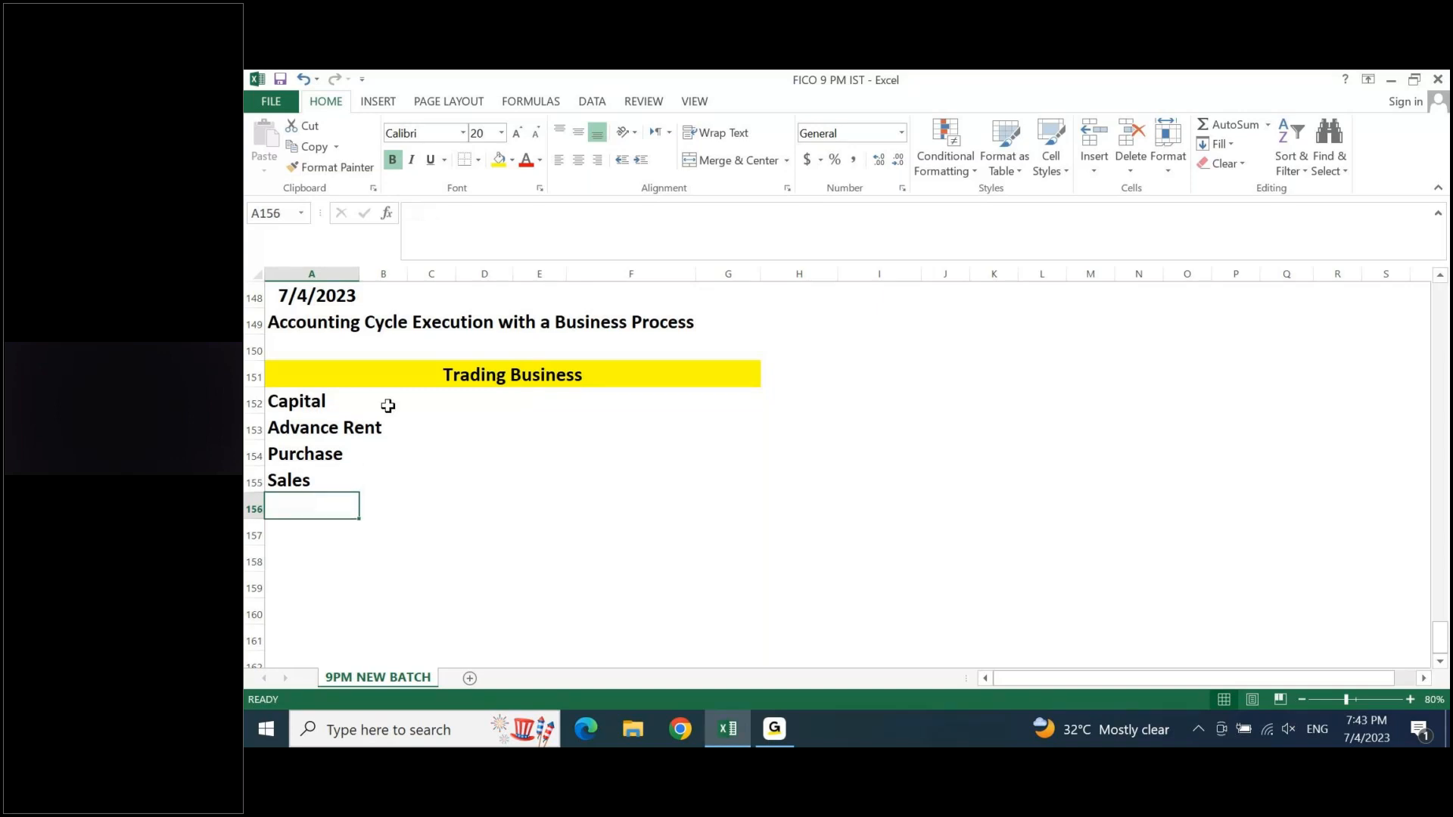
type("Furnitu")
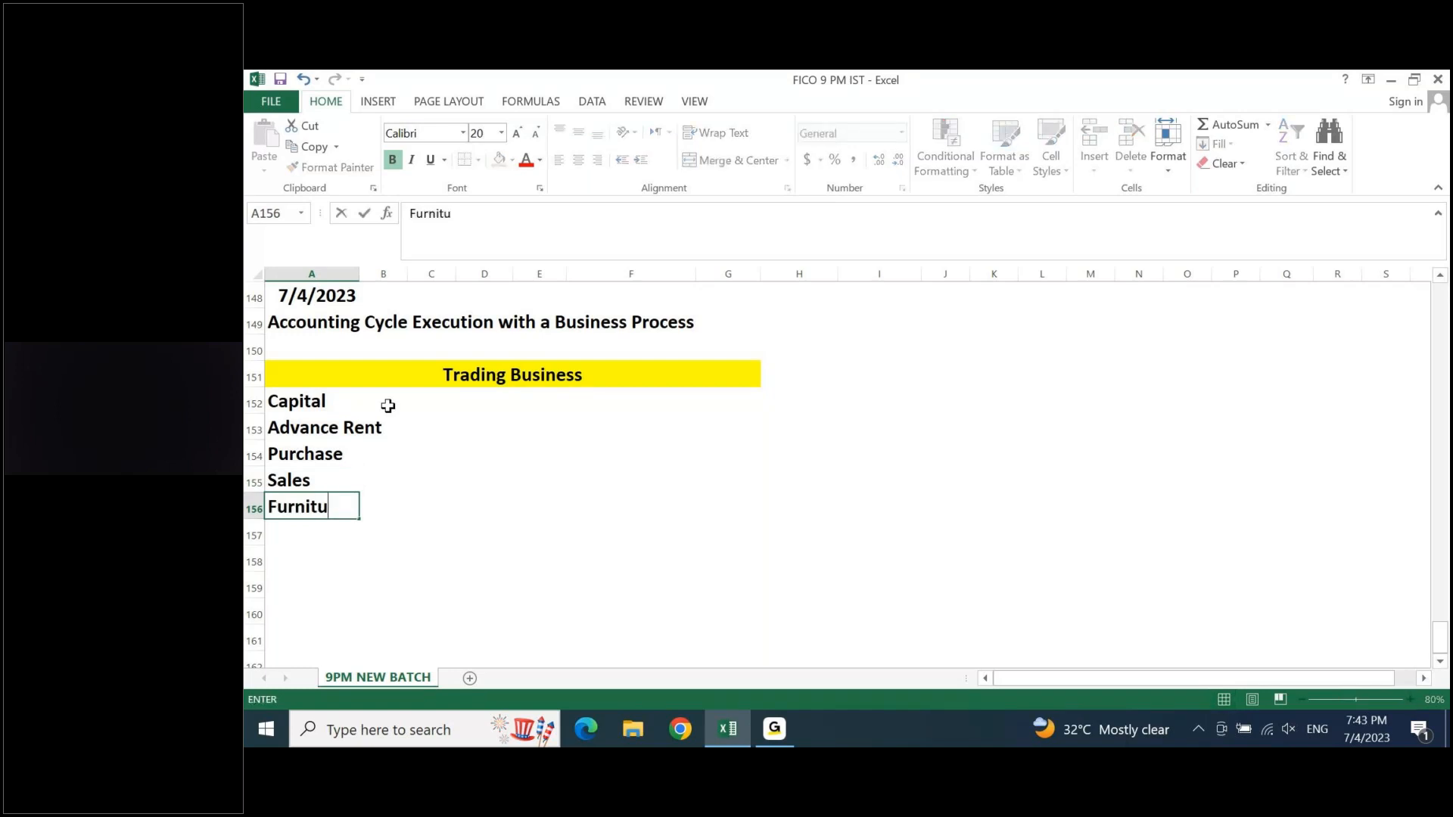
type("re")
key("Return")
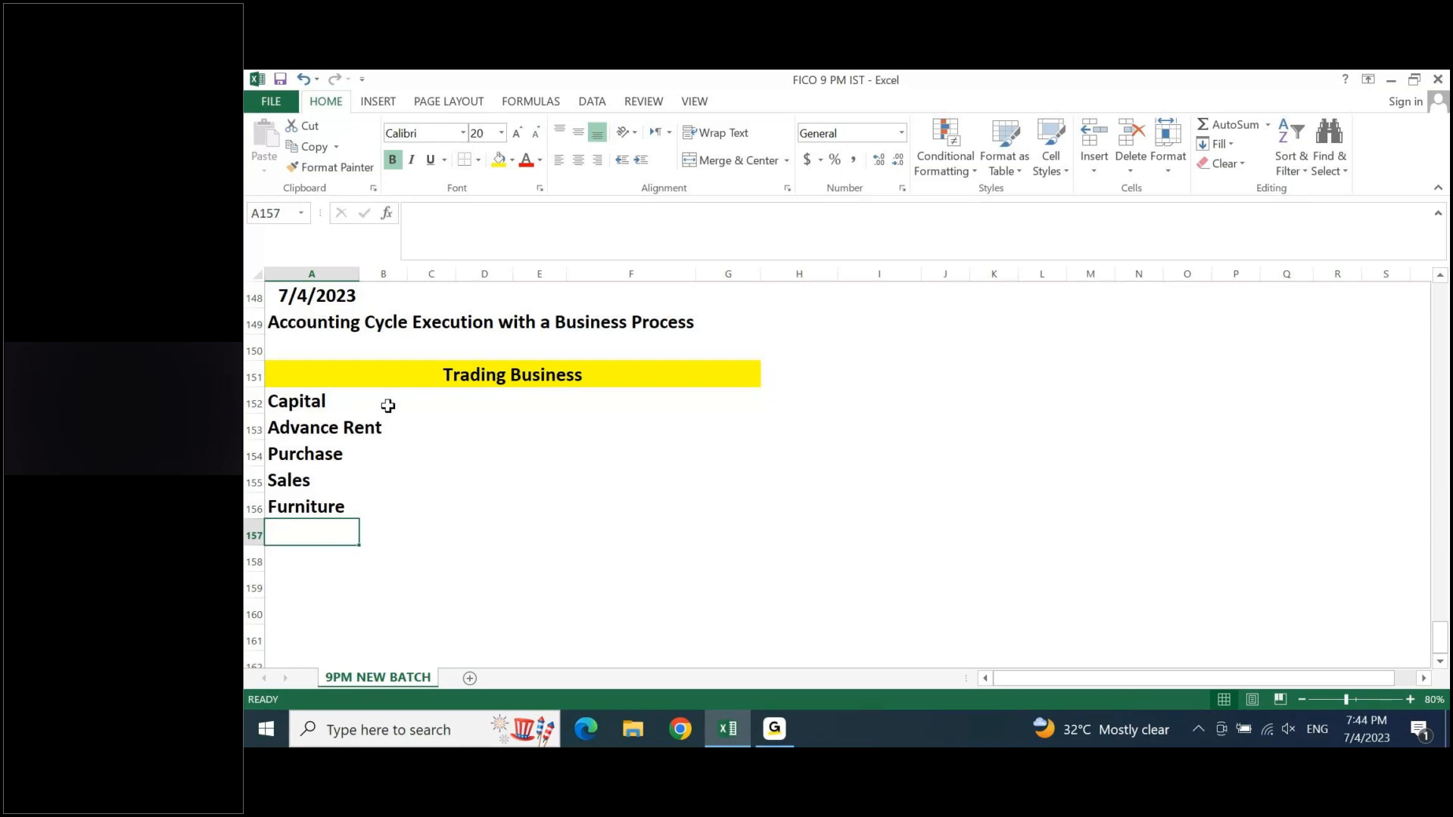
- Add "Computers" in cell A157 and "Printer" in cell A158, continuing the trading business list below Furniture
type("Computers")
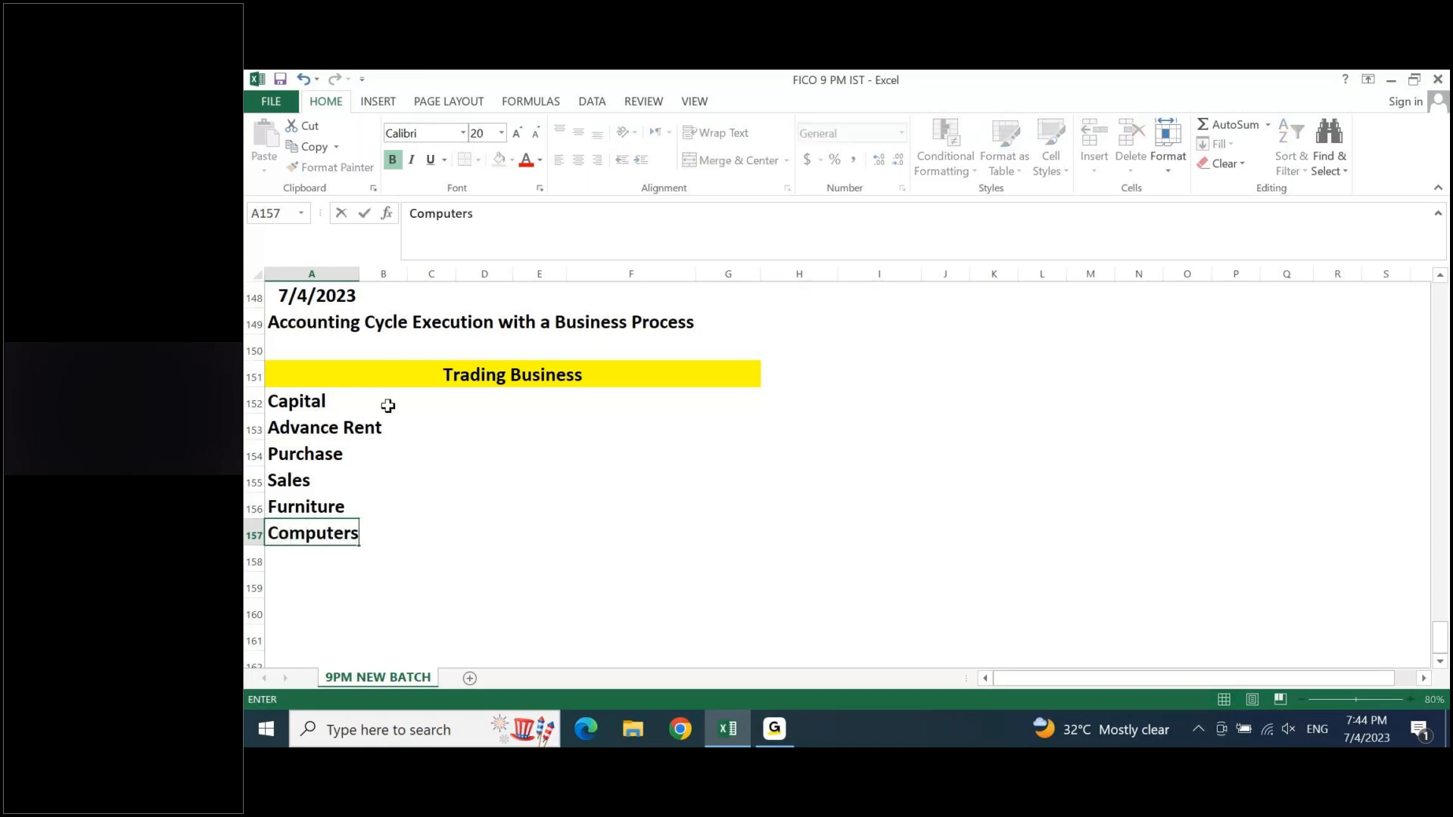
key("Return")
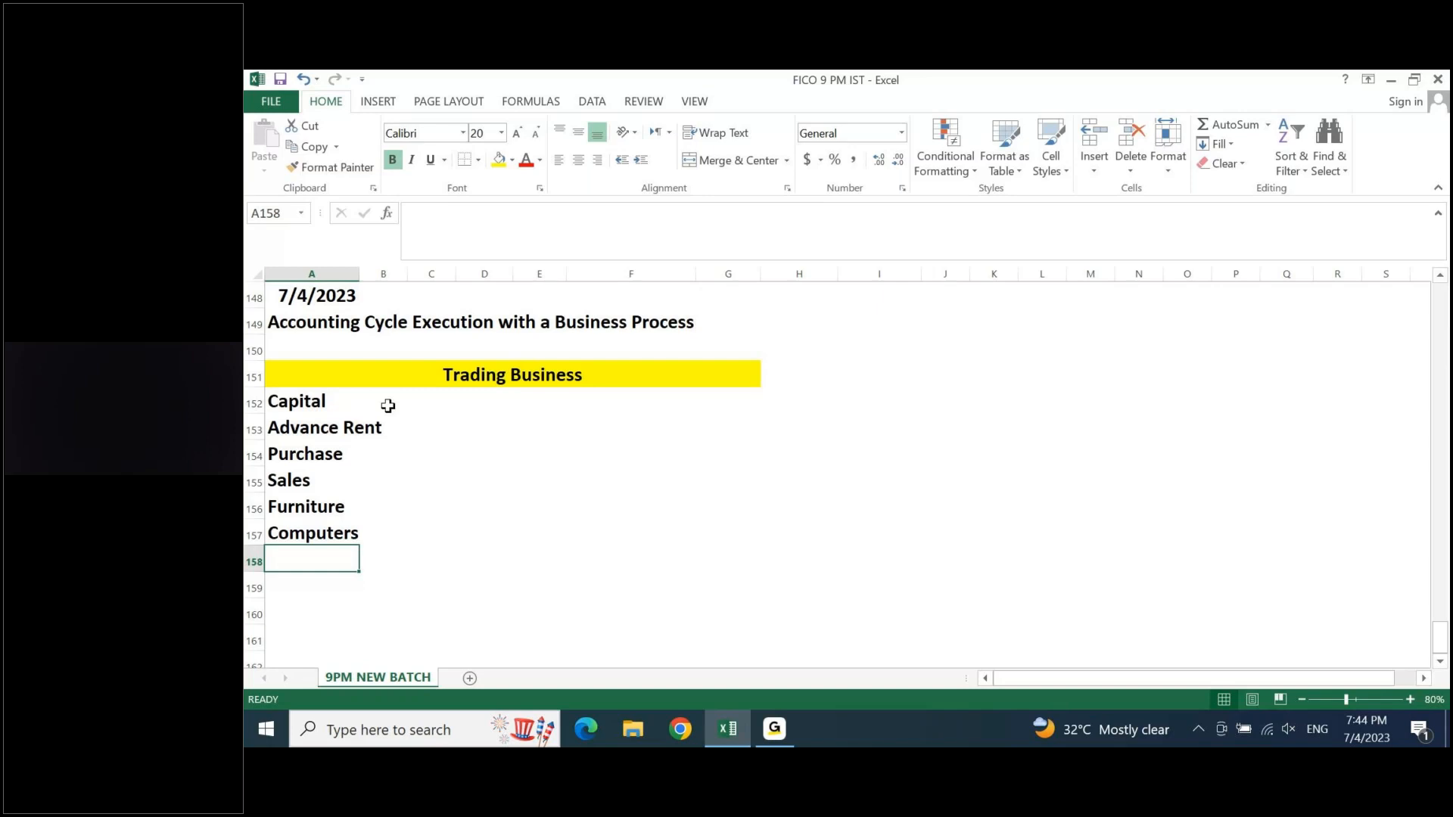
type("Printer")
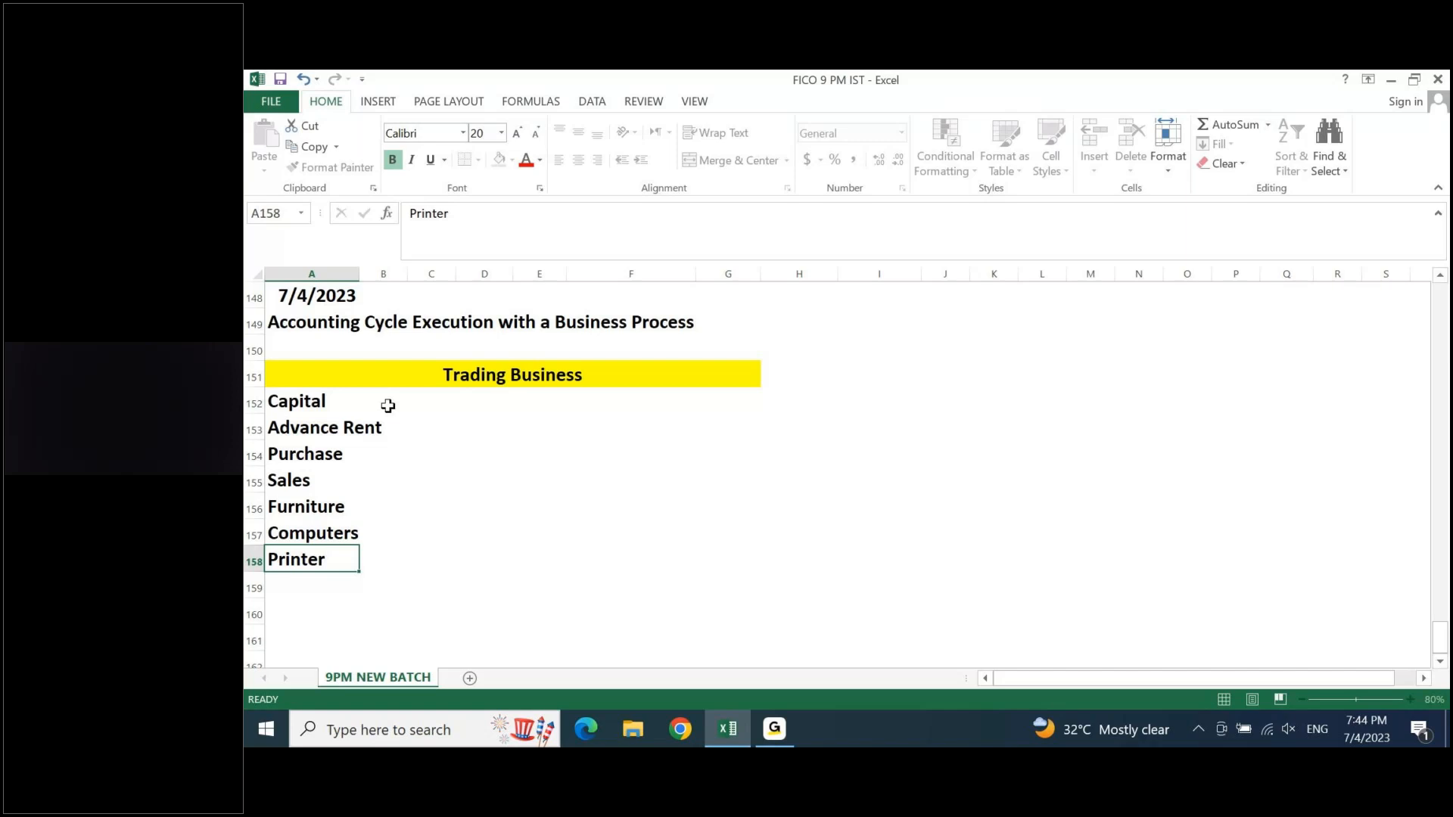
key("Return")
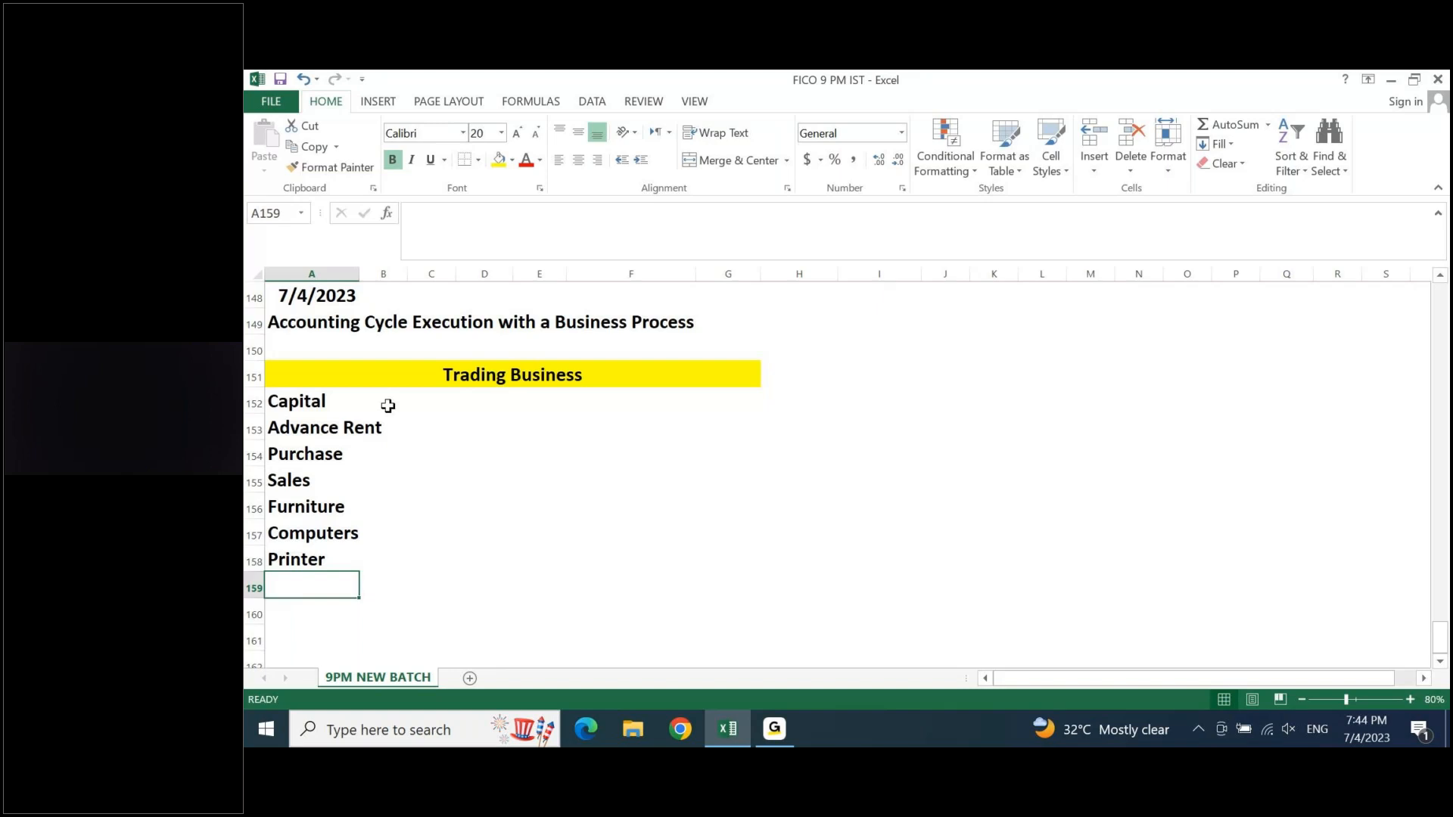
- Add "Electricity Bill" in cell A159 and "Rent" in cell A160 of the trading business list
type("El")
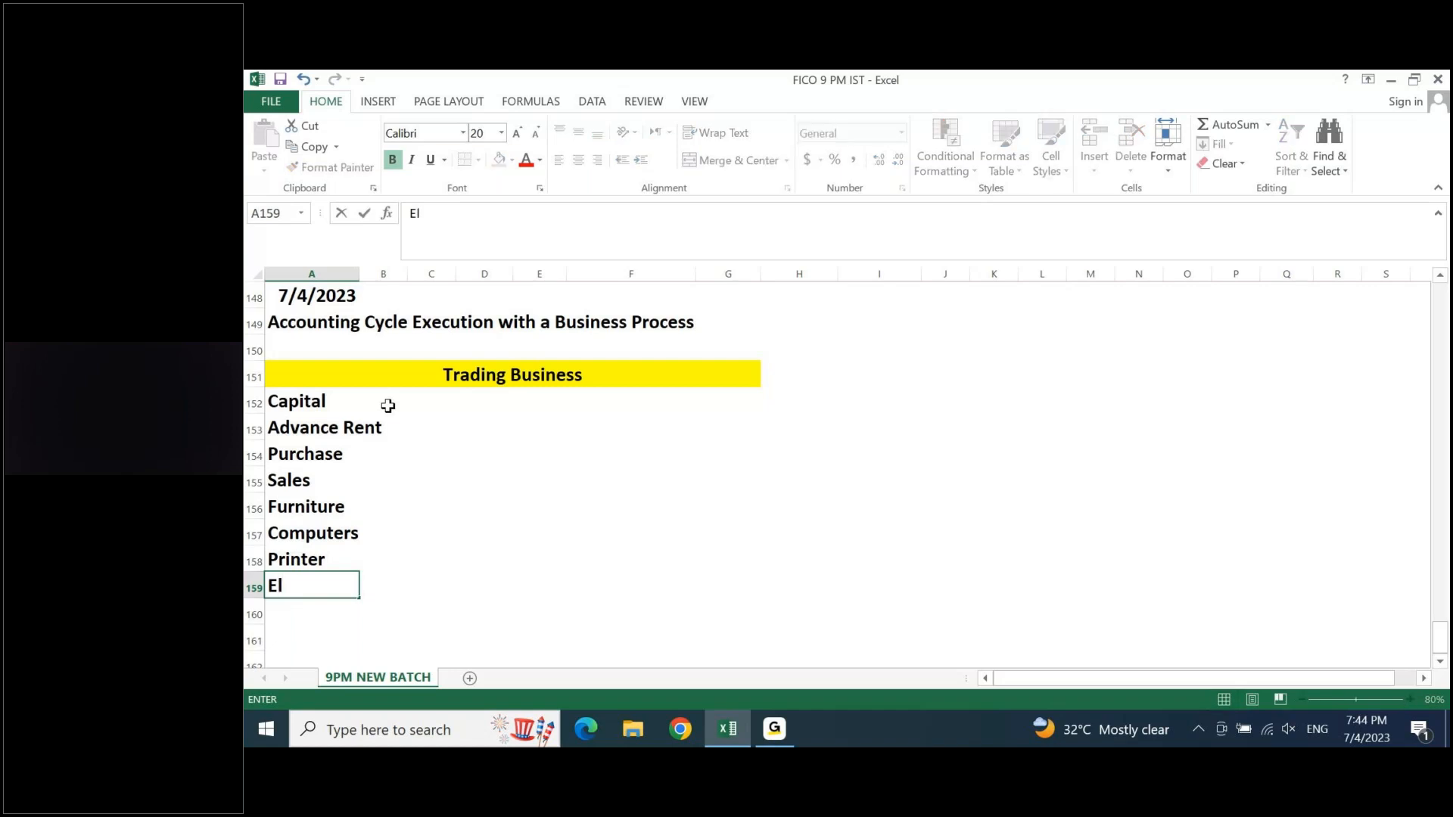
type("ectricity Bill")
key("Return")
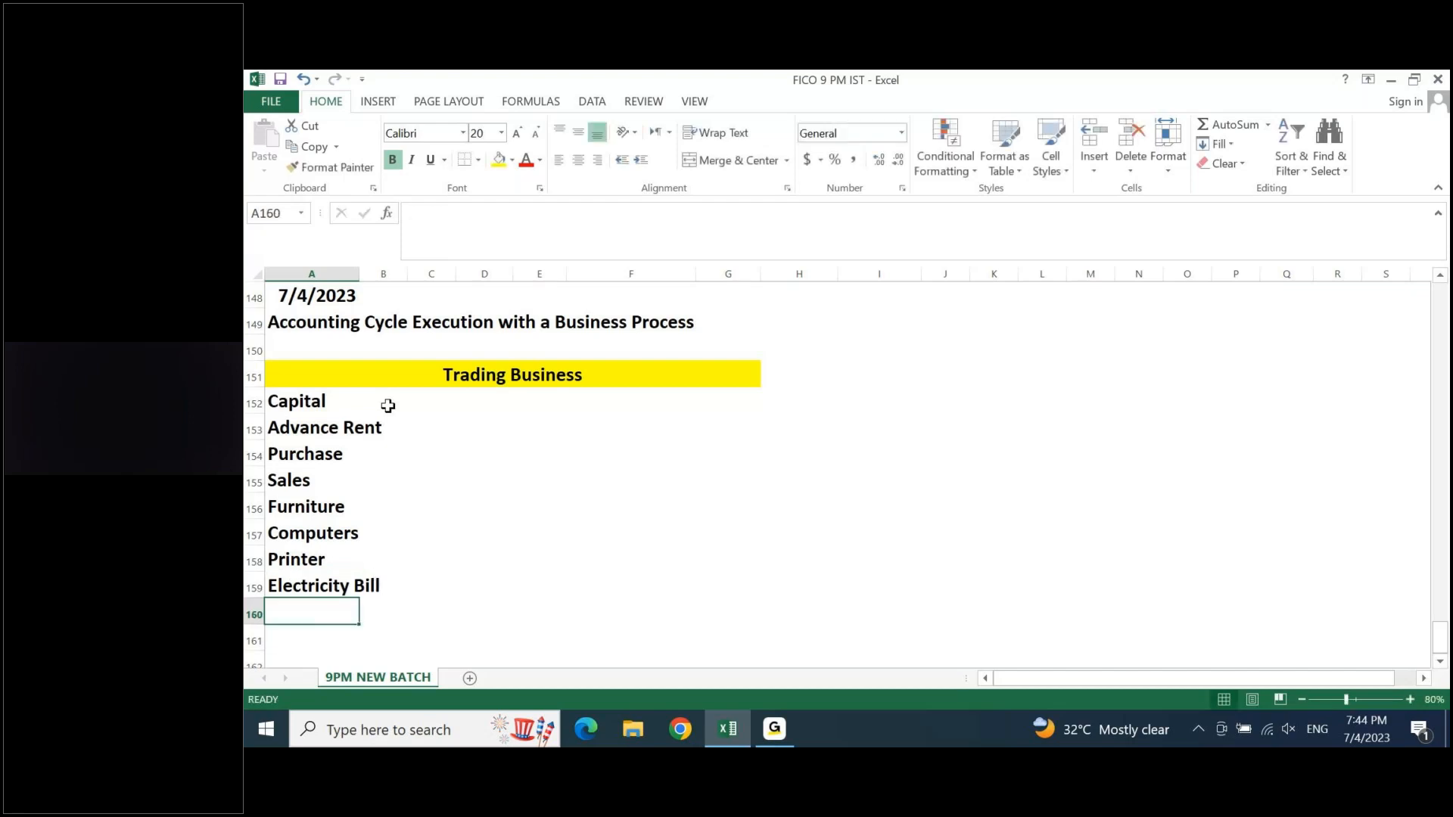
type("Rent")
key("Return")
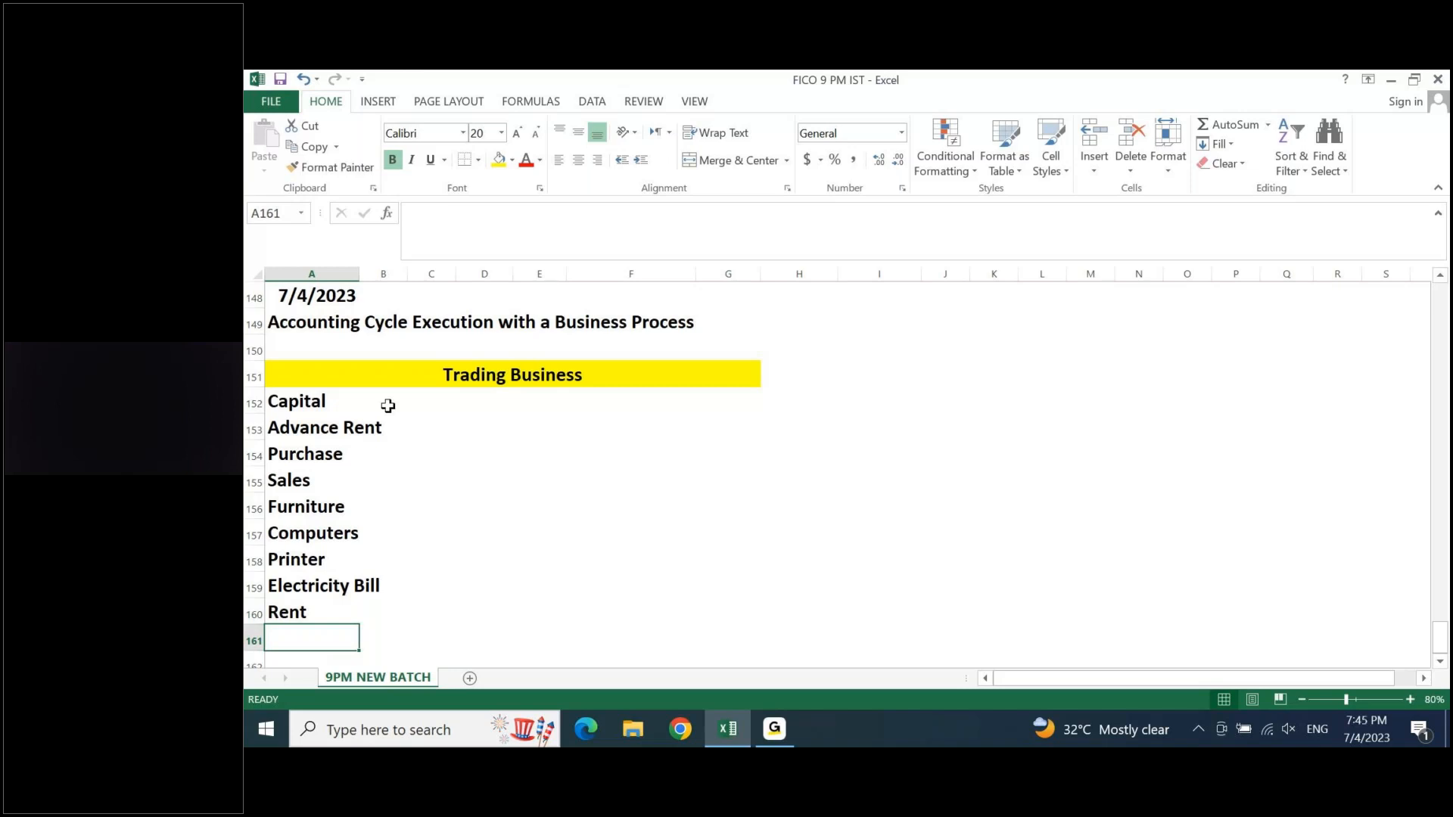
- Complete the trading business list with "Other Expenses" in cell A161 and "Salaries" in cell A162
type("O")
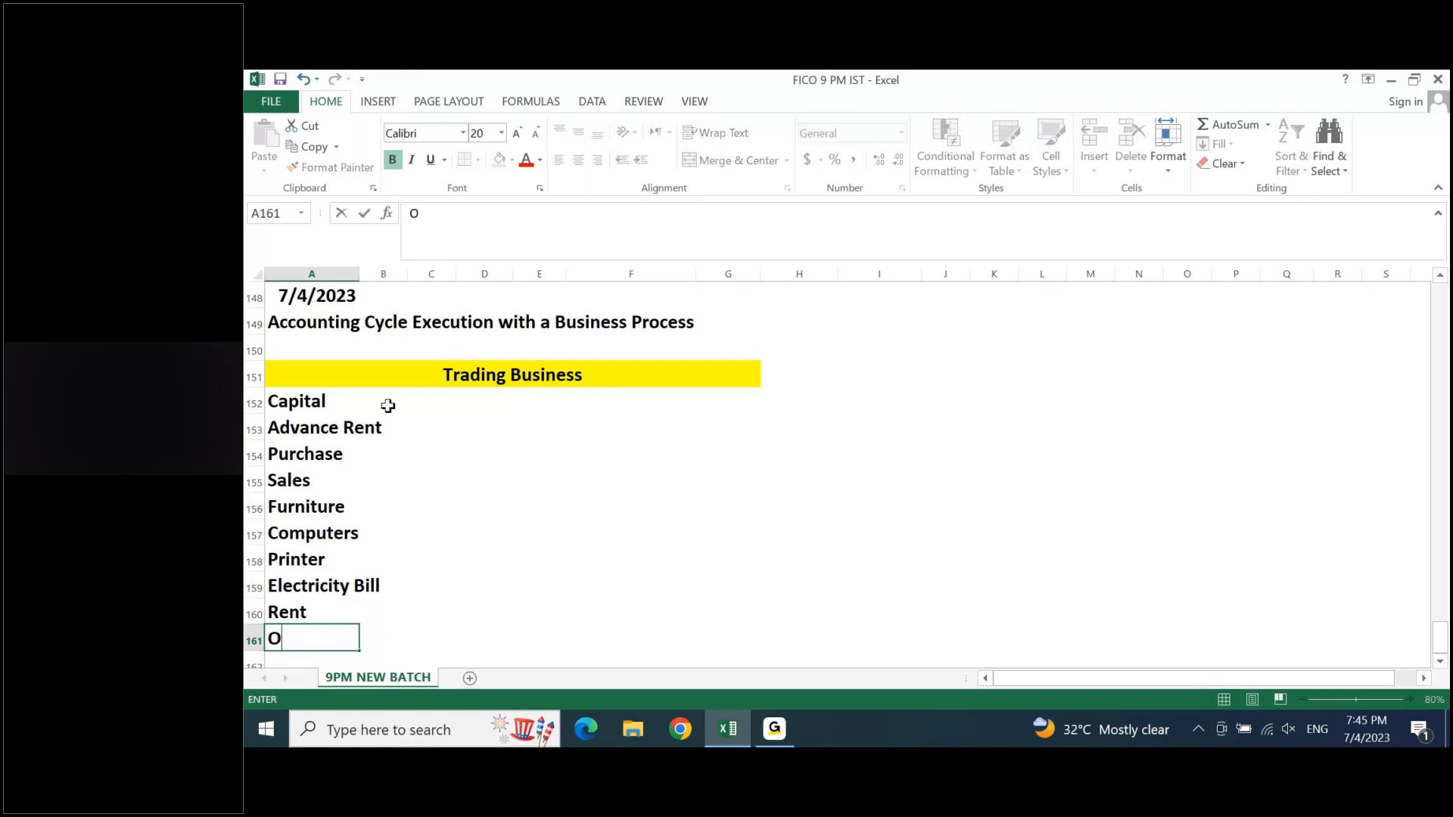
type("ther Expenses")
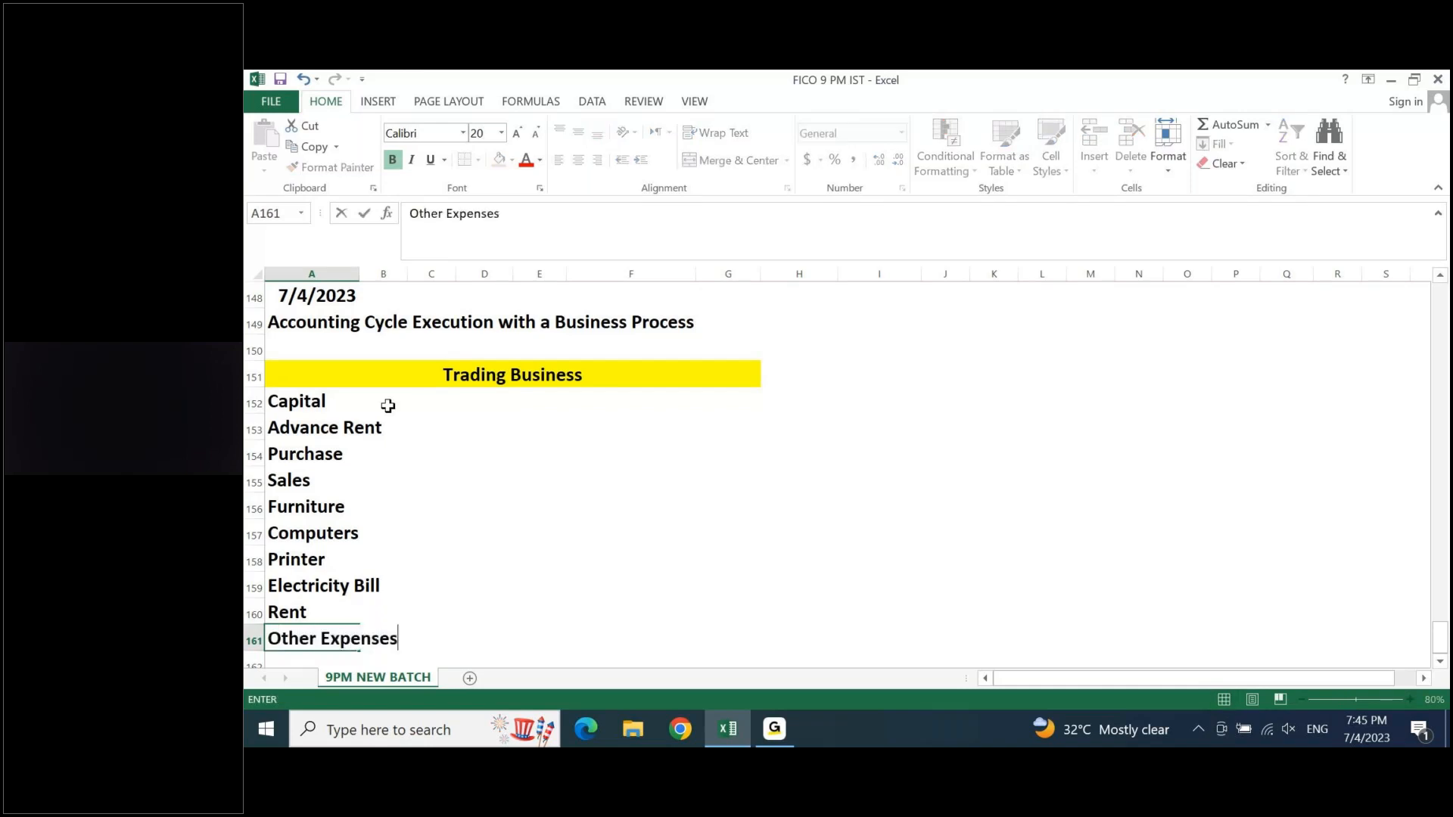
key("Return")
scroll(388, 406, "down", 2)
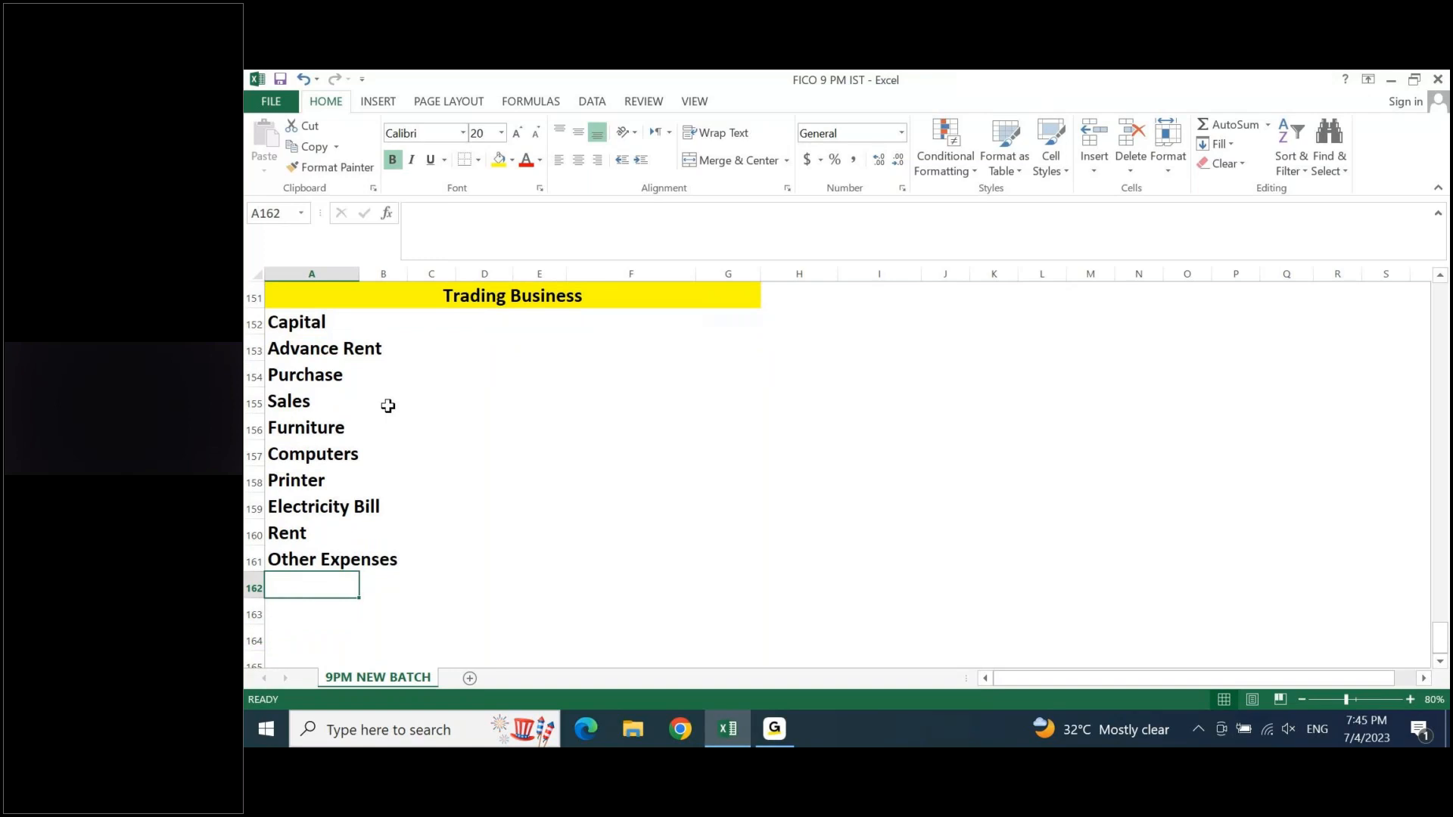
type("Salaries")
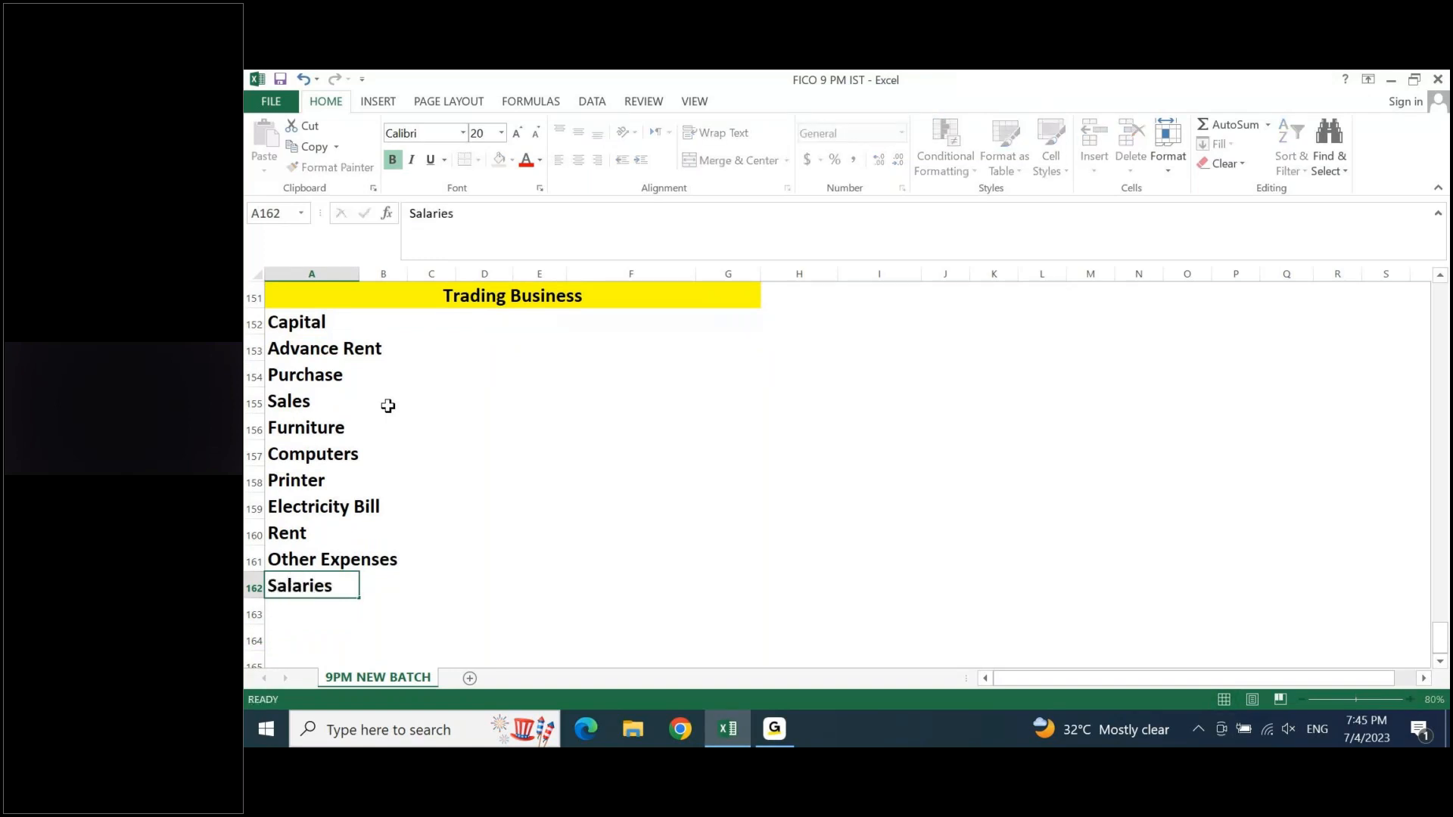
key("Return")
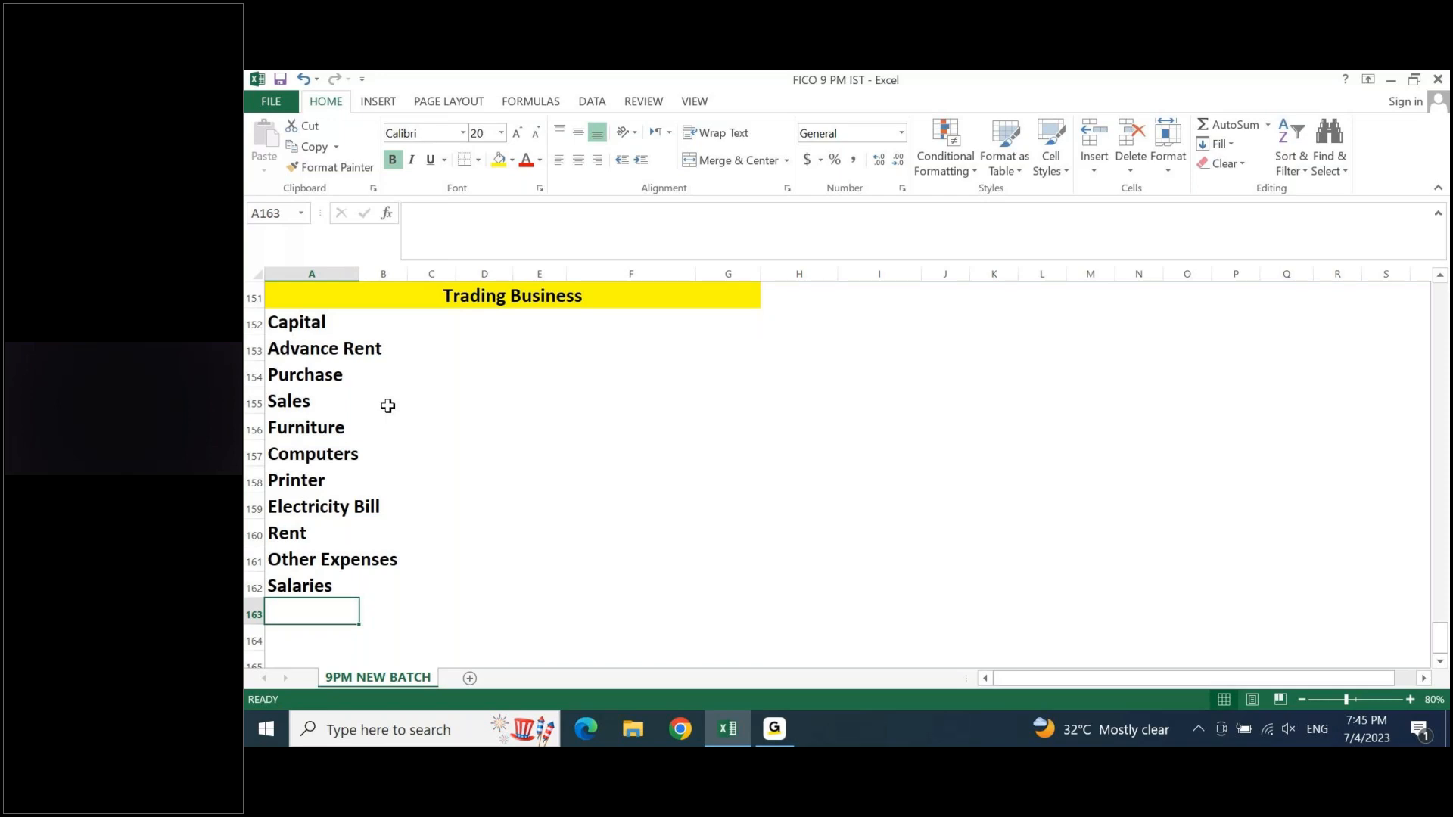
- Write the note "All are Cash Transactions.." in cell H151, beside the yellow Trading Business heading
key("ctrl+Up")
key("ctrl+Up")
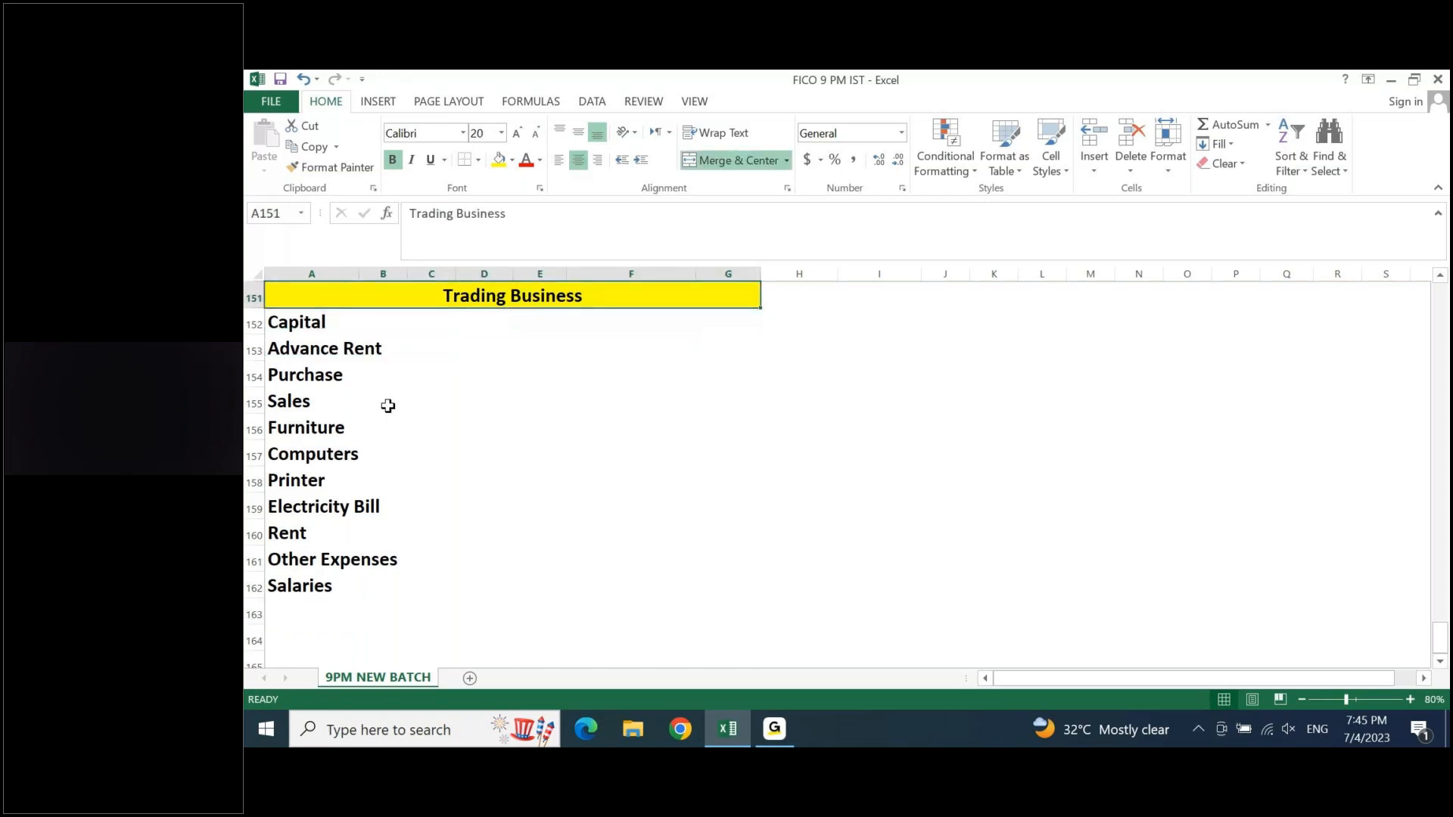
key("Up")
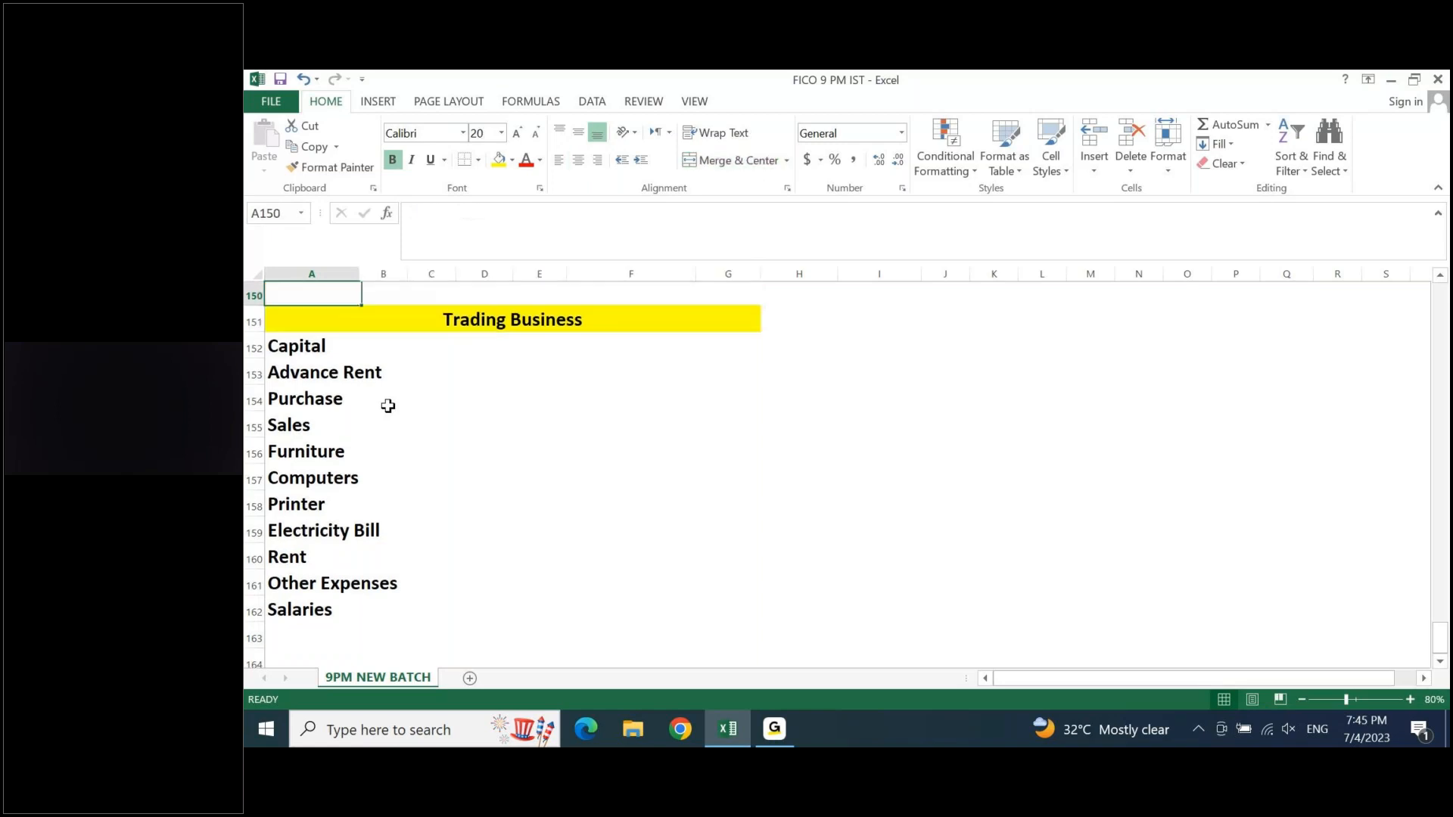
key("Right")
key("Right")
key("Right")
key("Right")
key("Right")
key("Right")
key("Right")
key("Down")
key("Right")
key("Left")
type("All are")
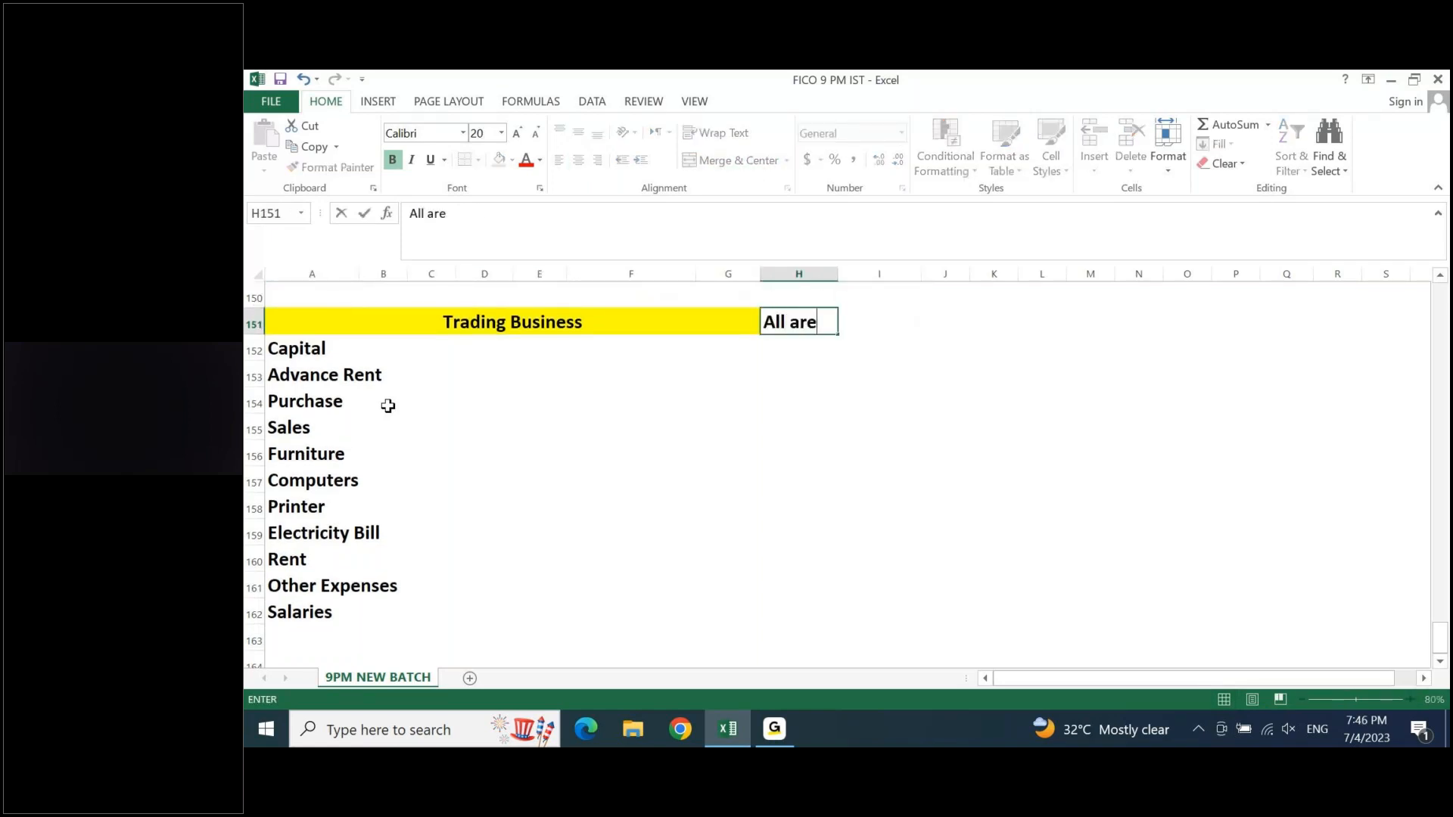
type(" Cash Tran")
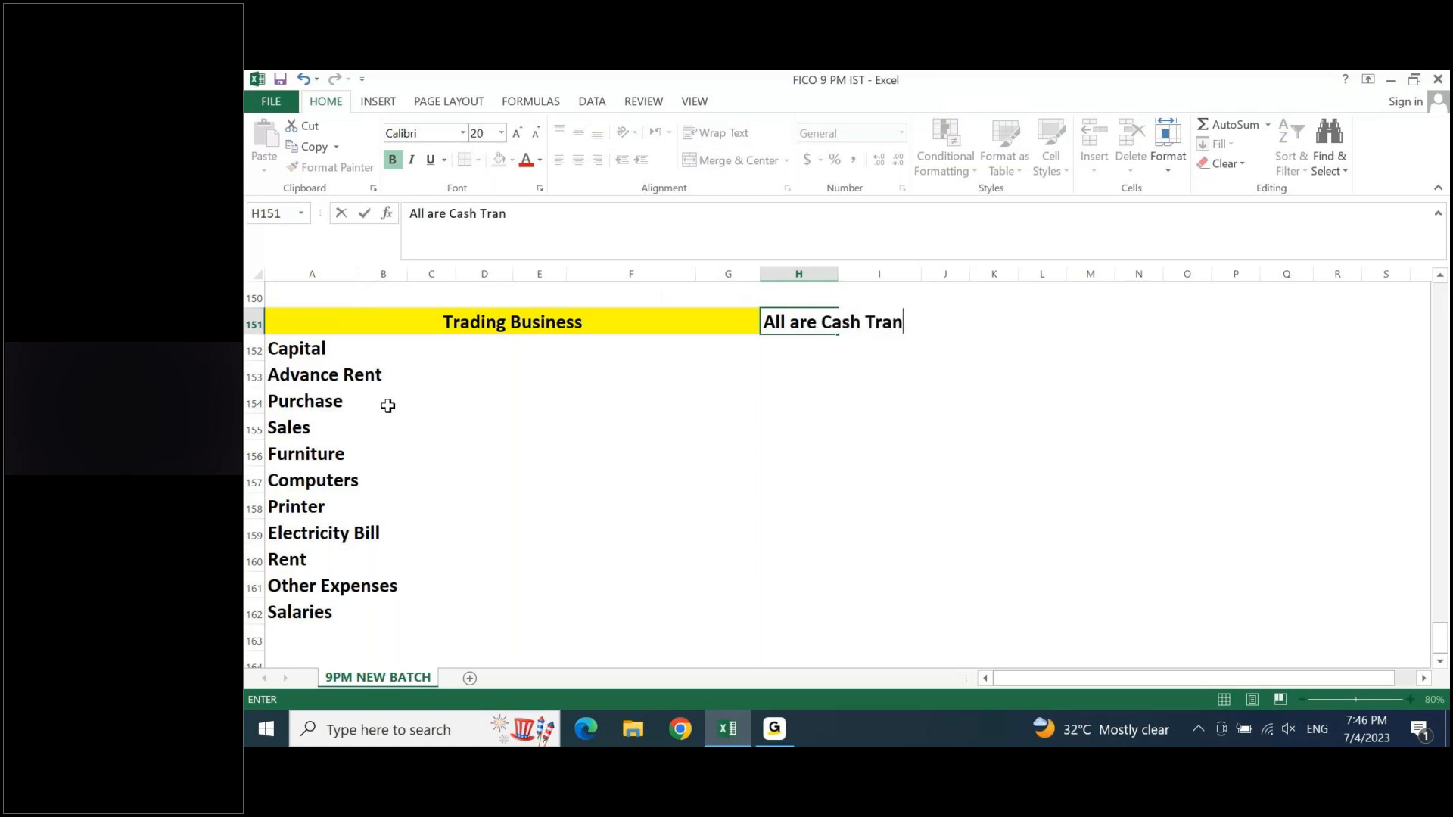
type("sactions..")
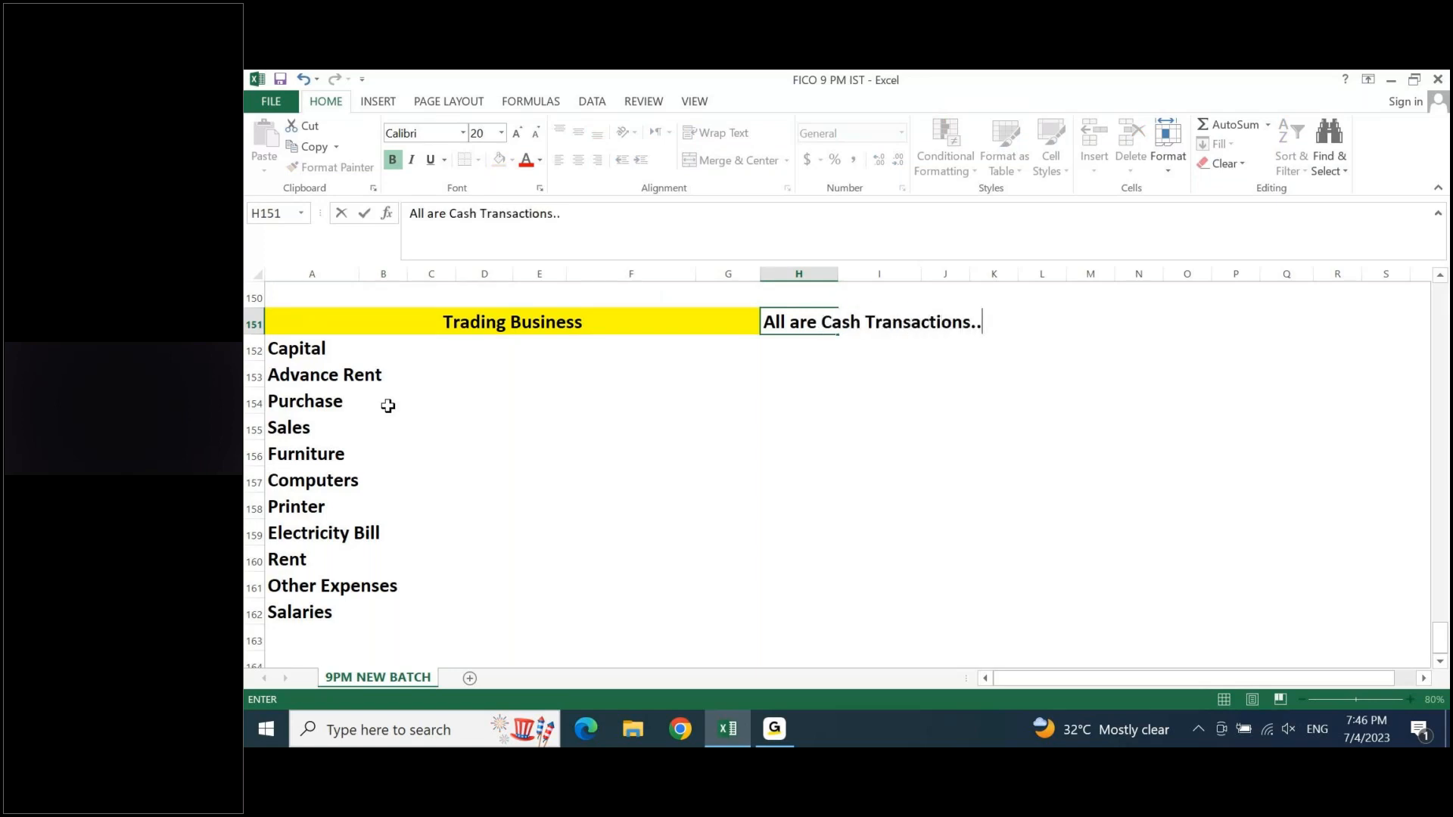
key("Return")
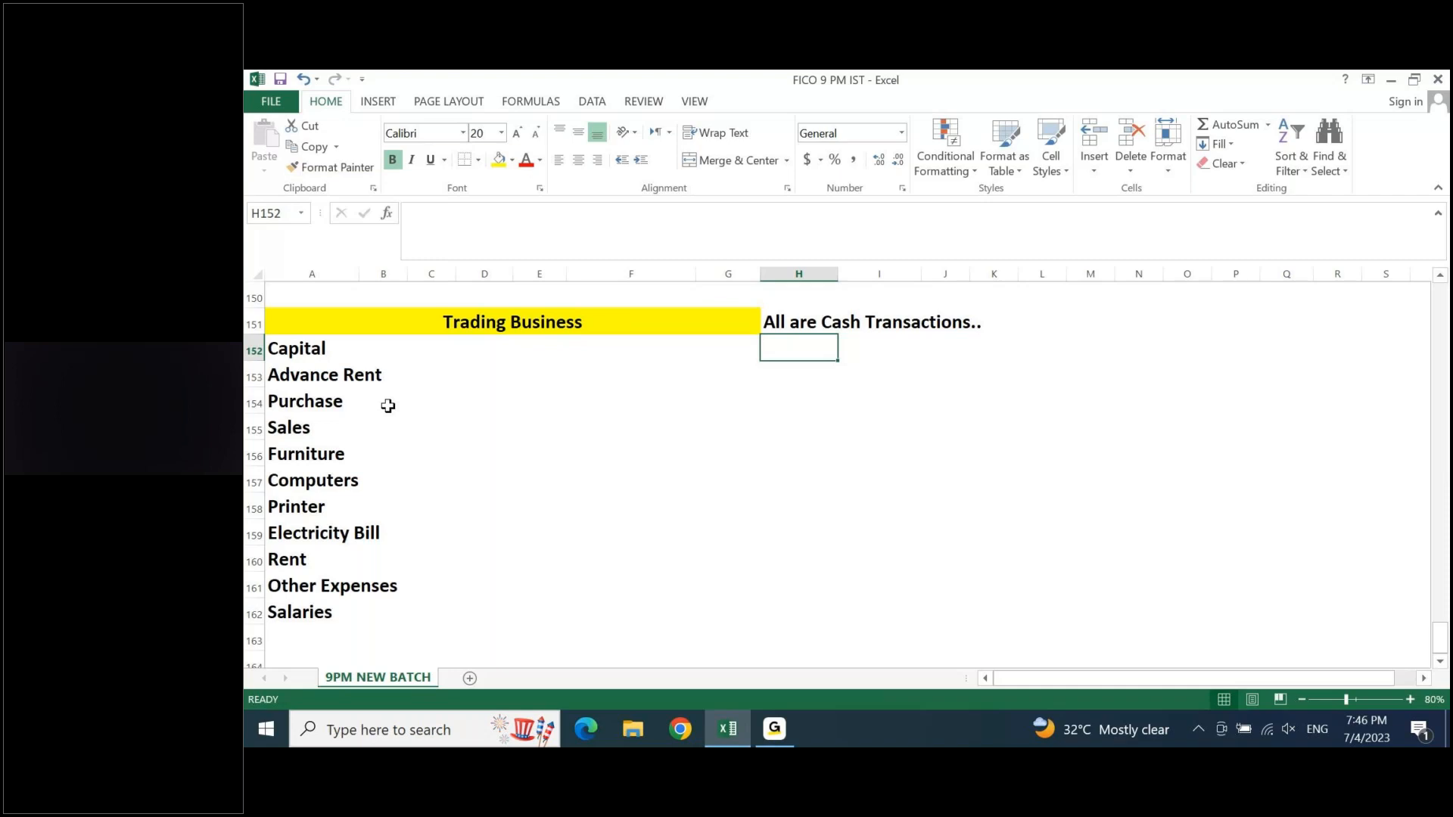
- Enter 100000 in cell E152 as the Capital amount of the trading business
key("Home")
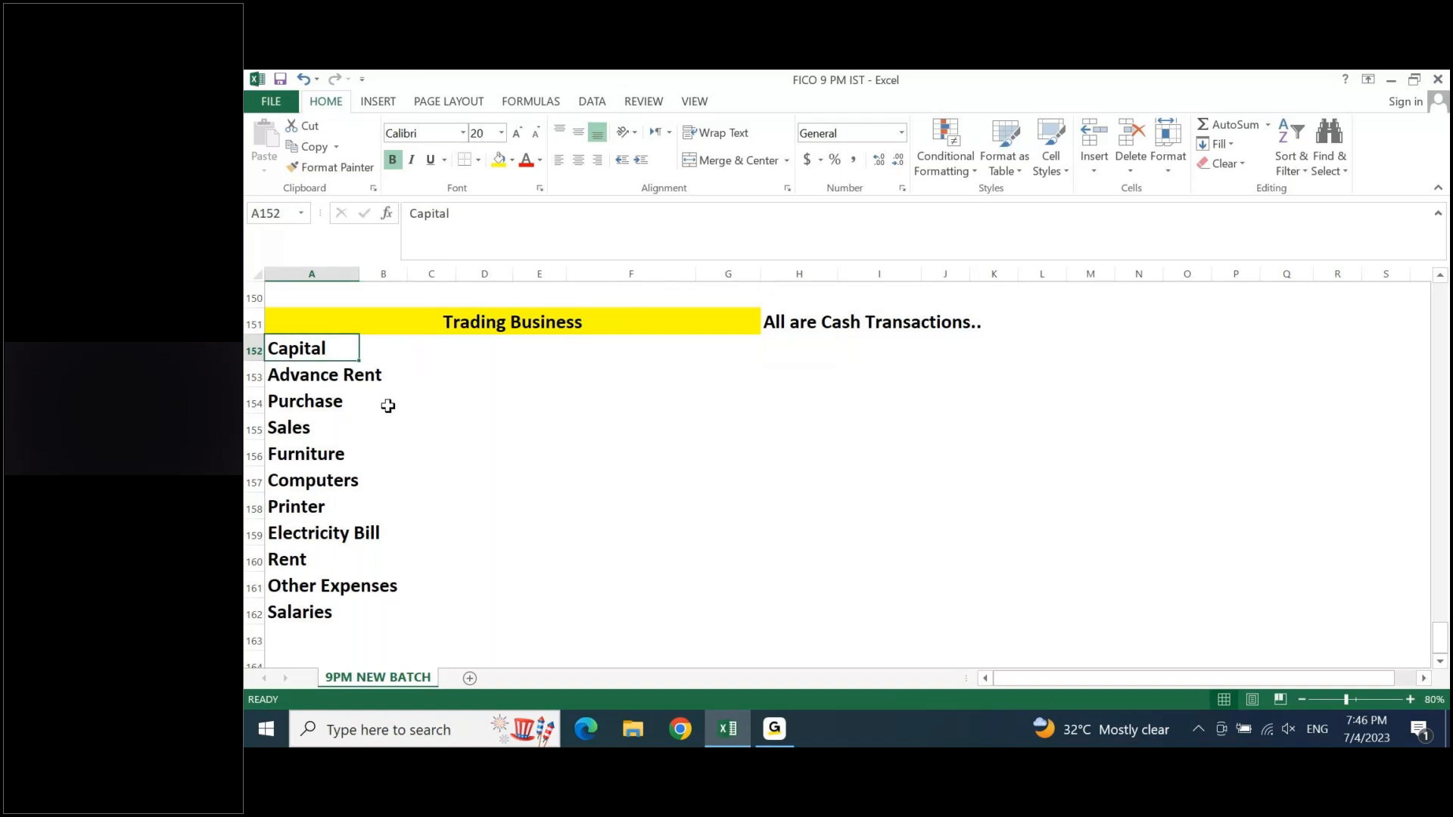
key("Right")
key("Right")
key("Right")
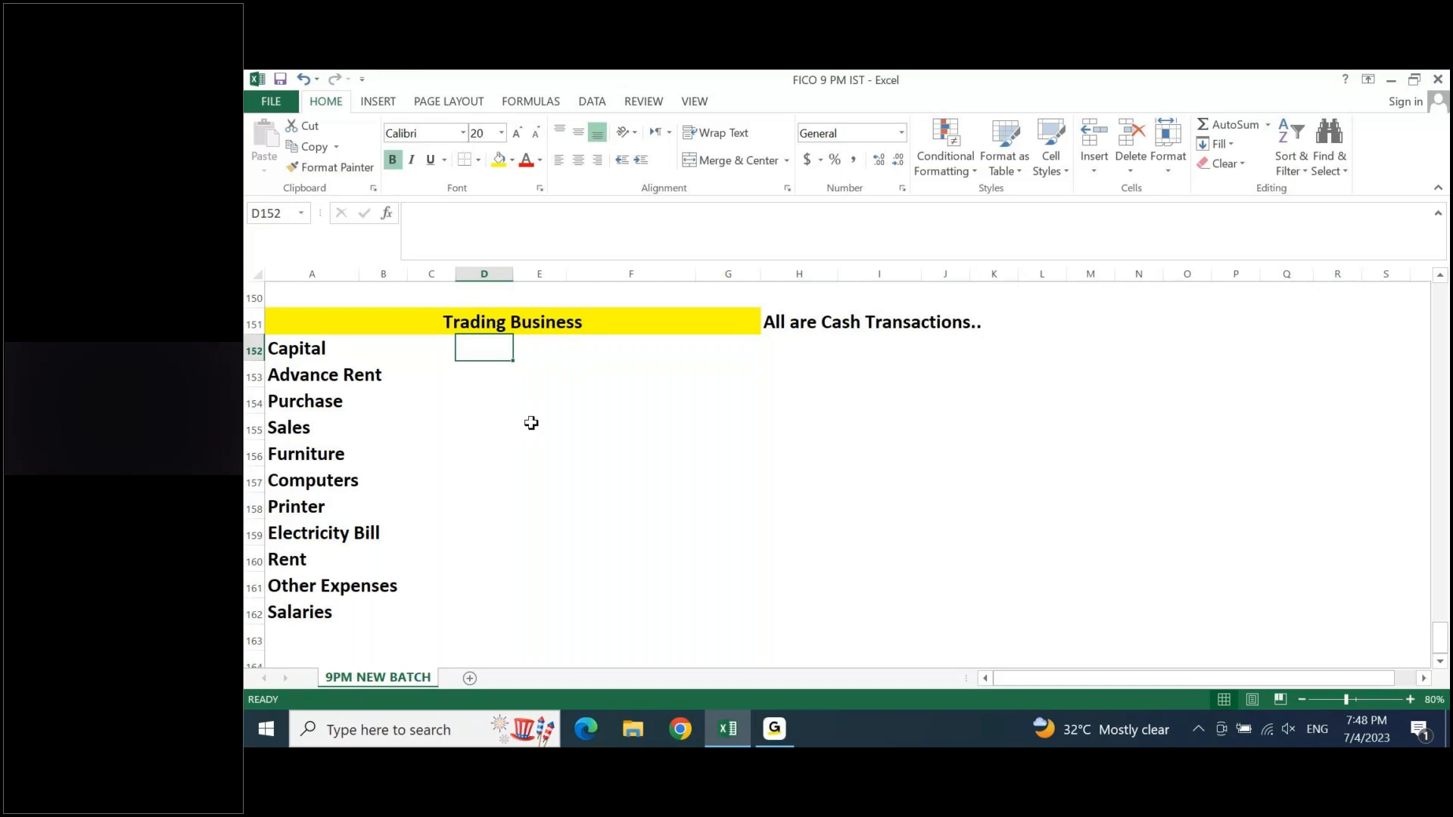
key("Right")
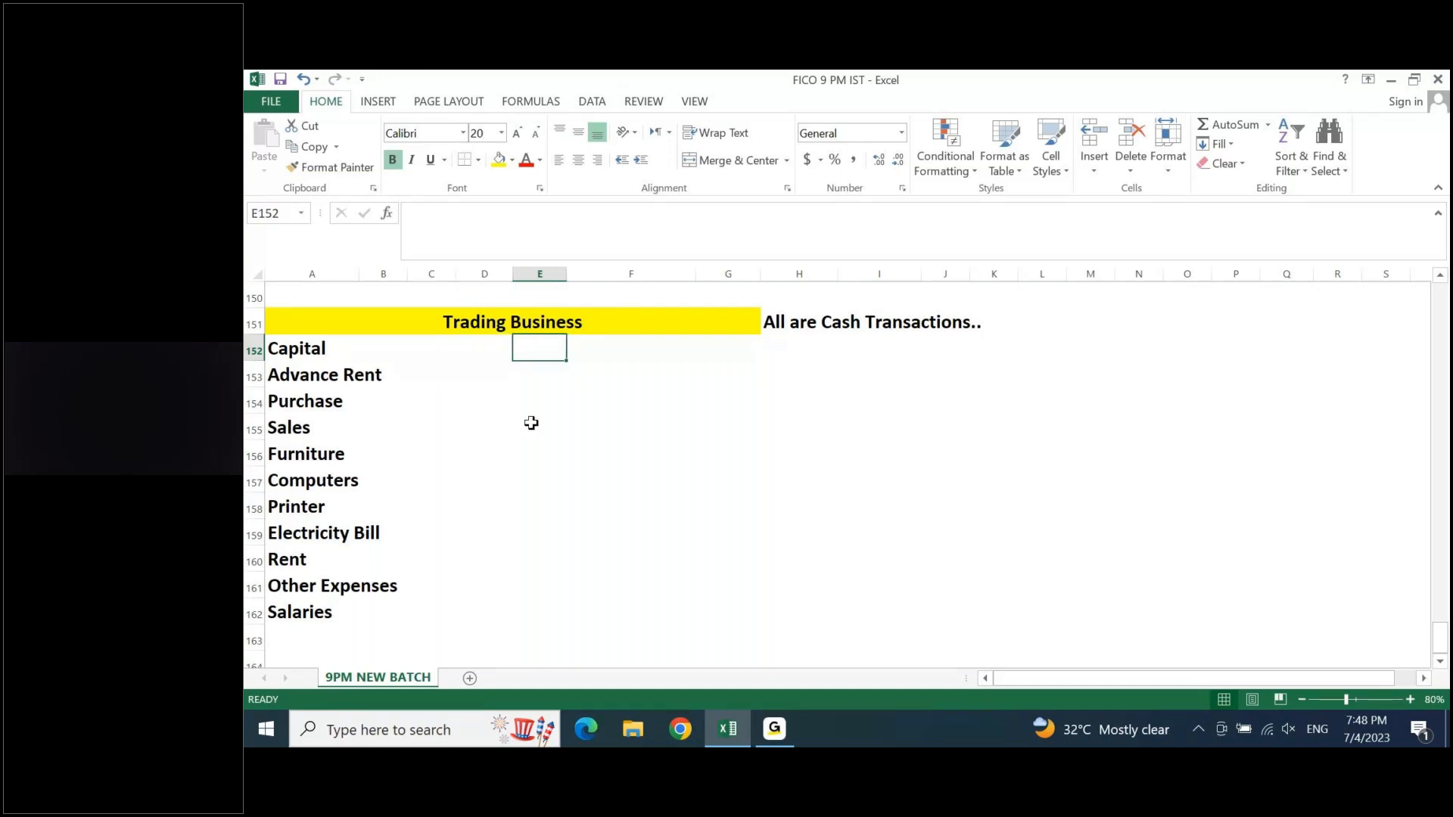
type("100")
key("Return")
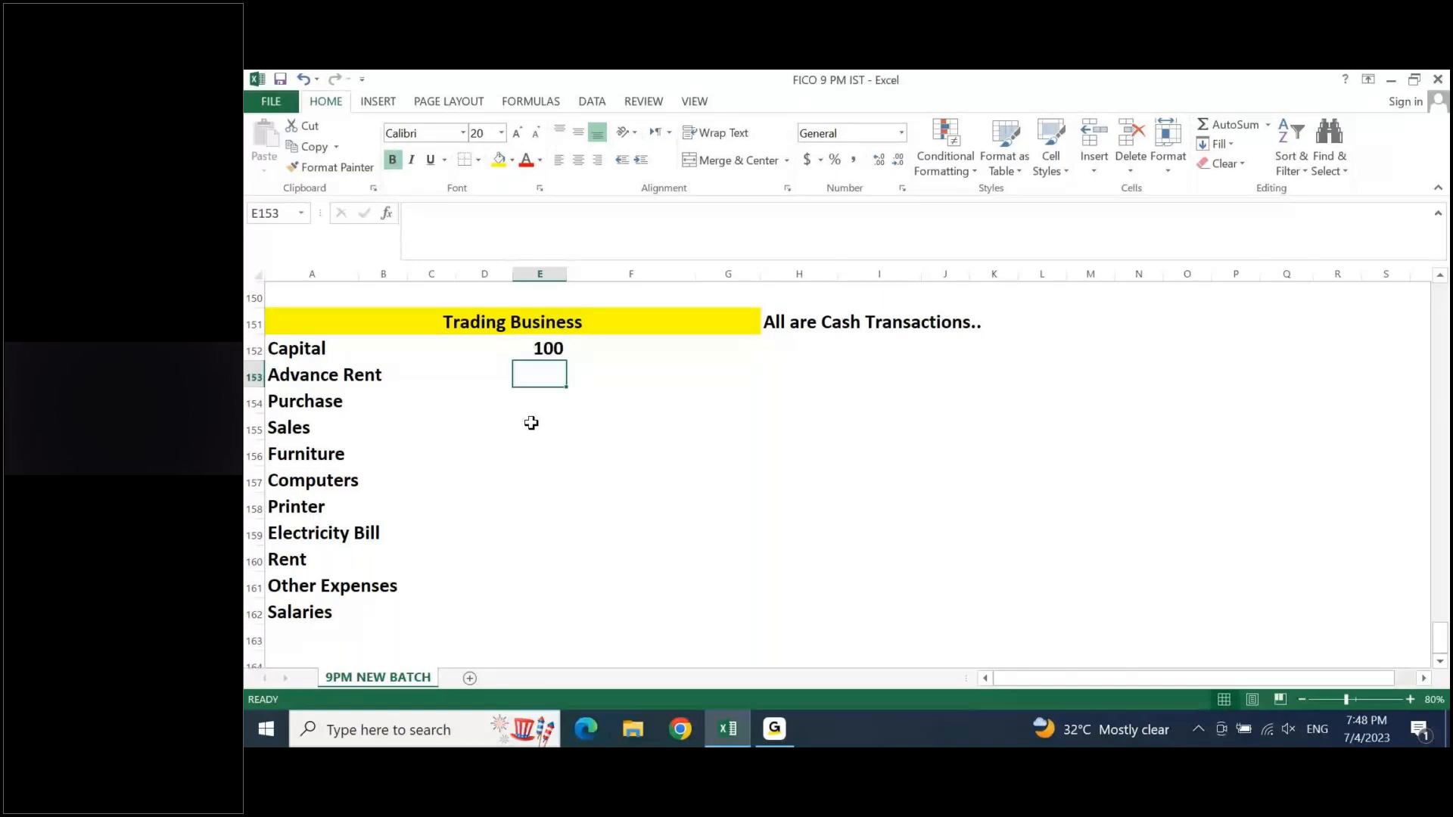
key("Up")
type("100000")
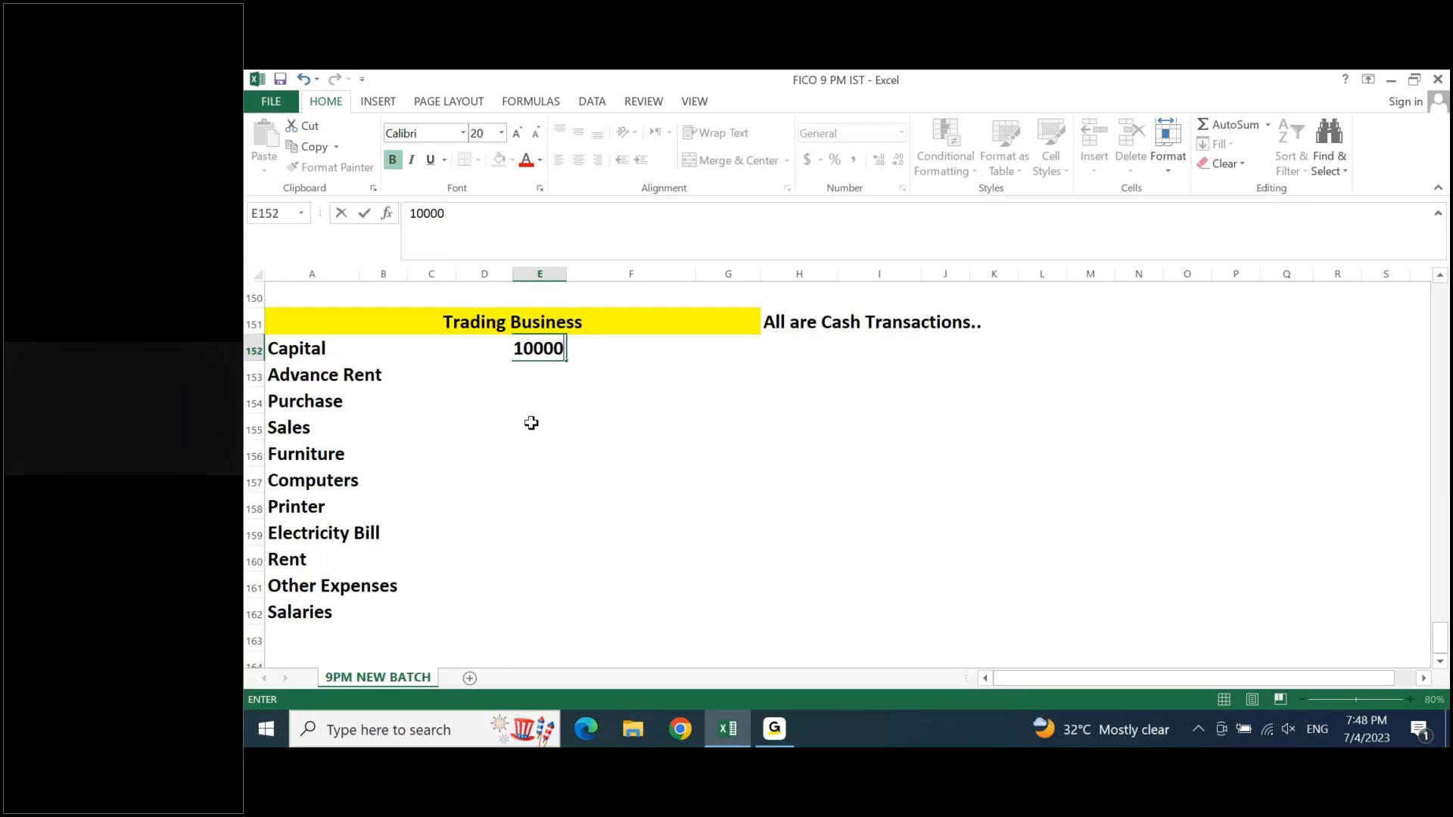
key("Return")
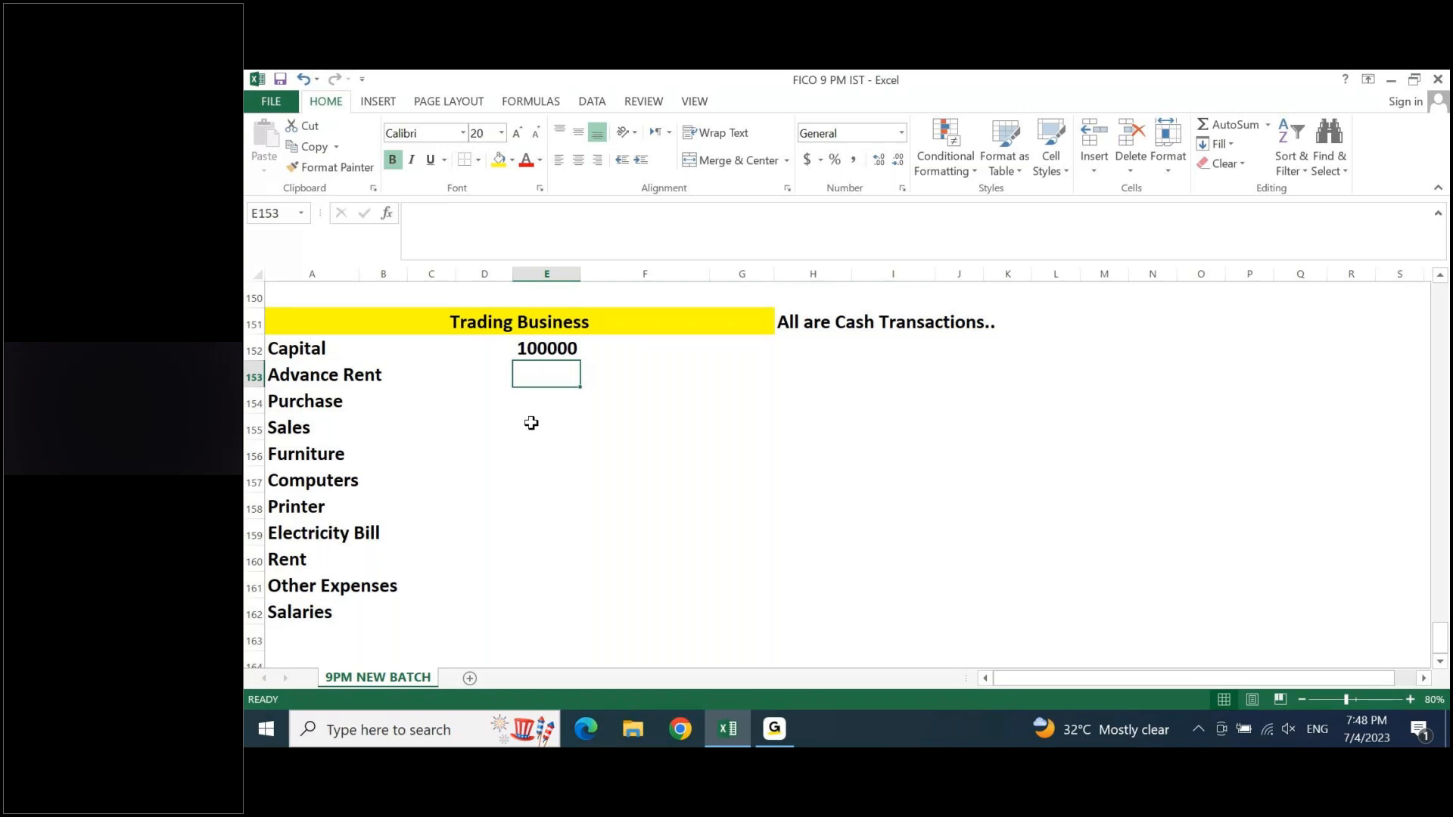
key("Up")
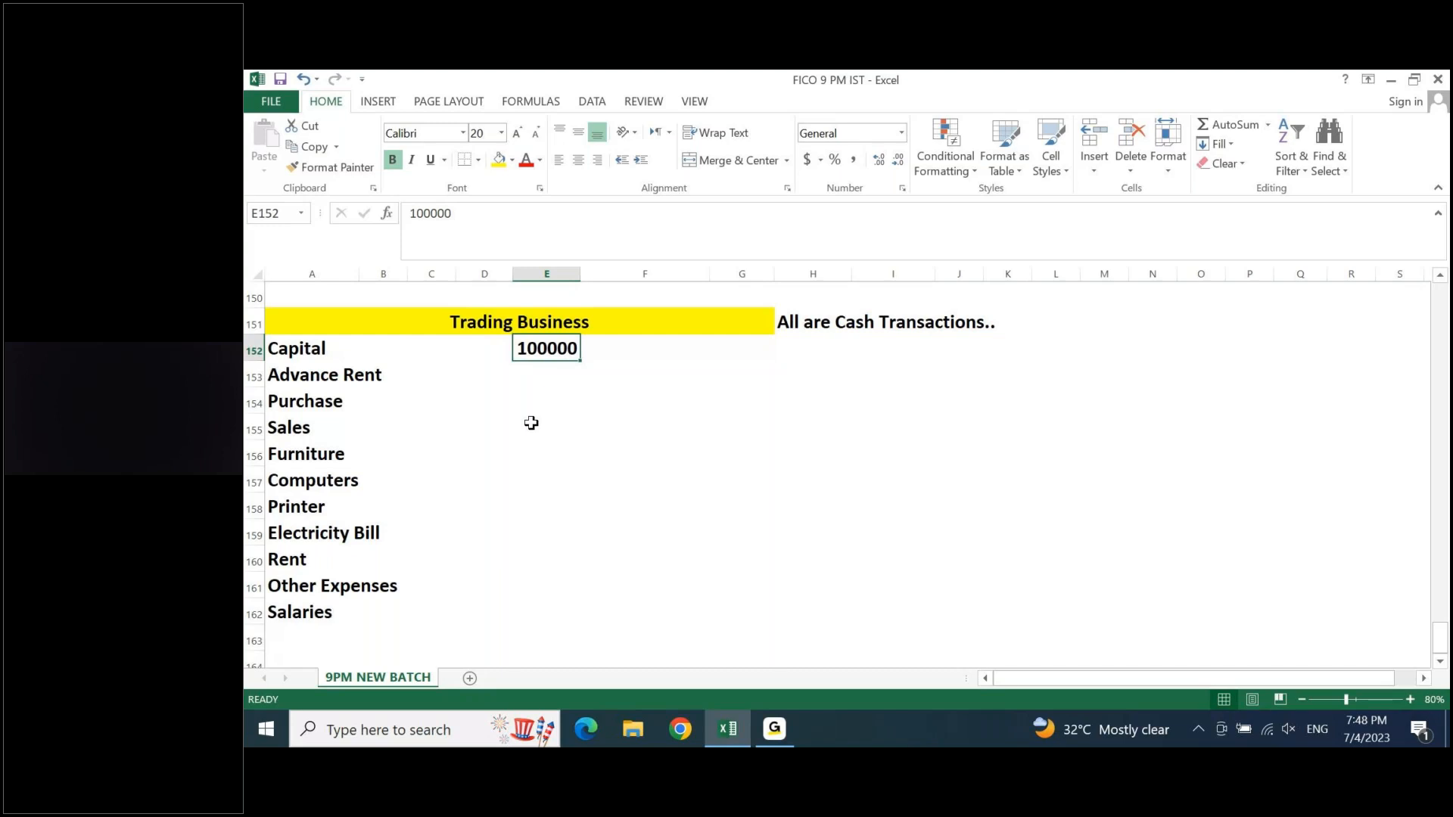
key("Down")
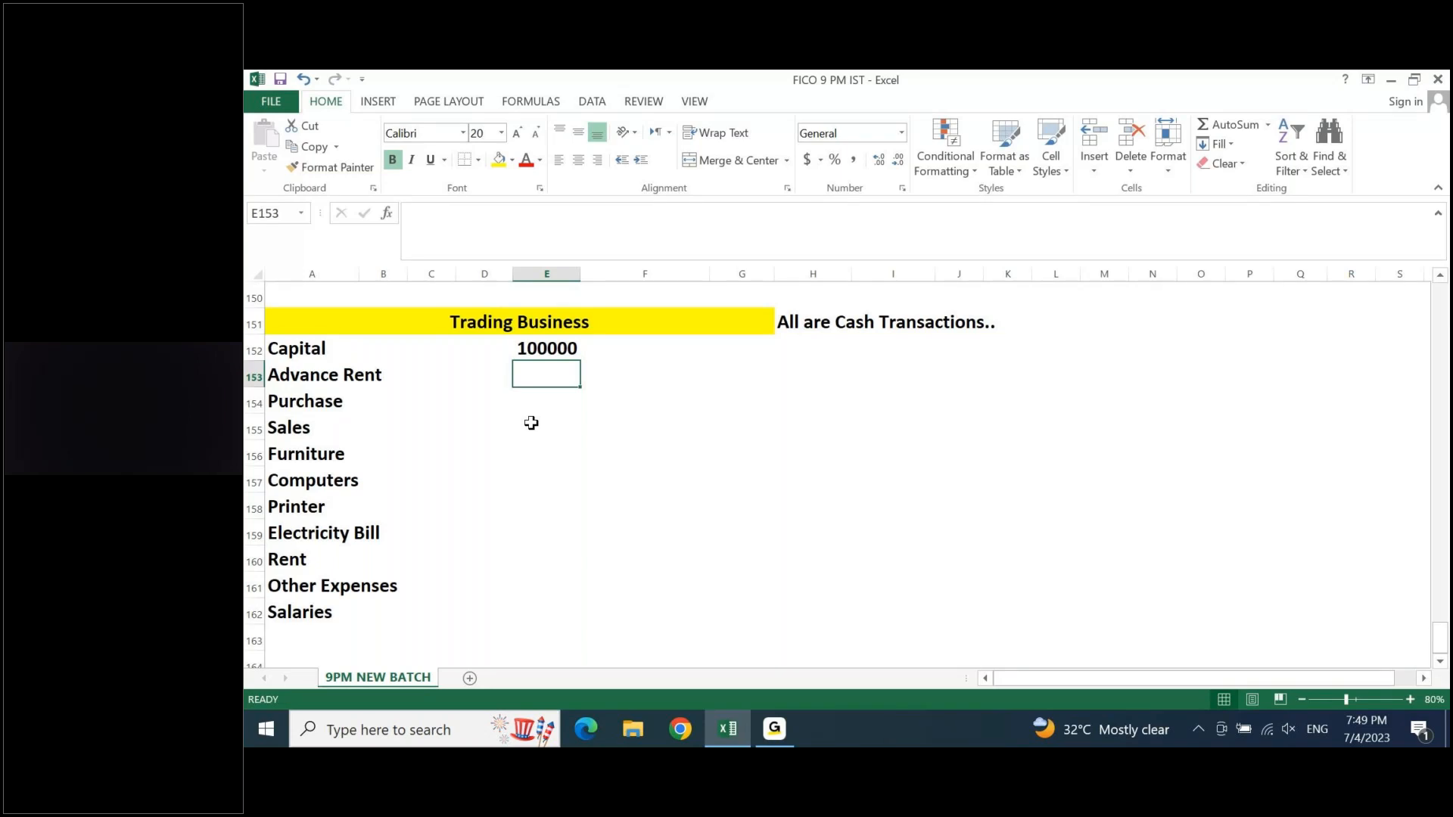
- Enter 5000 in cell E160 as the Rent amount of the trading business
left_click(294, 564)
key("Right")
key("Right")
key("Right")
key("Right")
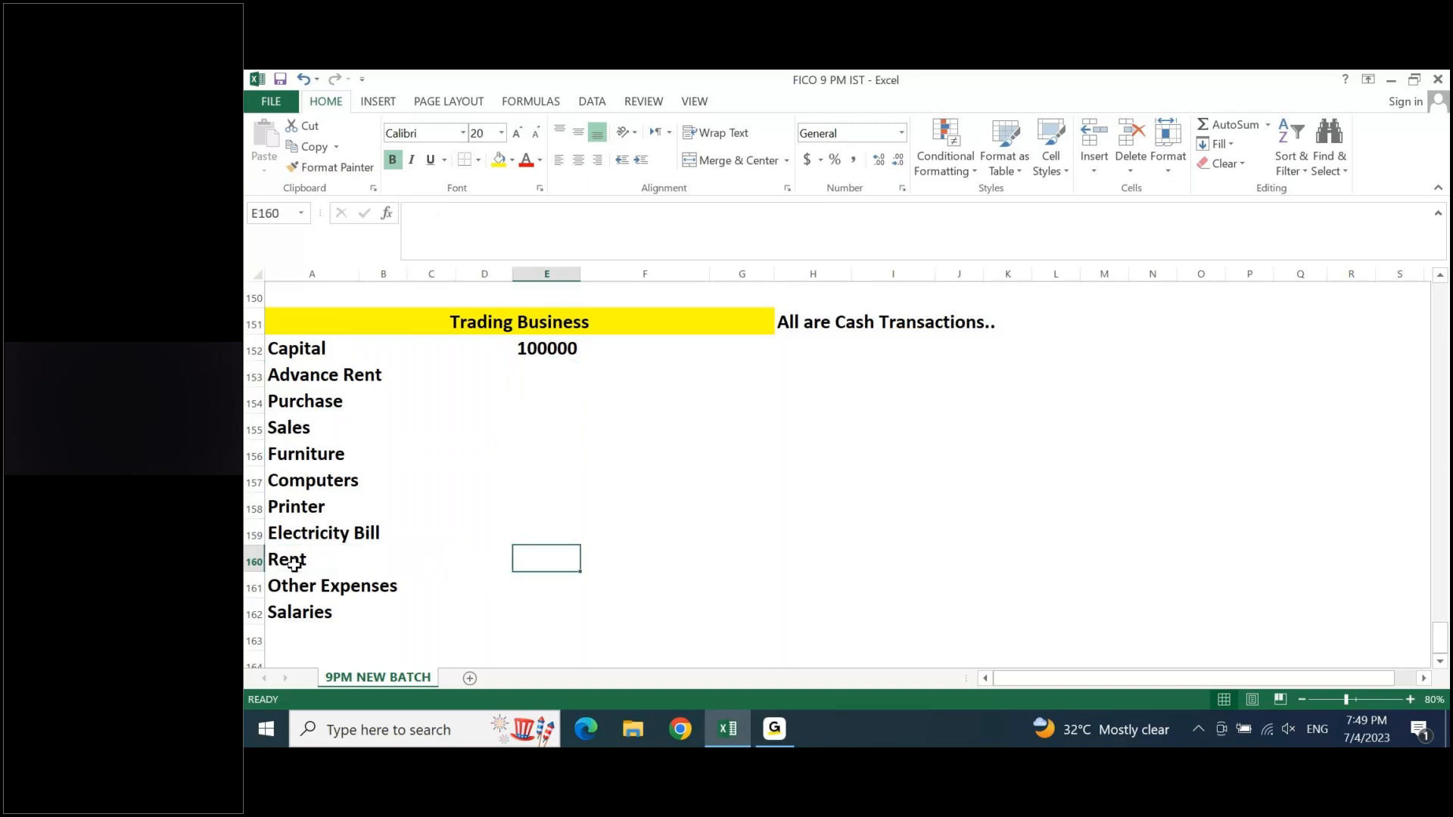
type("5000")
key("Return")
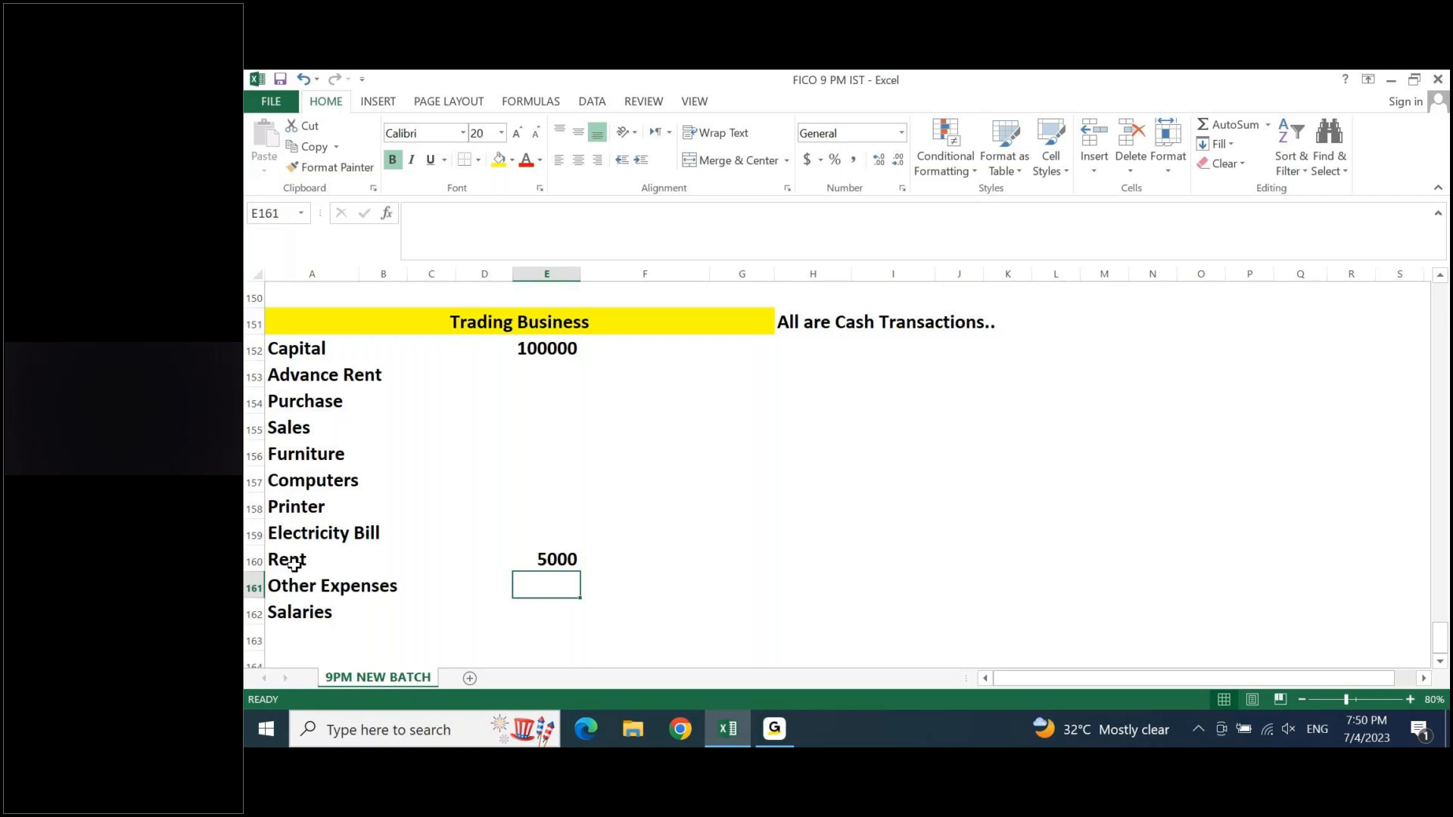
- Enter 10000 in cell E153 as the Advance Rent amount
left_click(547, 372)
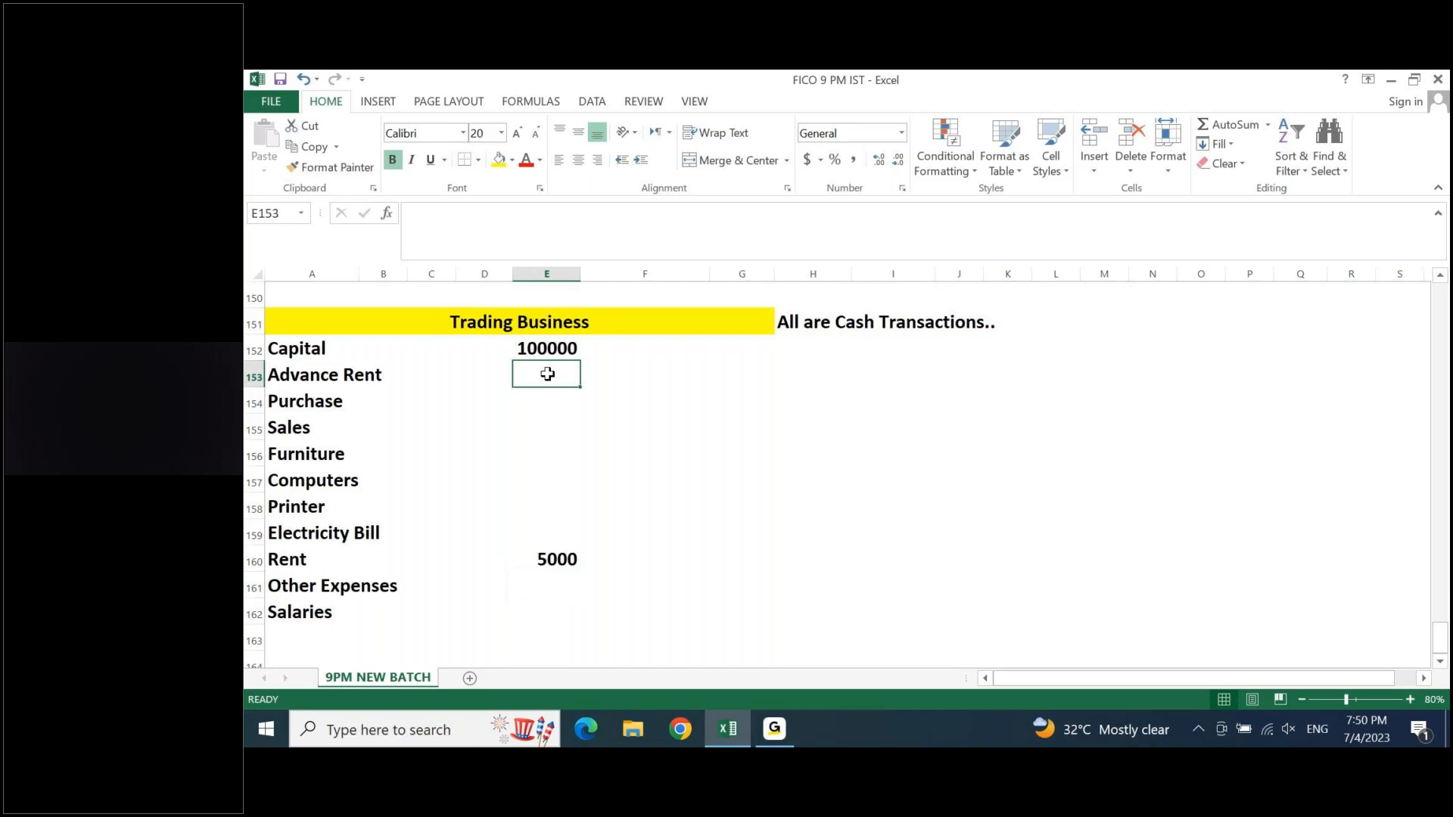
type("10000")
key("Return")
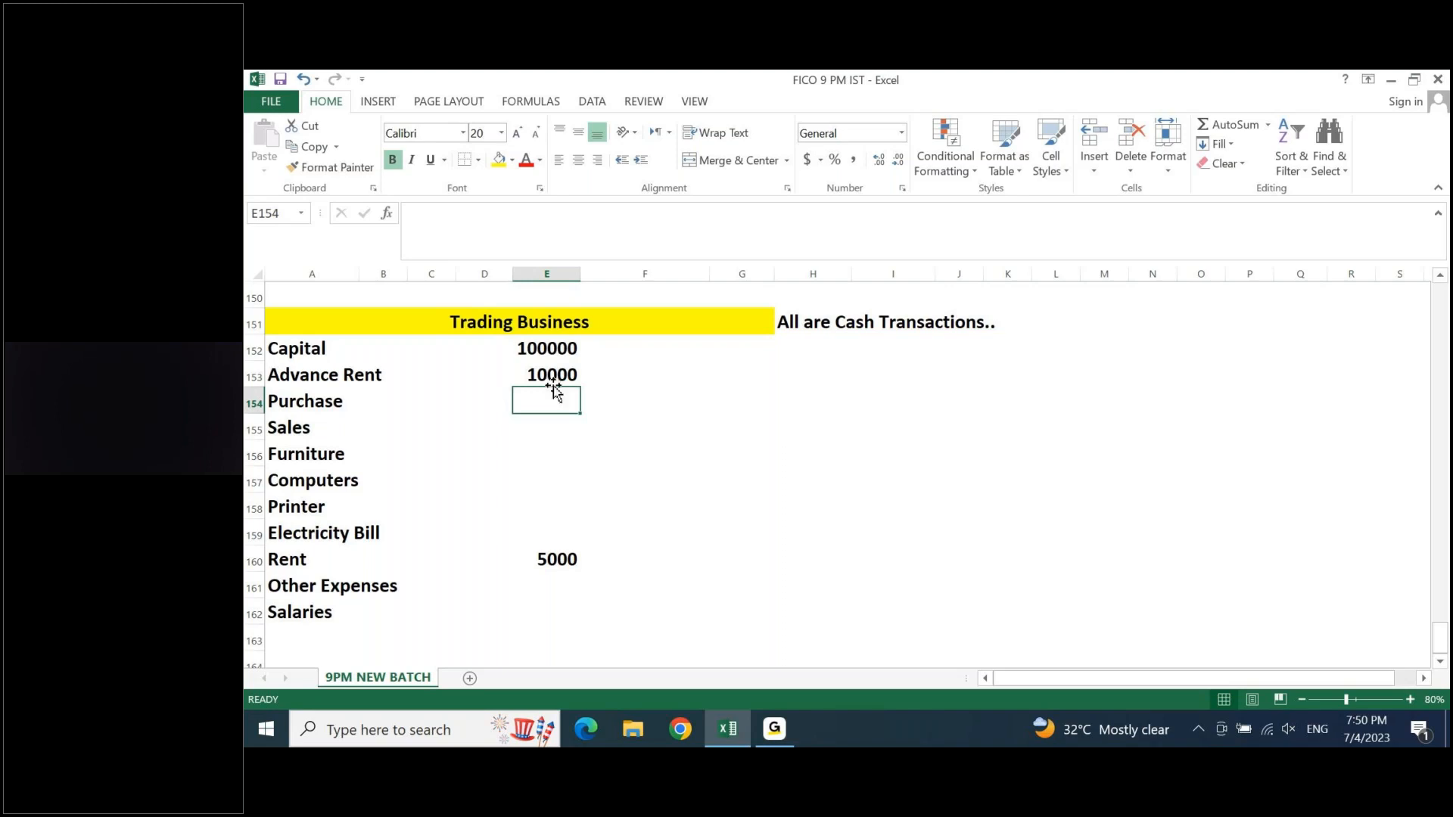
- Enter 50000 in cell E154 as the Purchase amount, below the Advance Rent figure
left_click(552, 561)
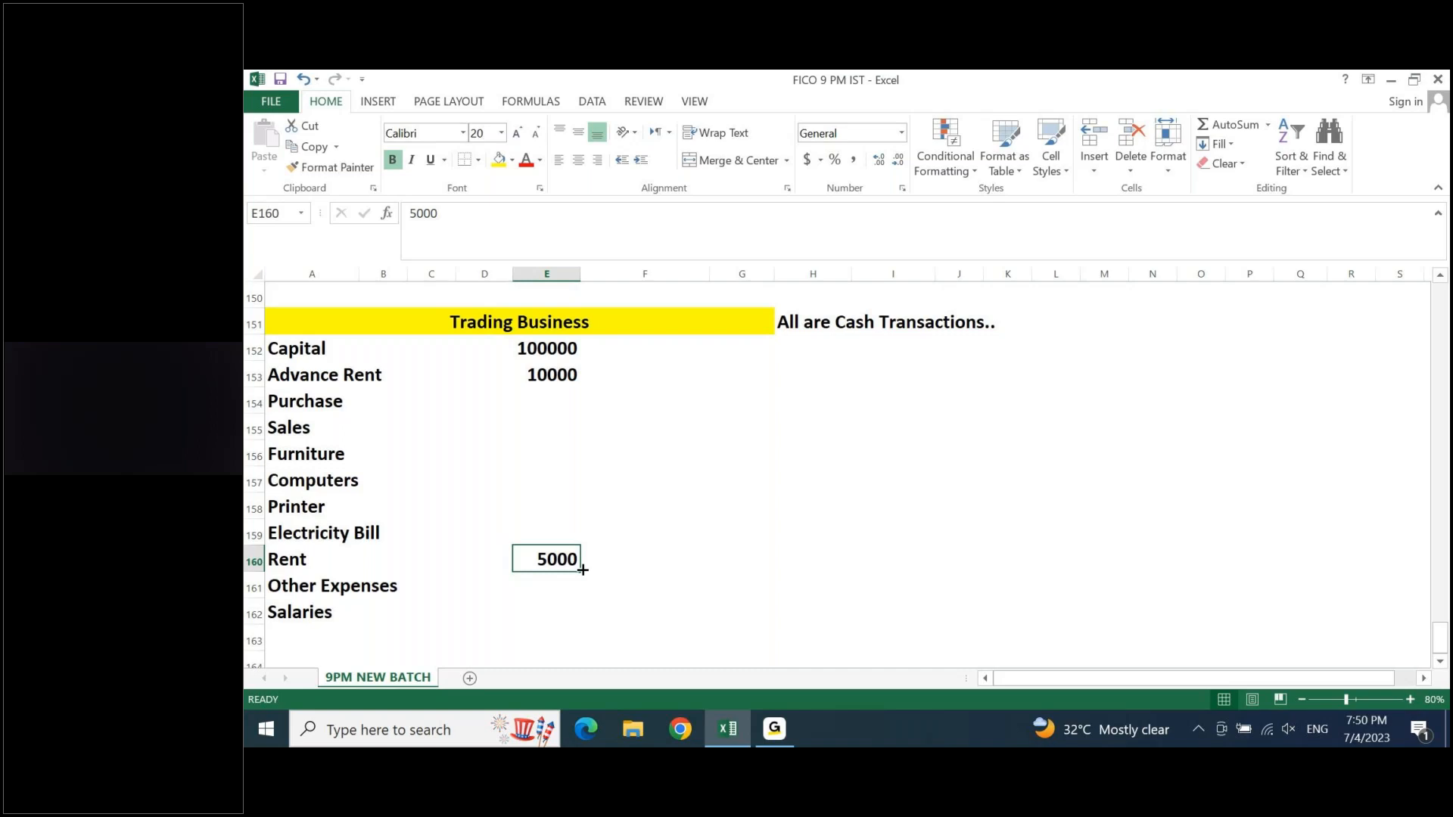
left_click_drag(555, 350, 558, 373)
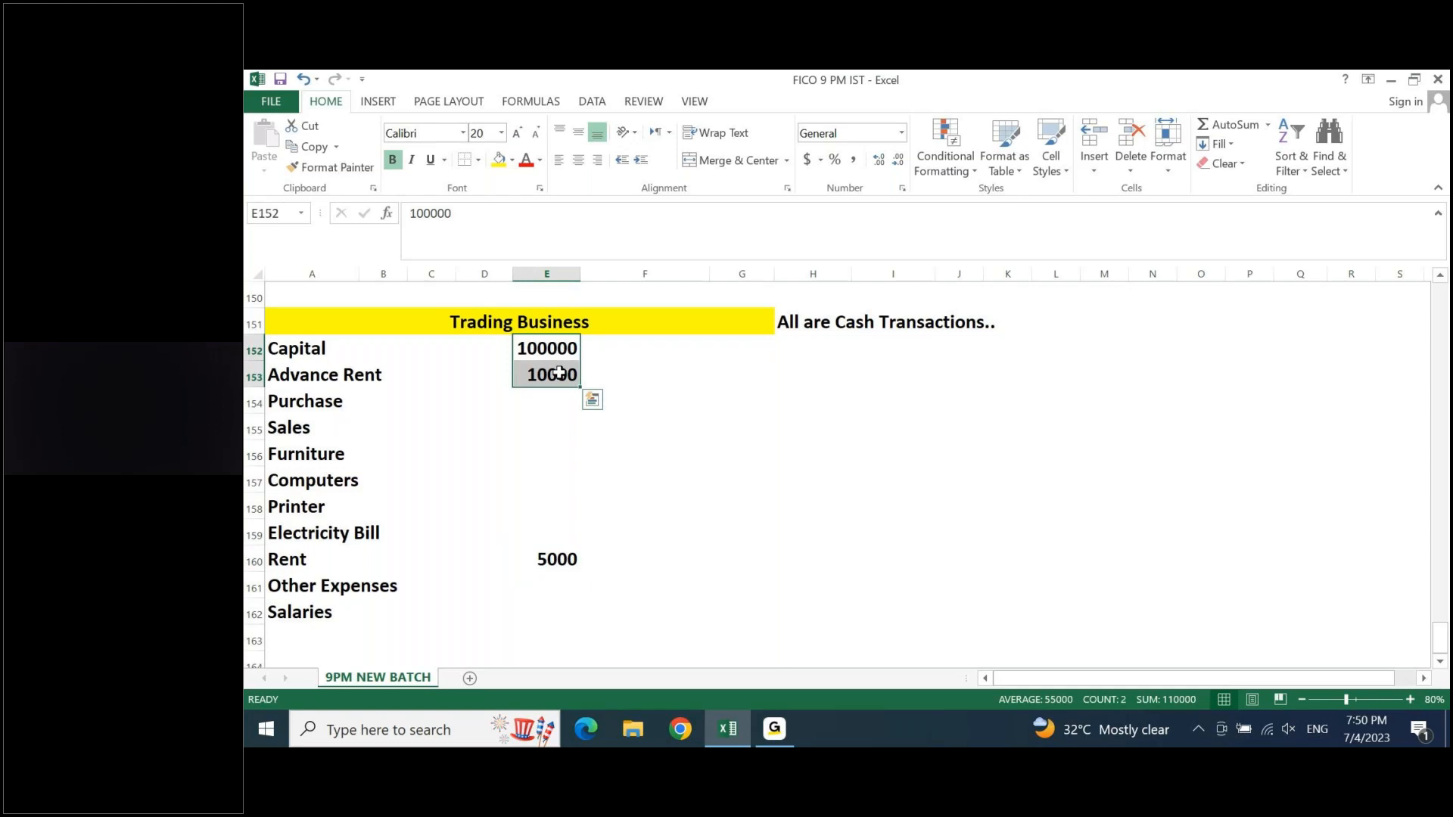
left_click(554, 399)
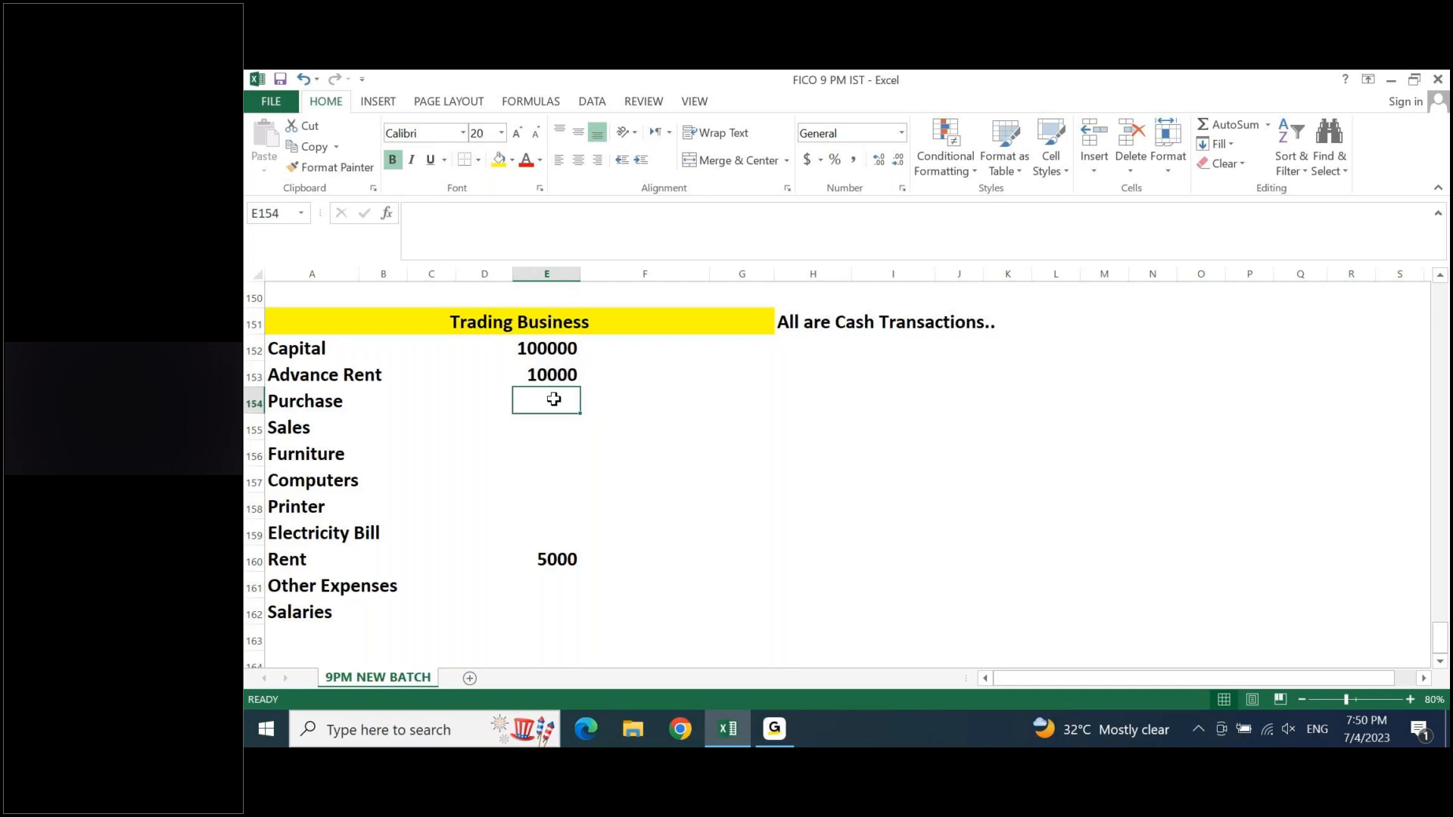
type("50000")
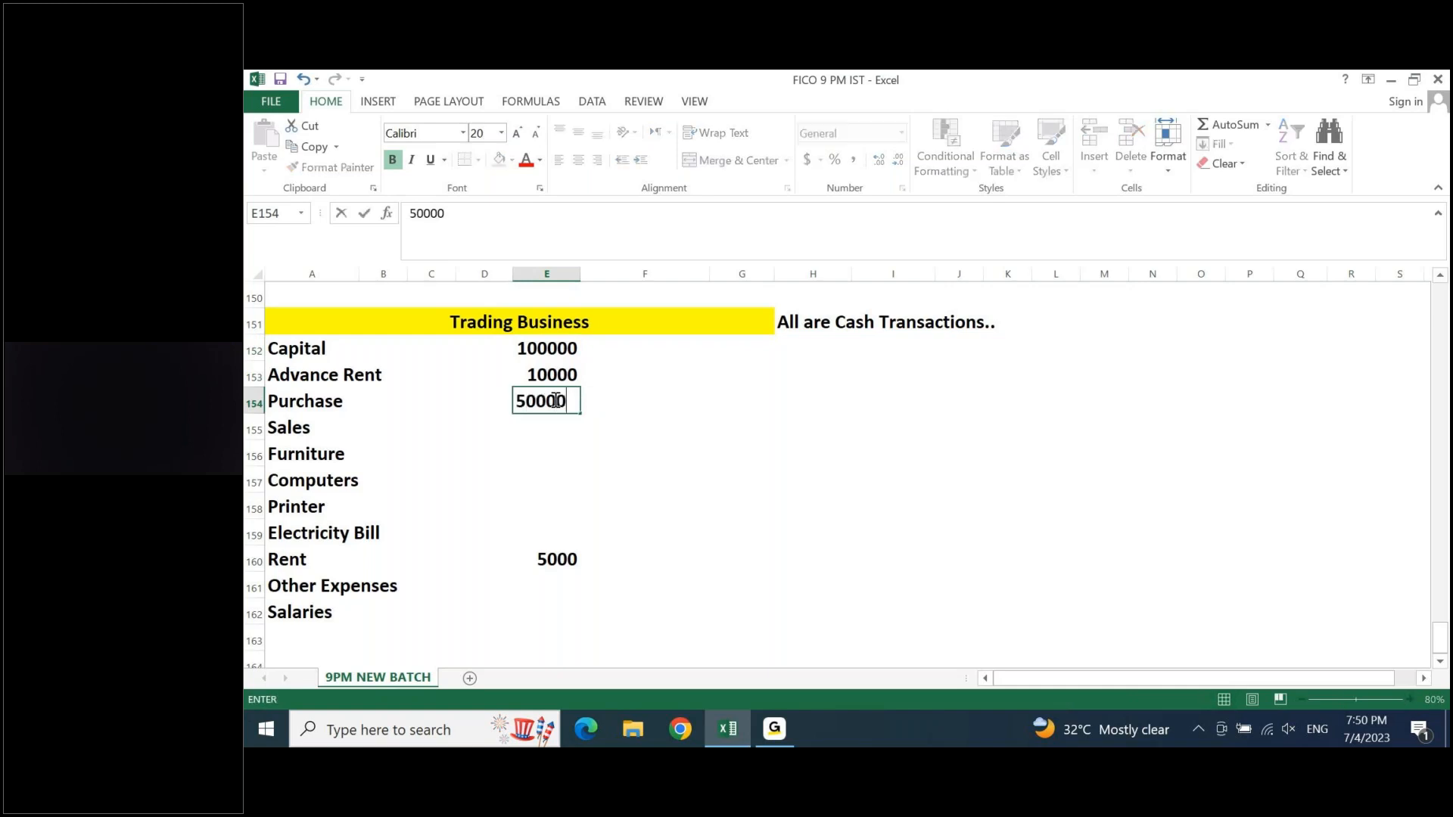
key("Return")
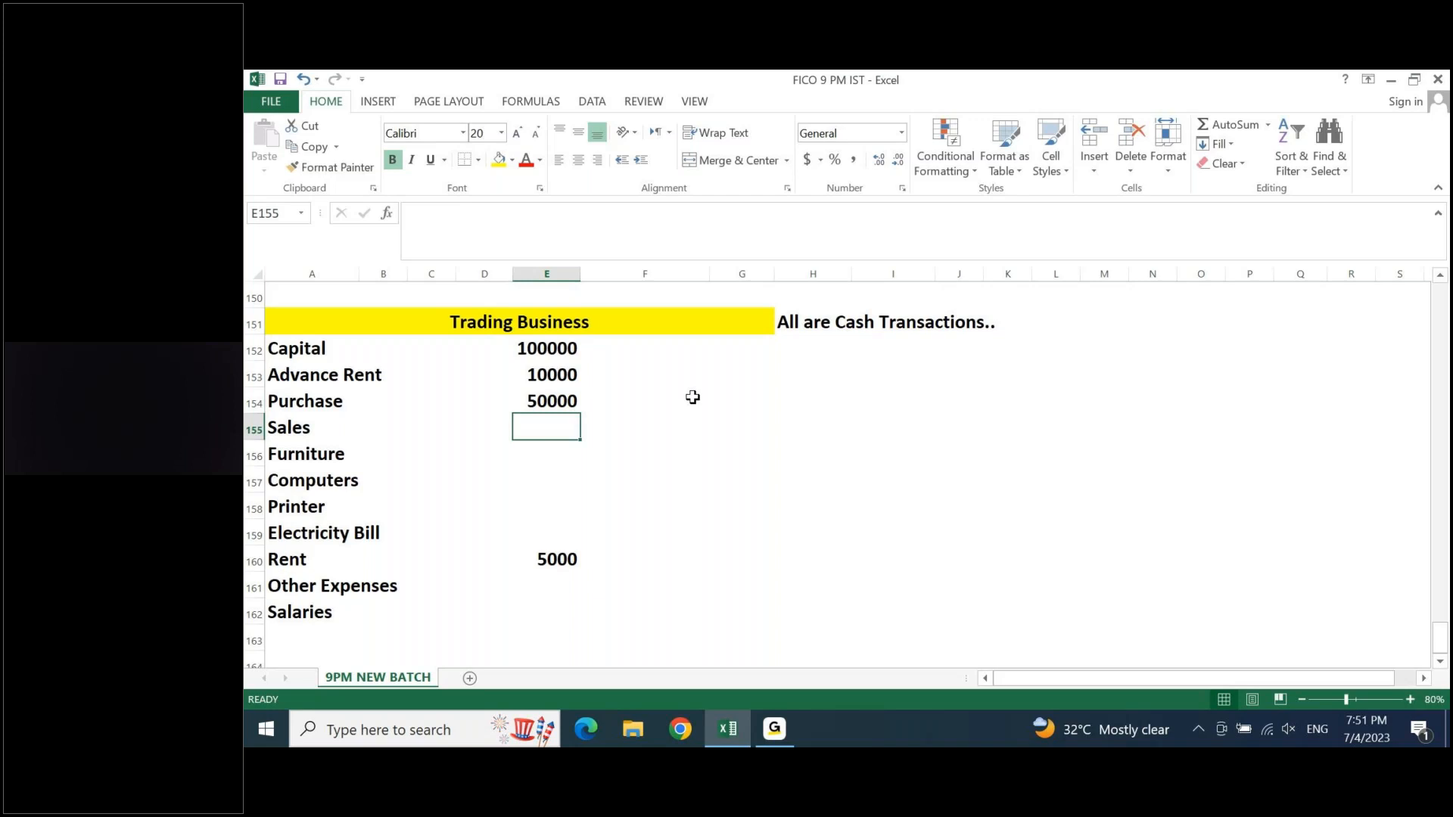
- Enter 75000 as the Sales amount in E155 and 15000 as the Furniture amount in E156
type("75000")
key("Return")
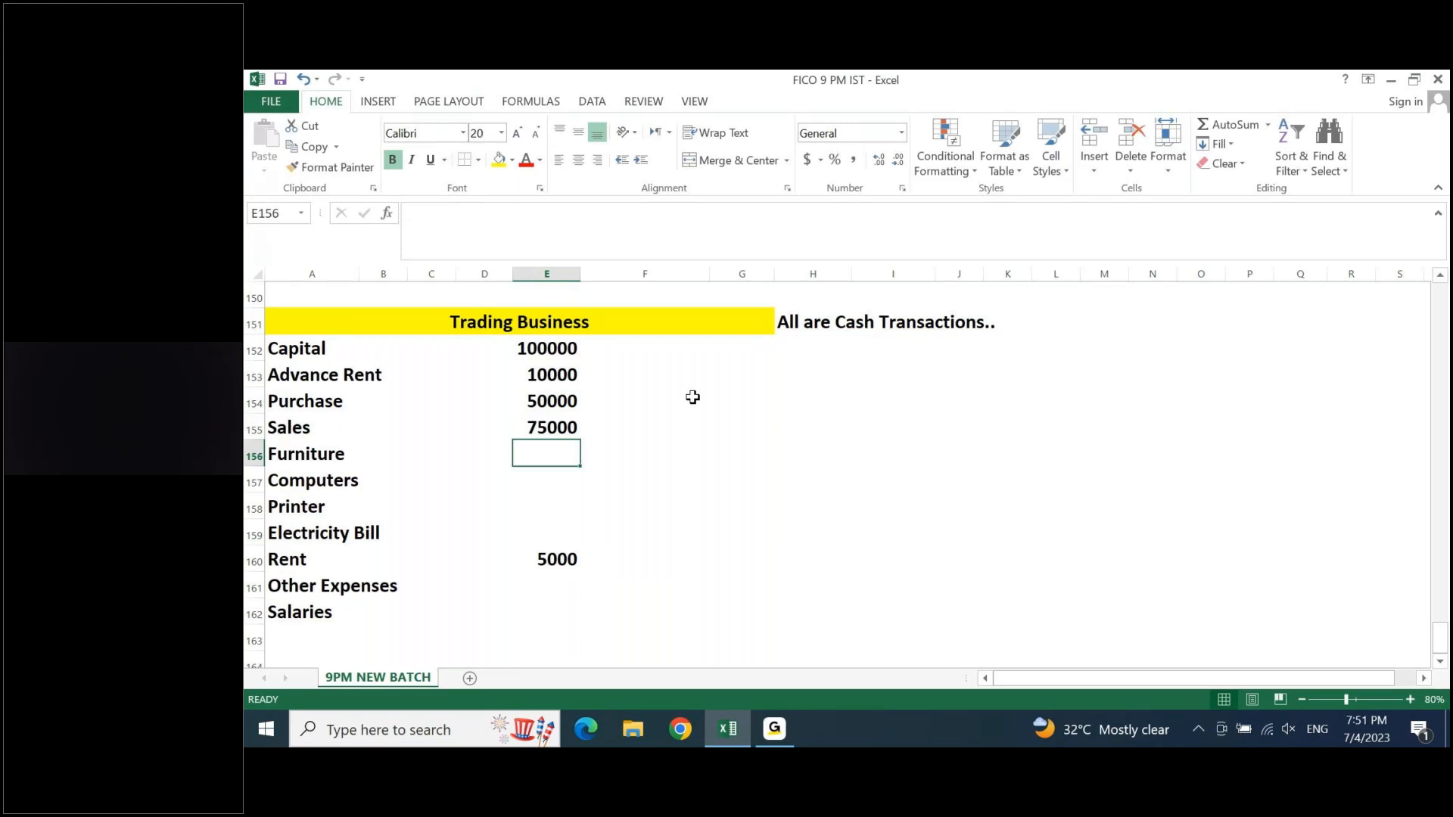
key("shift+space")
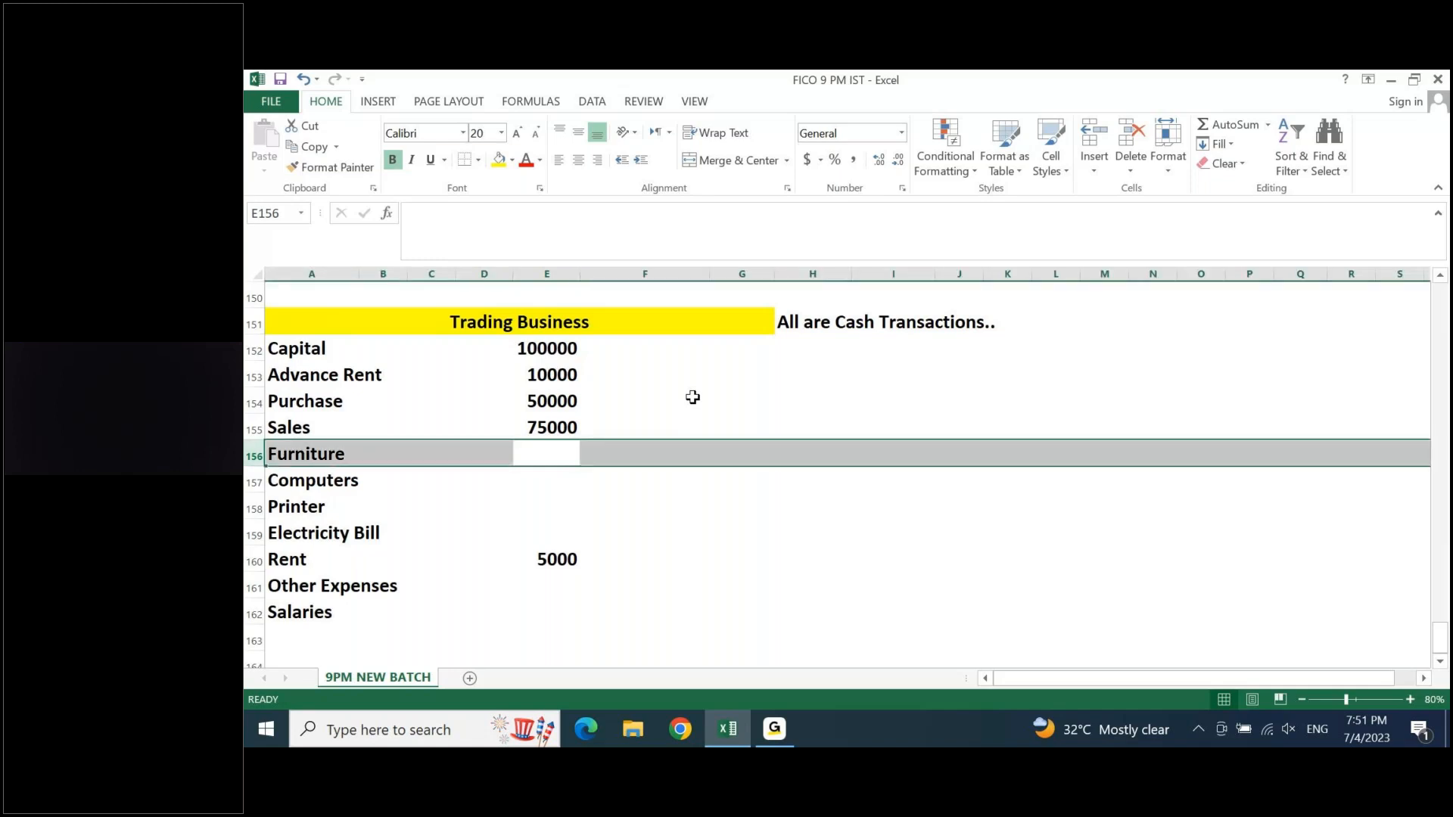
left_click(692, 398)
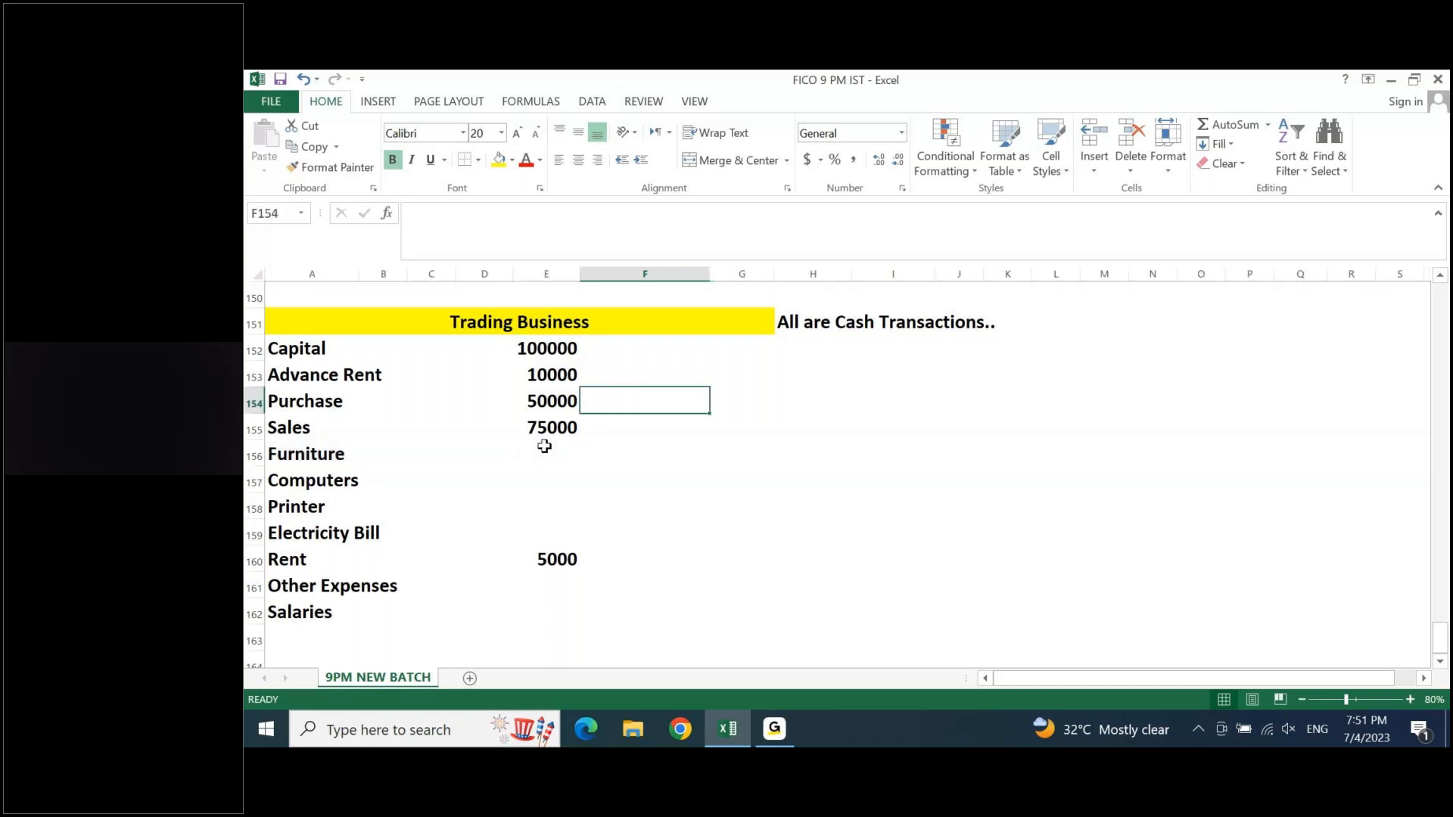
left_click(545, 448)
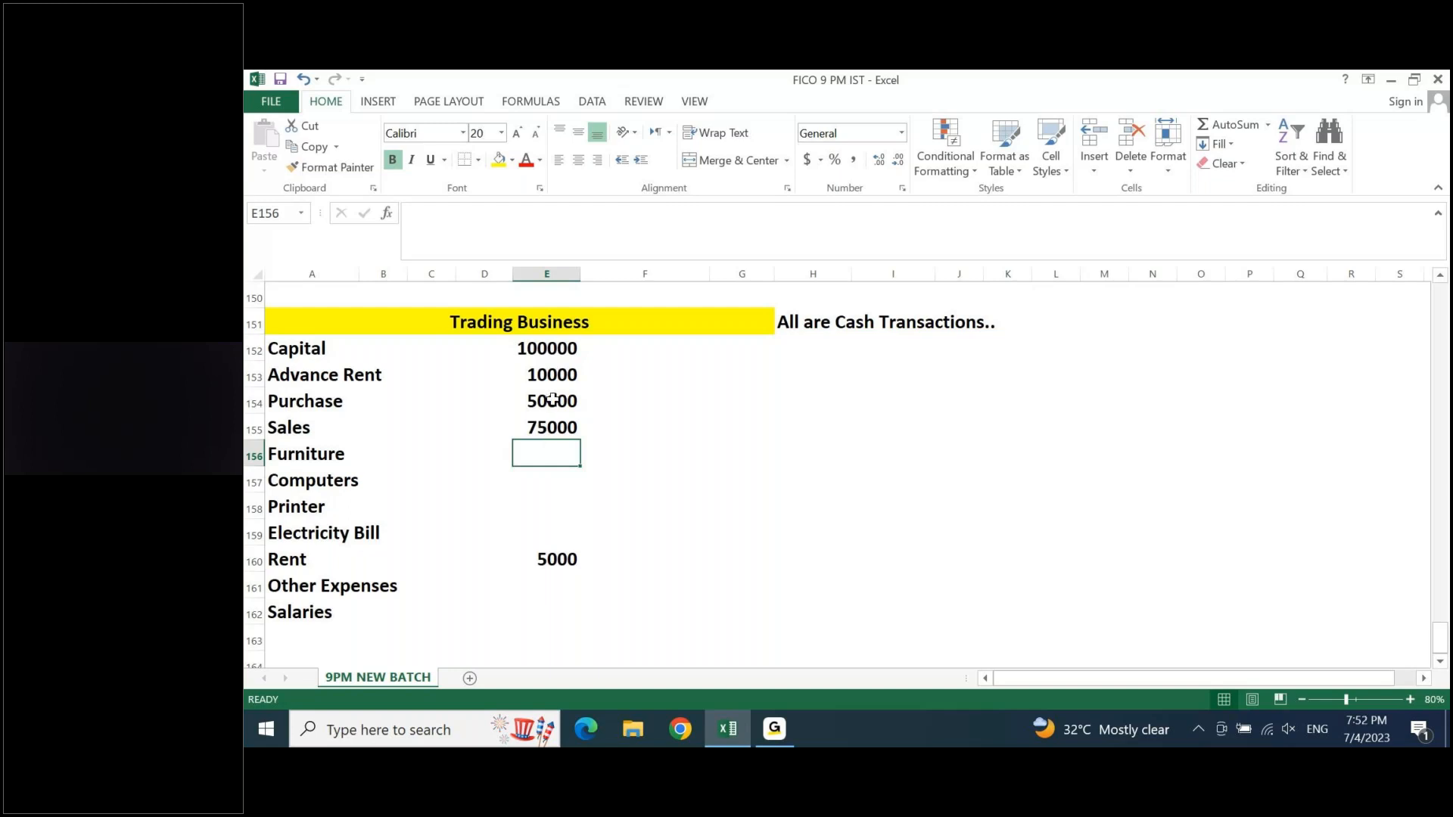
left_click(551, 376)
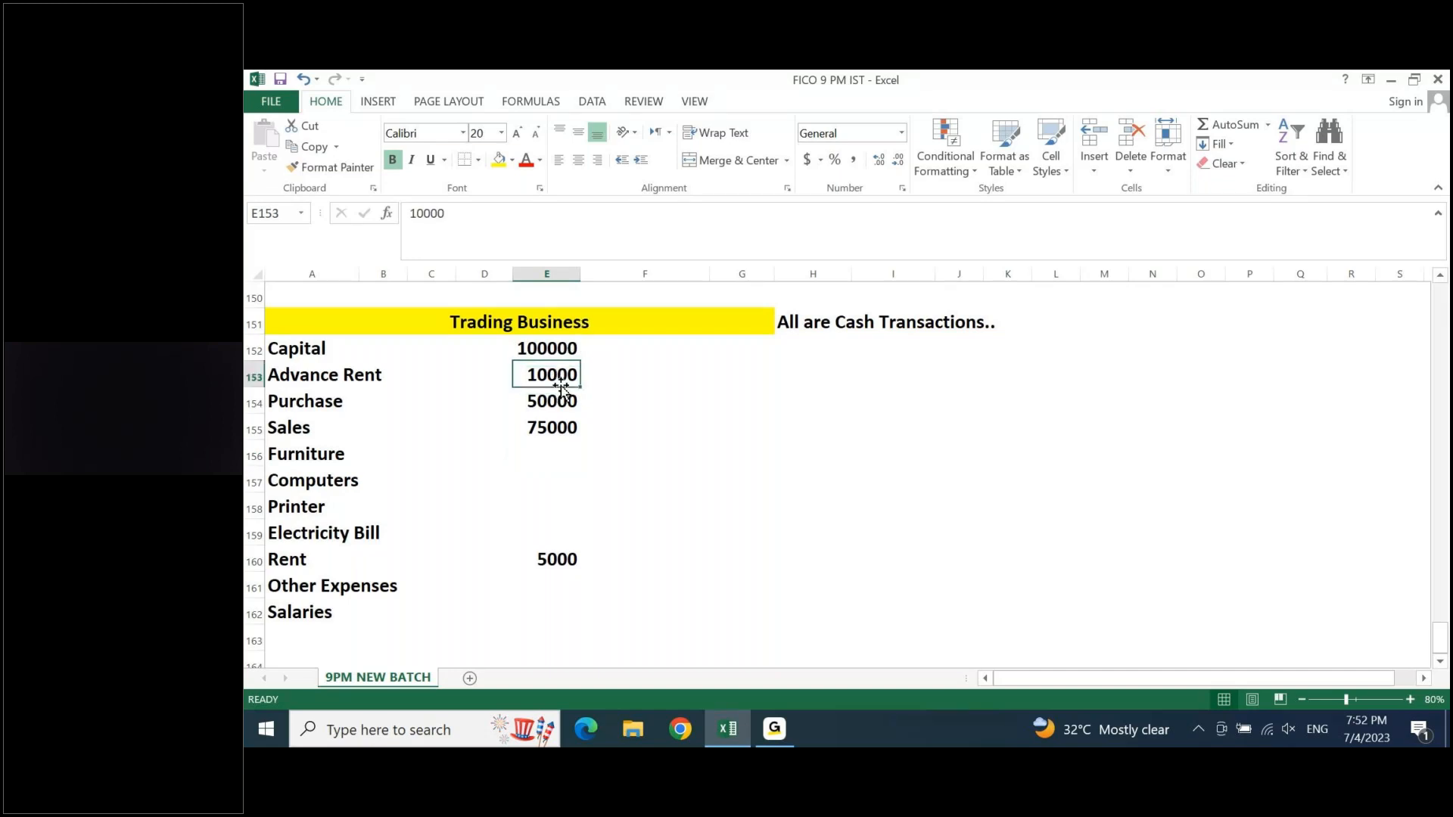
left_click(551, 447)
type("15000")
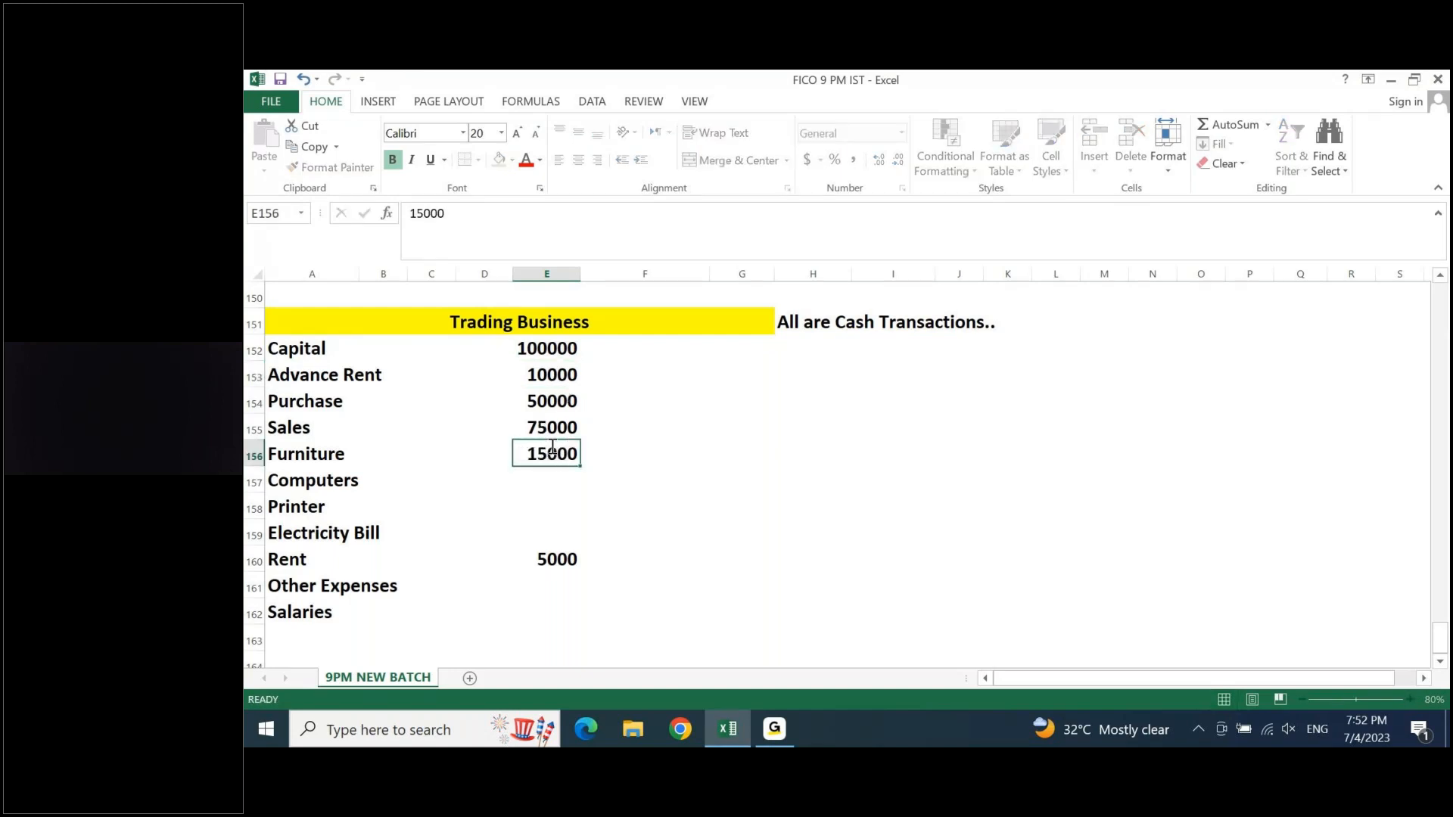
key("Return")
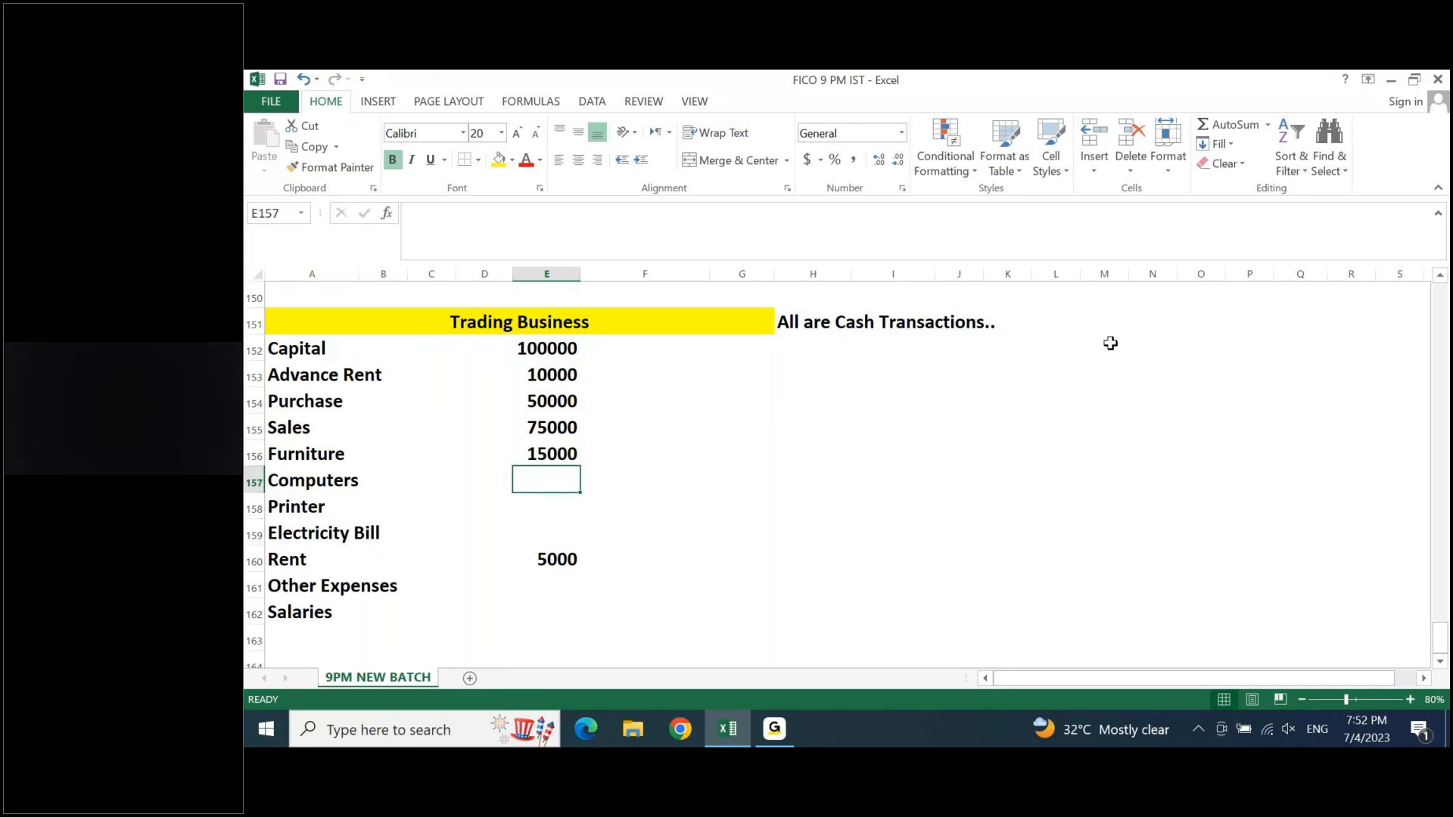
- Enter 10000 as the Computers amount in E157 and 3000 as the Printer amount in E158
type("10")
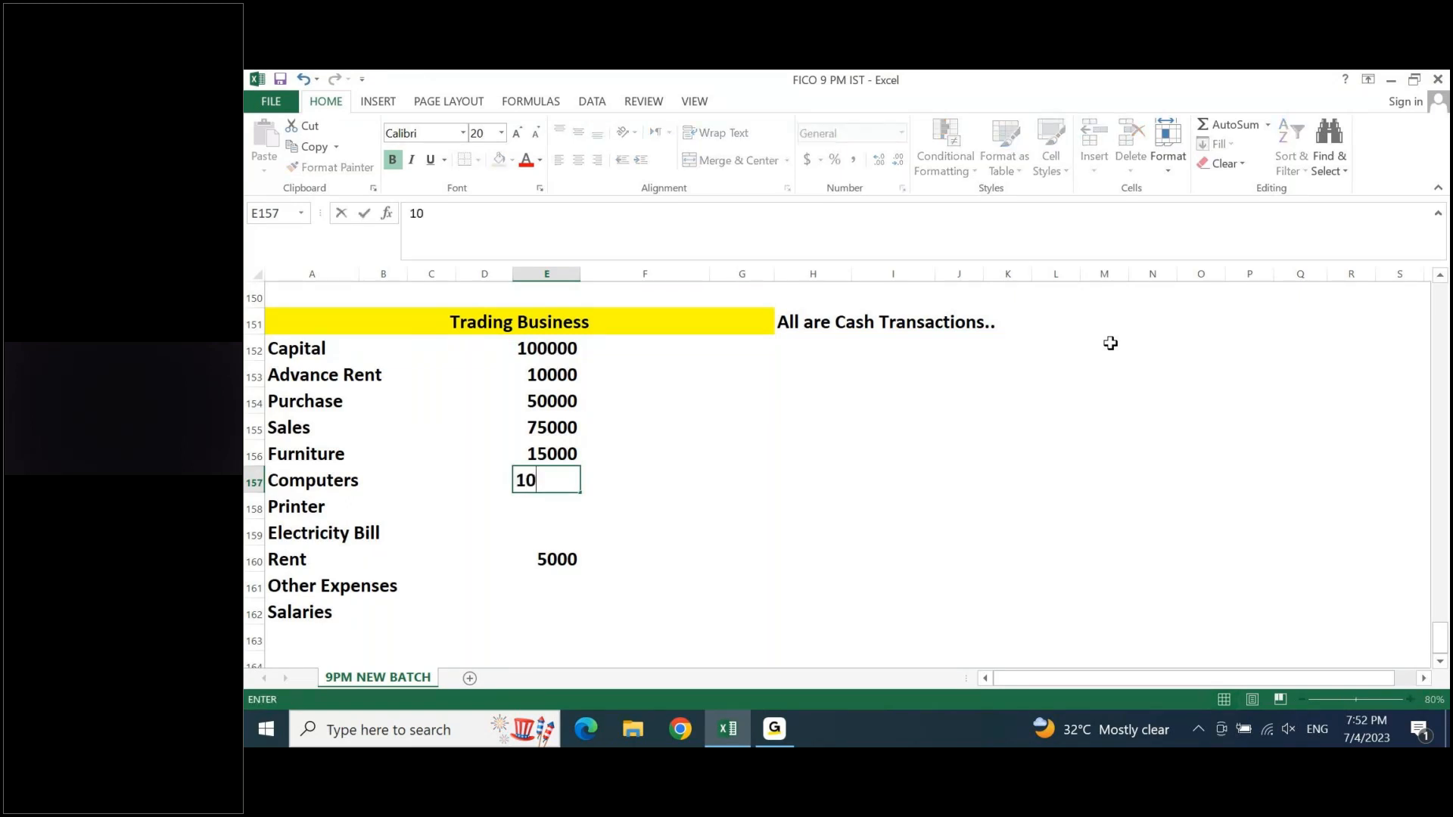
type("0000")
key("Return")
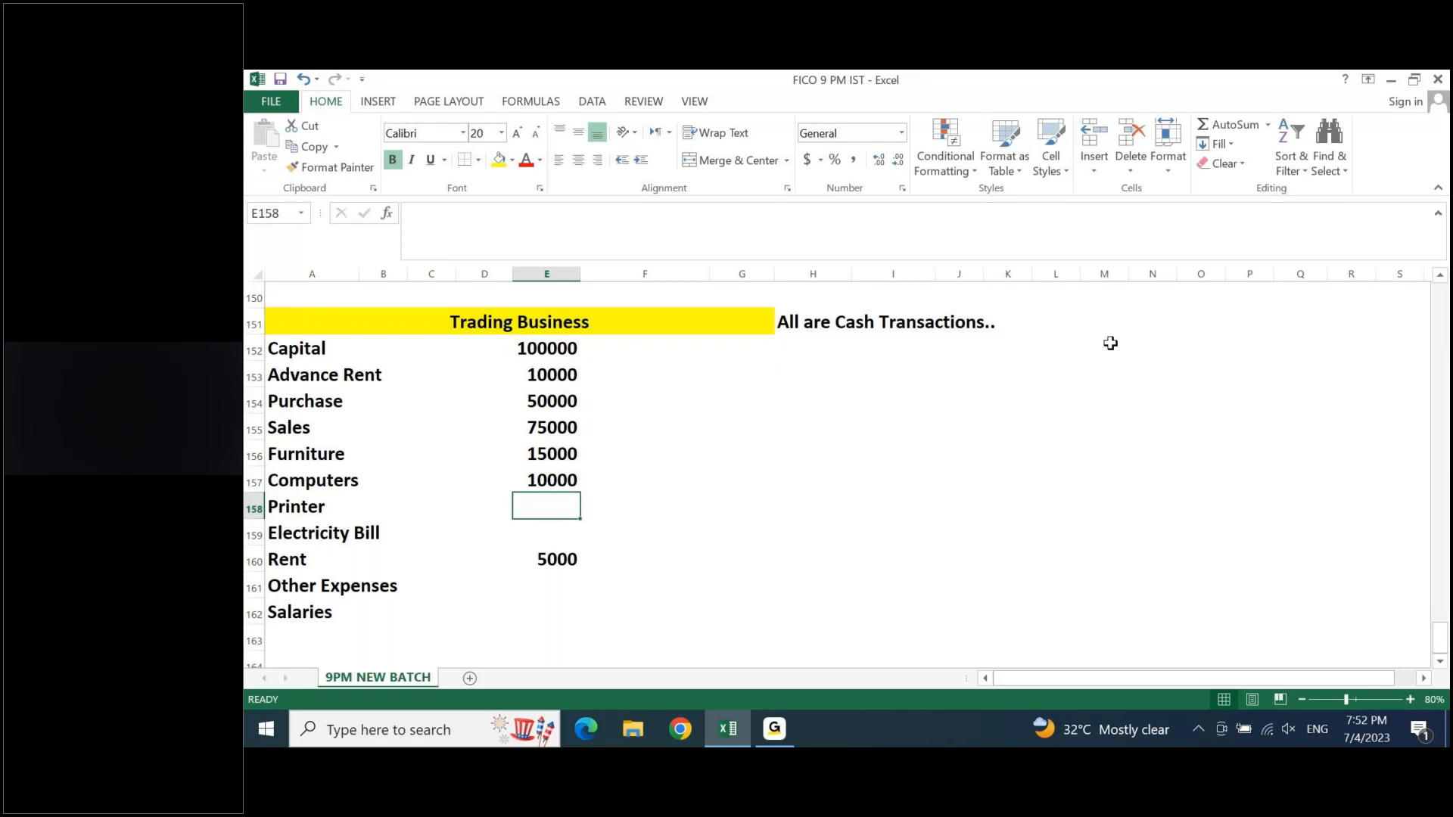
type("300")
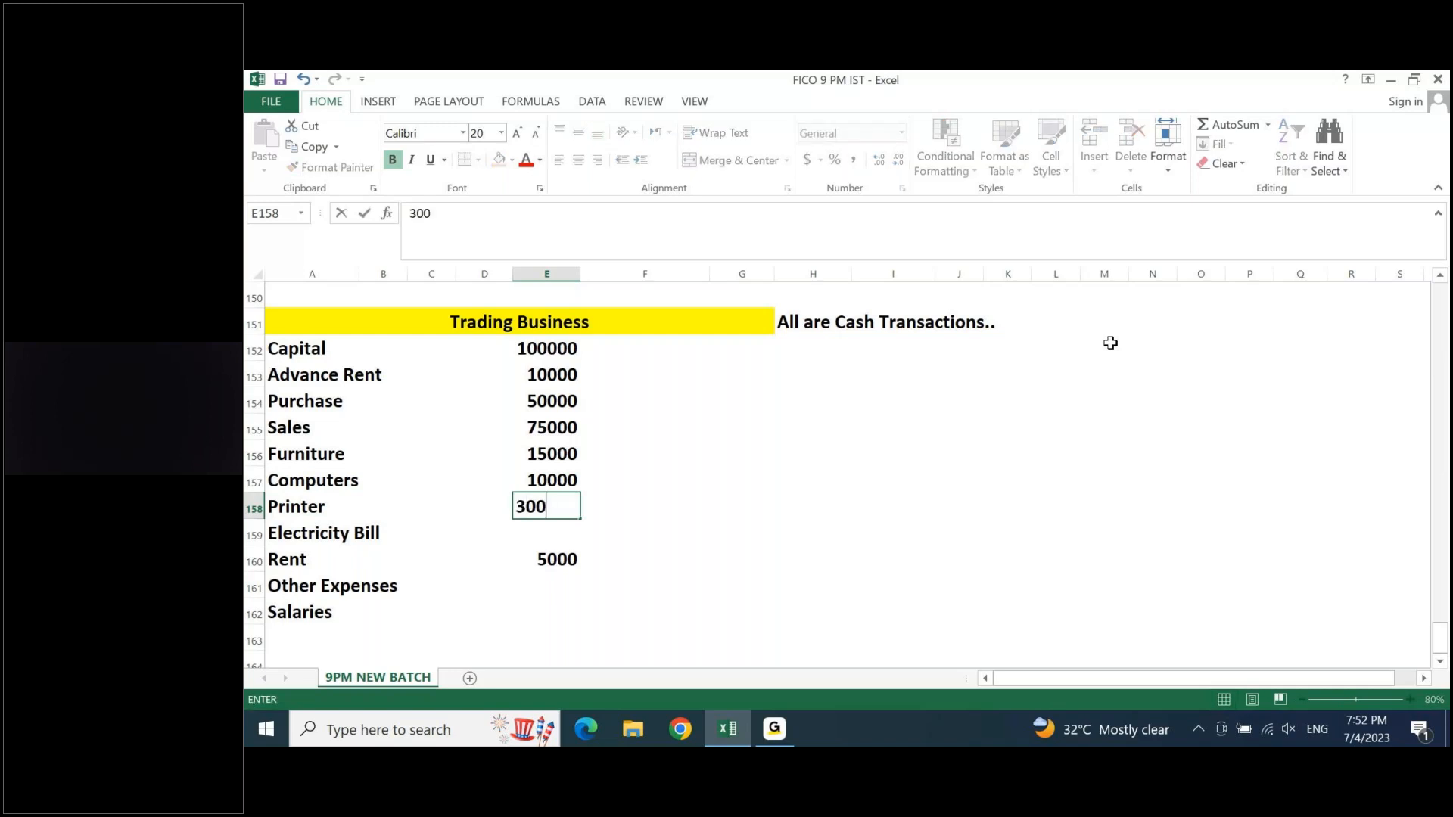
type("0")
key("Return")
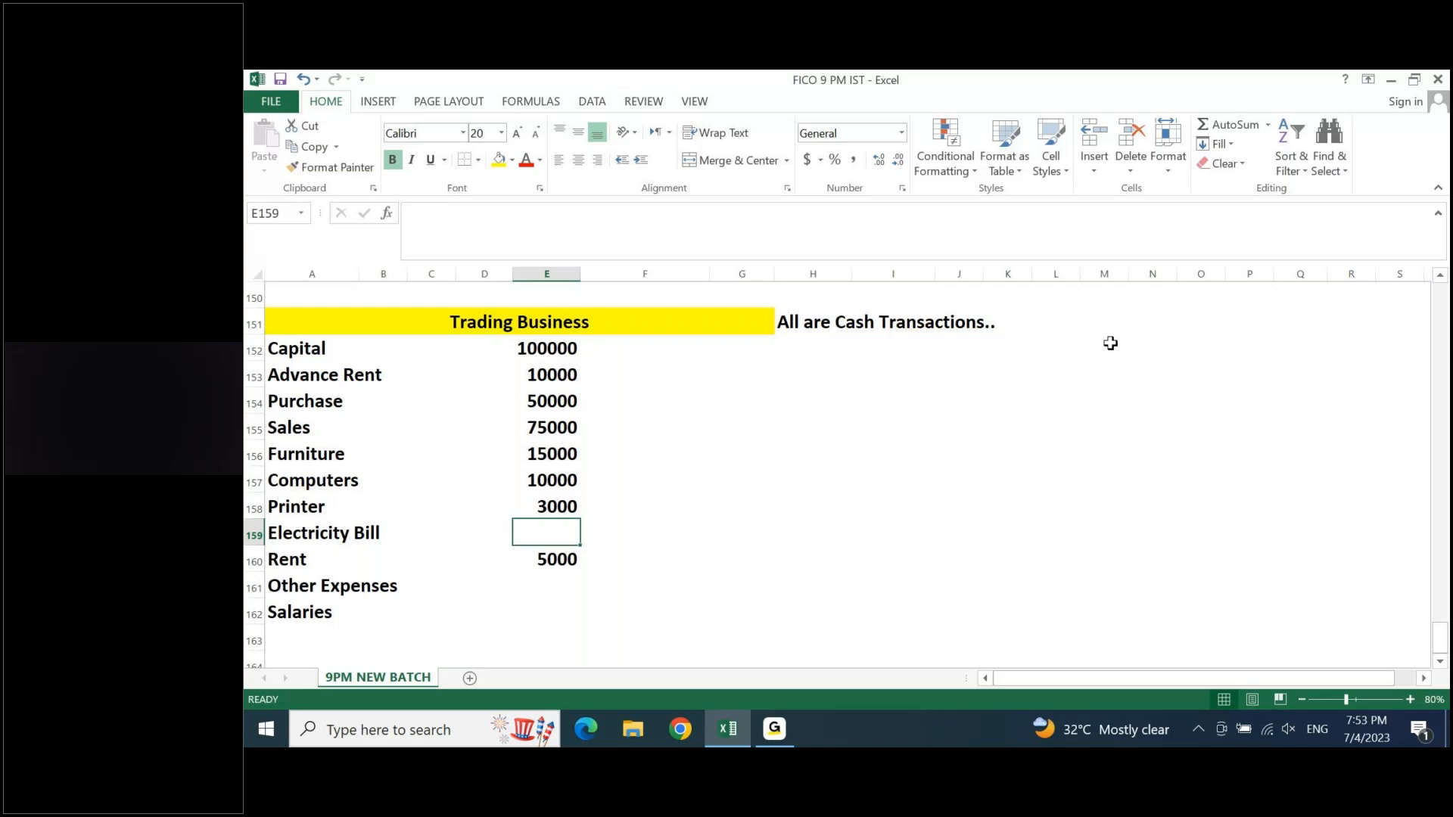
- Enter 500 in cell E159 as the Electricity Bill amount
type("500")
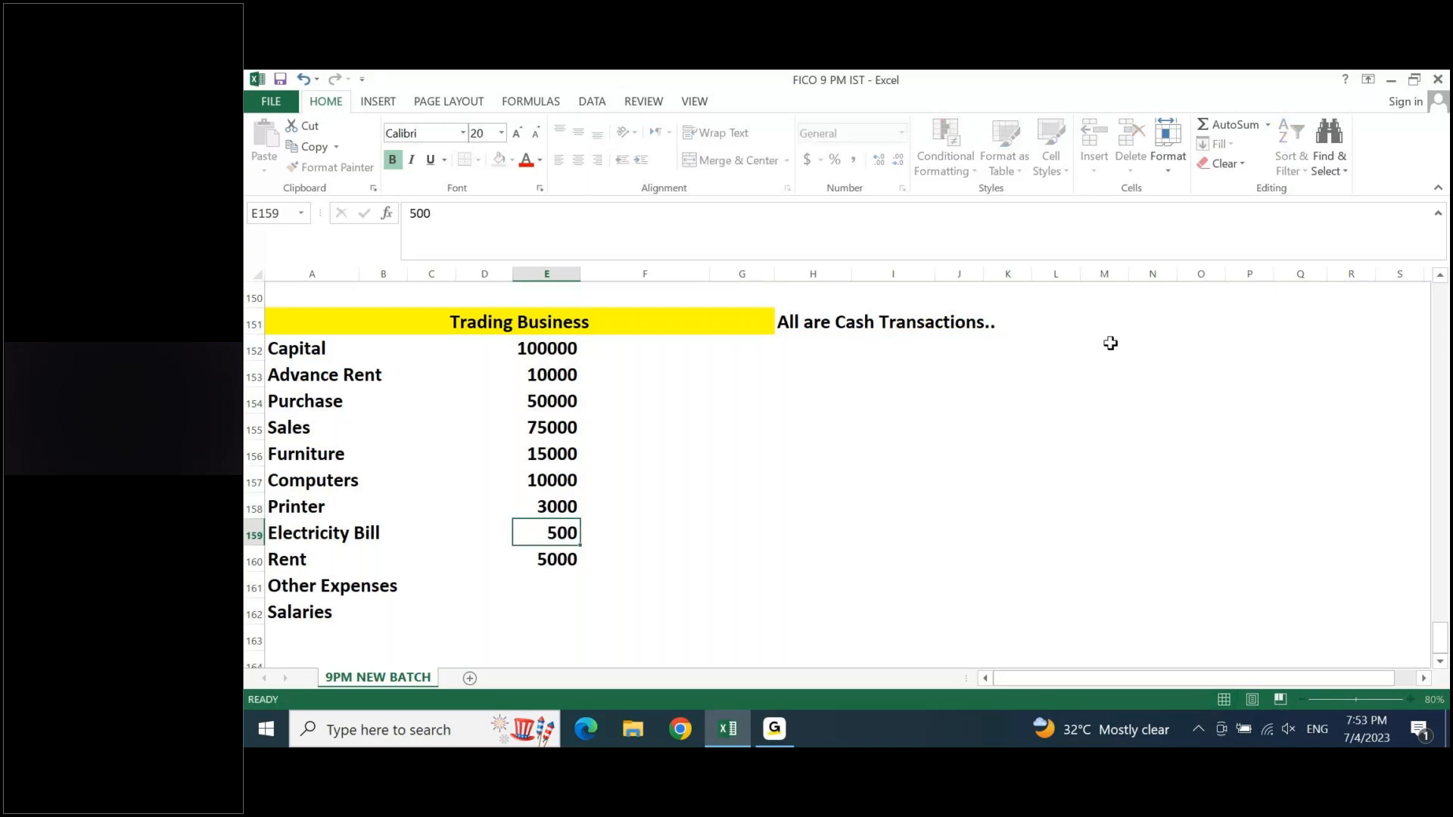
key("Return")
key("Return")
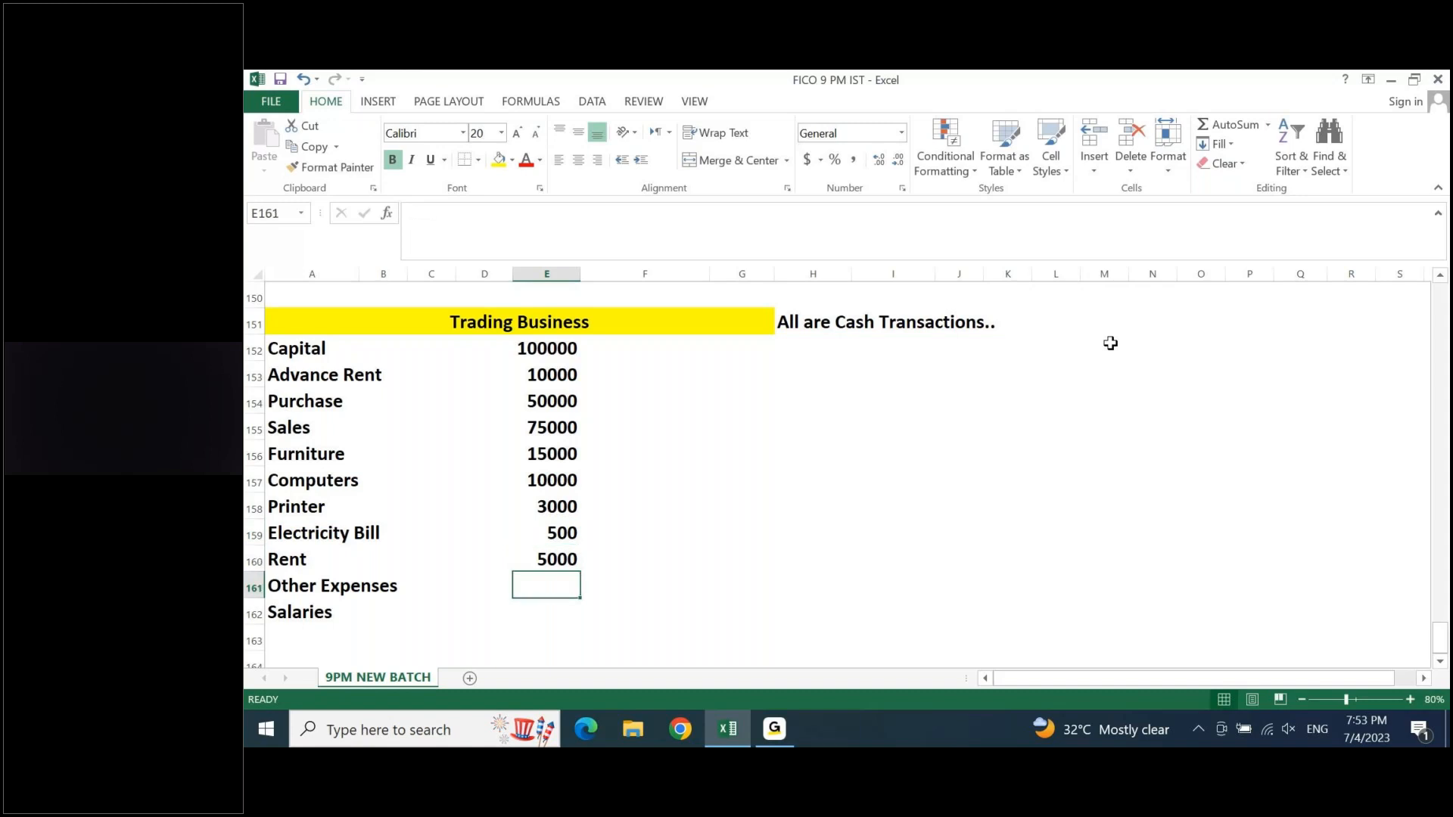
- Enter 800 as the Other Expenses amount in E161 and 8000 as the Salaries amount in E162
type("8")
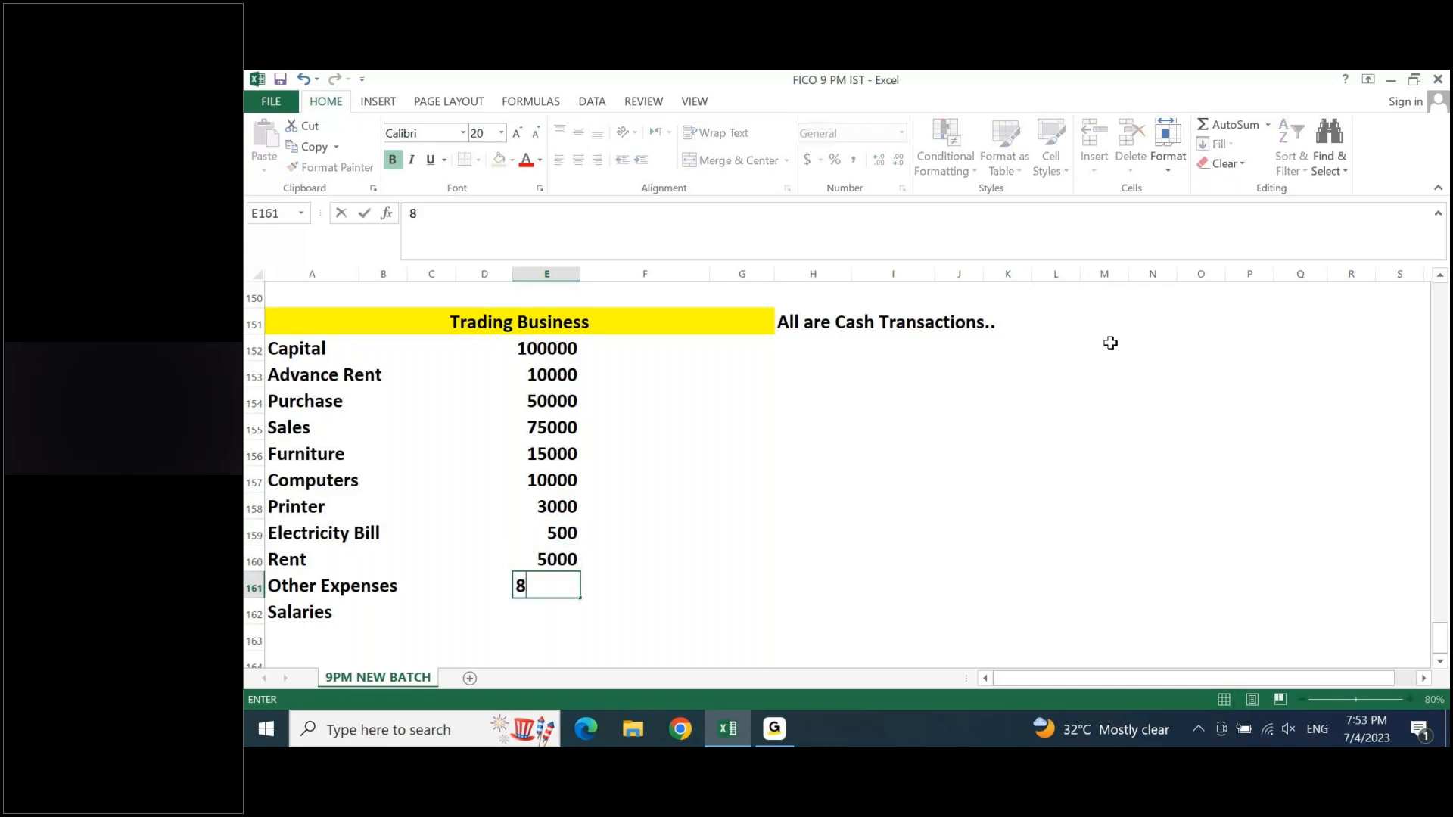
type("00")
key("Return")
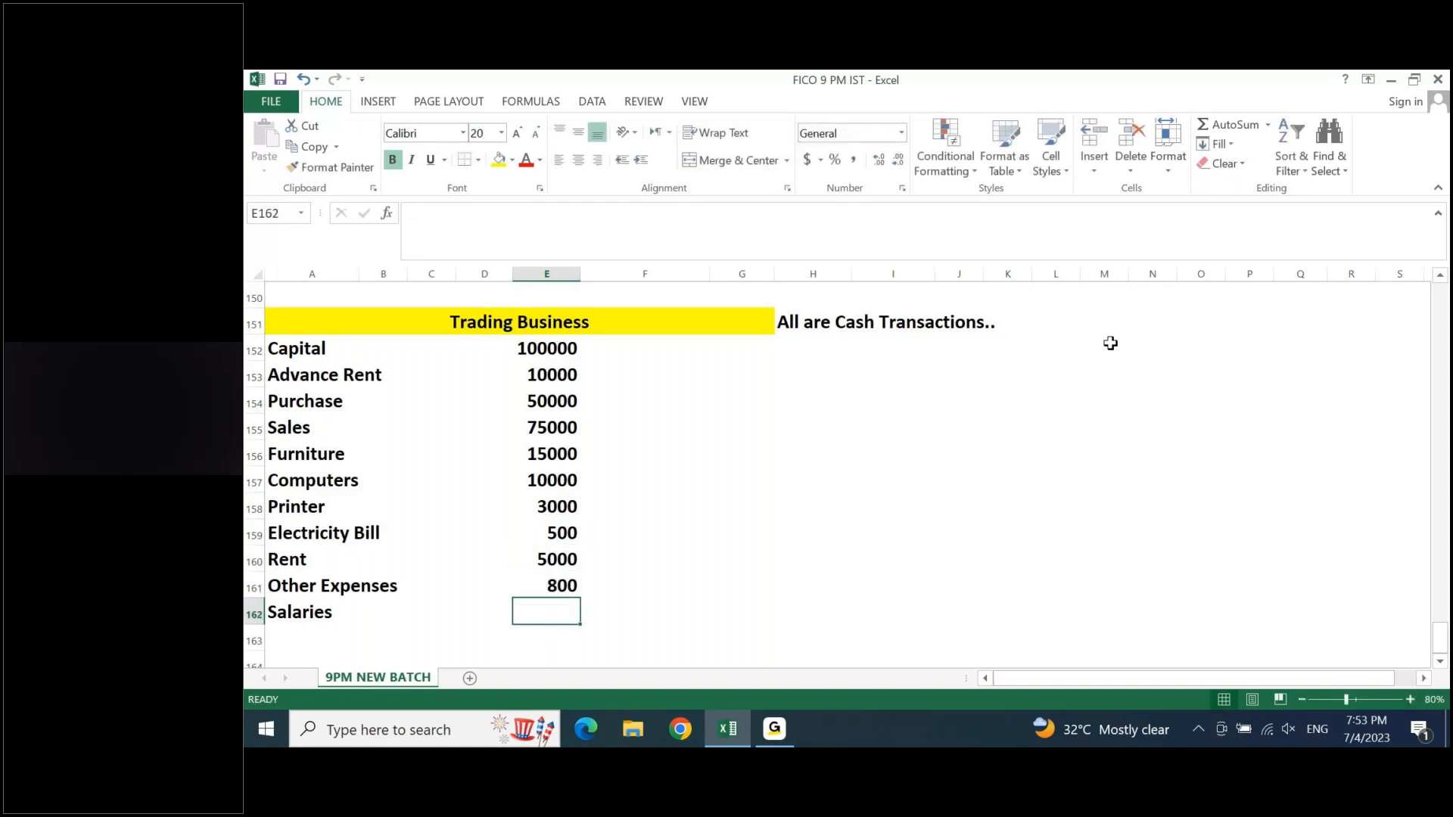
type("8000")
key("Return")
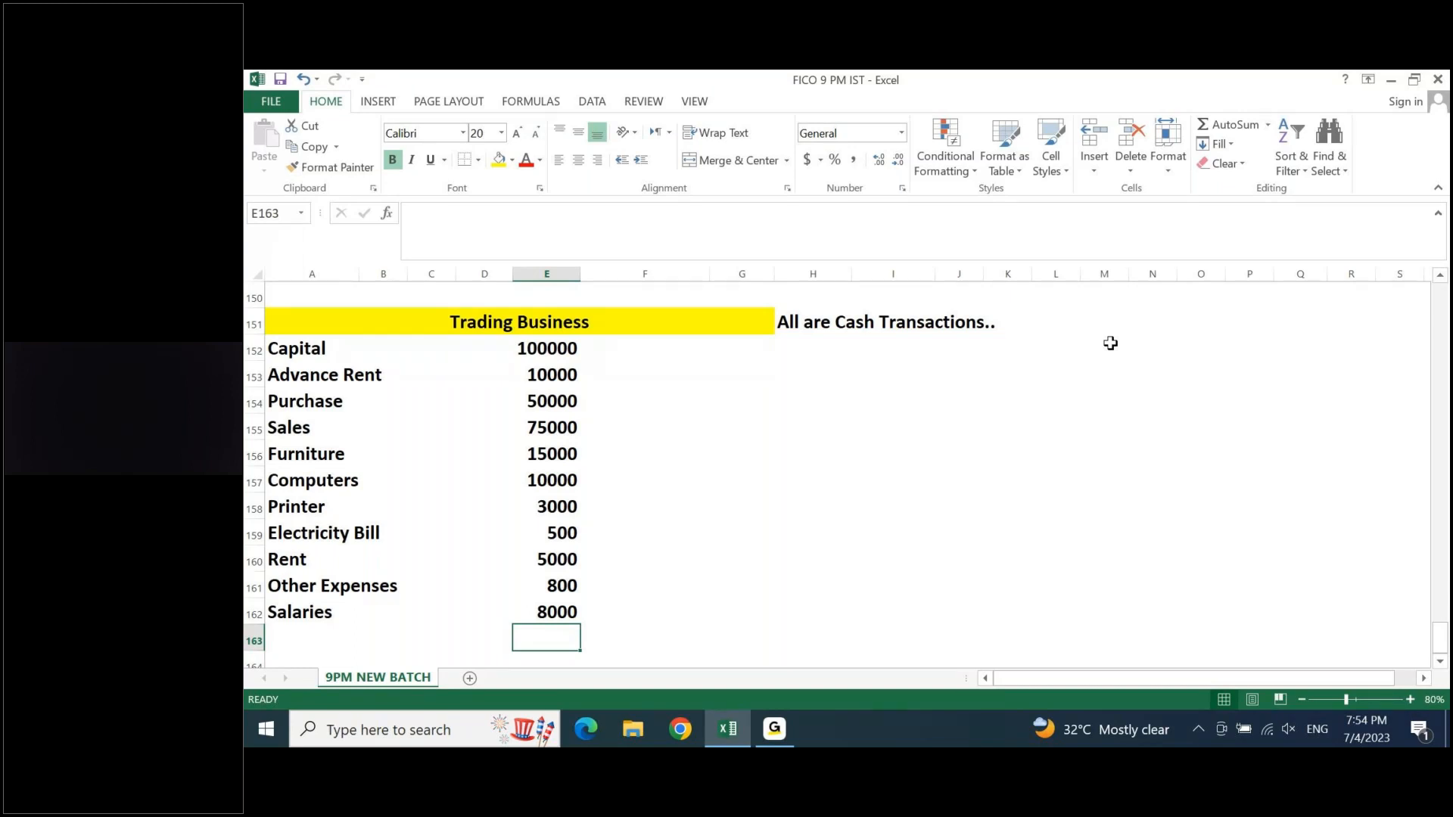
- Insert a row above Capital and enter the heading "Business Transaction" in cell A152
key("Up")
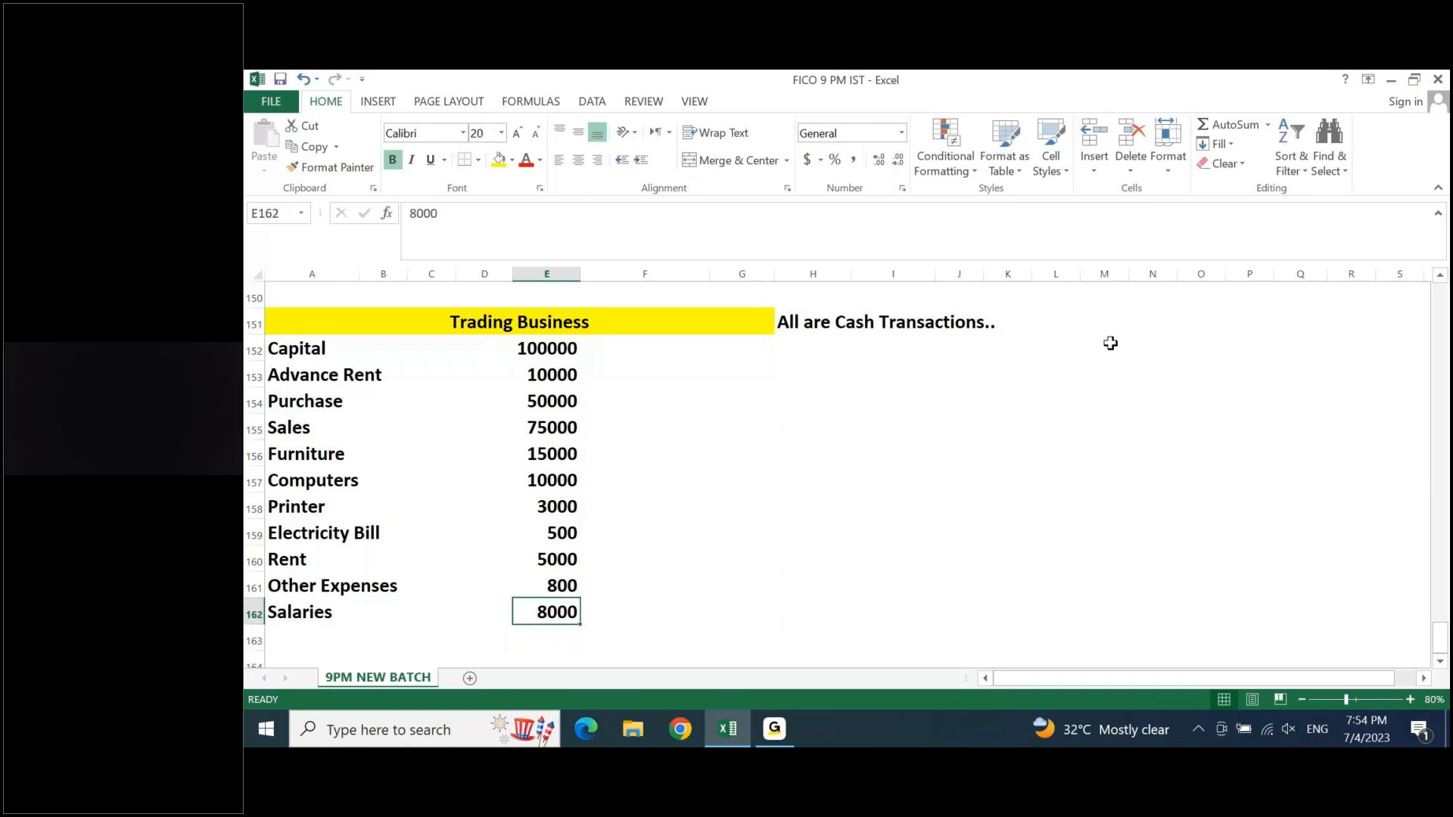
key("ctrl+Up")
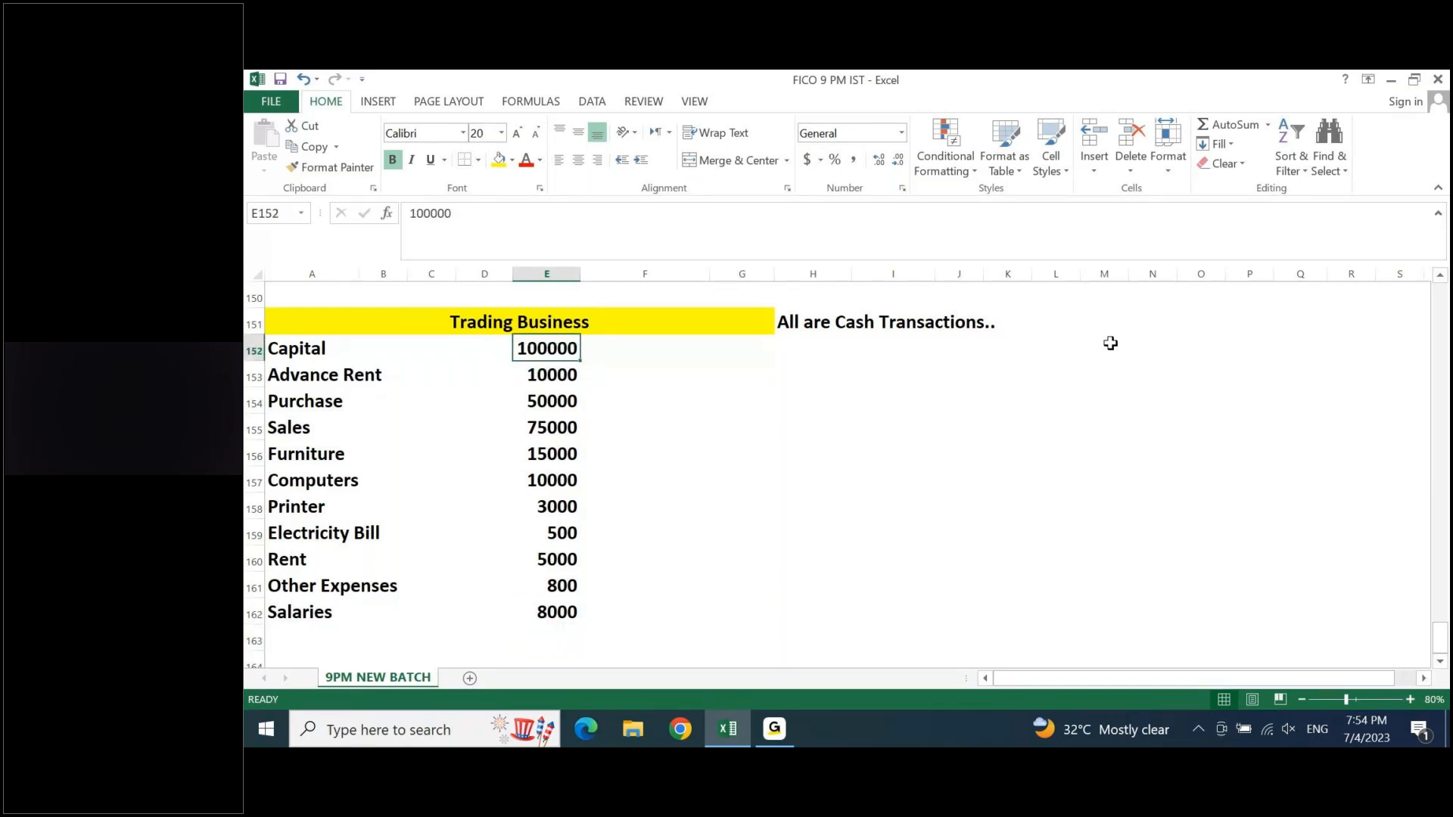
key("alt+i")
key("r")
key("Home")
type("Business Transactiop")
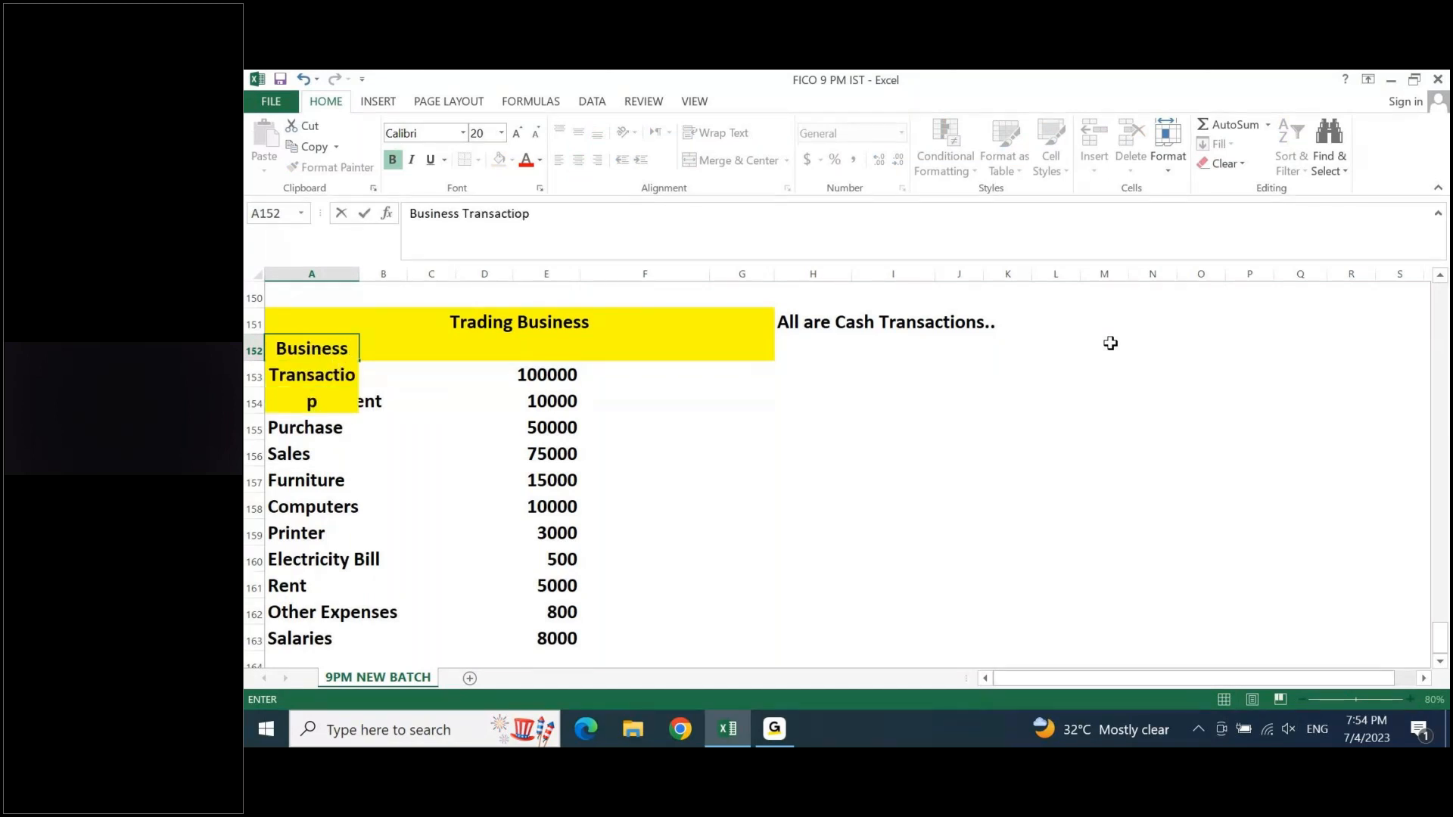
key("BackSpace")
type("n")
key("ctrl+Return")
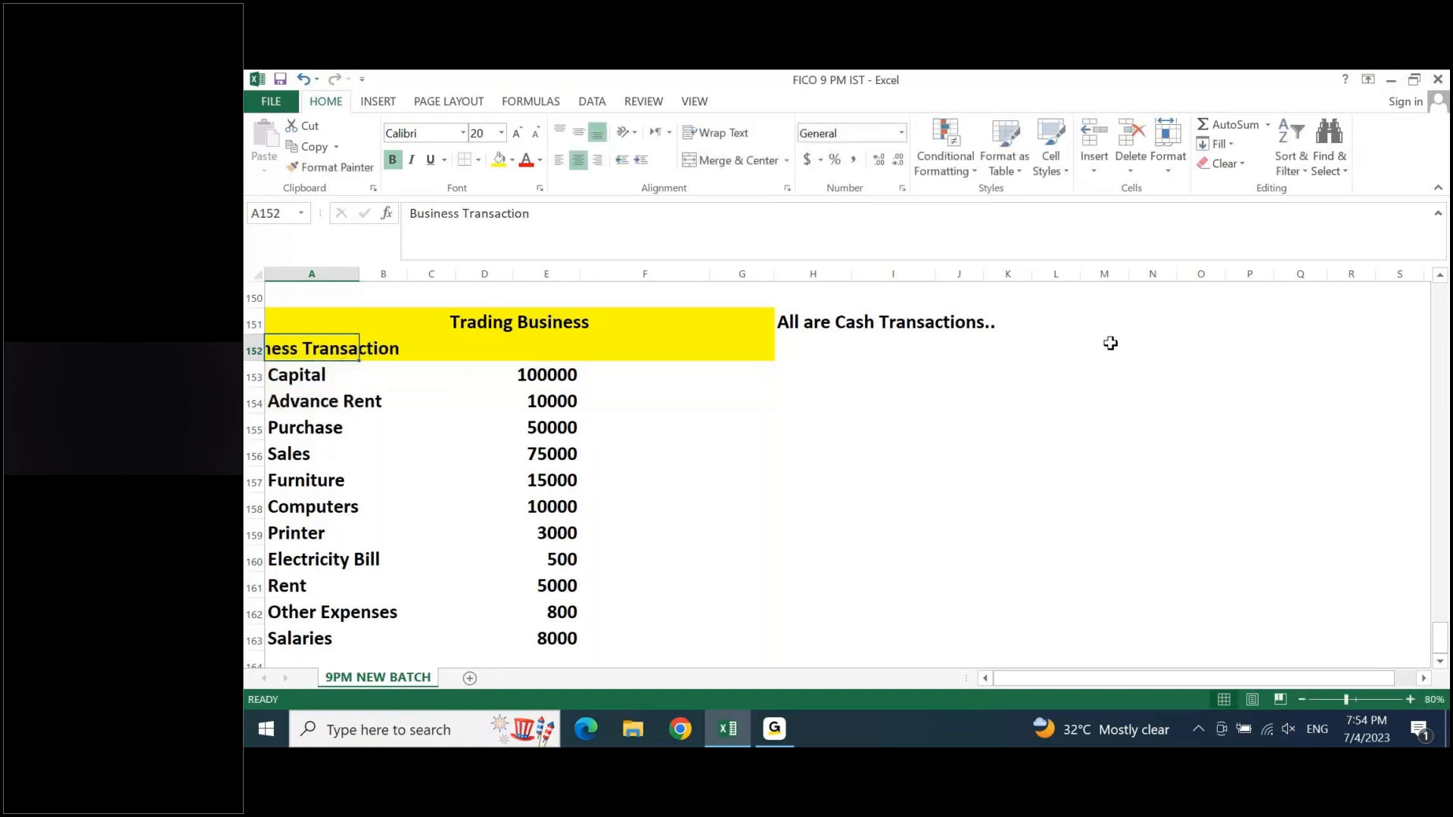
- Merge and center the Business Transaction heading across A152:E152
key("shift+Right")
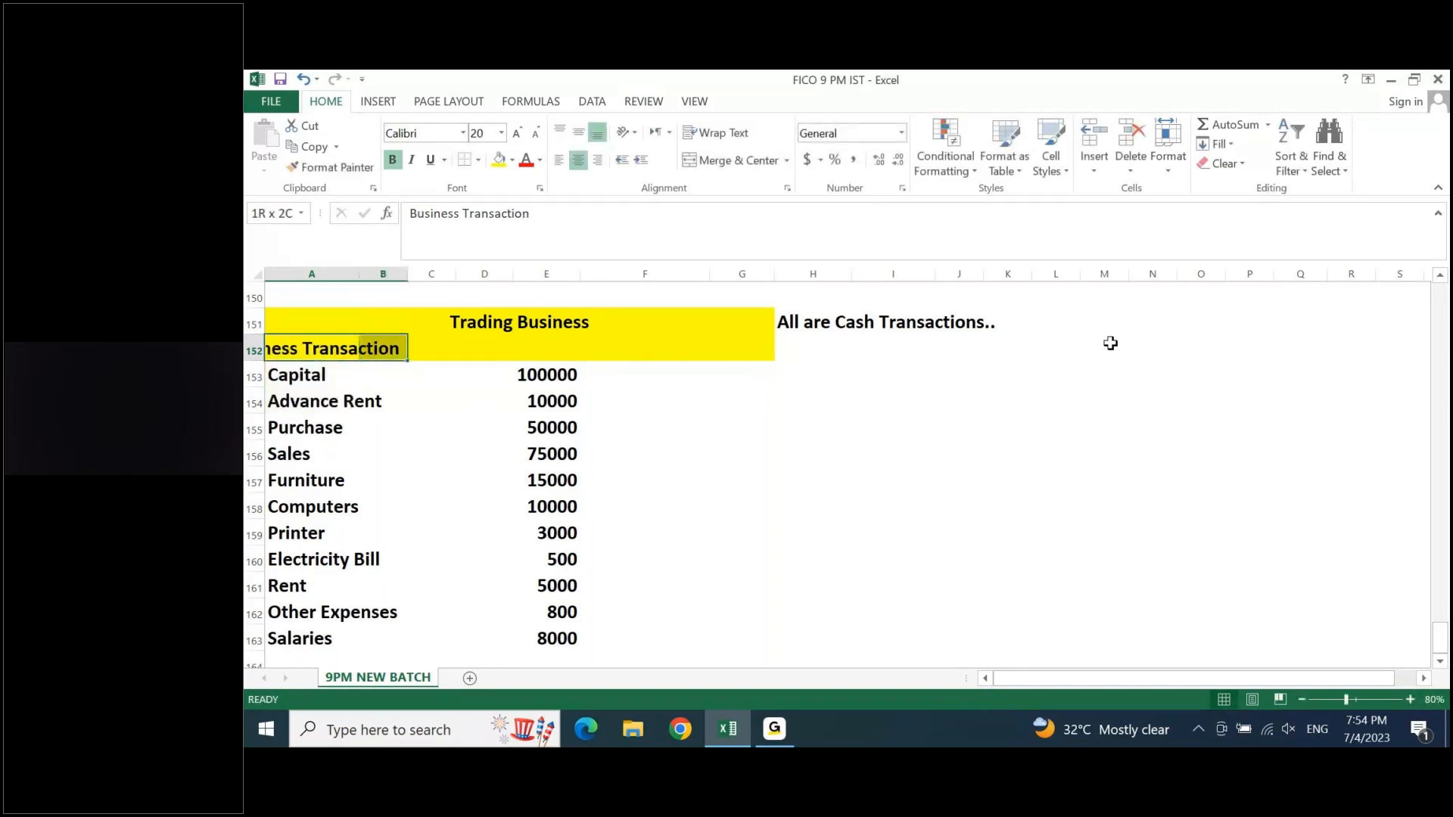
key("shift+Right")
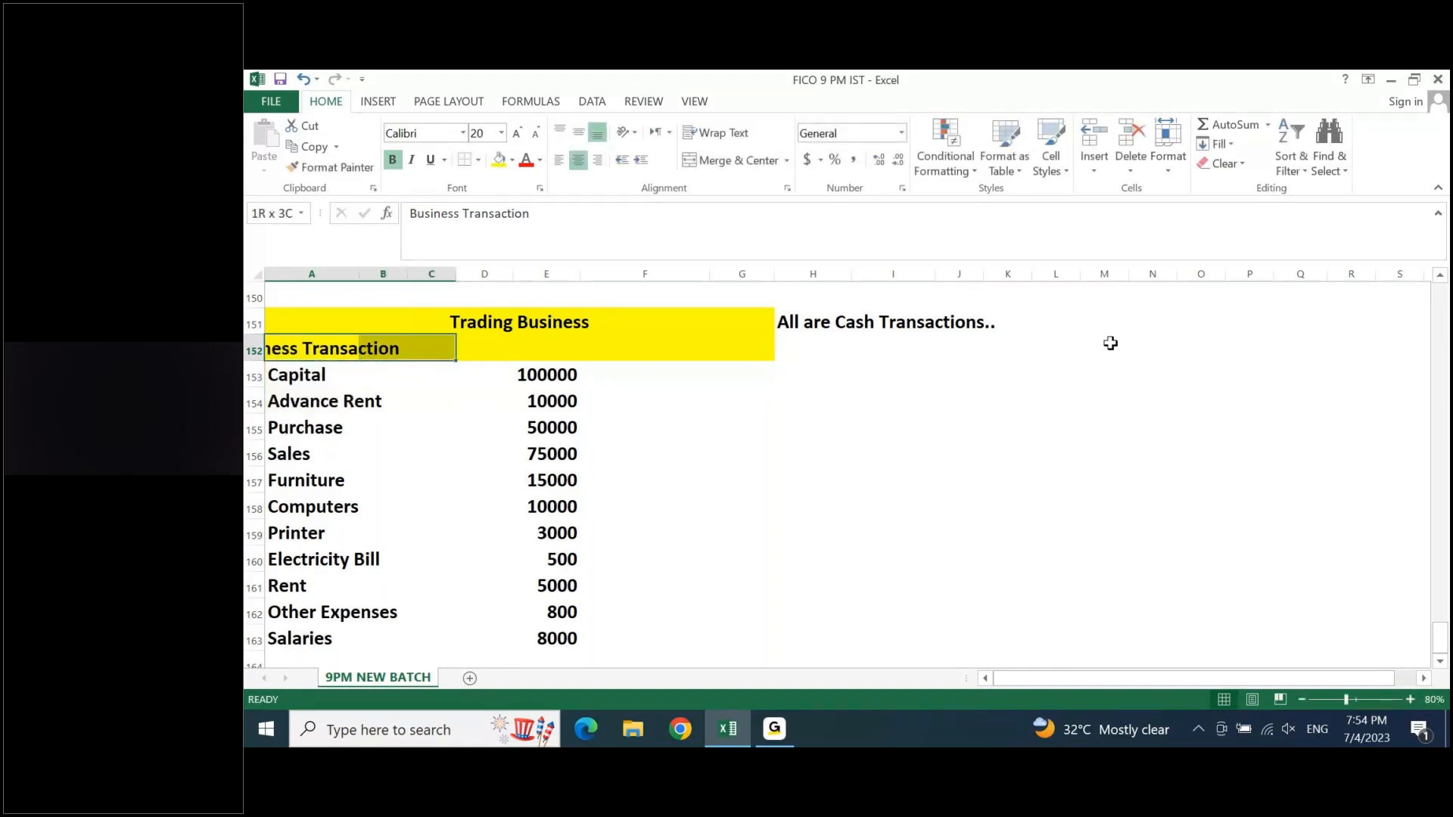
key("shift+Right")
key("shift+Right")
key("shift+Right")
key("shift+Right")
key("shift+Left")
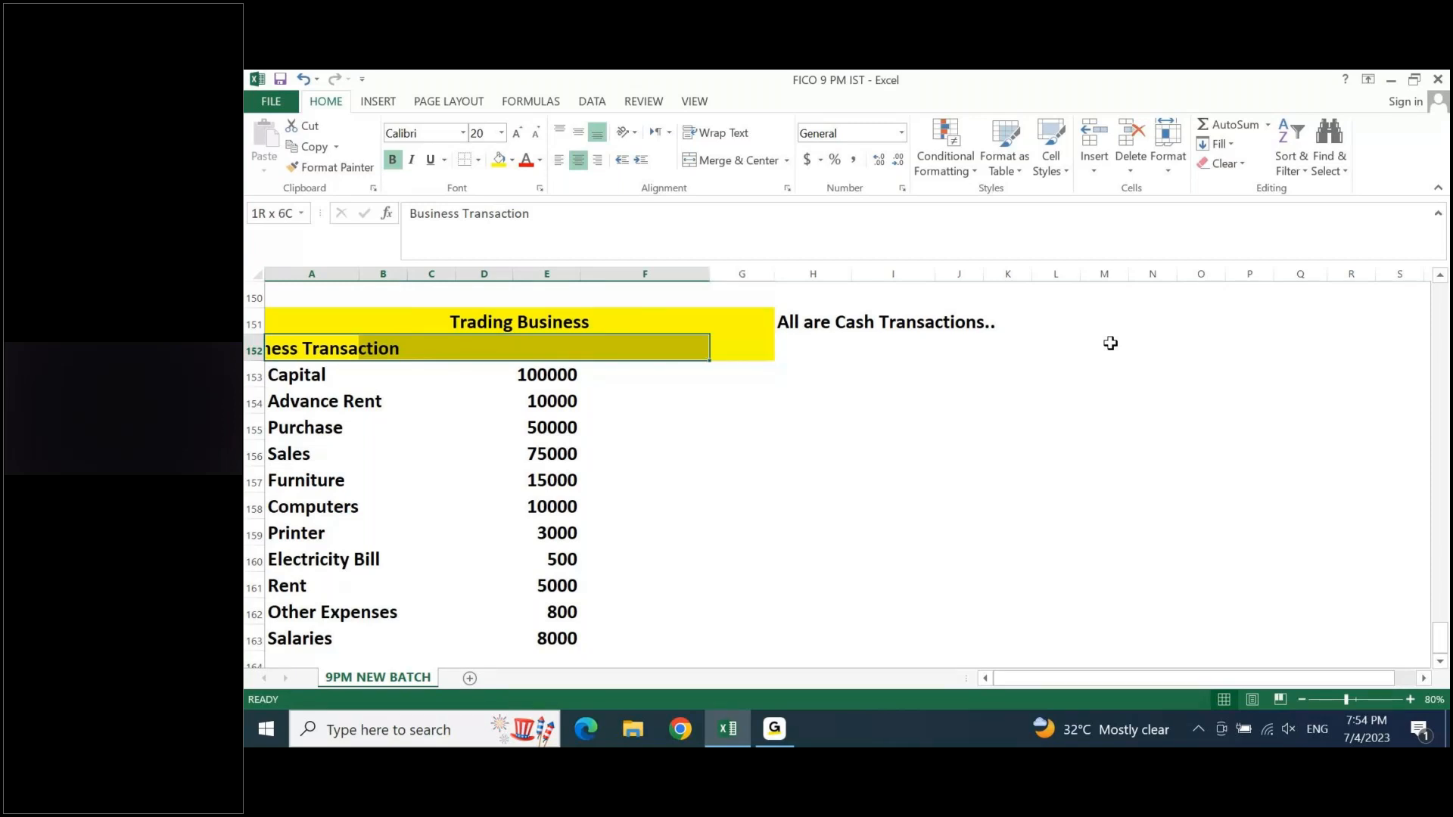
key("shift+Left")
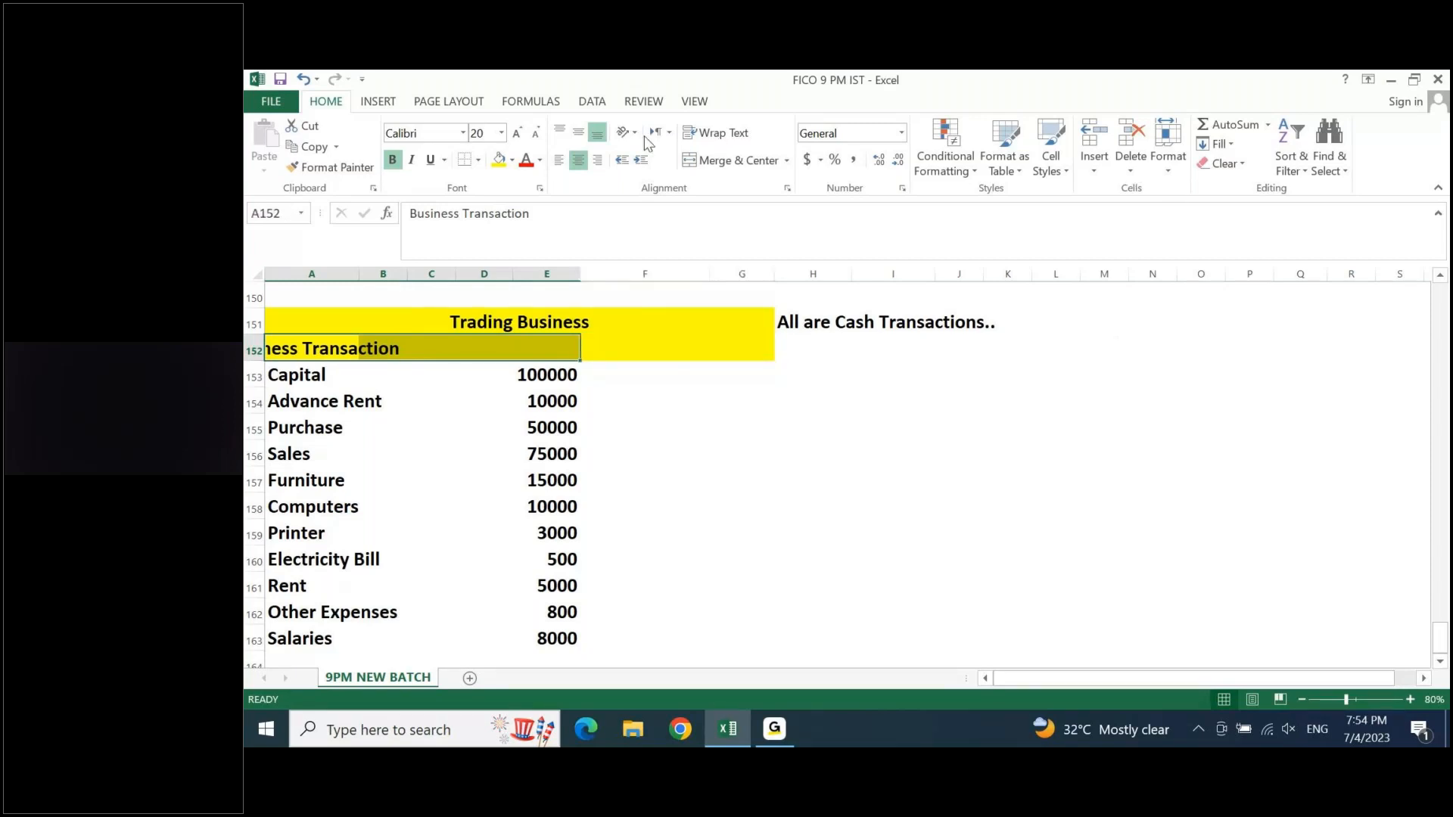
left_click(710, 154)
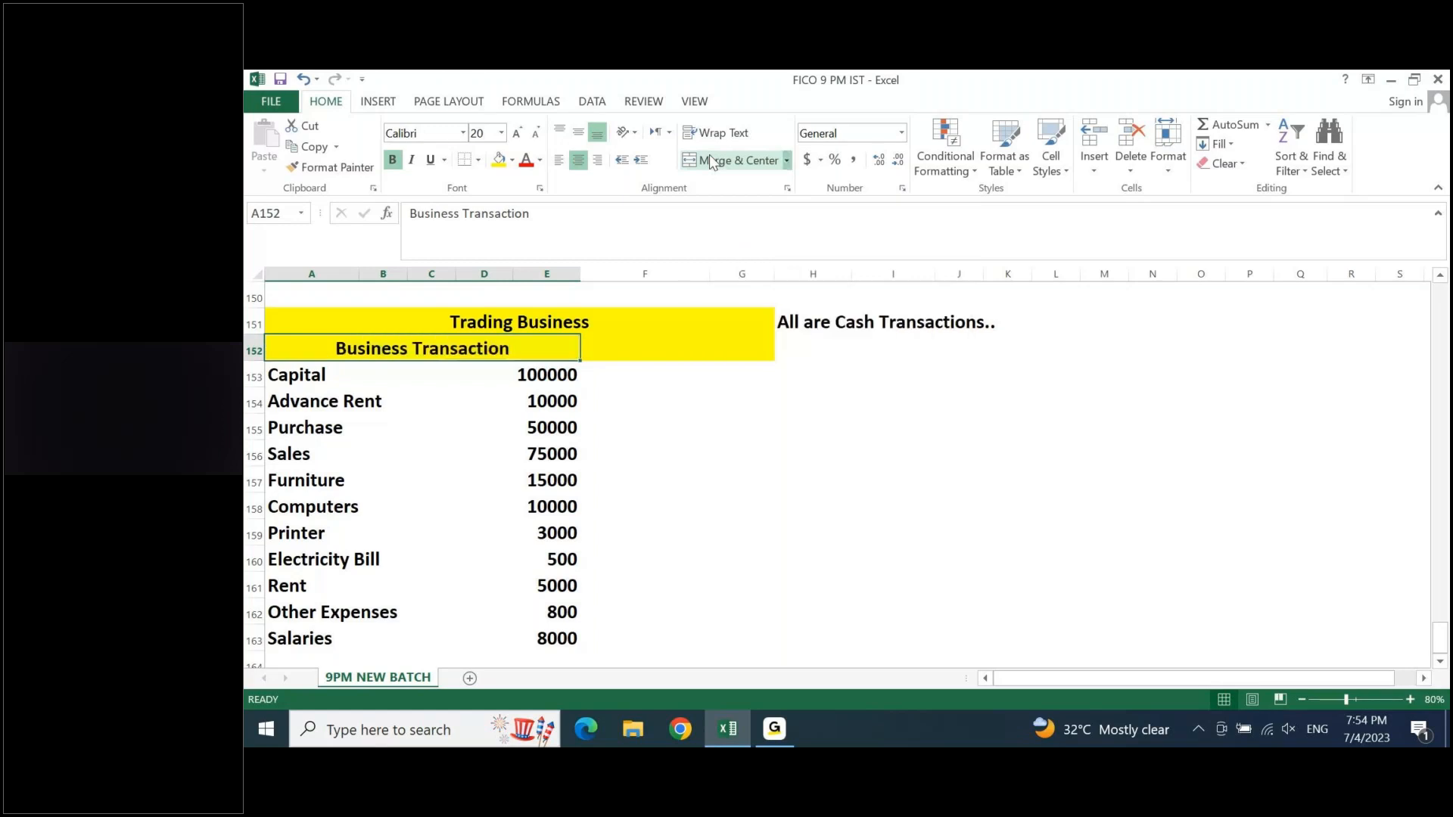
- Fill the merged Business Transaction heading with green
key("shift+Right")
key("shift+Right")
key("shift+Left")
key("shift+Left")
left_click(513, 159)
left_click(556, 297)
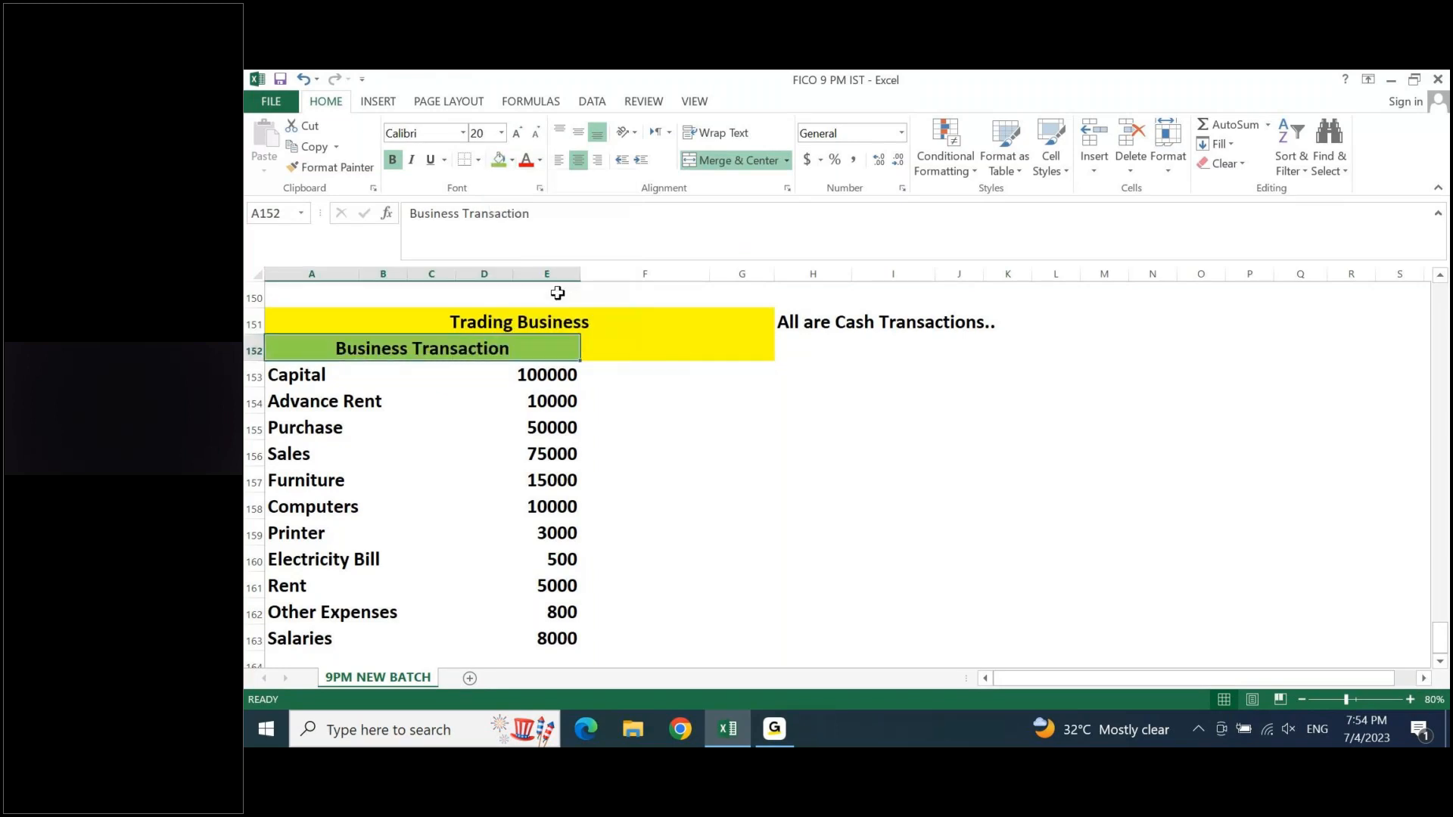
- Enter the heading "Accounting Entry" in cell G152, beside the Business Transaction heading
key("Right")
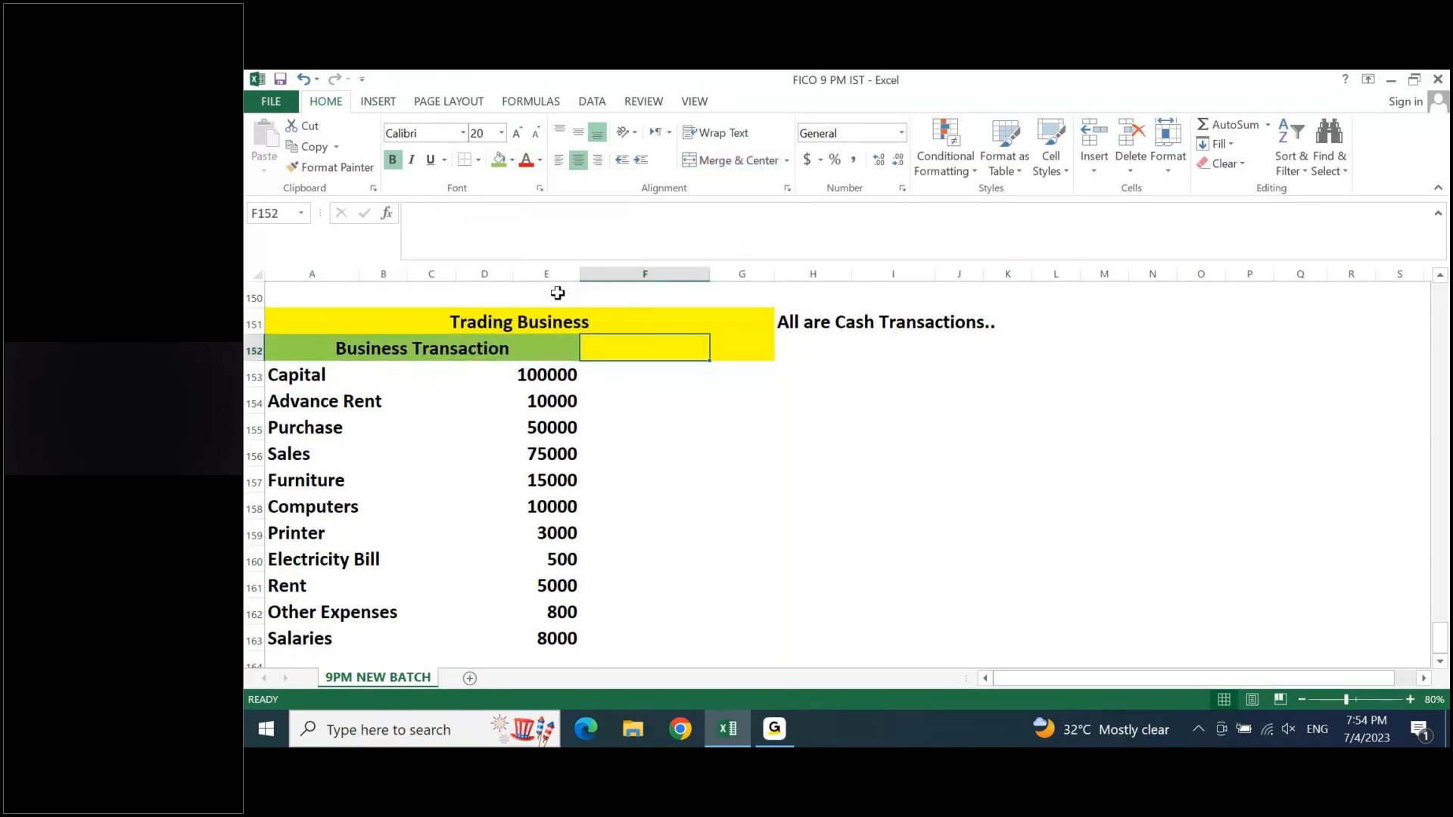
key("Right")
type("Account")
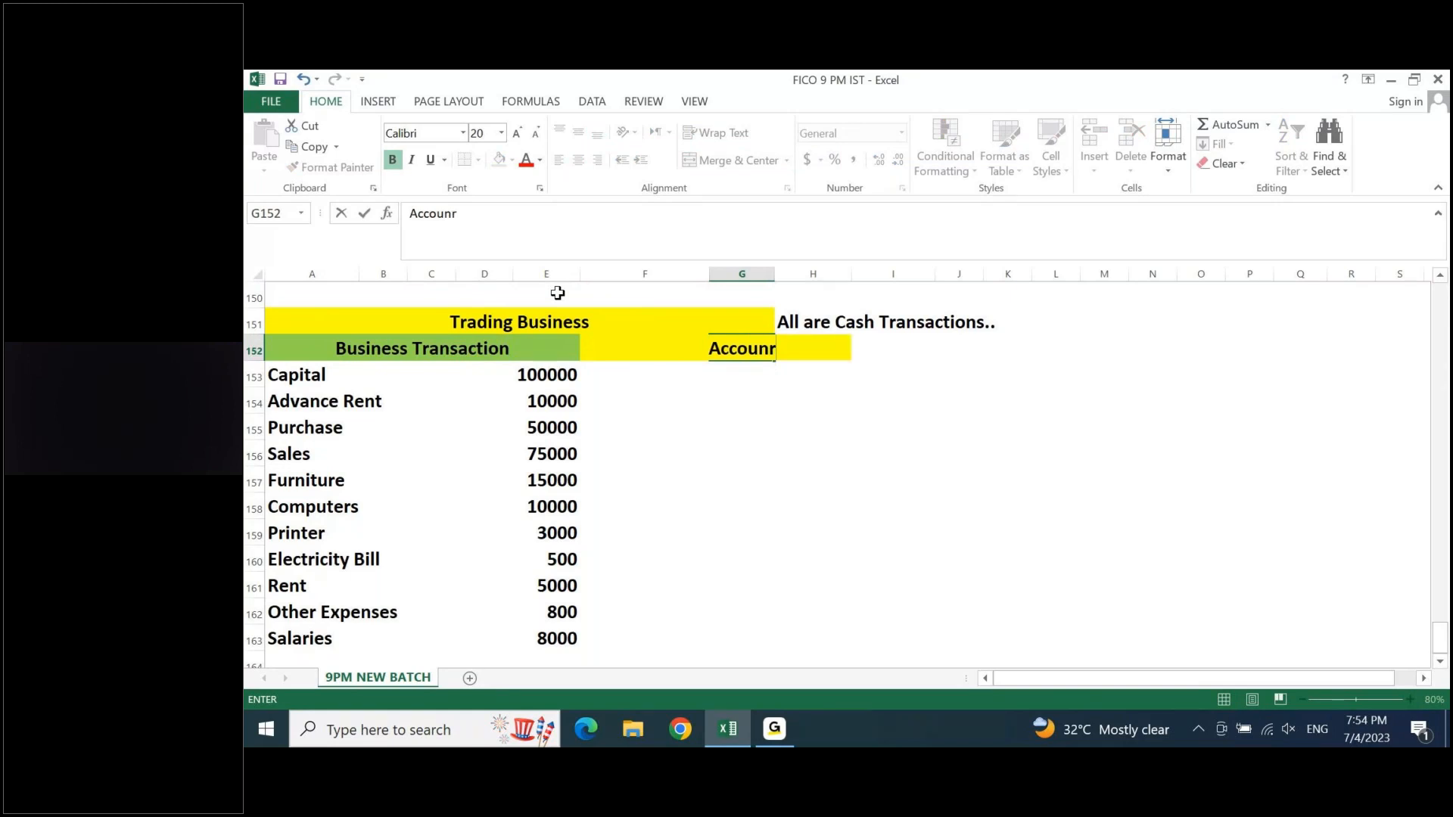
key("BackSpace")
type("ting E")
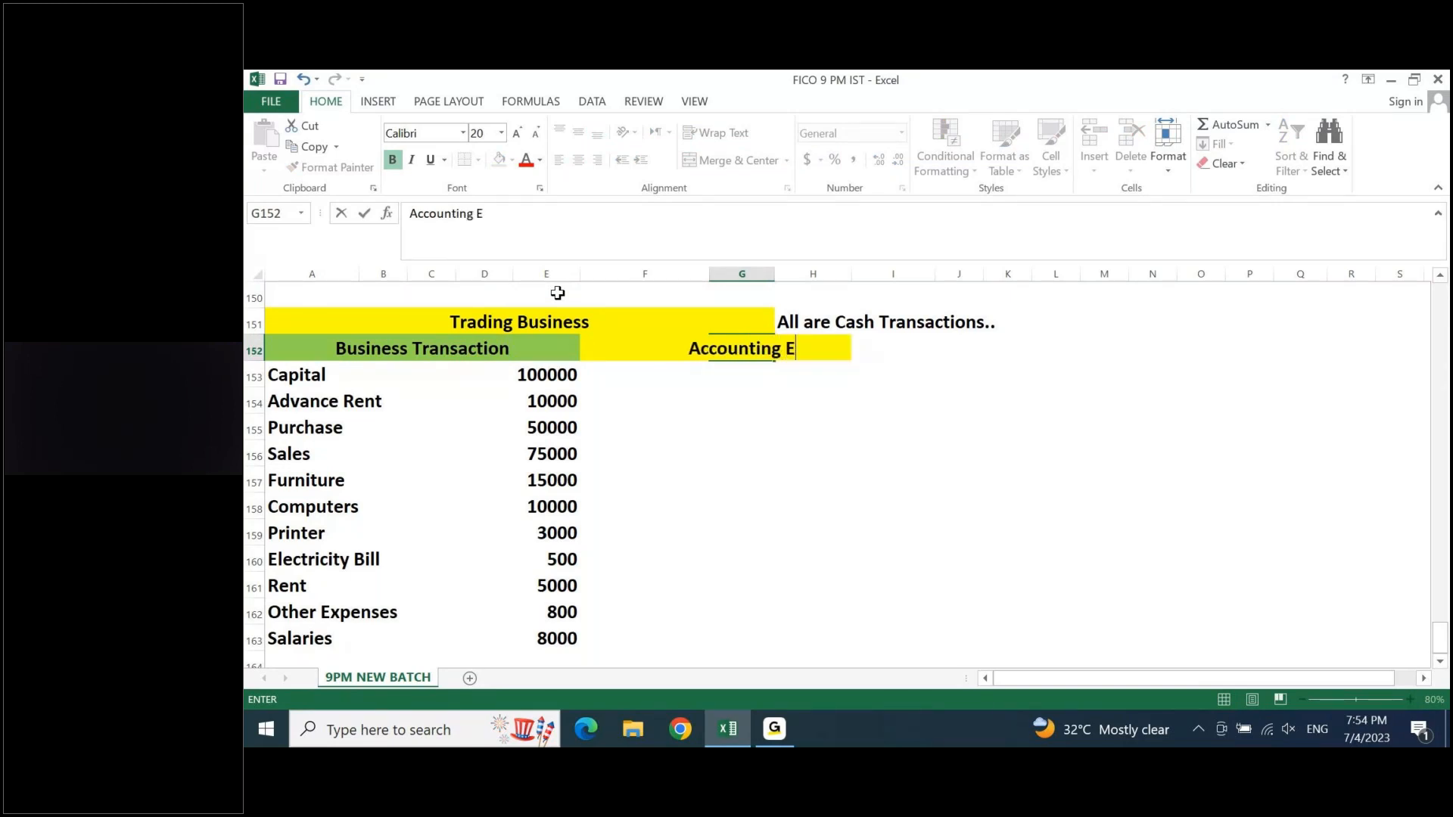
type("ntry")
key("Return")
key("Up")
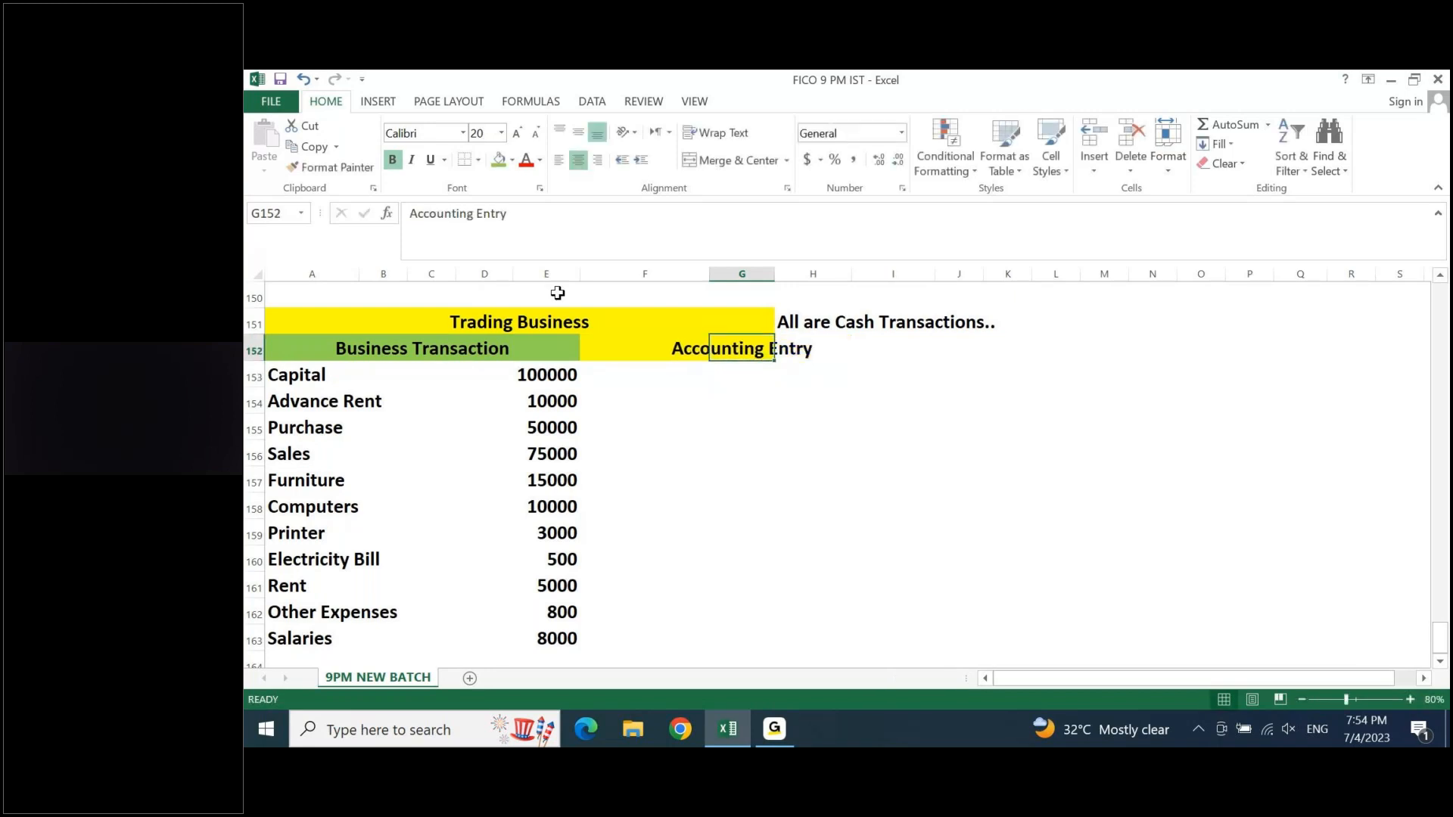
- Insert a blank row between the heading row and the Capital row
key("Down")
key("shift+space")
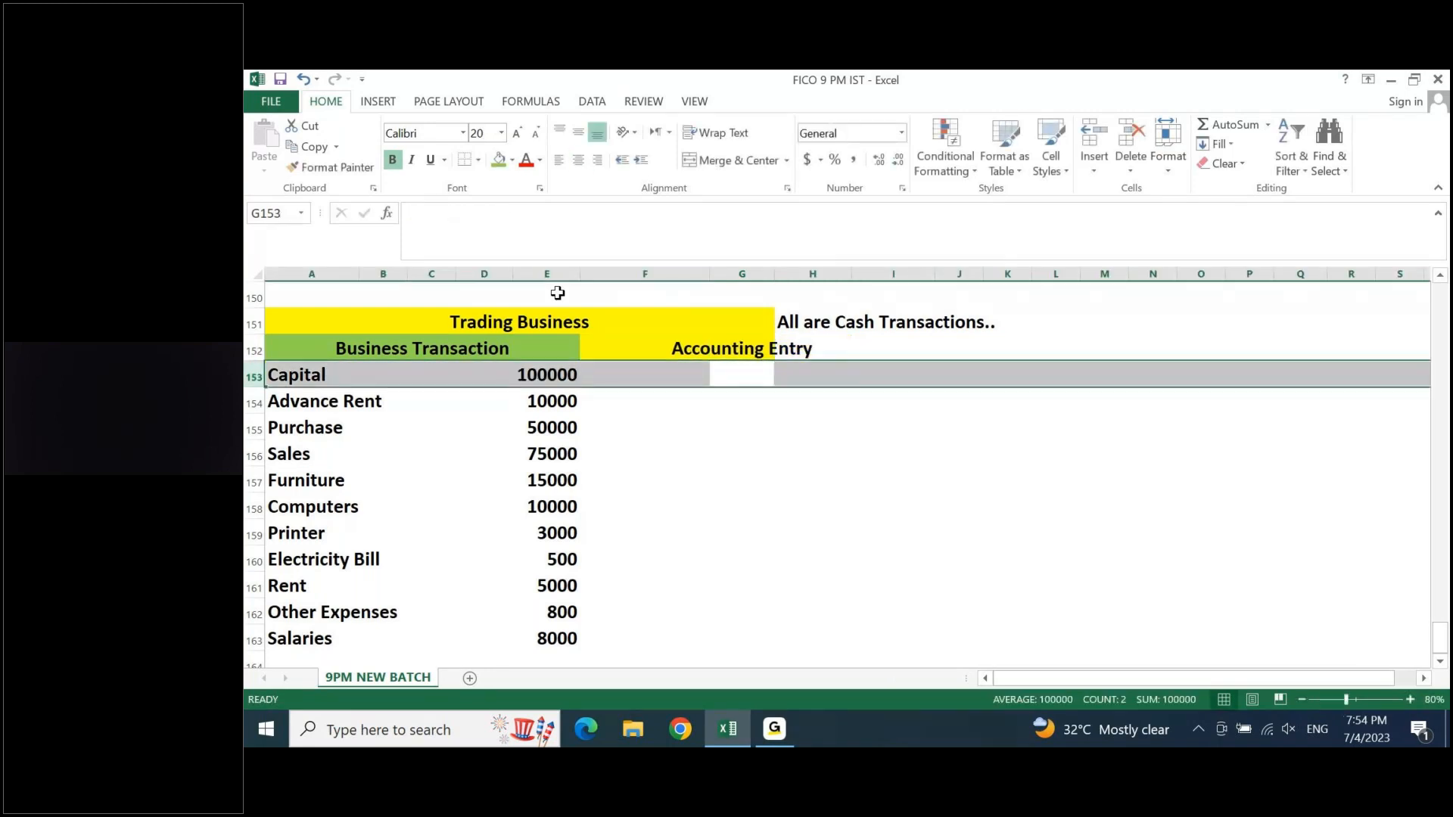
key("ctrl+shift+equal")
key("shift+BackSpace")
- Merge the Business Transaction heading over A152:E153 and align it to the vertical middle
key("Left")
key("Left")
key("Left")
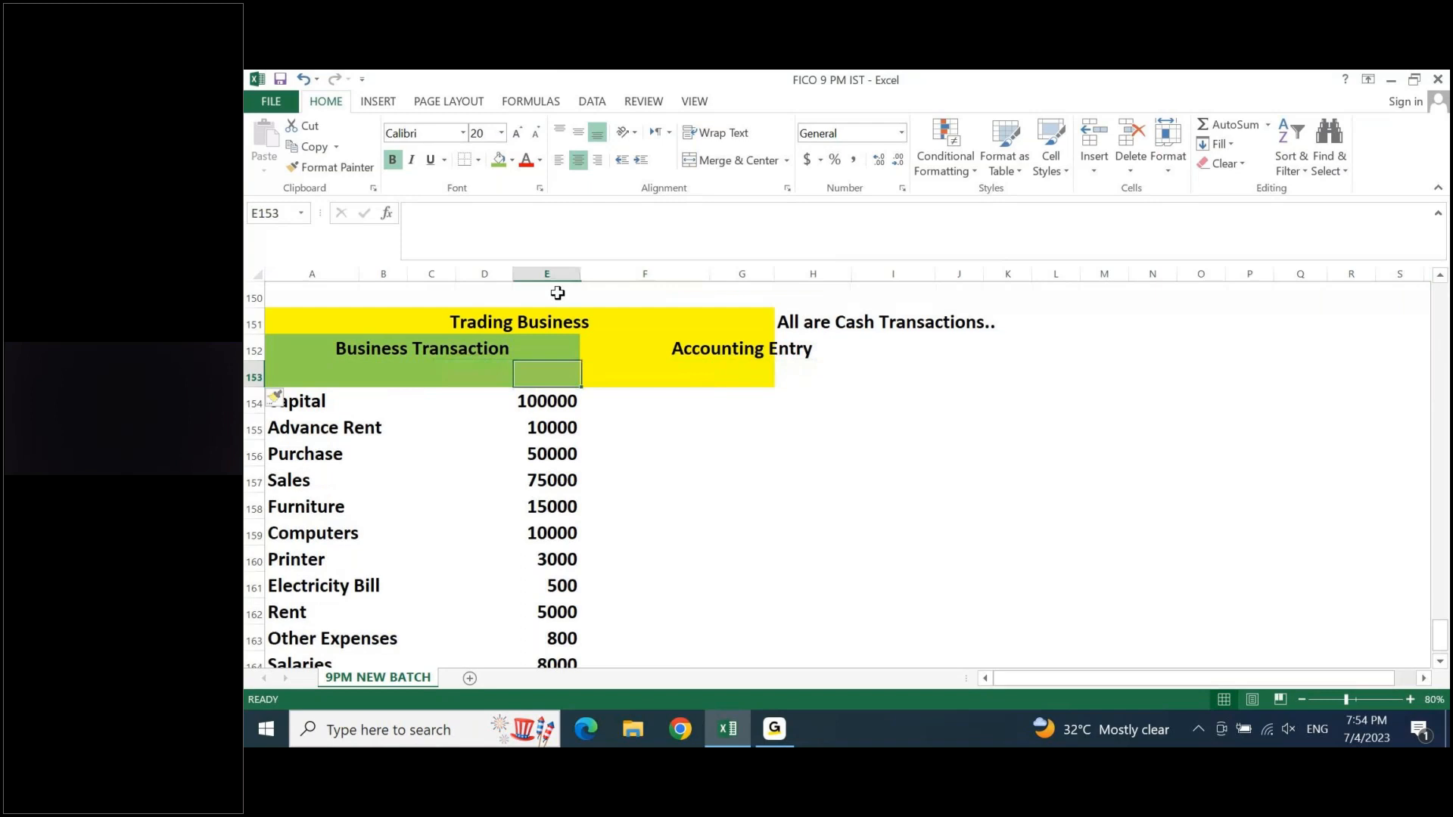
key("Up")
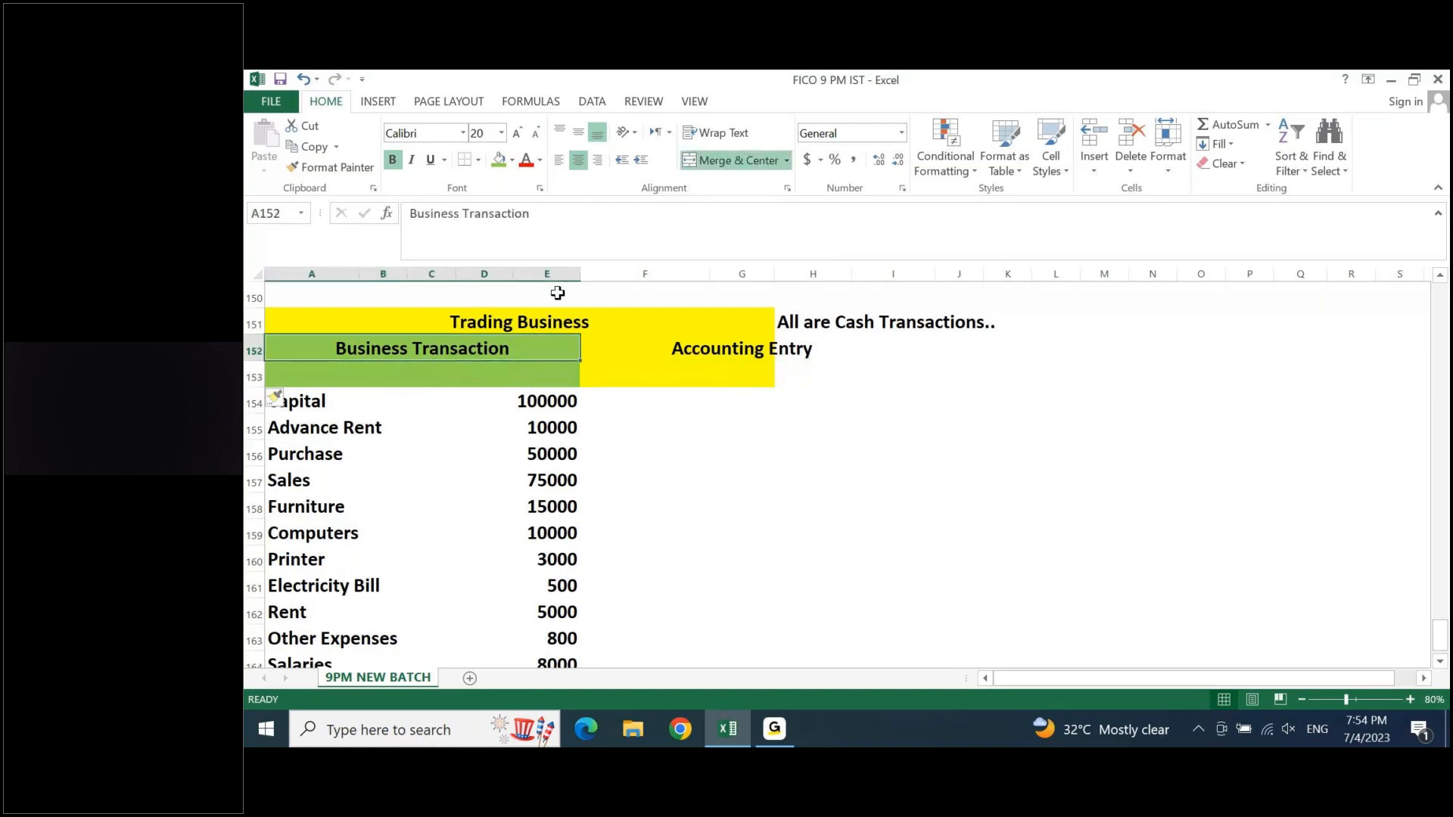
key("shift+Down")
left_click(738, 160)
left_click(738, 161)
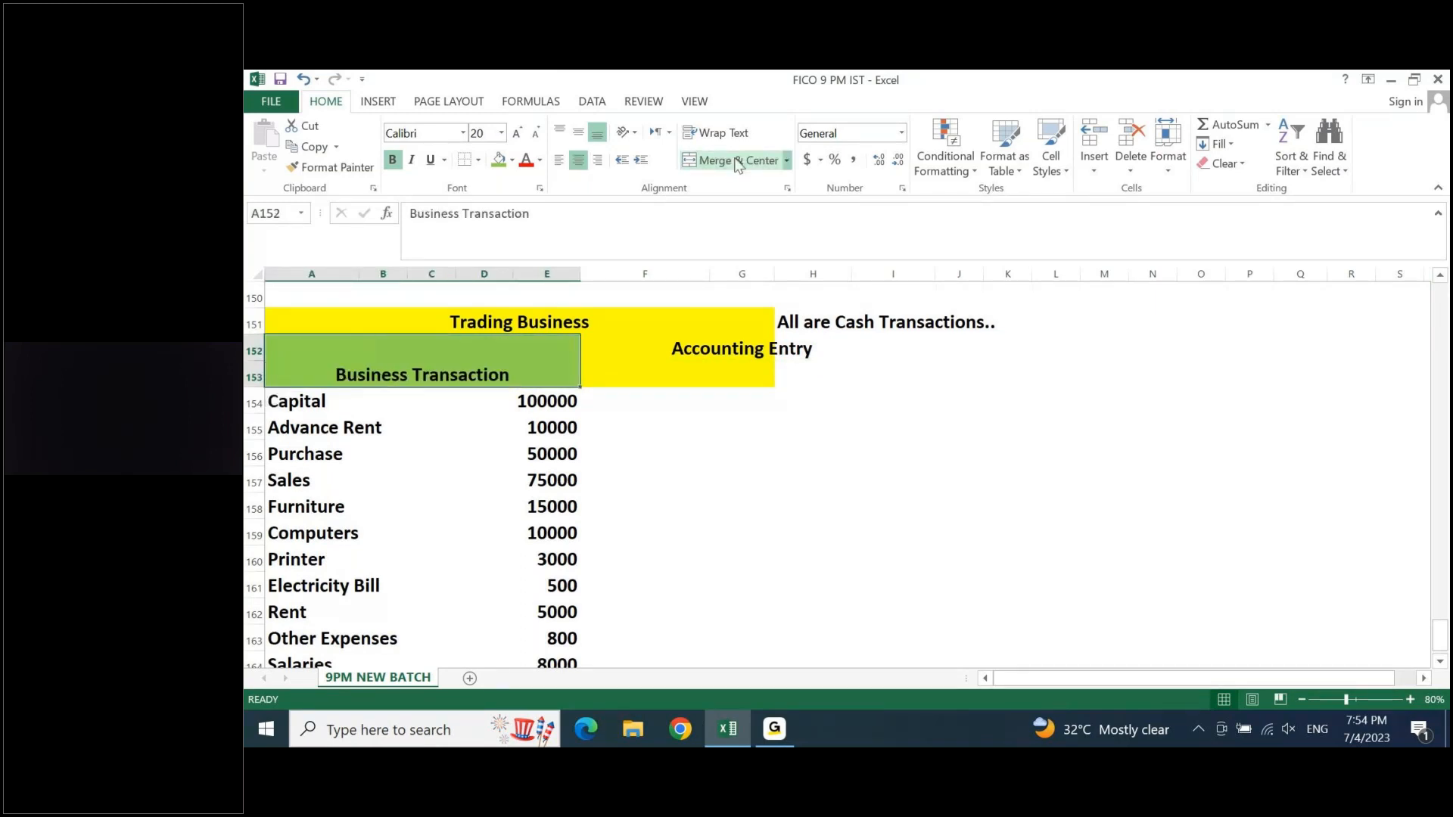
left_click(579, 136)
- Enter the column headings DEBIT in G153 and CREDIT in H153 under Accounting Entry
key("Right")
key("Right")
key("Left")
key("Right")
key("Down")
key("Left")
key("Right")
type("DEBIT")
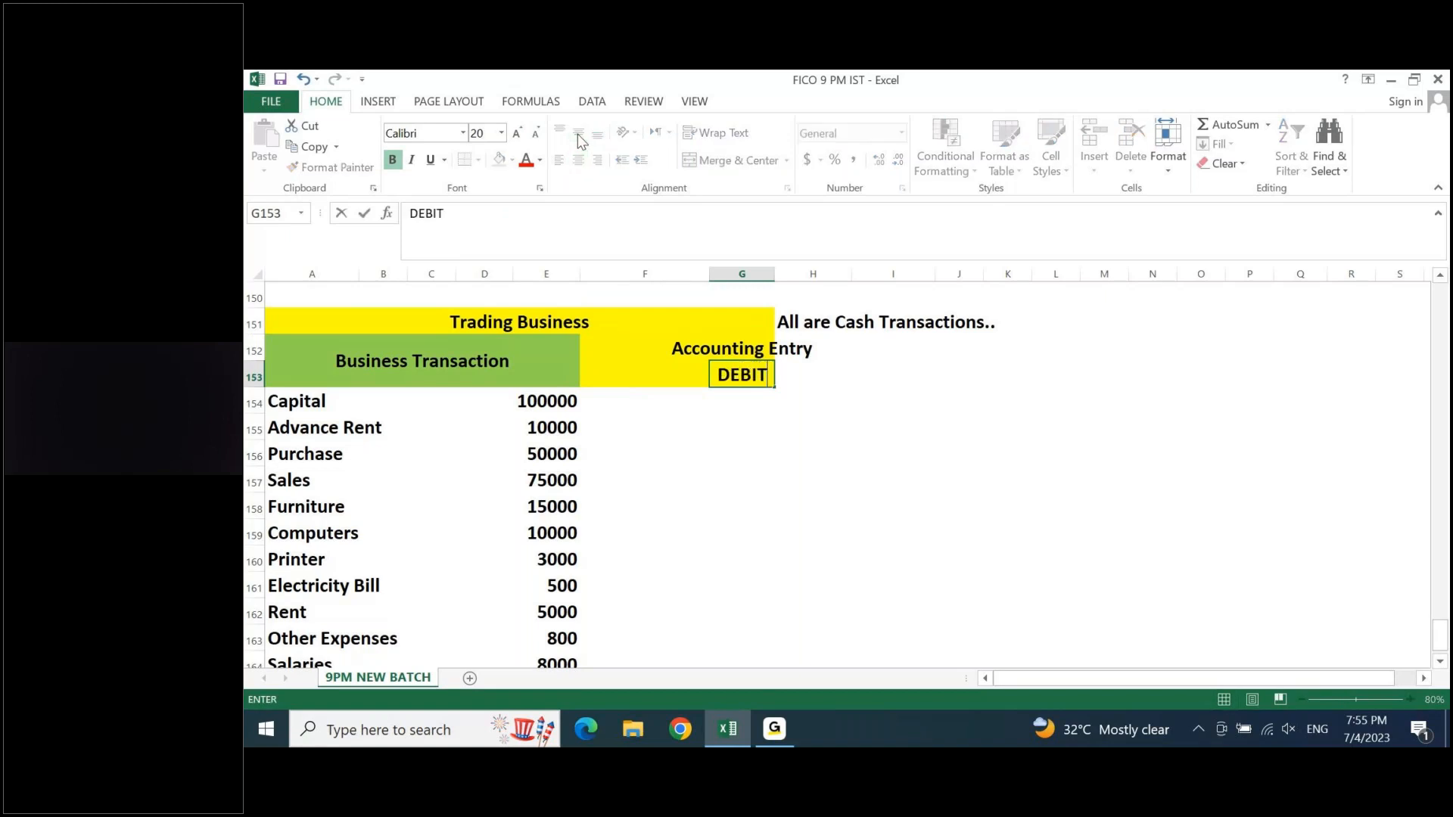
key("Right")
type("CREDIT")
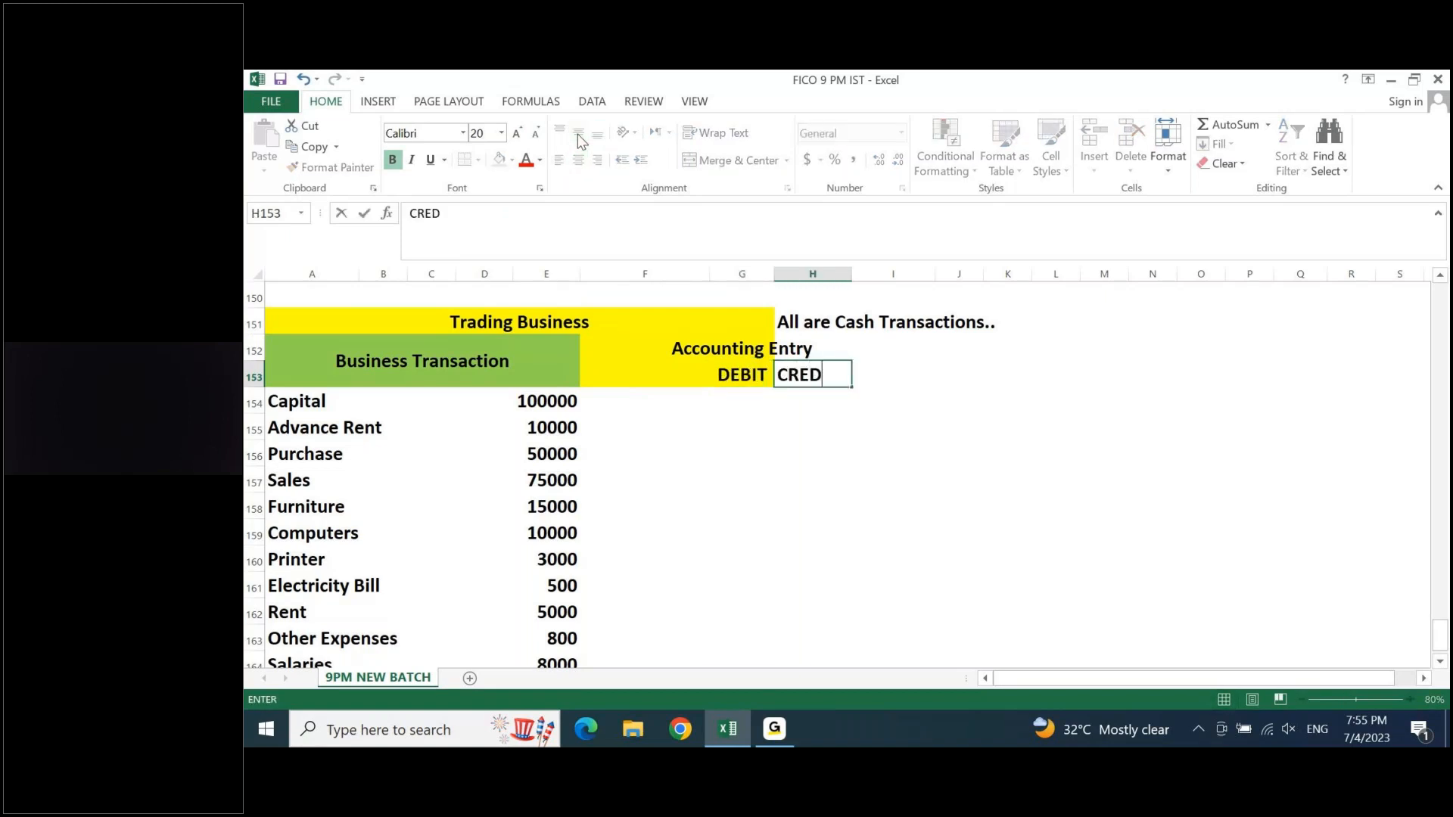
key("Right")
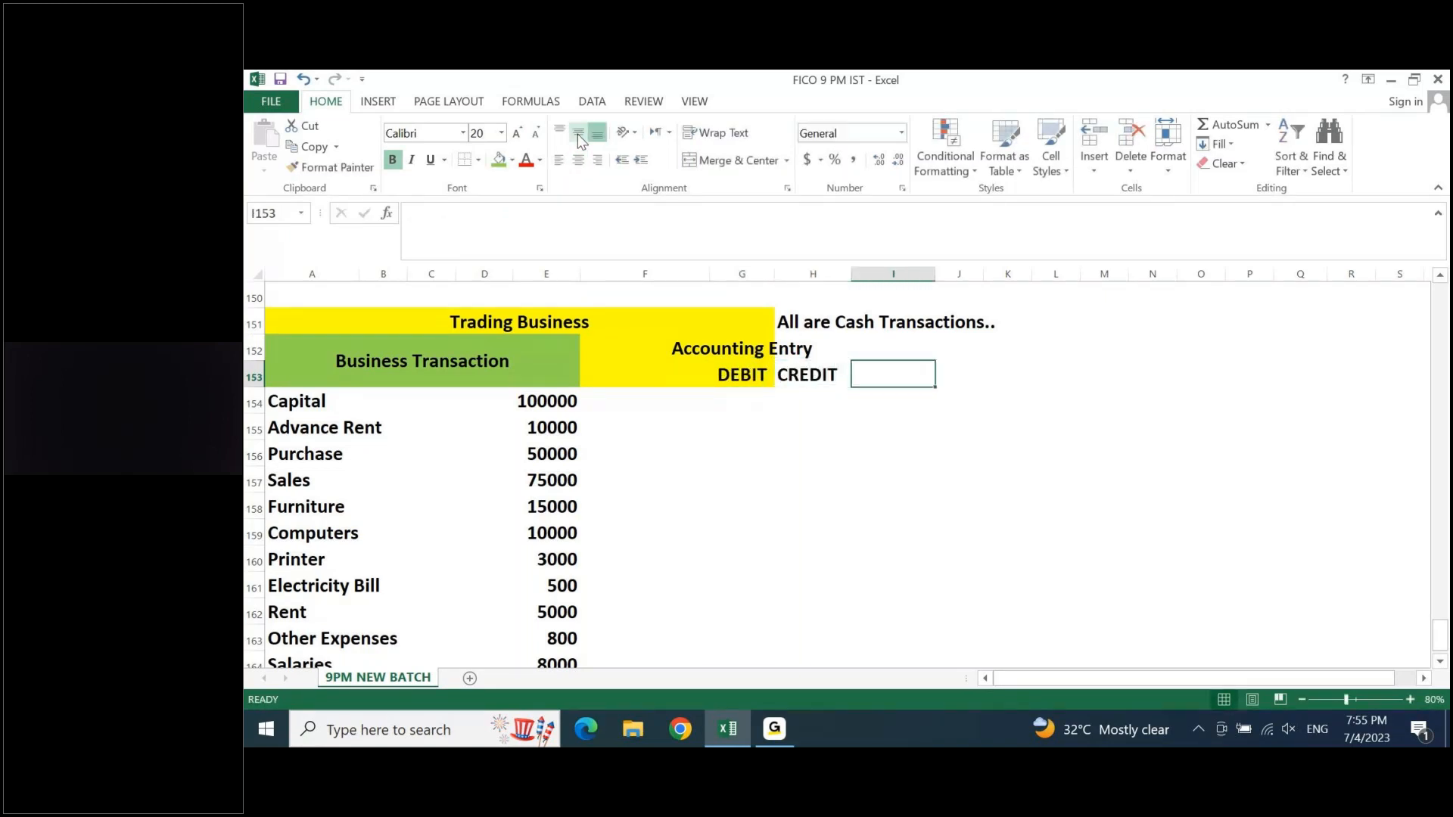
- Fill the Accounting Entry heading block G152:H153 with light green and merge and center Accounting Entry across G152:H152
key("Left")
key("shift+Left")
key("shift+Up")
key("Left")
key("Left")
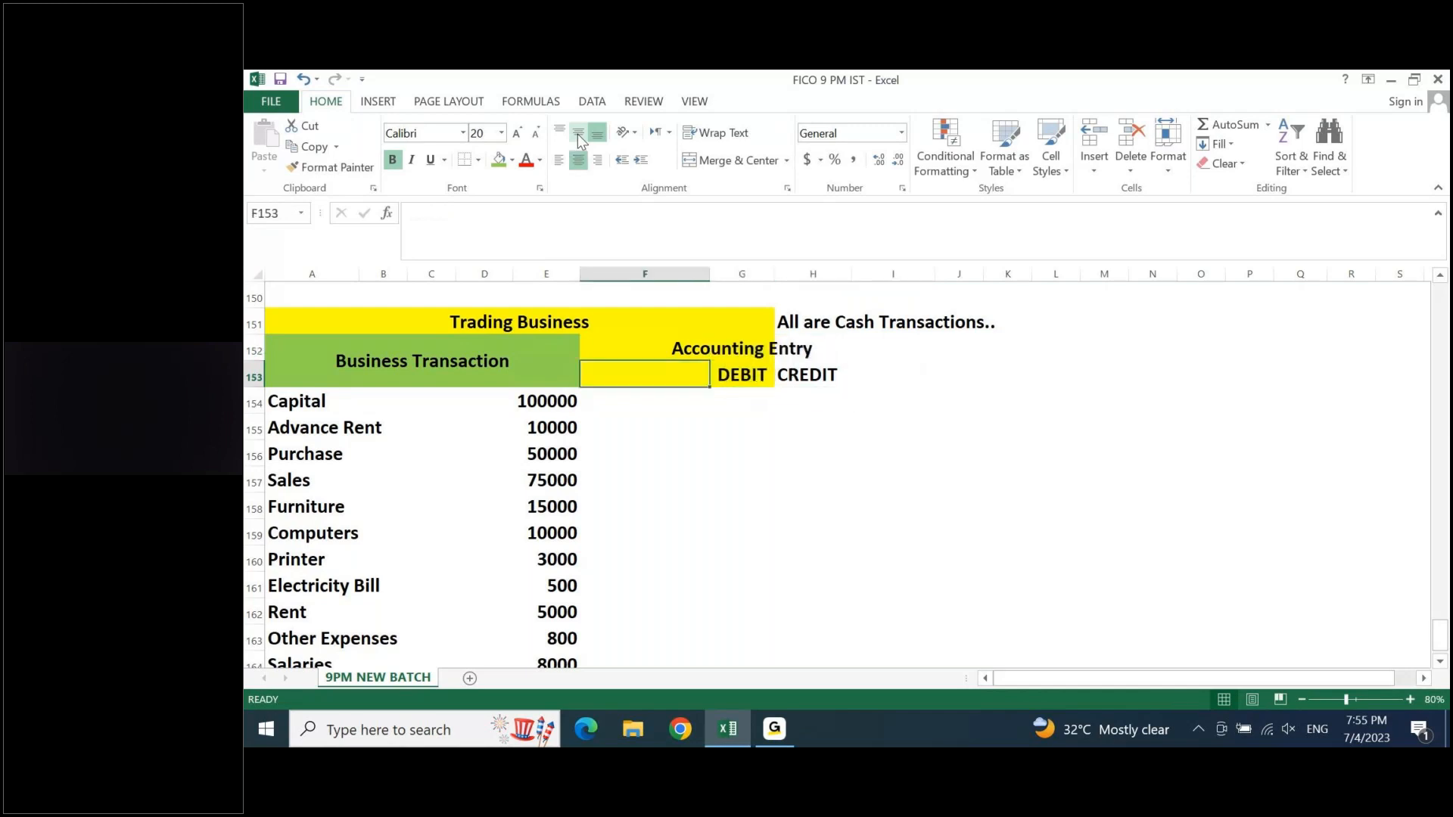
key("Up")
key("Up")
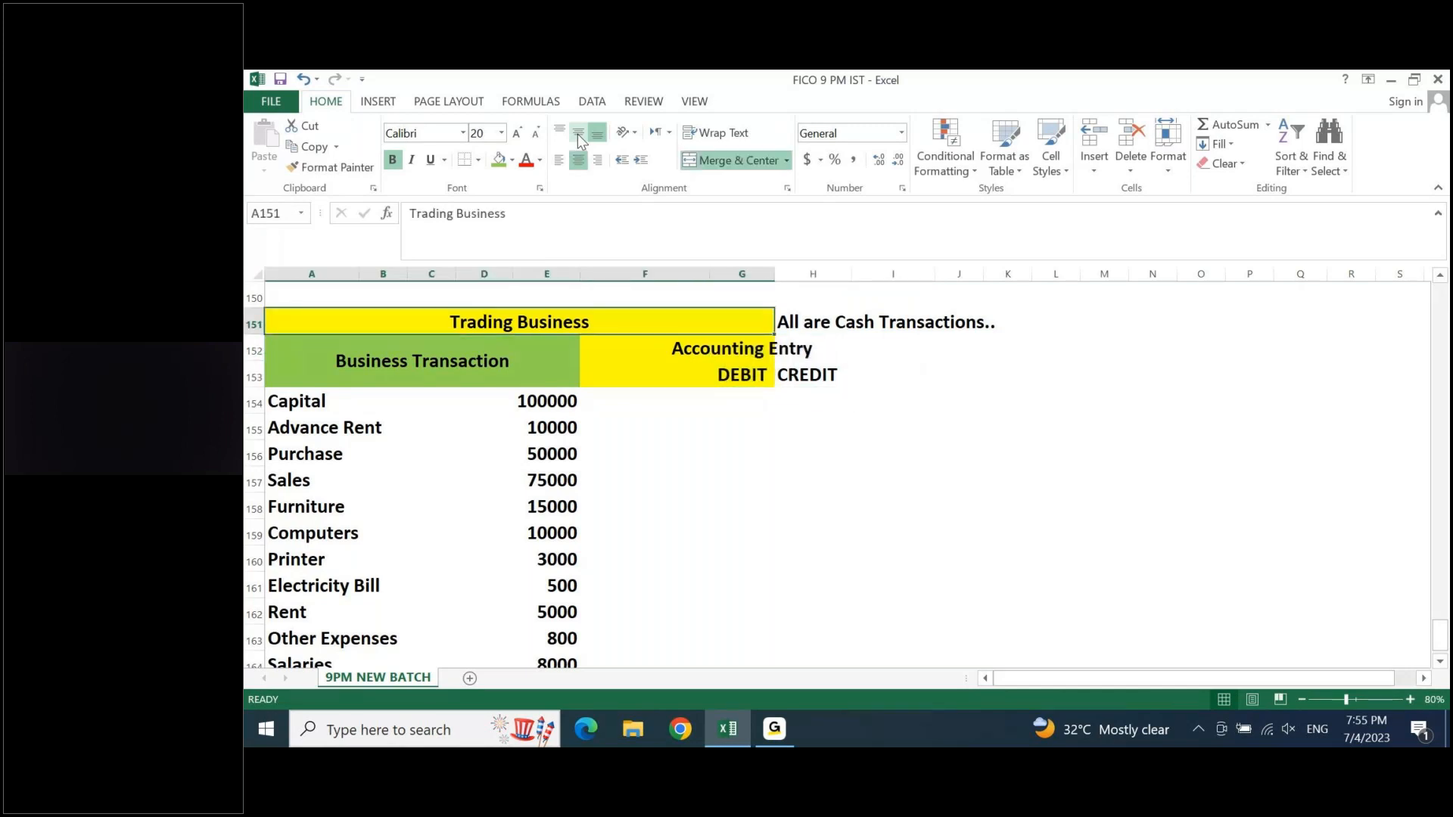
key("Down")
key("Right")
key("shift+Right")
key("shift+Right")
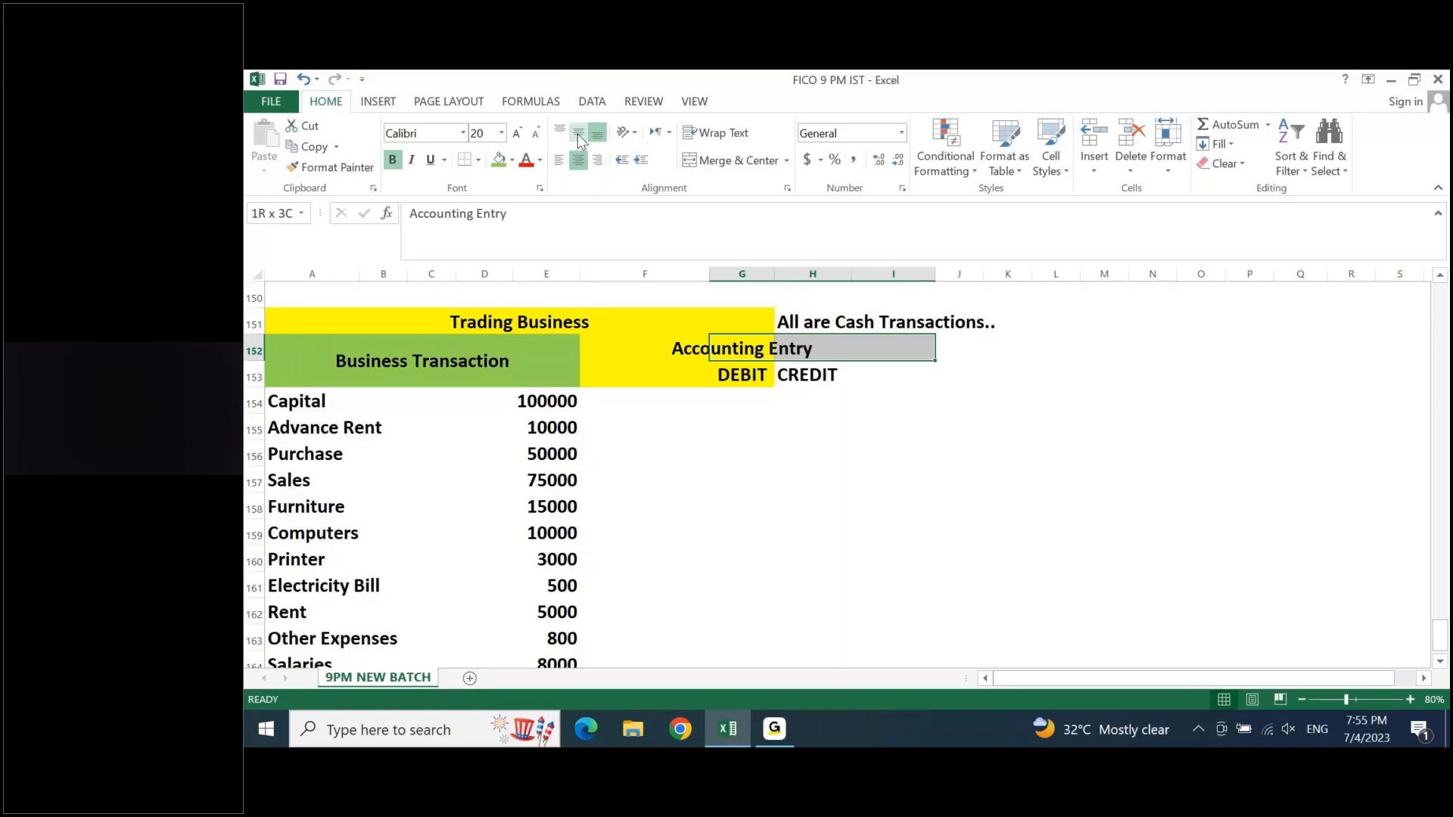
key("shift+Left")
key("shift+Down")
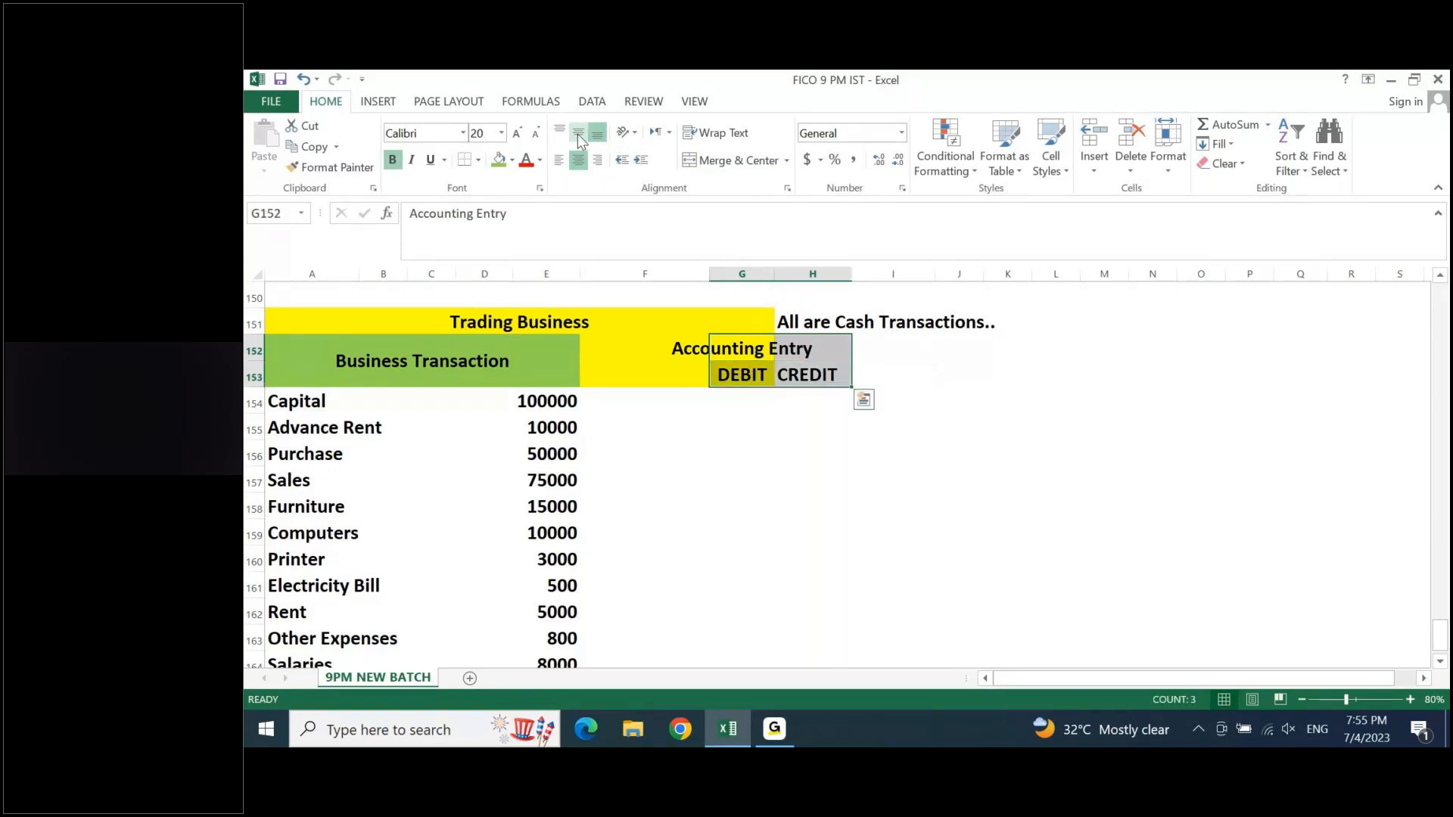
left_click(511, 160)
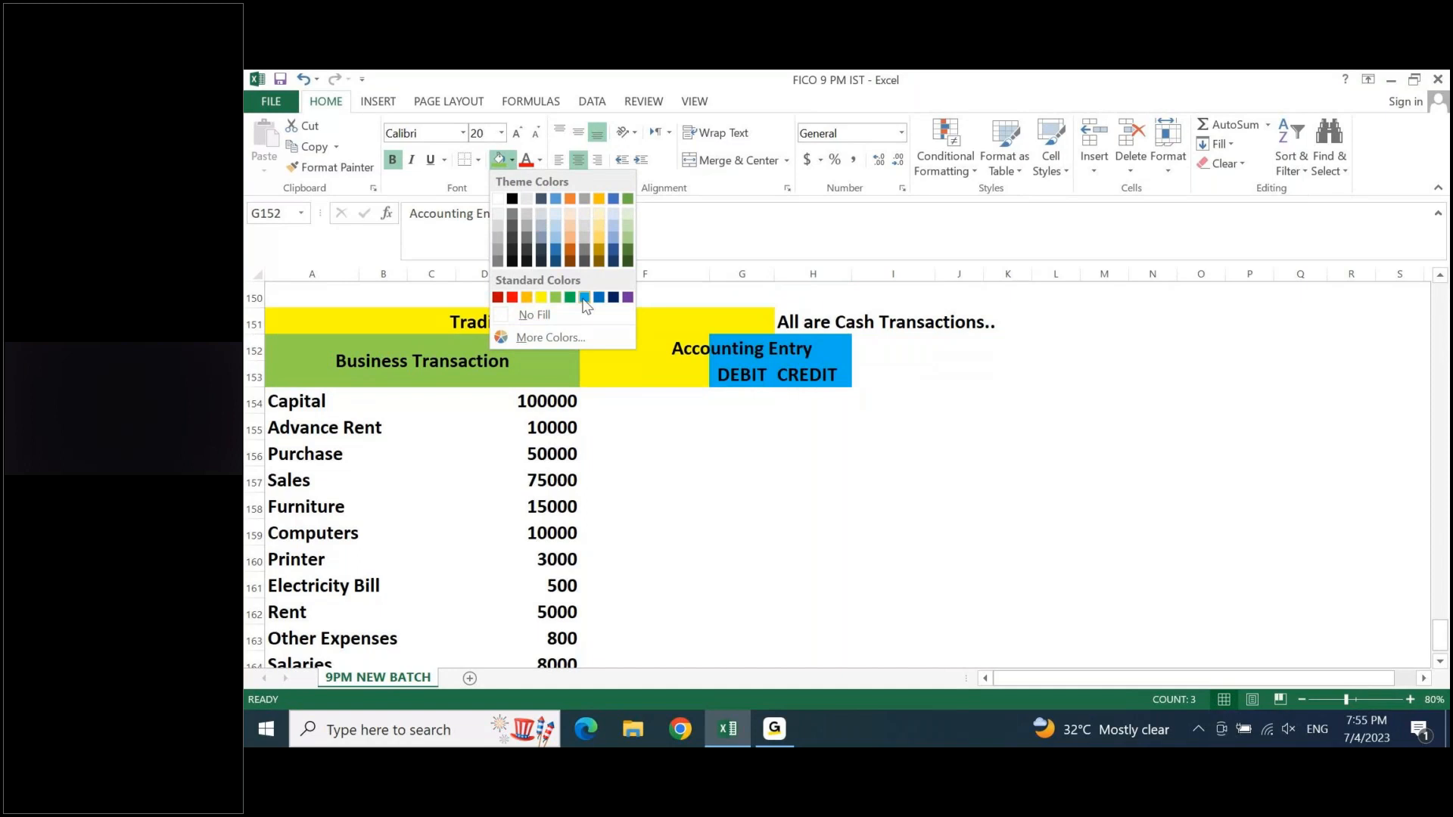
left_click(634, 220)
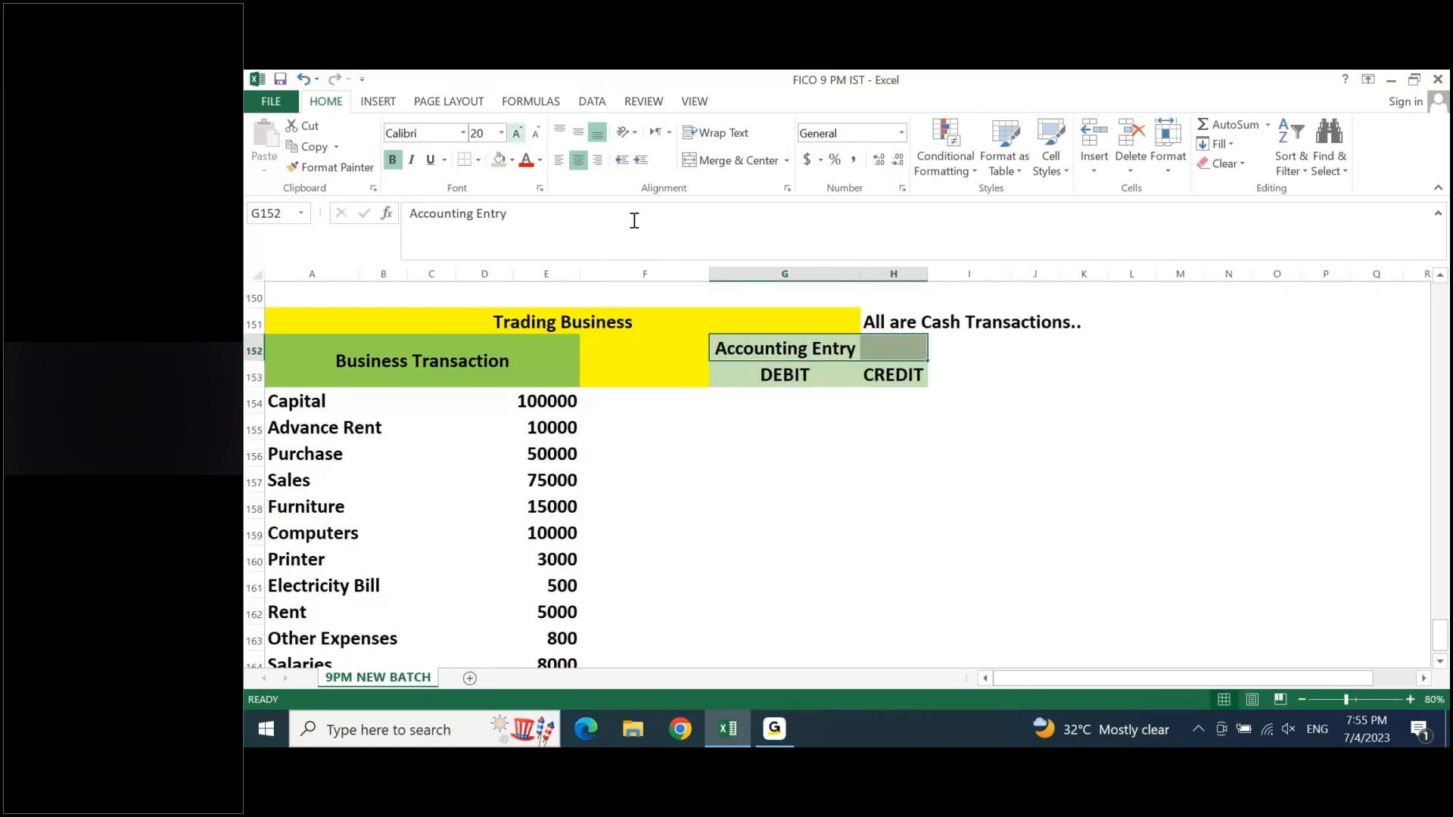
left_click(715, 161)
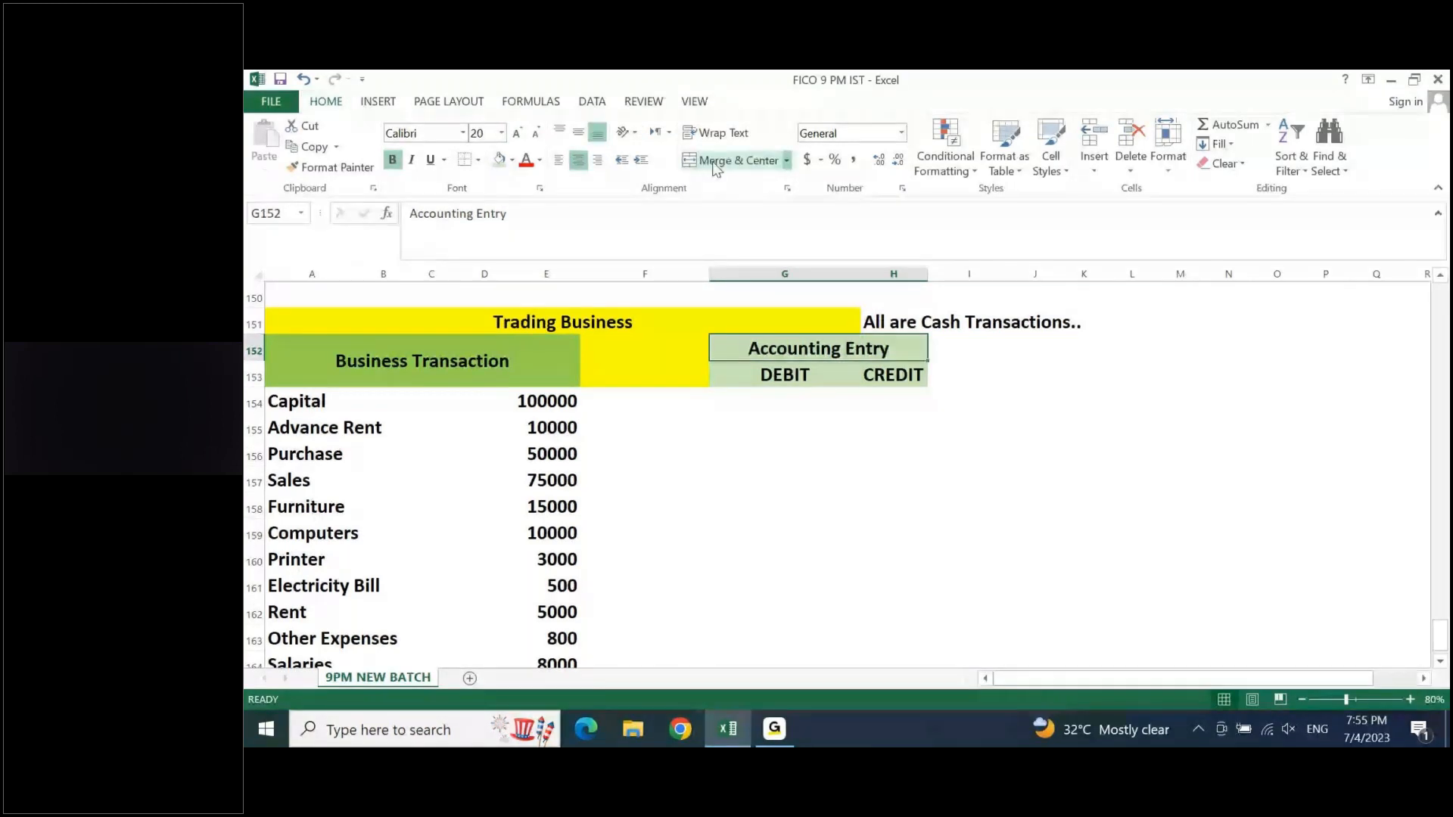
- Record the Capital transaction's entry in row 154 with CASH as debit and CAPITAL as credit
left_click(893, 376)
key("Down")
key("Left")
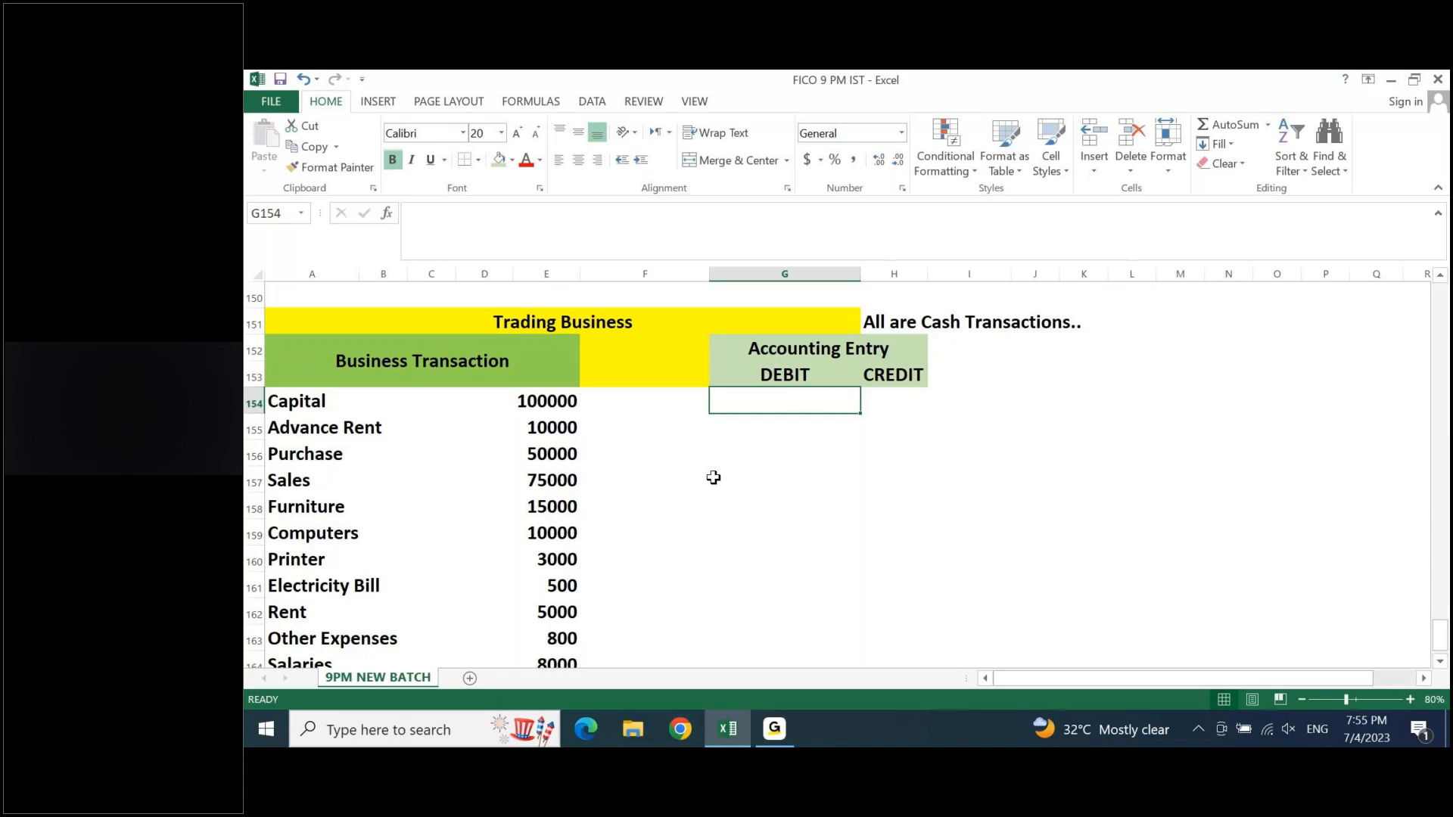
type("CA")
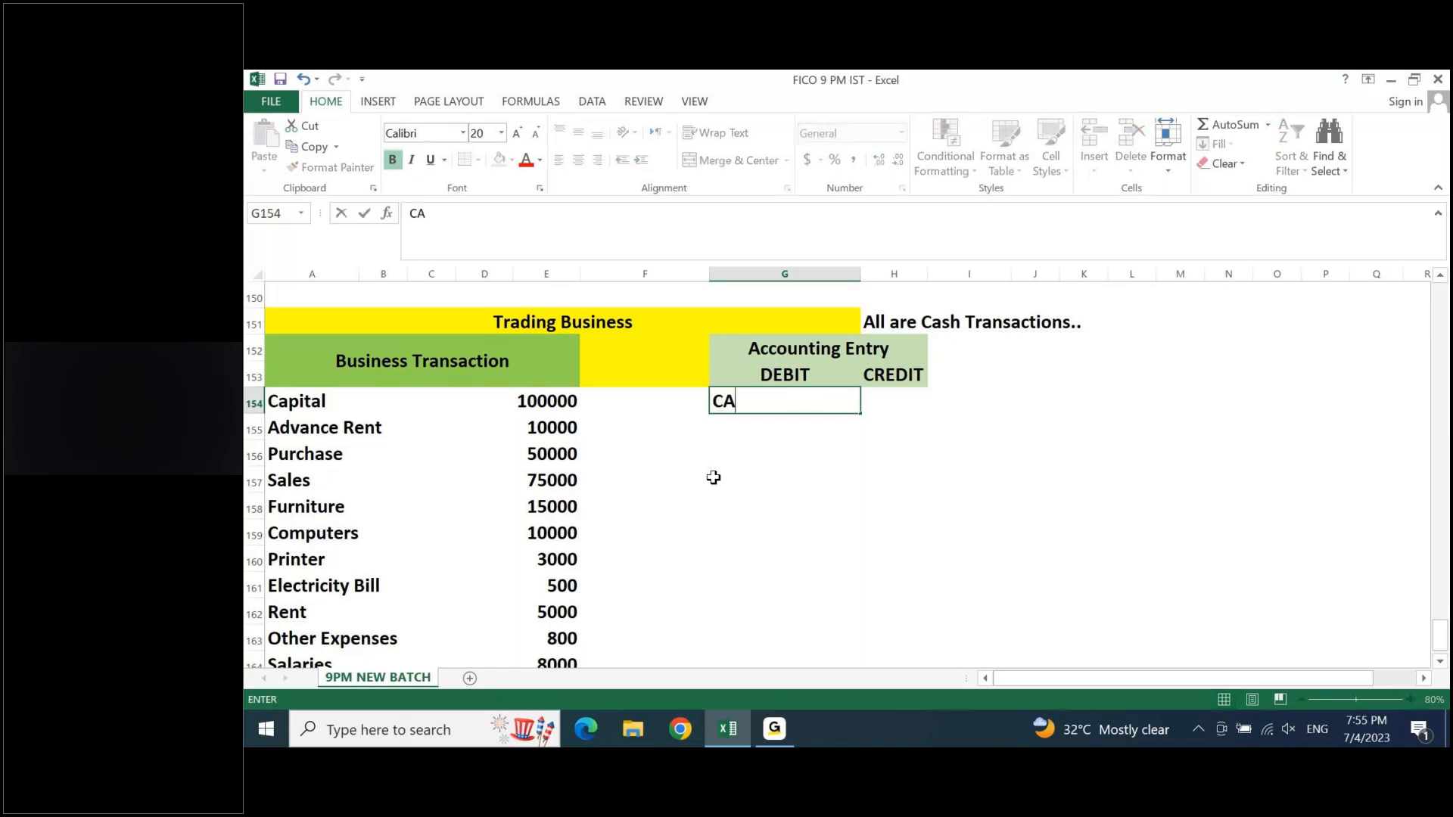
type("SH")
key("Tab")
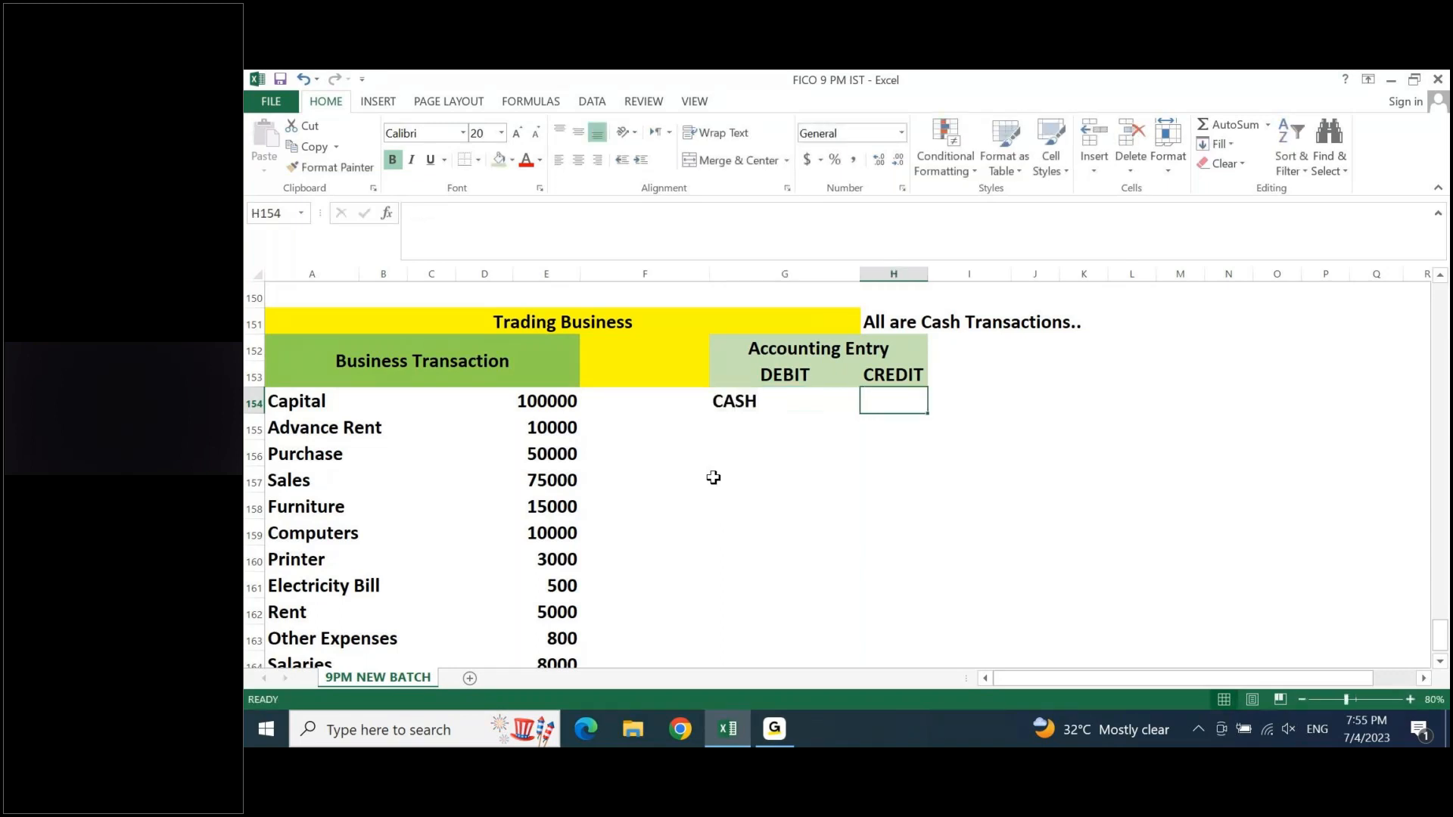
type("CAPITAL")
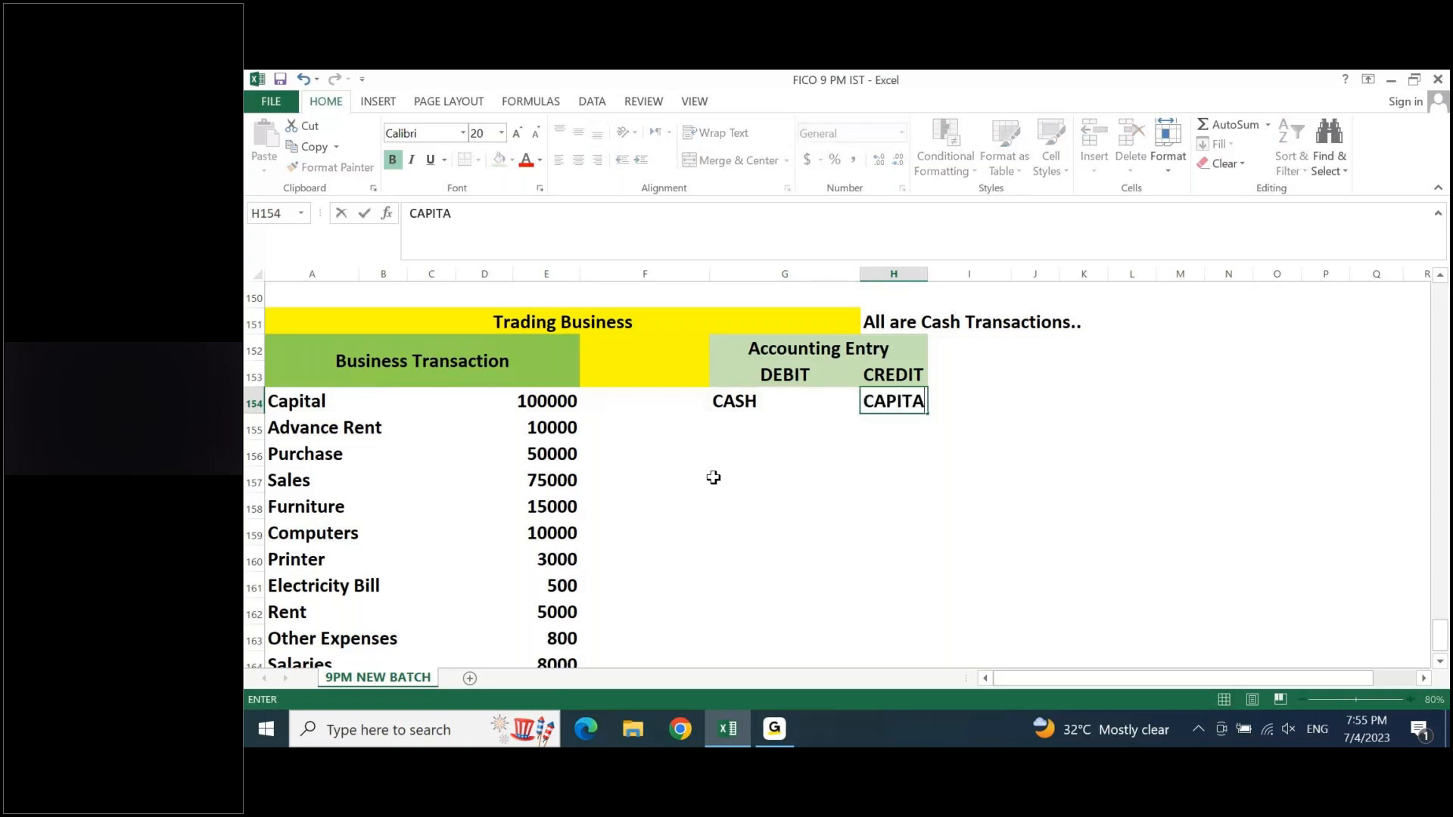
key("Return")
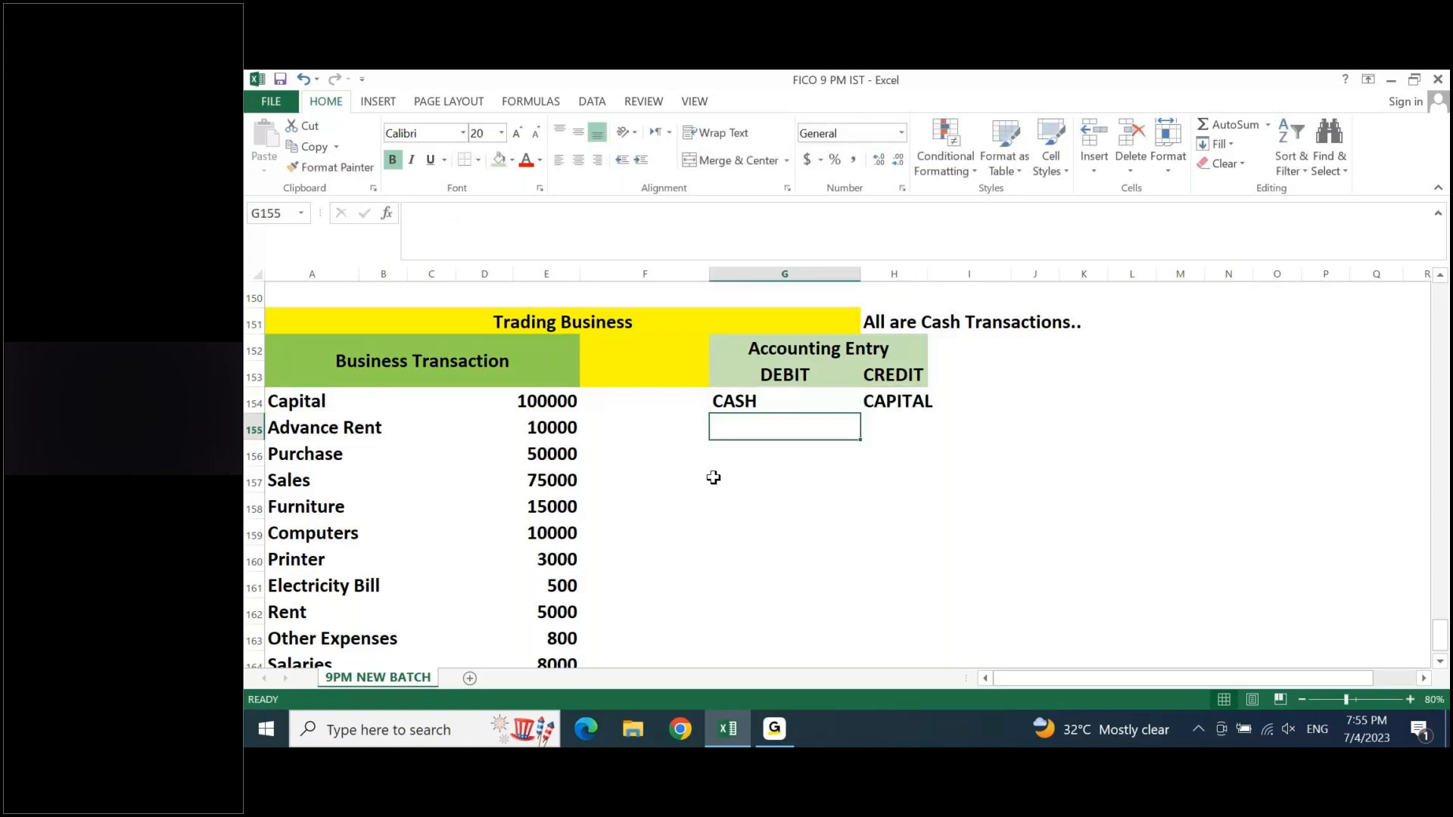
- Apply the comma number style to the transaction amounts in E154:E164
key("Up")
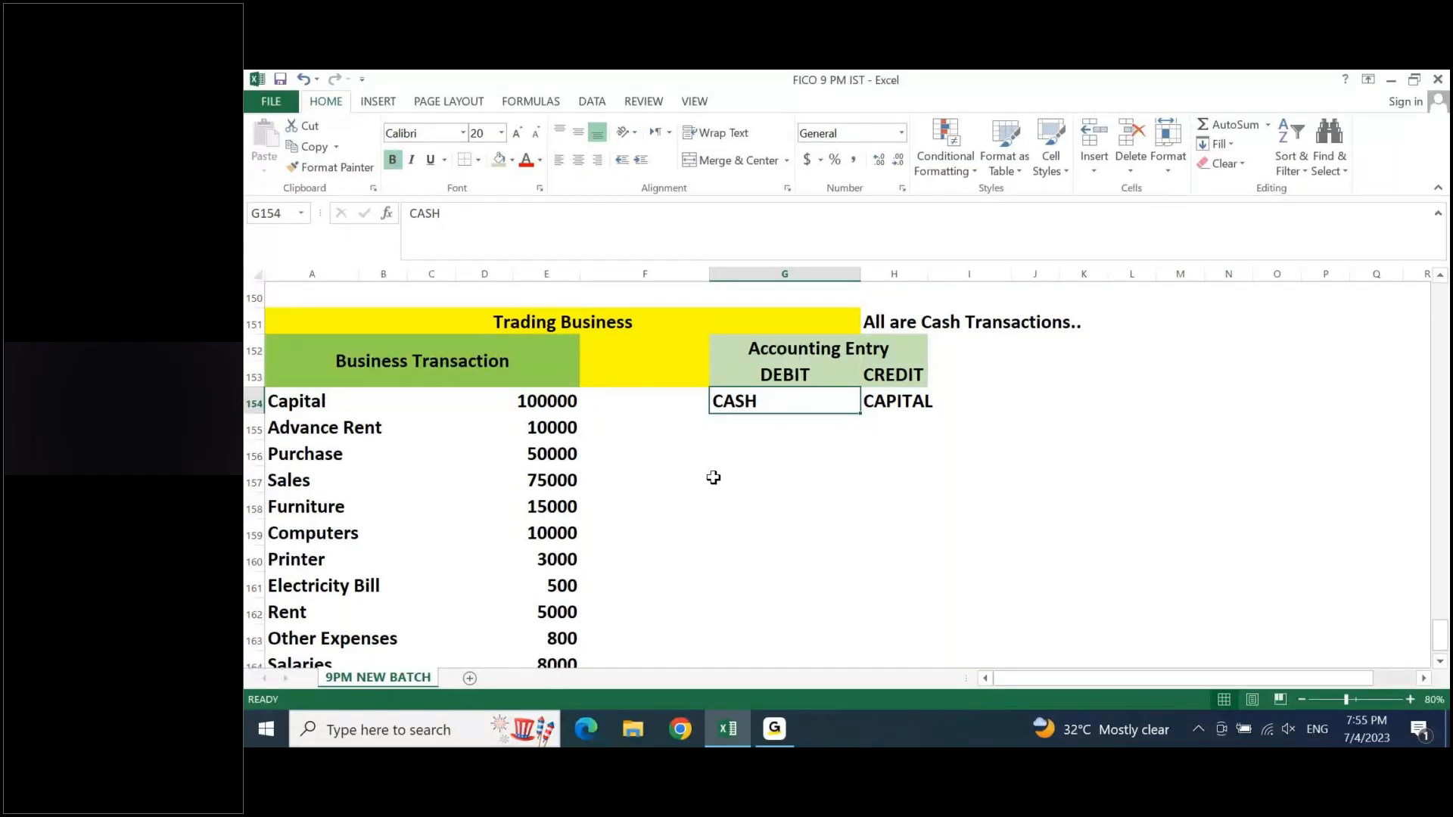
key("Left")
key("Left")
key("ctrl+shift+Down")
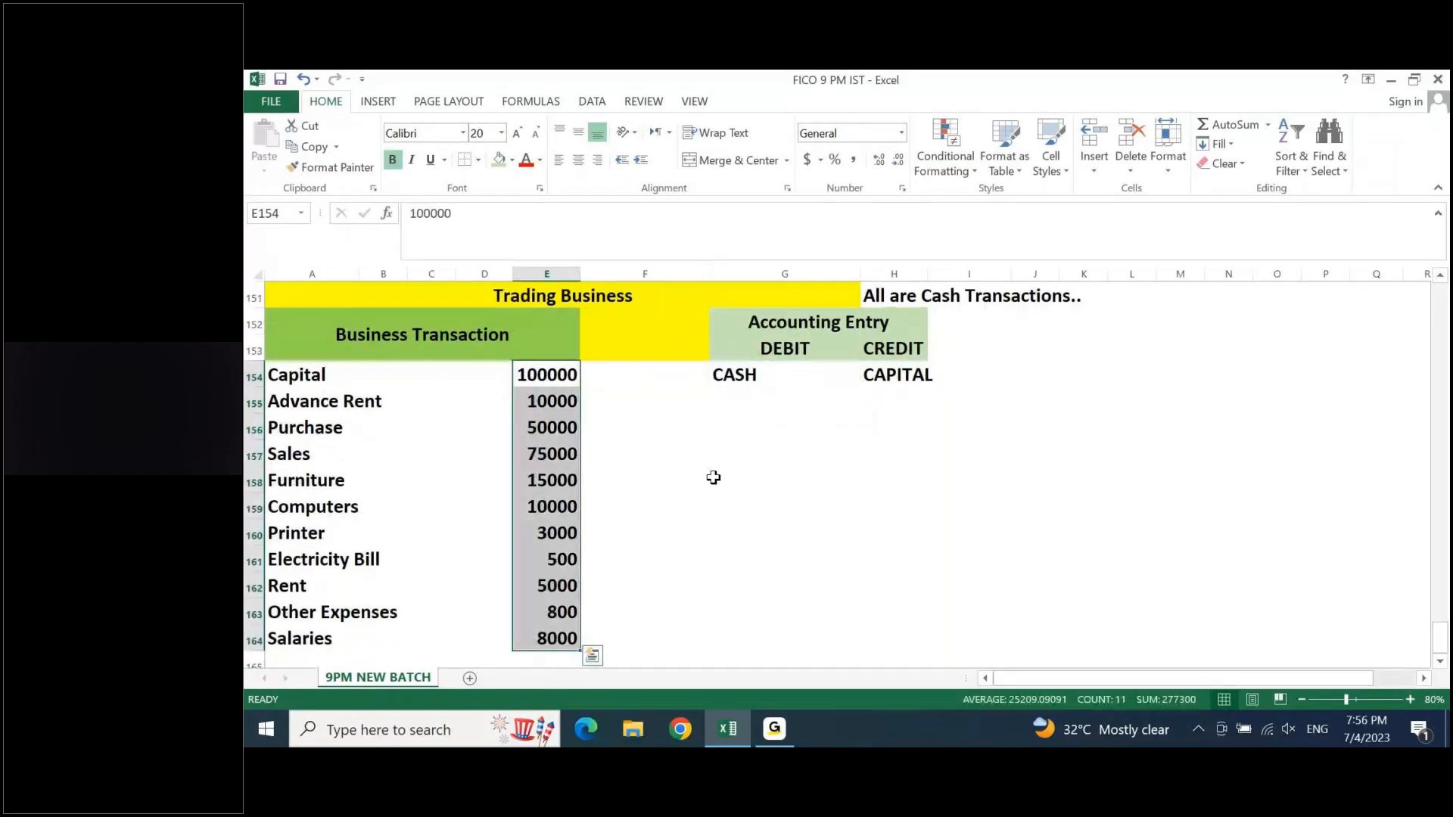
left_click(856, 161)
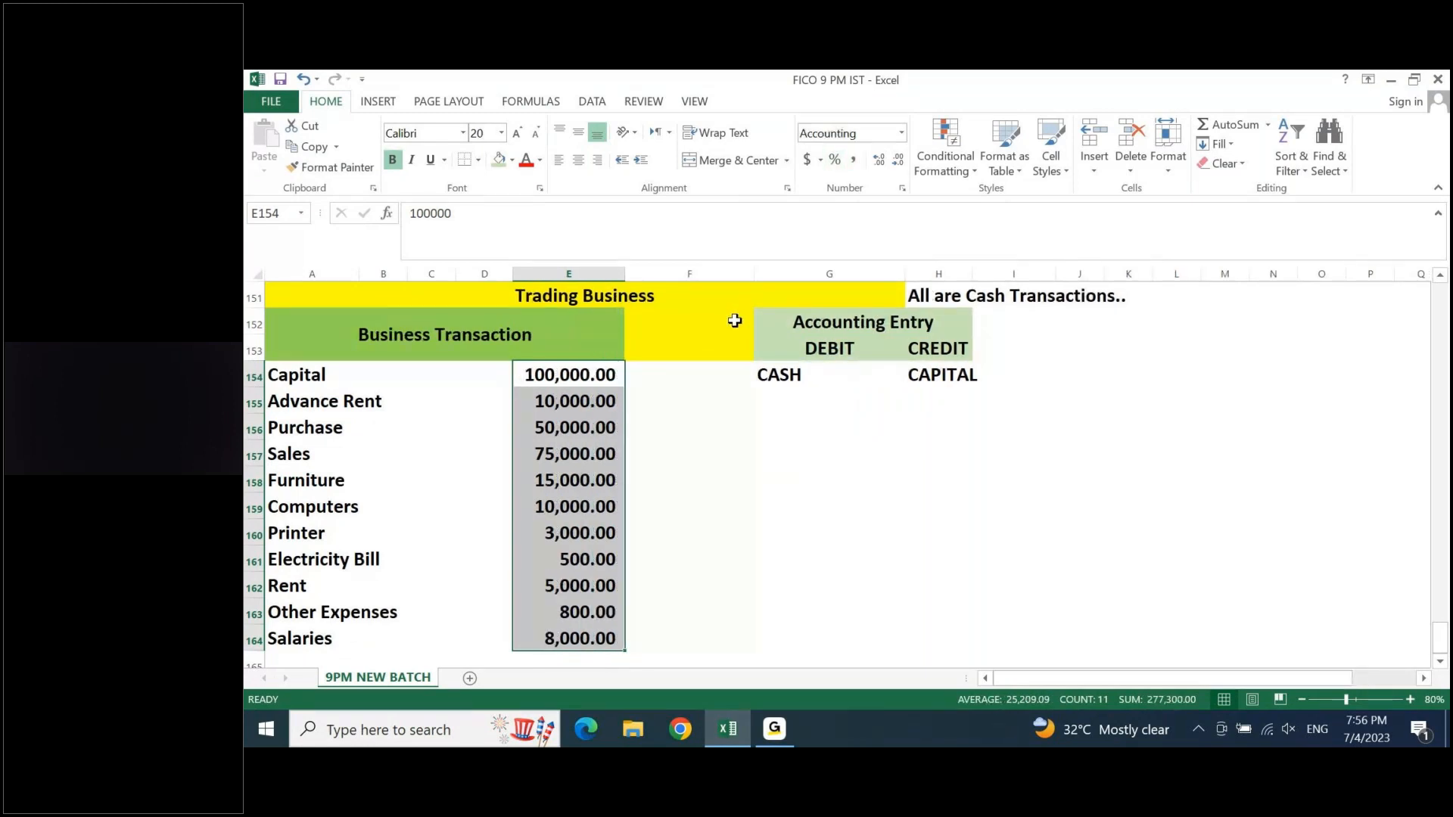
- Record the Advance Rent entry in row 155 with ADV. RENT as debit and CASH as credit
key("Right")
key("Right")
key("Down")
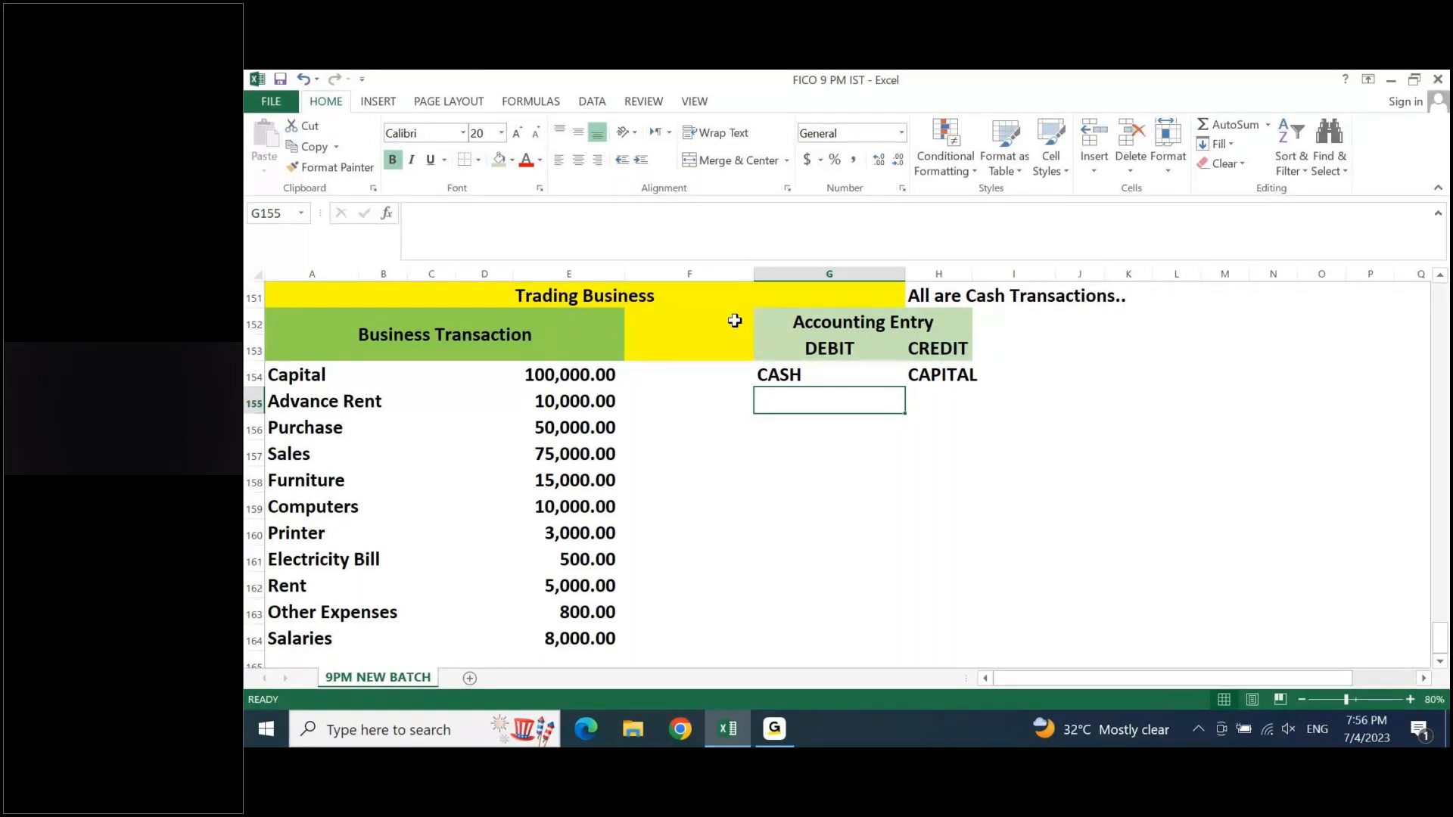
type("A")
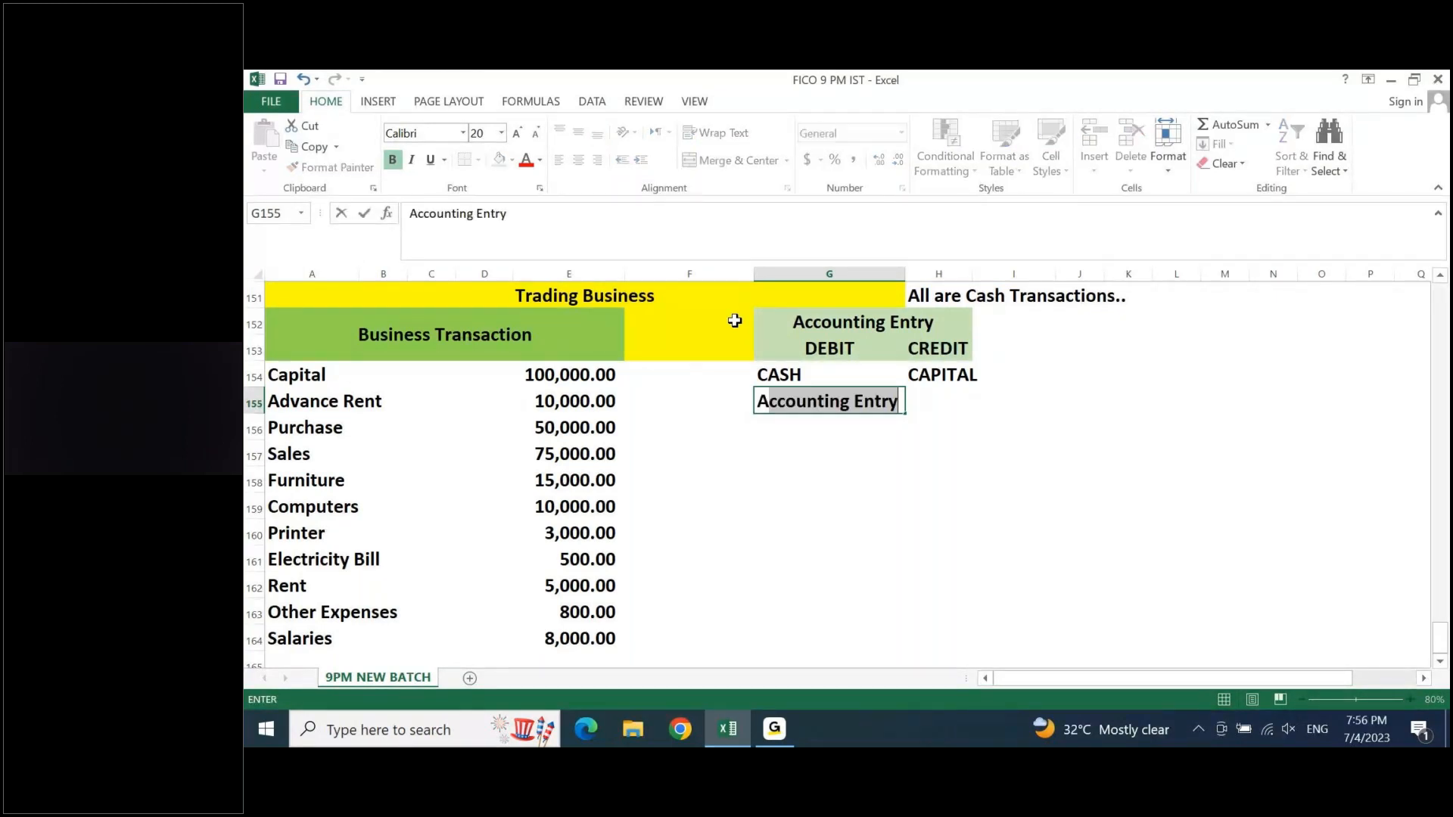
type("DV.")
type("RENT")
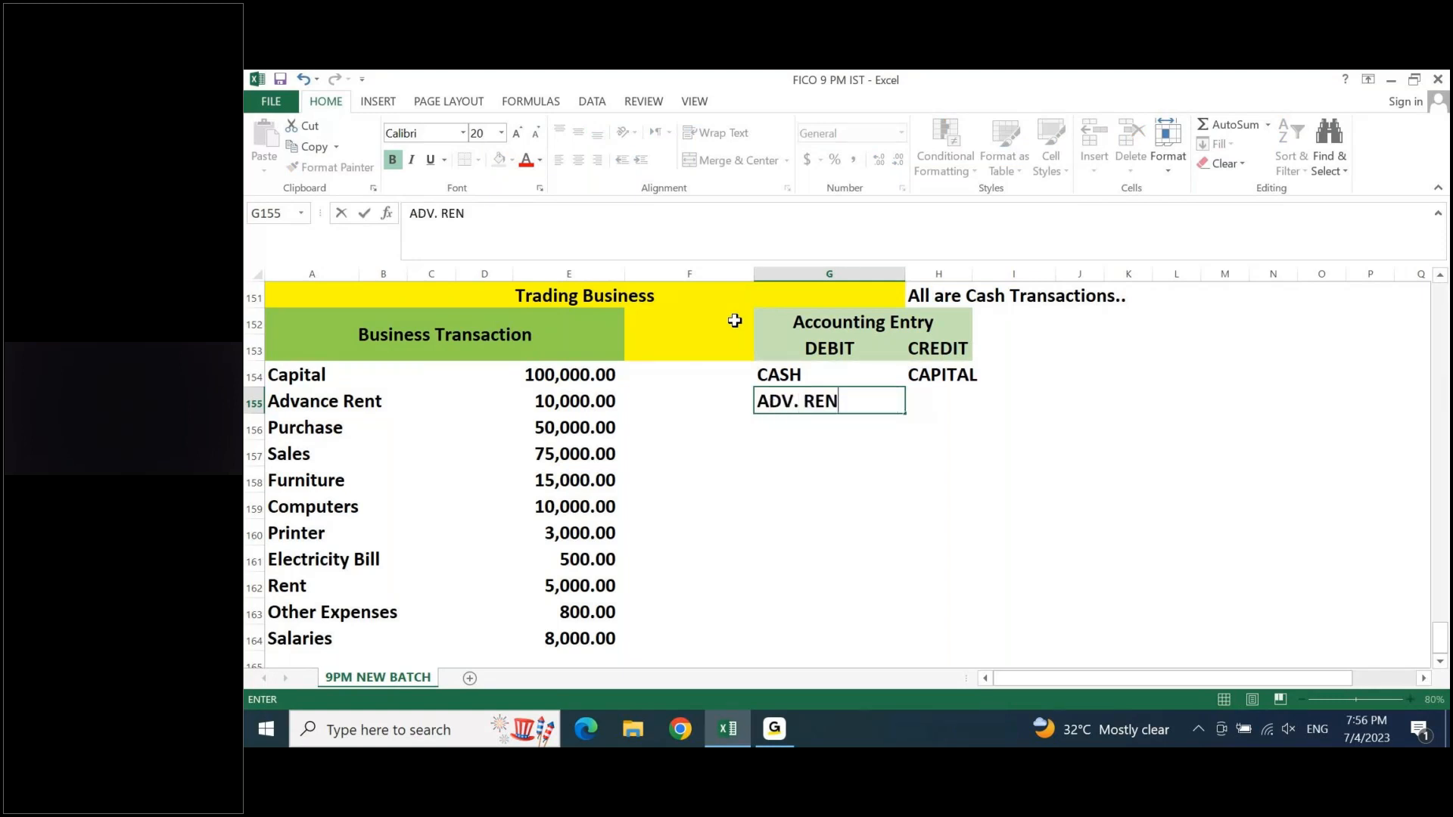
key("Tab")
type("CASH")
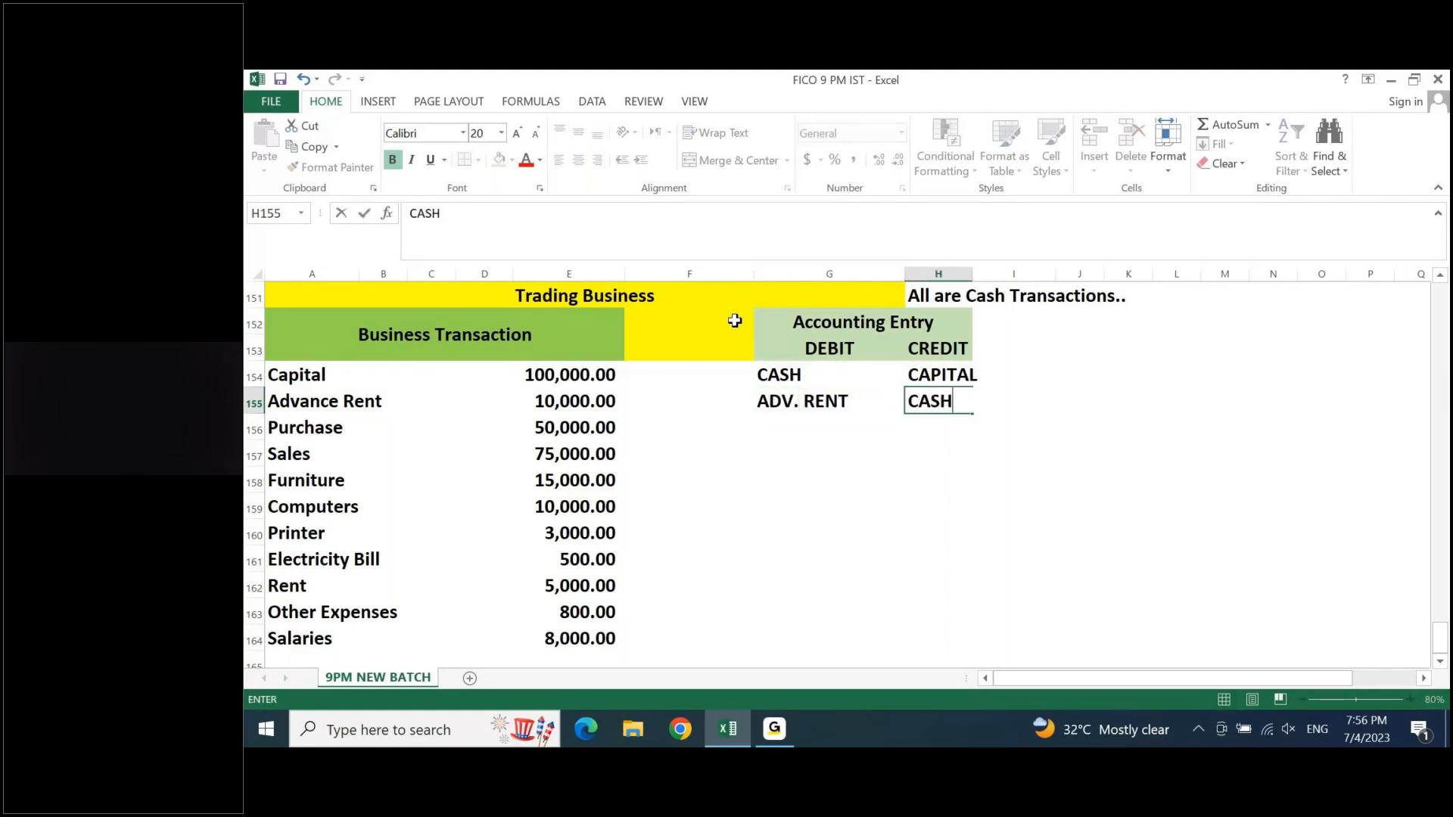
key("Return")
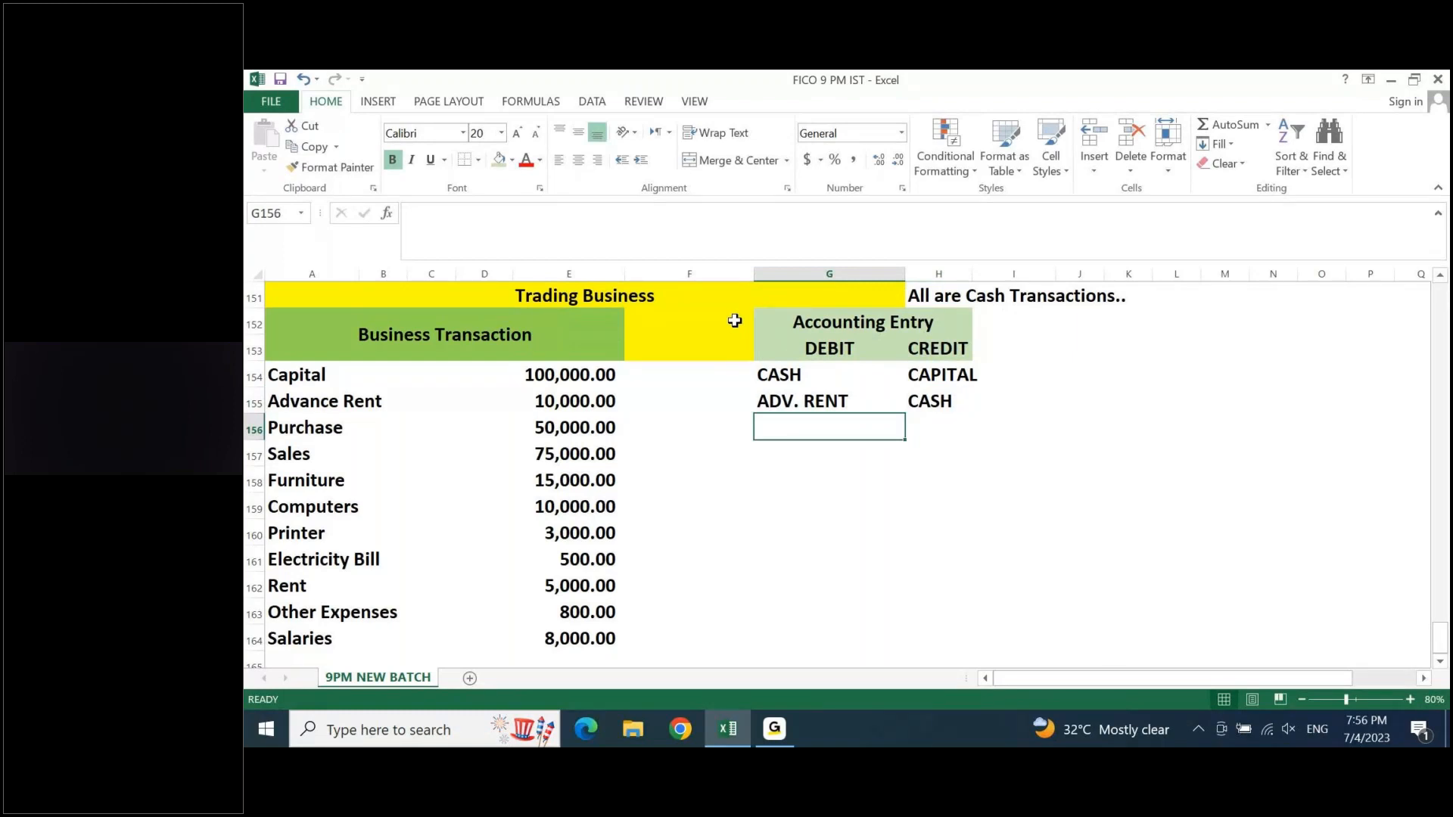
- Record the Purchase entry in row 156 with PURCHASE as debit and CASH as credit
type("P")
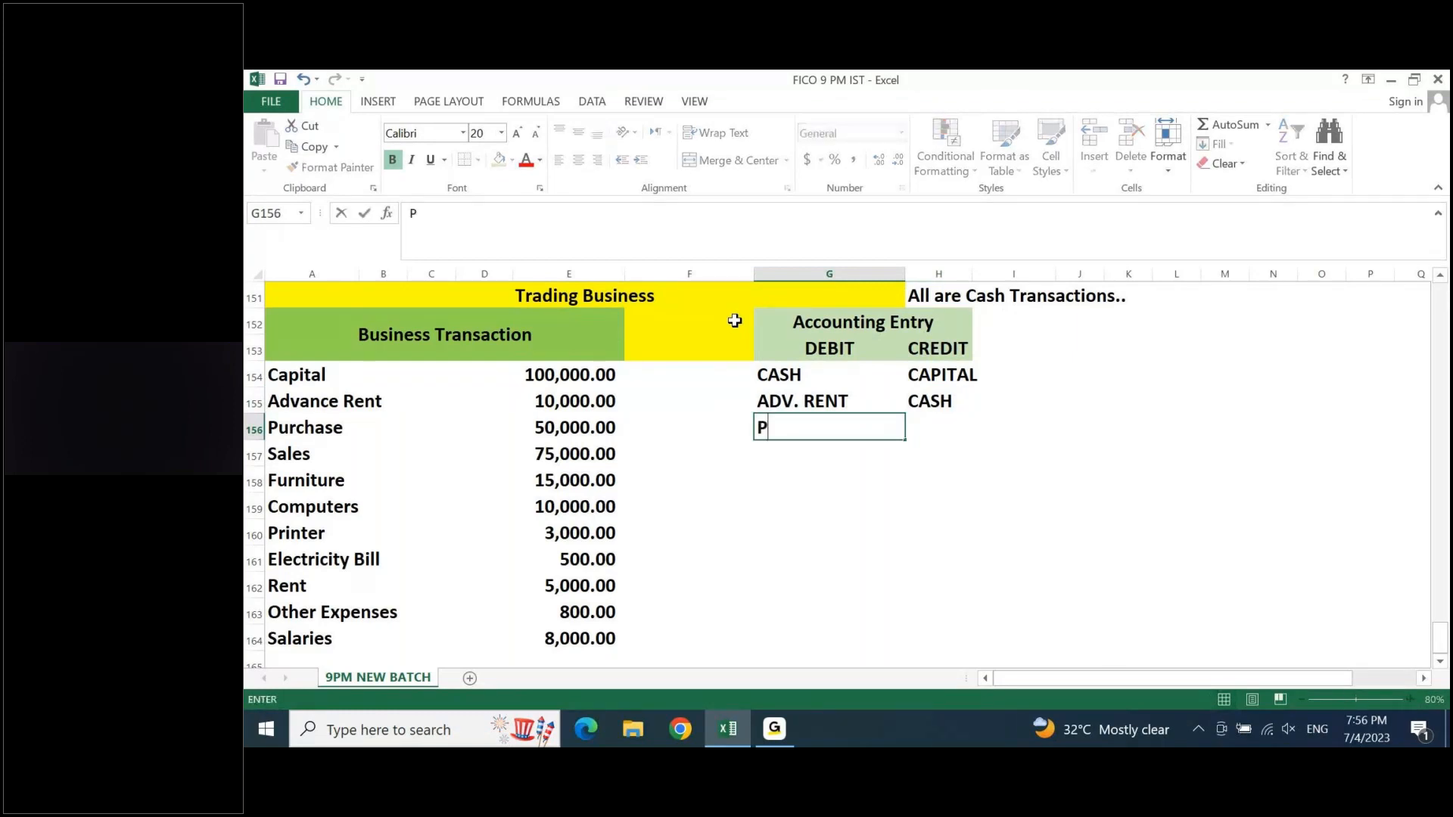
type("URCHASE")
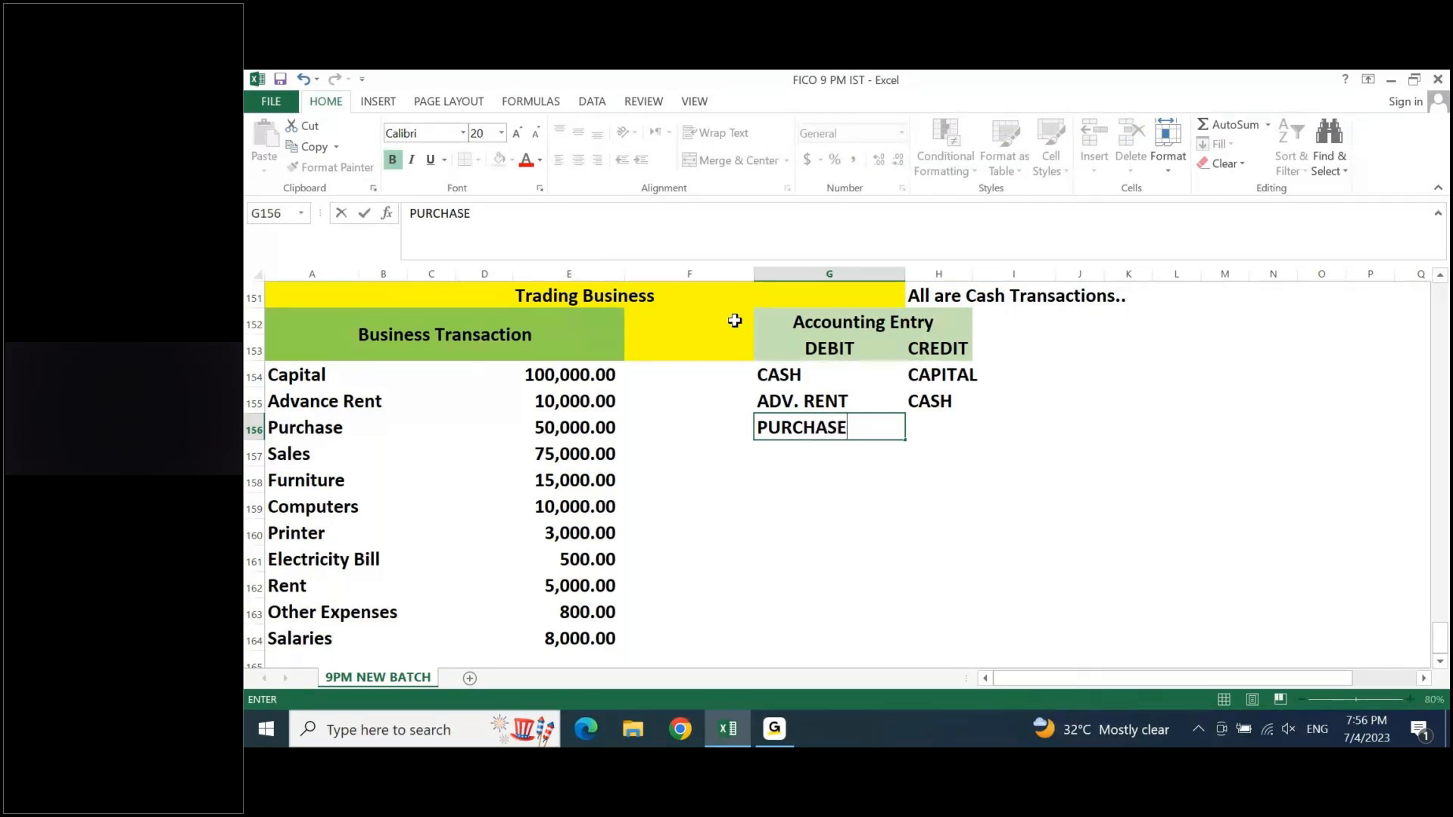
key("Tab")
type("CASH")
key("Return")
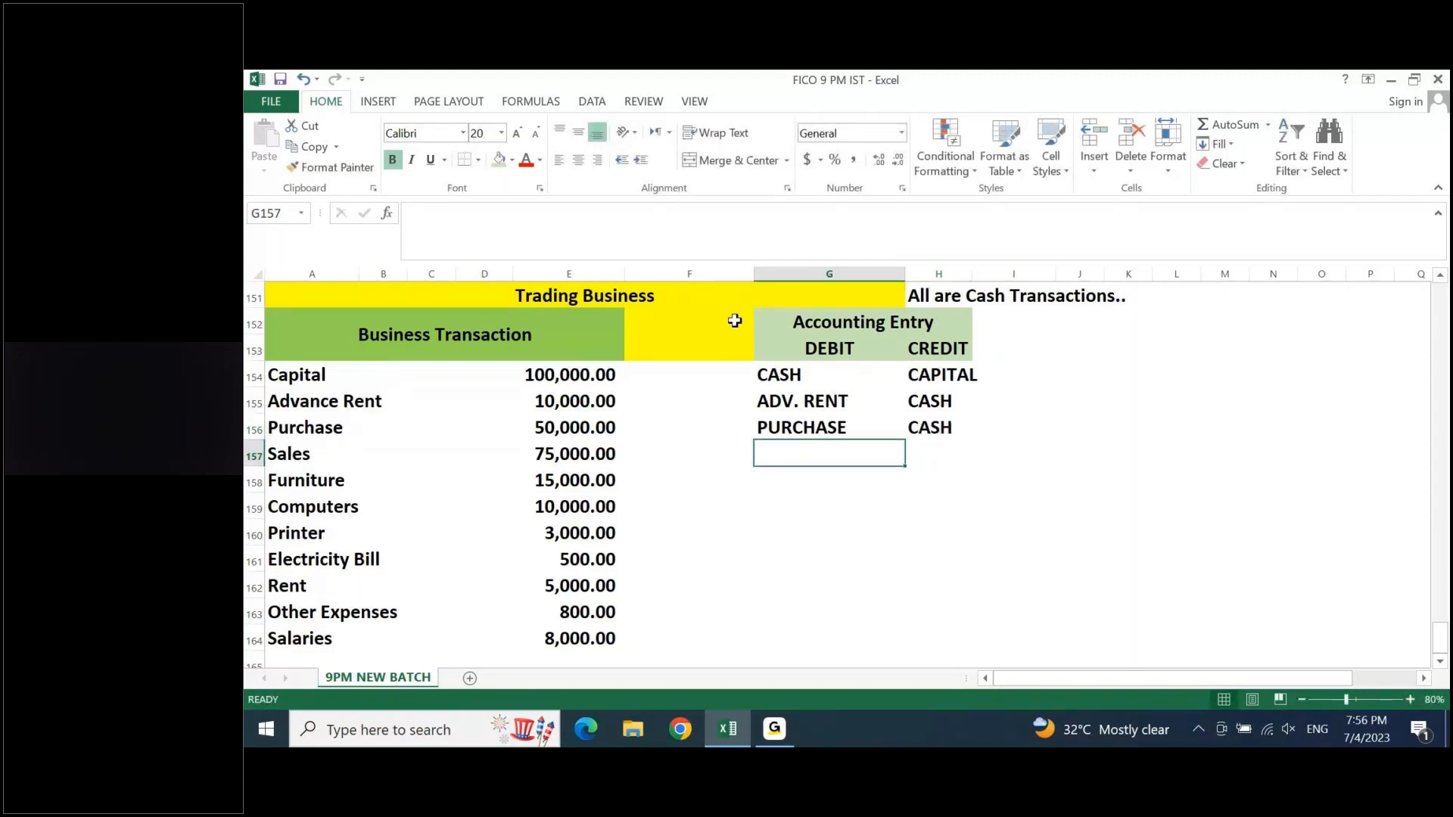
- Record the Sales entry in row 157 with CASH as debit and SALES as credit
type("CAS")
key("Tab")
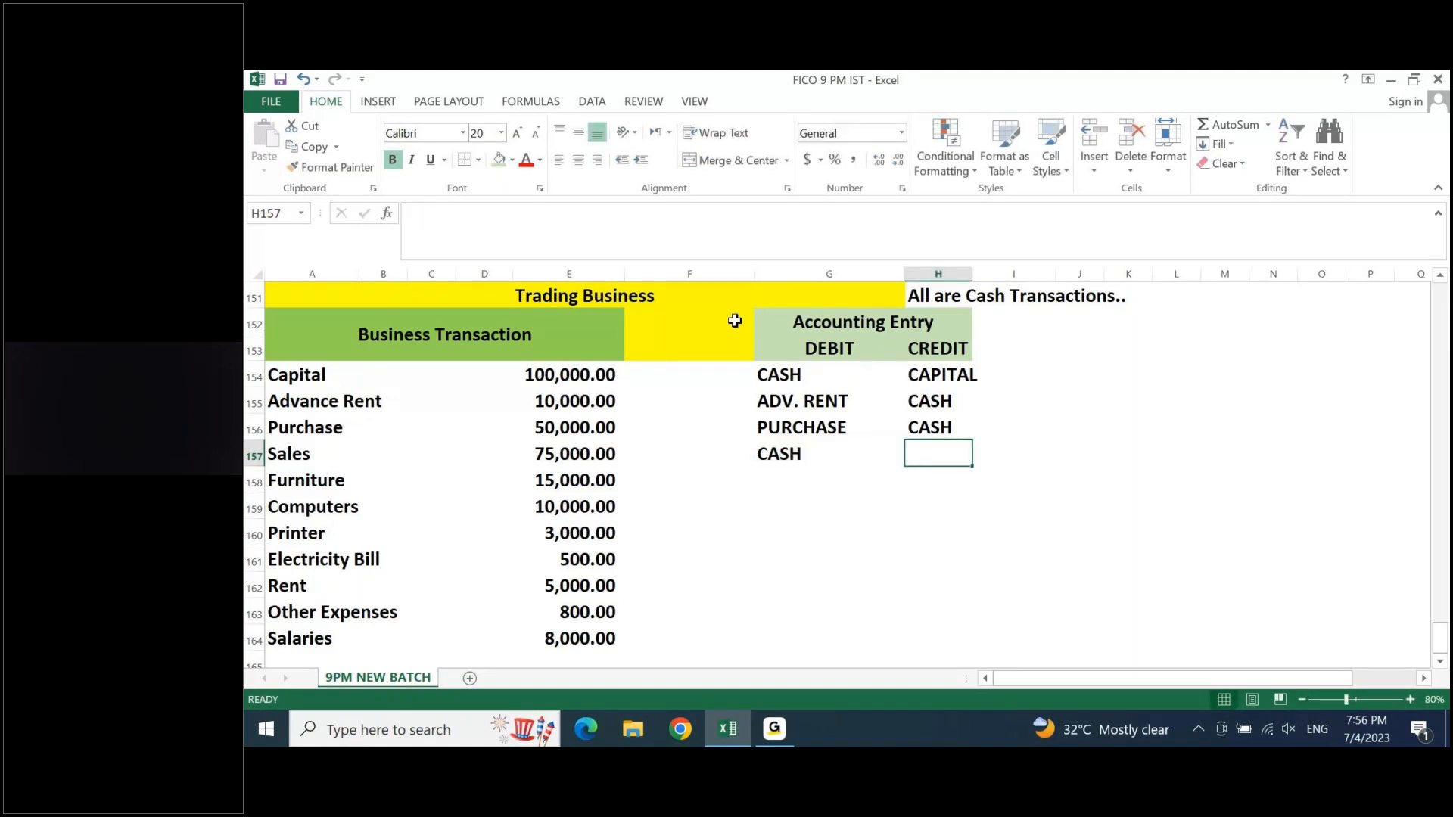
type("SALES")
key("Return")
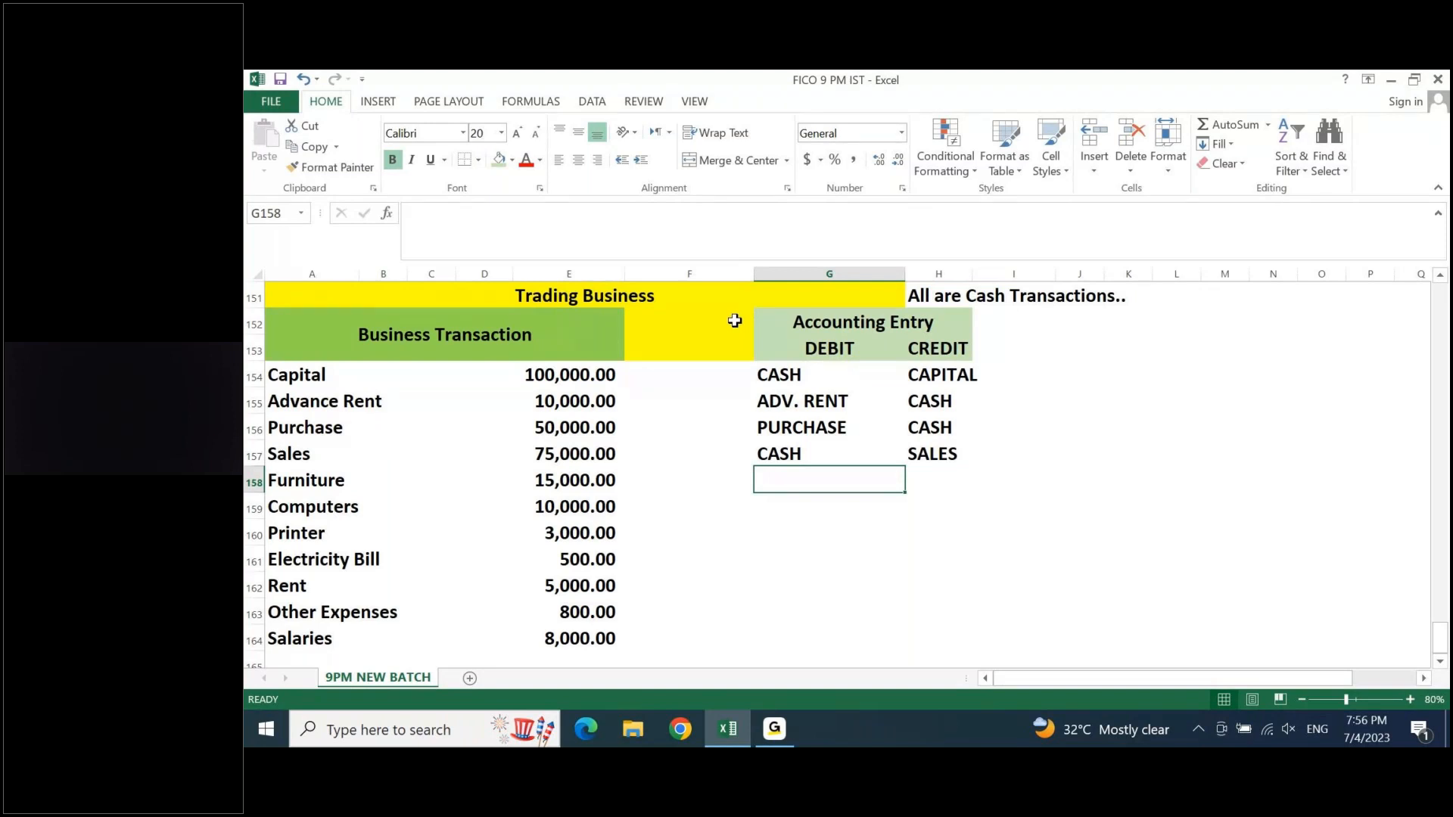
- Record the Furniture entry in row 158 with FURNITURE as debit and CASH as credit
type("FURNITURE")
key("Tab")
type("CASH")
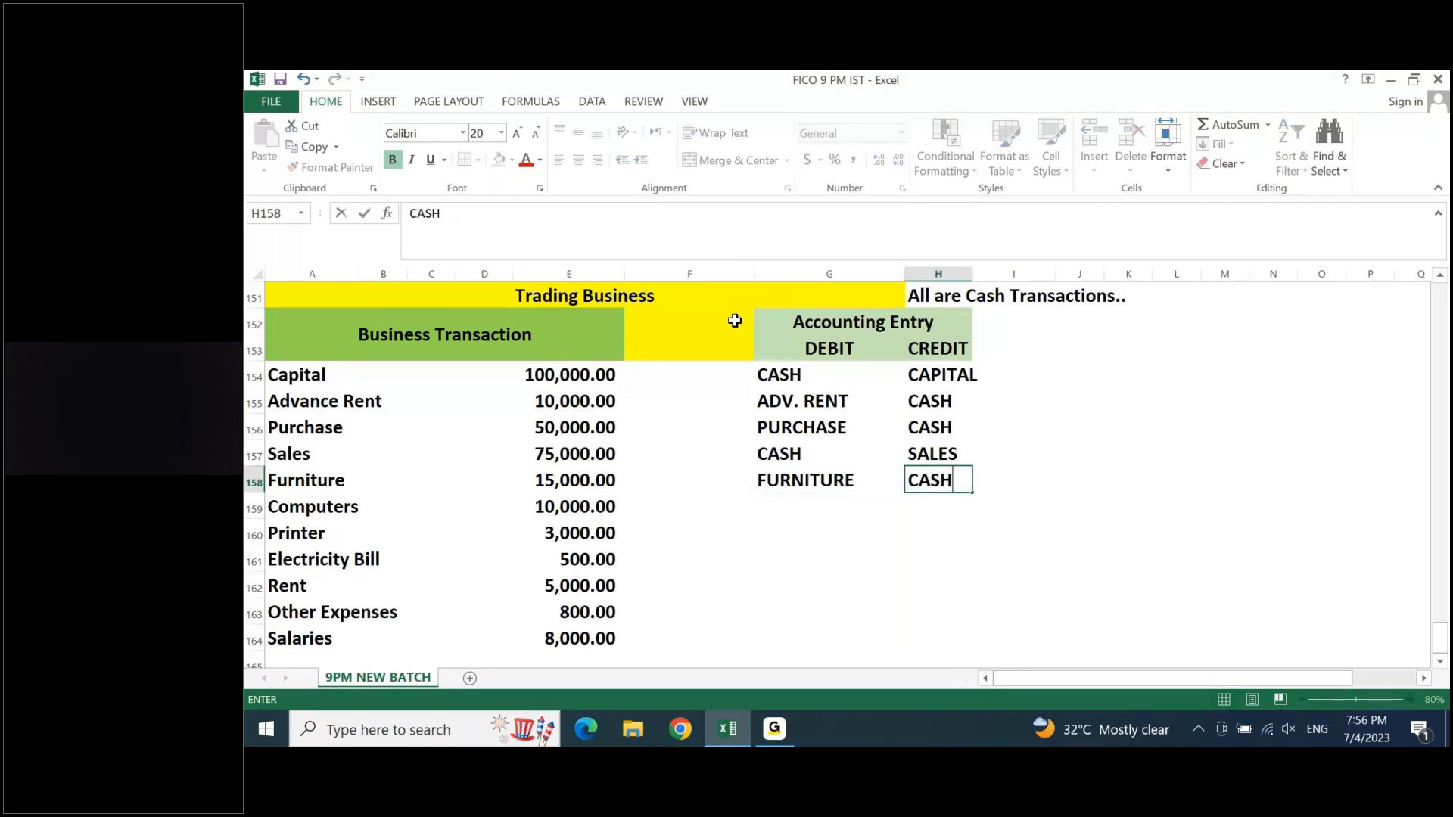
key("Return")
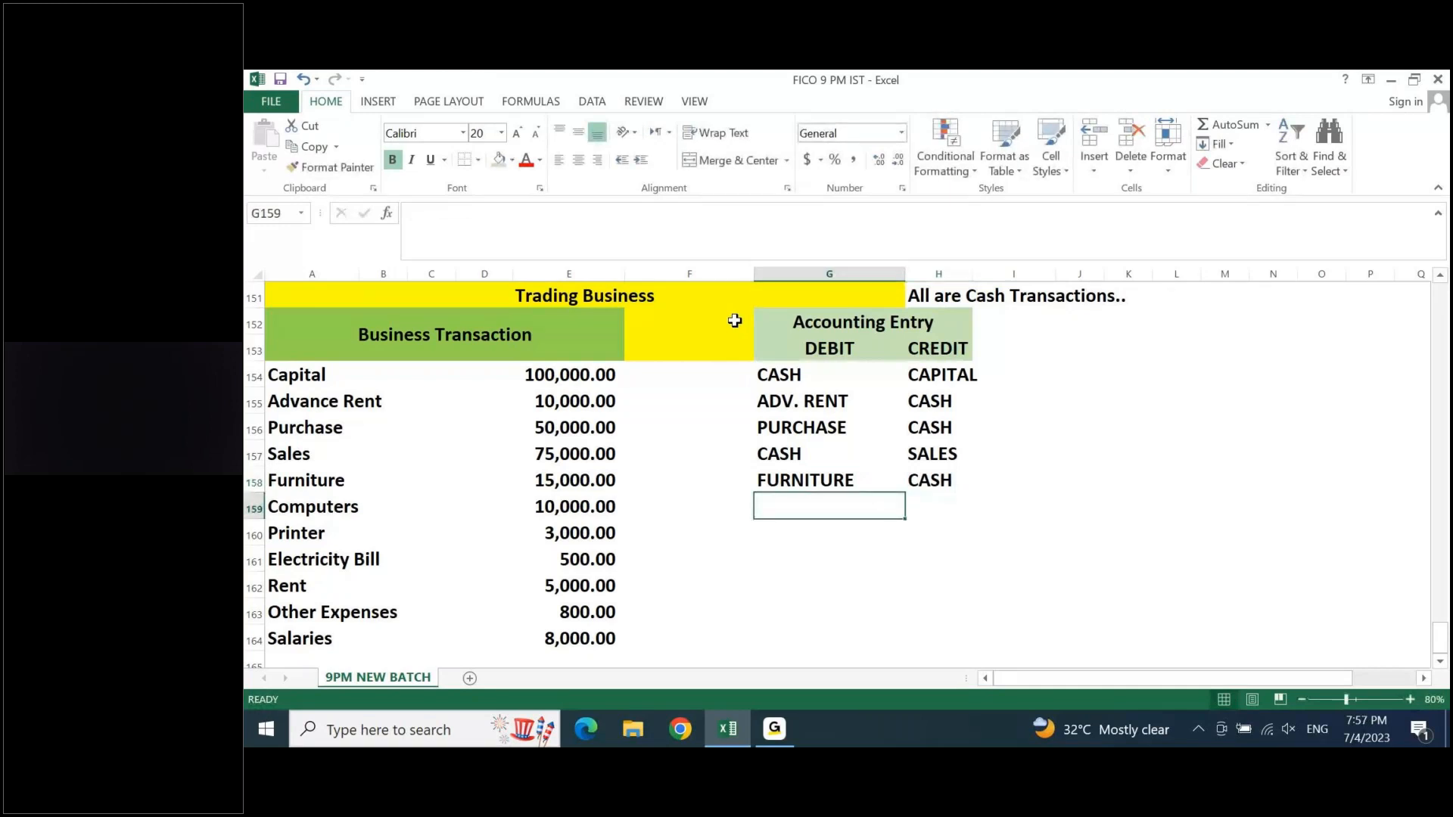
- Record the Computers entry in row 159 with COMPUTER as debit and CASH filled from the cell above as credit
type("C")
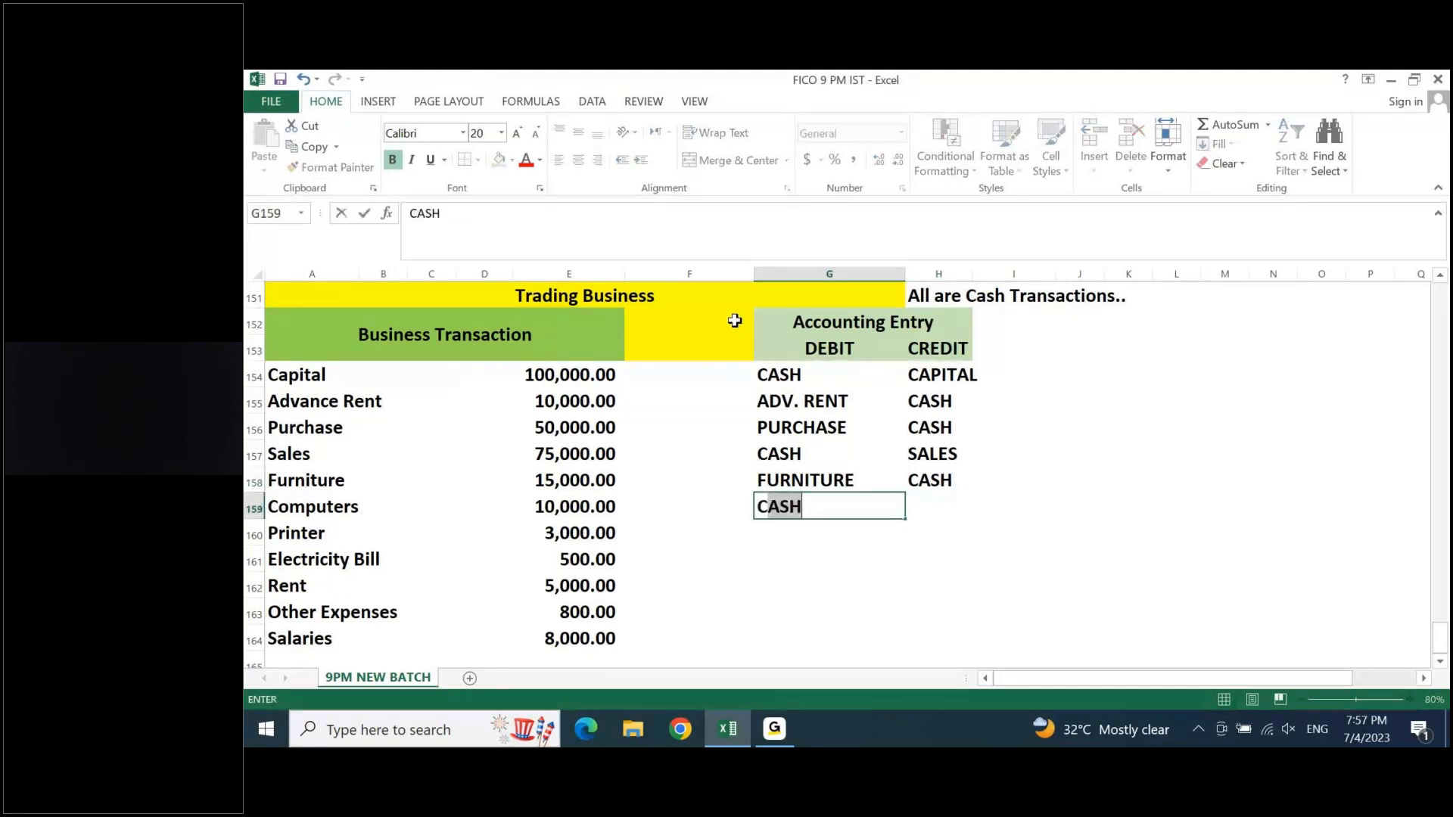
type("OMPUTER")
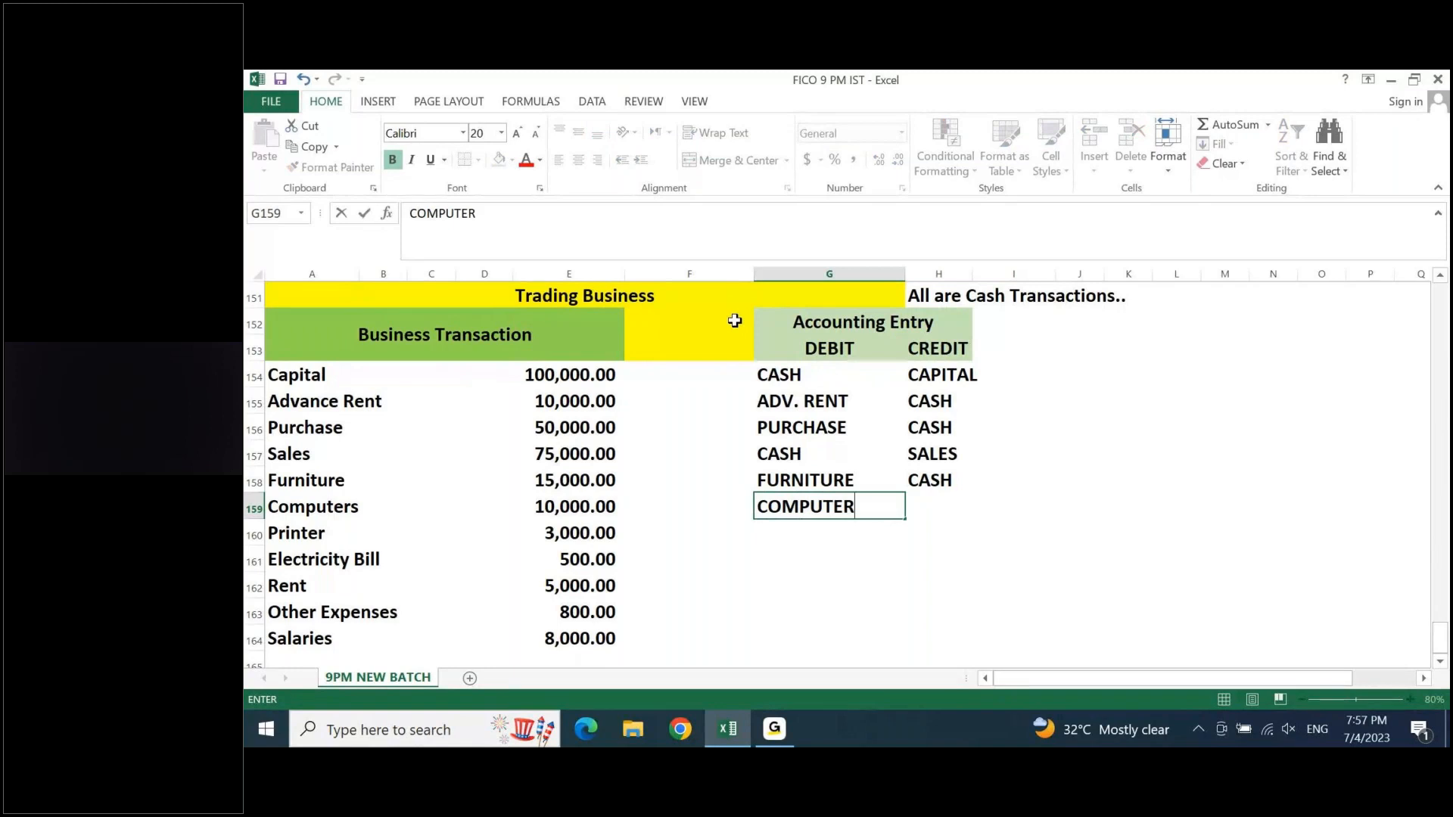
key("Tab")
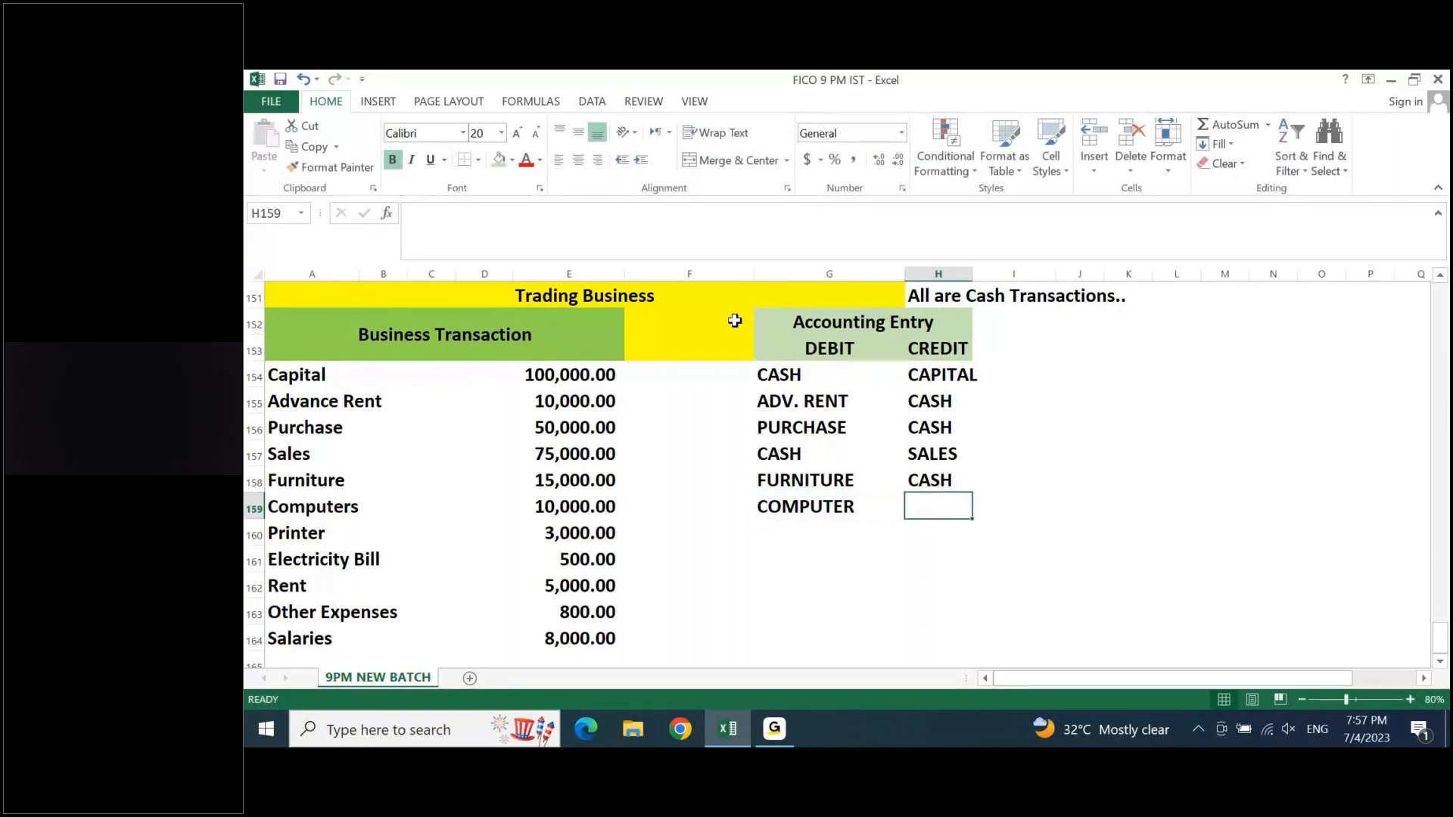
key("ctrl+d")
key("Return")
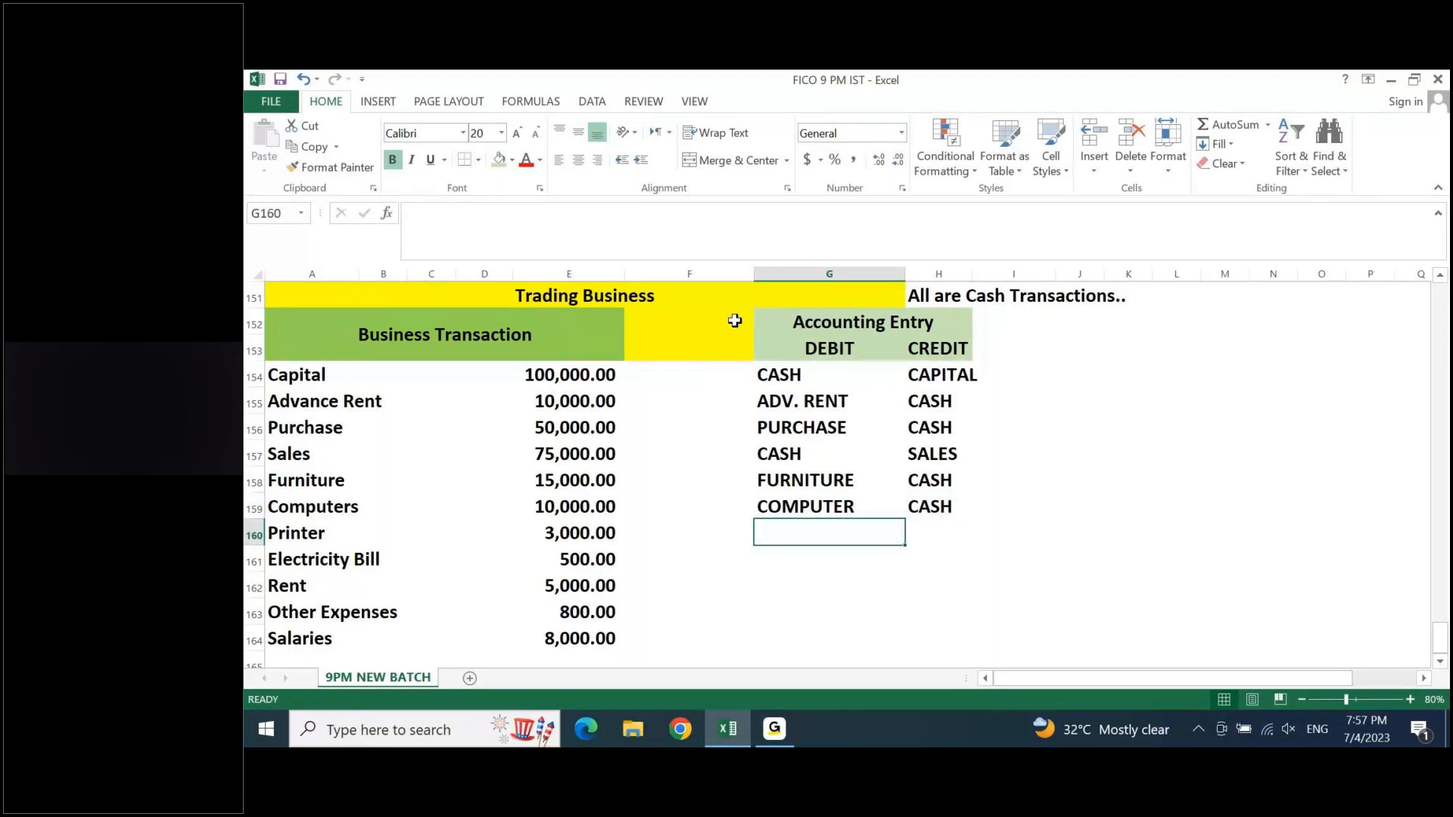
- Record the Printer entry in row 160 with PRINTER as debit and CASH as credit
type("P")
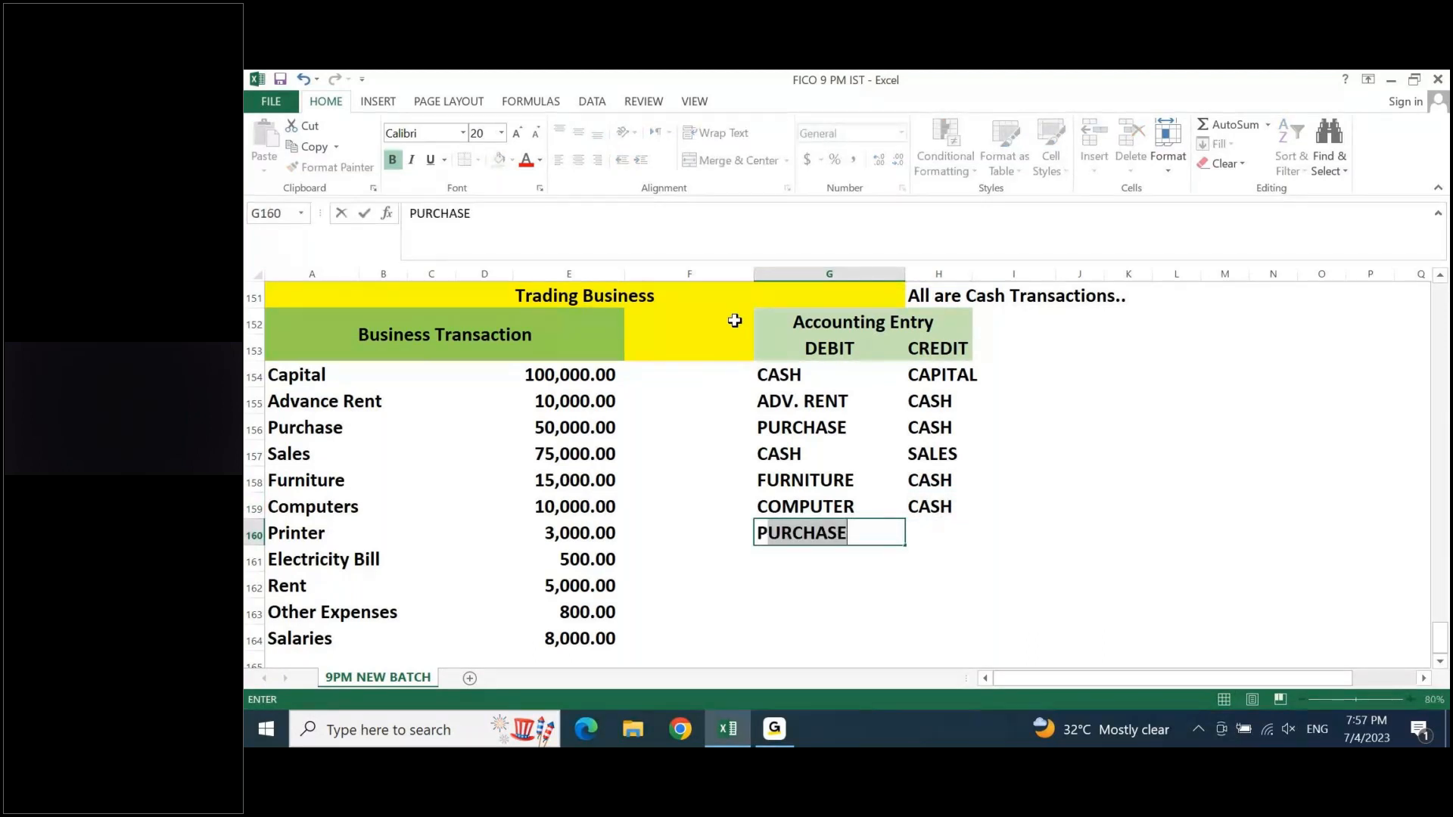
type("RINTE")
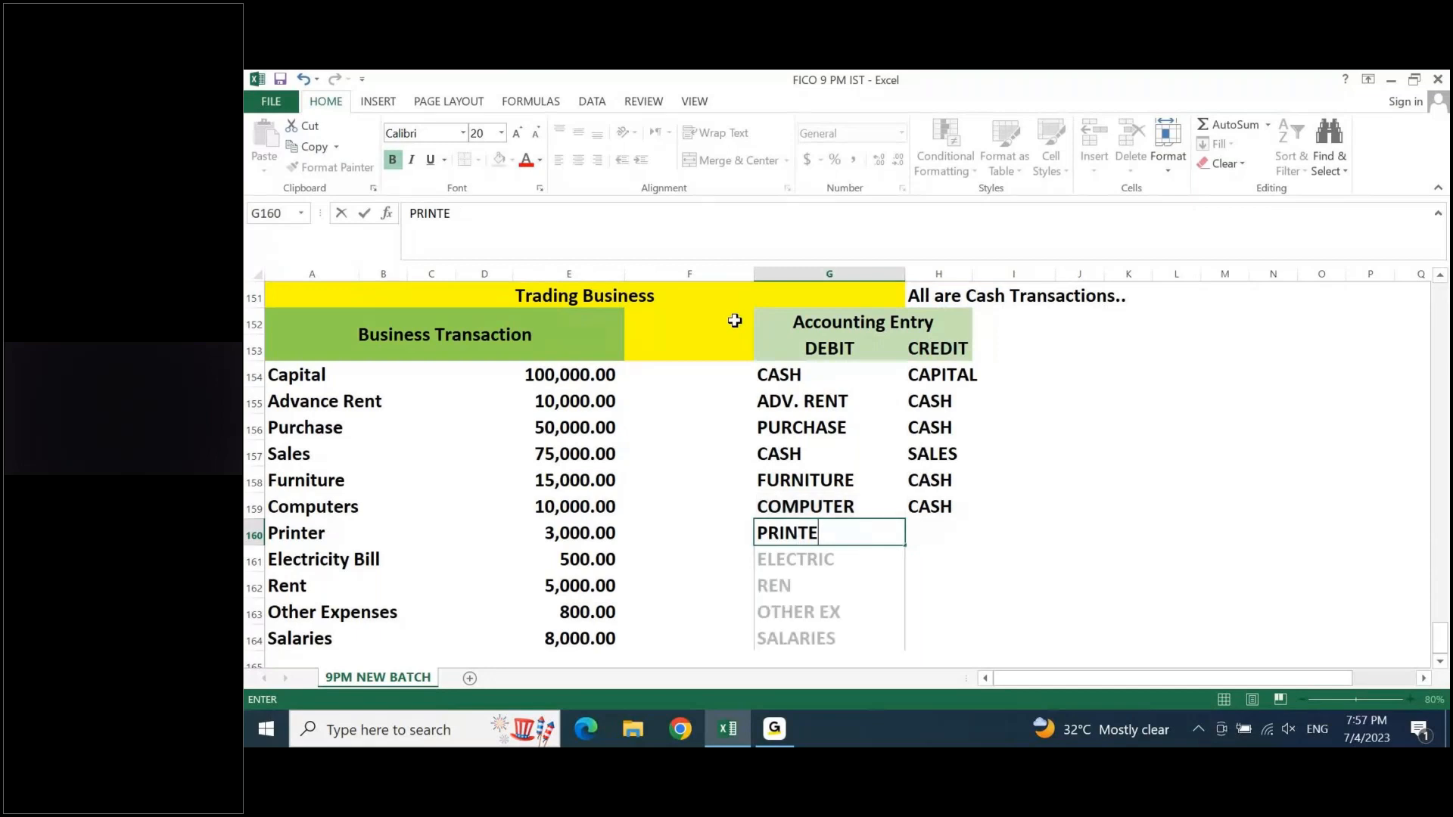
type("R")
key("Return")
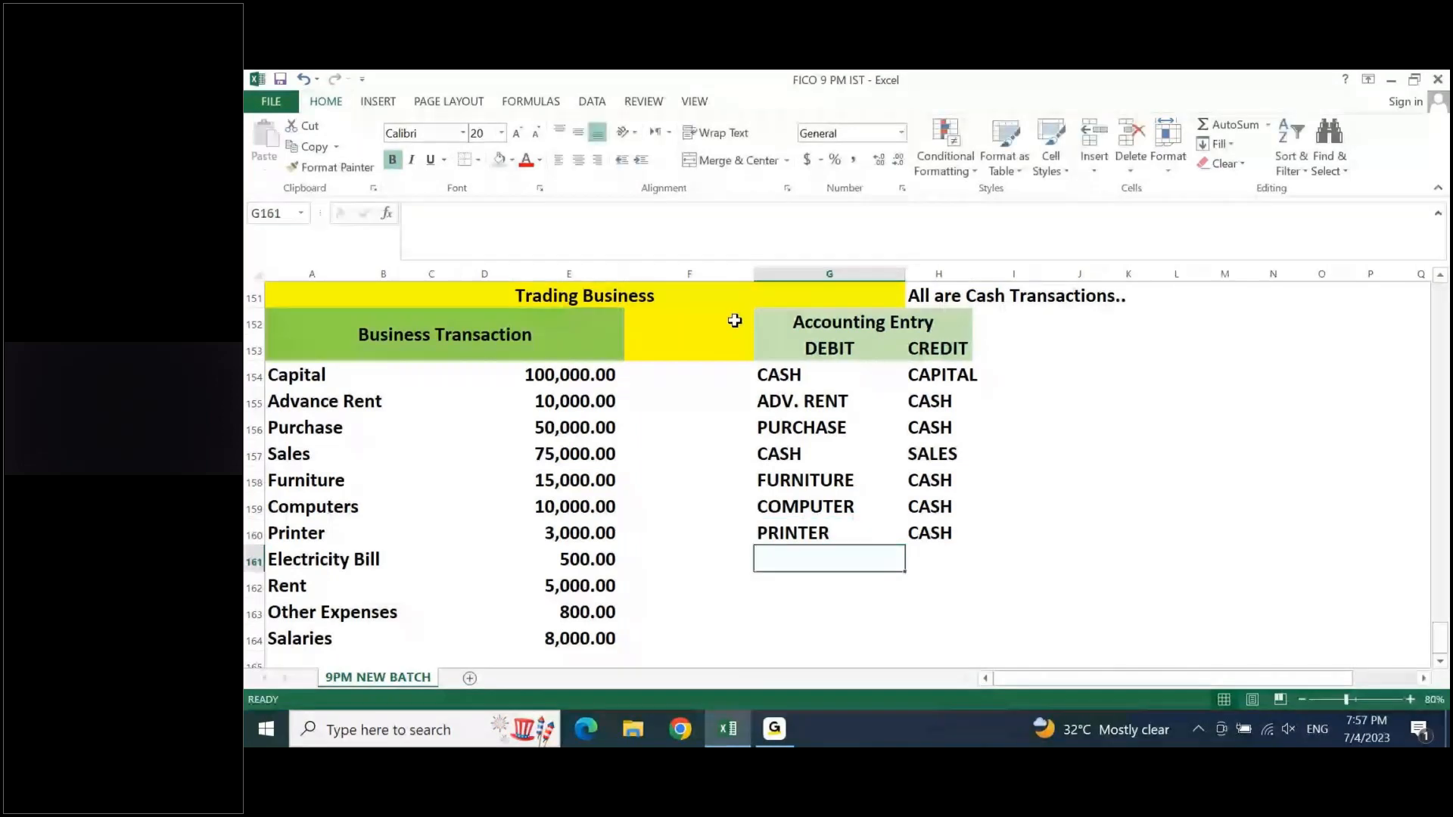
- Record the Electricity Bill entry in row 161 with ELCTRICITY as debit and CASH as credit
type("ELCTRICITY")
key("Tab")
type("CASH")
key("Return")
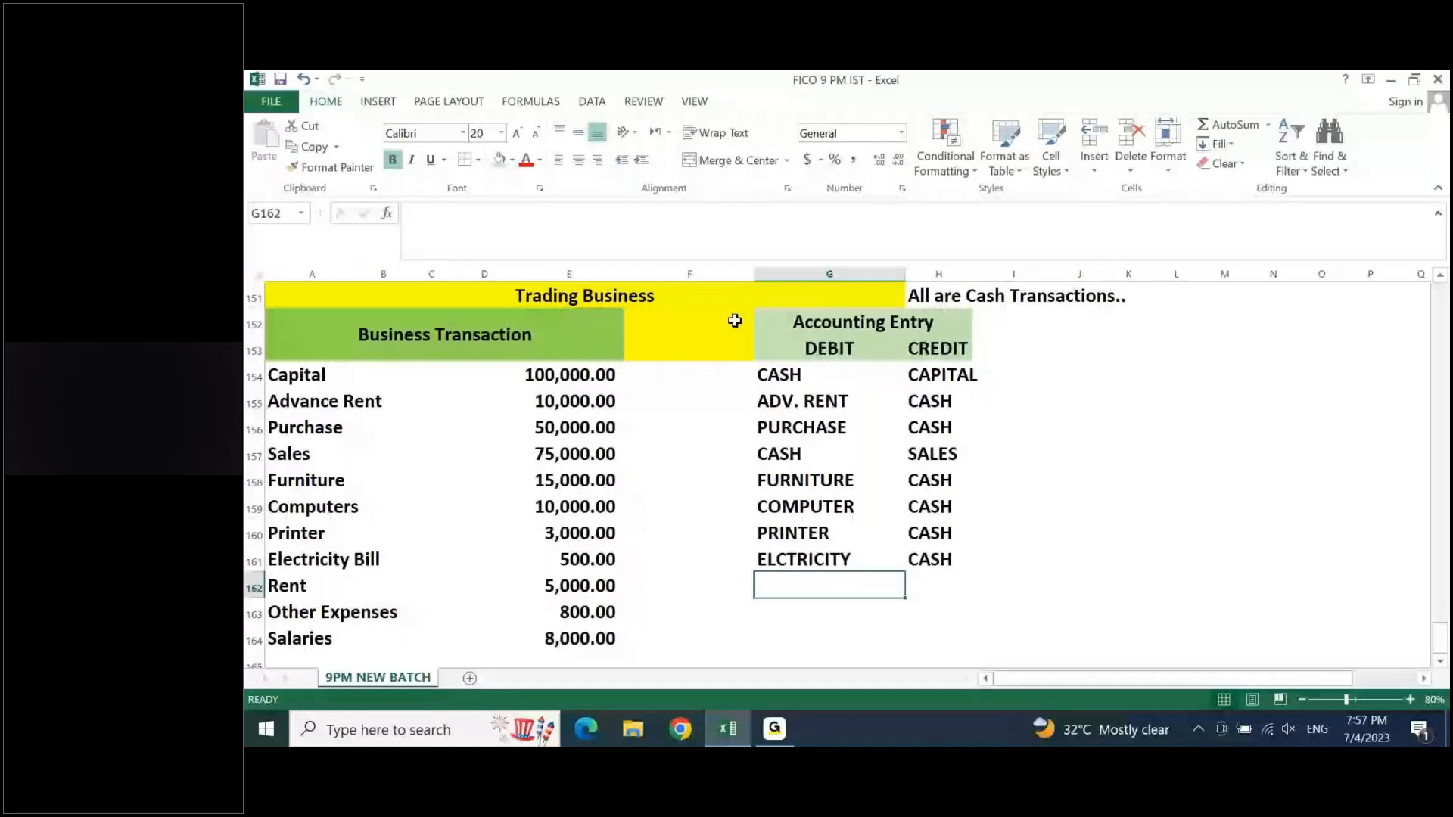
- Record the Rent entry in row 162 with RENT as debit and CASH as credit
type("RET")
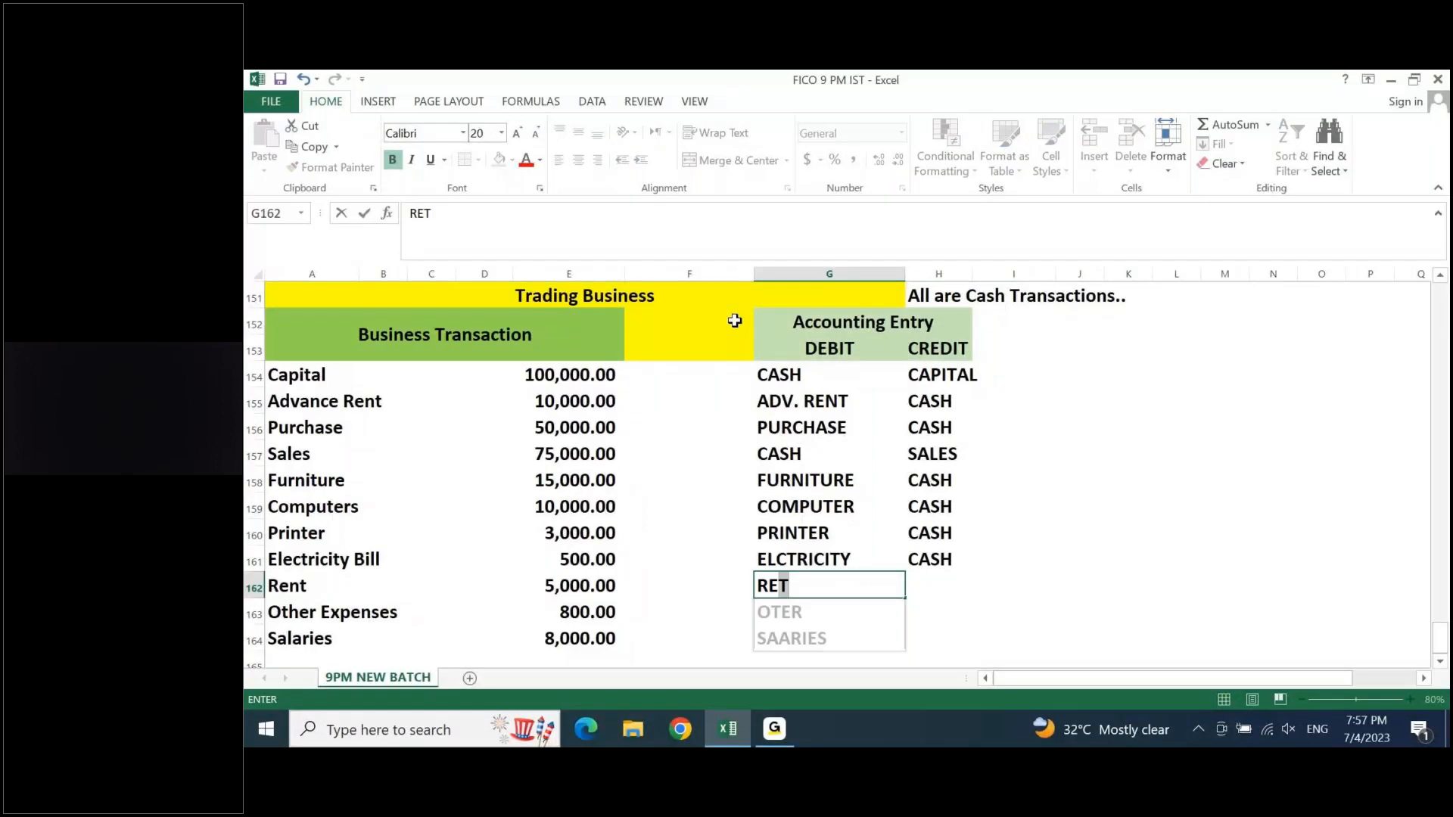
key("BackSpace")
type("NT")
key("Tab")
type("CASH")
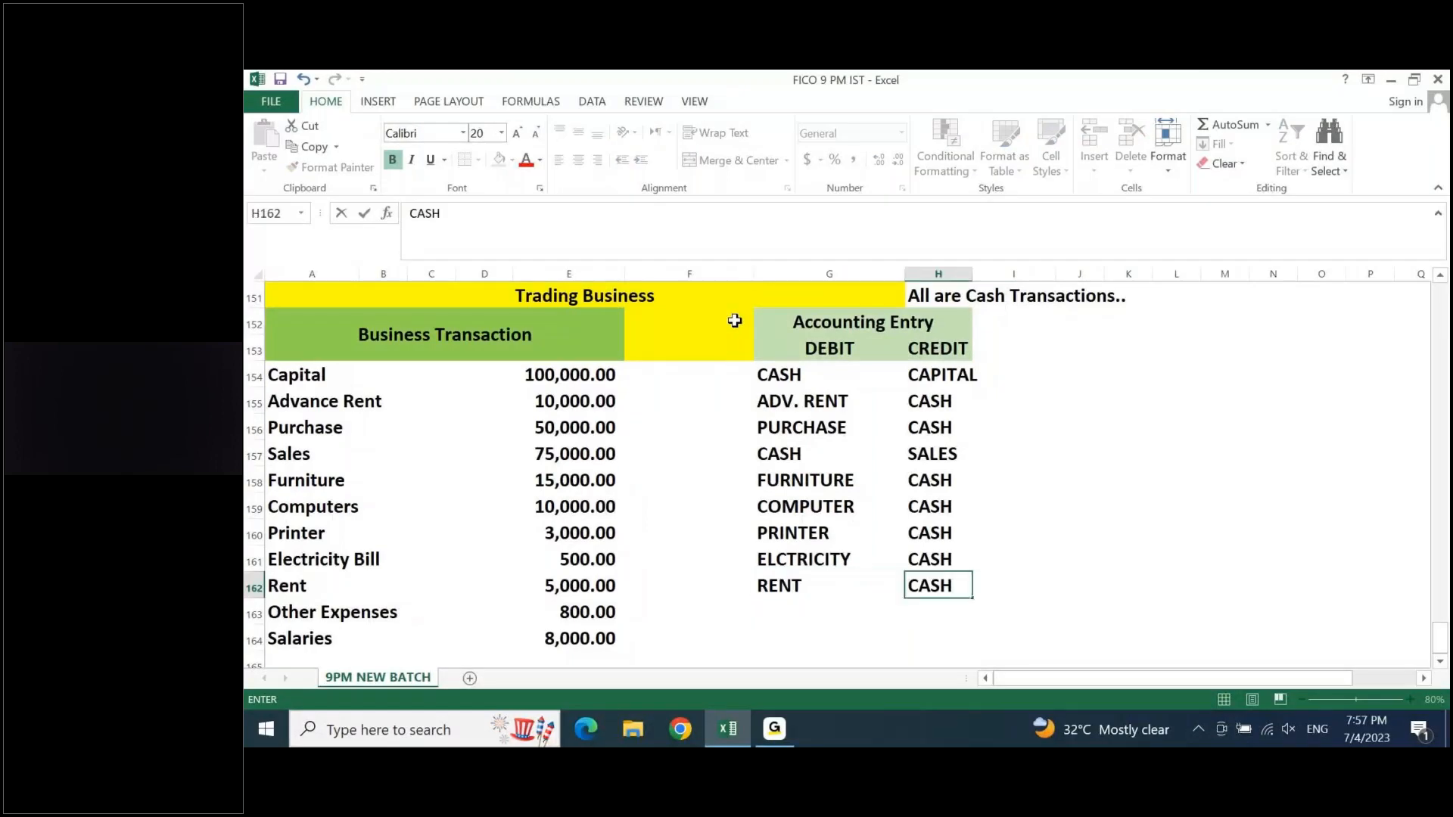
key("Return")
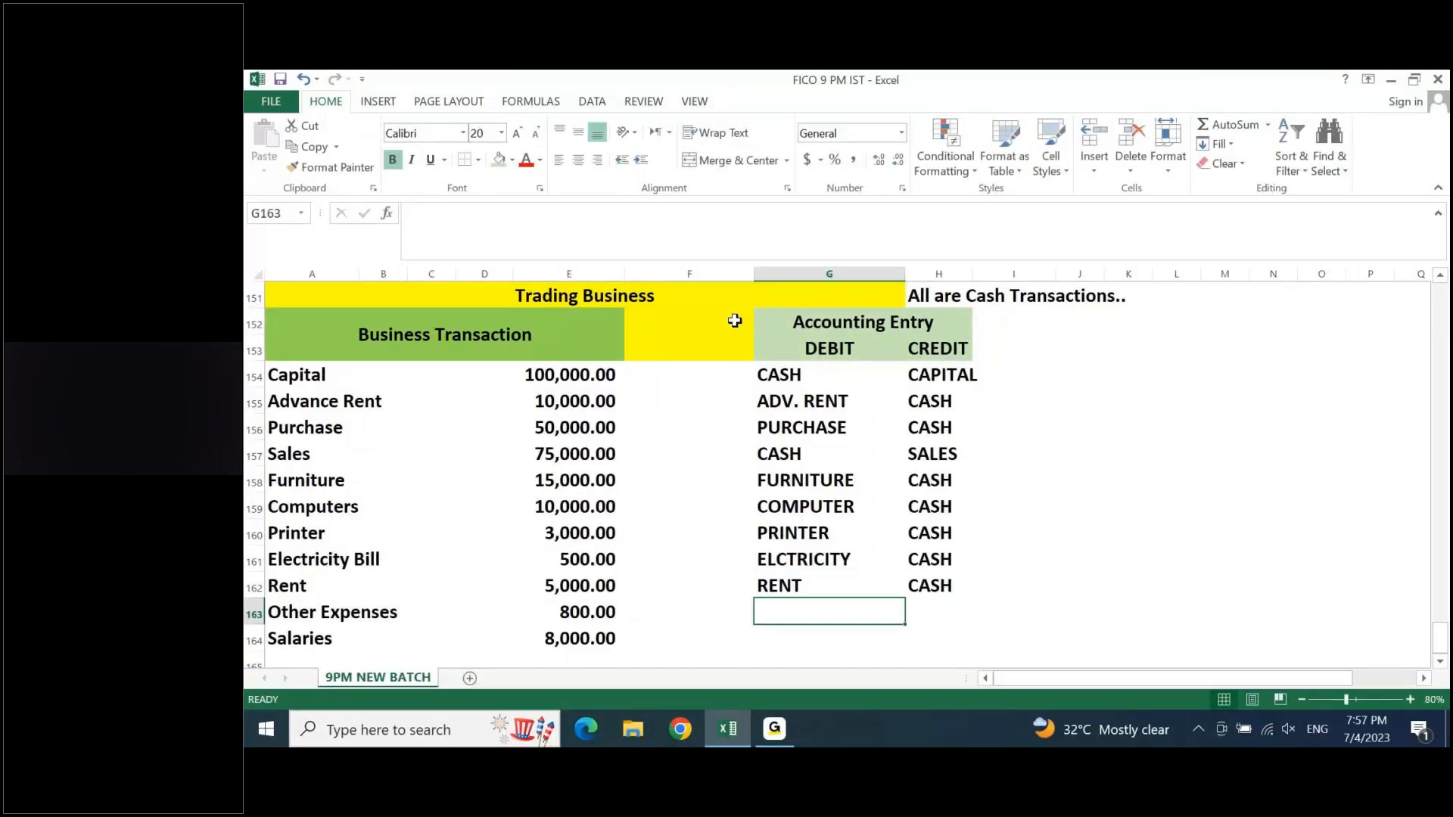
- Record the Other Expenses entry in row 163 with OTHER.EXP as debit and CASH as credit
type("OTT")
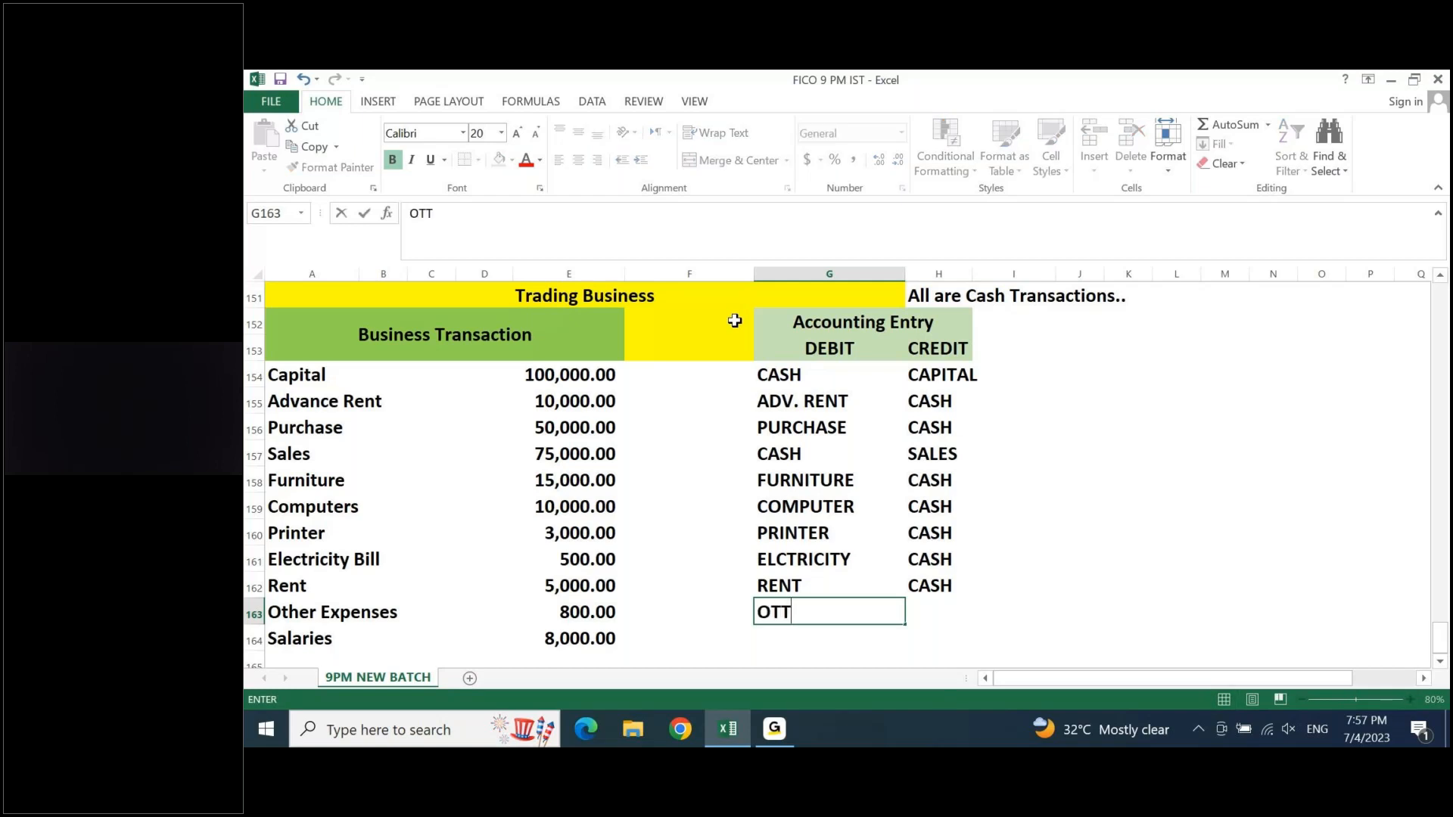
type(".EXP")
key("BackSpace")
key("BackSpace")
key("BackSpace")
key("BackSpace")
key("BackSpace")
type("HER.EXP")
key("ctrl+Return")
key("Tab")
type("CASH")
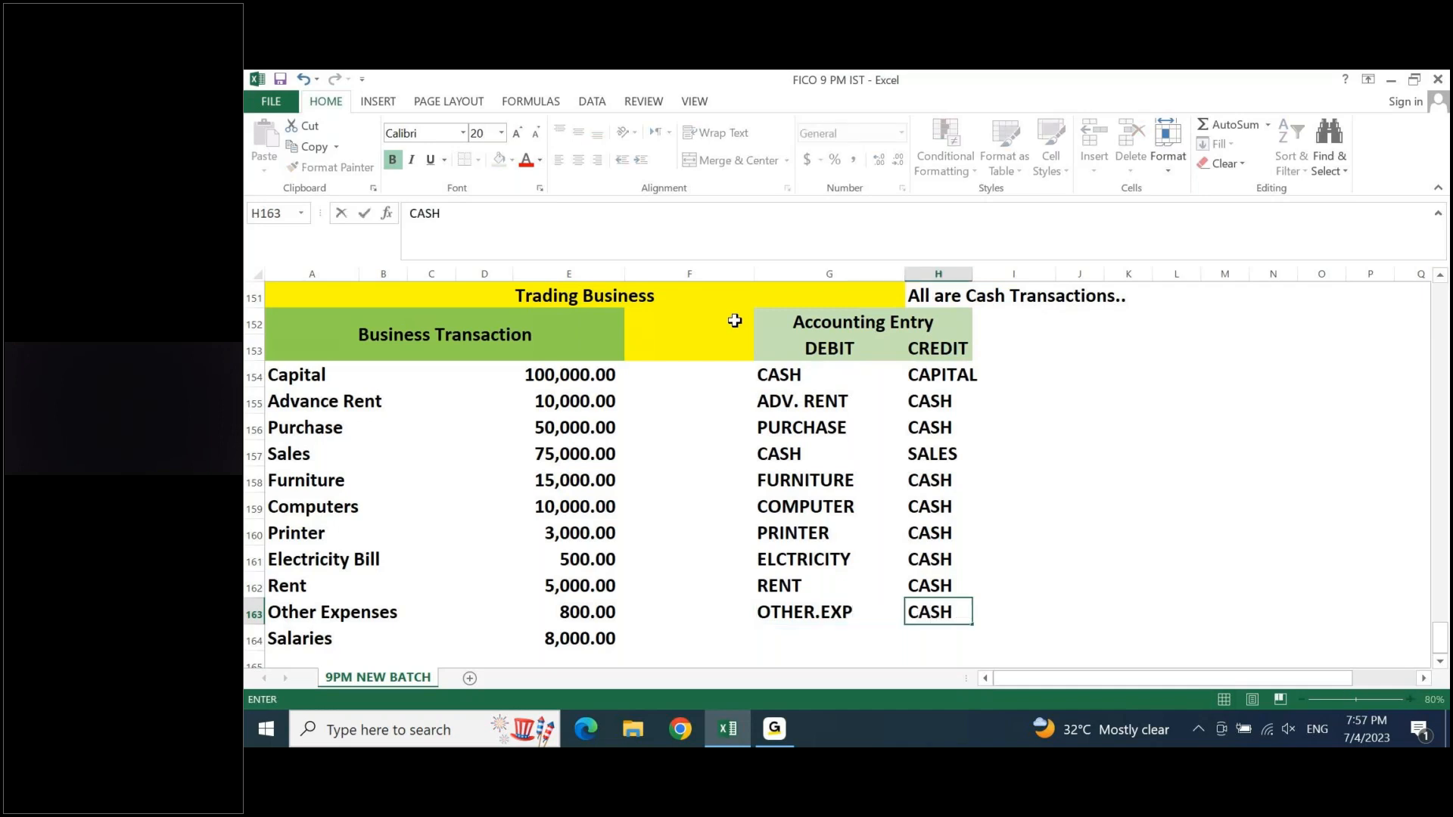
key("Return")
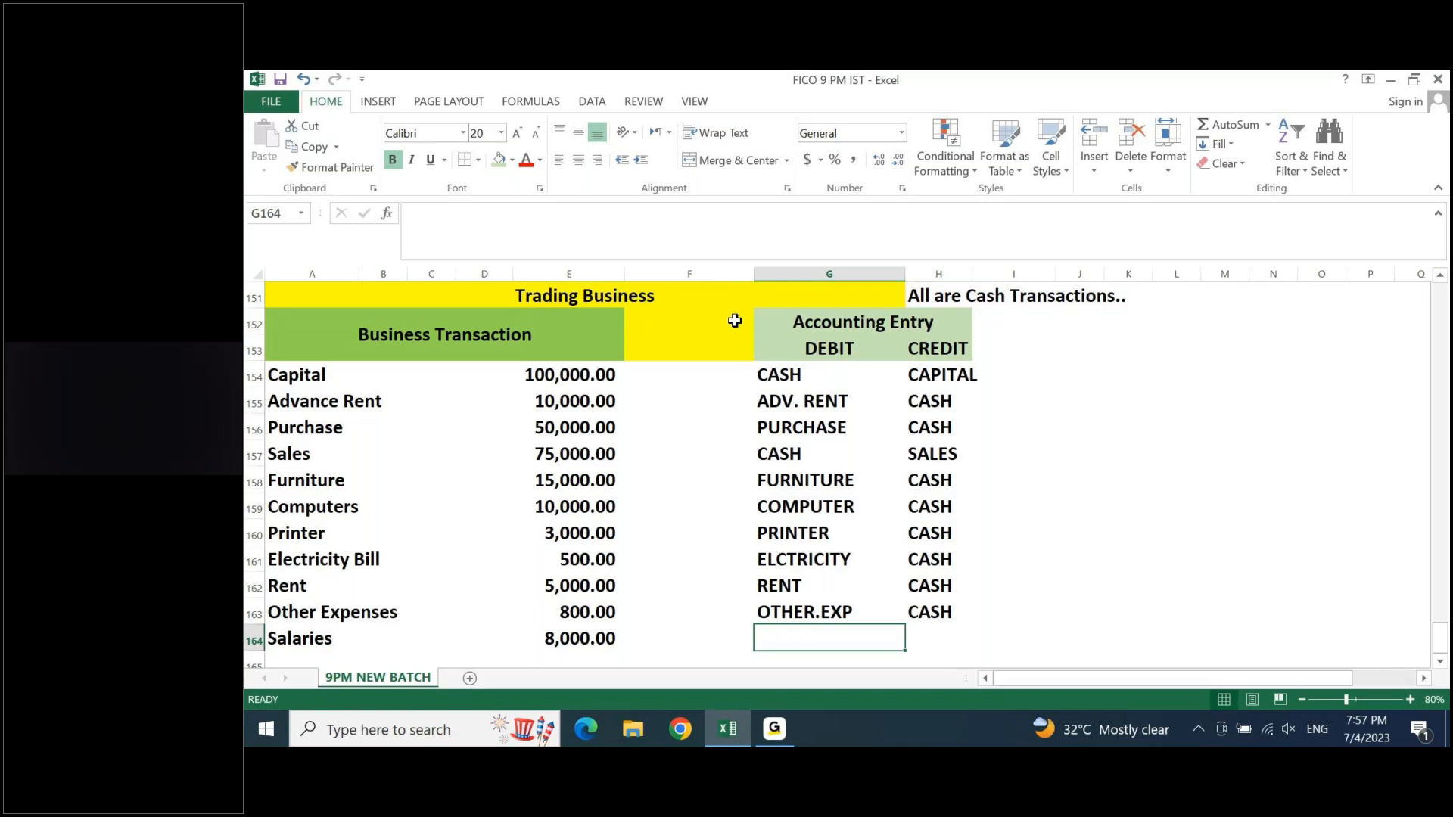
- Record the Salaries entry in row 164 with SALARIES as debit and CASH filled from the cell above as credit
type("SALAR")
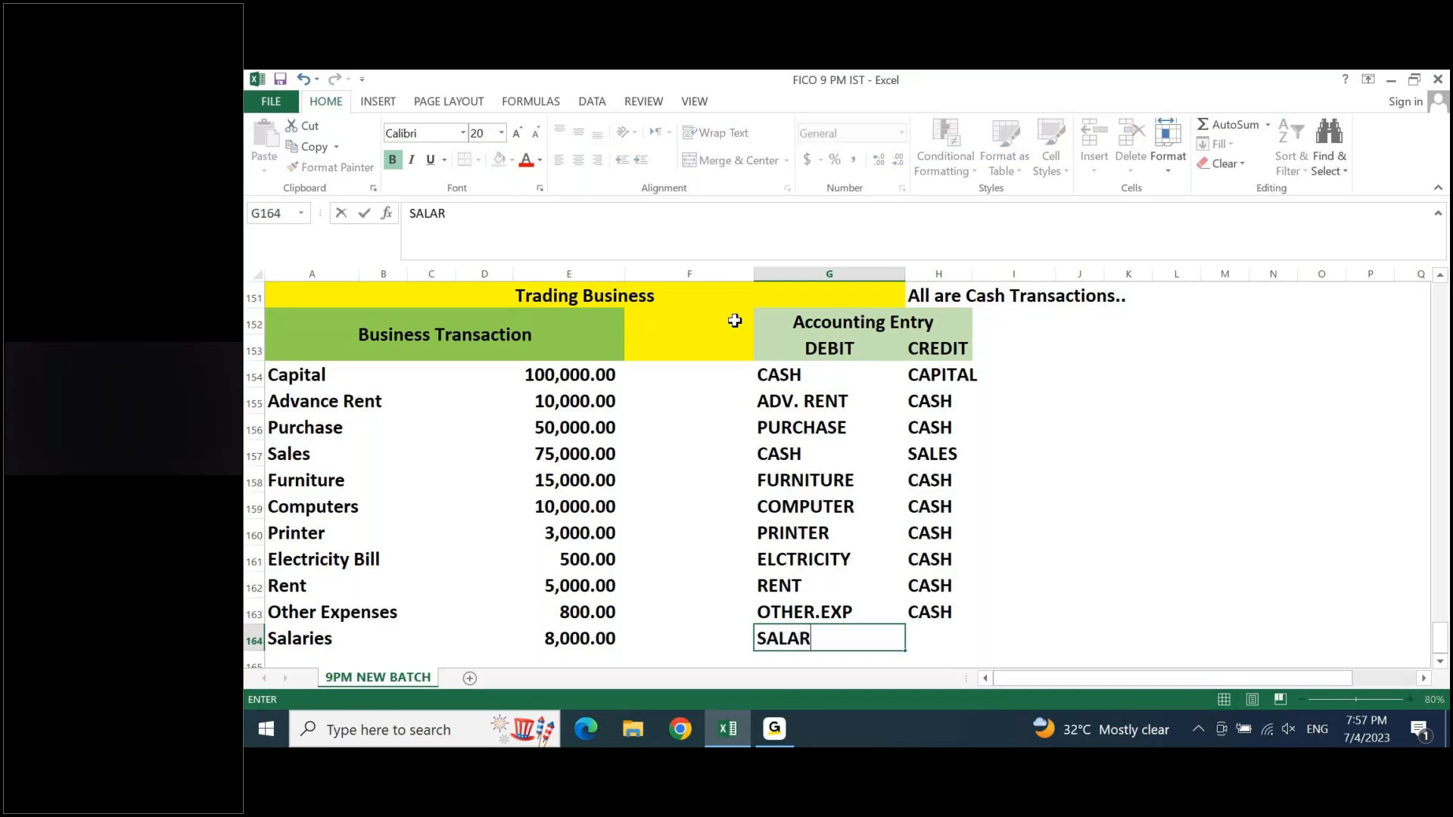
type("IES")
key("Tab")
type("C")
key("Escape")
key("ctrl+d")
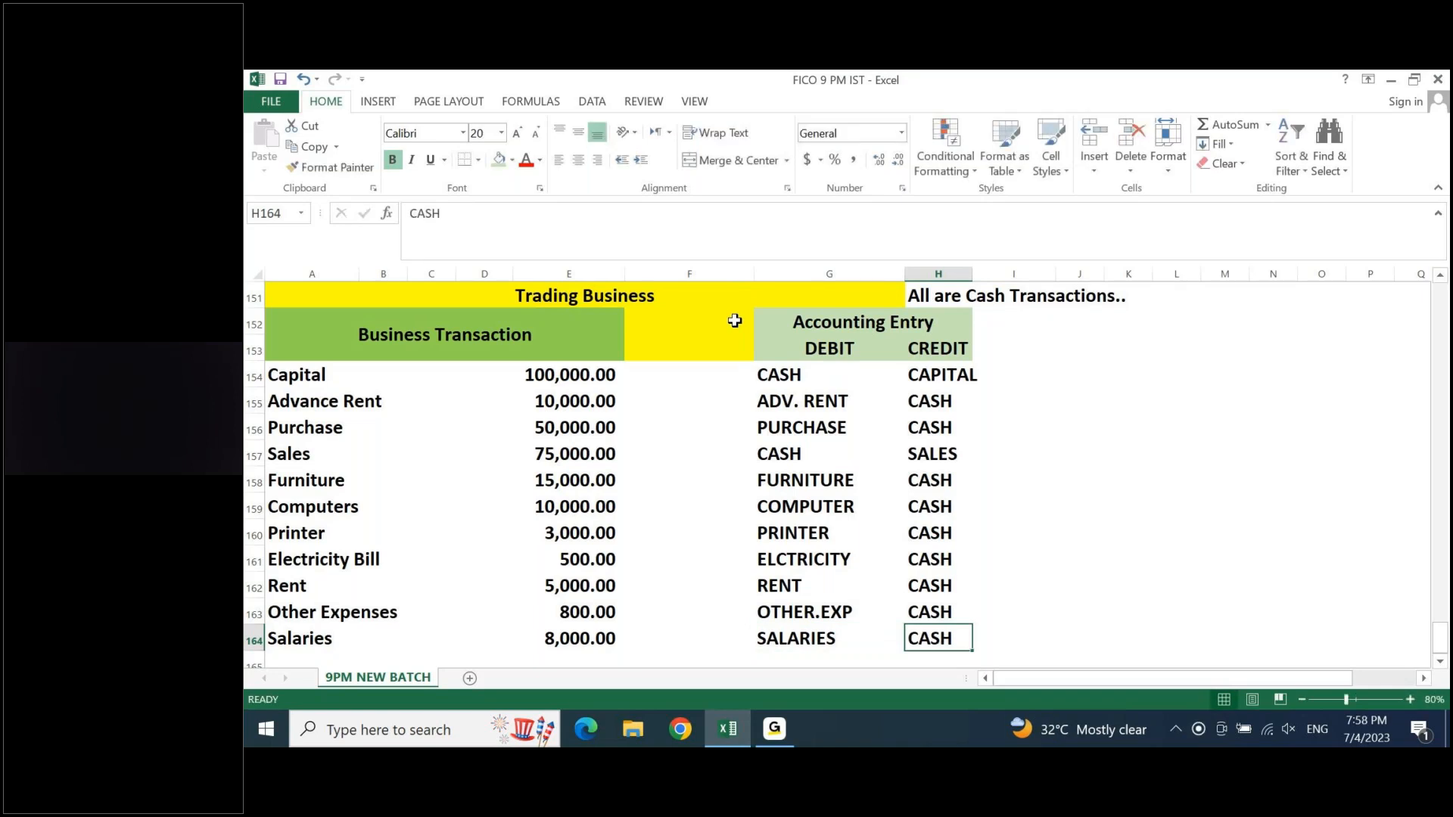
key("Return")
- Review the Trading Business table's headings, the cash transactions note and the debit and credit accounts of the Capital entry
key("ctrl+Up")
key("ctrl+Up")
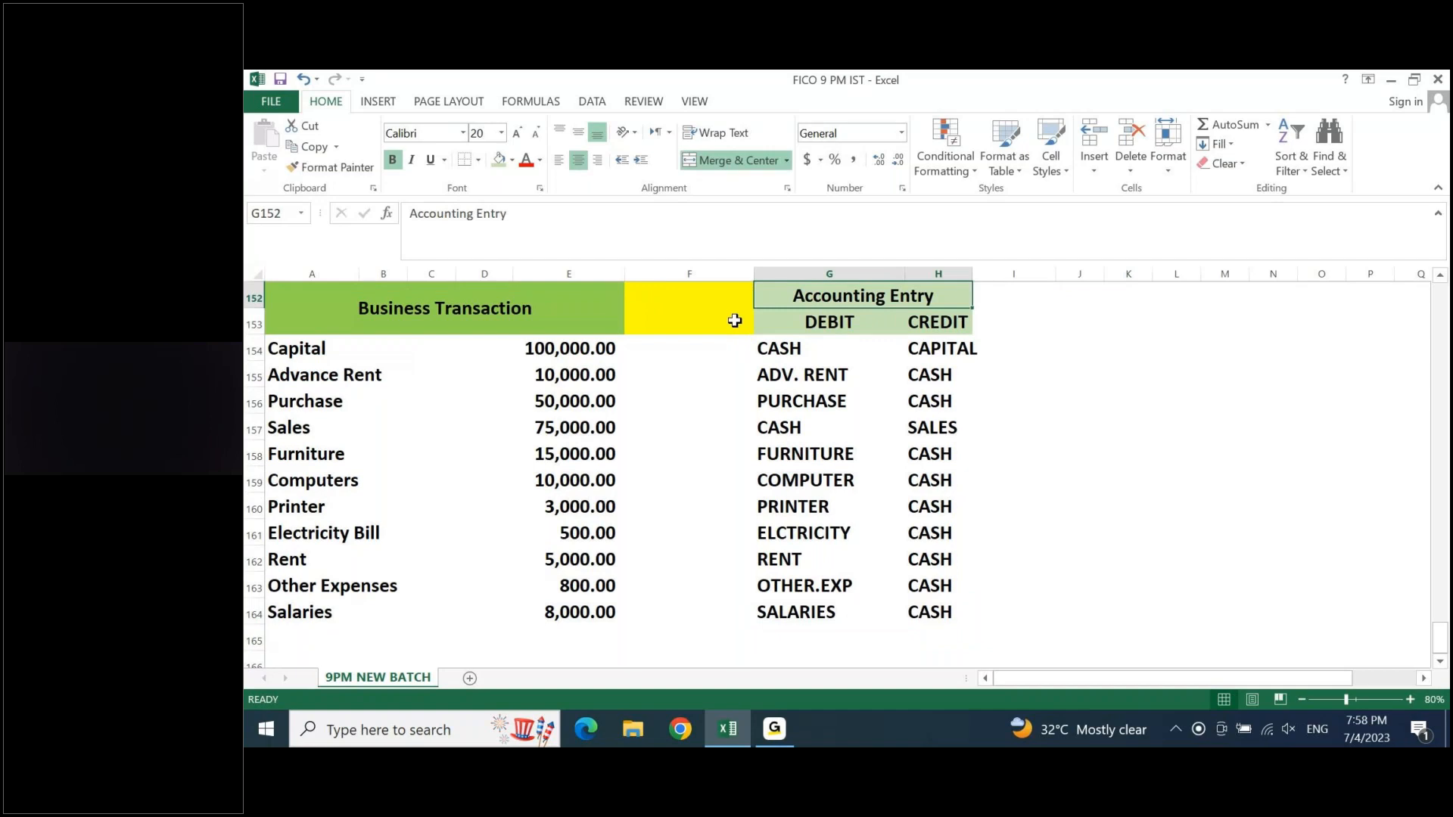
key("Up")
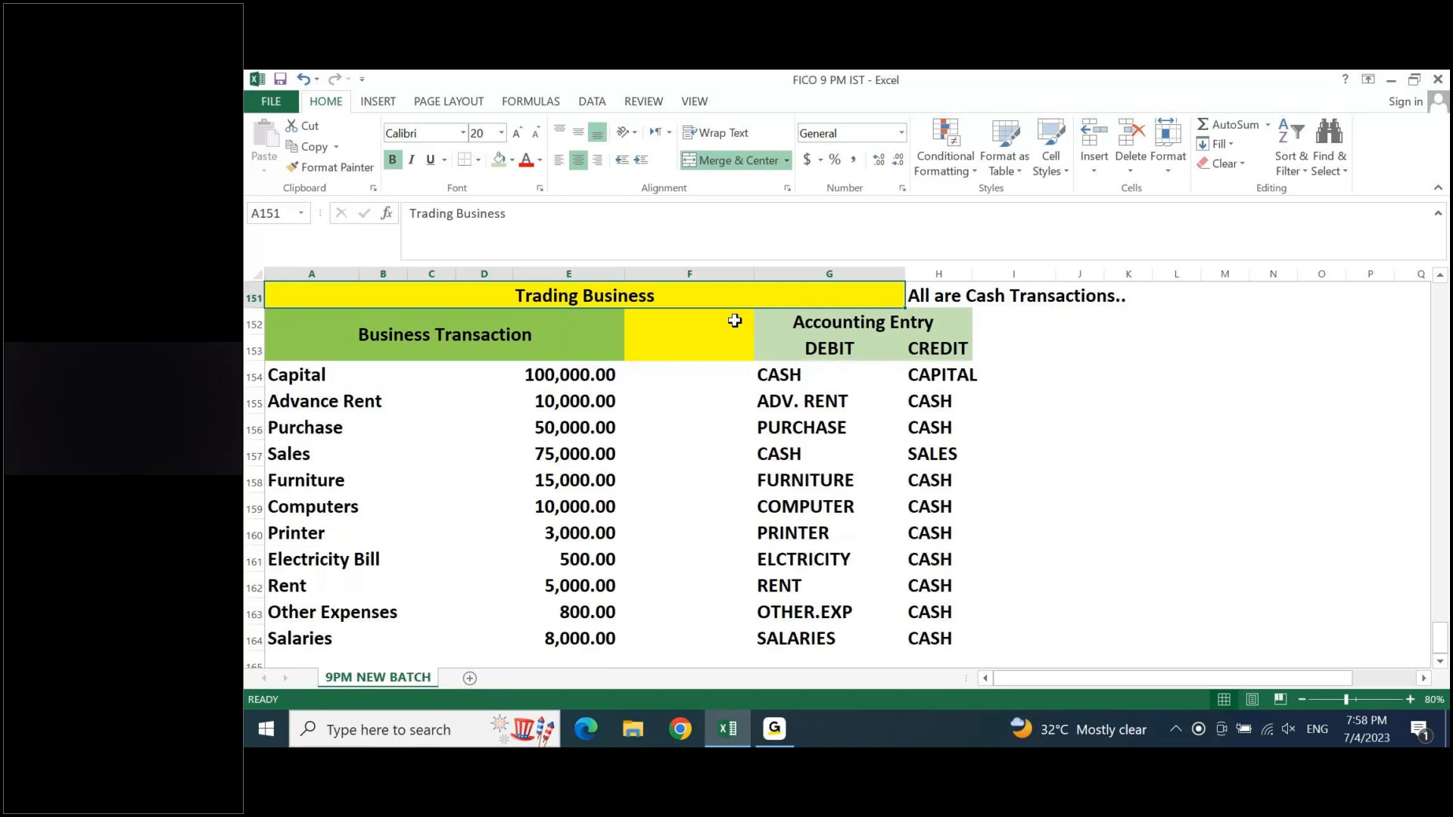
key("Right")
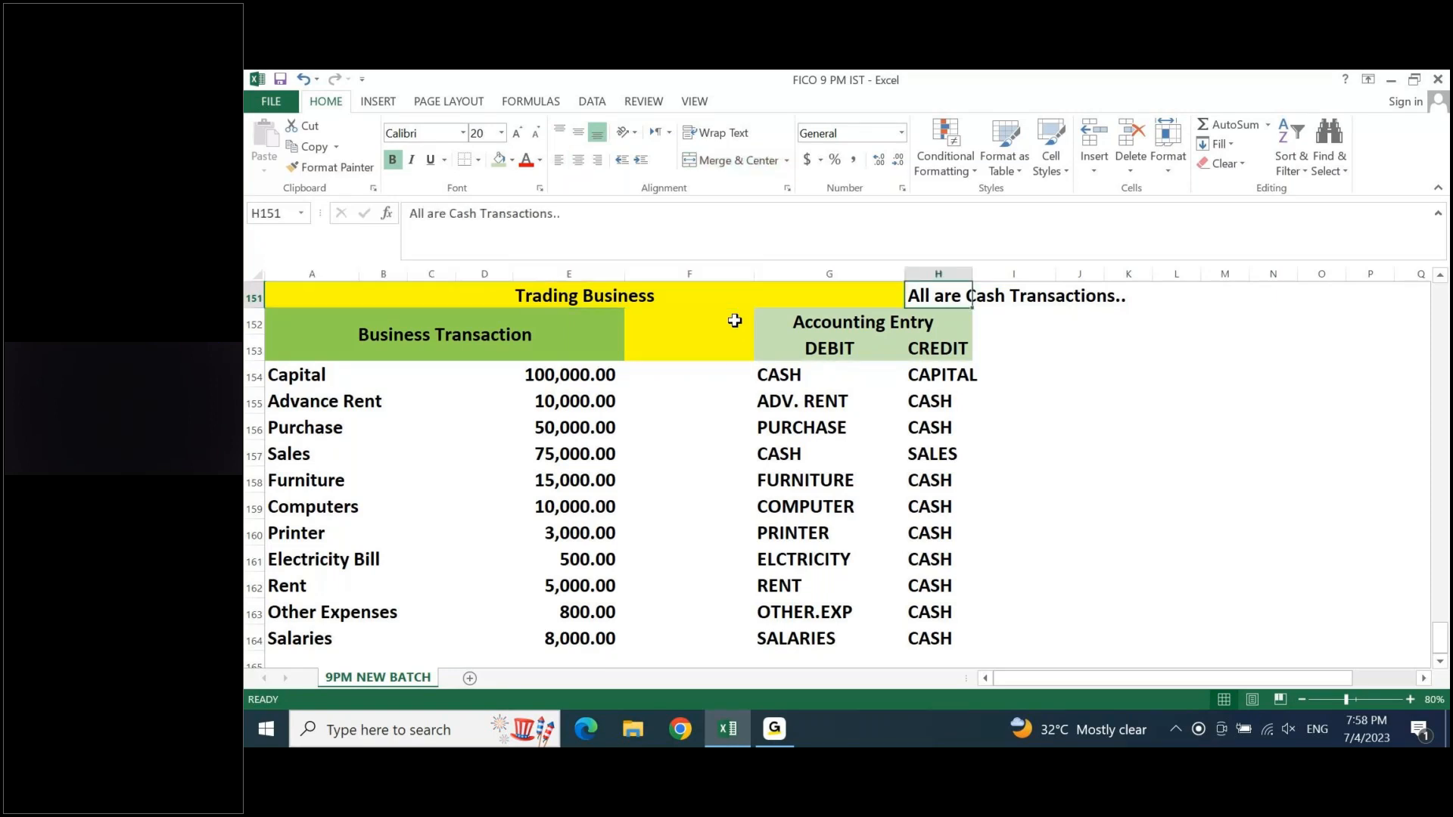
key("Down")
key("Left")
key("Down")
key("Right")
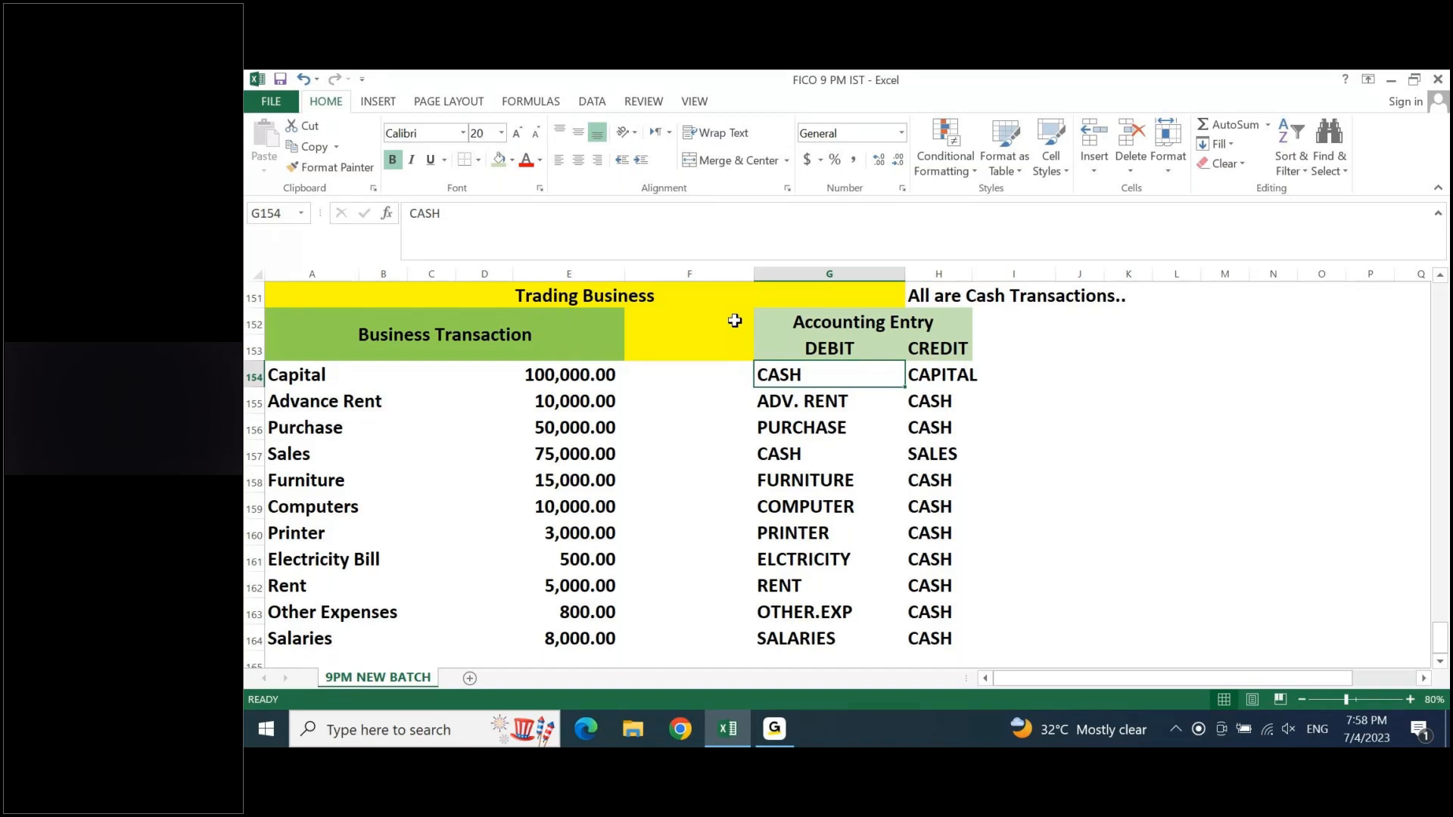
key("Right")
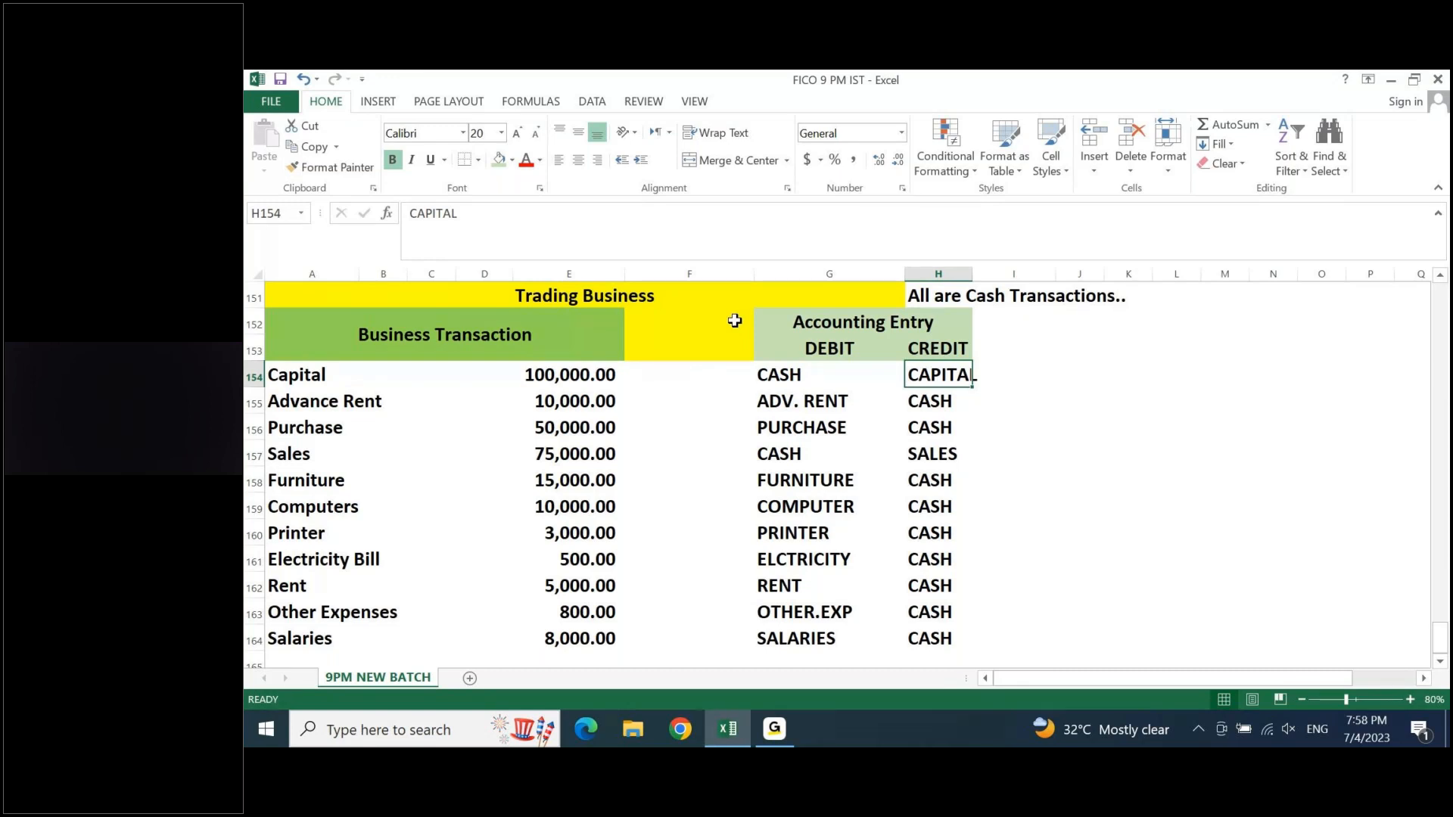
key("Up")
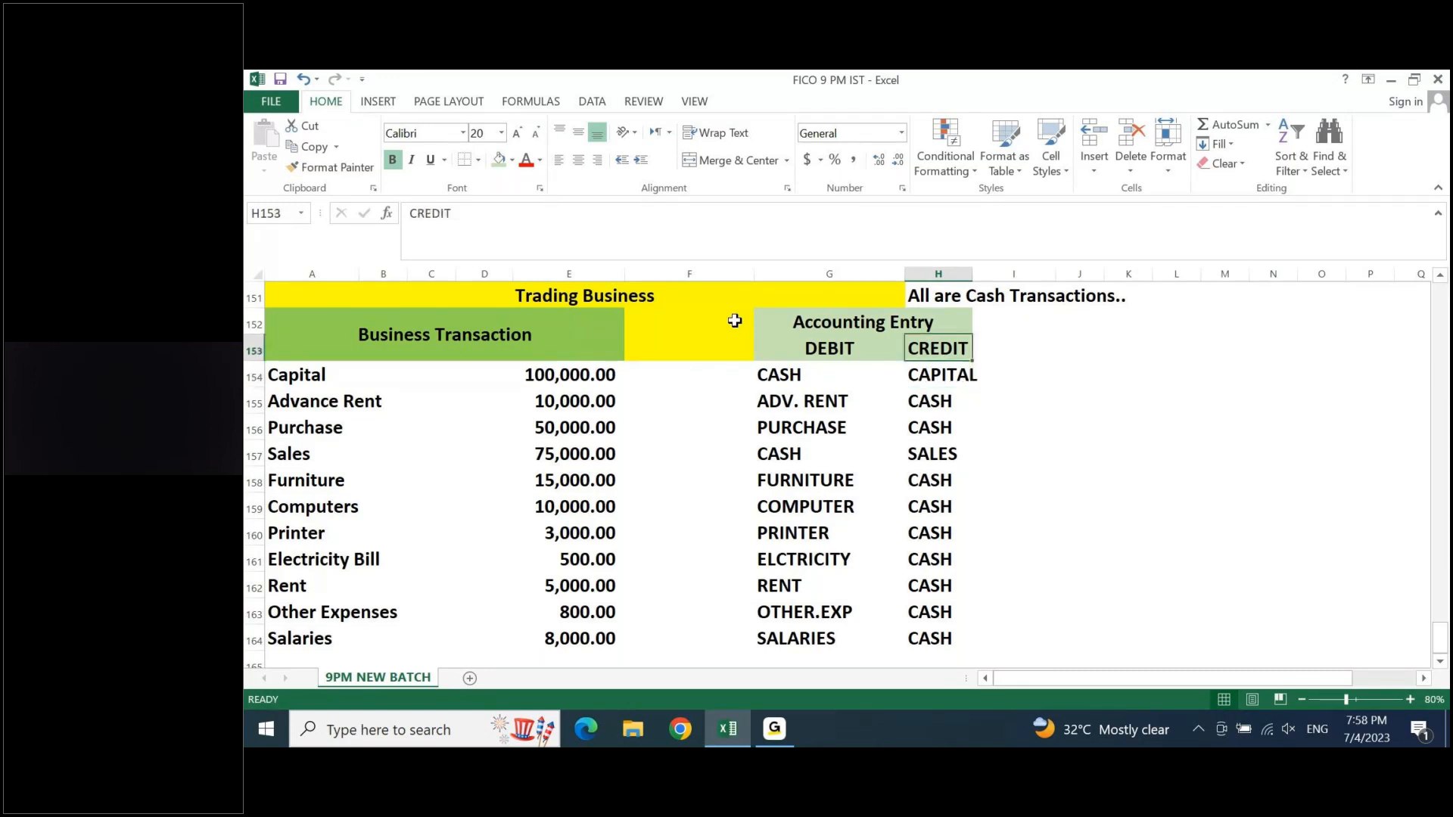
key("Left")
key("Up")
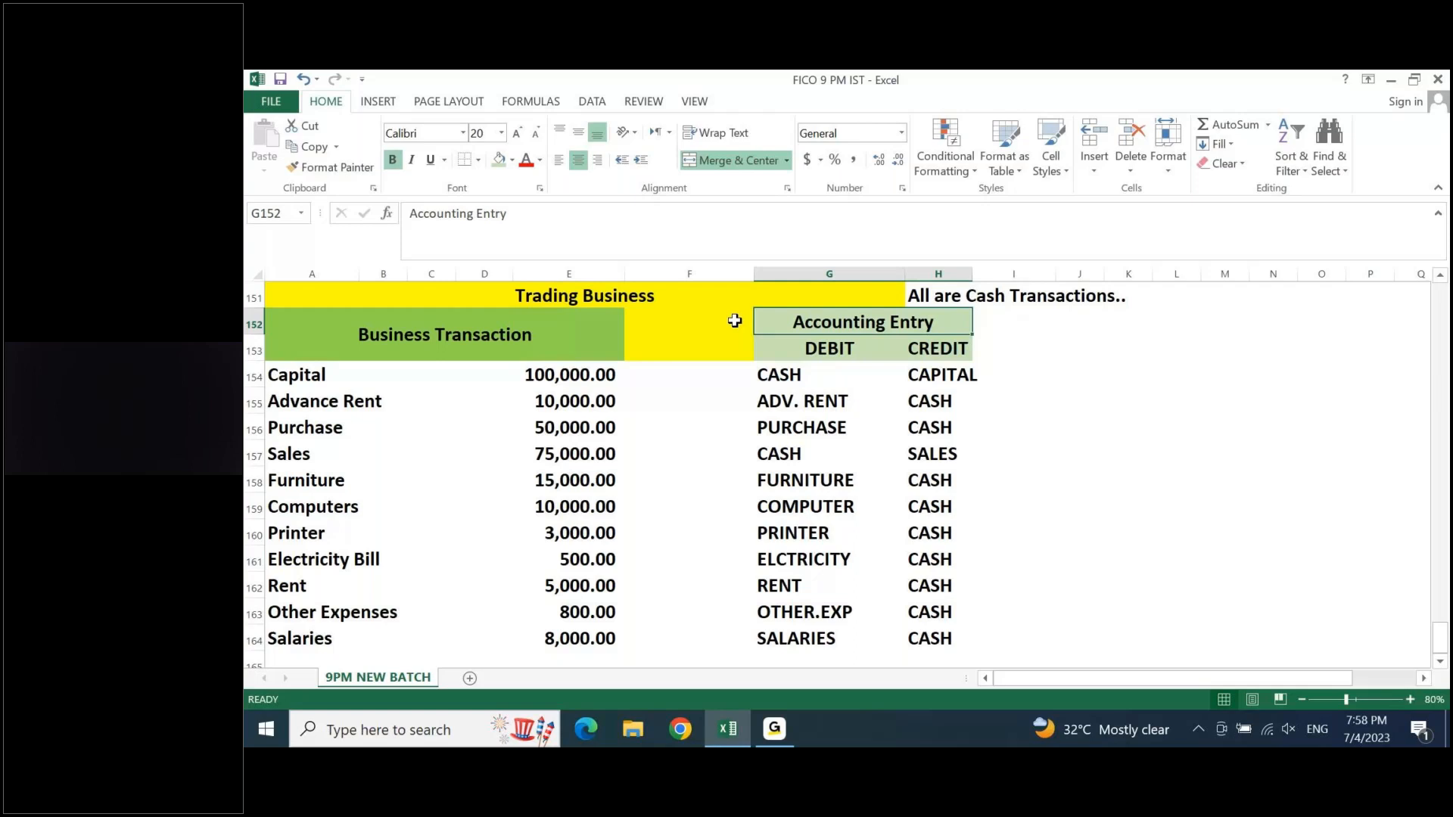
- Enter the heading LEDGER ACCOUNTS in cell K152, beside the Accounting Entry table
key("Right")
key("Right")
key("Right")
type("LEDGE")
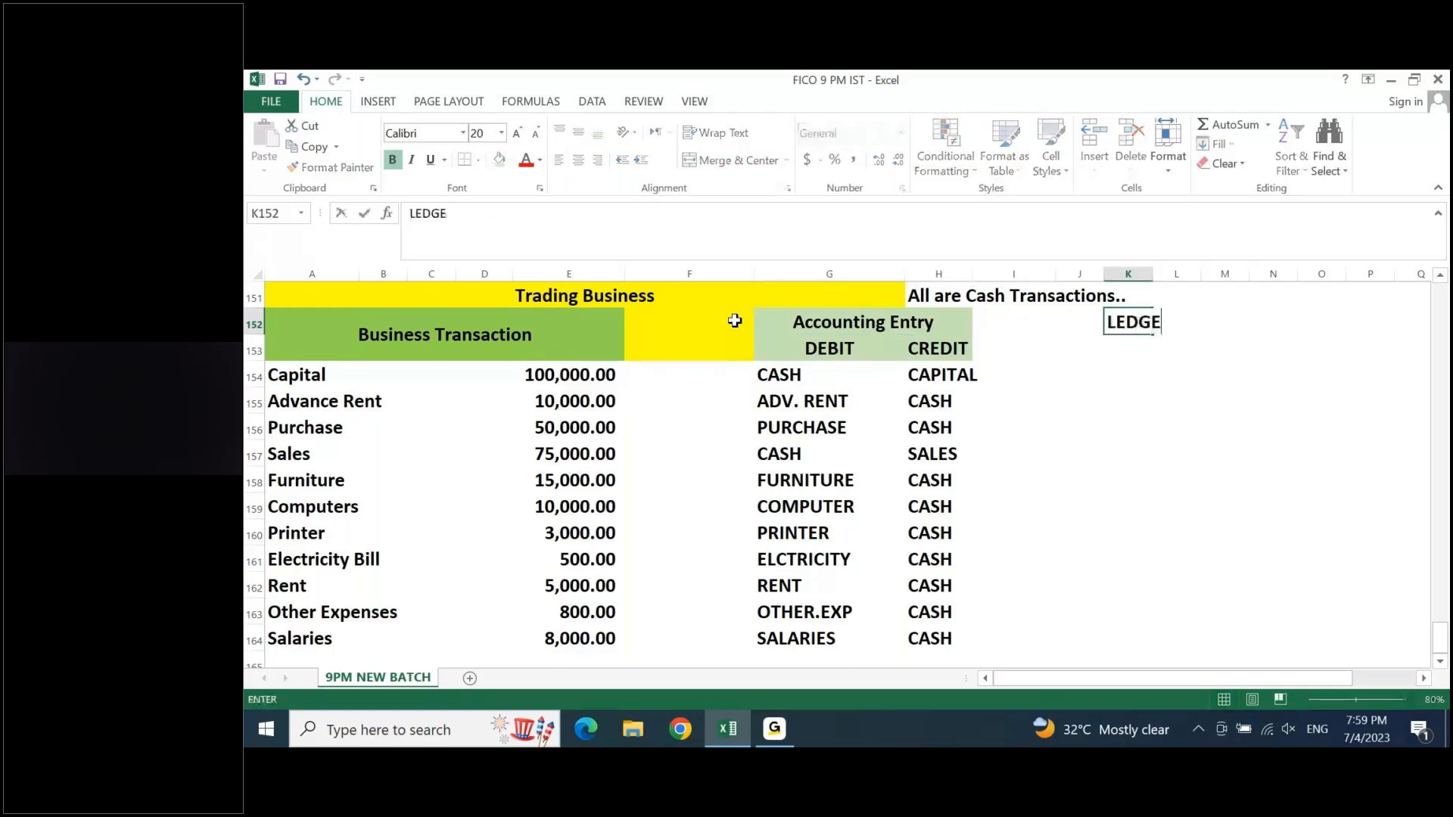
type("R ACCO")
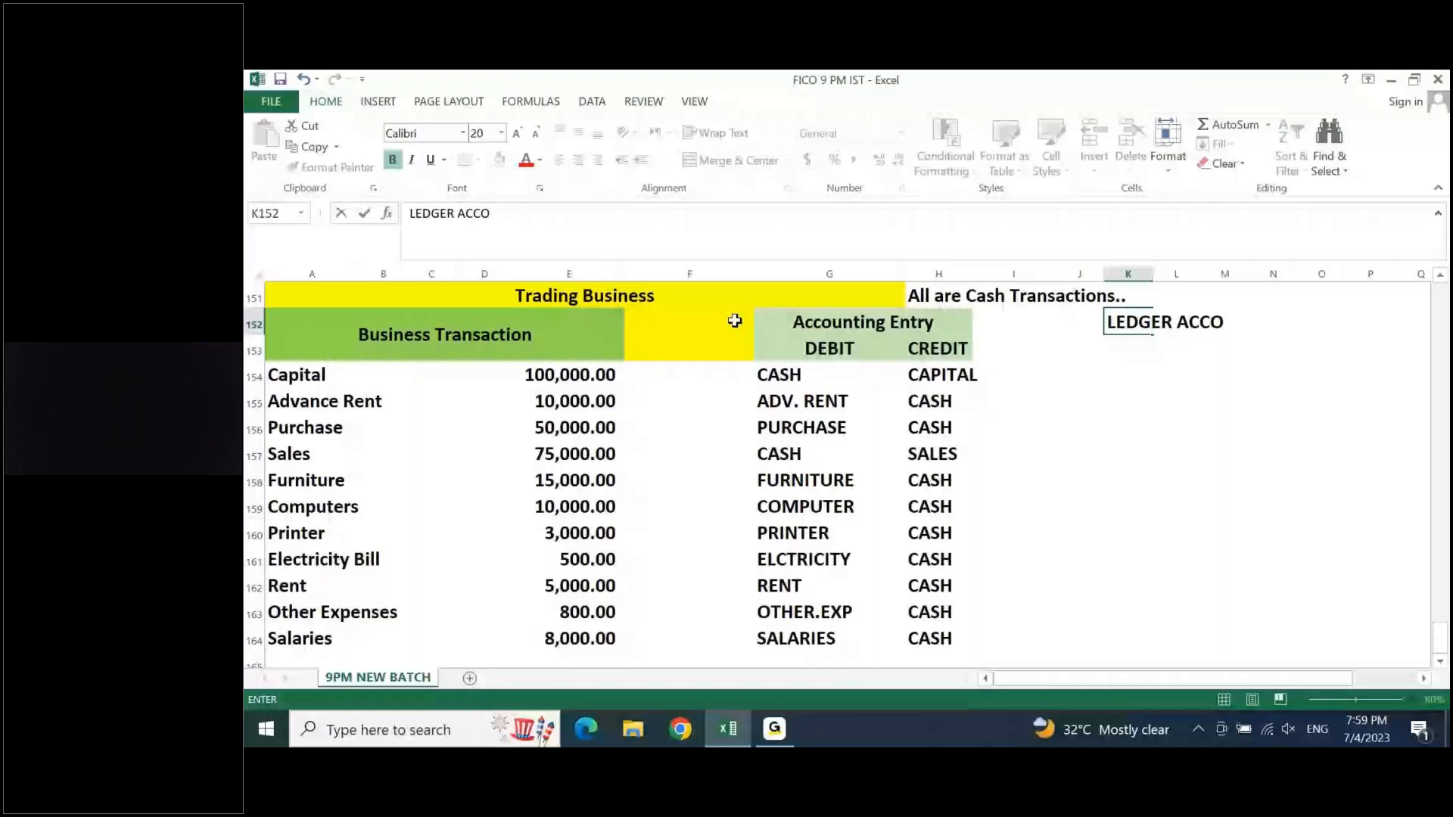
type("UNTS")
key("Return")
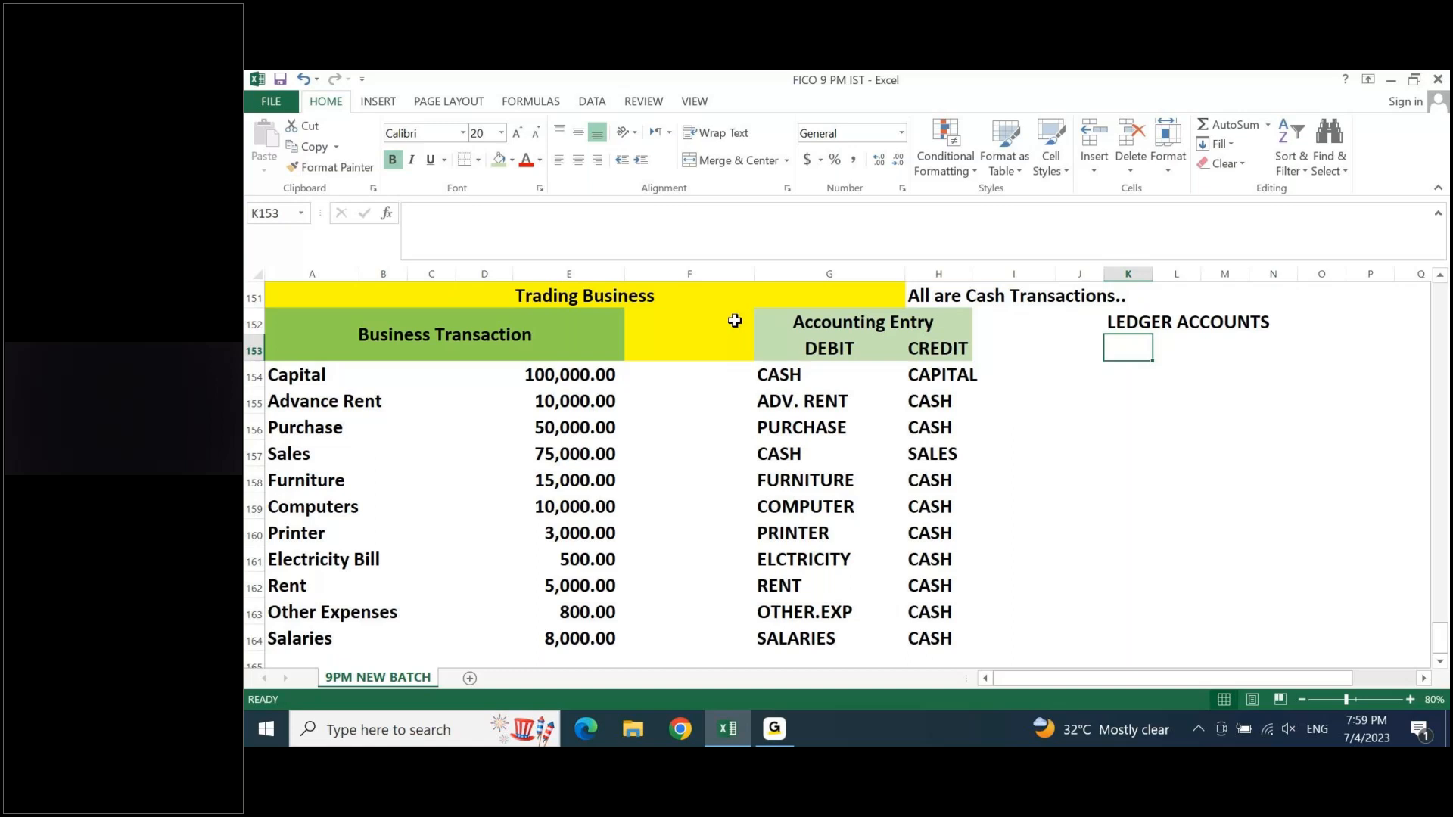
- Shade the LEDGER ACCOUNTS heading across K152:N152 with the light green fill
key("Up")
key("shift+Right")
key("shift+Right")
key("shift+Right")
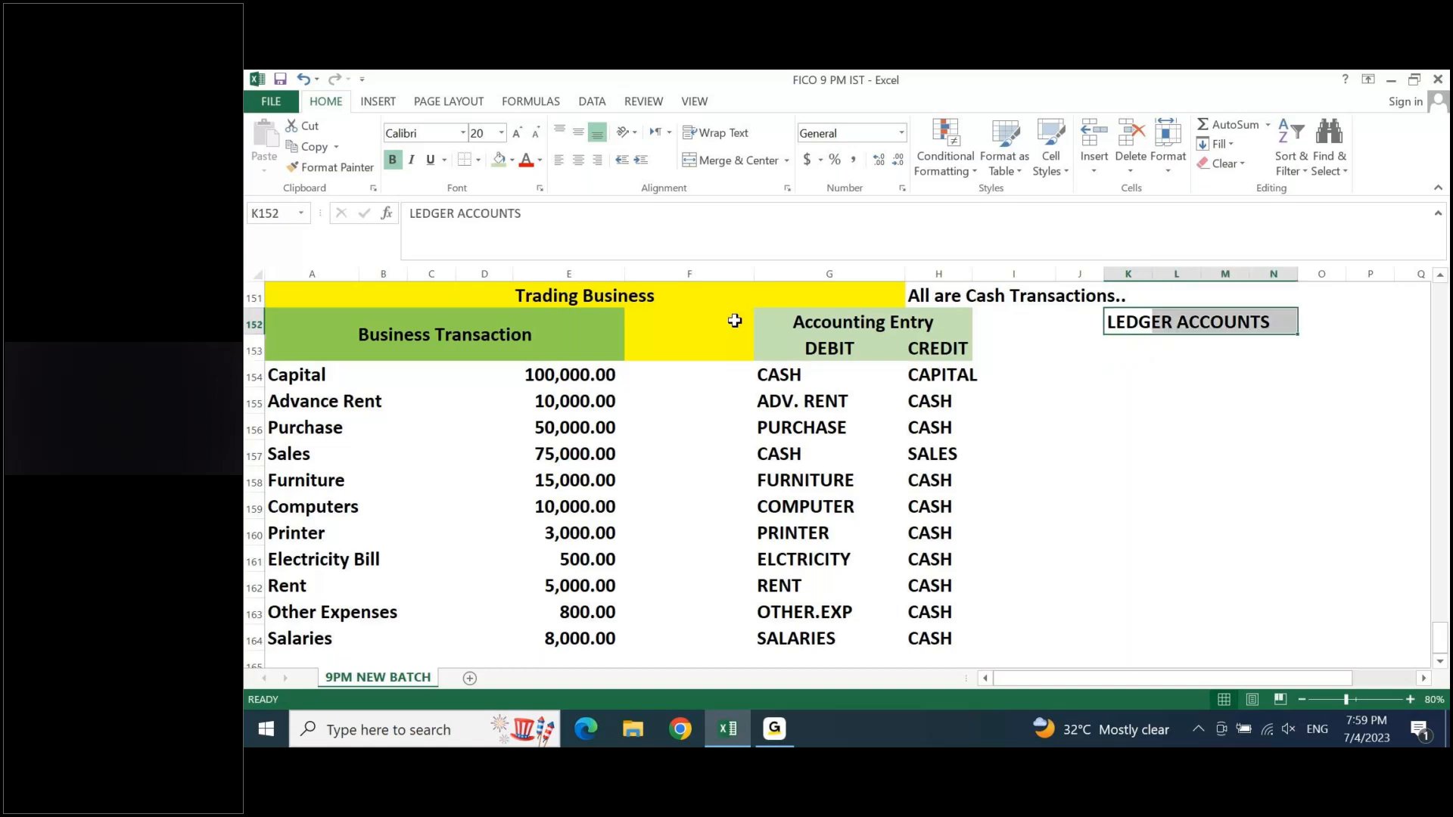
left_click(500, 162)
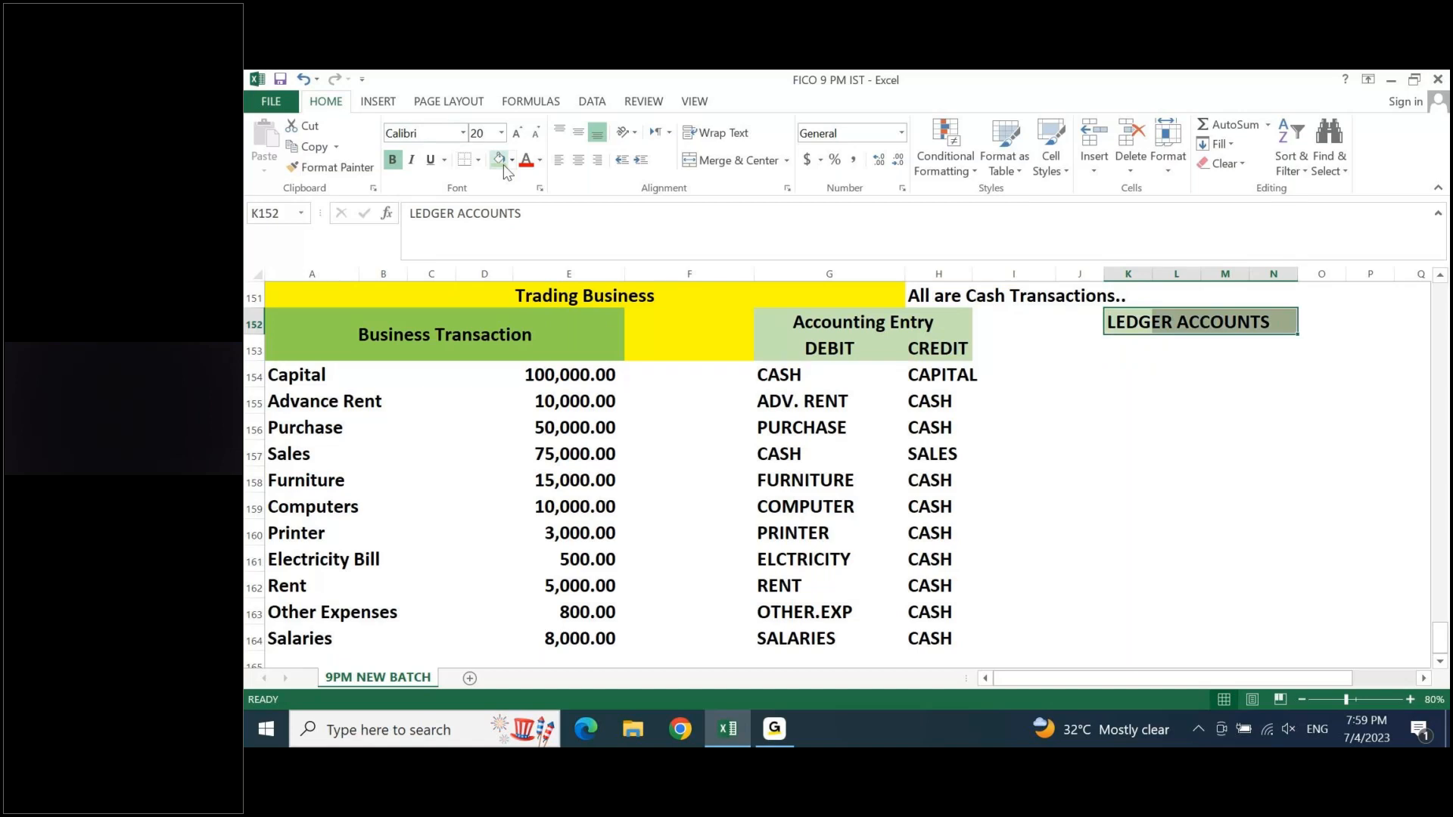
key("Down")
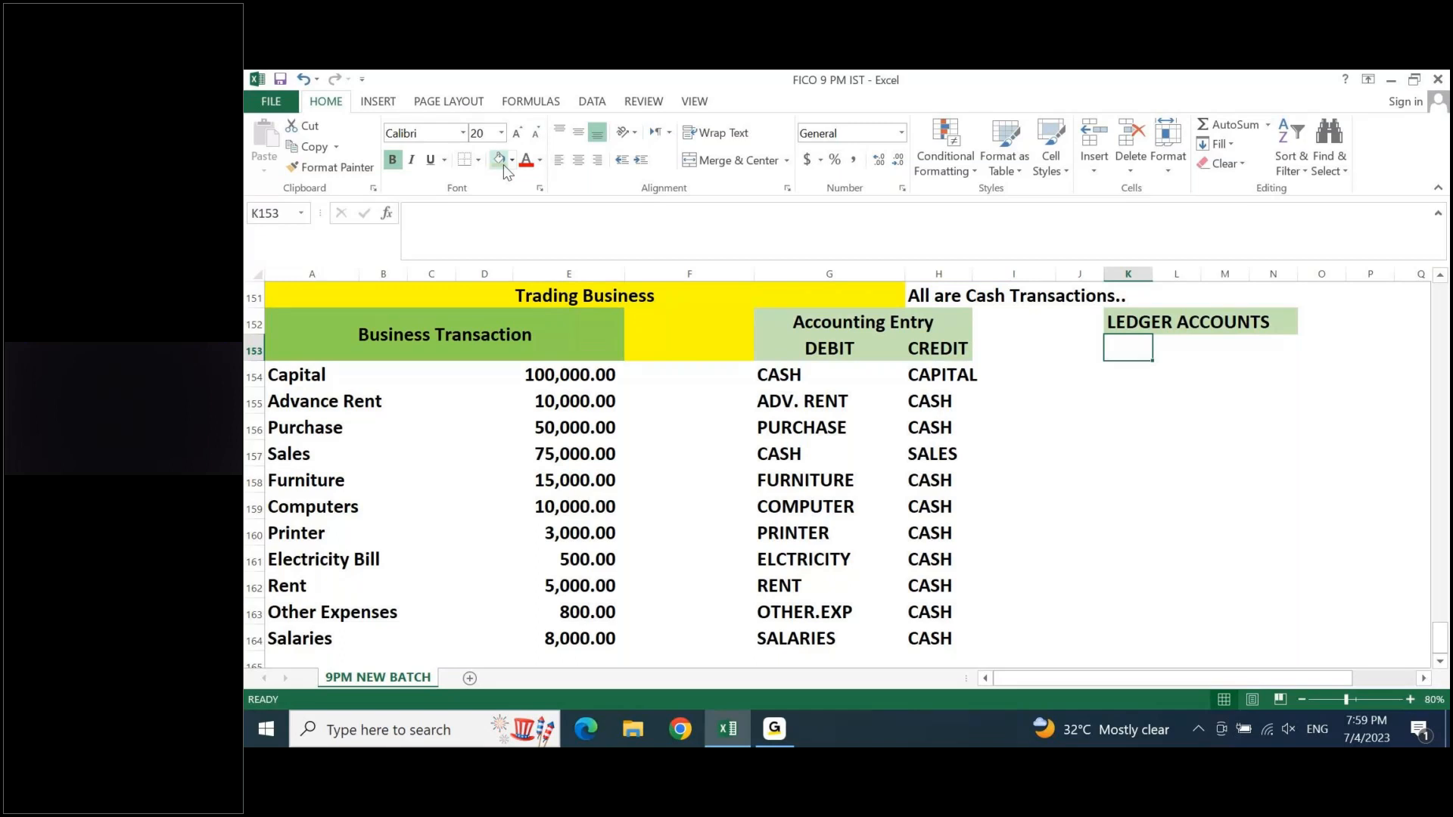
- Enter the ledger title CAPITAL ACCOUNT in cell K154, below the LEDGER ACCOUNTS heading
key("Down")
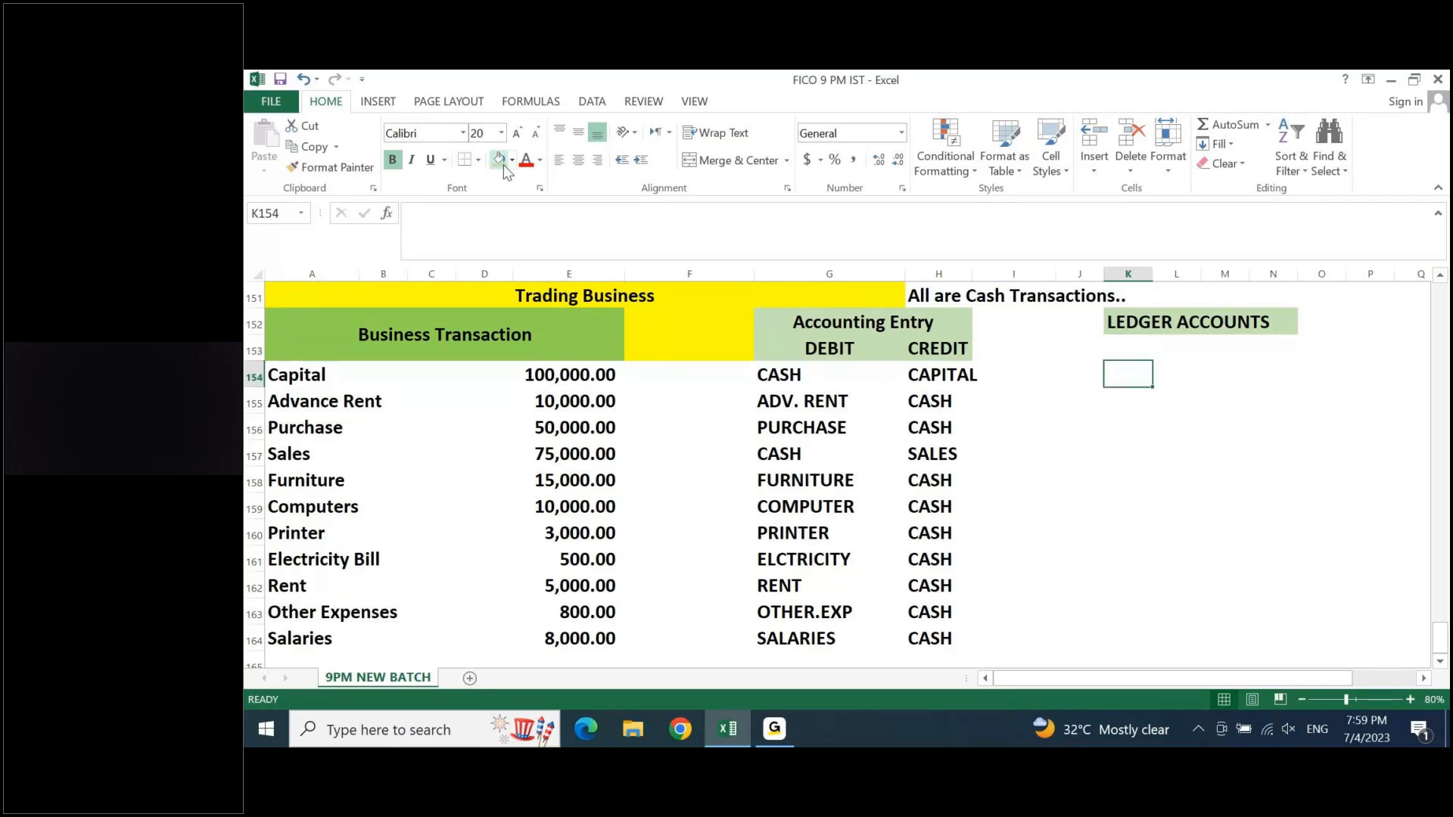
type("CAPITAL ACCPI")
key("BackSpace")
key("BackSpace")
type("O")
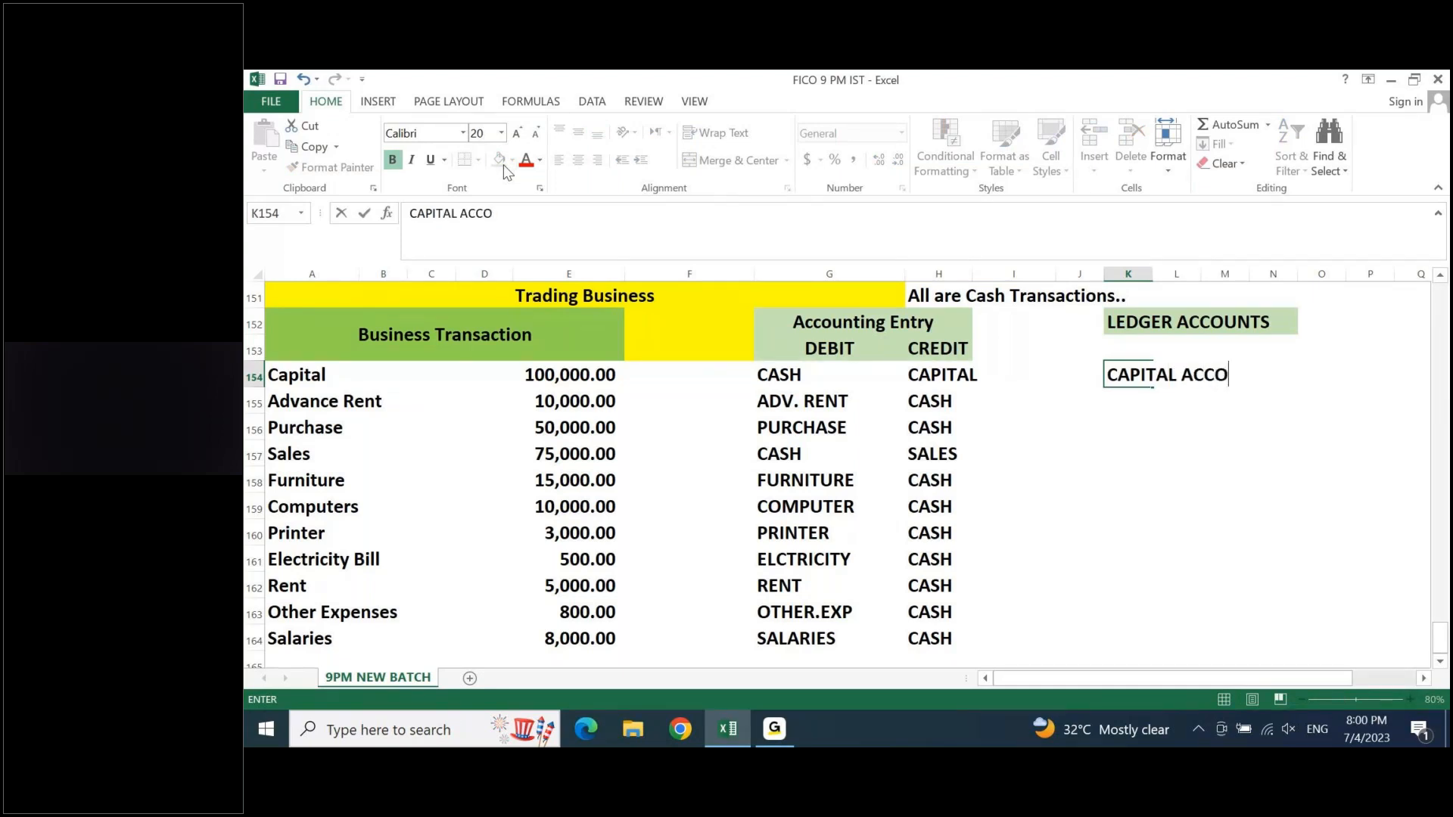
type("UNT")
key("Return")
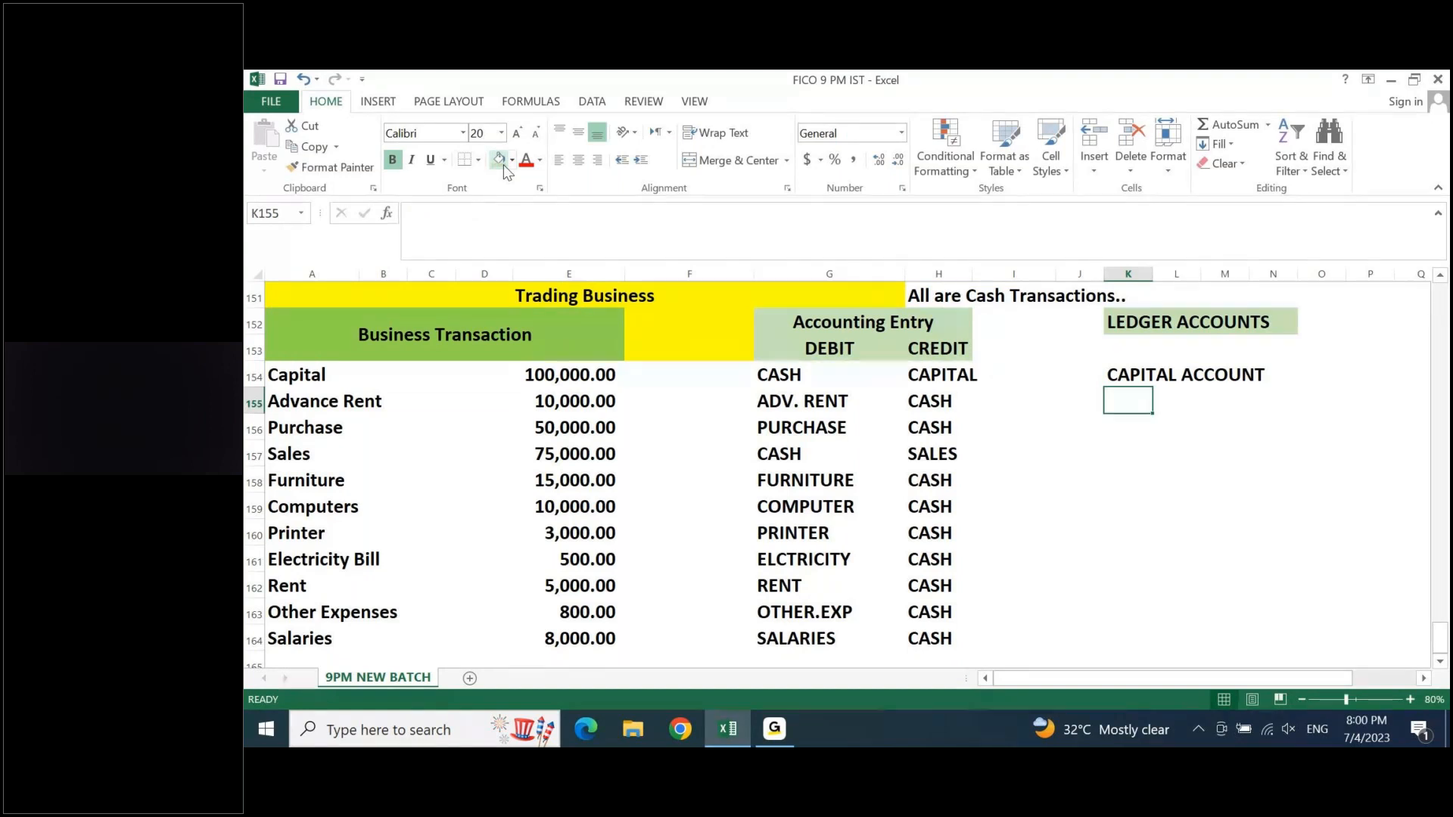
- Label the Capital account's sides with DR in K155 and CR in M155
type("D")
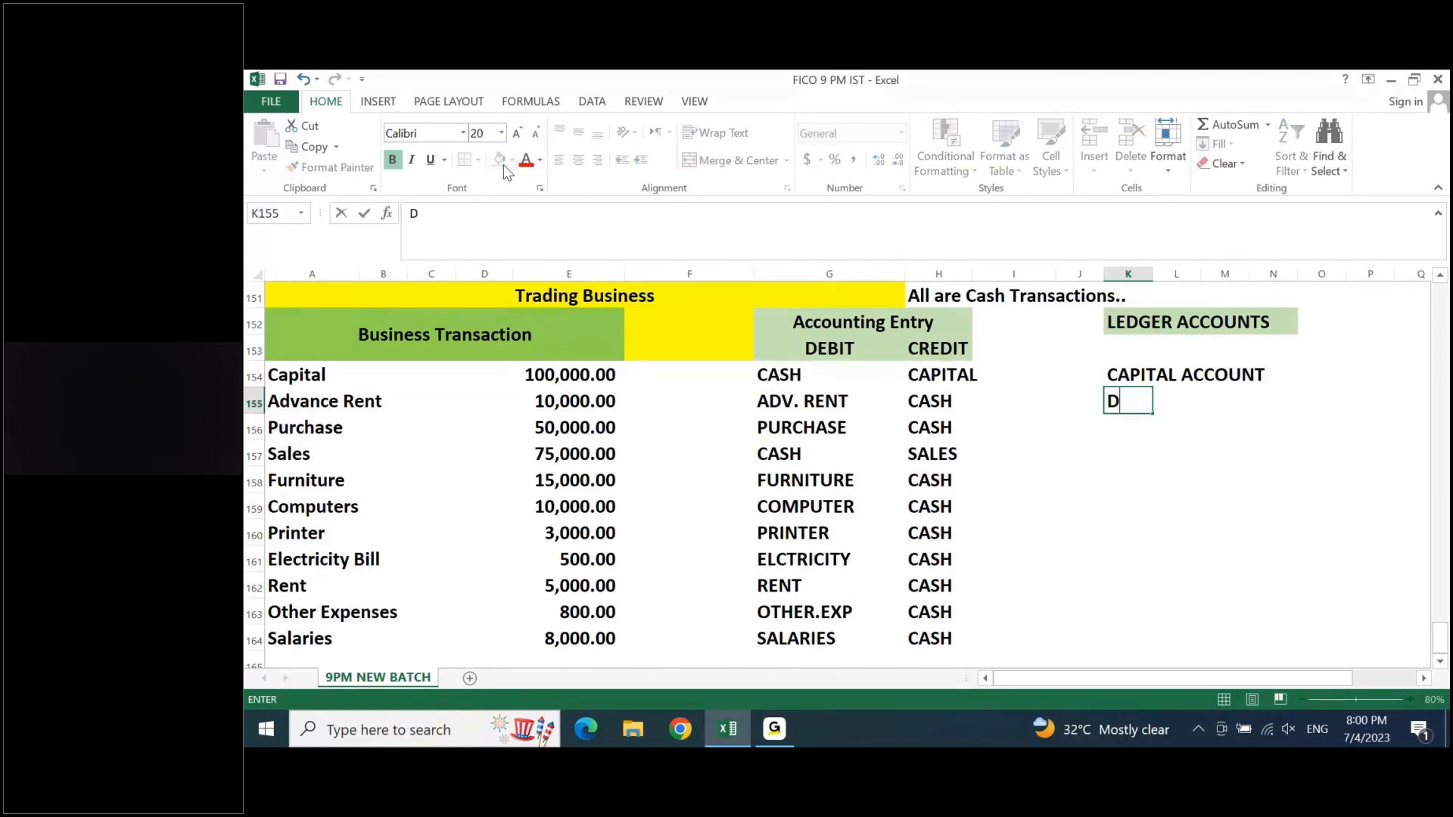
type("R")
key("Tab")
key("Tab")
type("CR")
key("Return")
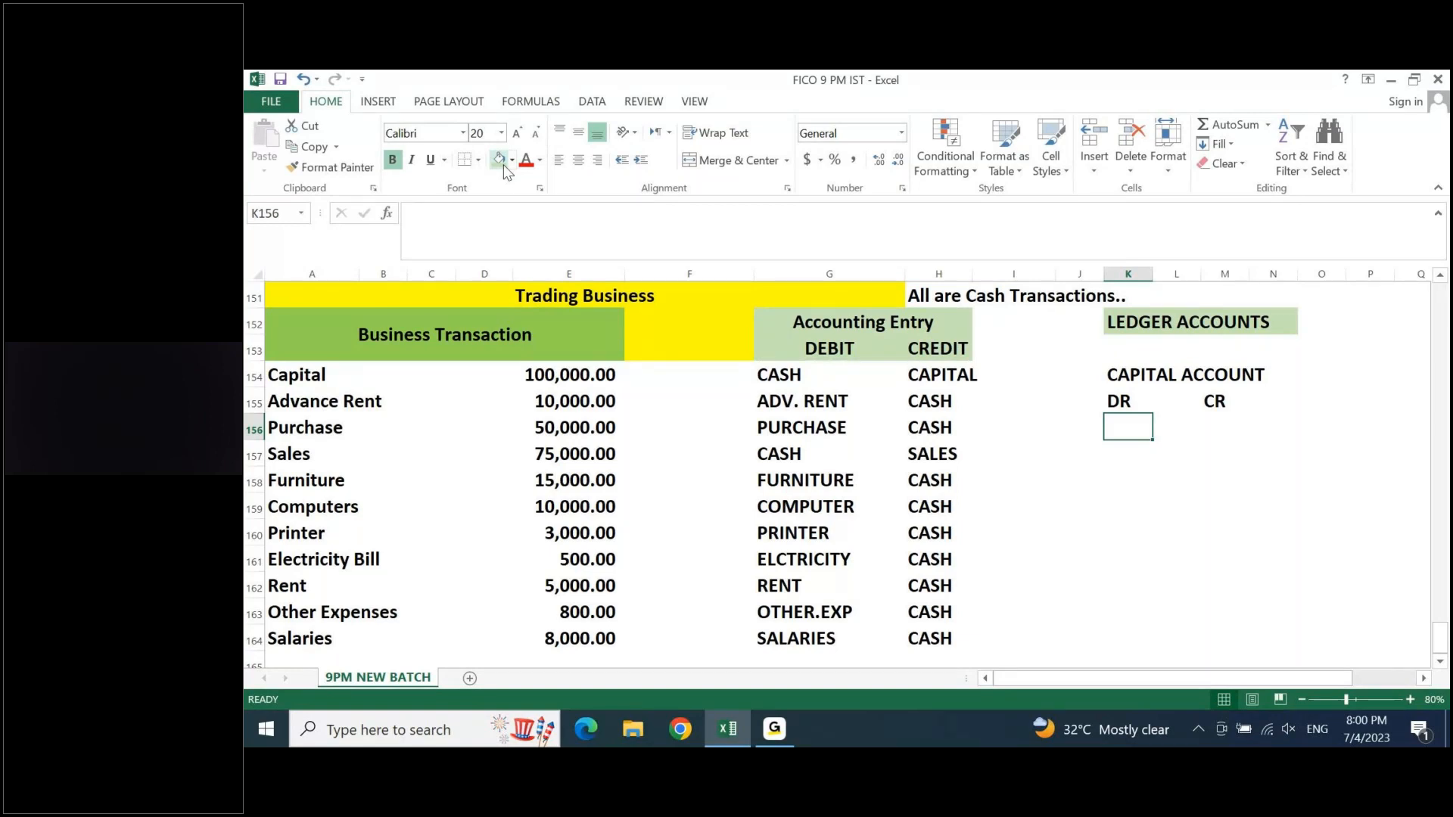
- Check the Capital entry in row 154 and post 100000 to the Capital account's credit side in M156
left_click(918, 375)
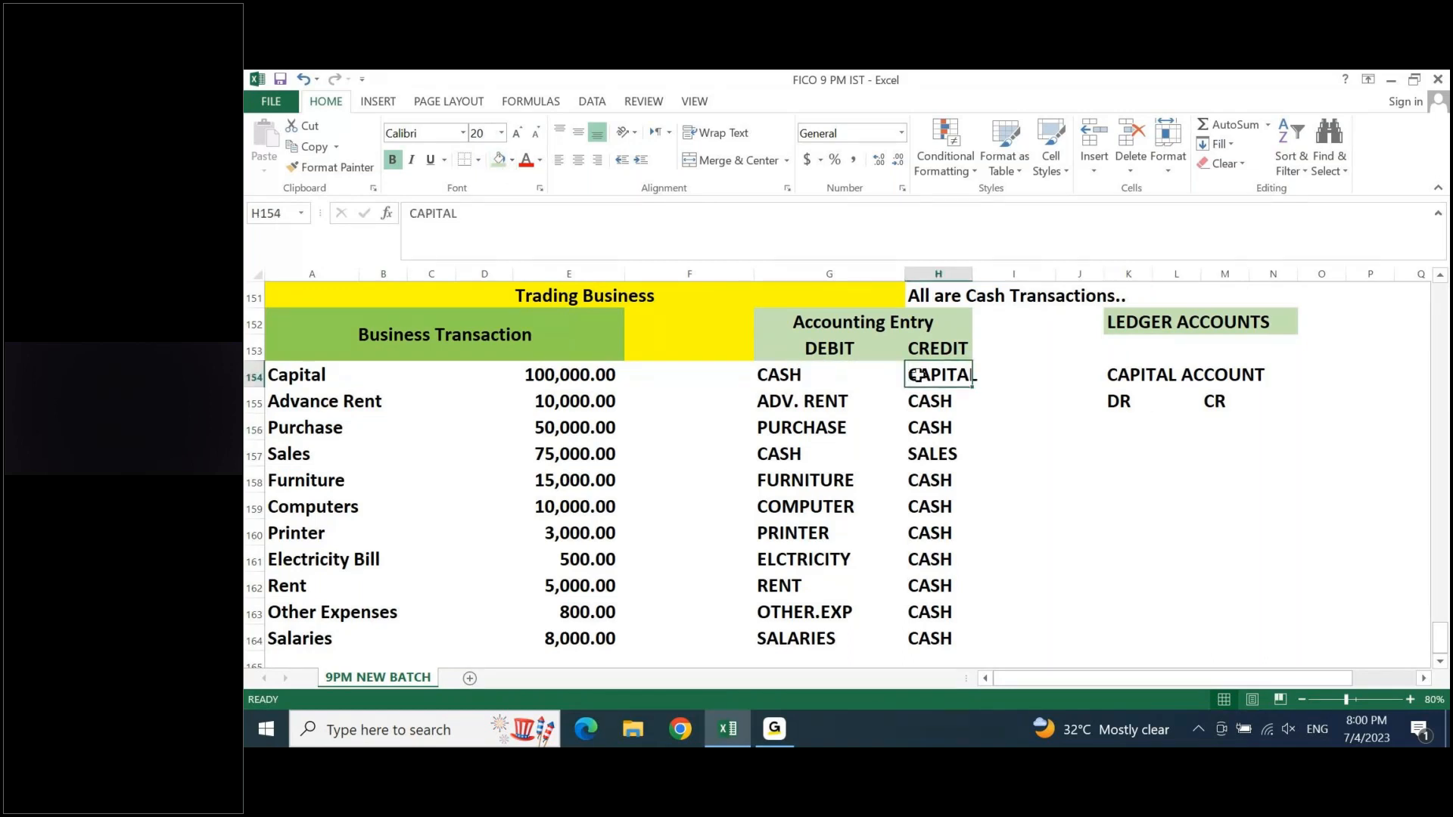
key("shift+space")
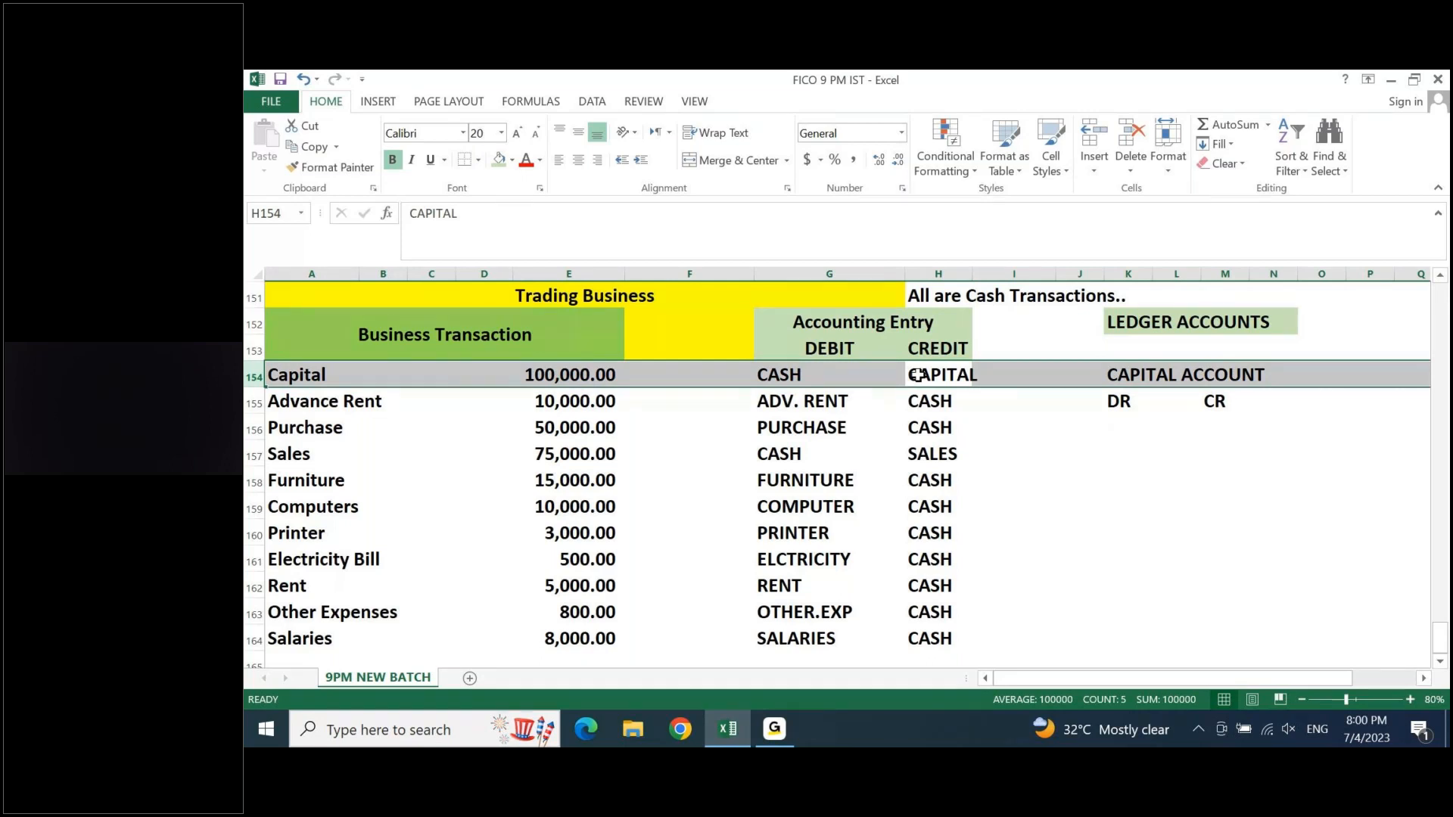
left_click(1222, 420)
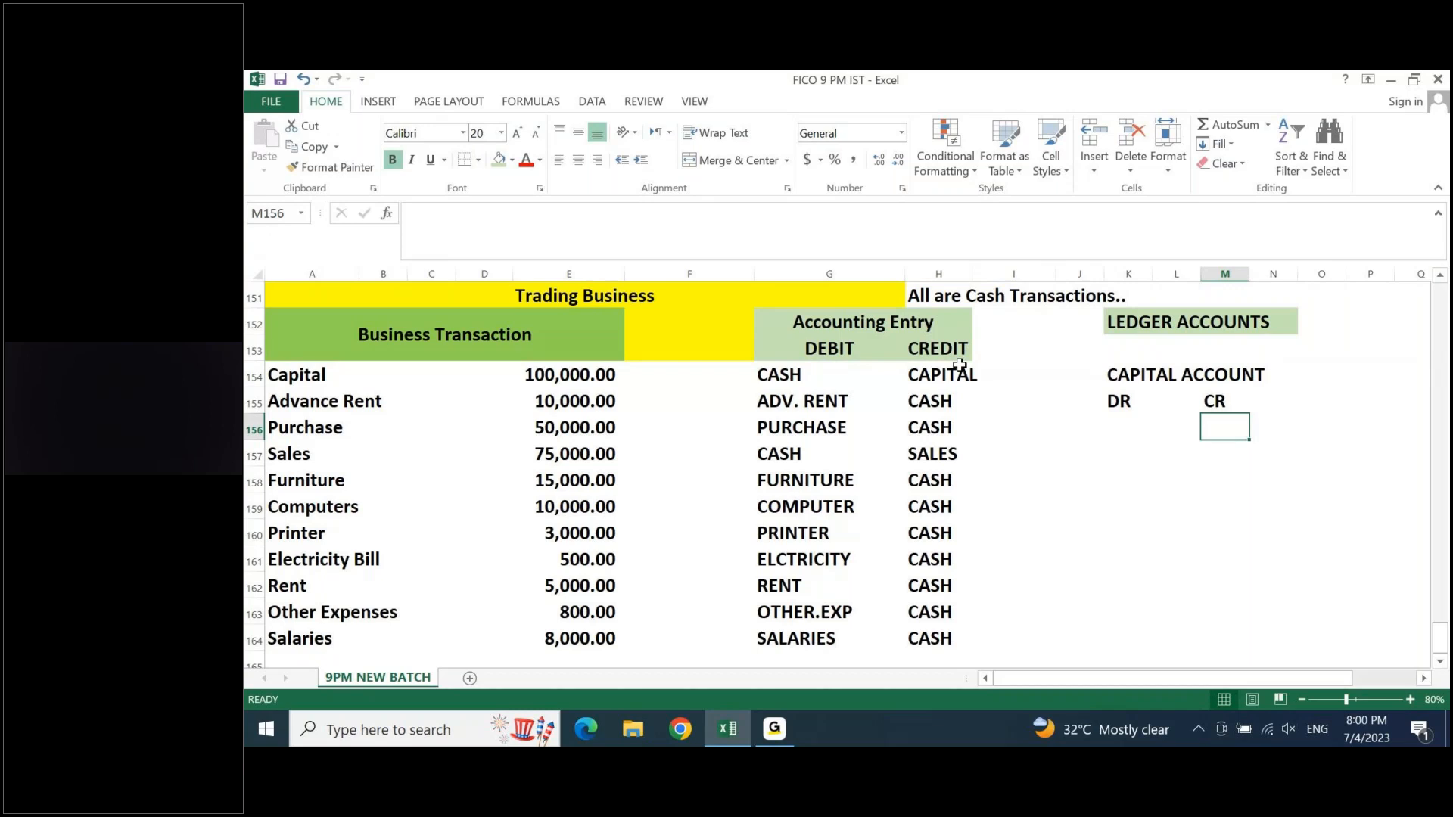
type("100000")
key("Return")
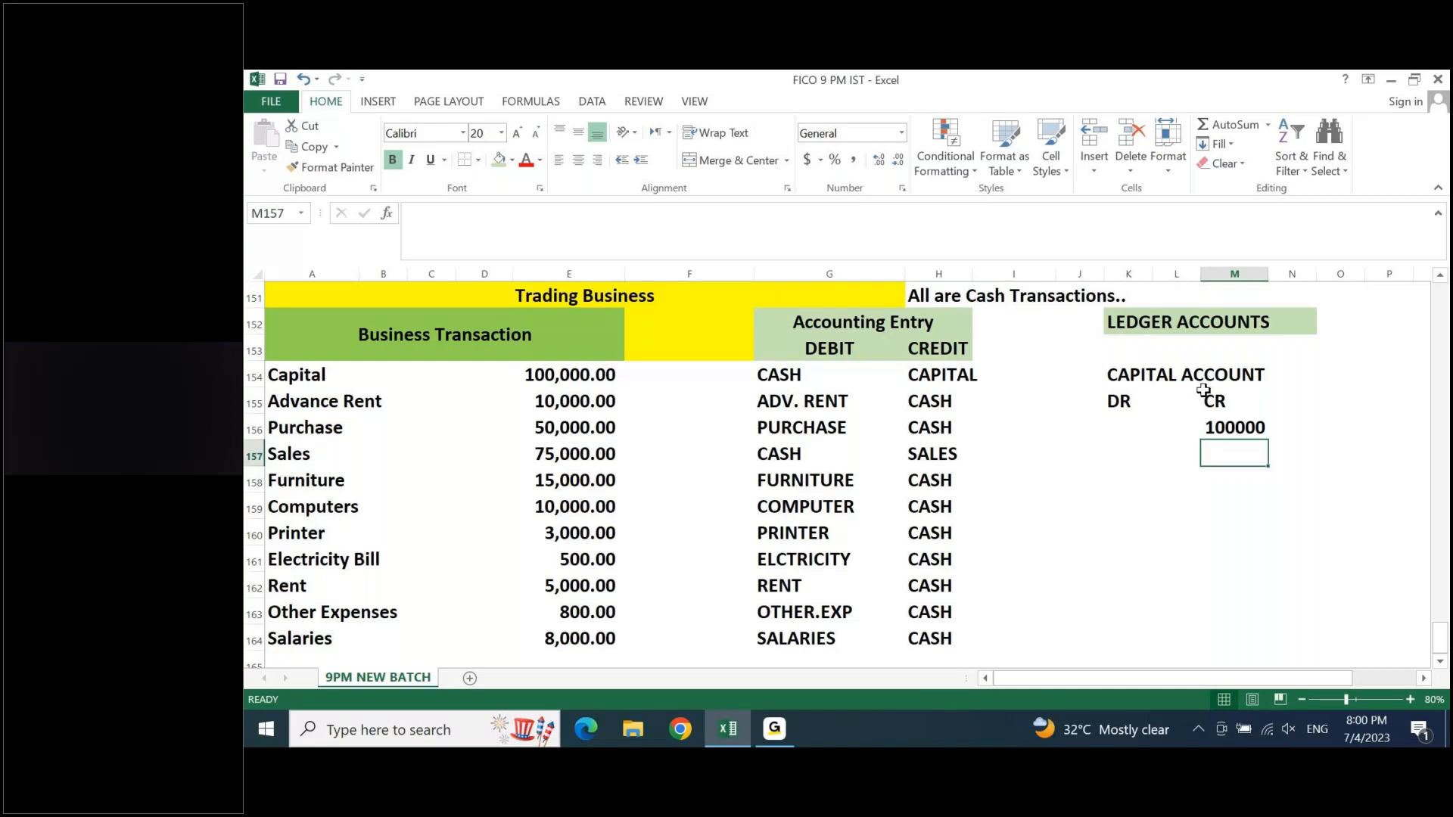
- Total the Capital account's credit side in M158 by summing M156:M157
key("Down")
key("alt+equal")
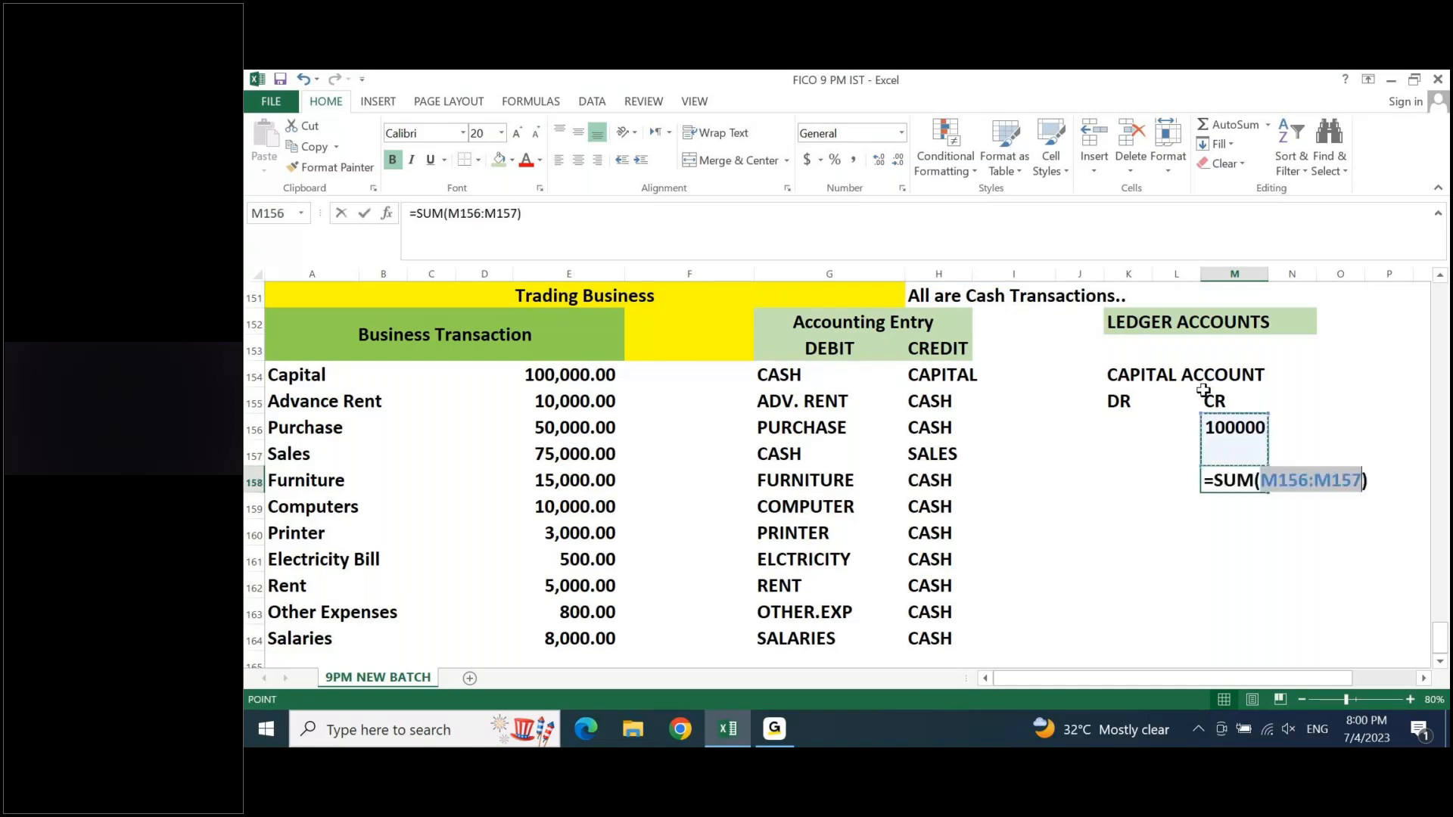
key("Return")
- Total the Capital account's debit side in K158 with the formula =SUM(K156:K157)
key("Up")
key("Left")
key("Left")
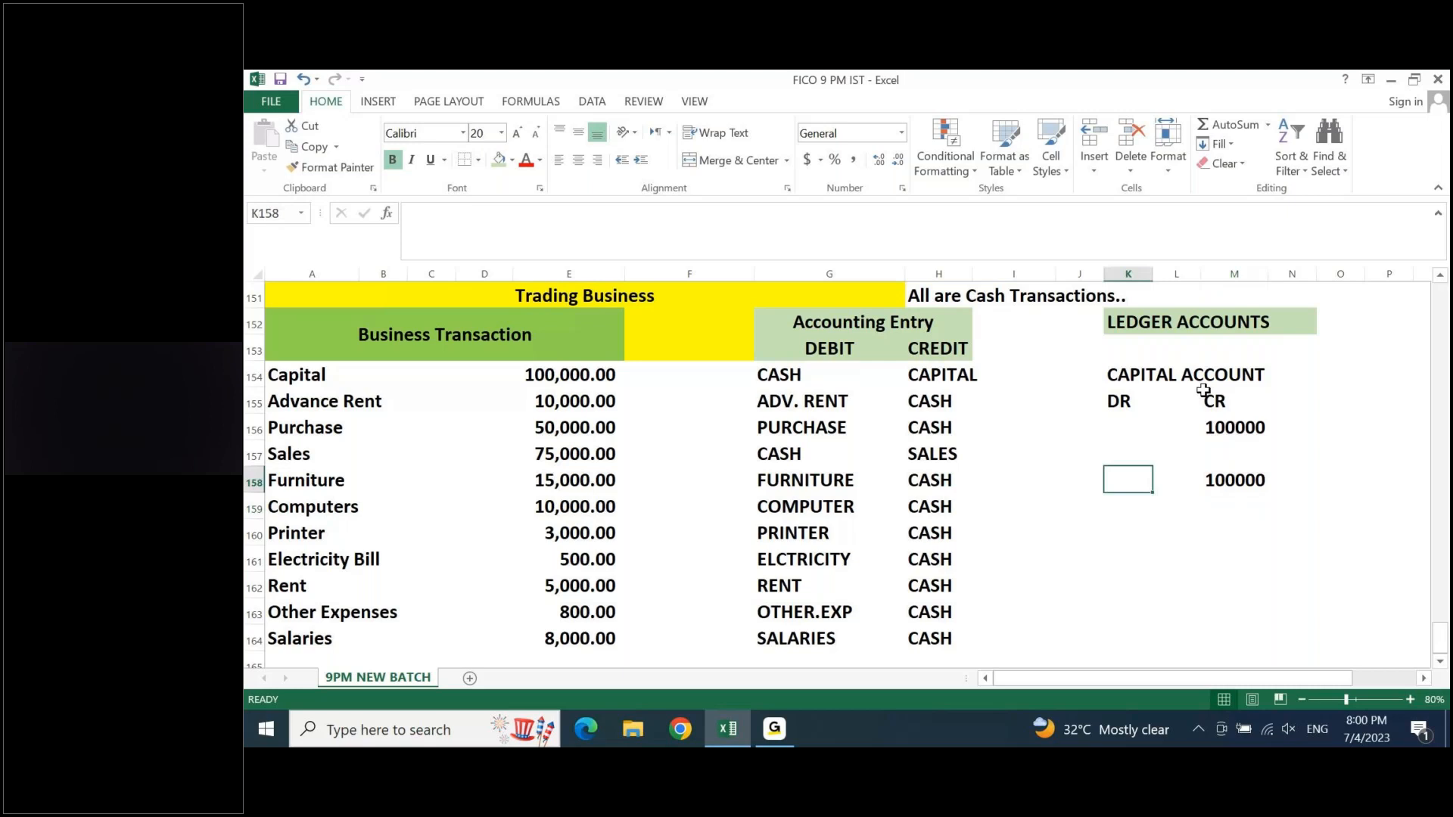
type("=SU")
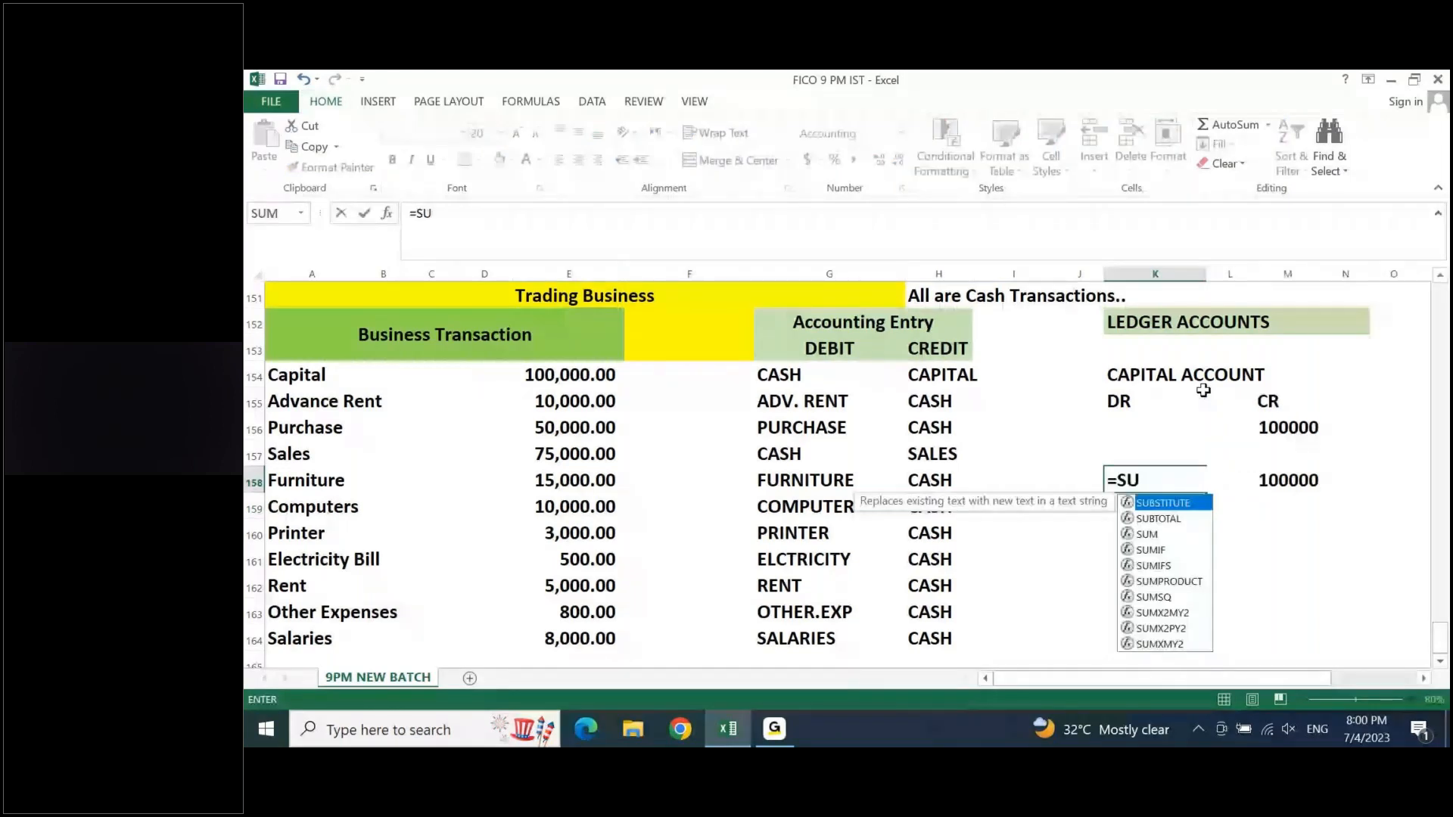
type("M(")
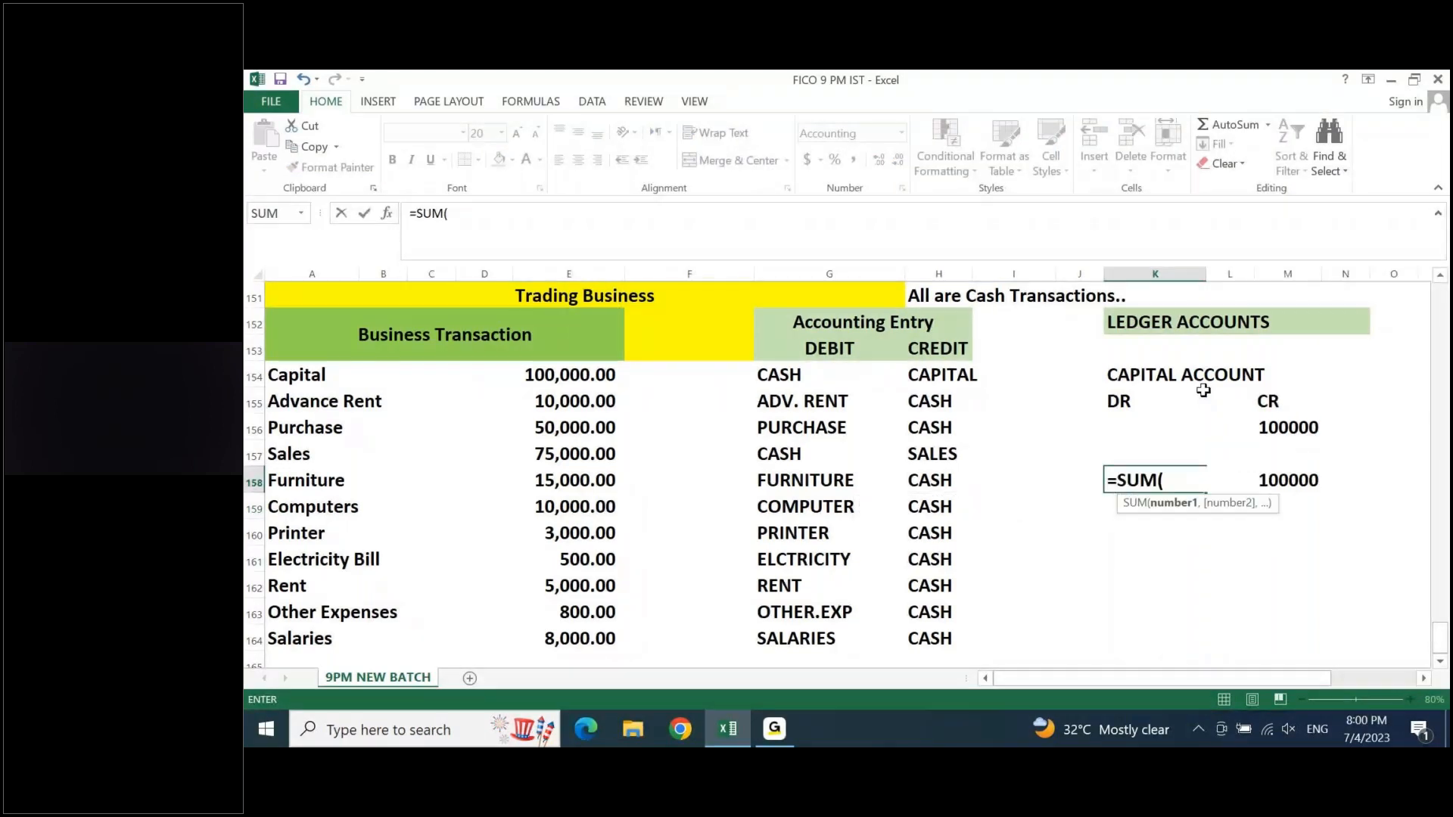
type("K156:K157)")
key("Return")
key("Up")
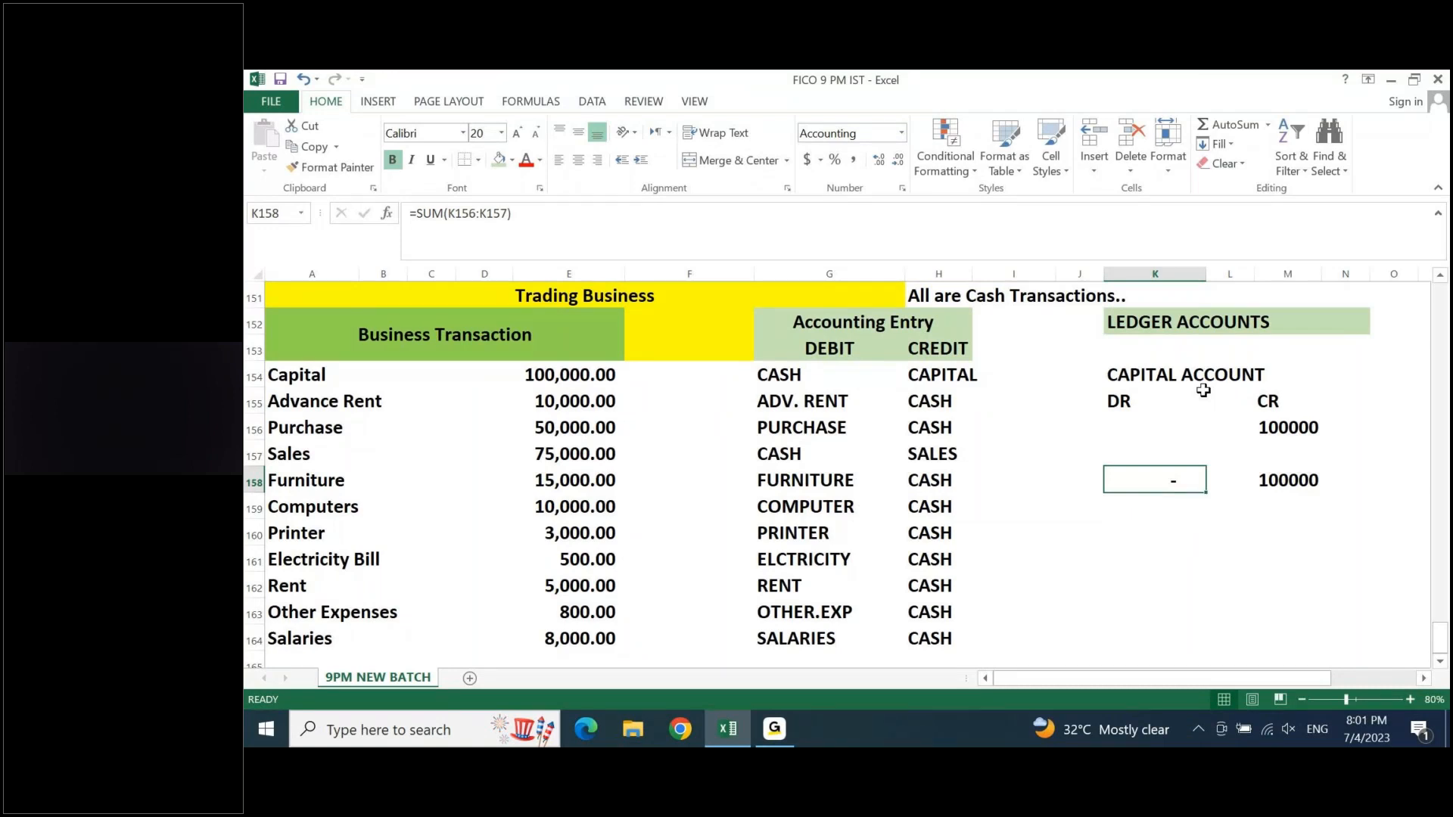
- Put a thick box border around the Capital account block K154:M158
left_click_drag(1113, 370, 1307, 488)
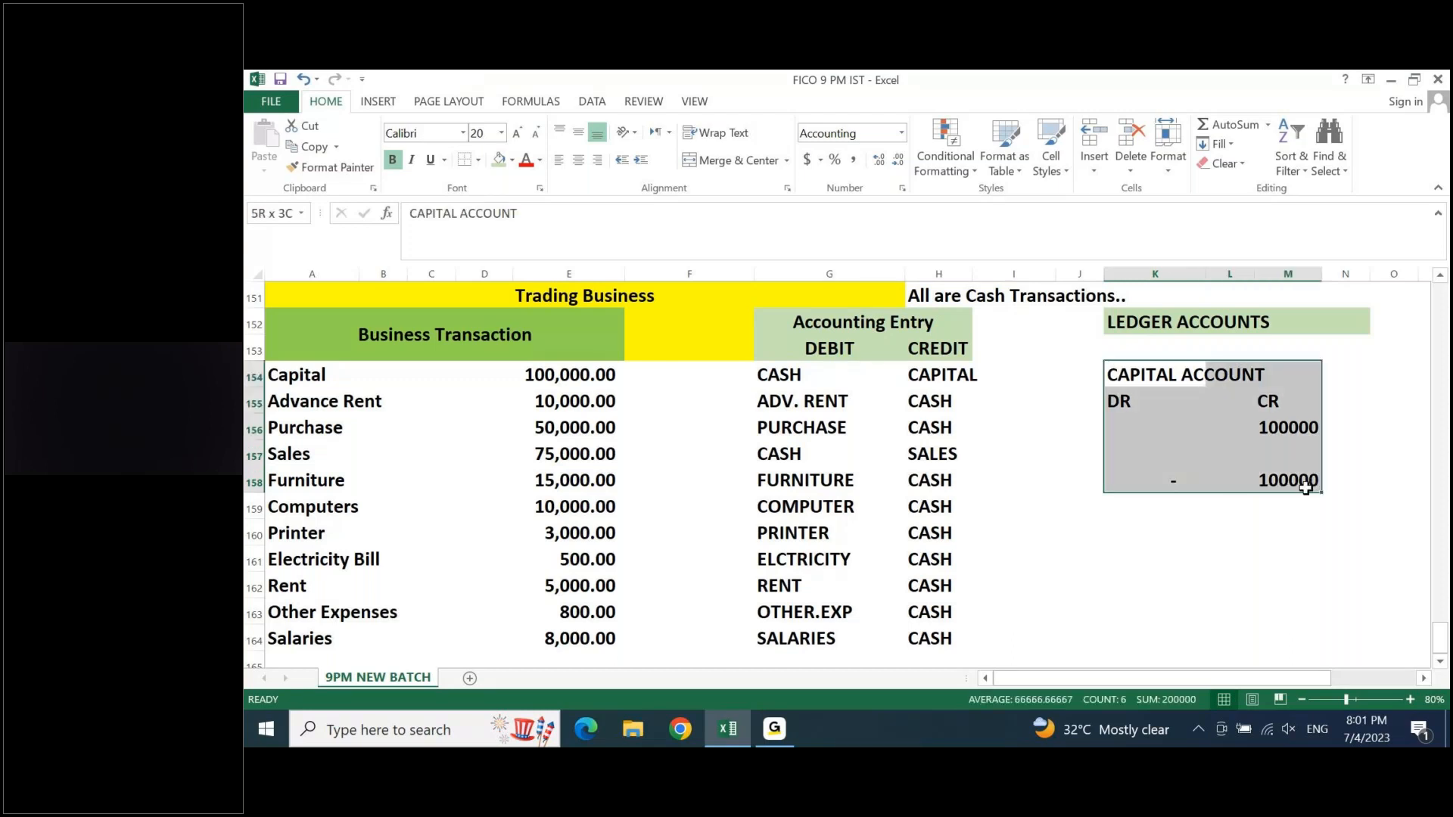
left_click(479, 159)
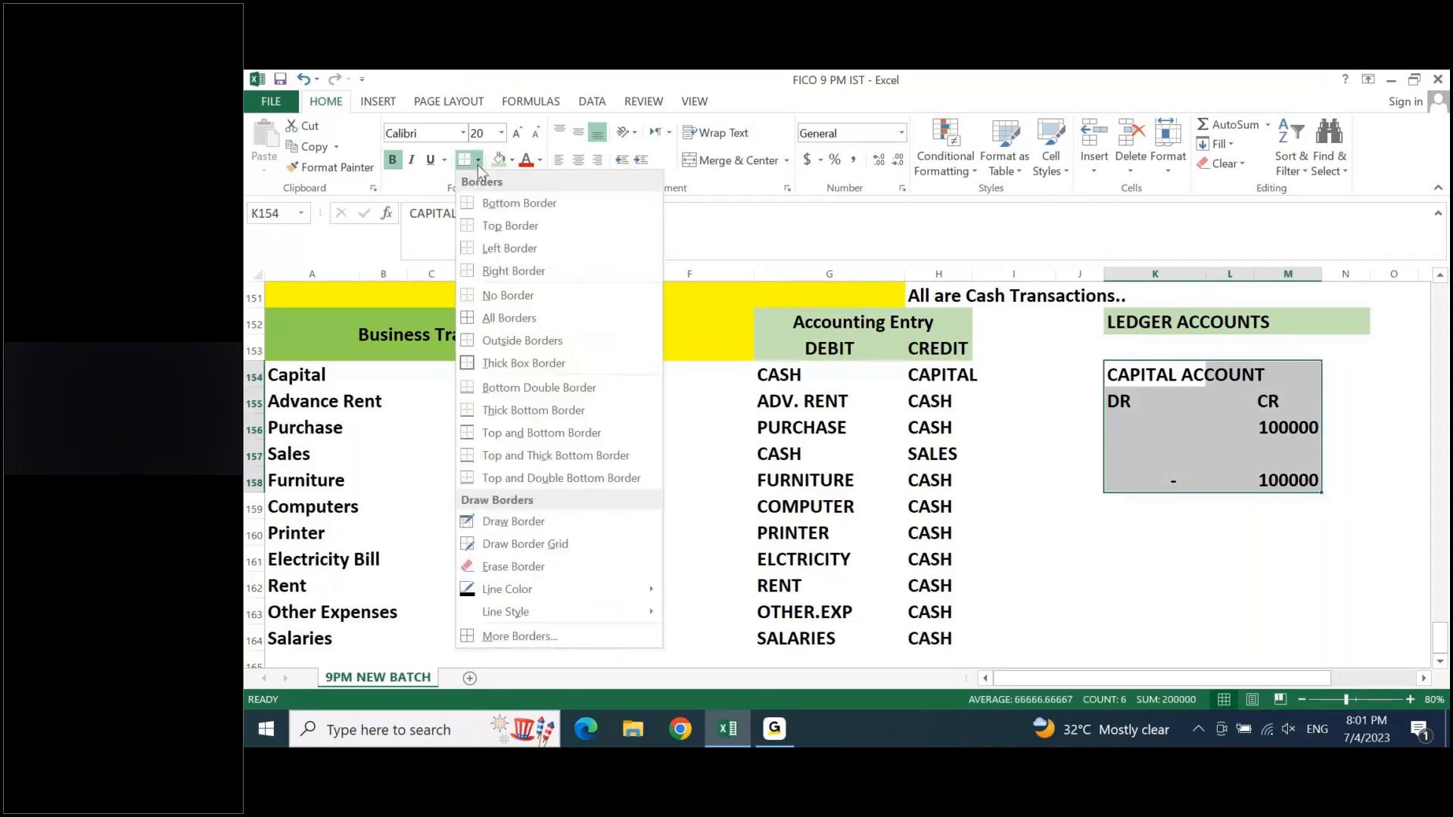
left_click(489, 357)
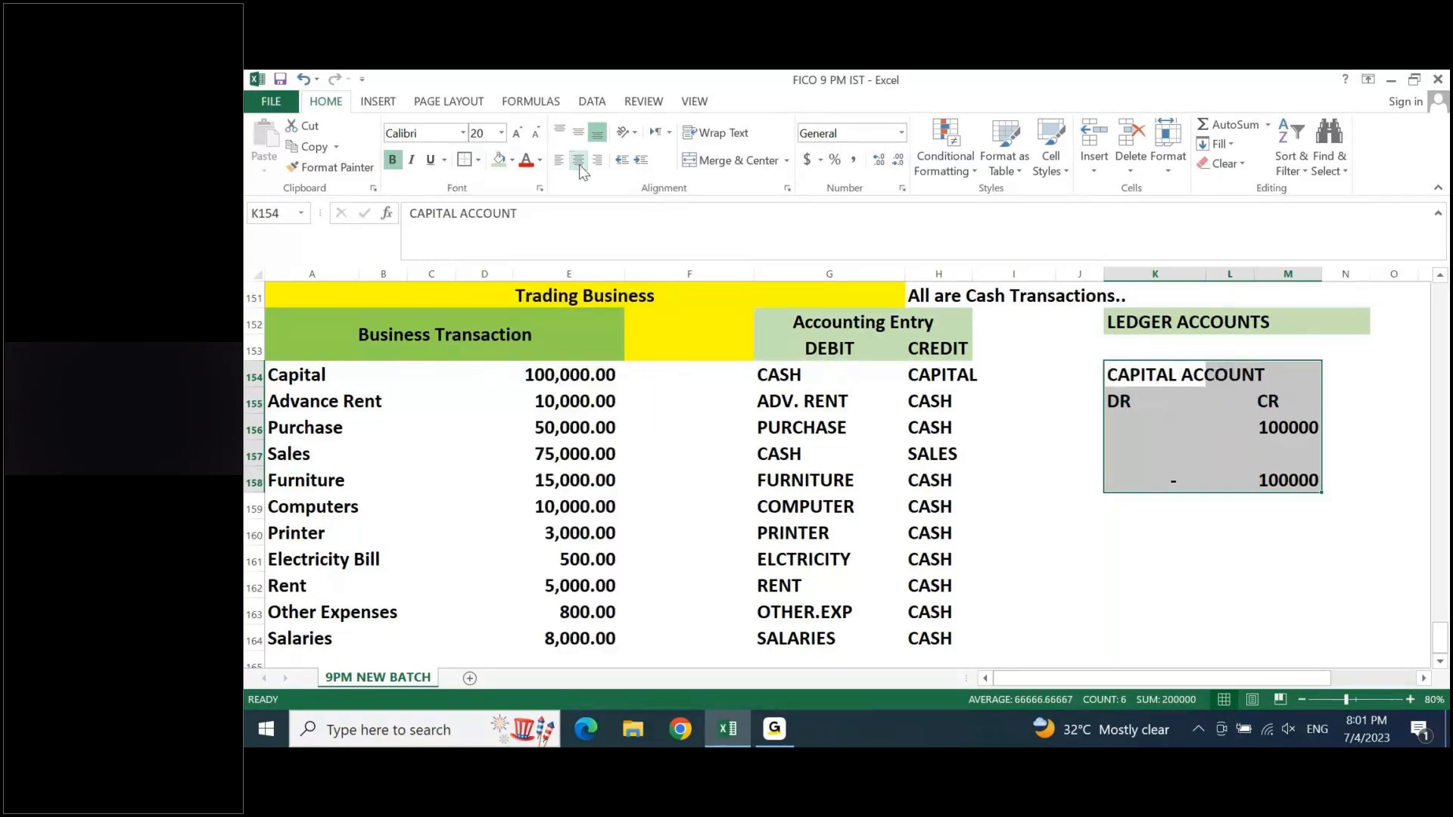
key("Left")
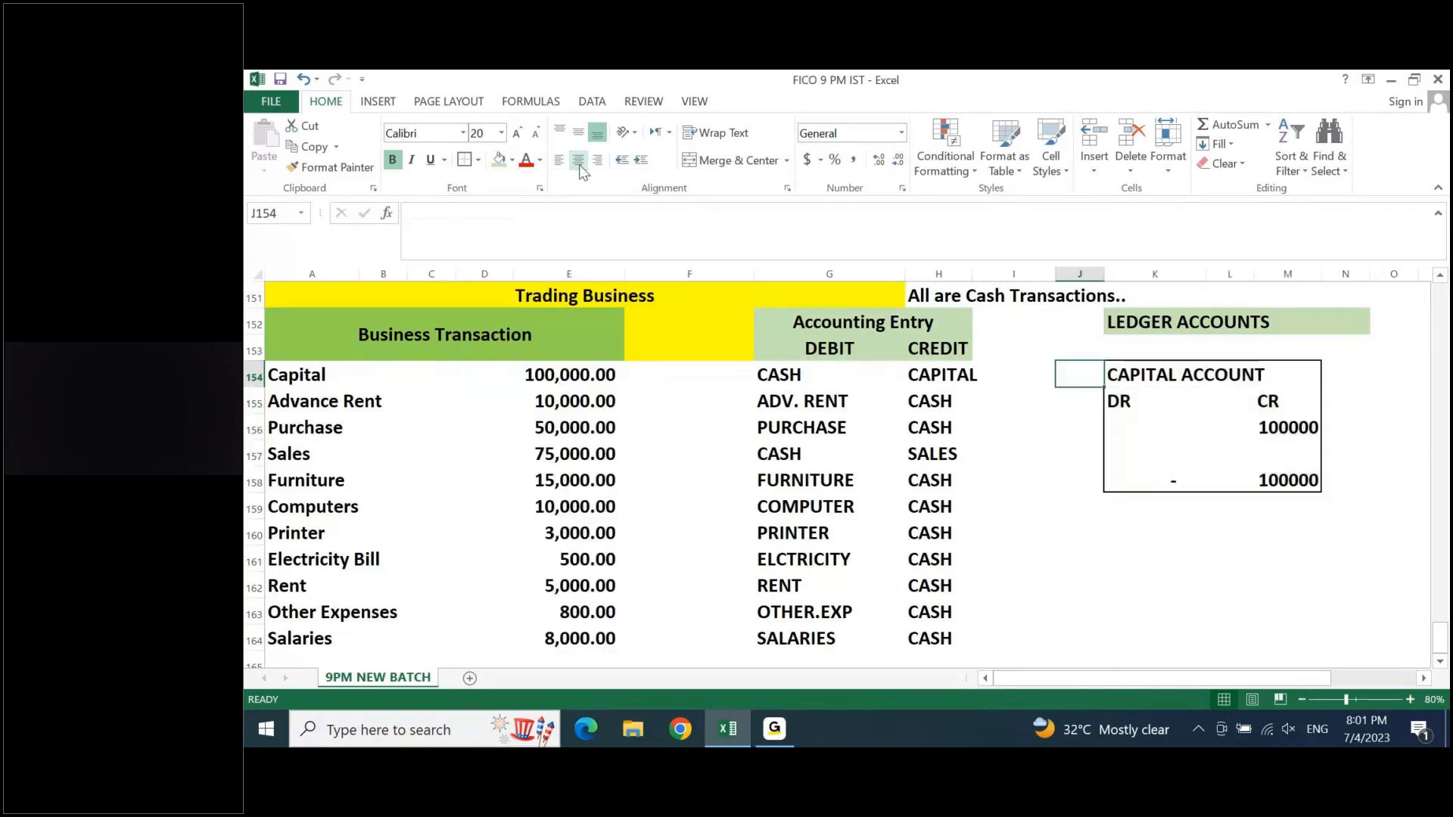
- Merge and center the CAPITAL ACCOUNT title across K154:M154 and shade it light green
key("Right")
key("shift+Right")
key("shift+Right")
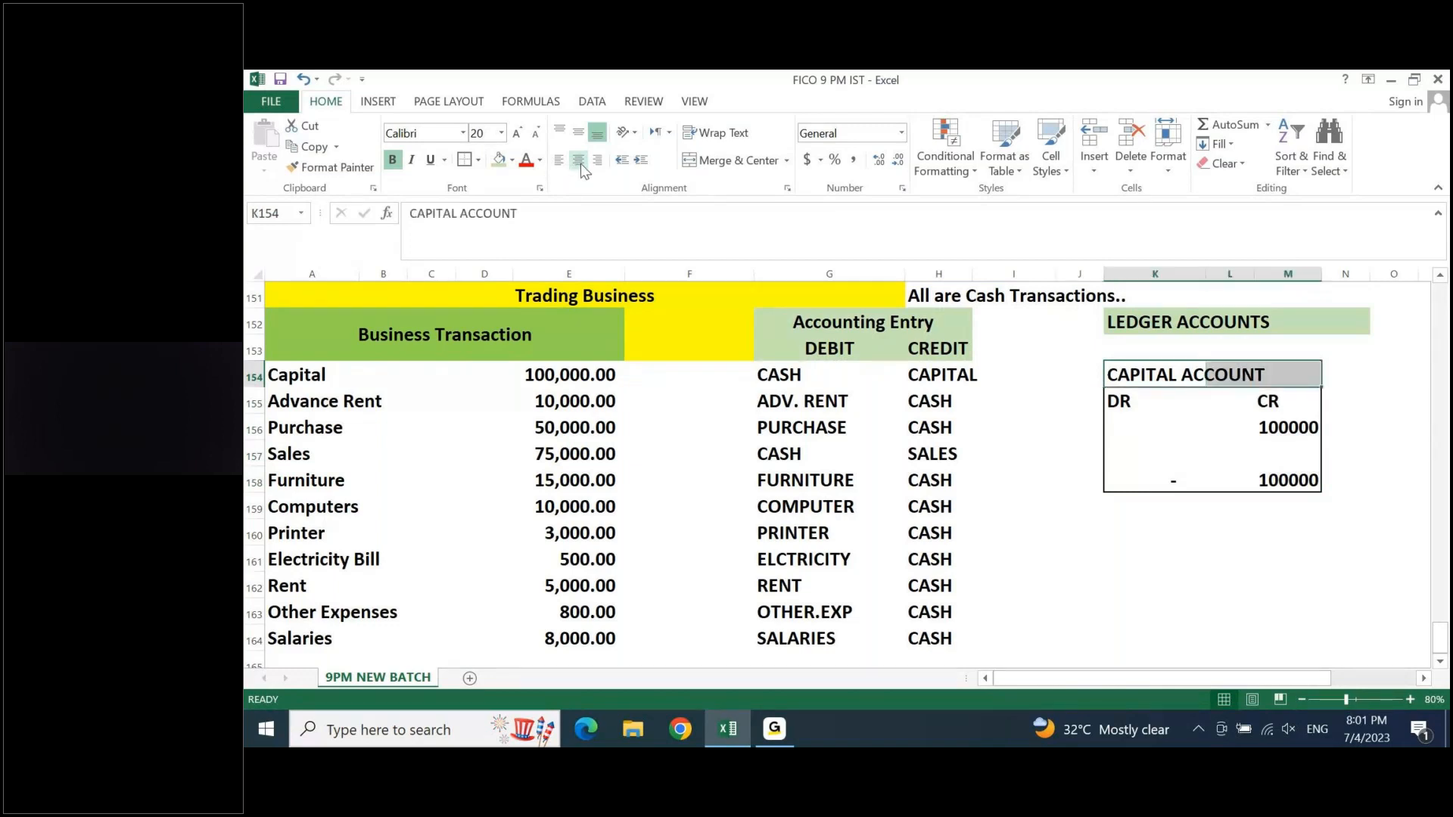
left_click(733, 157)
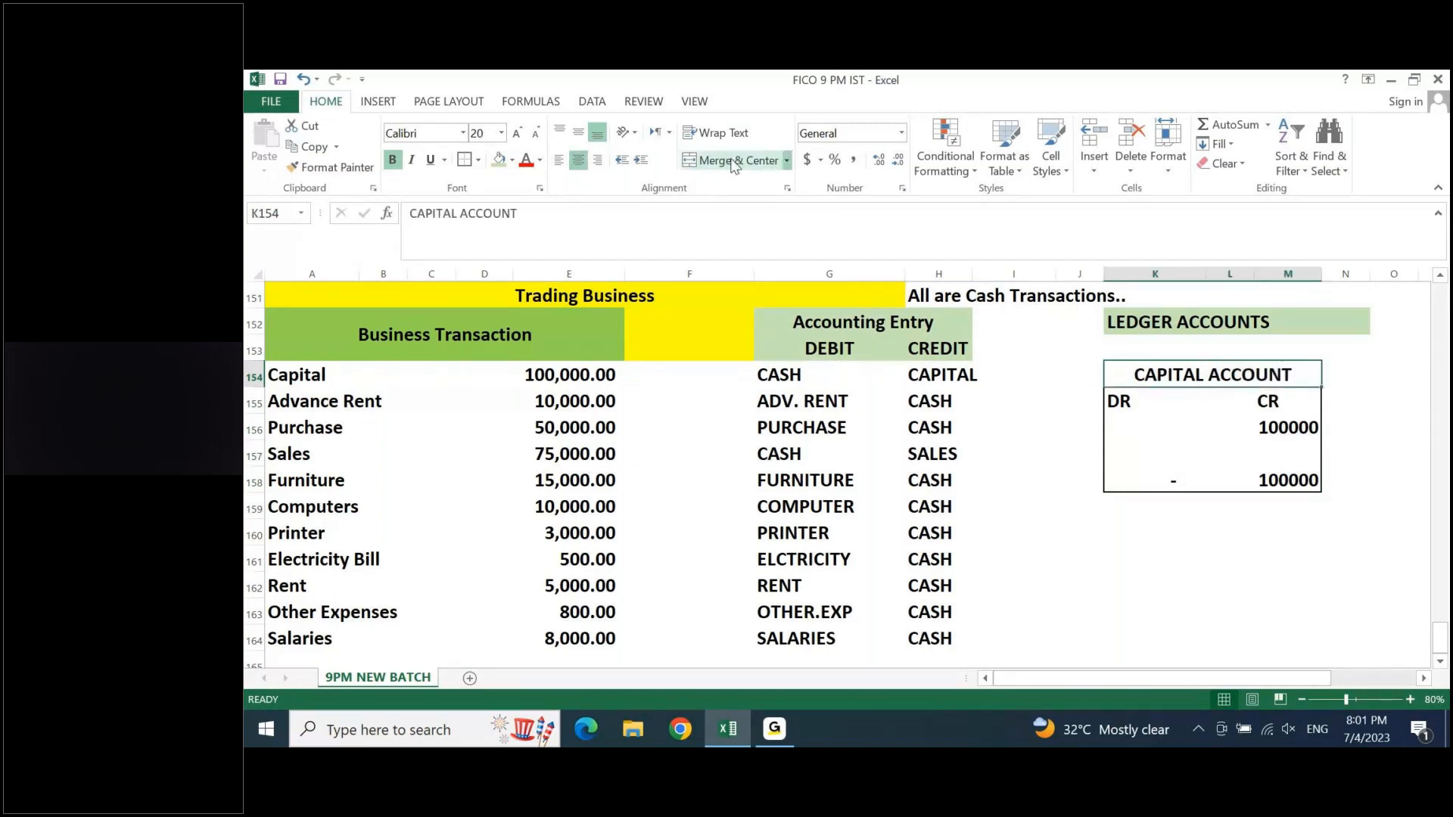
left_click(499, 159)
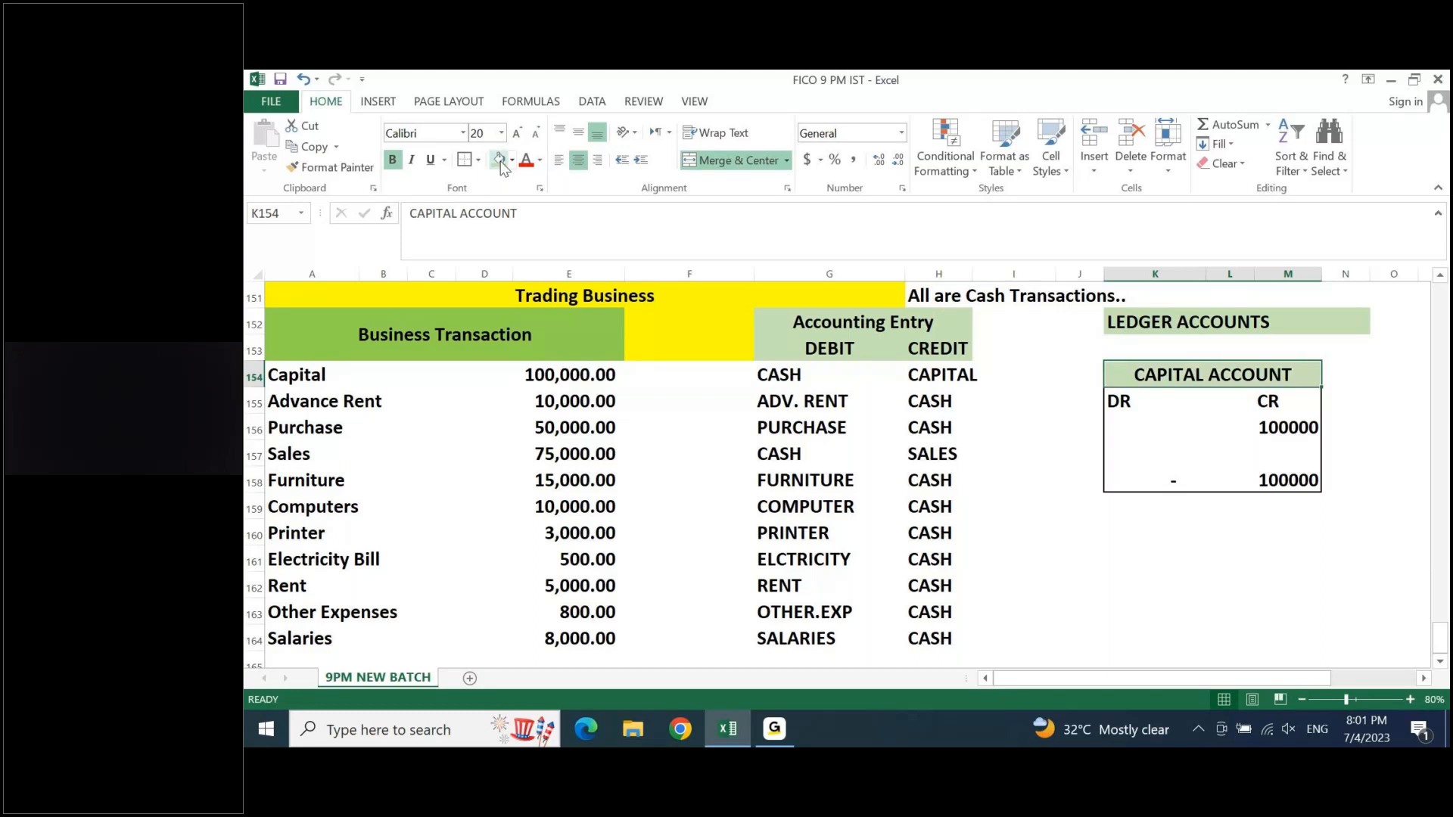
- Center the Capital account's side labels and amounts in K155:M158
key("Down")
key("Down")
key("Up")
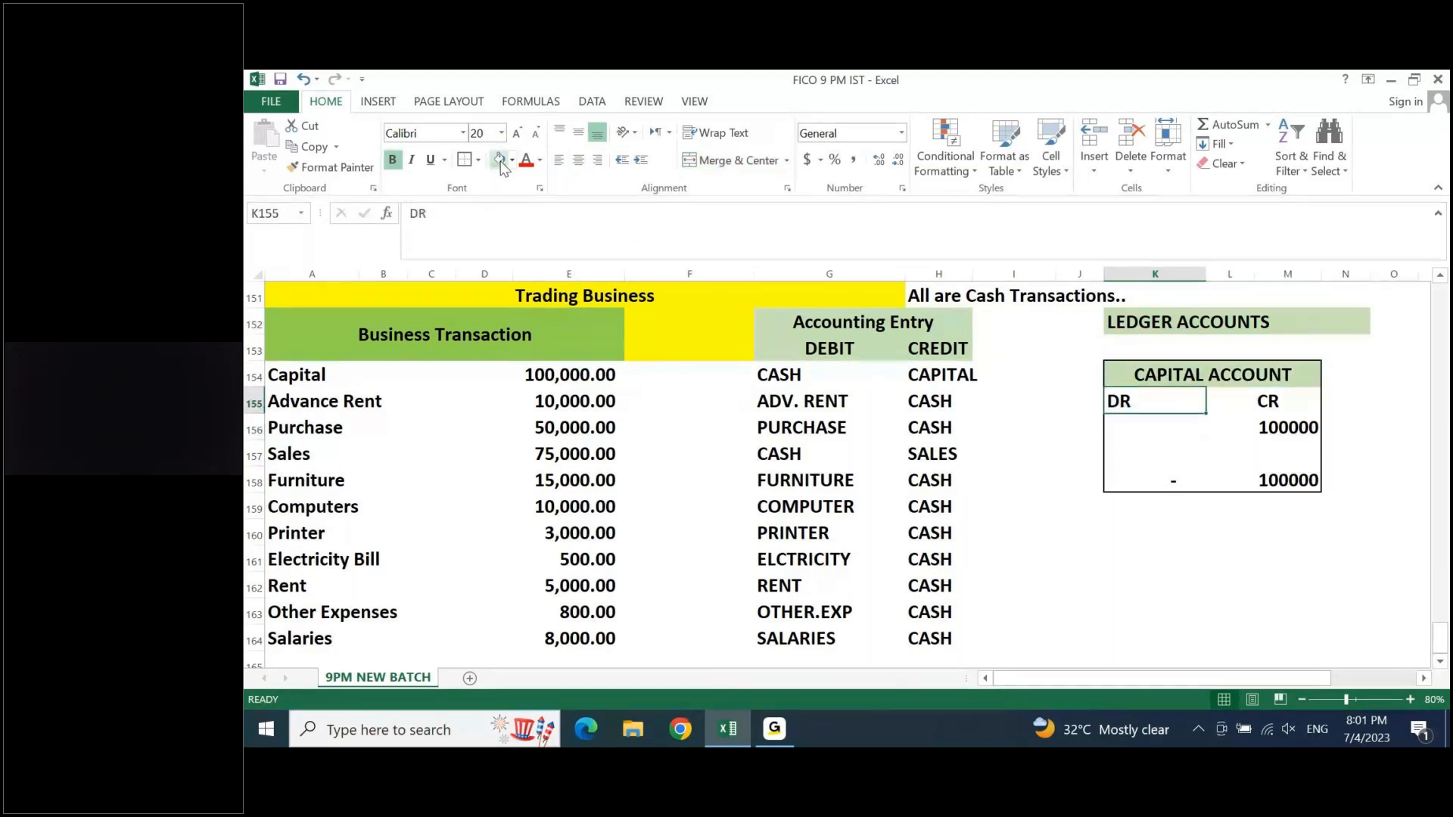
key("shift+Right")
key("shift+Right")
key("shift+Down")
key("shift+Down")
key("shift+Down")
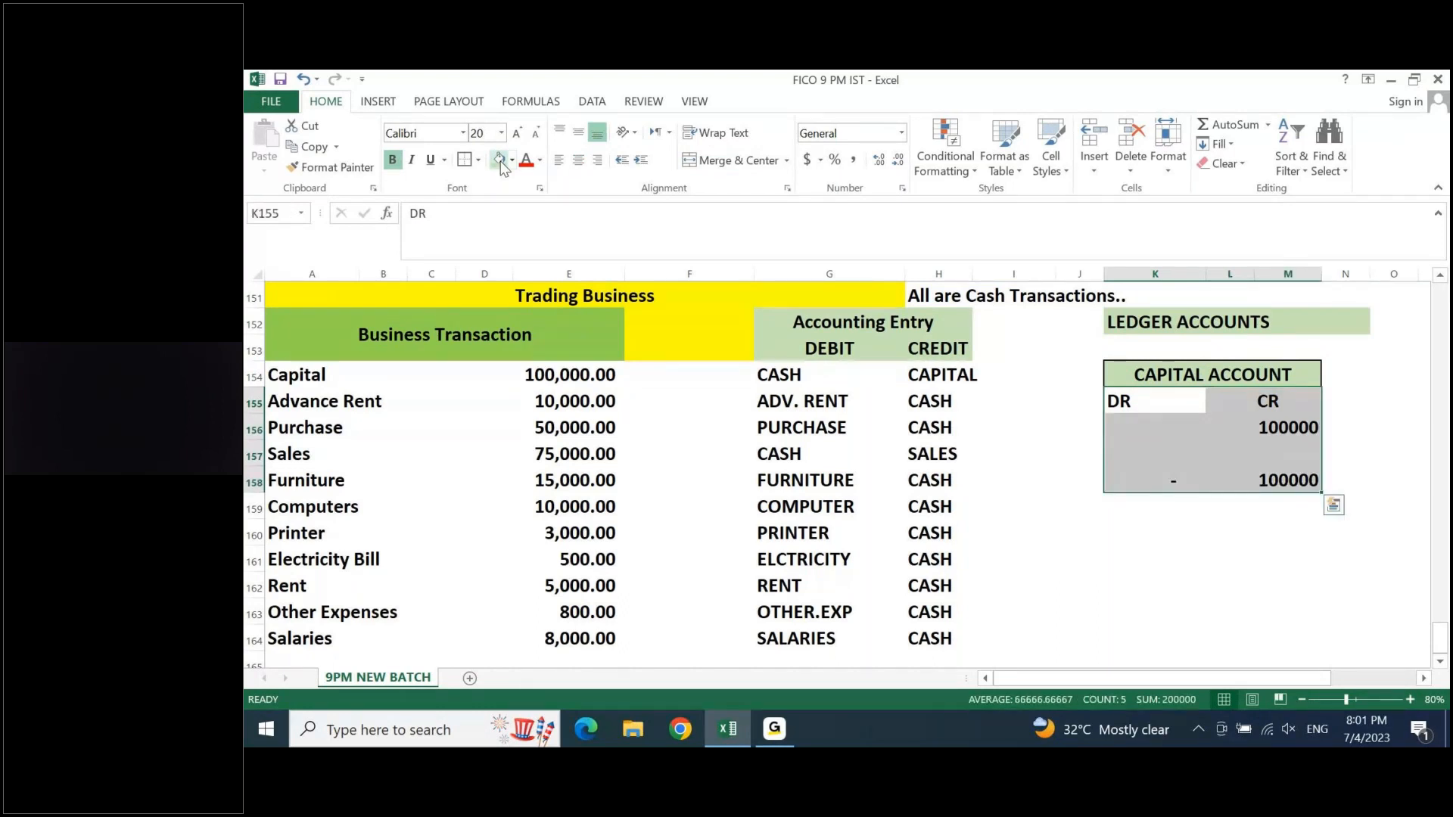
left_click(578, 159)
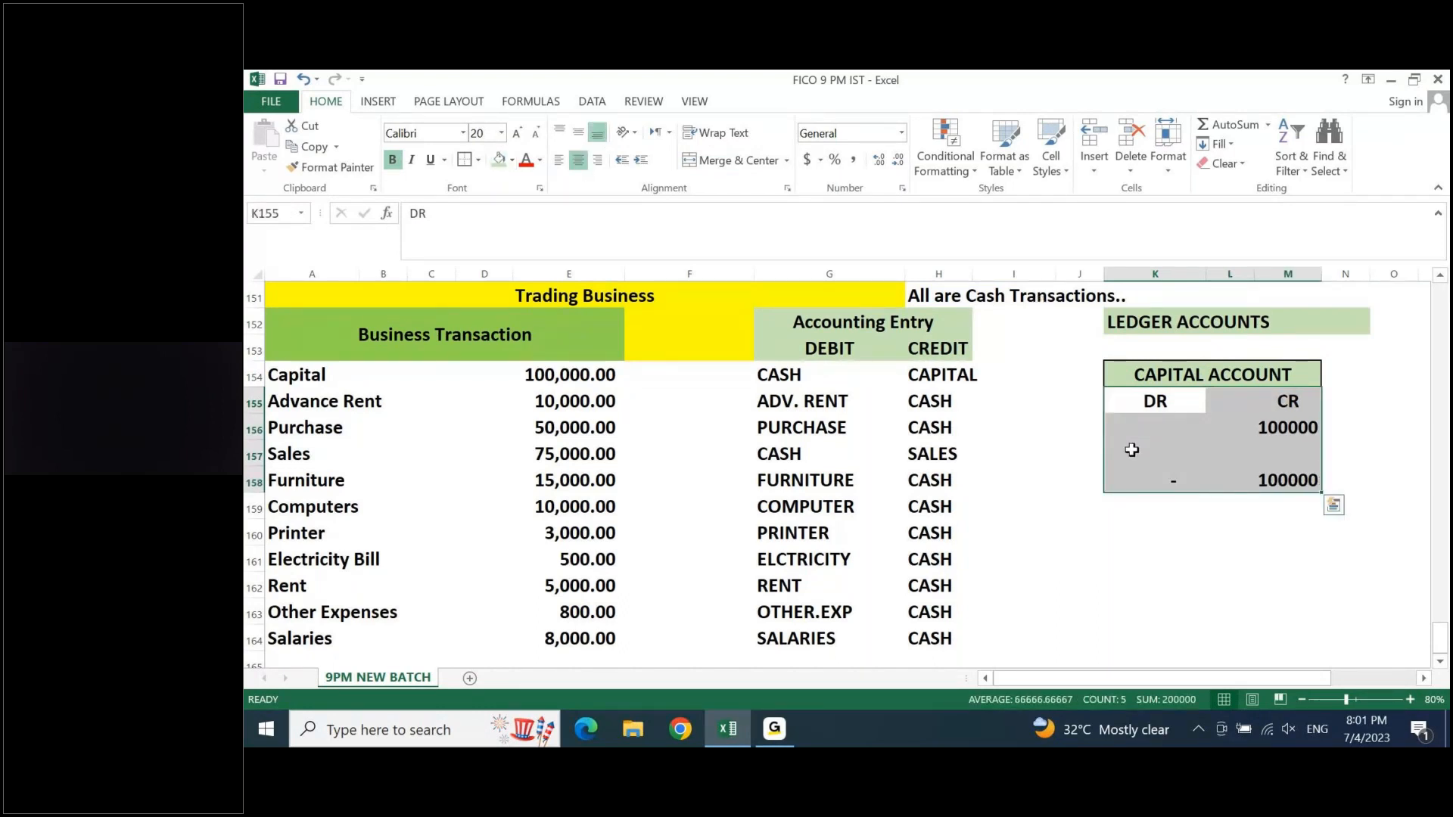
left_click(1131, 450)
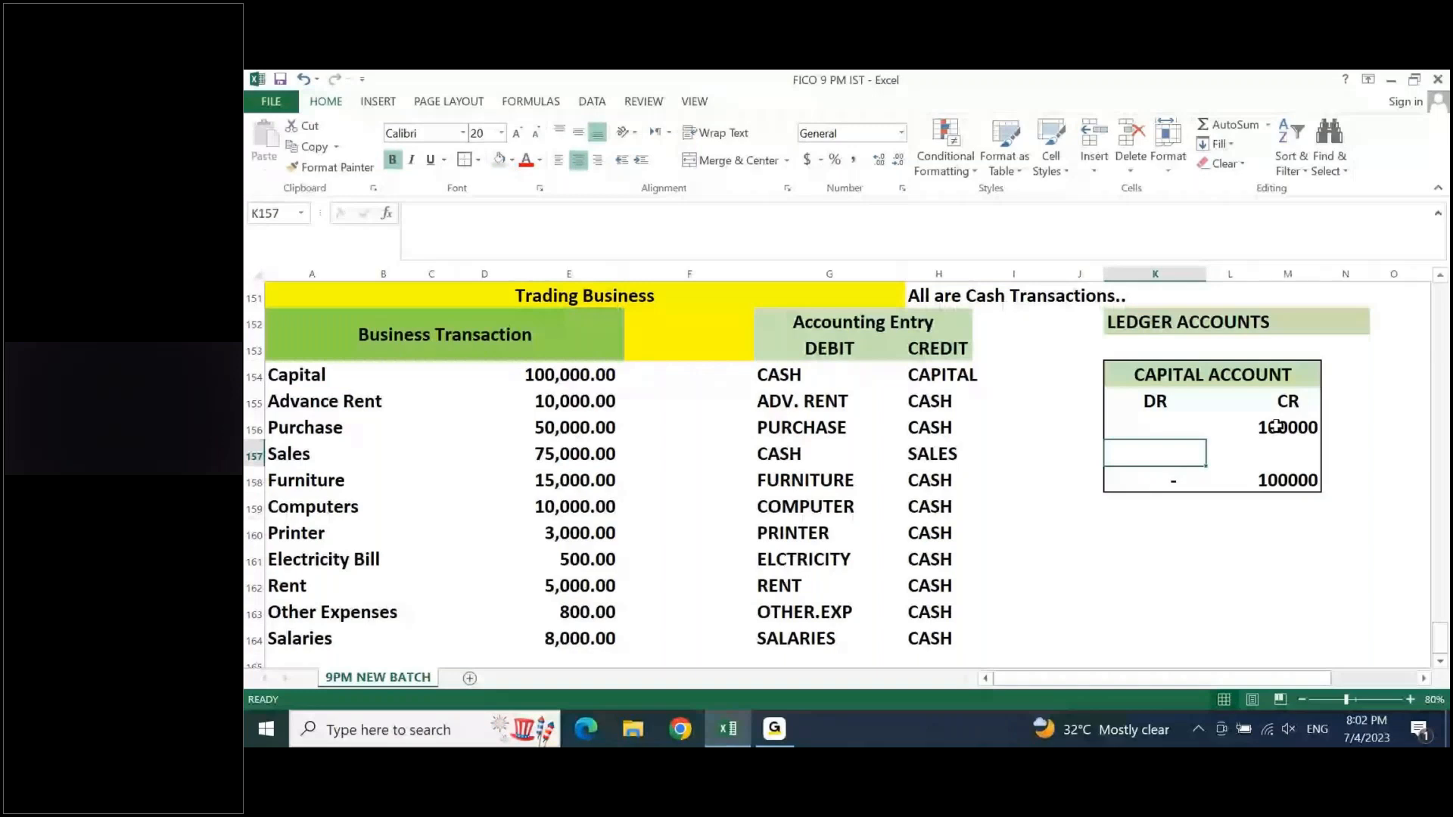
- Check the Capital entry against its ledger posting and totals, and enter the balancing amount 100000 on the debit side in K157
left_click(924, 370)
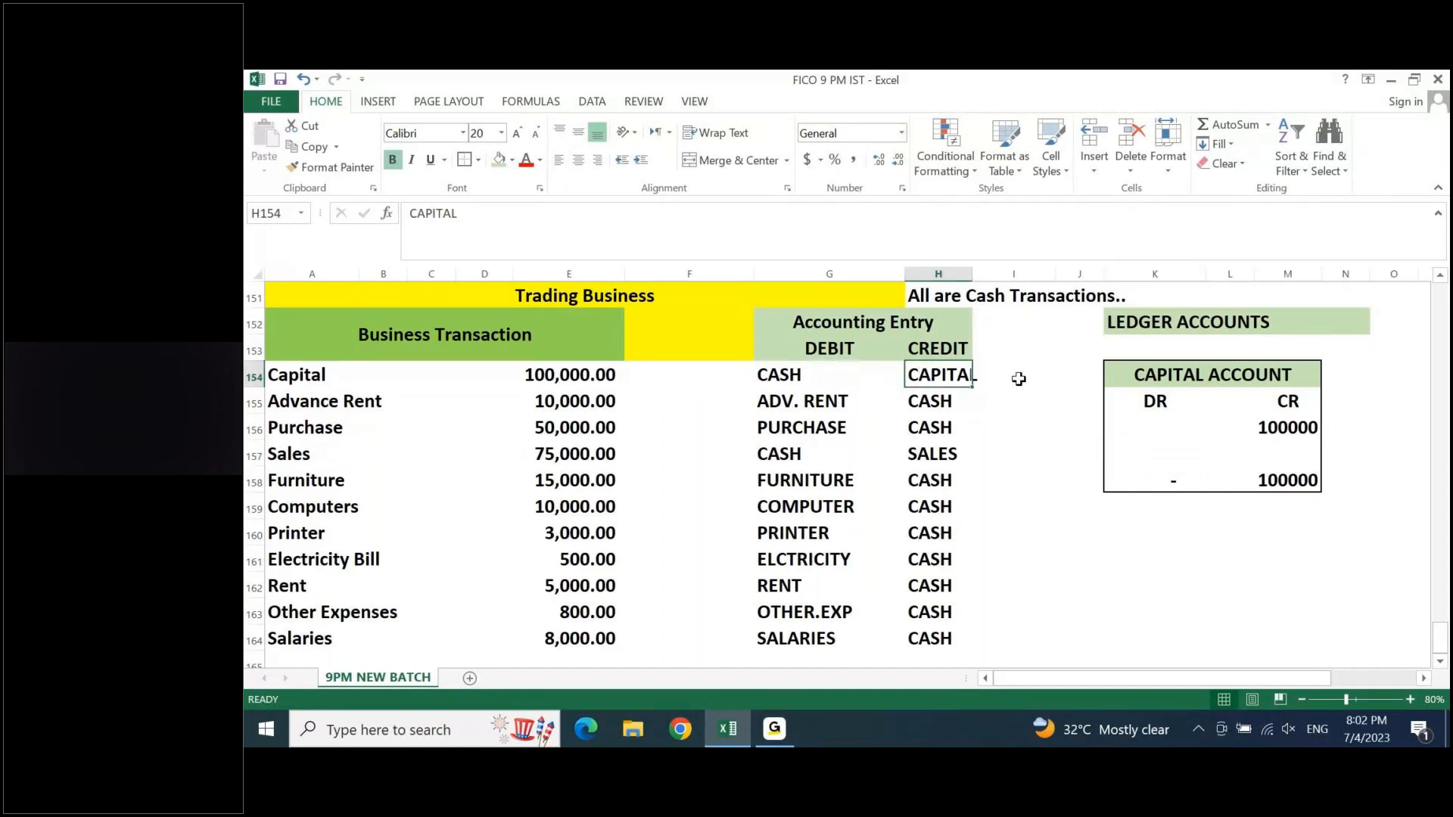
left_click(1294, 428)
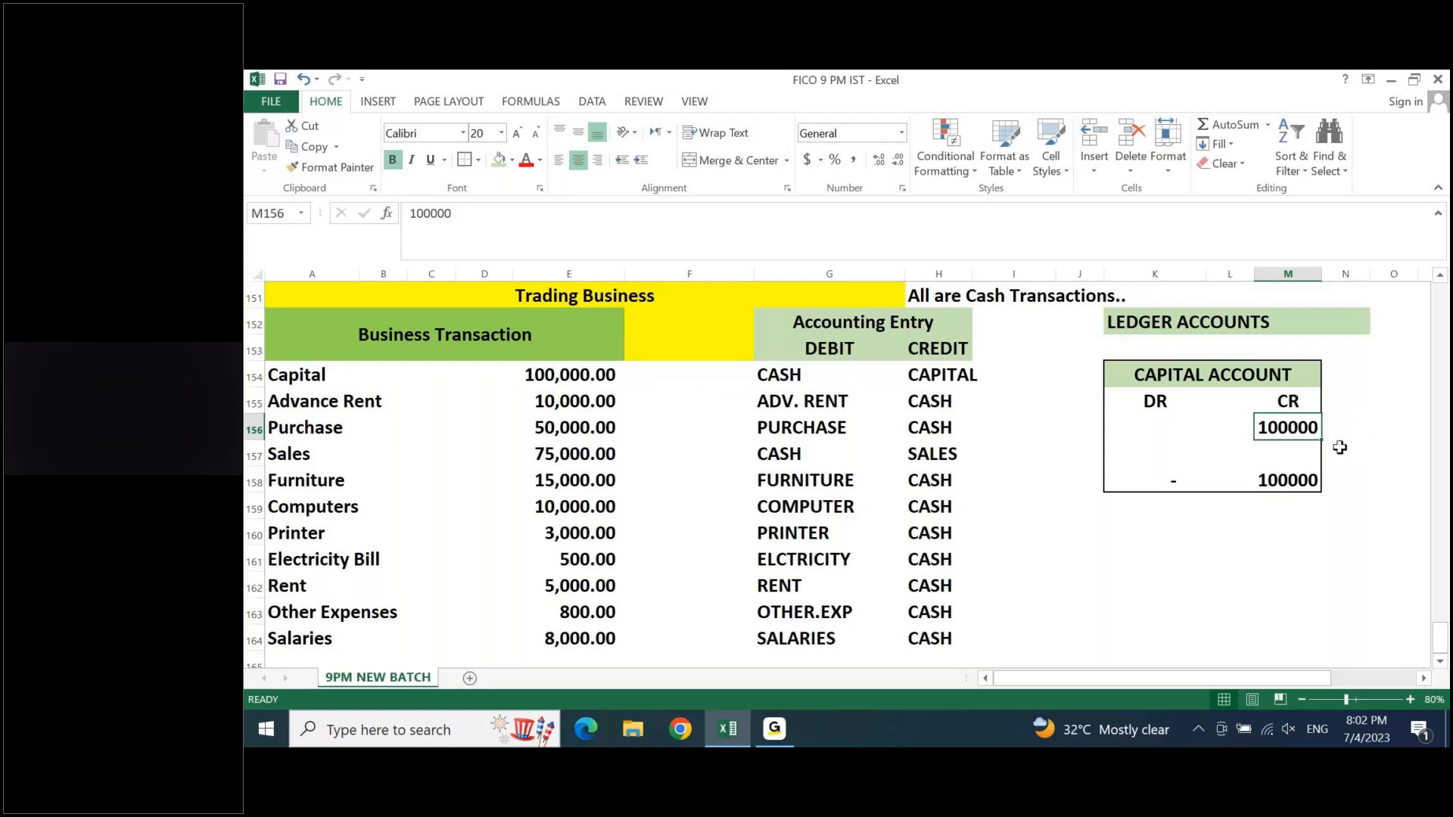
key("Down")
key("Down")
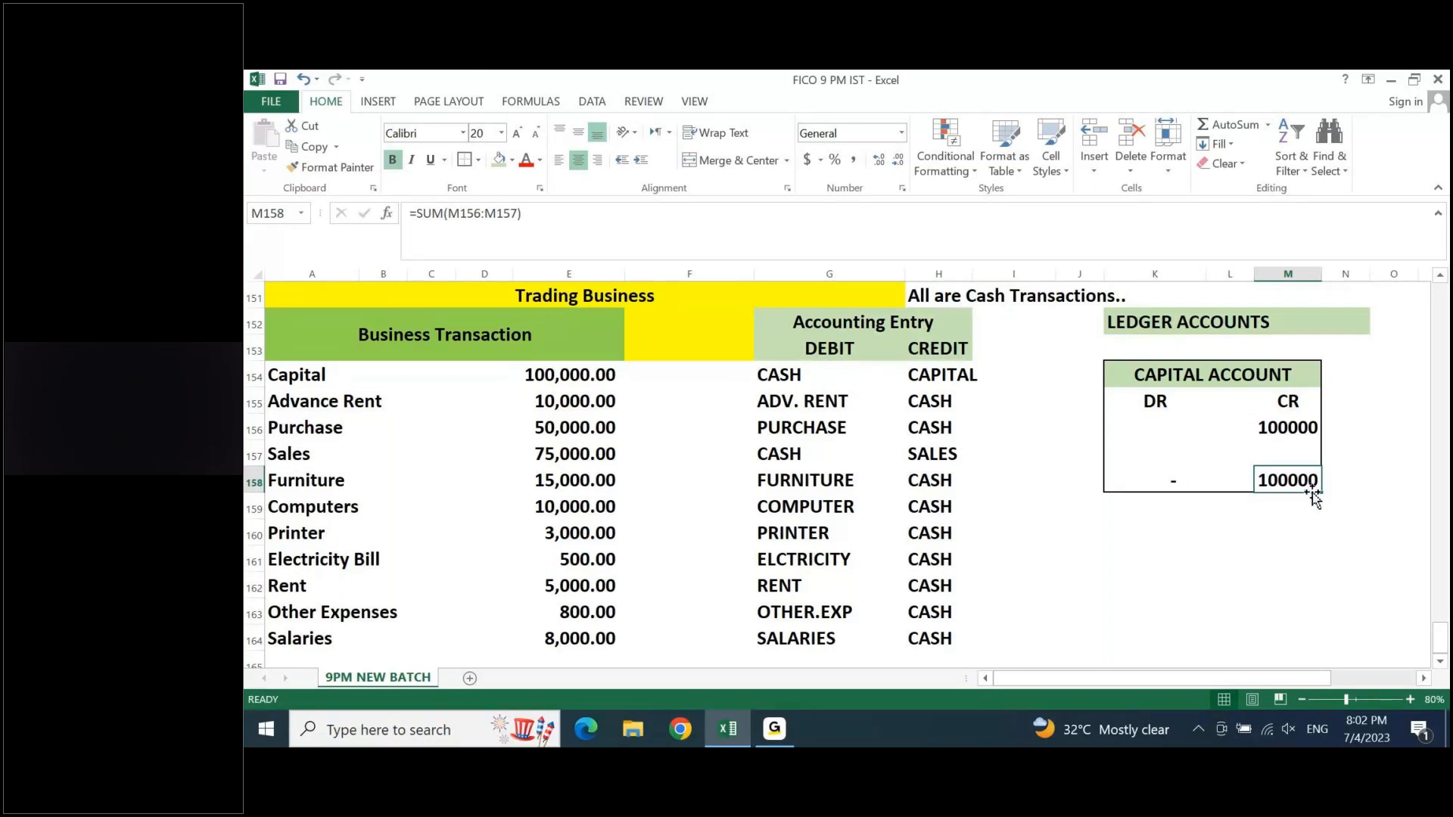
left_click(1173, 480)
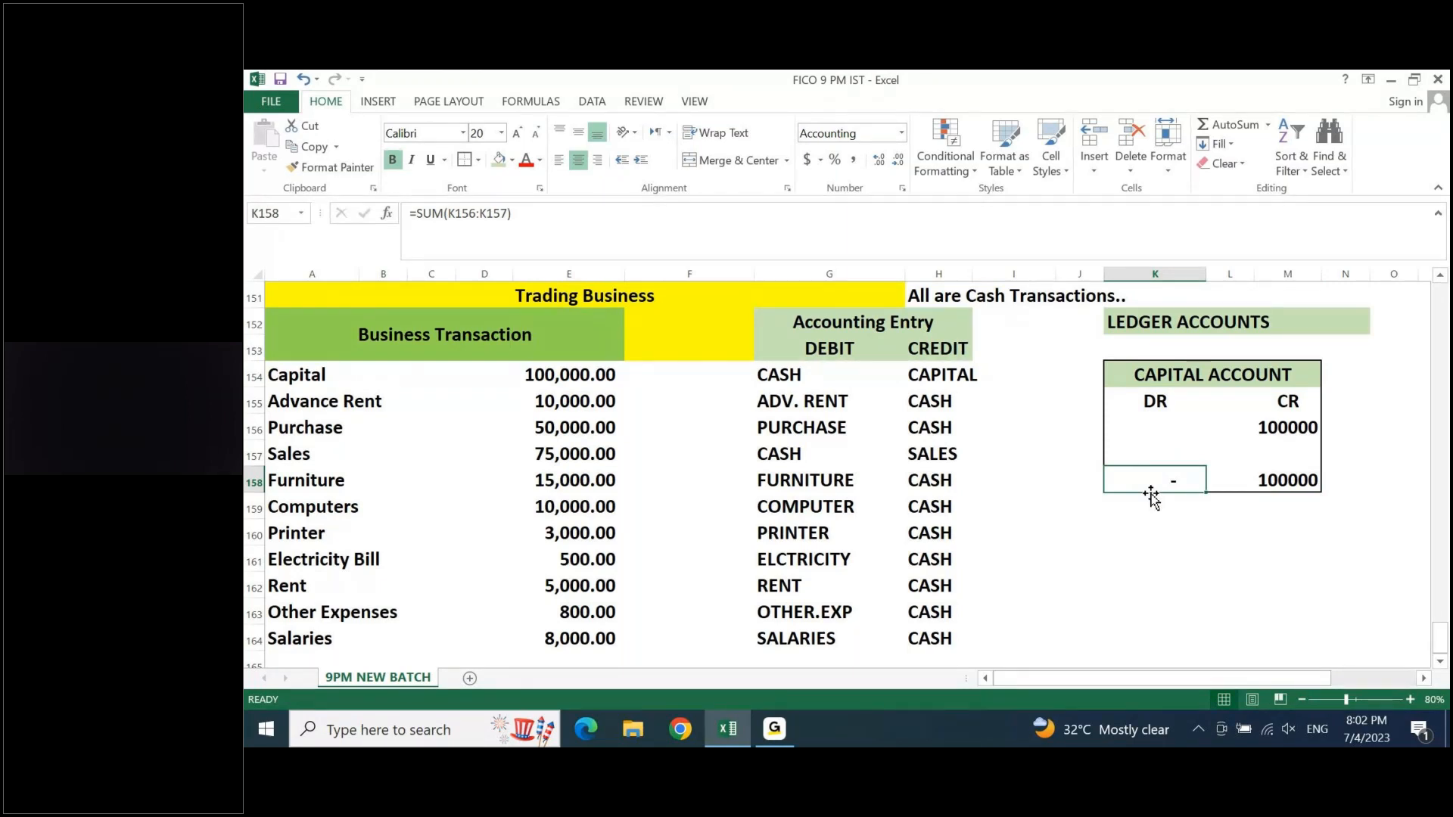
left_click(1147, 449)
type("00")
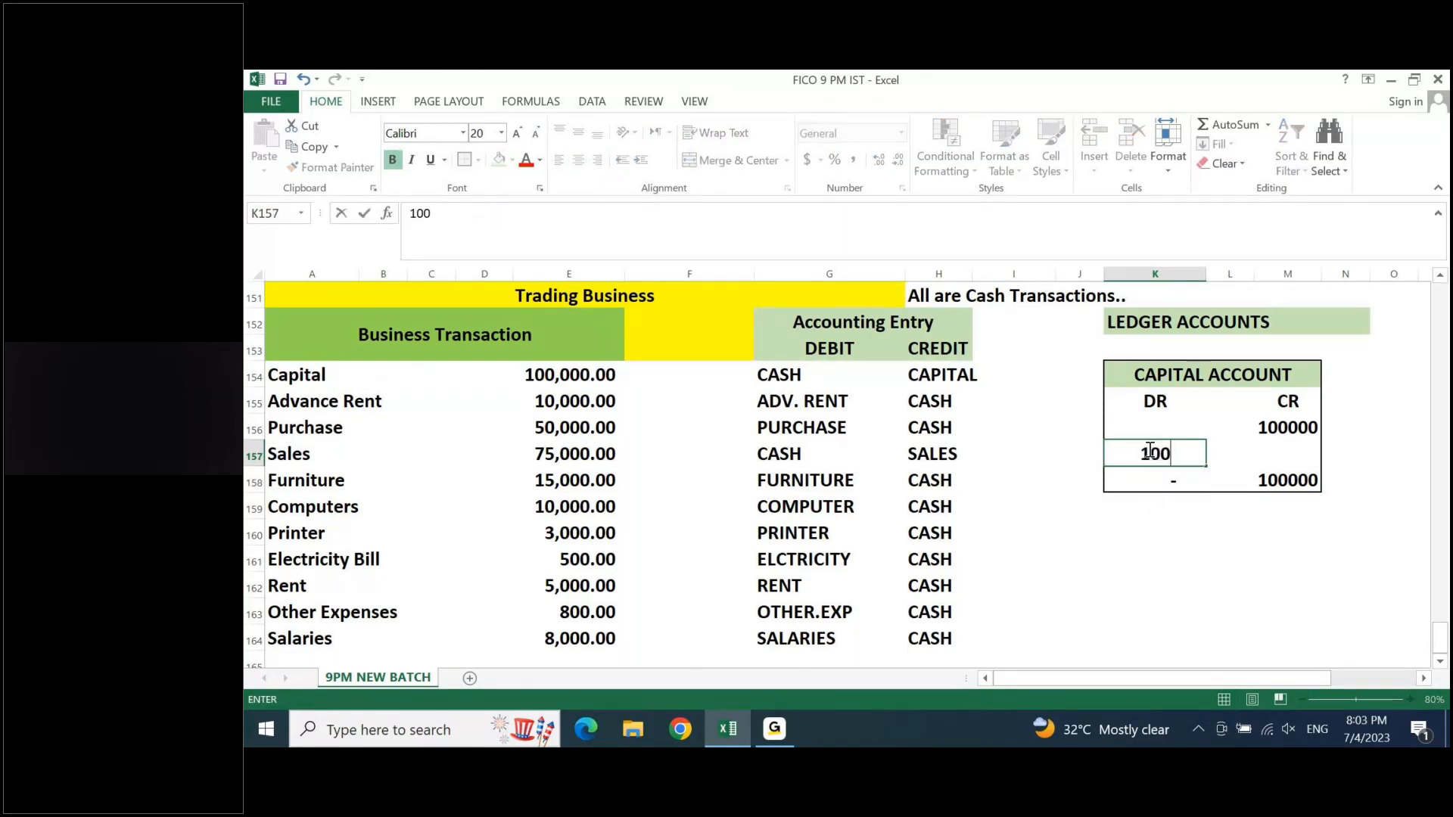
type("00")
key("Return")
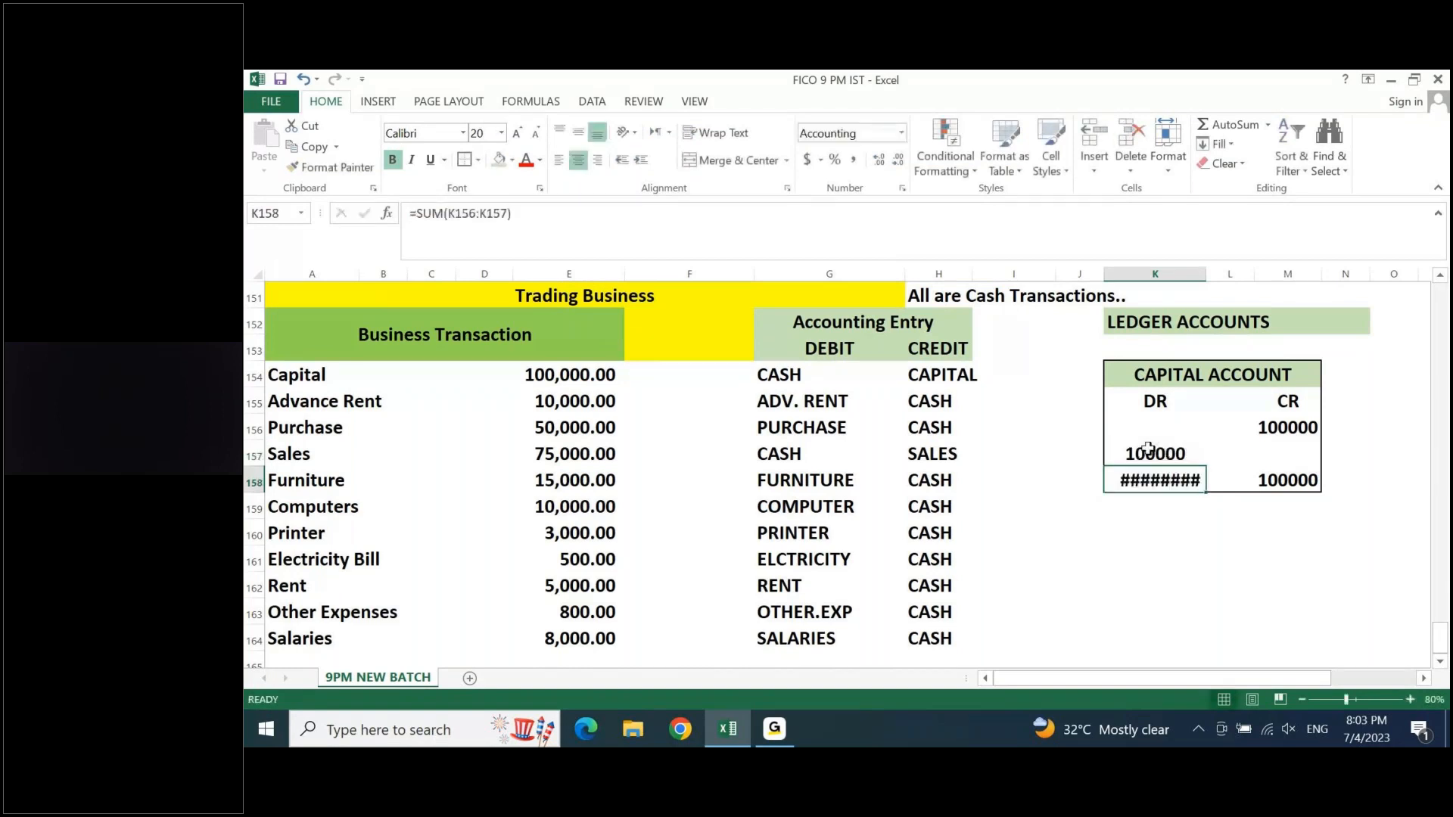
- Autofit column K's width so the debit total in K158 fits
key("alt+p")
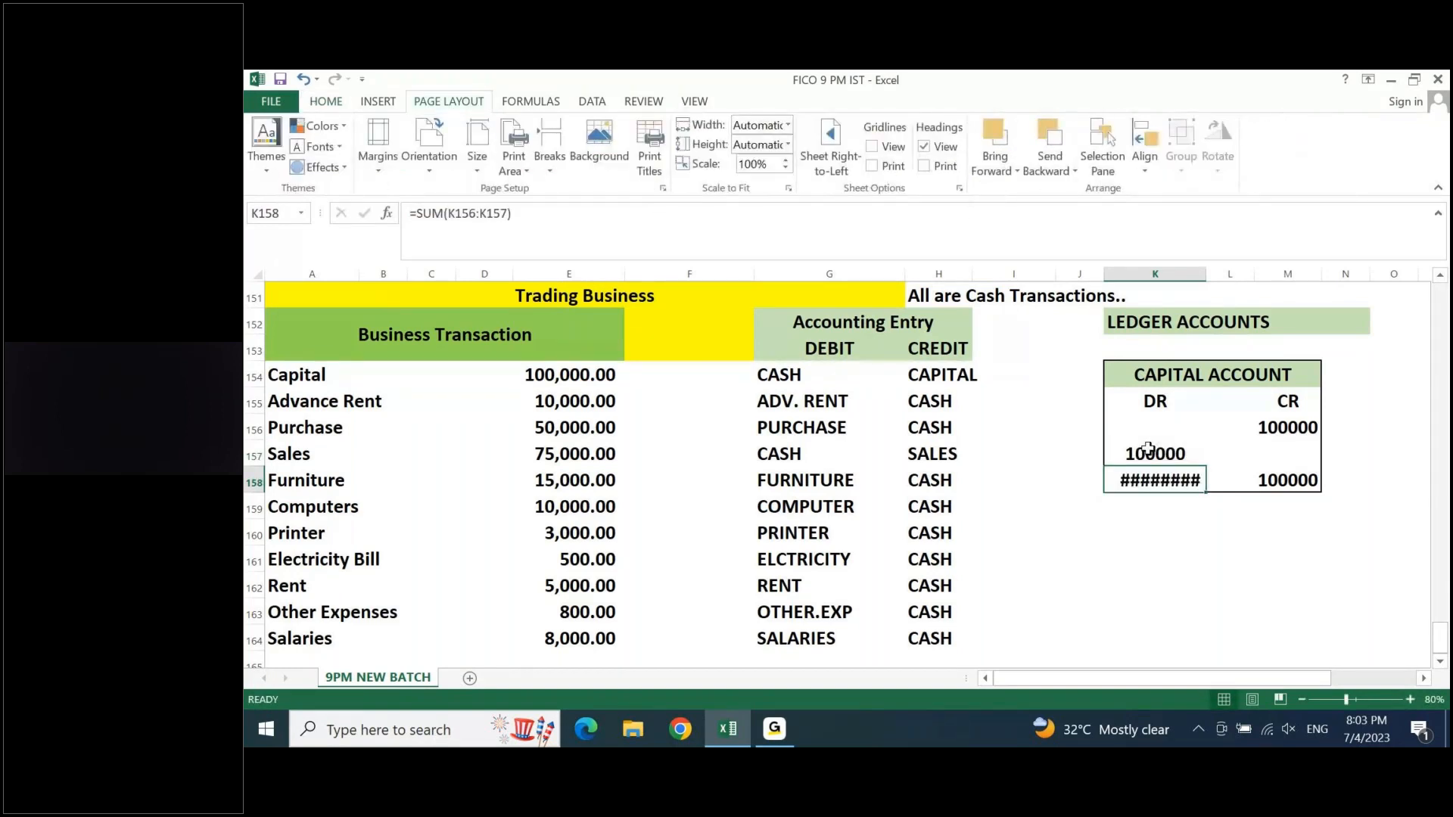
key("alt+o")
key("c")
key("a")
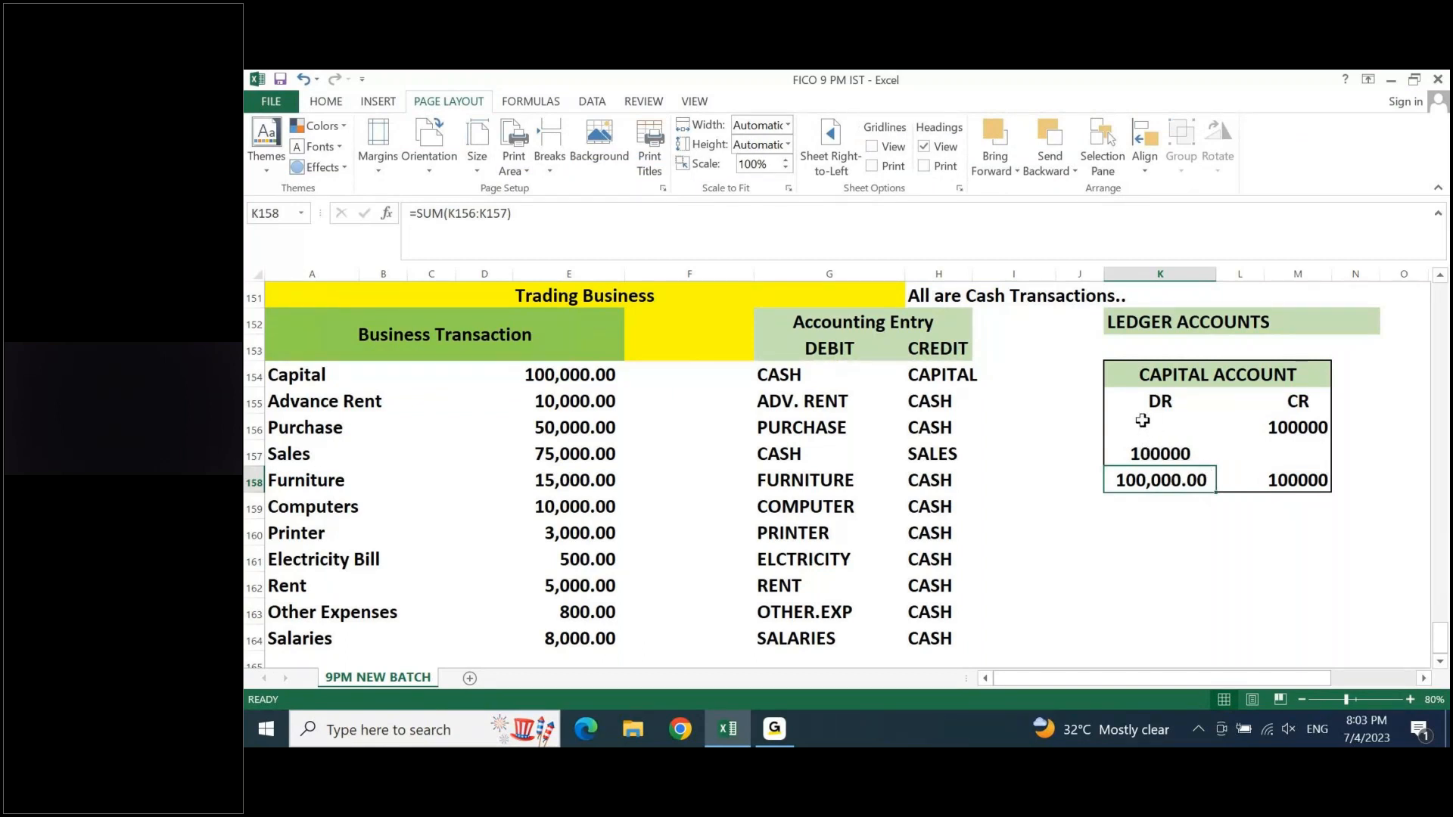
- Apply the comma number format to the Capital account amounts in K156:M158
left_click_drag(1154, 429, 1338, 495)
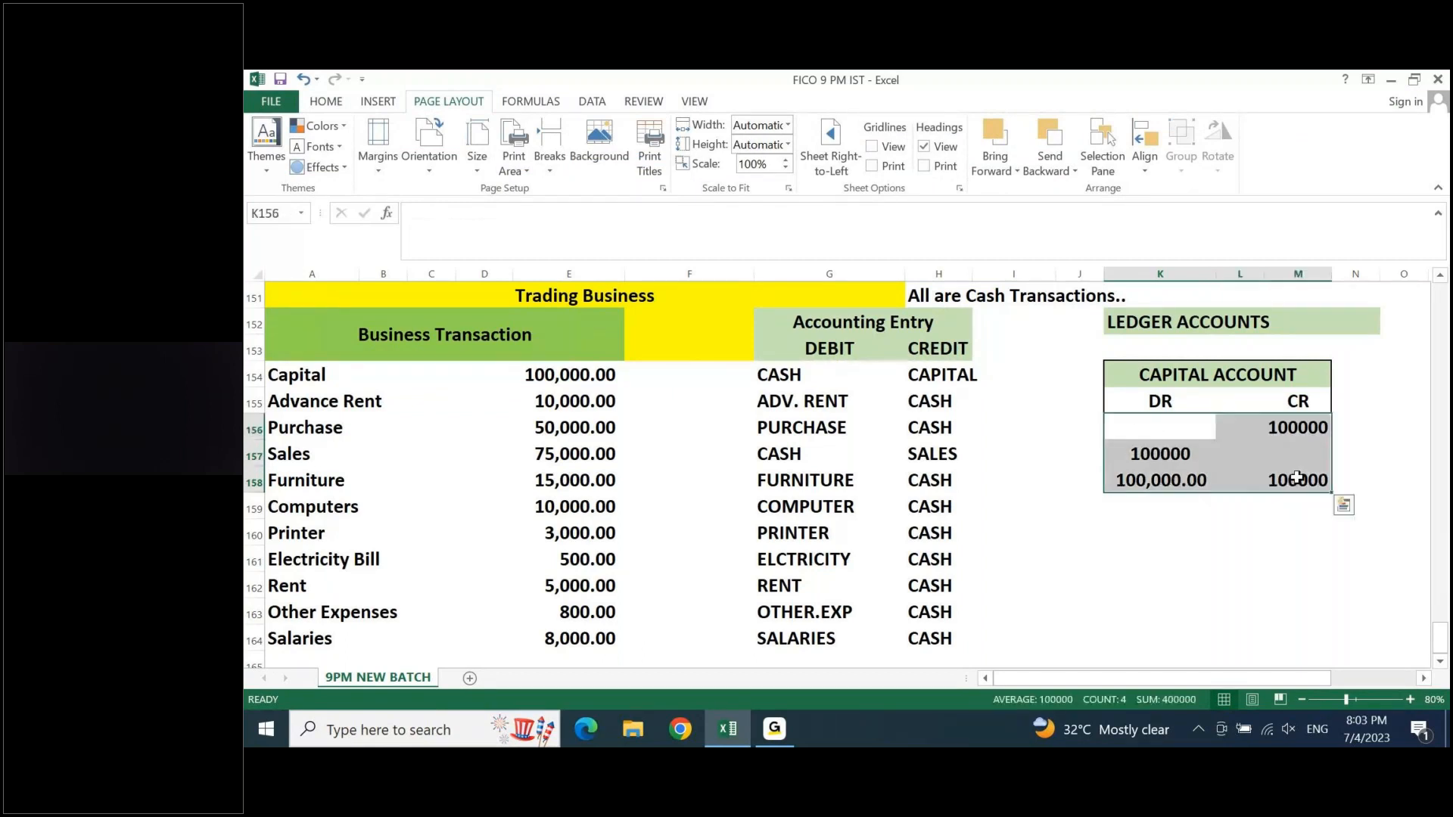
left_click(324, 103)
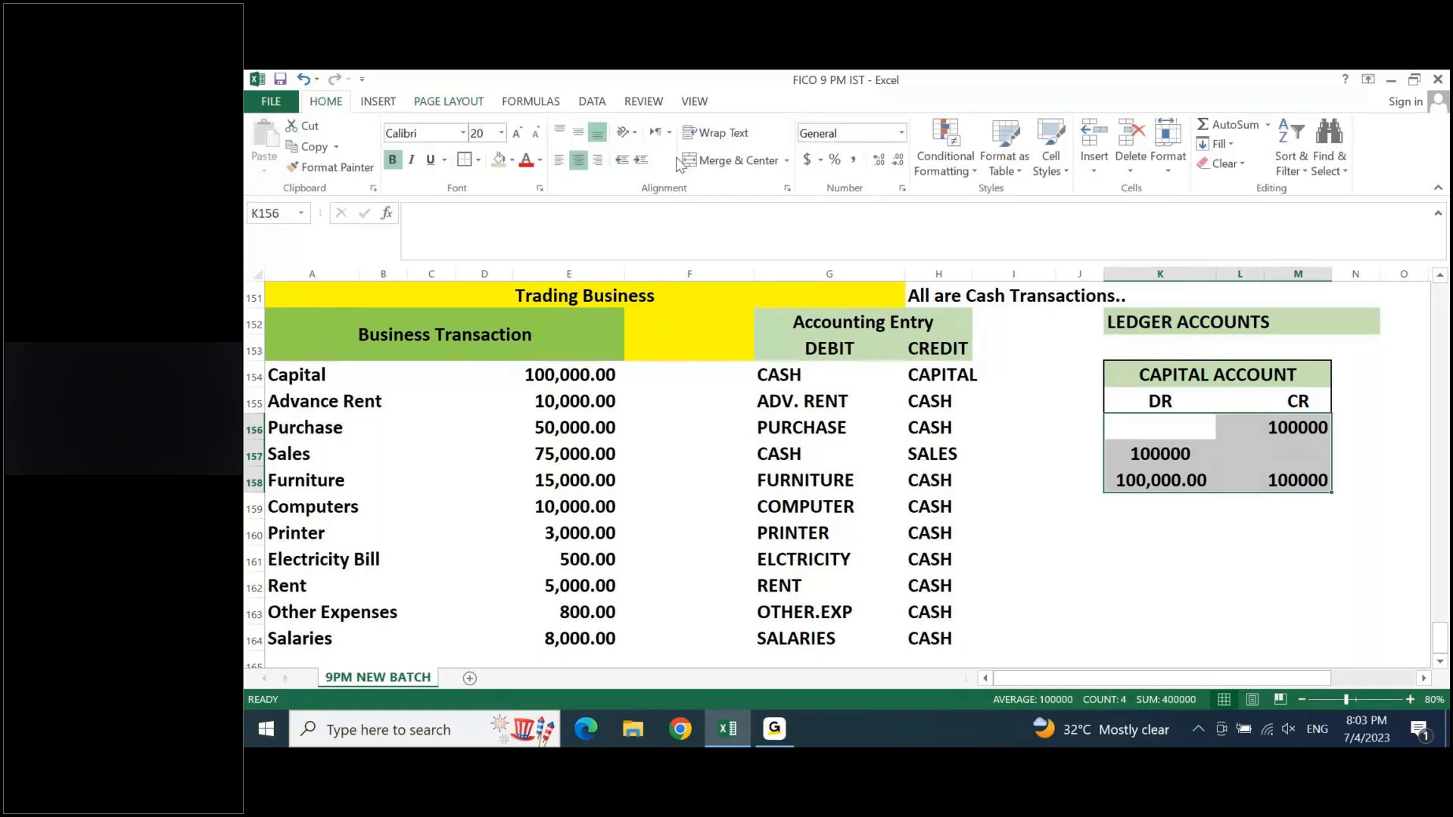
left_click(852, 159)
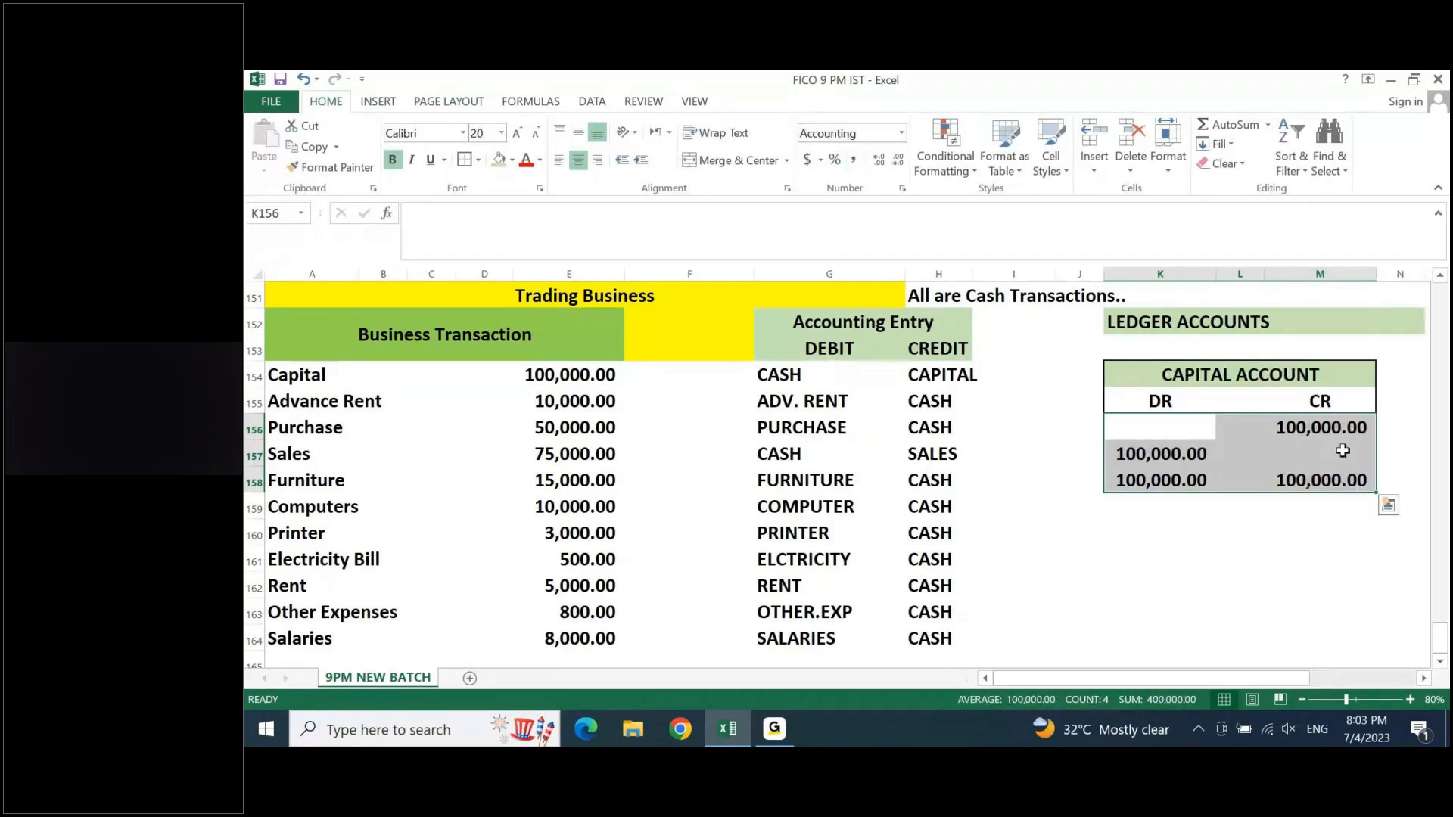
left_click(1335, 541)
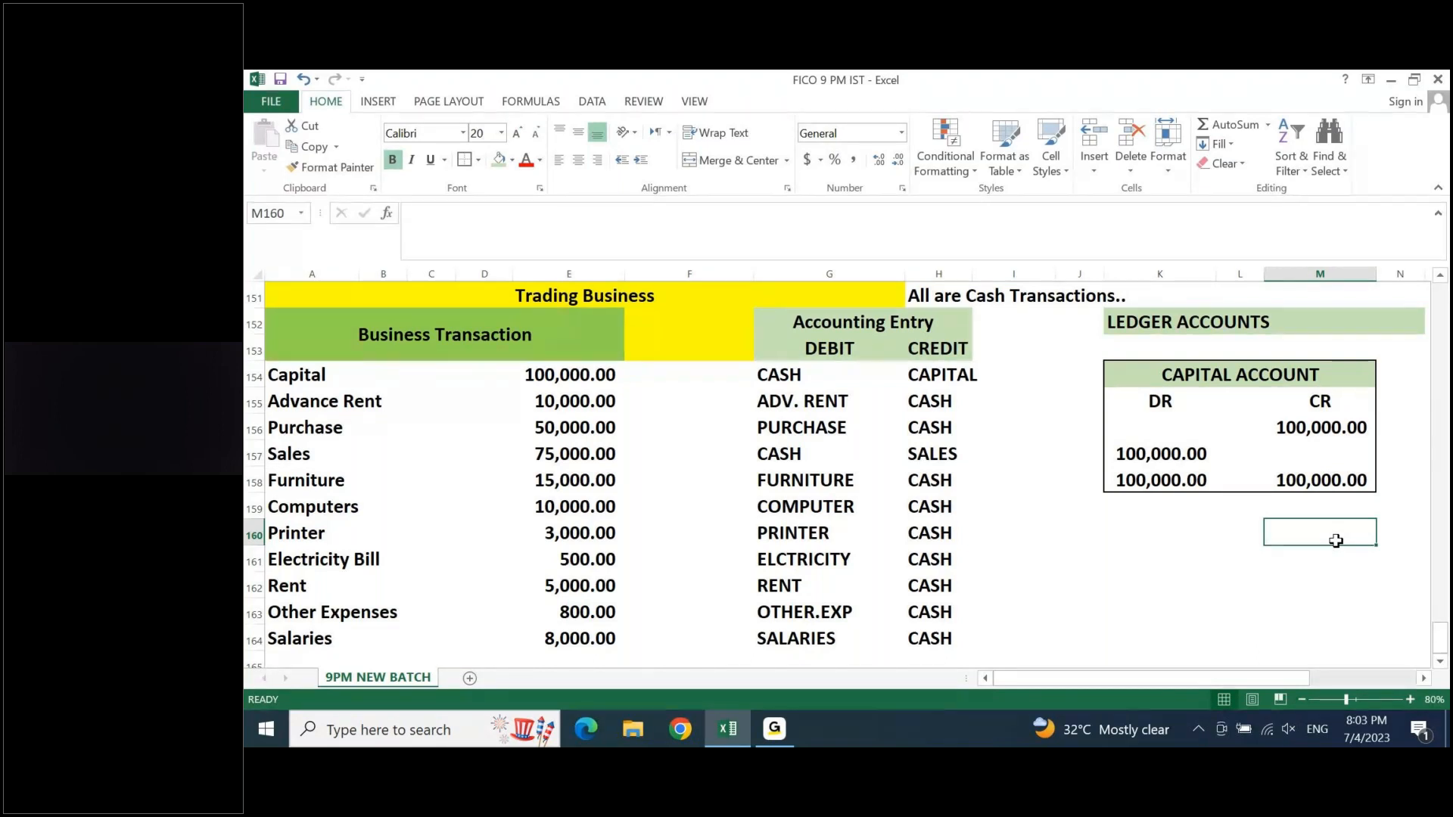
- Shade the credit posting in M156 light green and compare it with the CASH and CAPITAL entry in row 154
left_click(1320, 428)
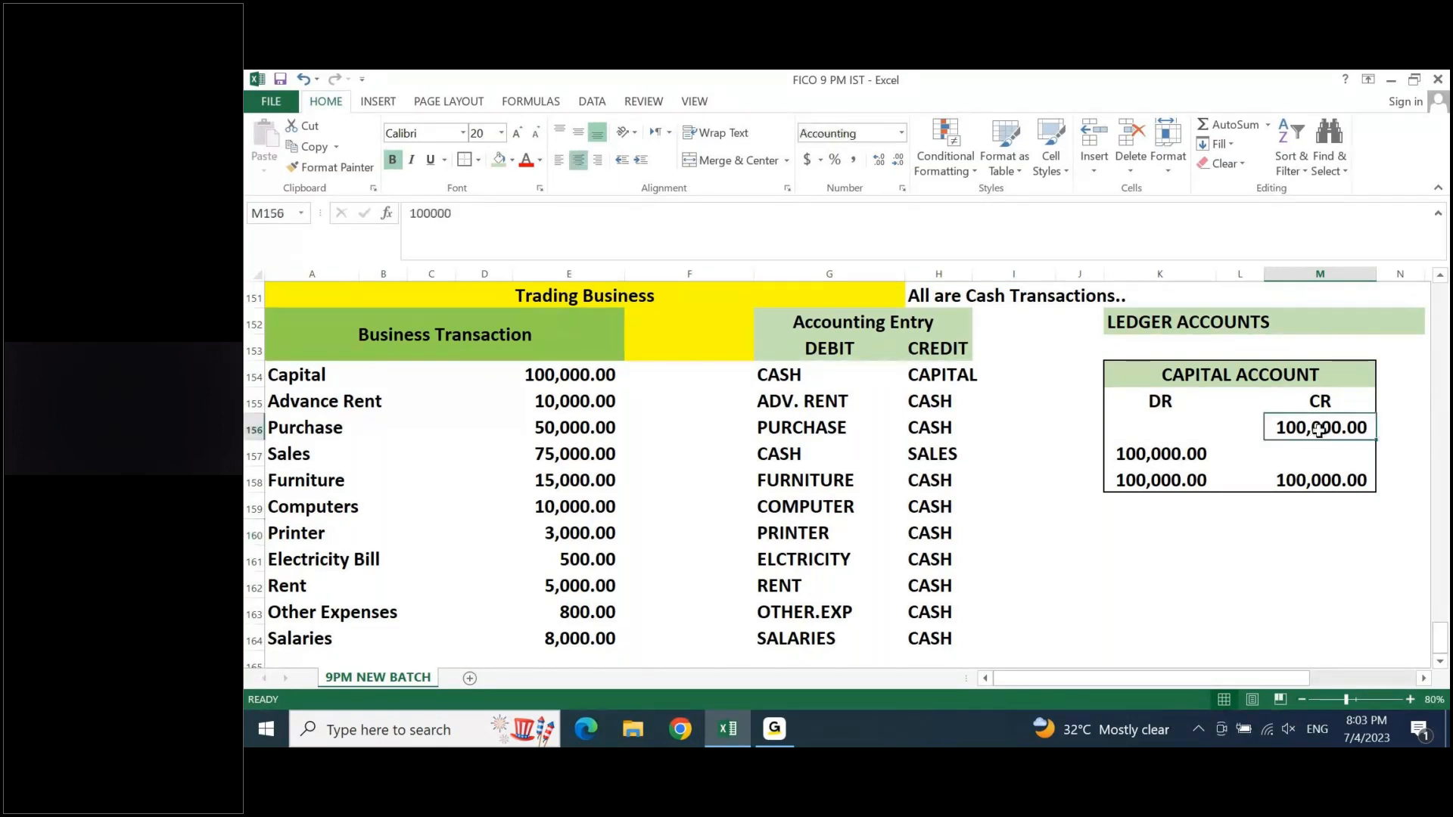
left_click(505, 162)
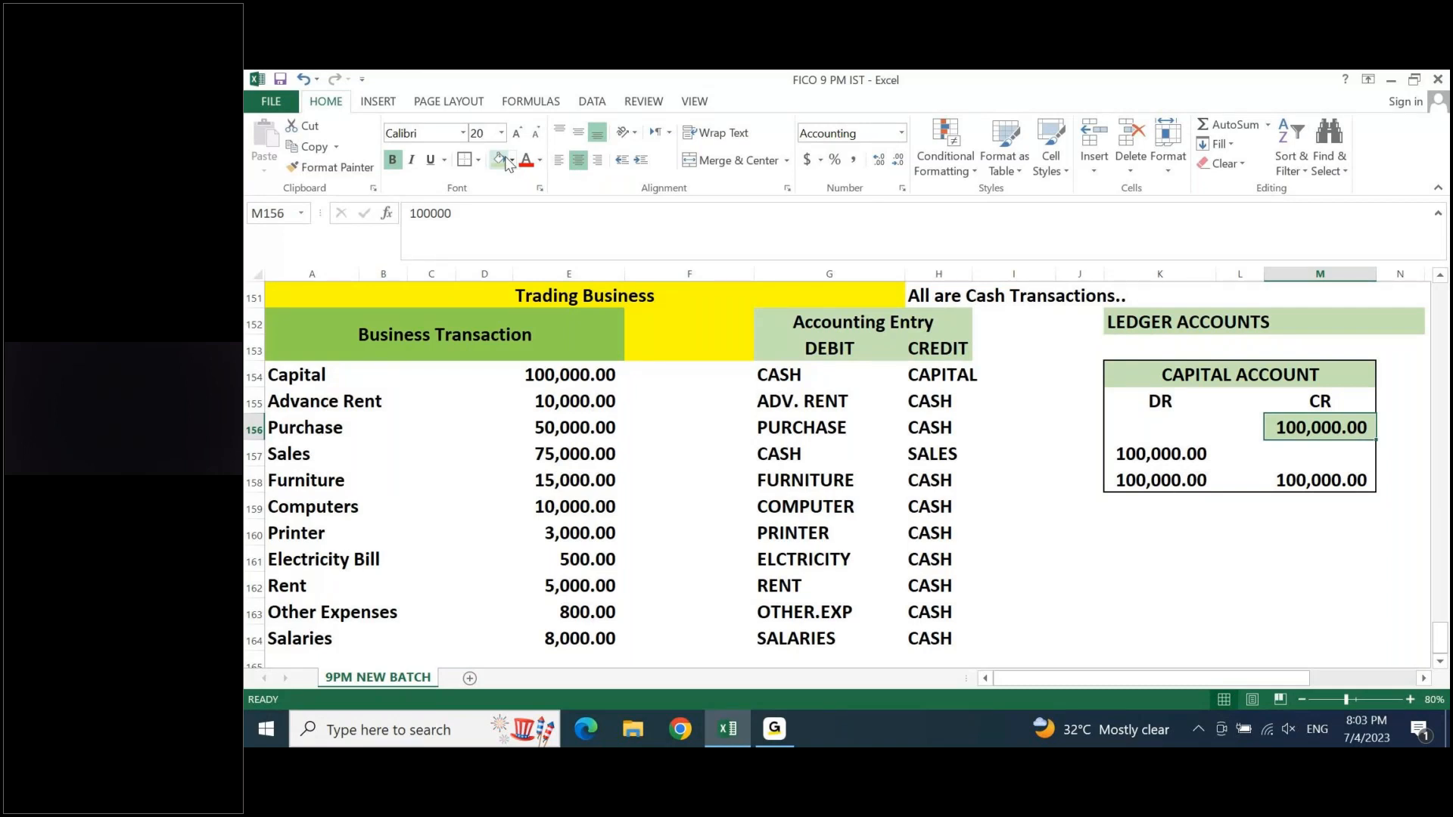
left_click(829, 375)
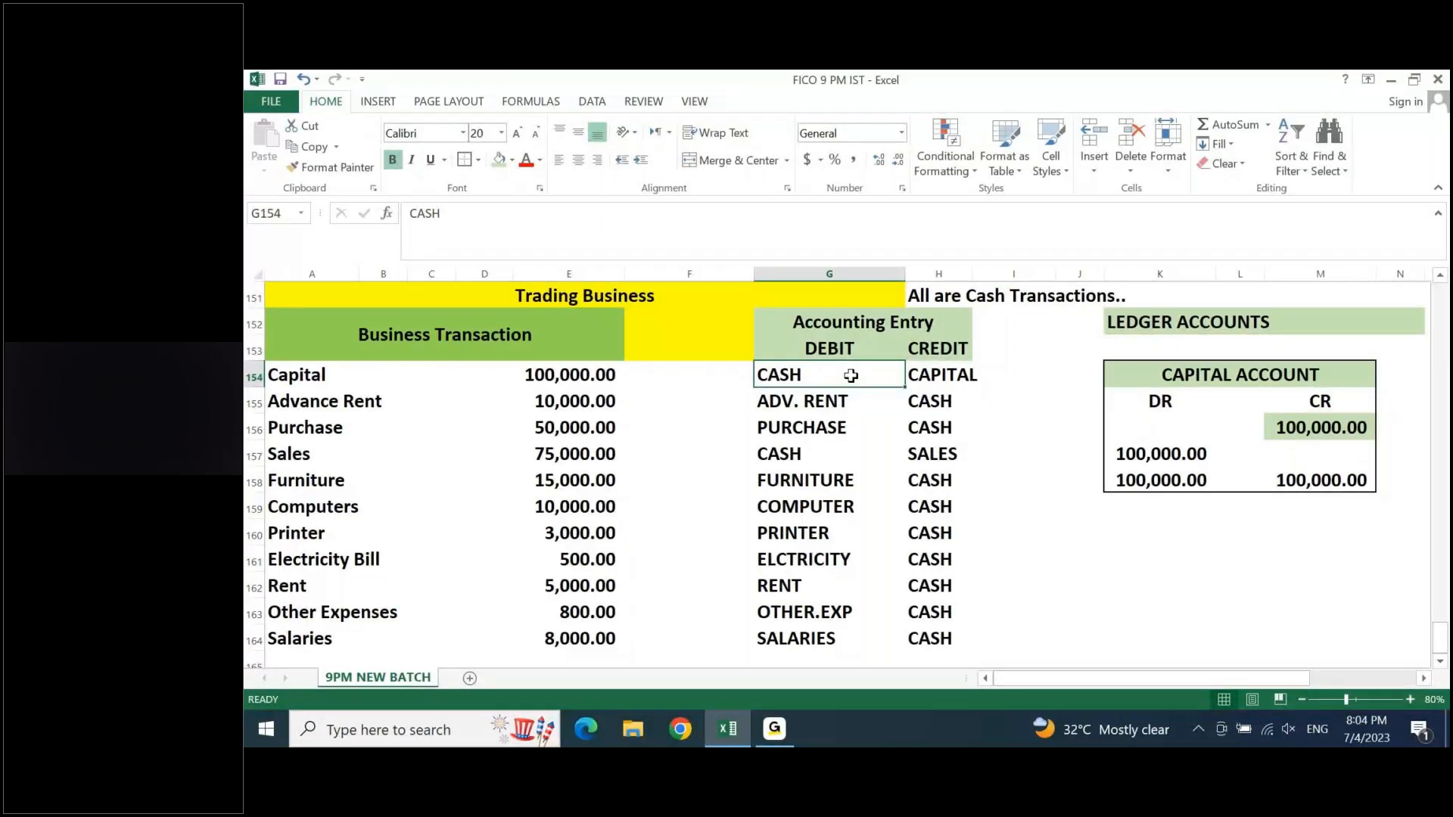
left_click_drag(850, 370, 938, 375)
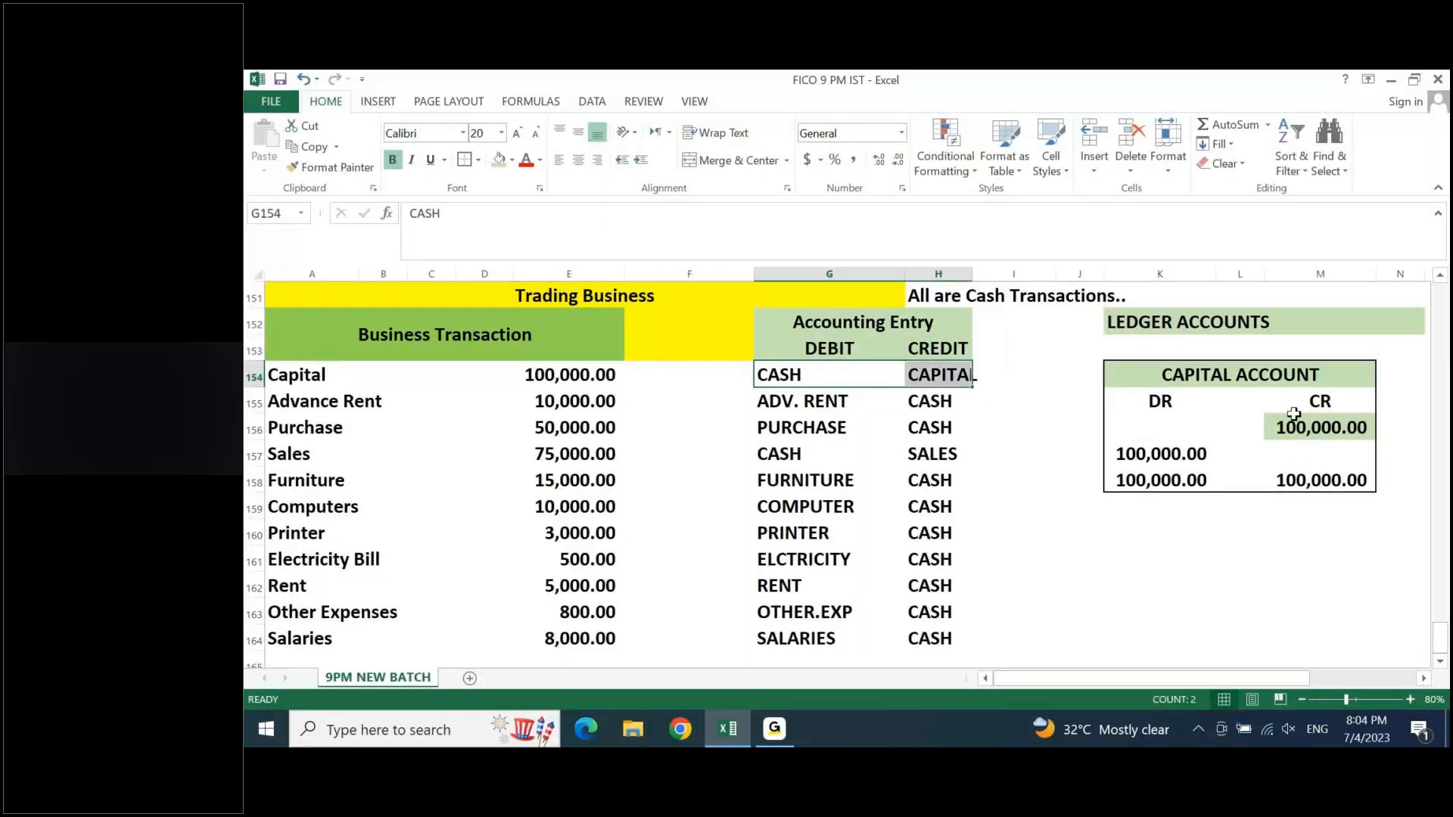
left_click(1304, 426)
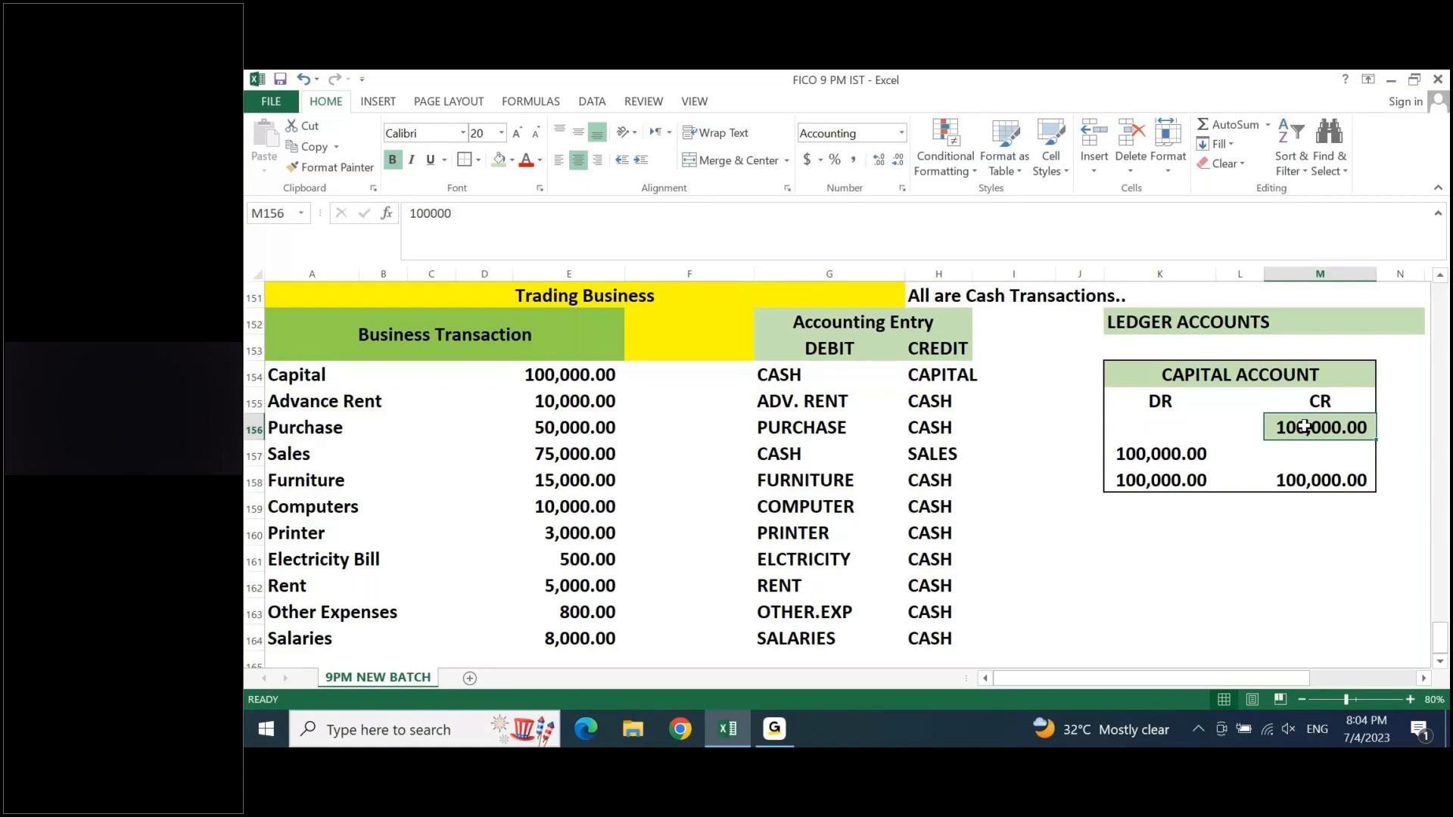
- Shade the Capital account's totals row K158:M158 with a light gold fill
left_click_drag(1157, 480, 1320, 479)
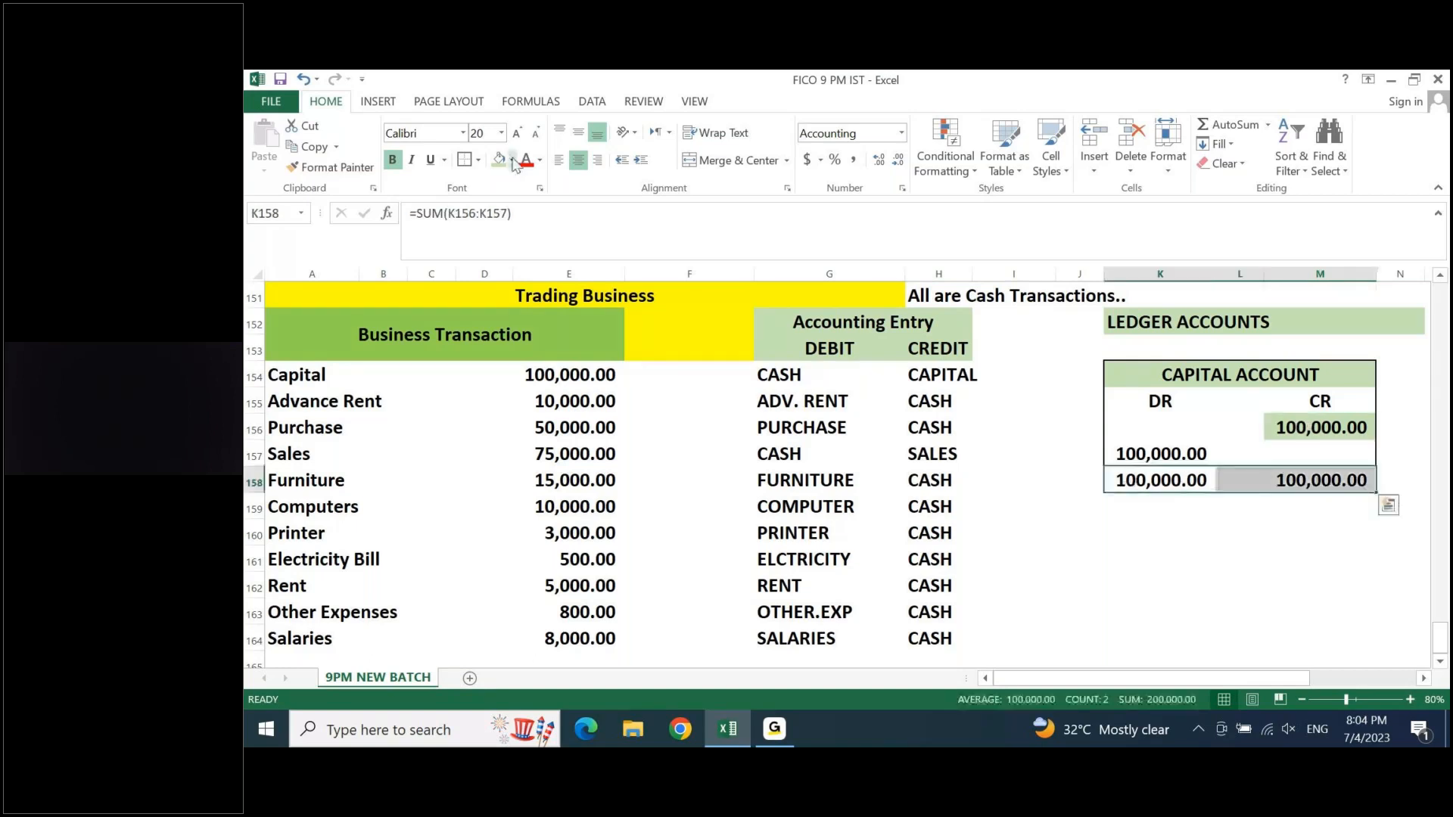
left_click(511, 160)
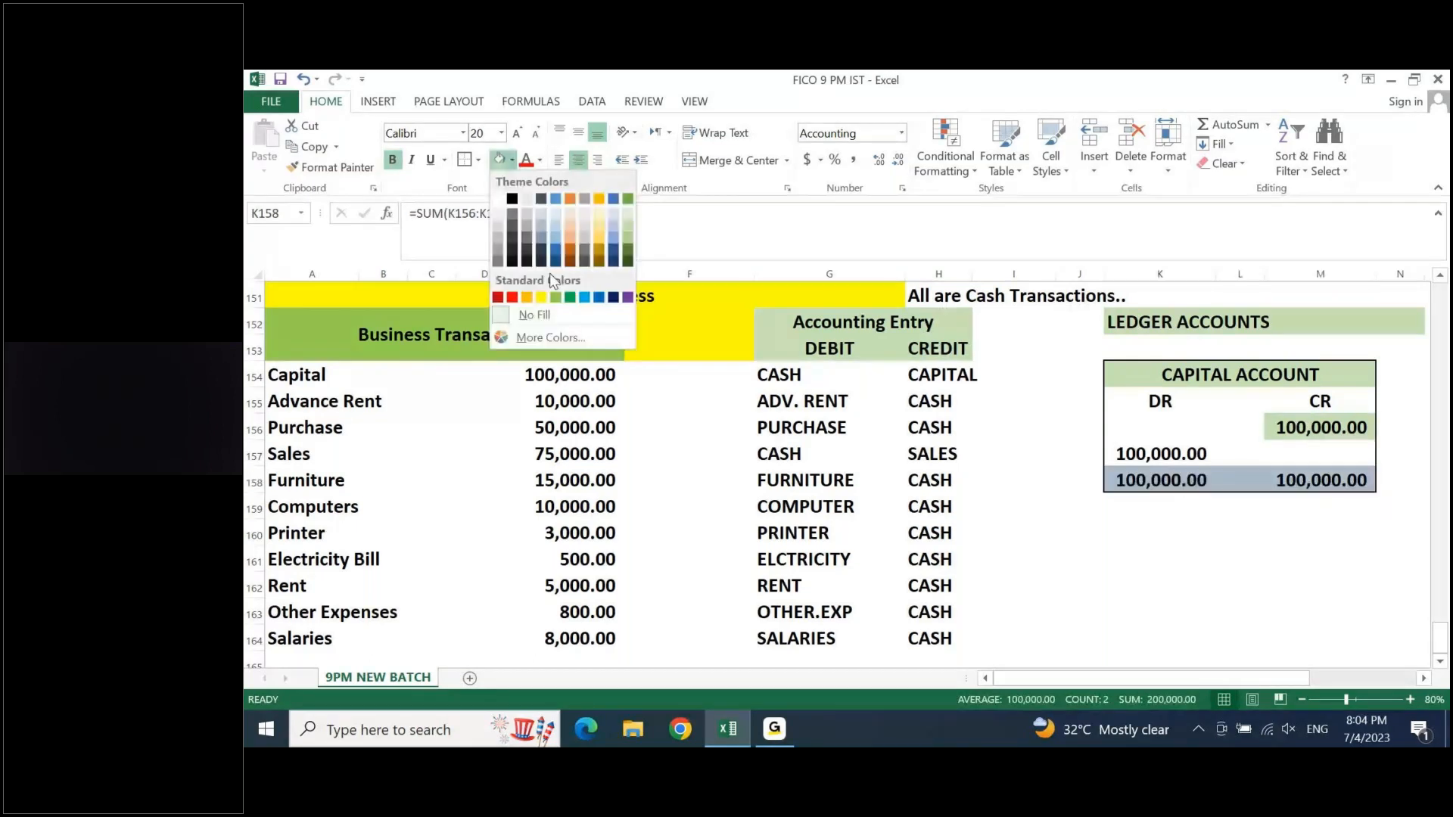
left_click(598, 232)
left_click(1242, 447)
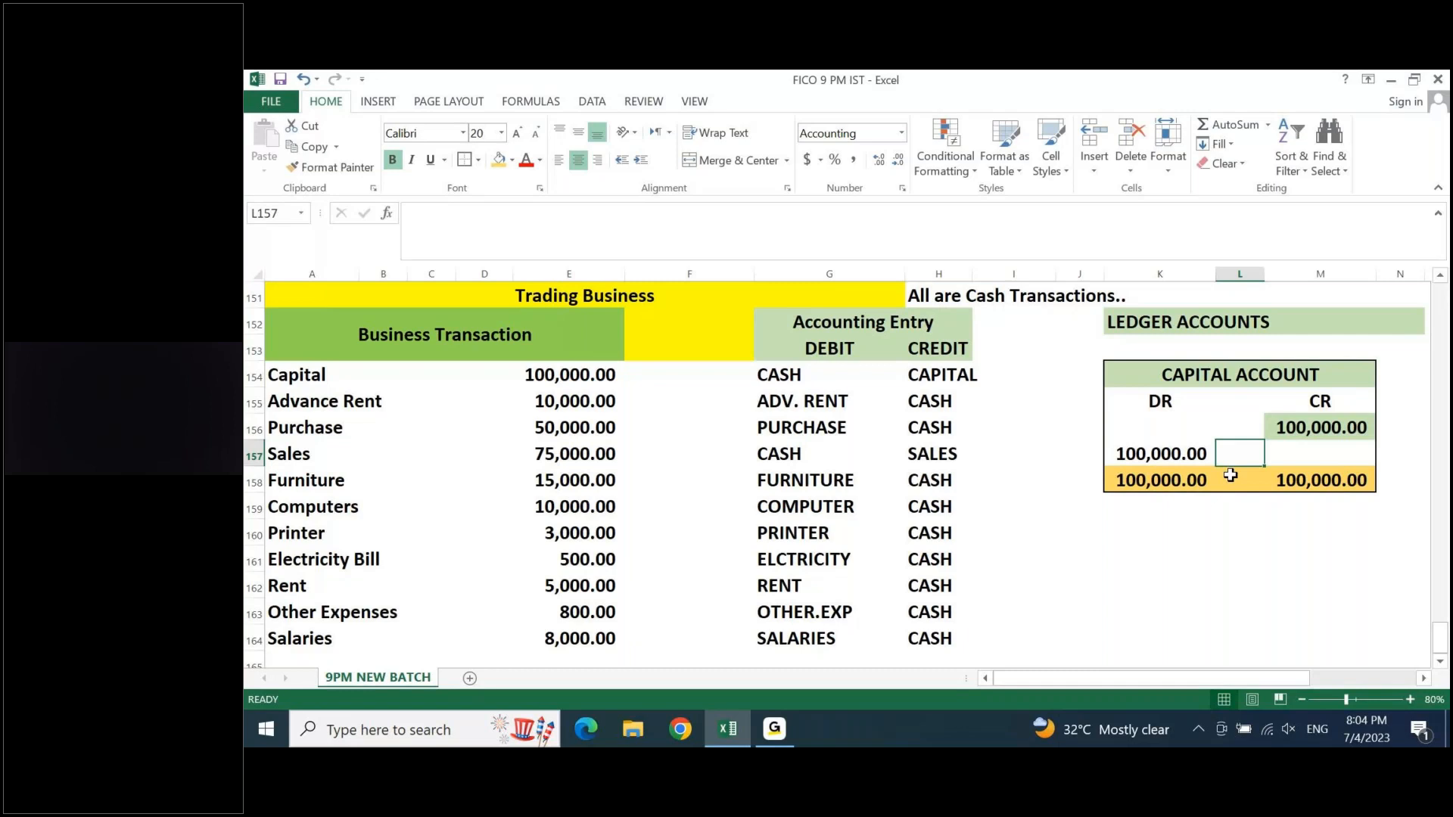
- Highlight the balancing amount on the Capital account's debit side in K157 with a yellow fill
left_click(1192, 486)
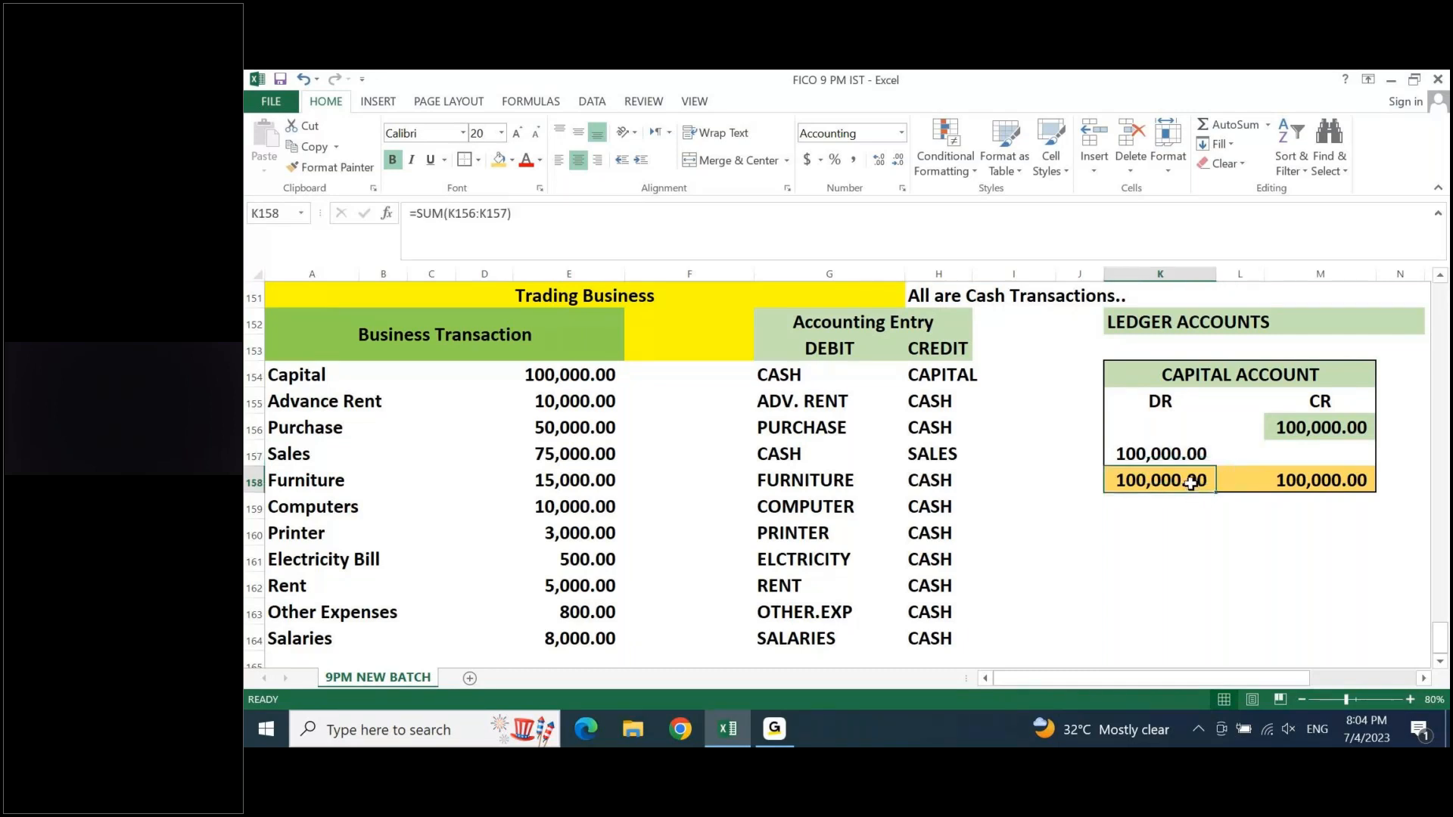
left_click(1176, 453)
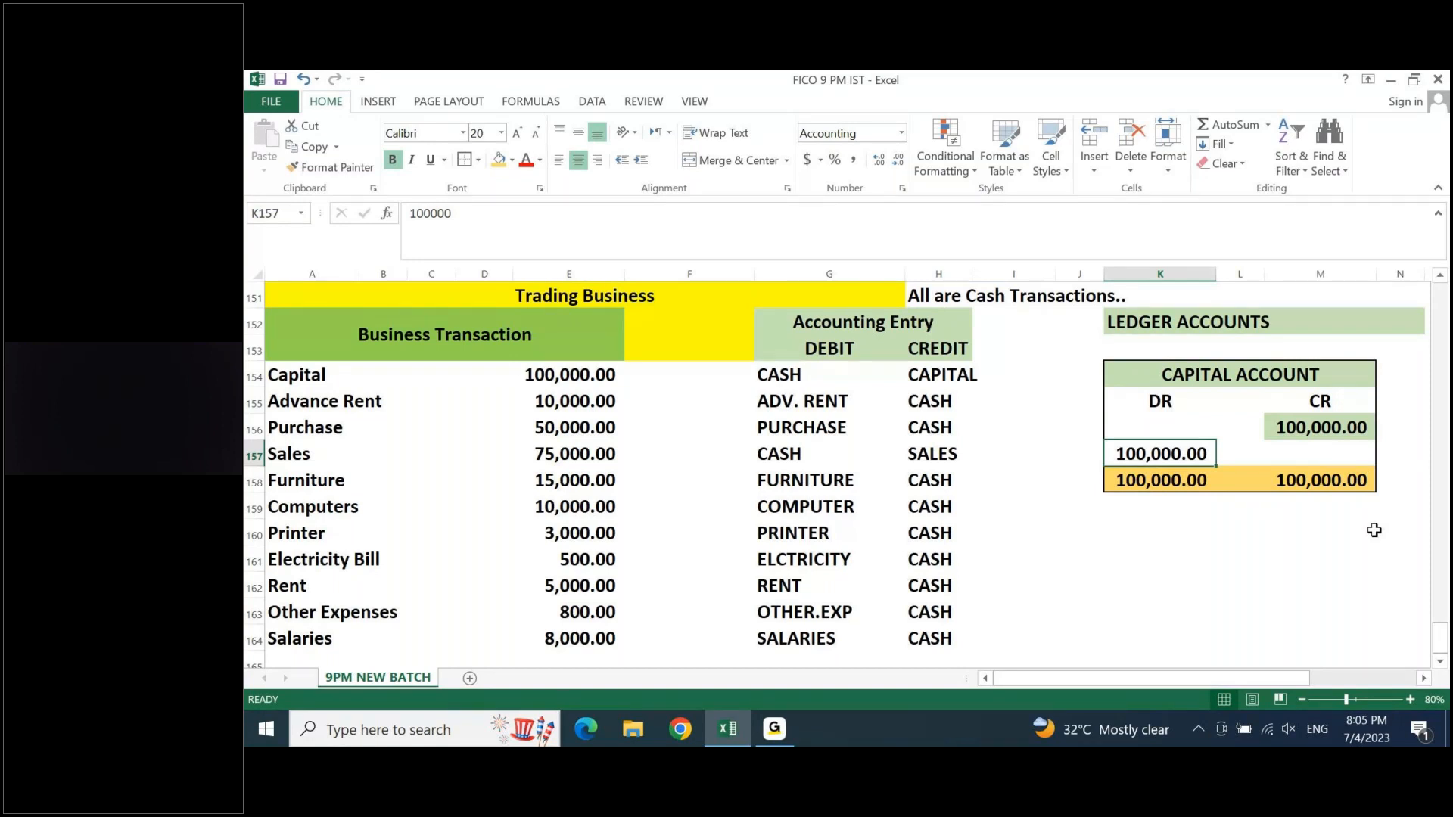
left_click(513, 161)
left_click(539, 280)
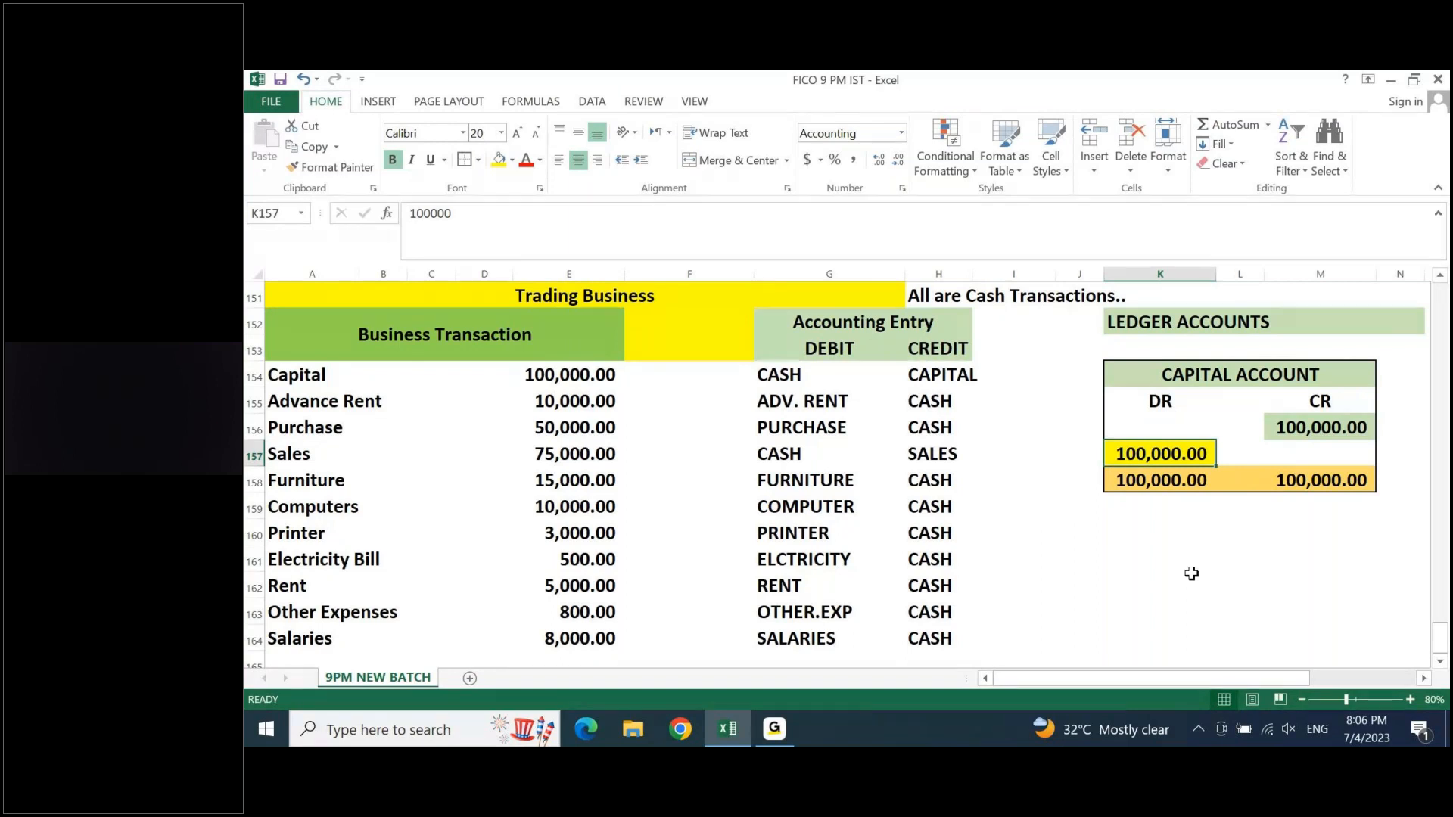
- Enter the label "DEBIT Balance" in J160 below the Capital account
key("Down")
key("Down")
key("Down")
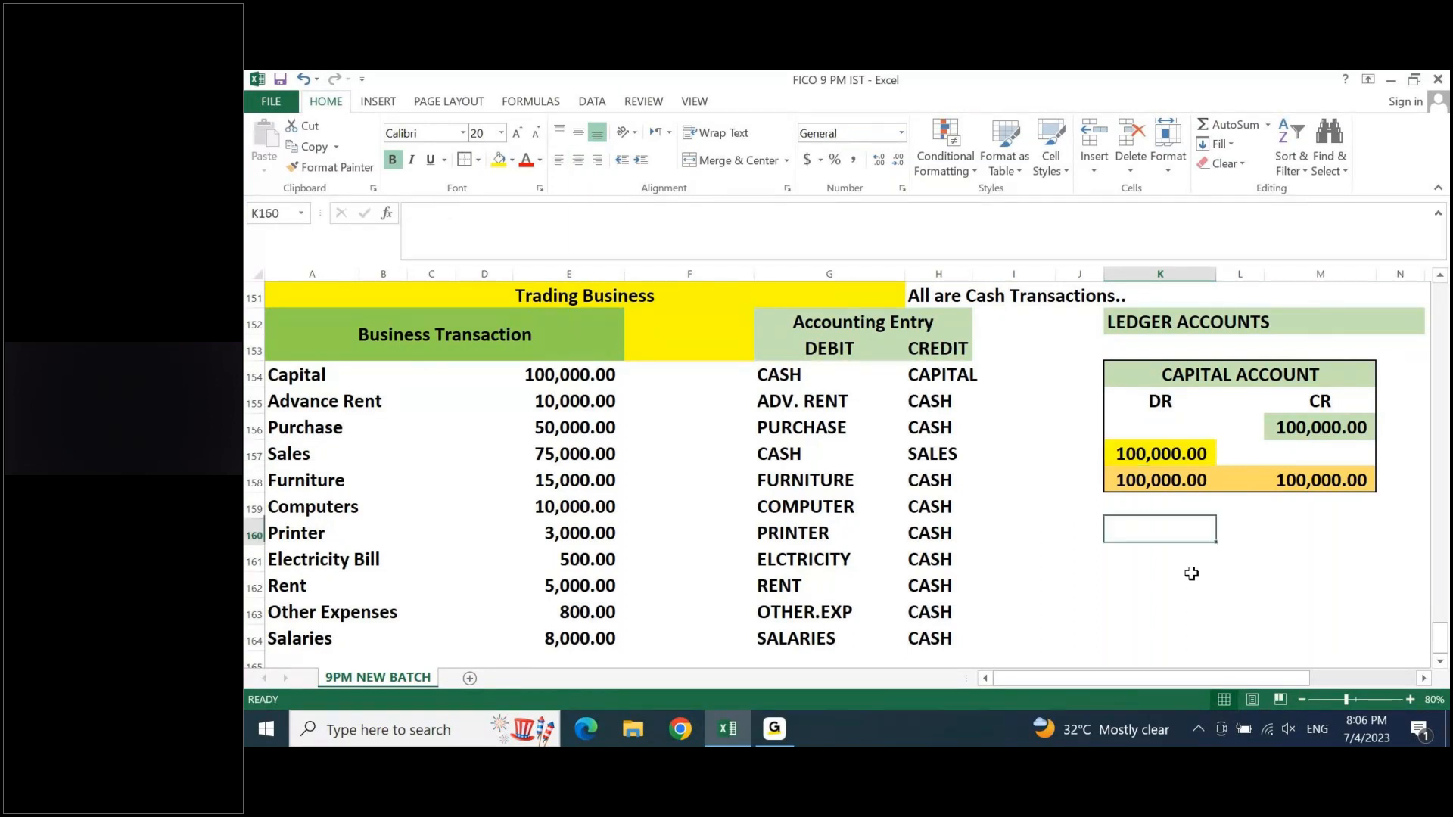
key("Left")
type("DEBIT Balacne")
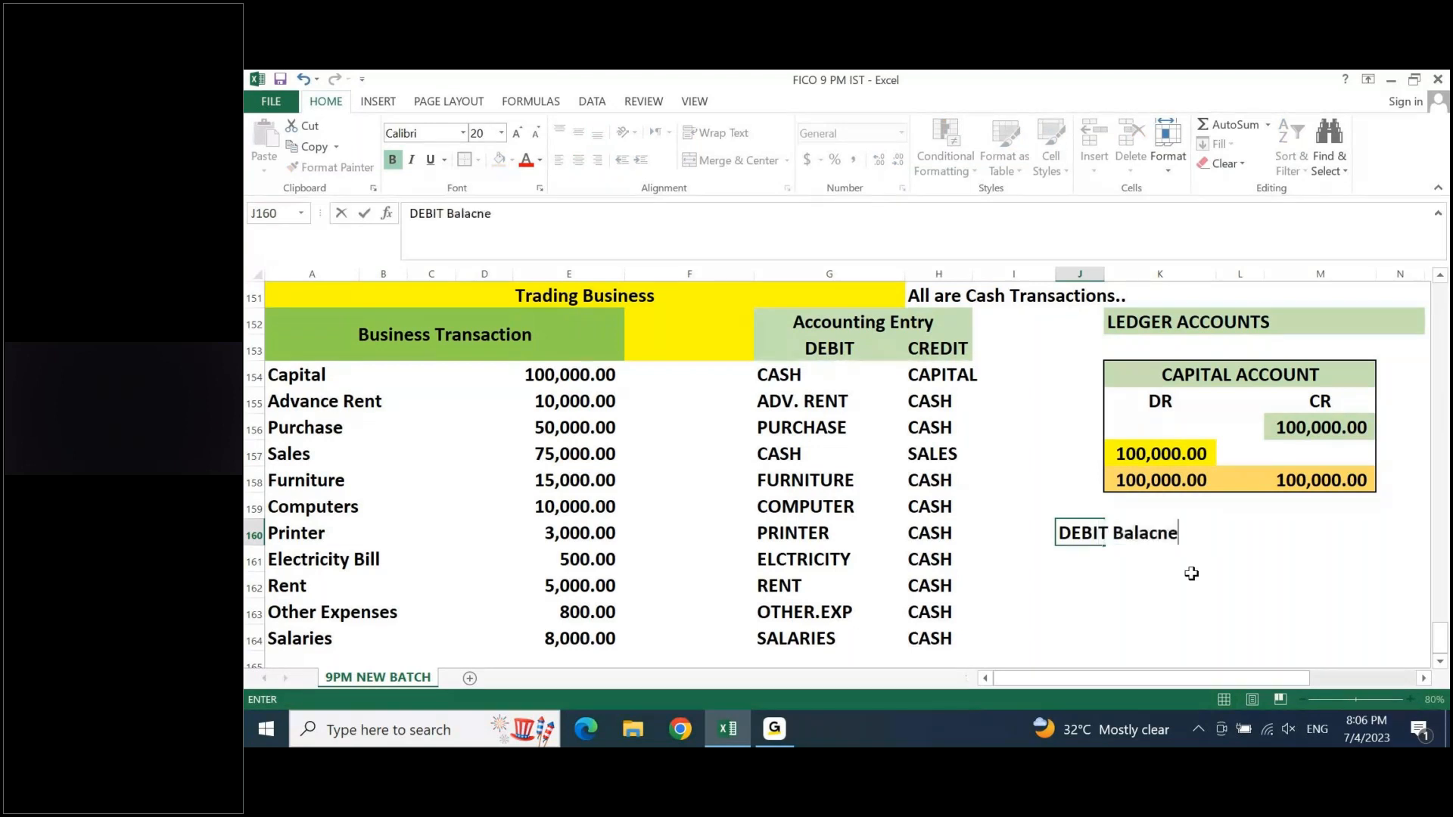
key("BackSpace")
key("BackSpace")
key("BackSpace")
type("nce")
key("Return")
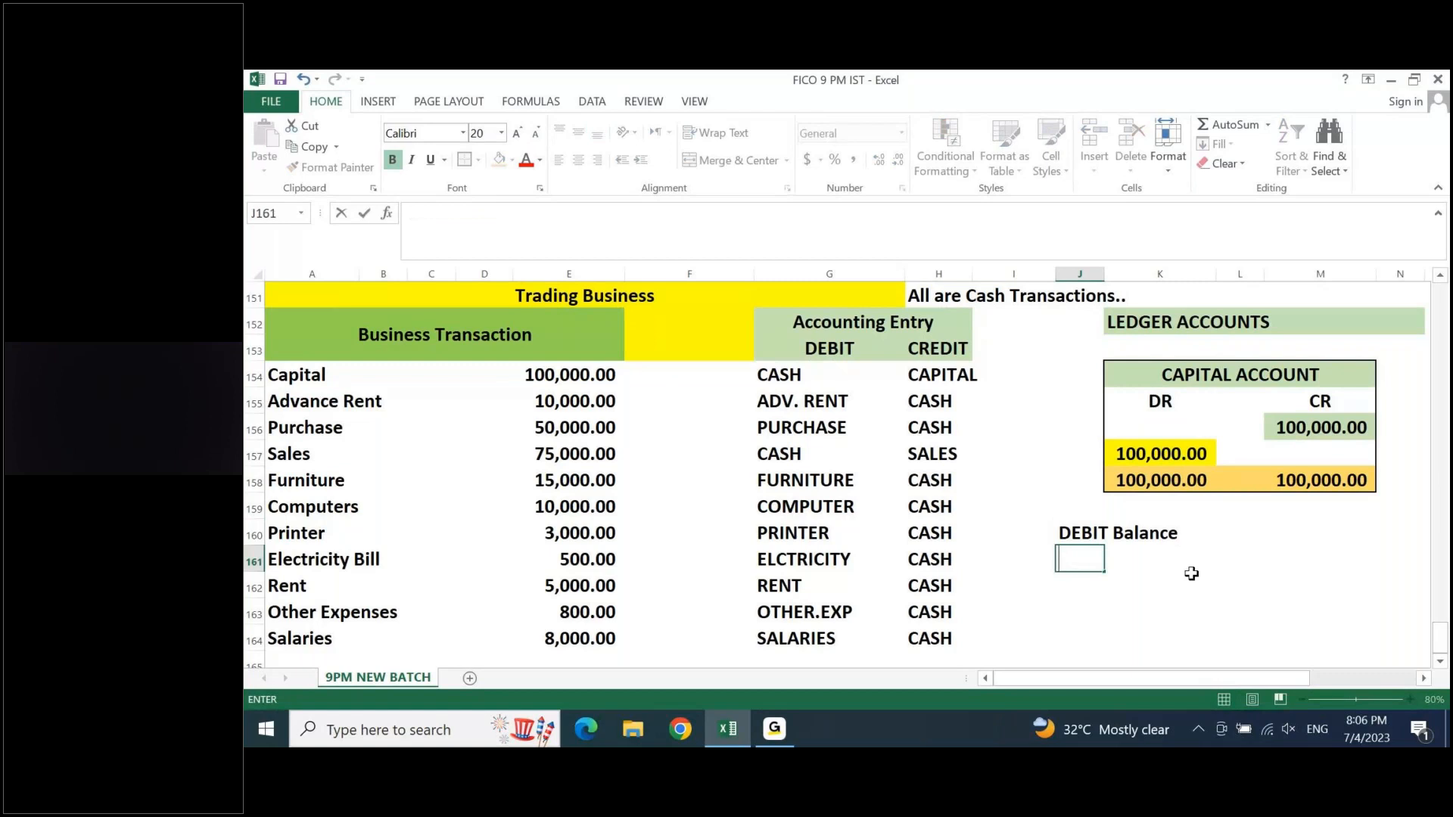
- Enter the label "CREDIT Balance" in J161, directly under the DEBIT Balance label
type("CREDIT BALANC")
key("BackSpace")
key("BackSpace")
key("BackSpace")
key("BackSpace")
key("BackSpace")
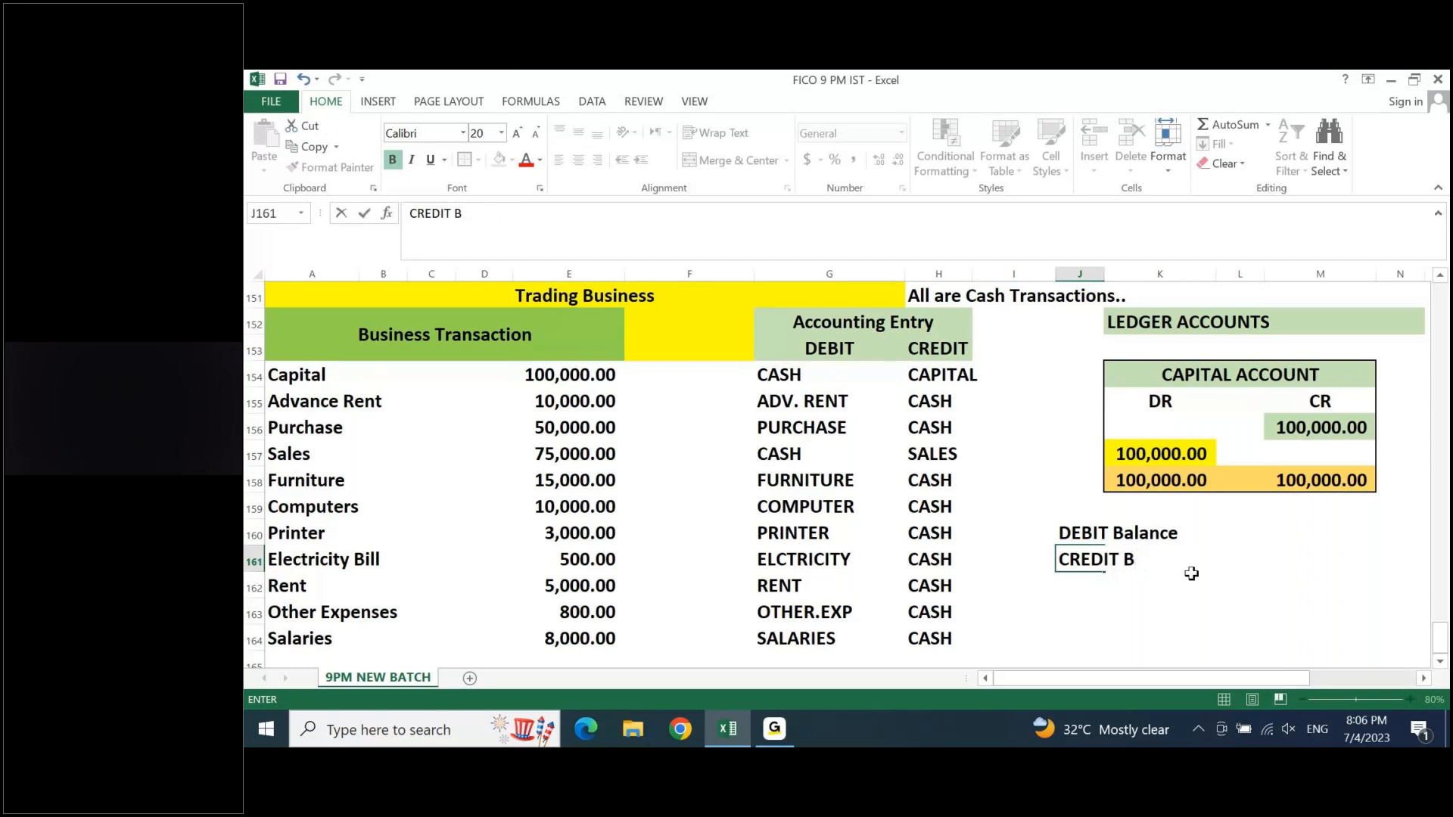
type("alance")
- Enter the rule "DR more than CR" in L160 beside the DEBIT Balance label
key("Up")
key("Up")
key("Right")
key("Right")
key("Right")
key("Right")
key("Right")
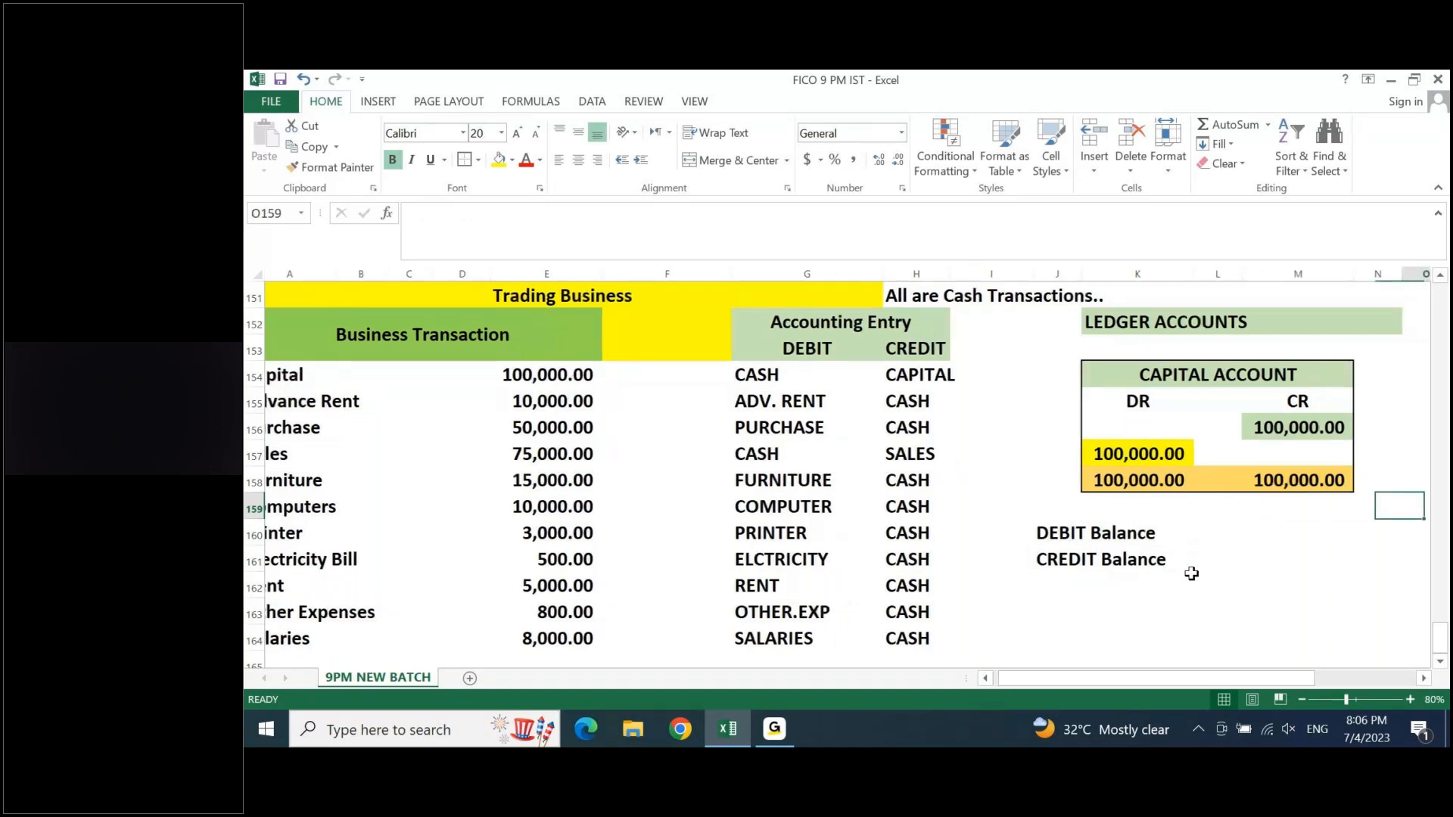
key("Down")
key("Down")
key("Left")
key("Left")
key("Left")
key("Up")
type("DR")
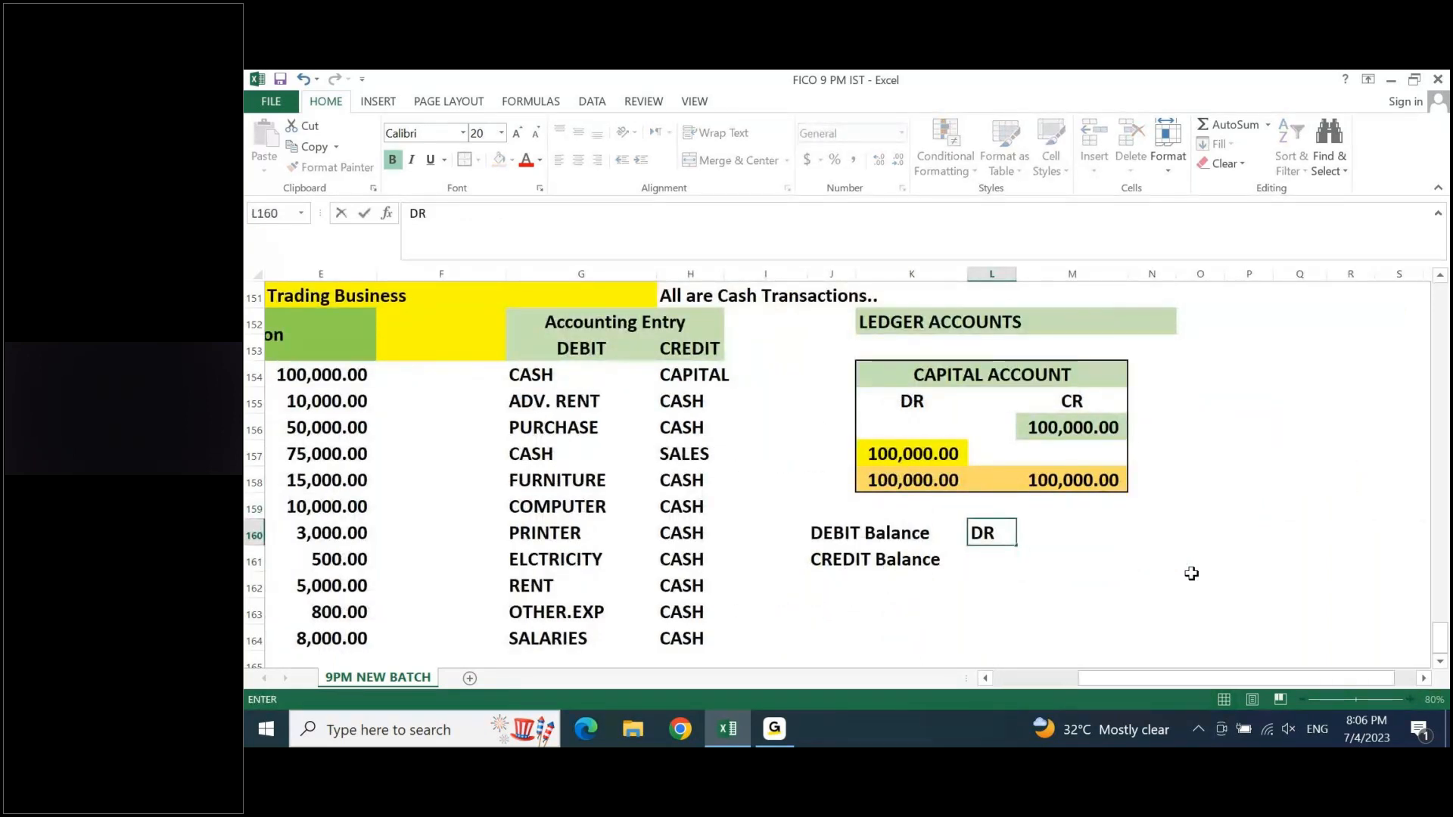
type(" s")
key("BackSpace")
type("more tj")
key("BackSpace")
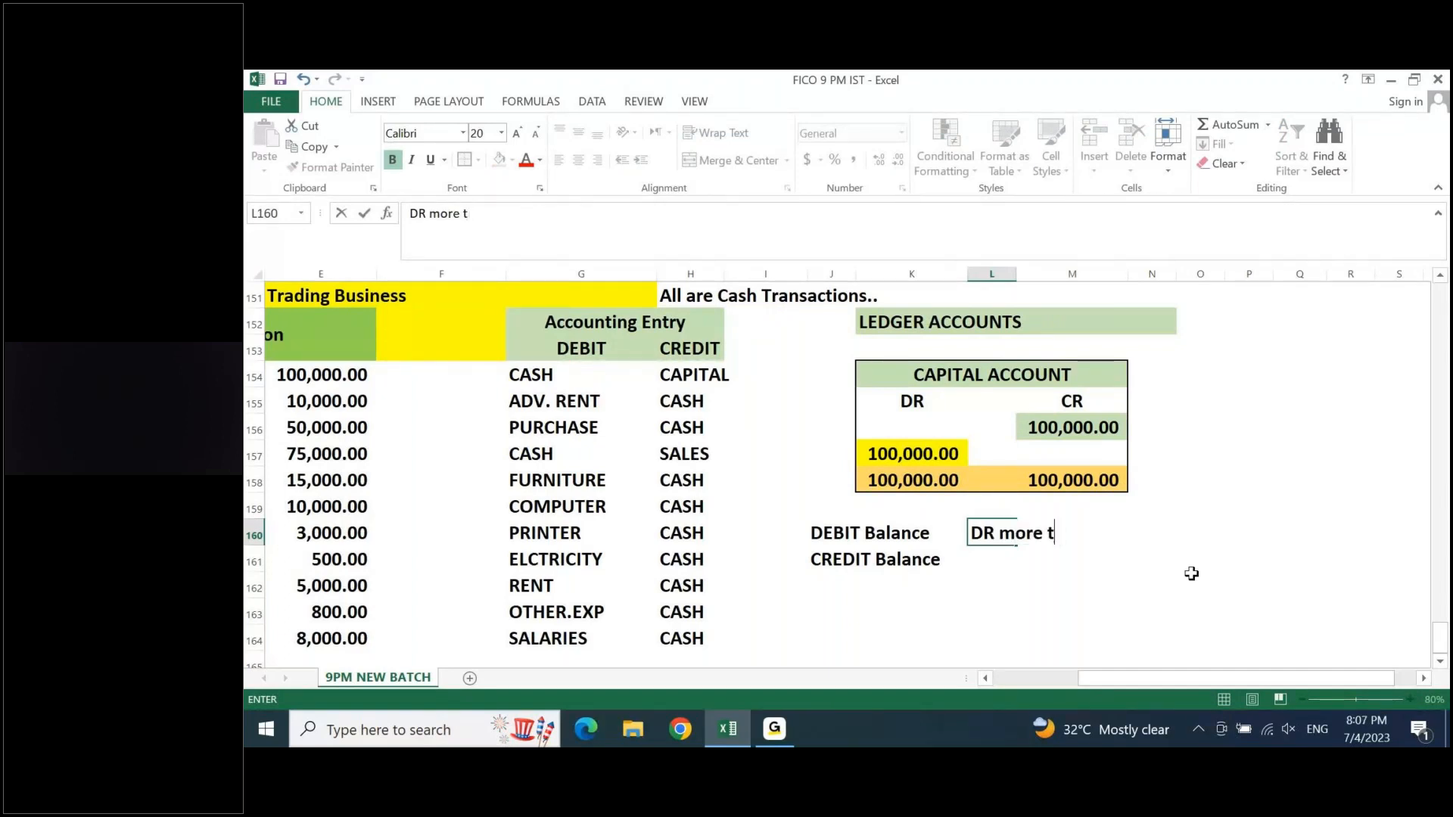
type("han CR")
key("Return")
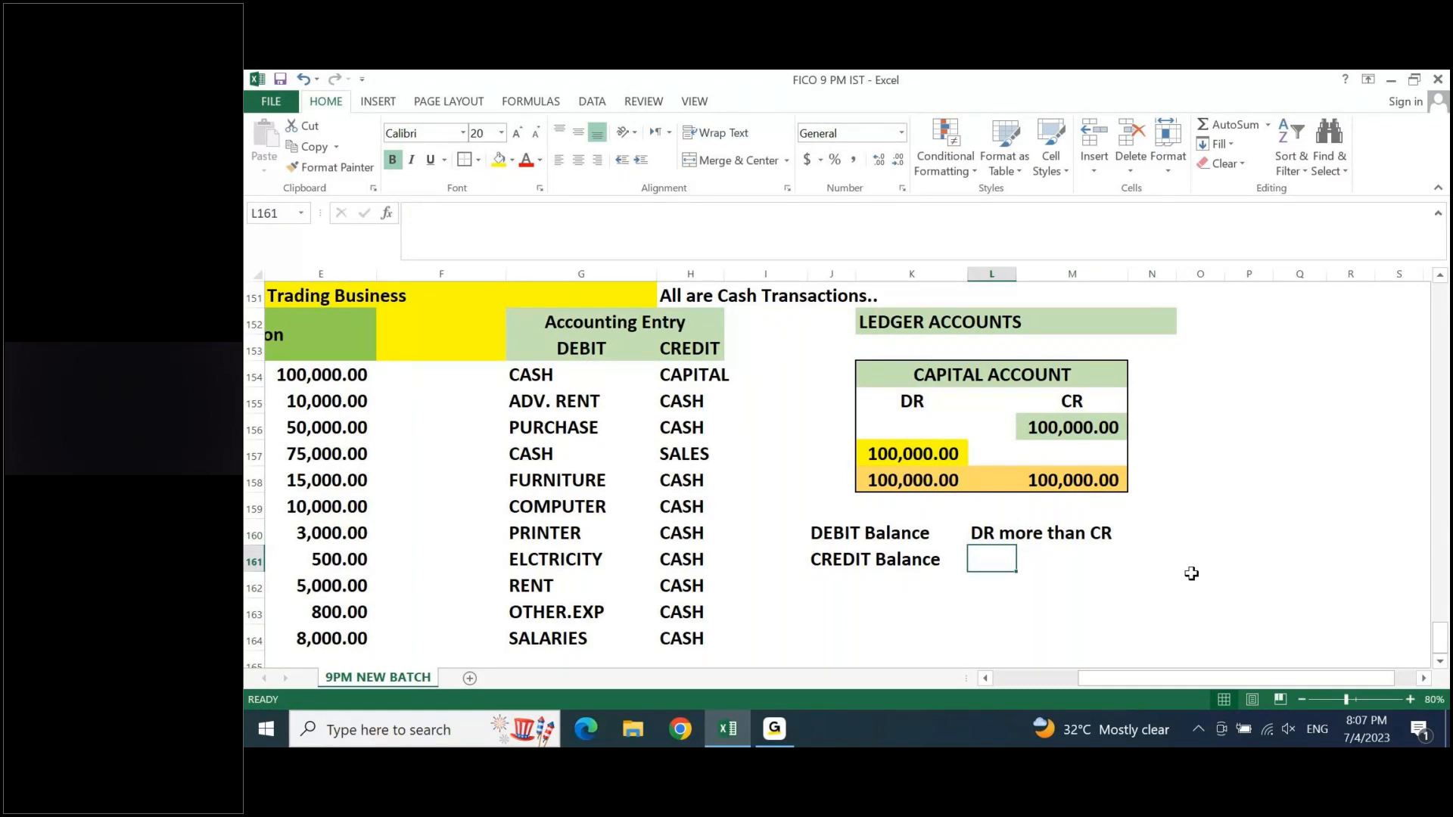
- Enter the rule "CR more than DR" in L161 beside the CREDIT Balance label
type("CR")
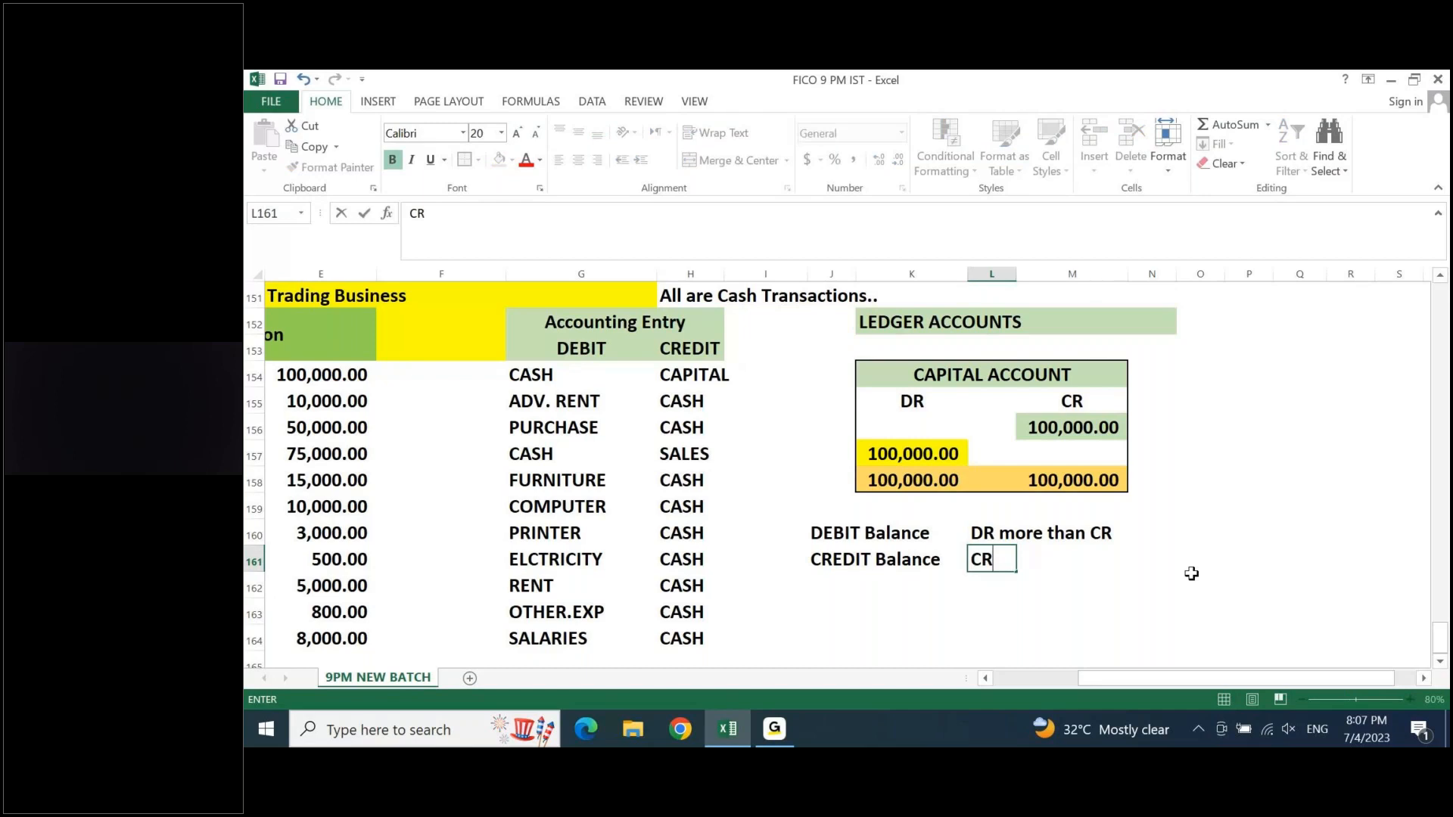
type(" more than ")
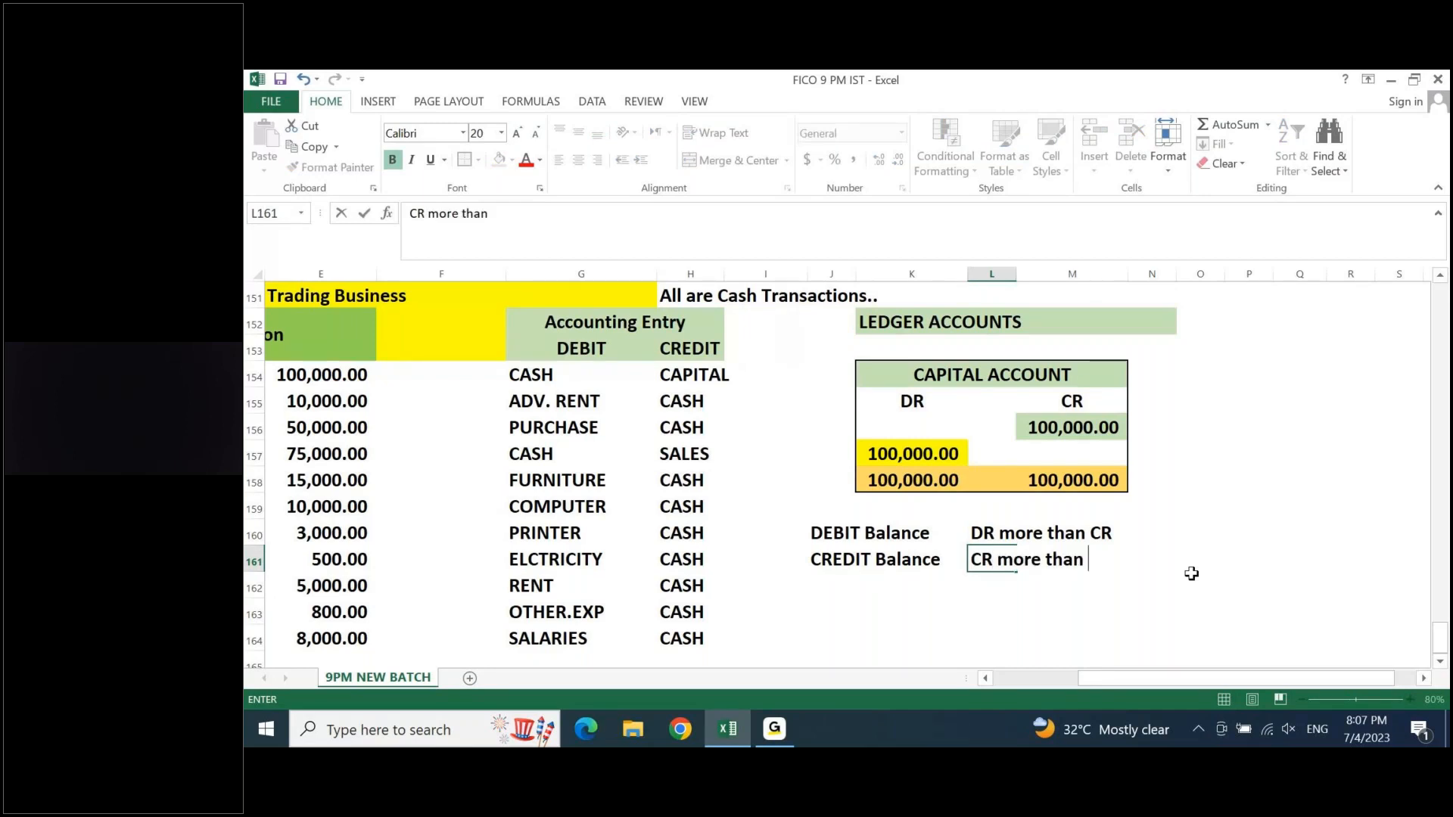
type("DR")
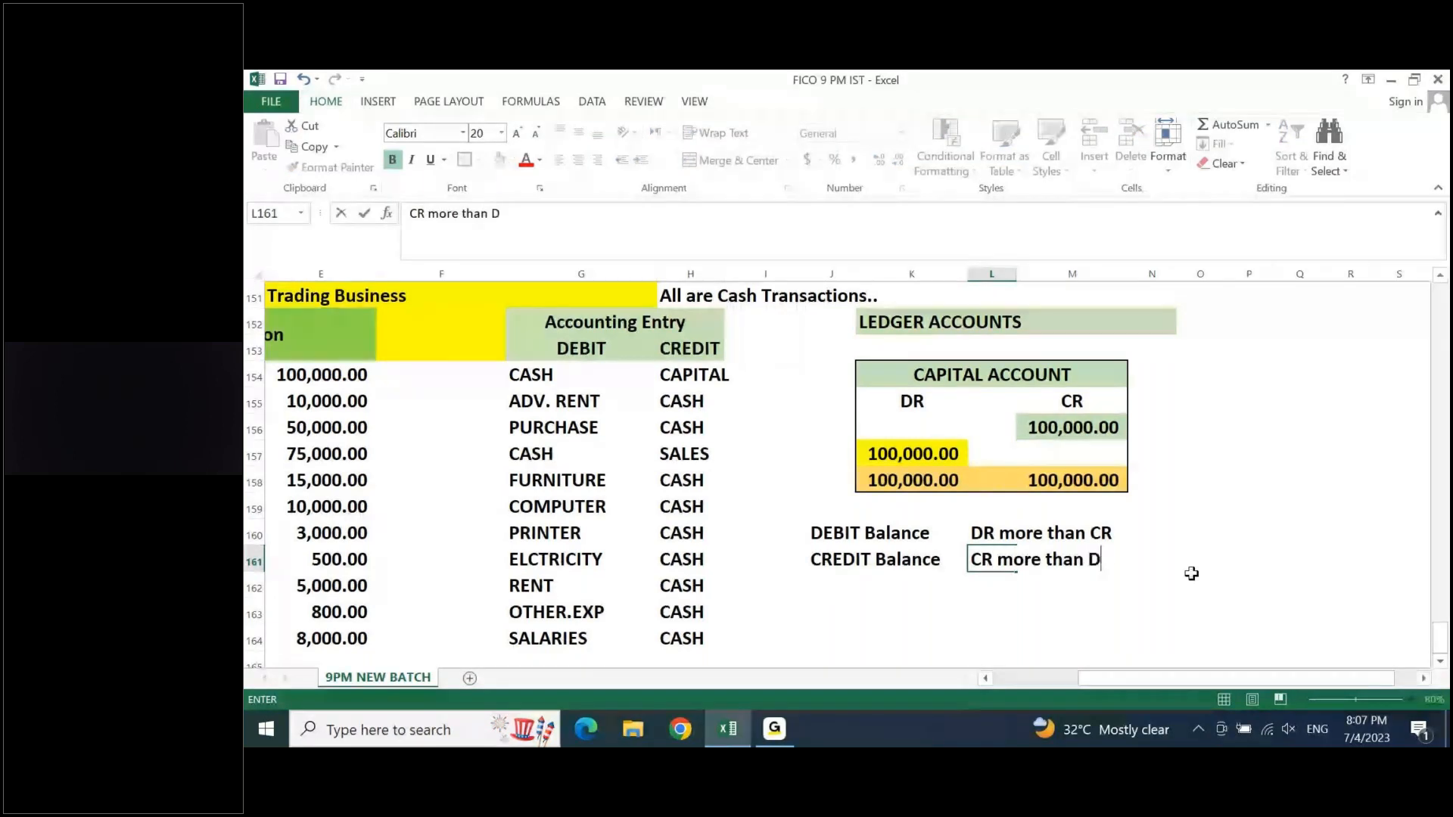
key("Up")
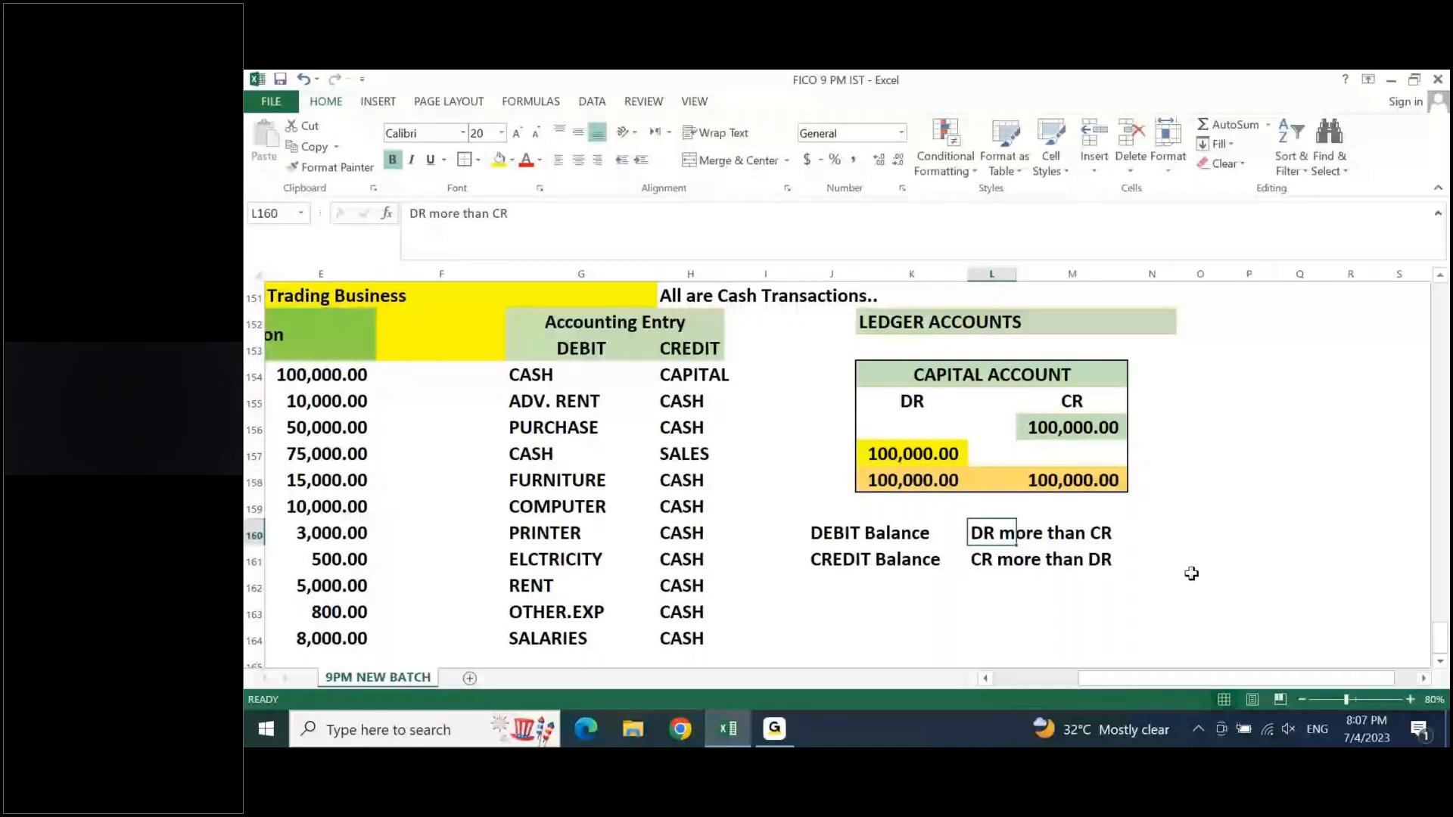
- Clear the Capital account's debit balancing amount in K157 to compare both sides, and re-enter 100,000 there
left_click(937, 458)
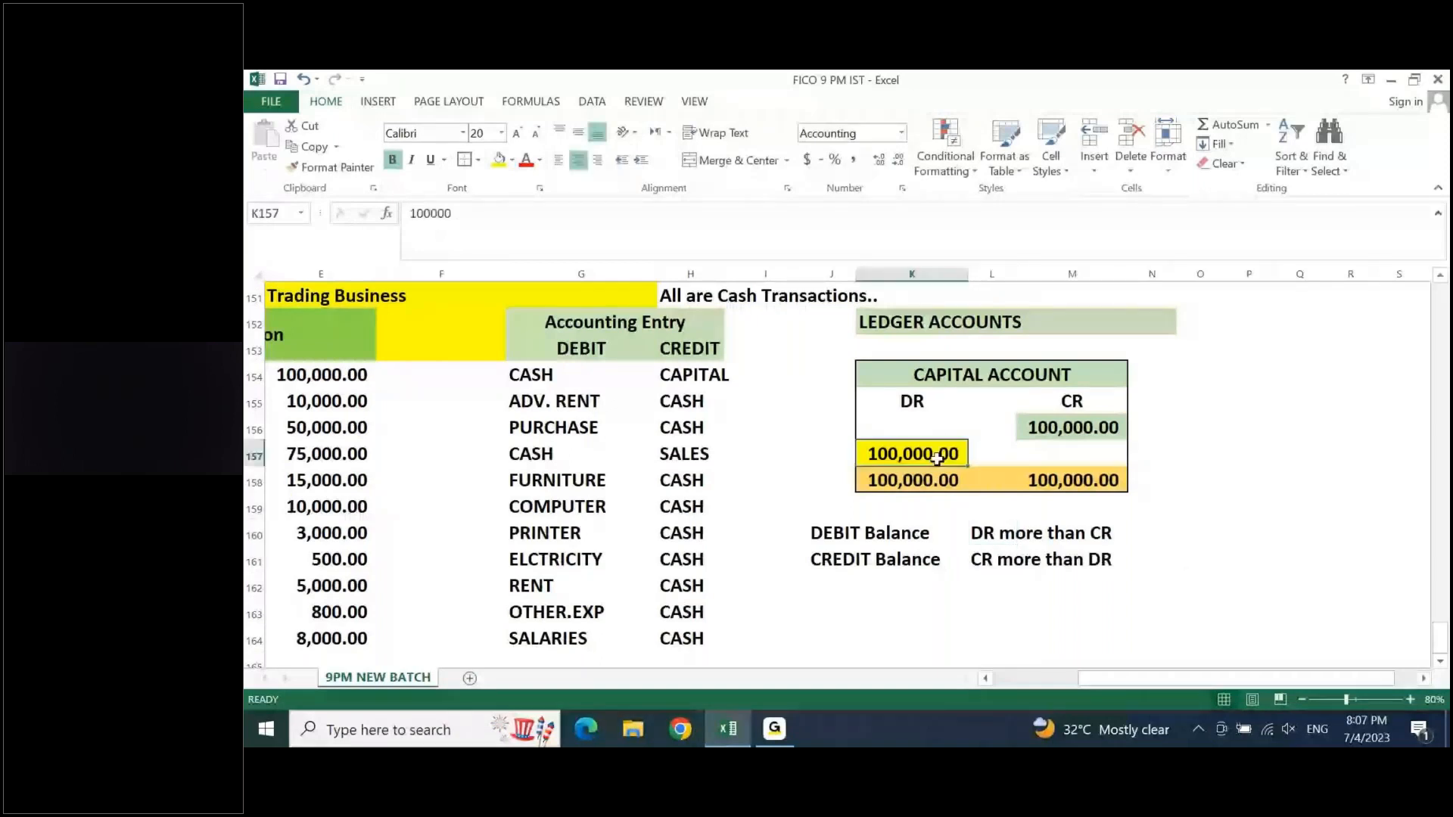
key("Delete")
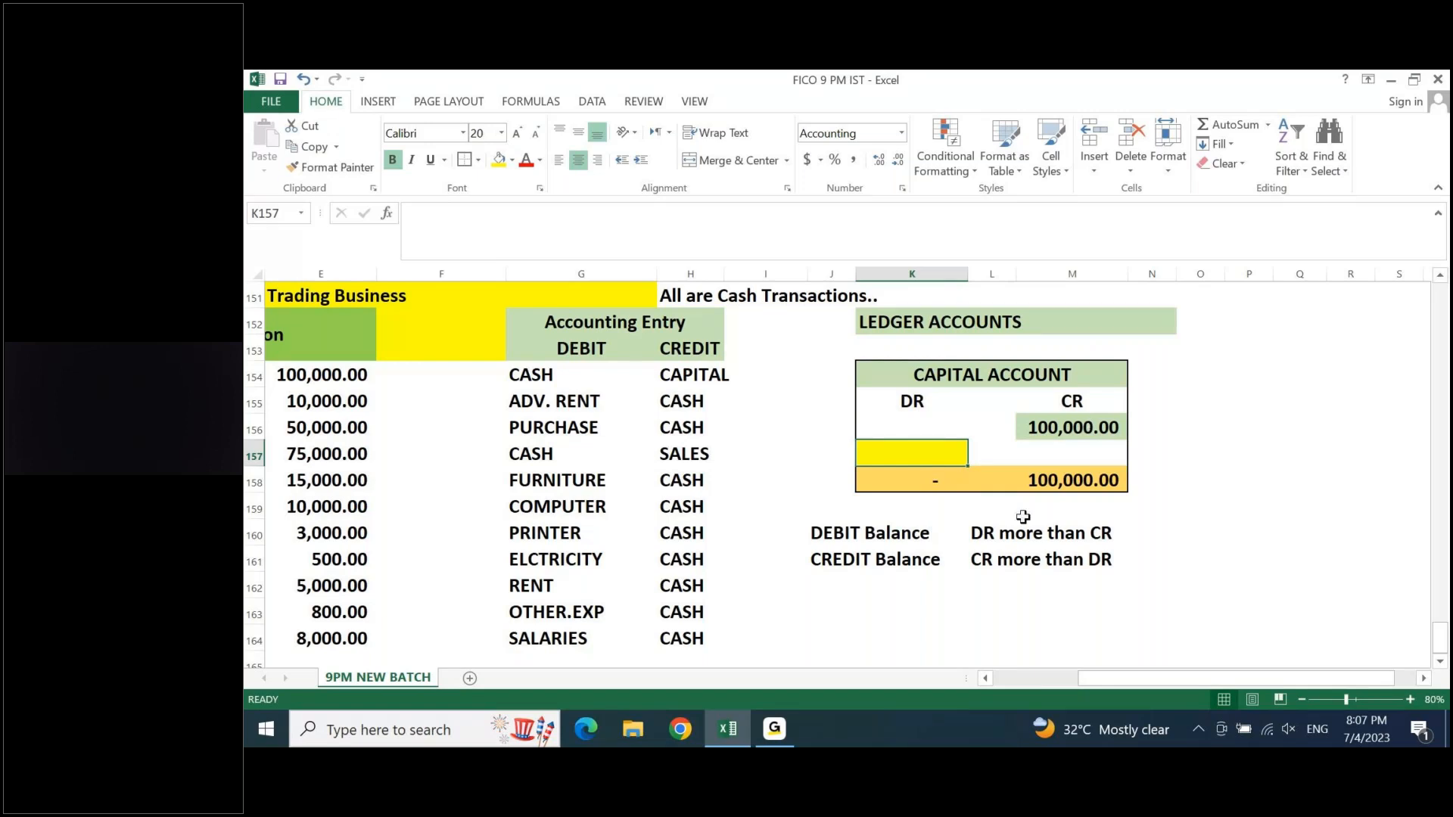
left_click(998, 583)
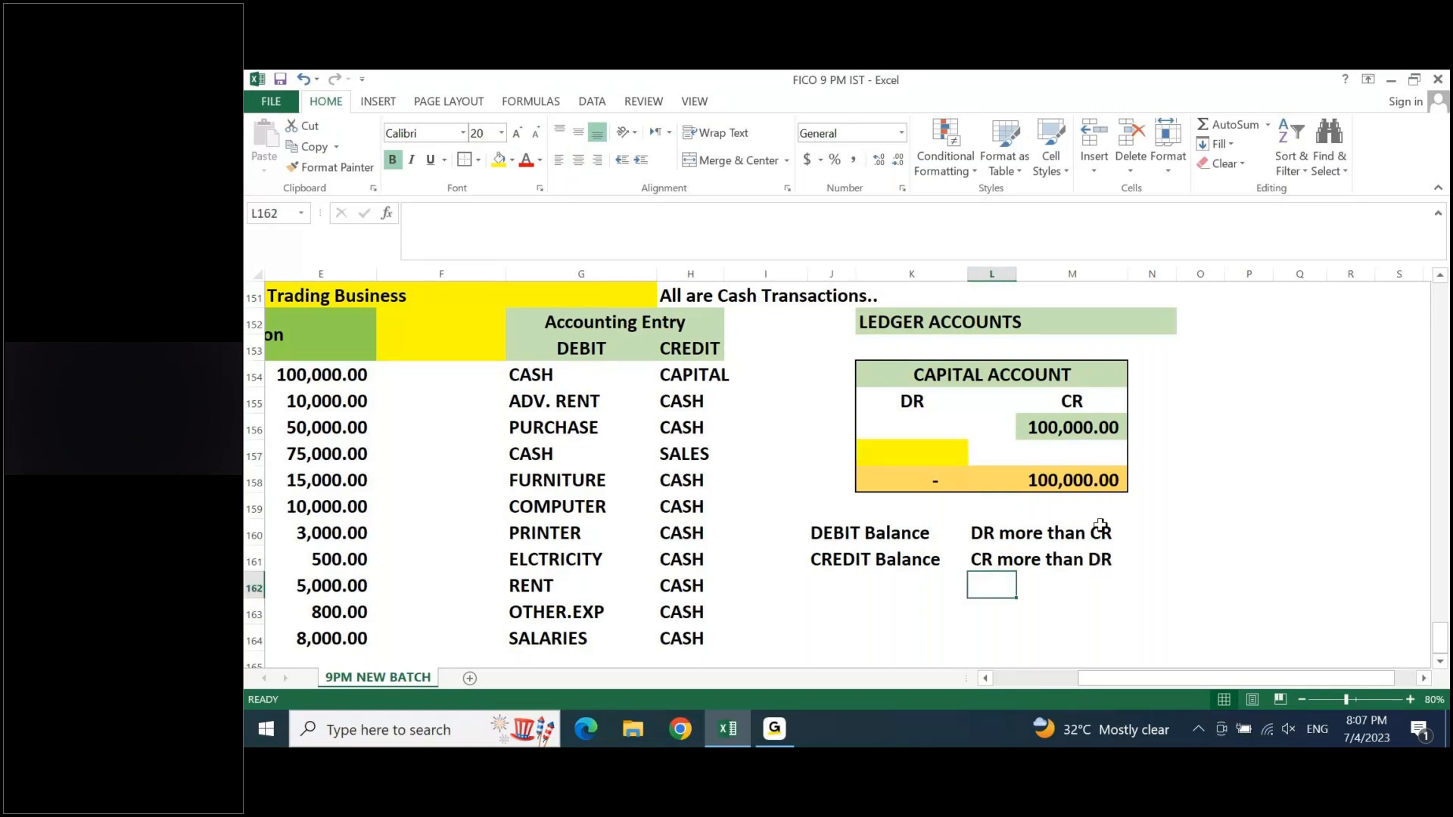
left_click(884, 563)
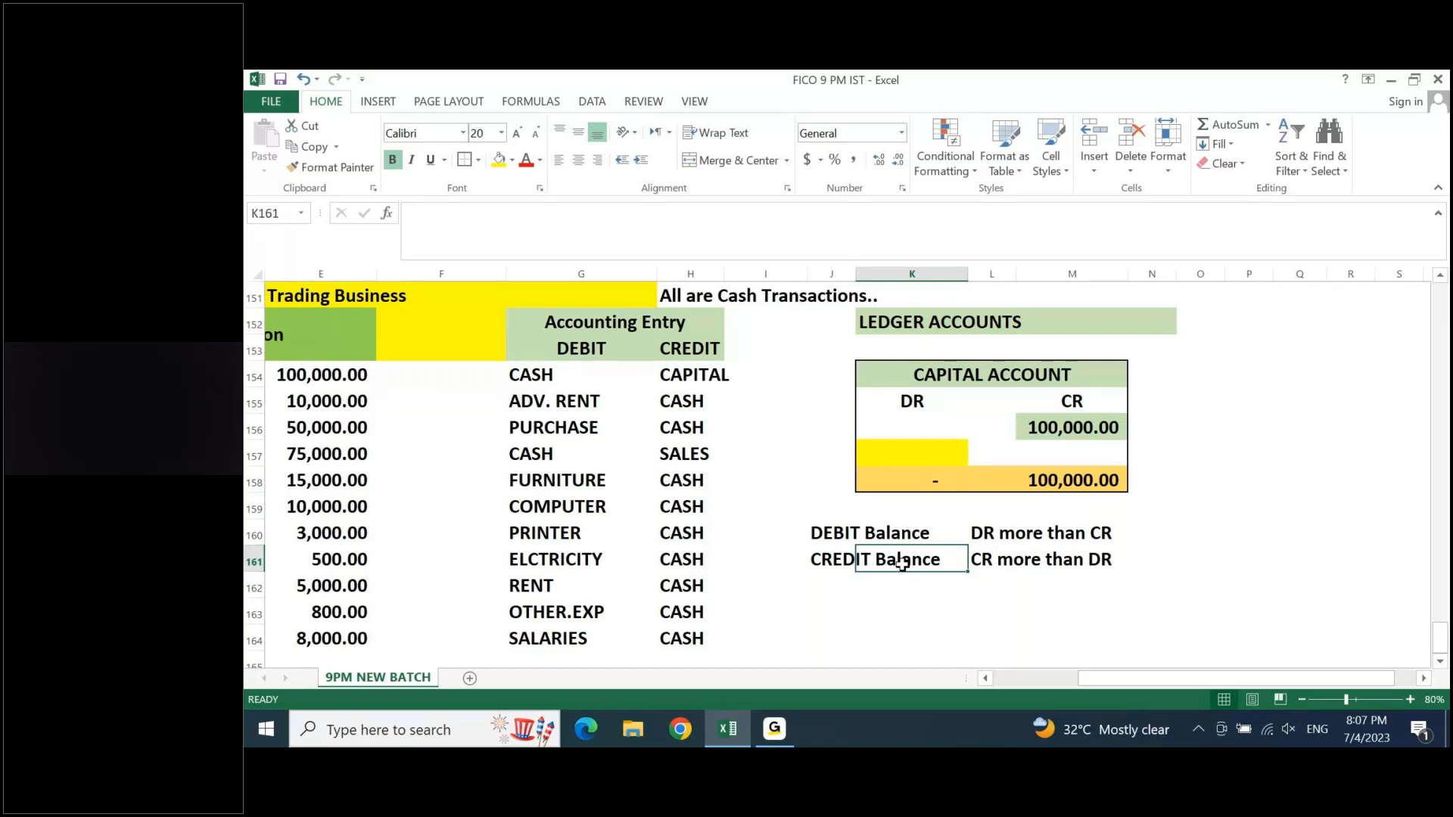
left_click(944, 450)
type("10")
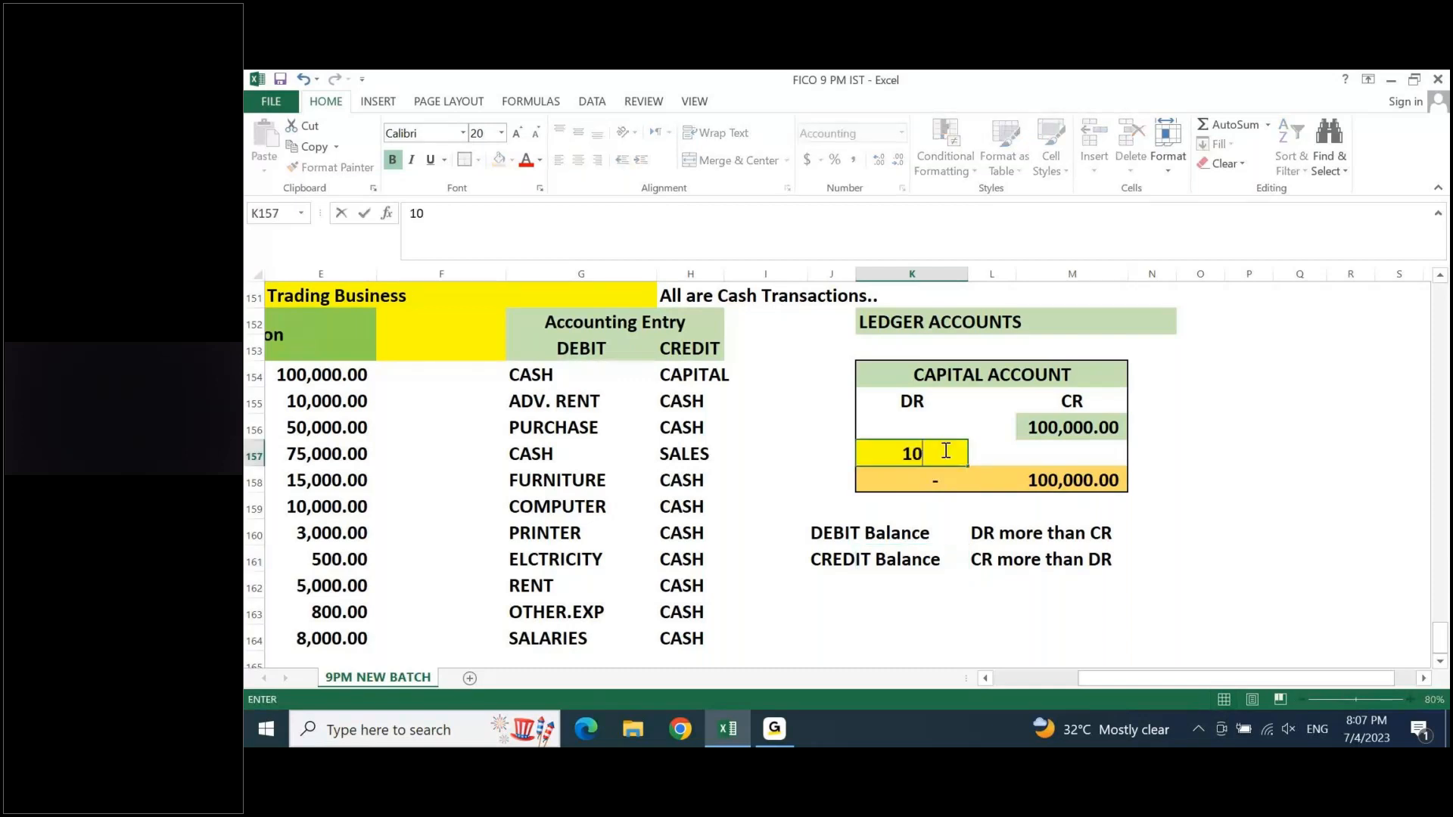
type("0,000000")
key("Return")
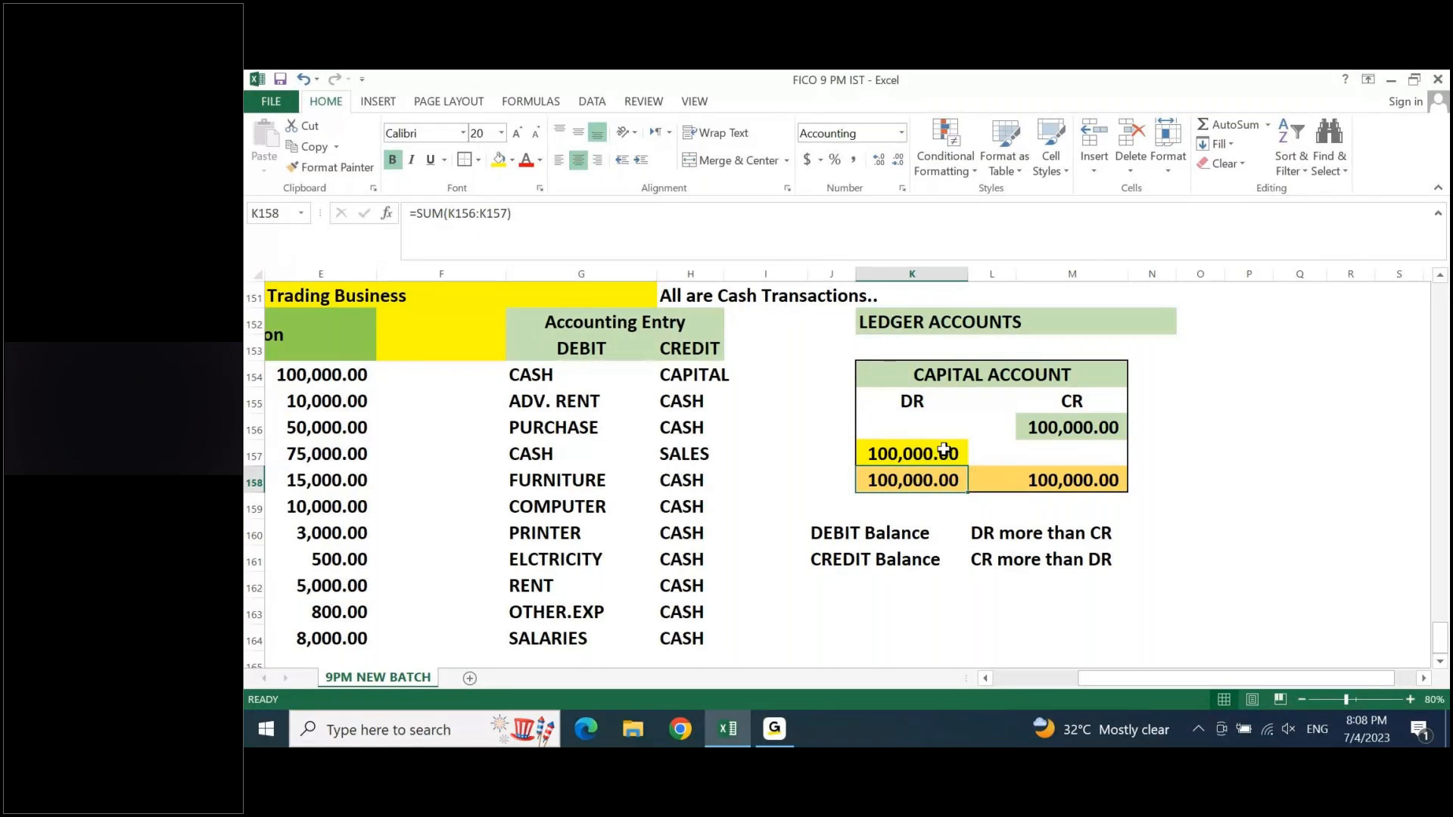
- Review the CAPITAL, ADV. RENT, PURCHASE and SALES accounts in the accounting entries of rows 154 to 157
left_click(1082, 443)
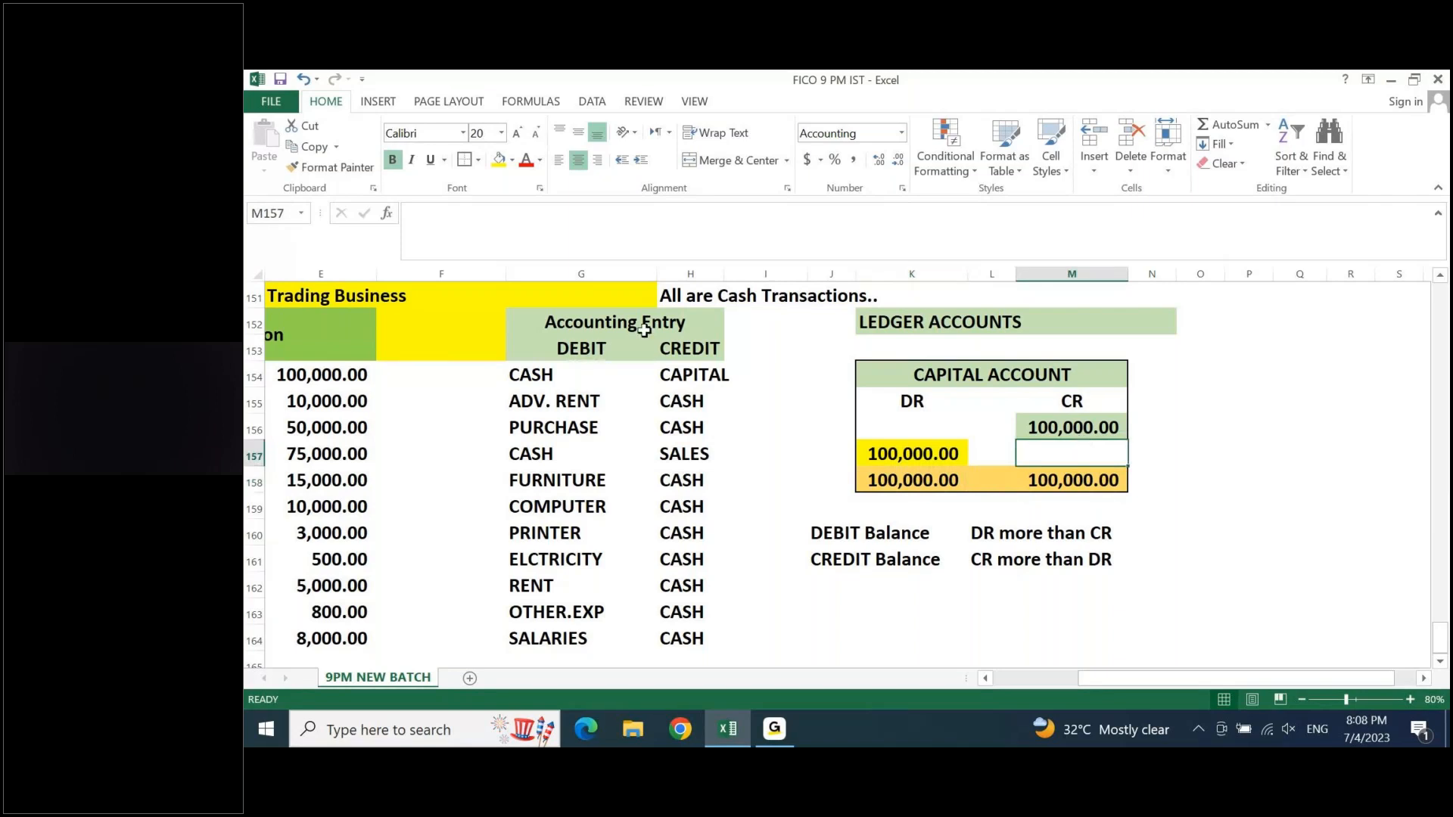
left_click(685, 378)
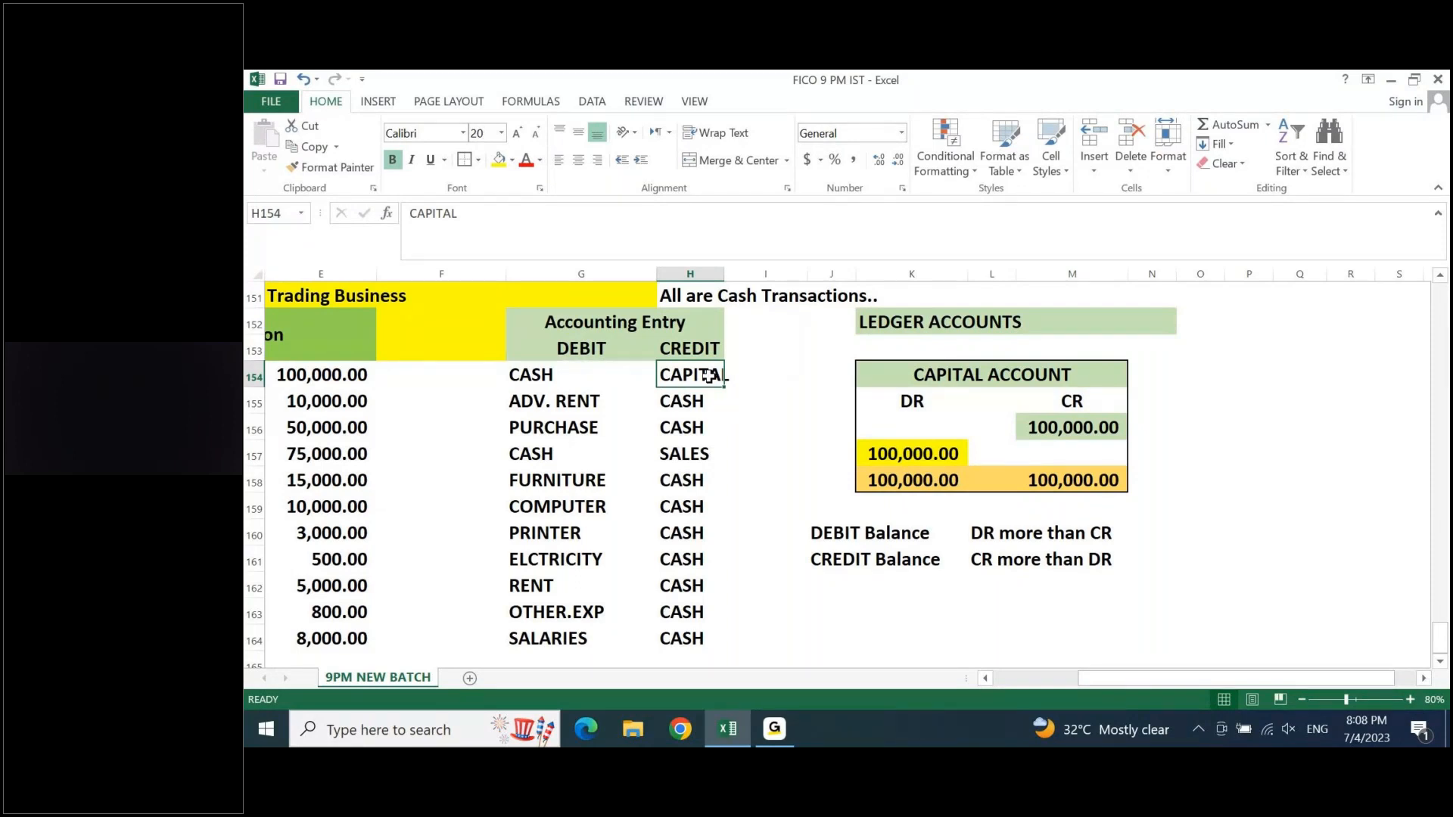
left_click(573, 401)
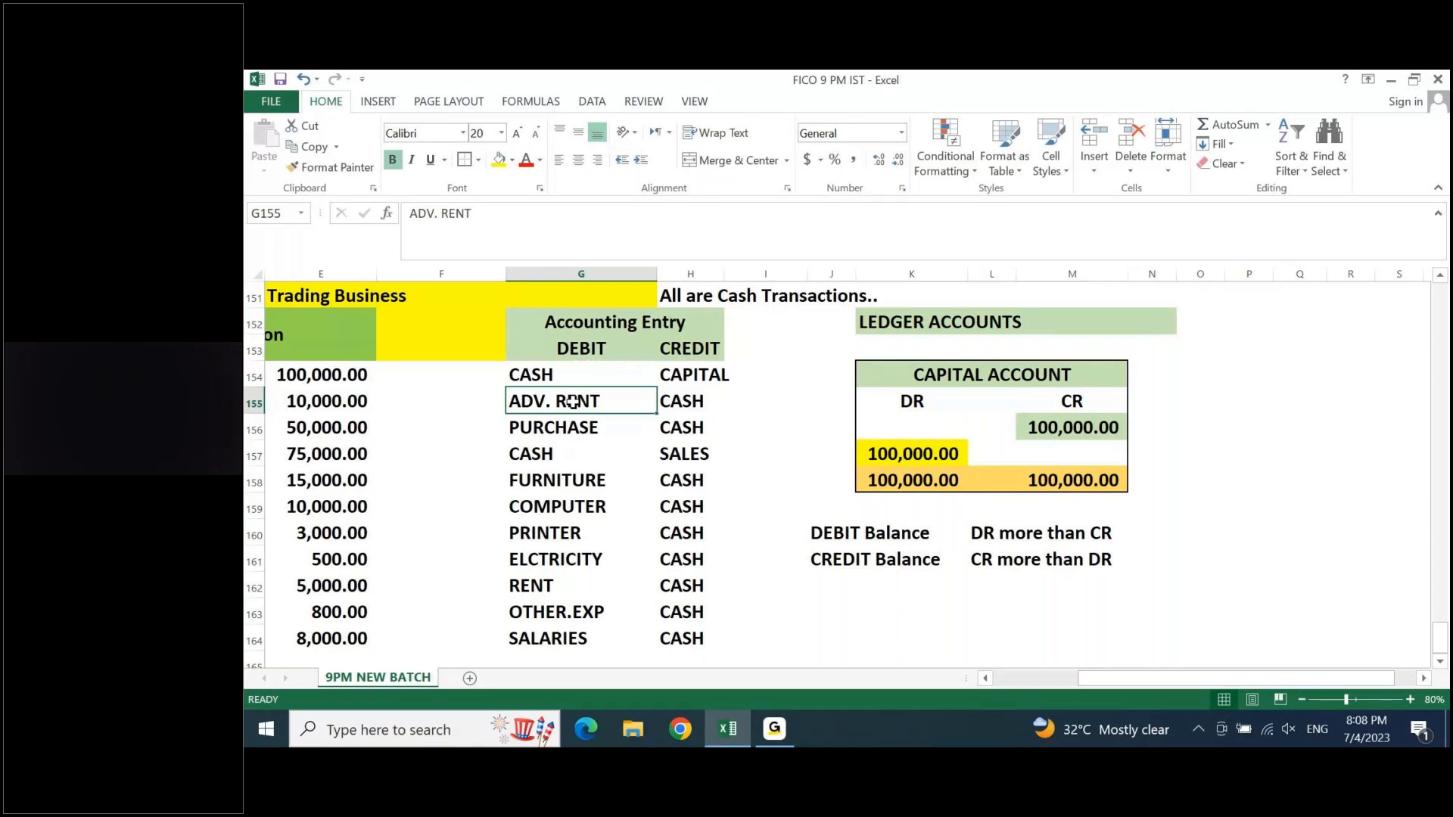
left_click(566, 428)
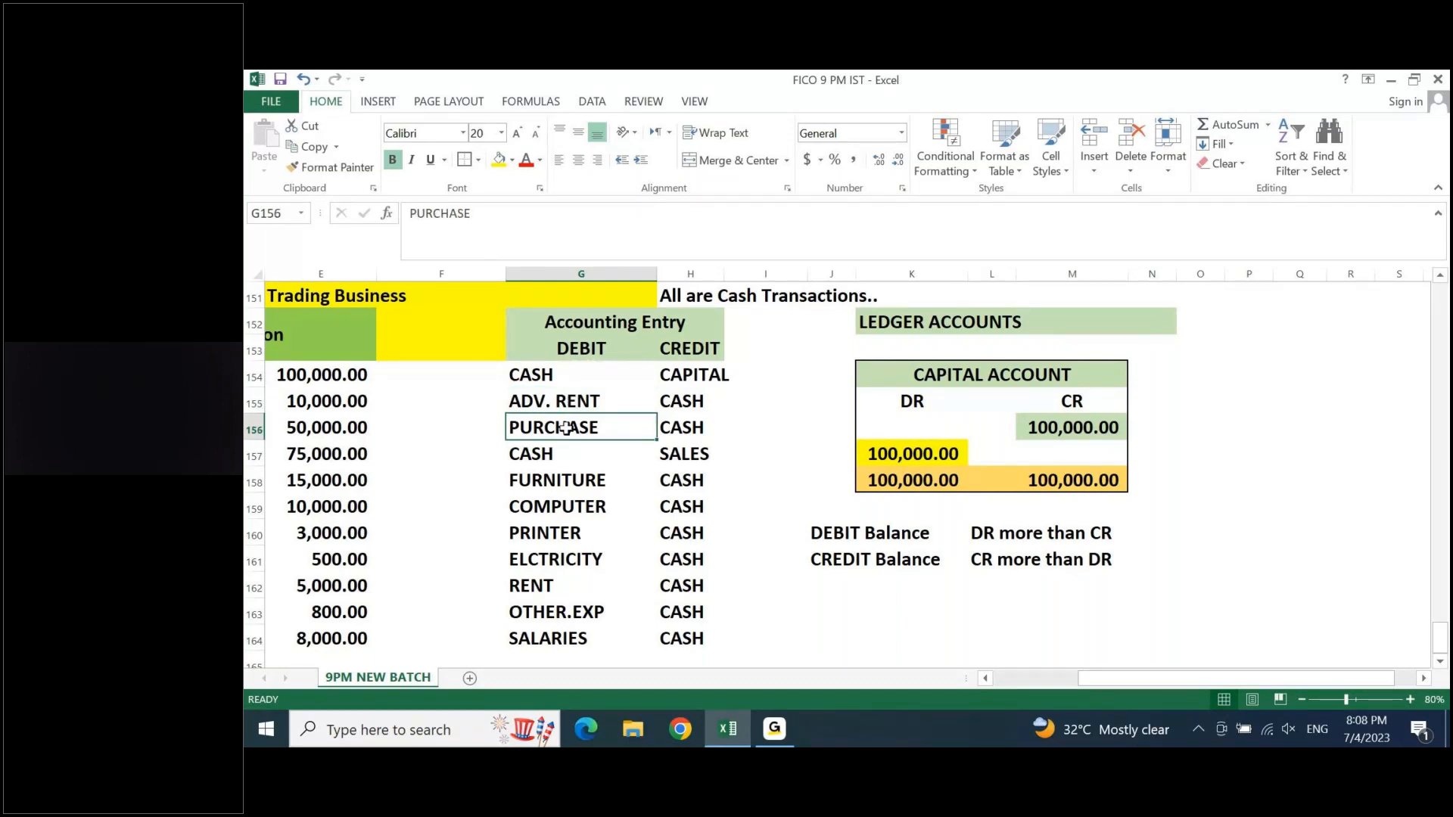
left_click(685, 452)
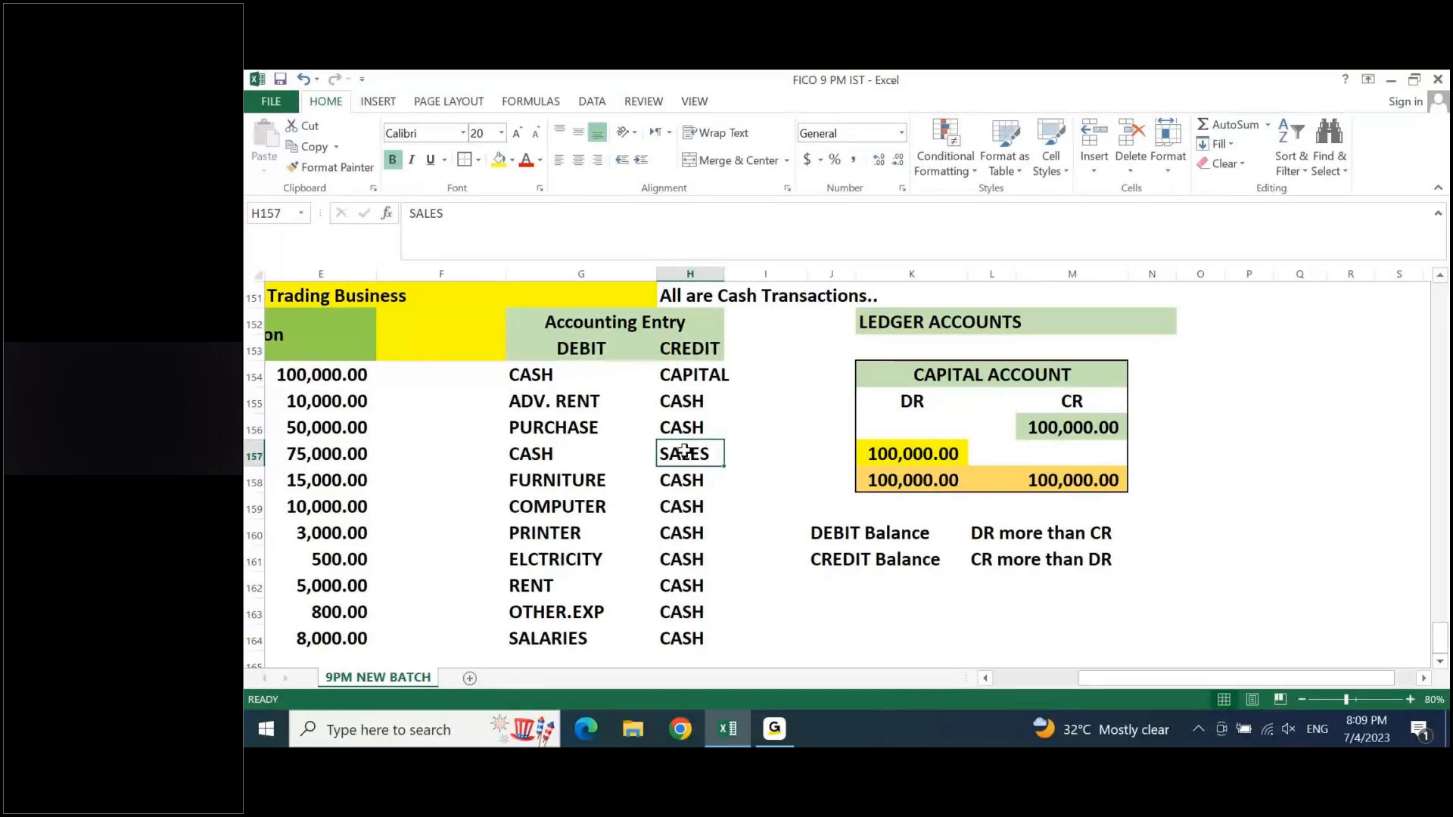
- Start a cash ledger beside the Capital account with the title CASH ACCOUNT in Q154 and the heading DR in Q155
key("Down")
key("Down")
key("Down")
key("Right")
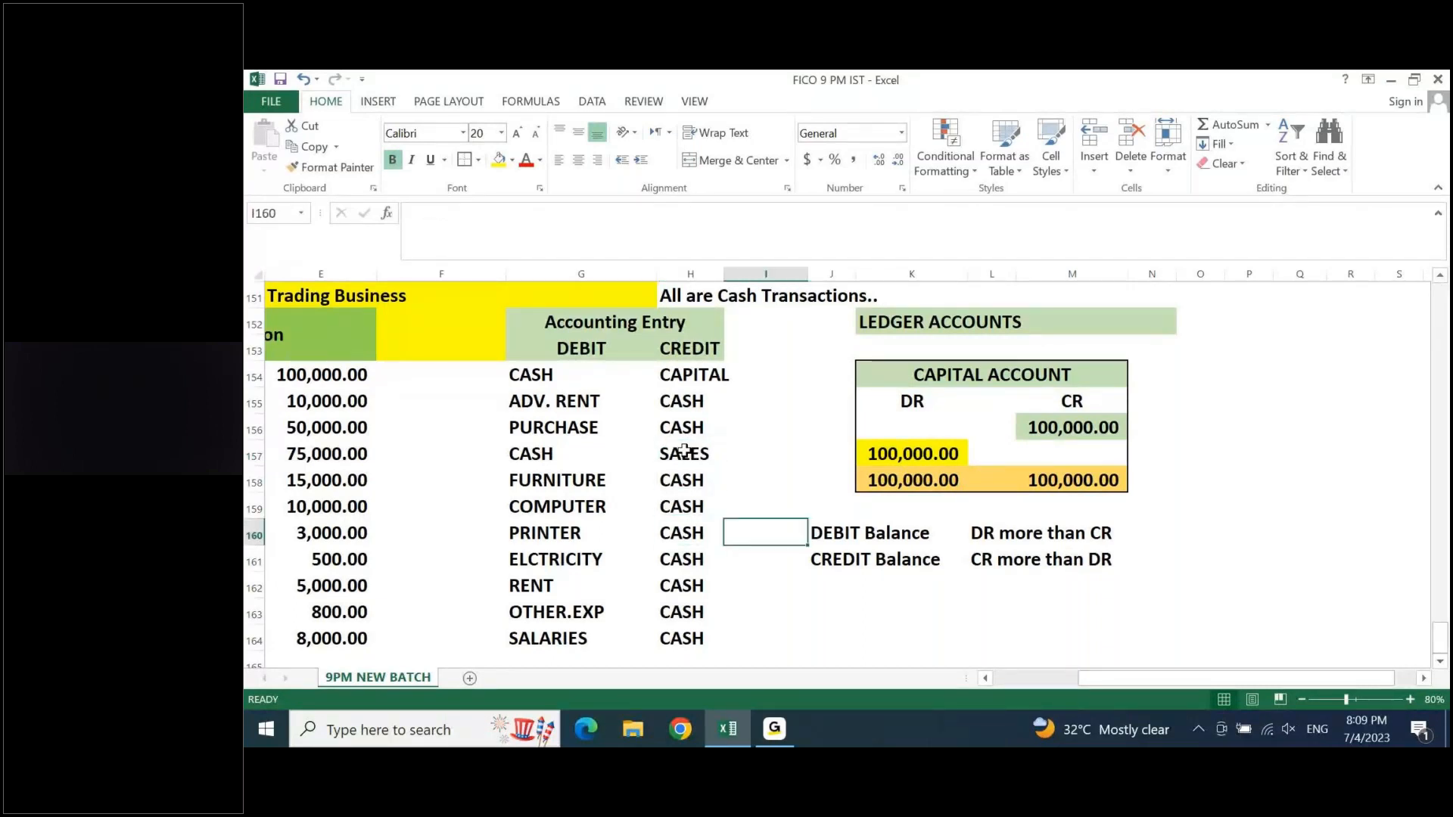
key("Right")
key("Right")
key("Right")
key("Right")
key("Right")
key("Right")
key("Right")
key("Right")
key("Up")
key("Up")
key("Up")
key("Up")
key("Up")
key("Up")
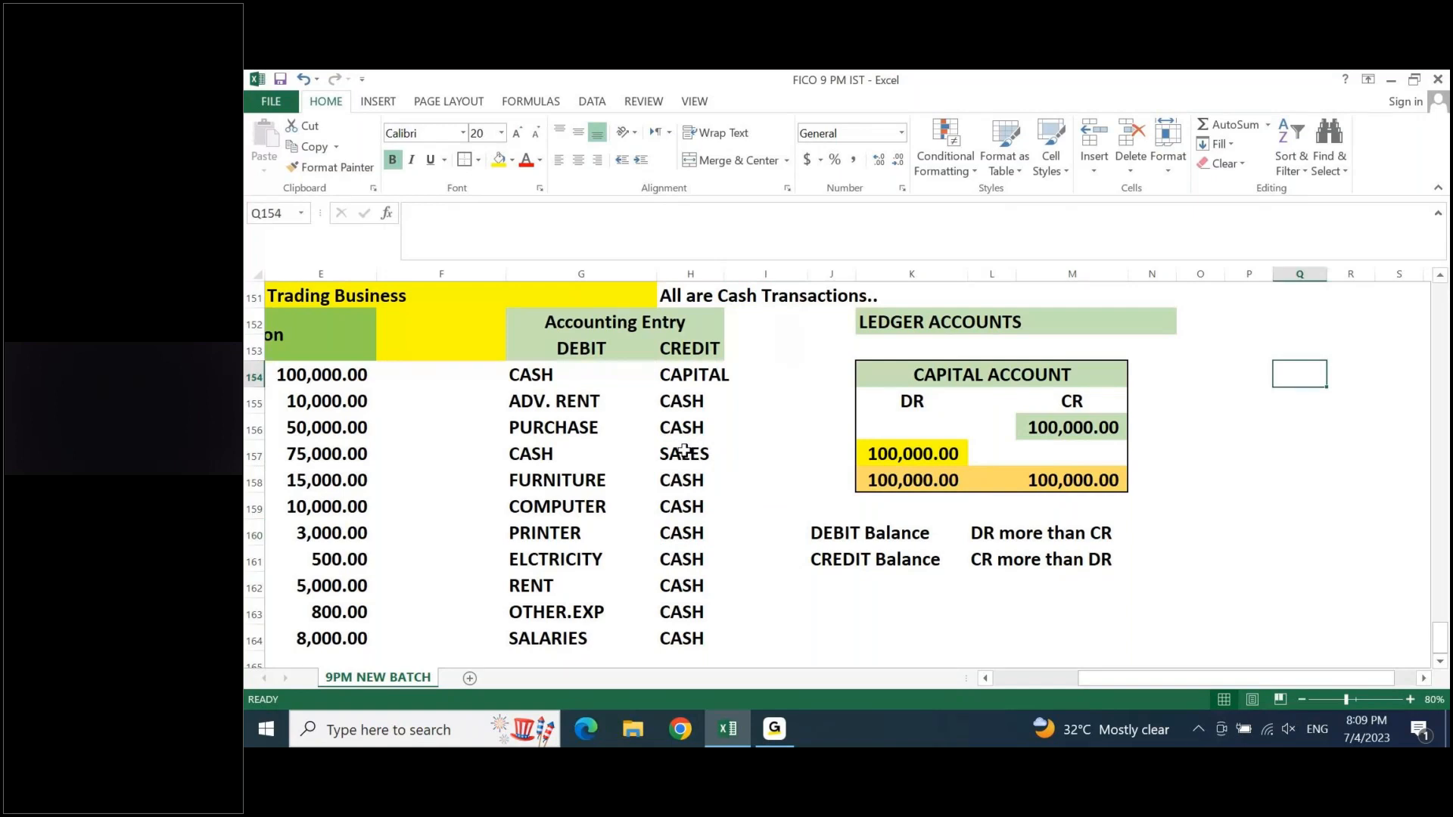
type("c")
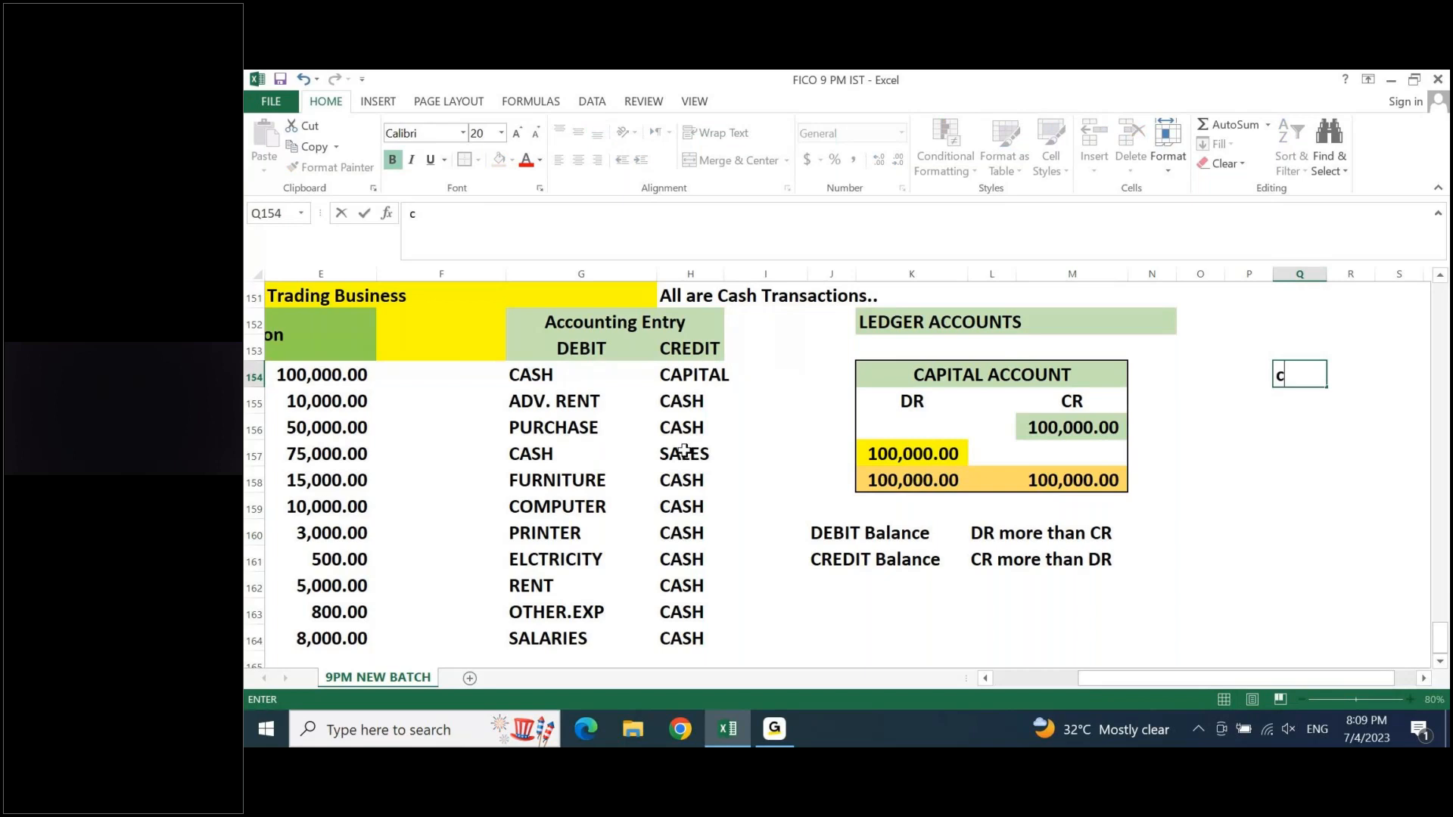
type("ASH ACCOUNT")
key("Return")
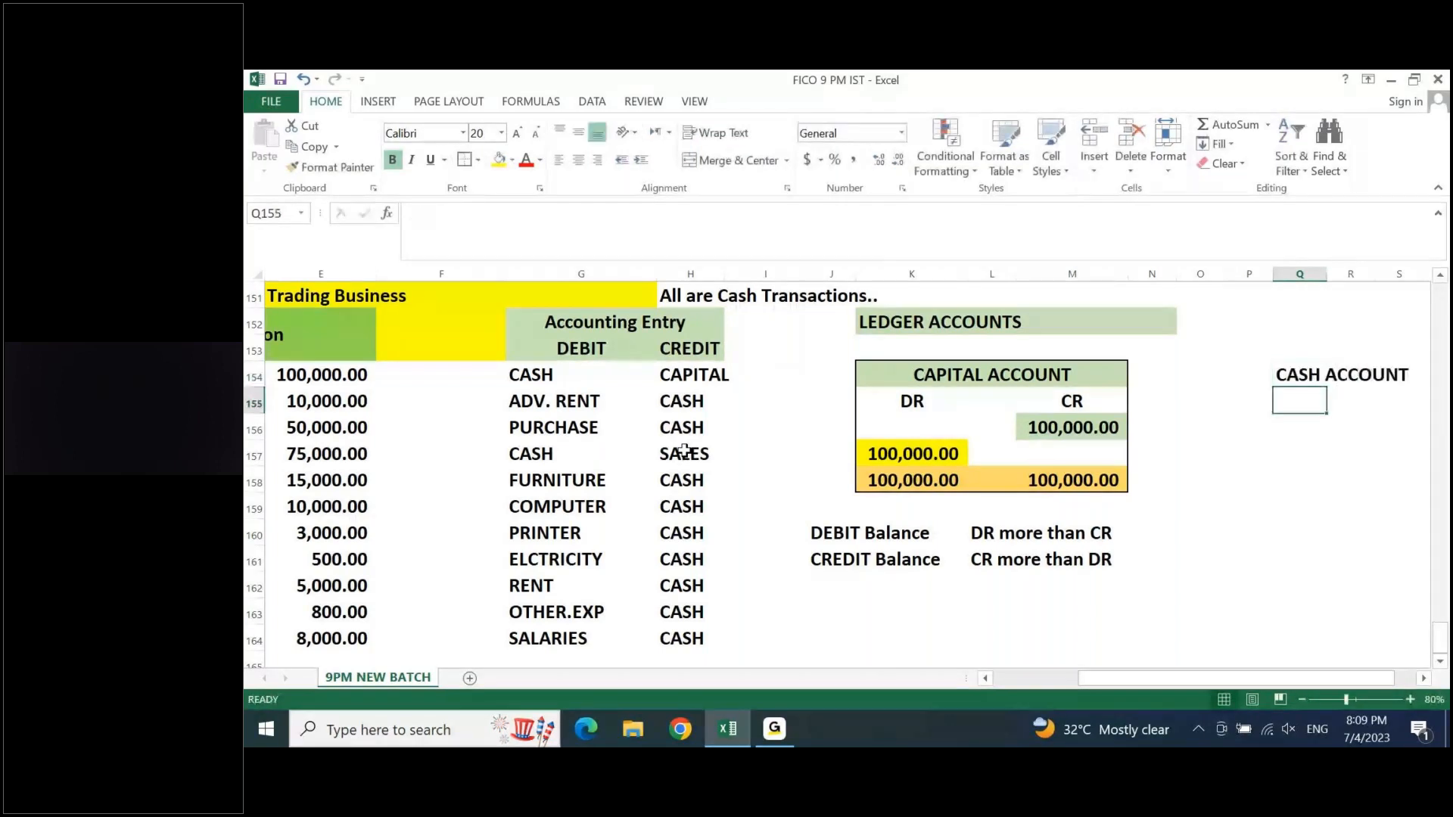
type("DR")
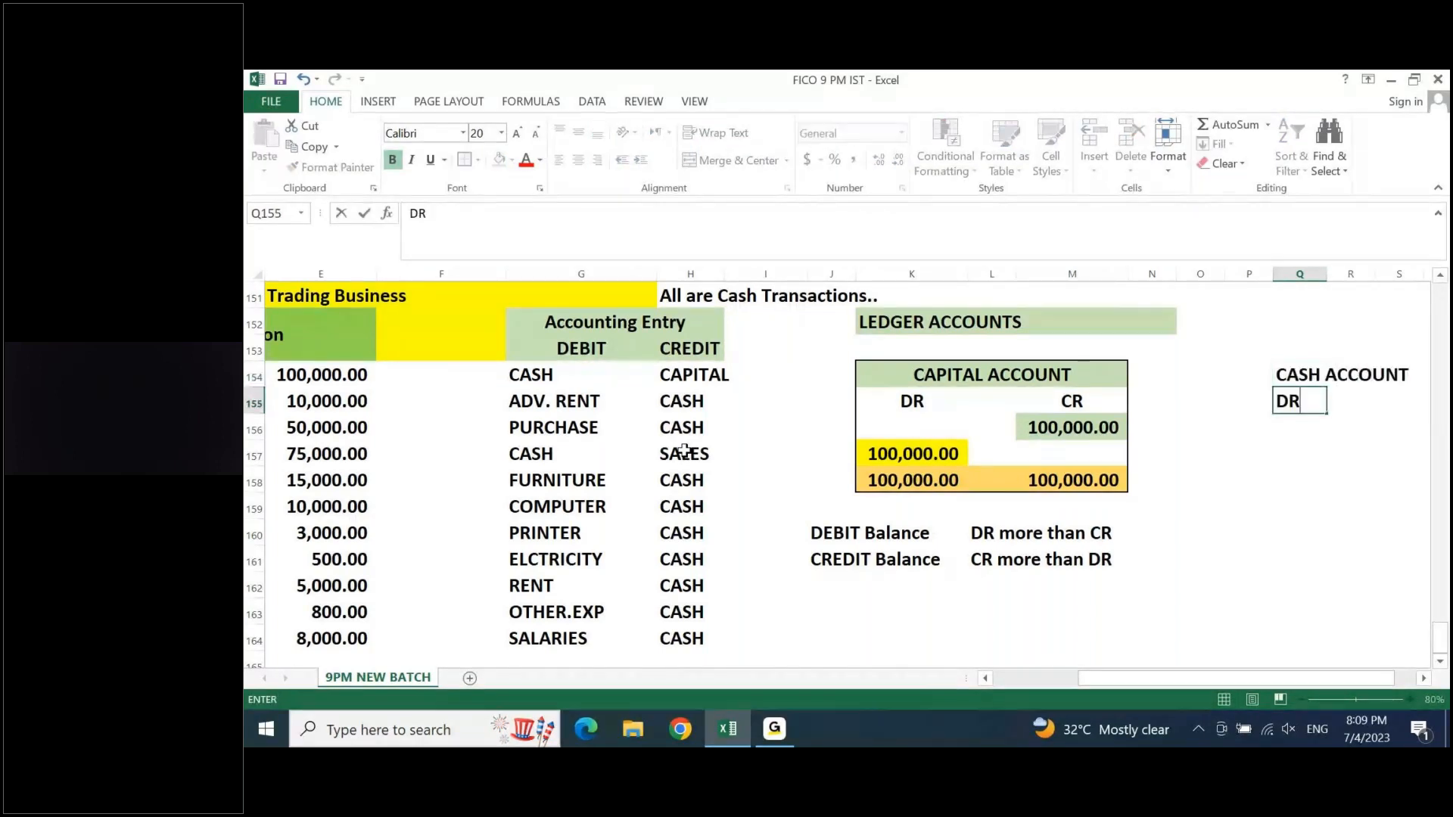
key("Tab")
key("Tab")
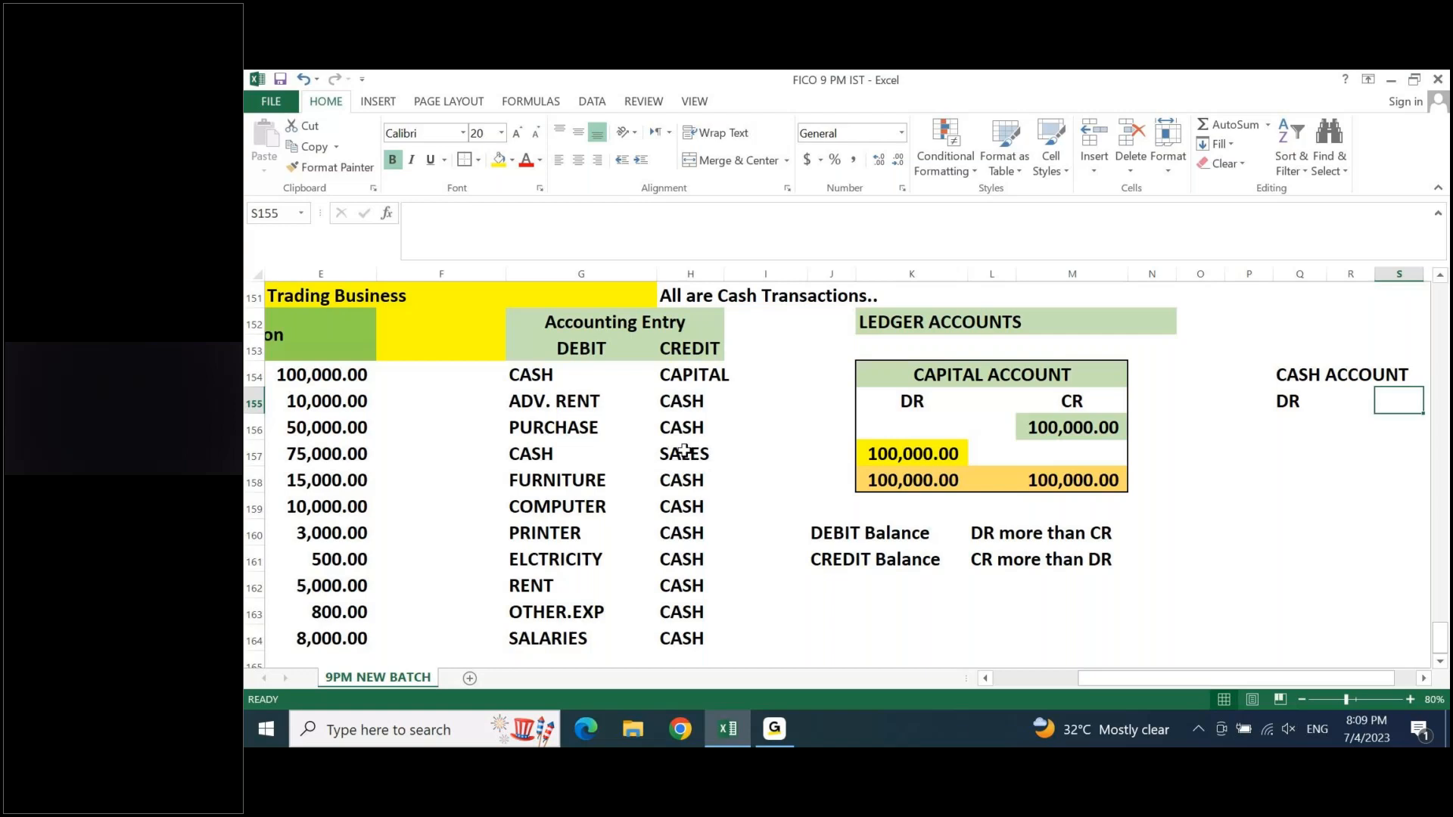
- Shade the amounts that debit cash, Capital in E154 and Sales in E157, with a blue fill
left_click(344, 374)
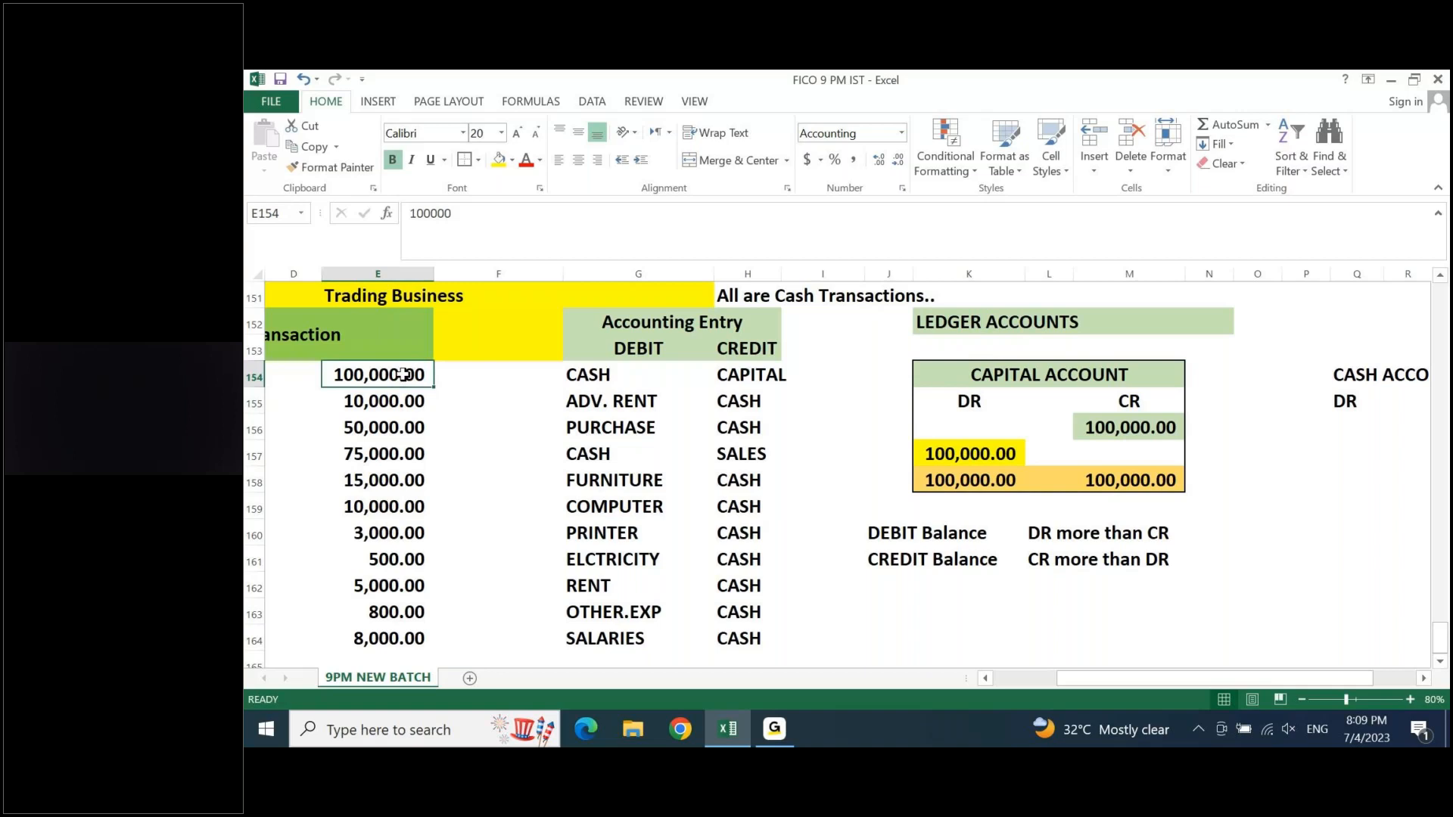
left_click(512, 160)
left_click(584, 296)
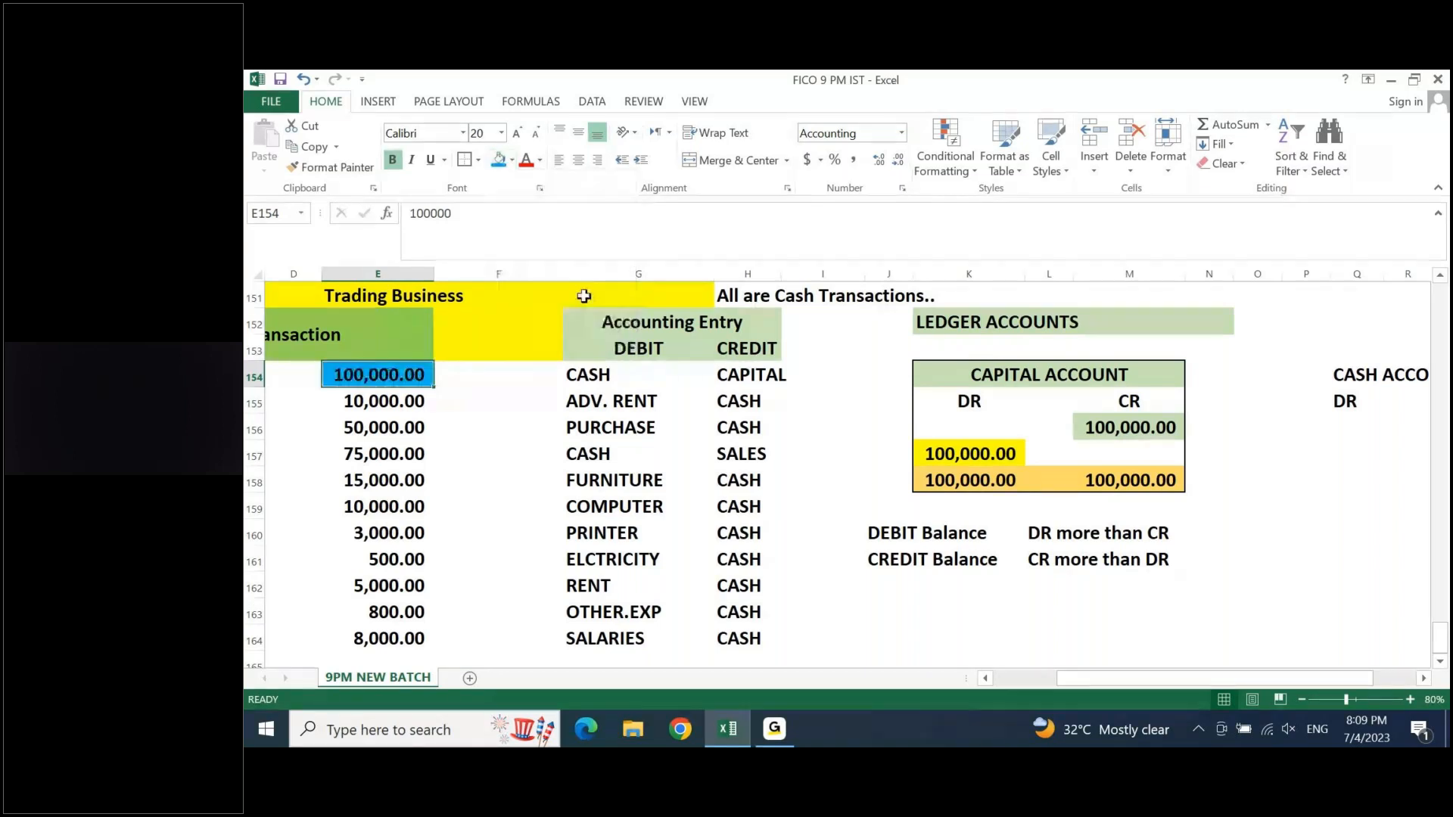
key("Down")
key("Down")
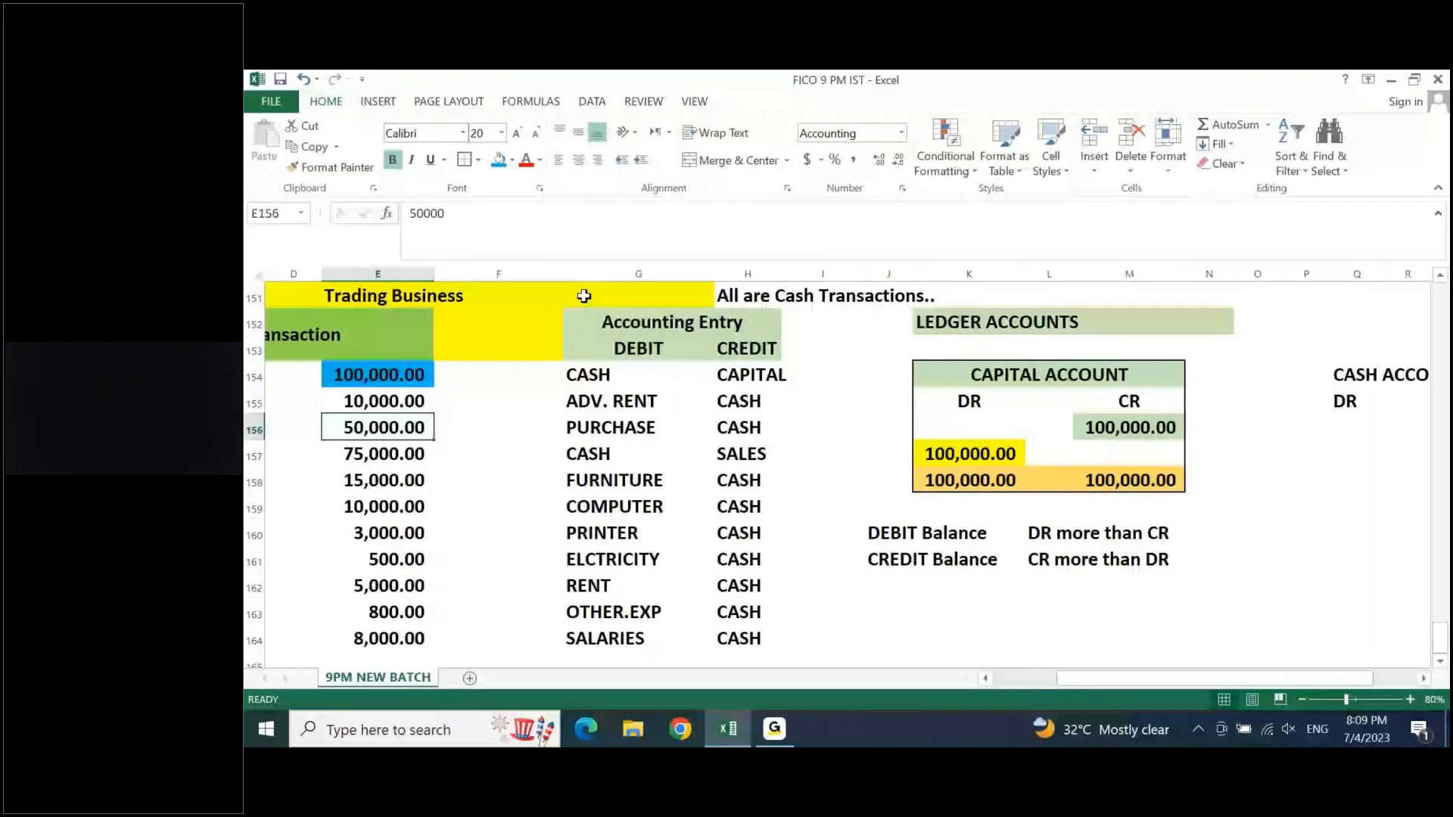
key("Down")
key("F4")
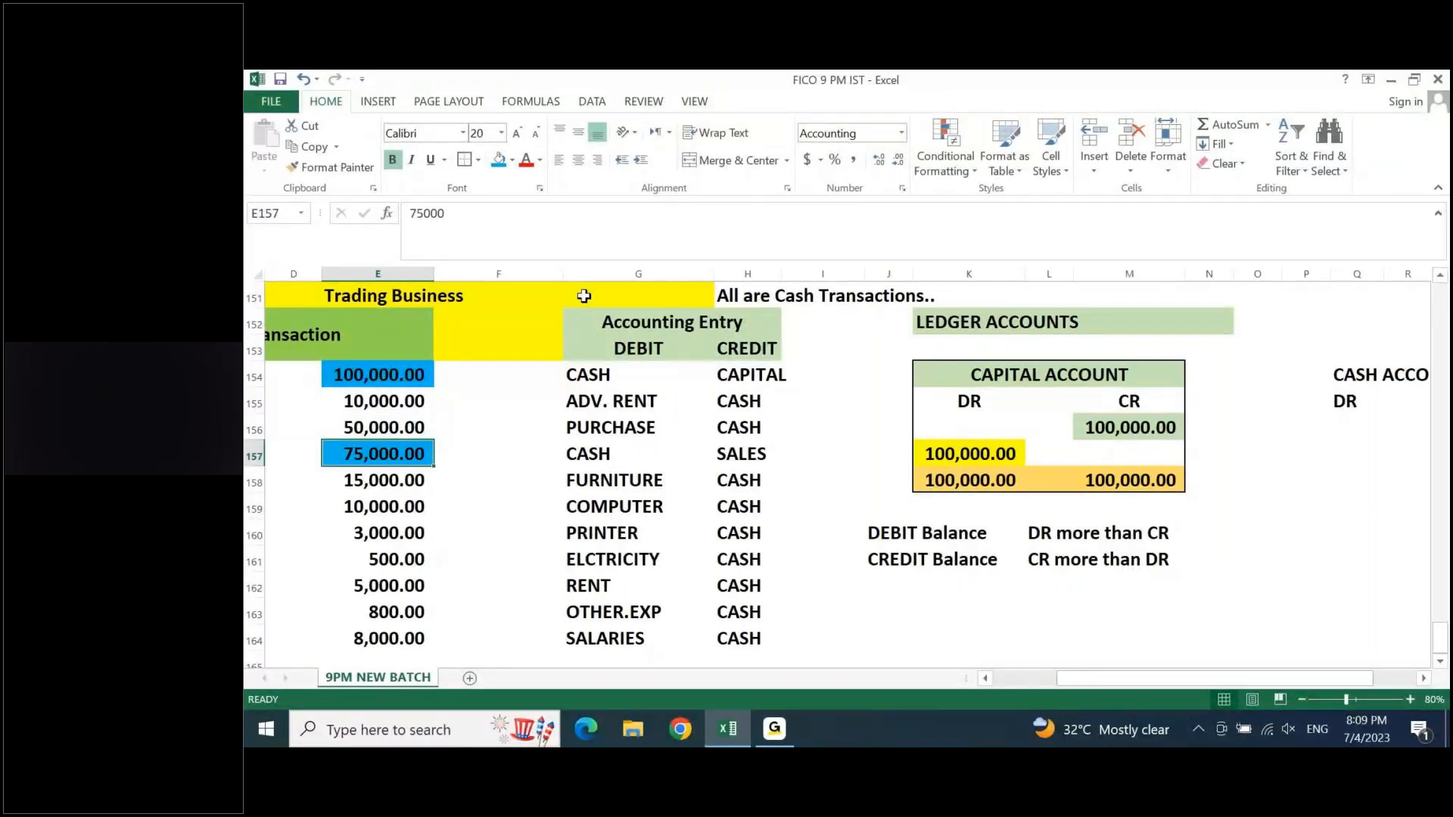
- Shade the Adv. Rent and Purchase amounts in E155 and E156 with an orange fill
key("Down")
key("Down")
key("Down")
key("Down")
key("Down")
key("Down")
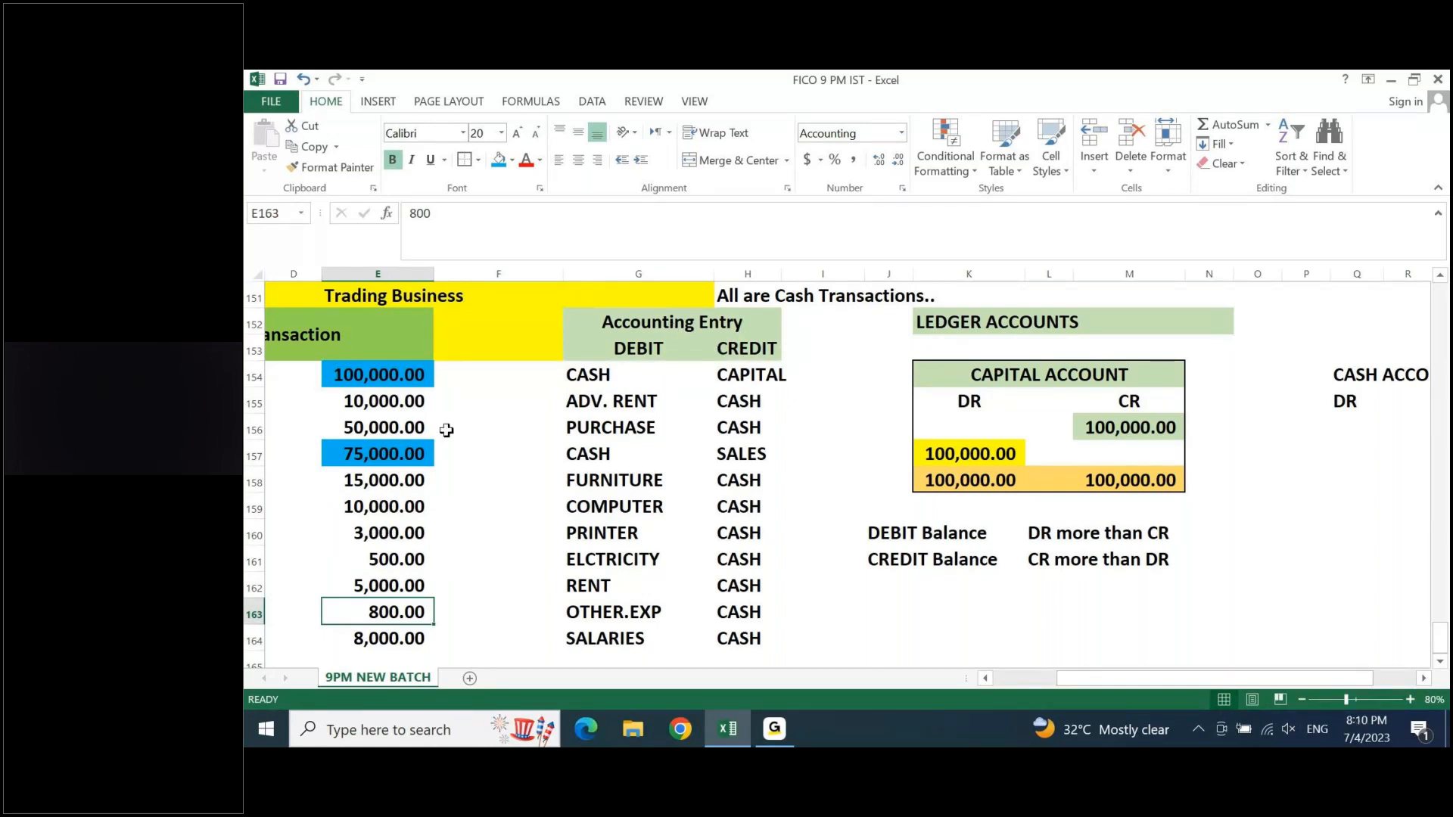
left_click(409, 407)
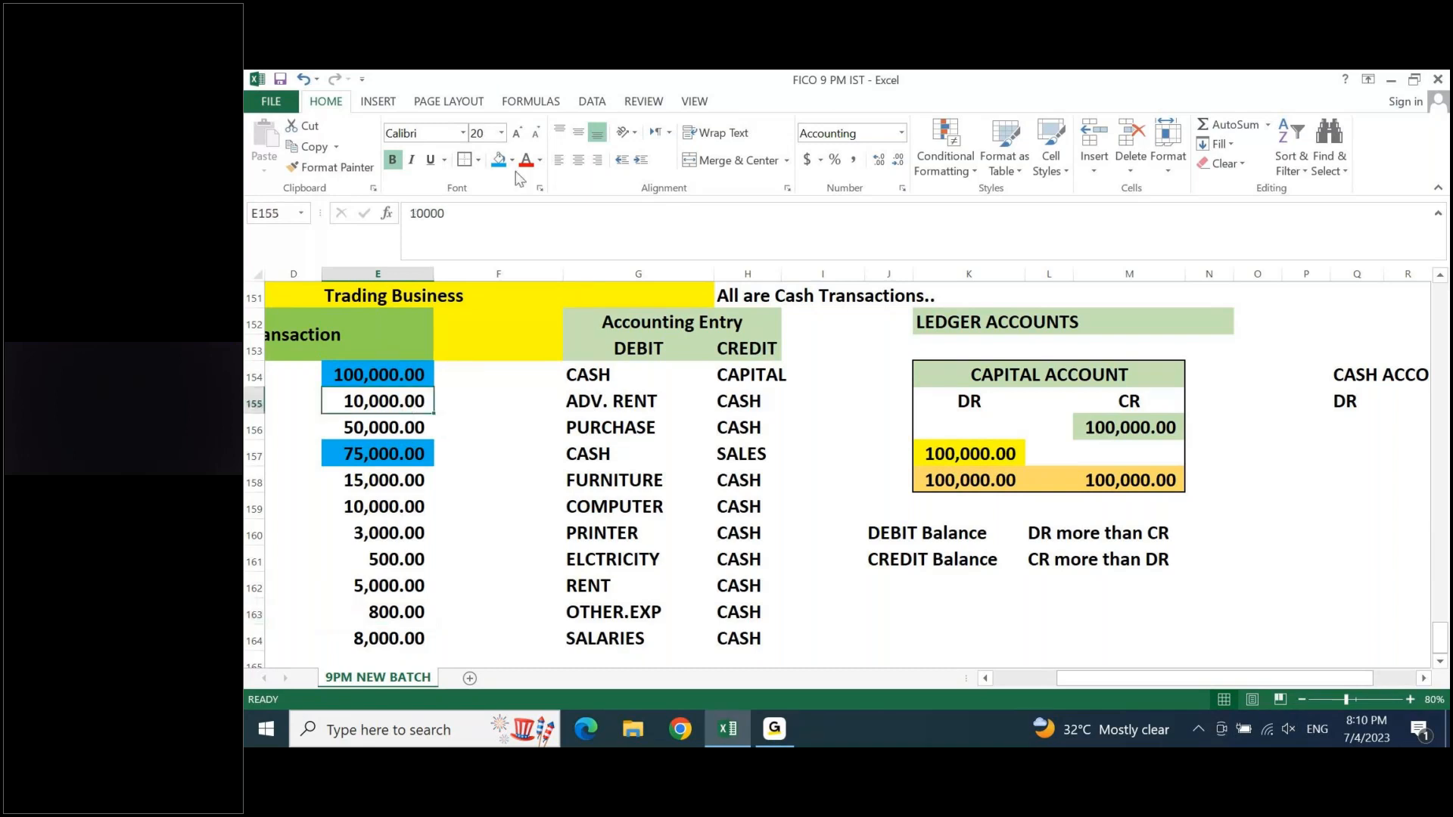
left_click(515, 160)
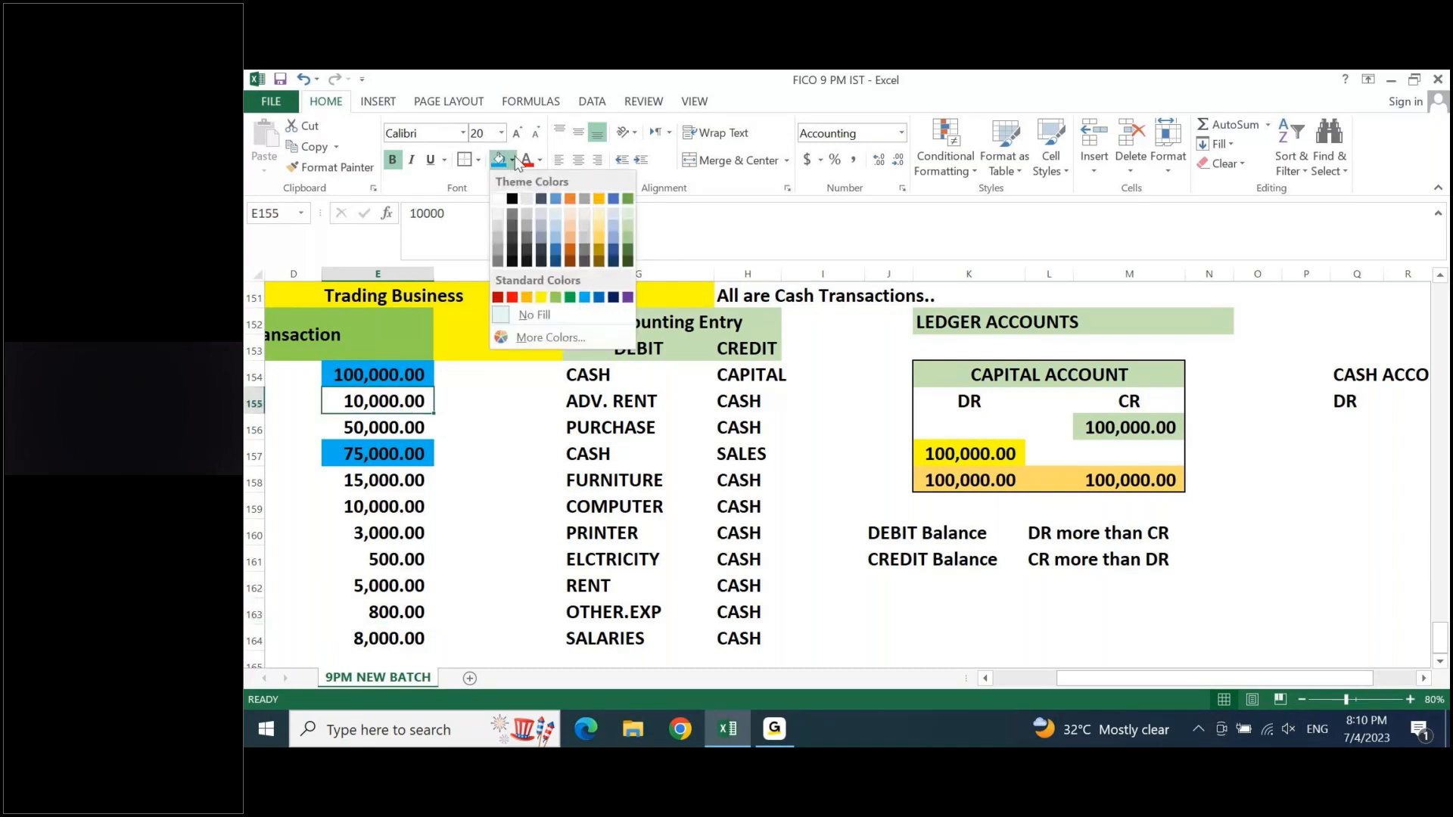
left_click(524, 298)
key("Down")
key("F4")
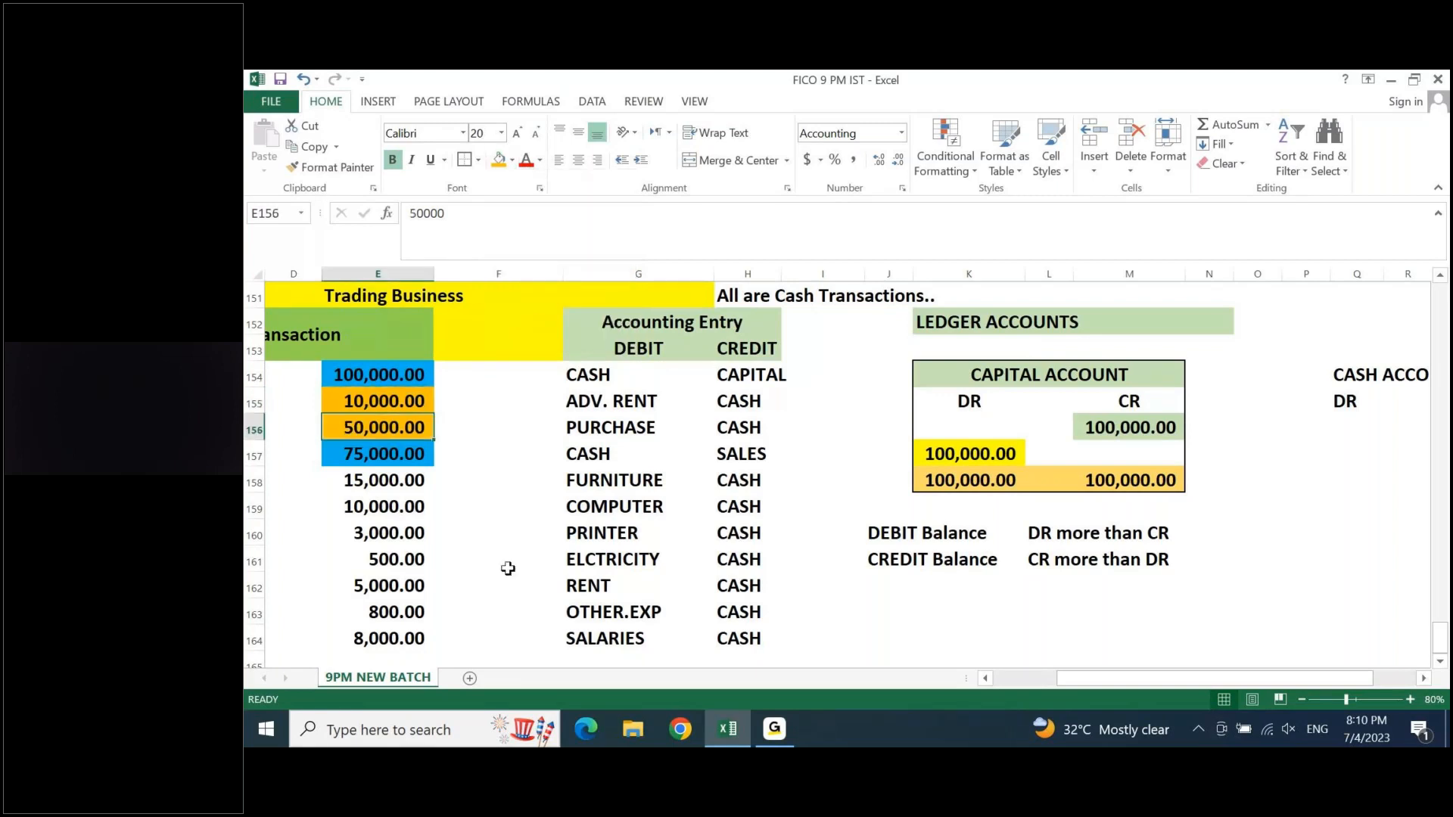
- Apply the same orange fill to the remaining cash payments, Furniture through Salaries, in E158:E164
key("Down")
key("Down")
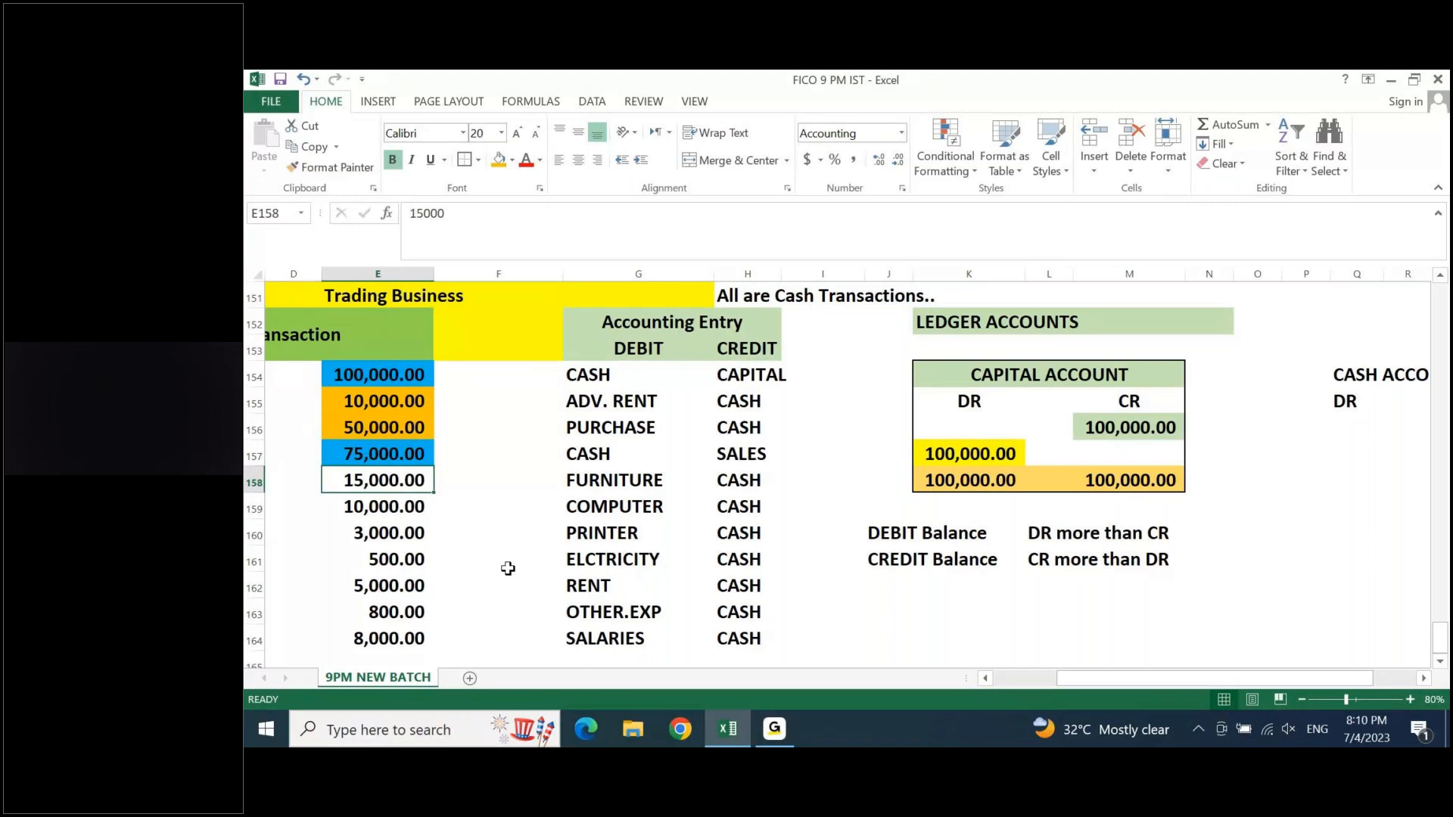
key("ctrl+shift+Down")
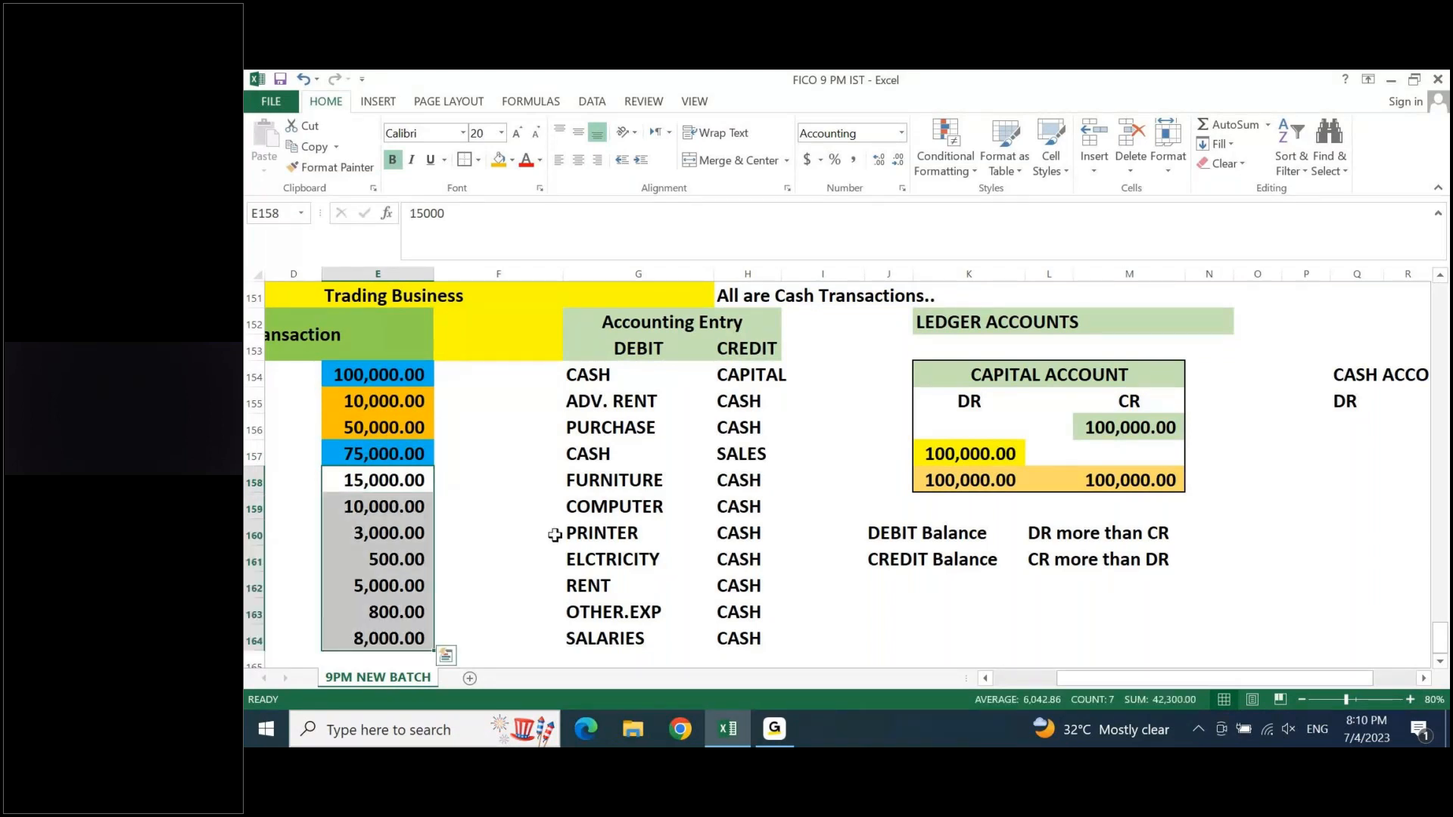
left_click(499, 161)
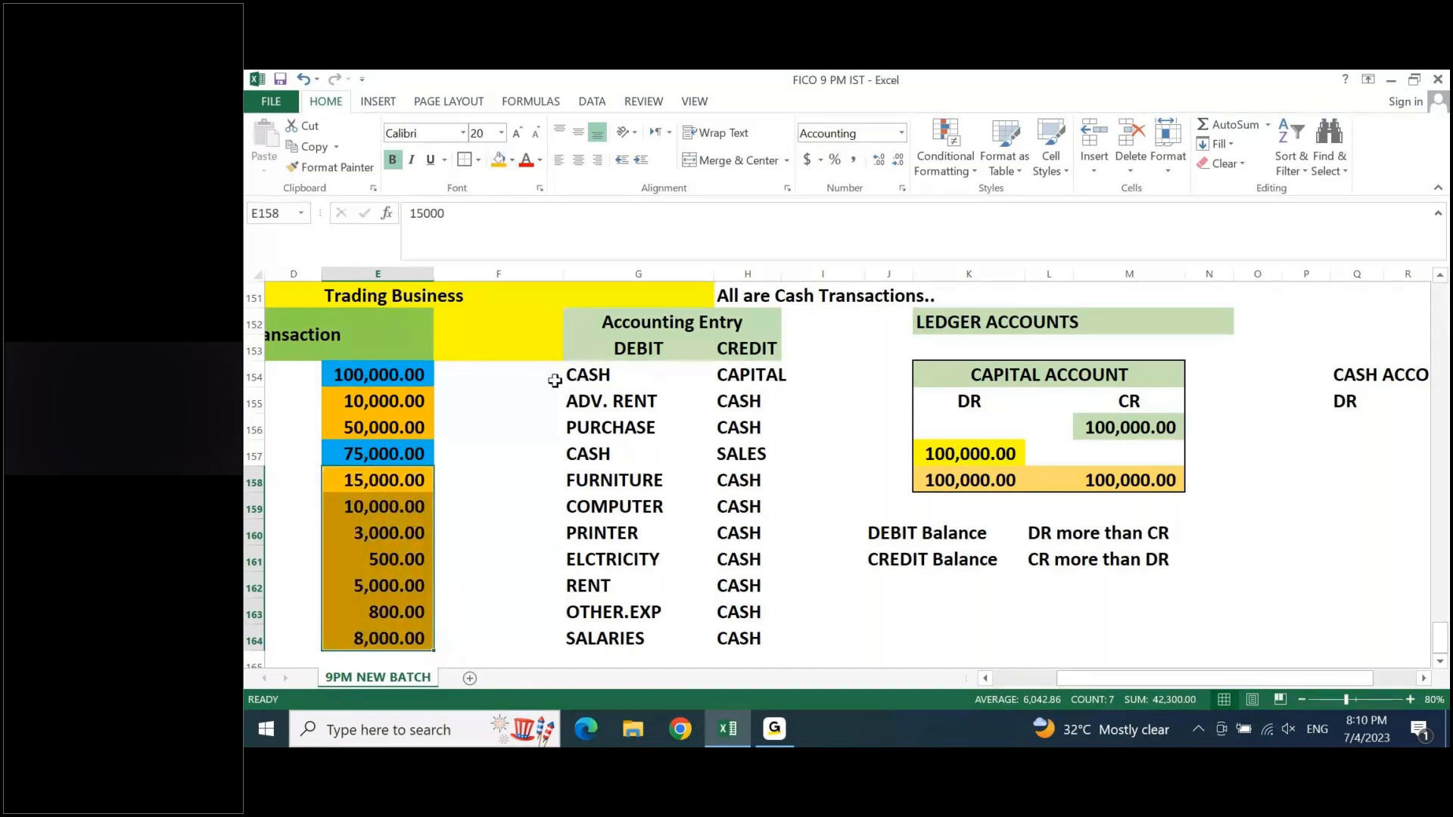
left_click(567, 498)
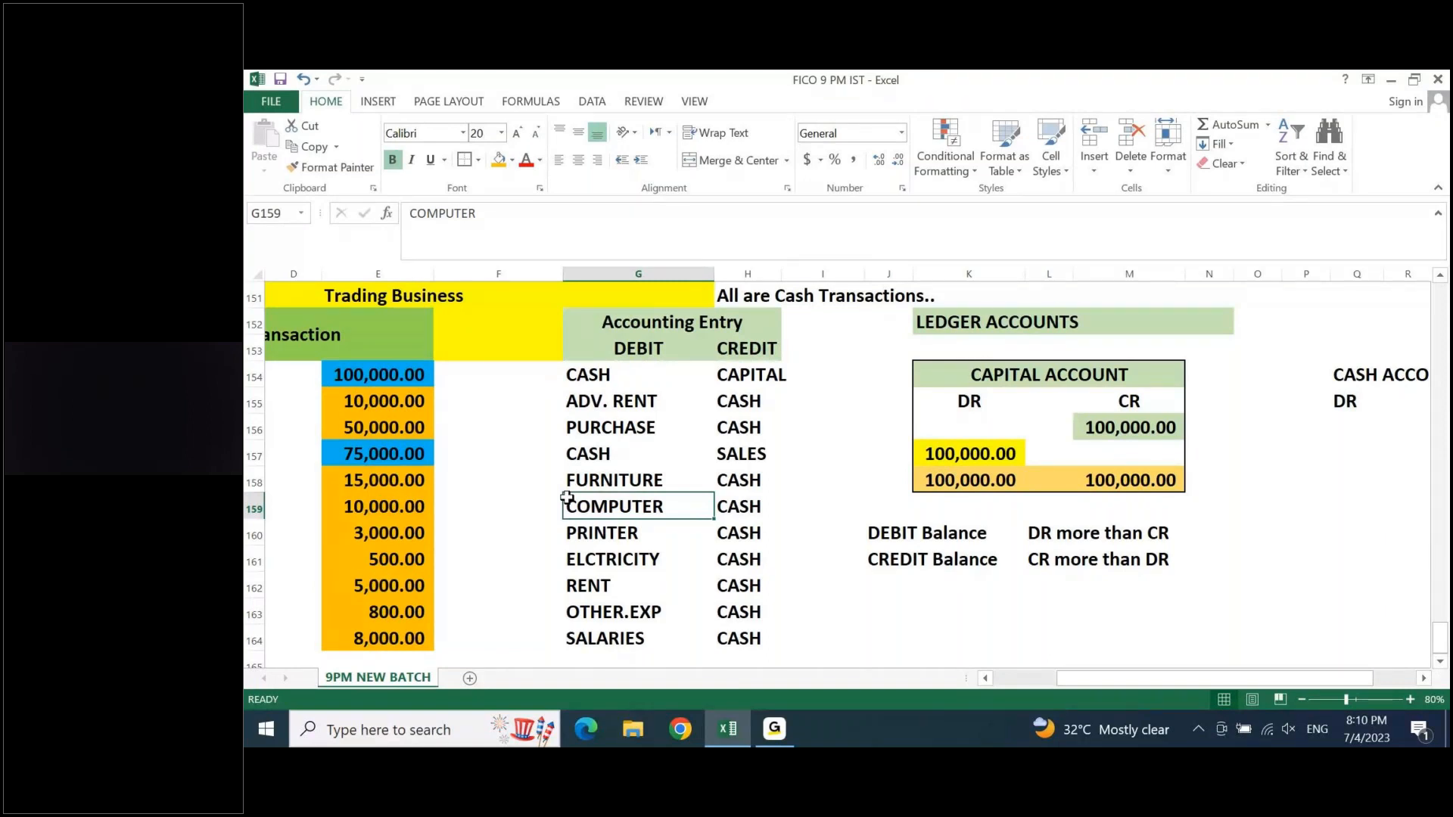
- Add up the blue cash receipts in E154 and E157 and enter 175000 under DR in Q156 of the Cash account
left_click(596, 380)
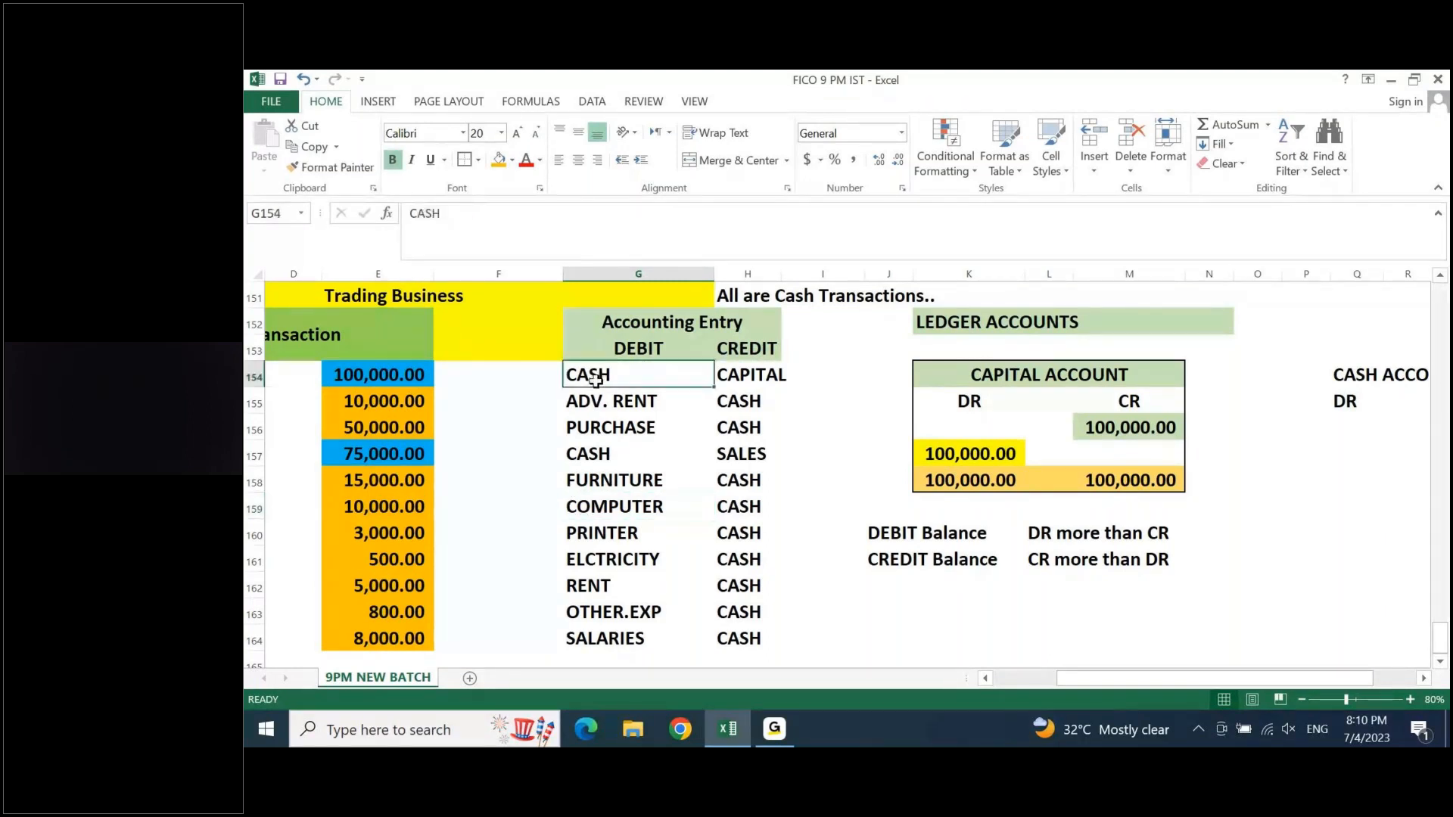
left_click(410, 377)
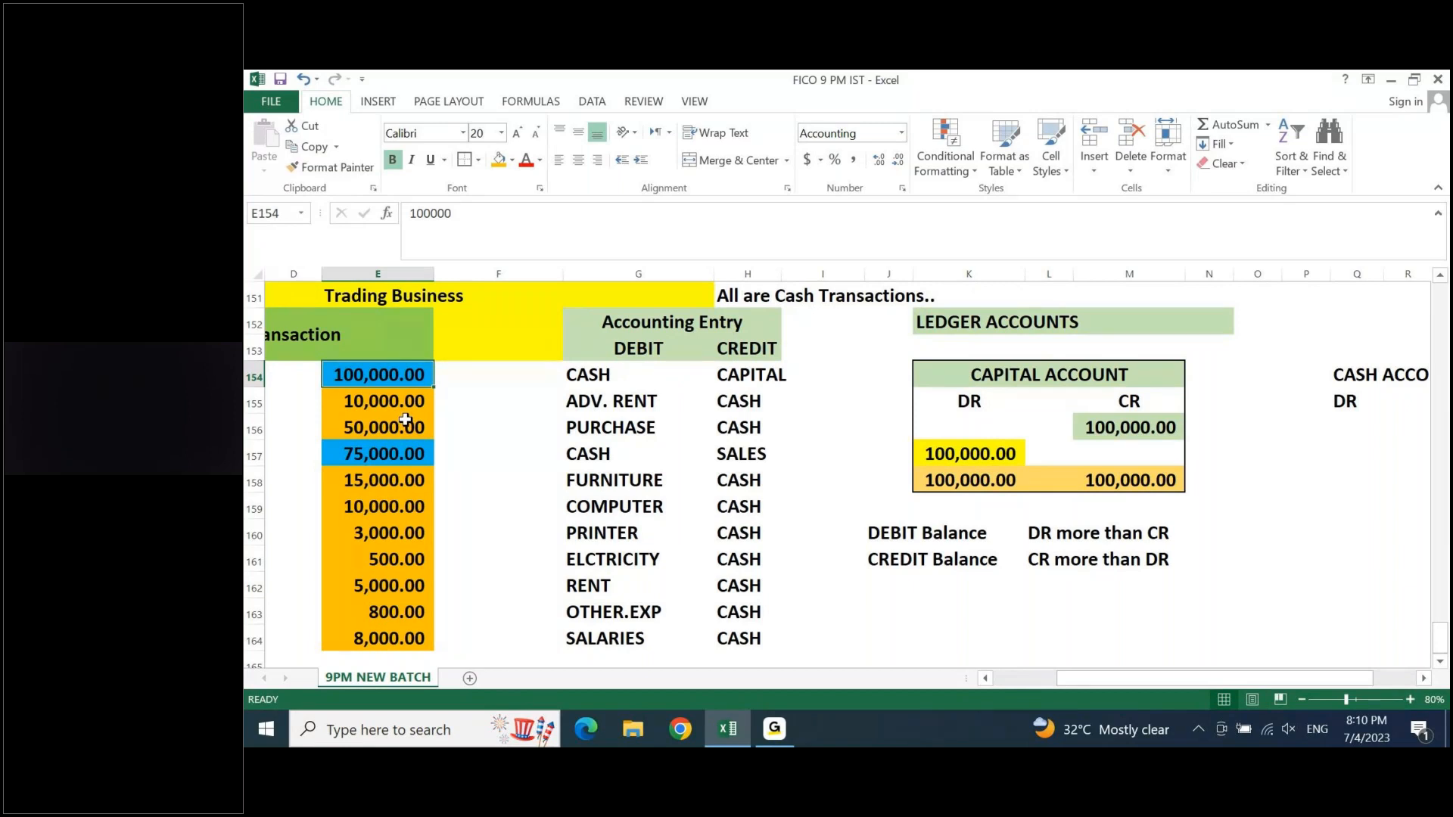
left_click(1337, 422)
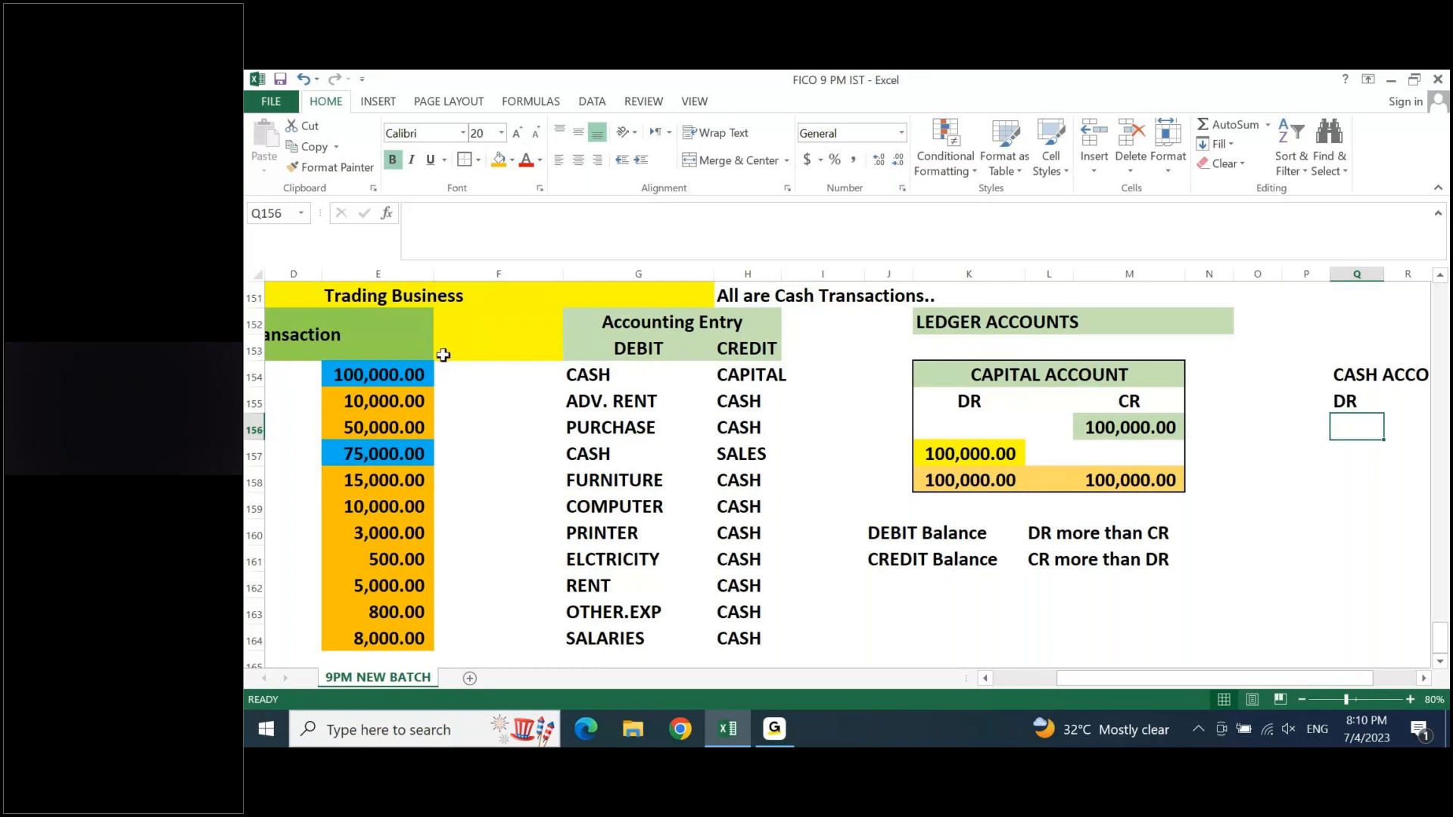
left_click(412, 373)
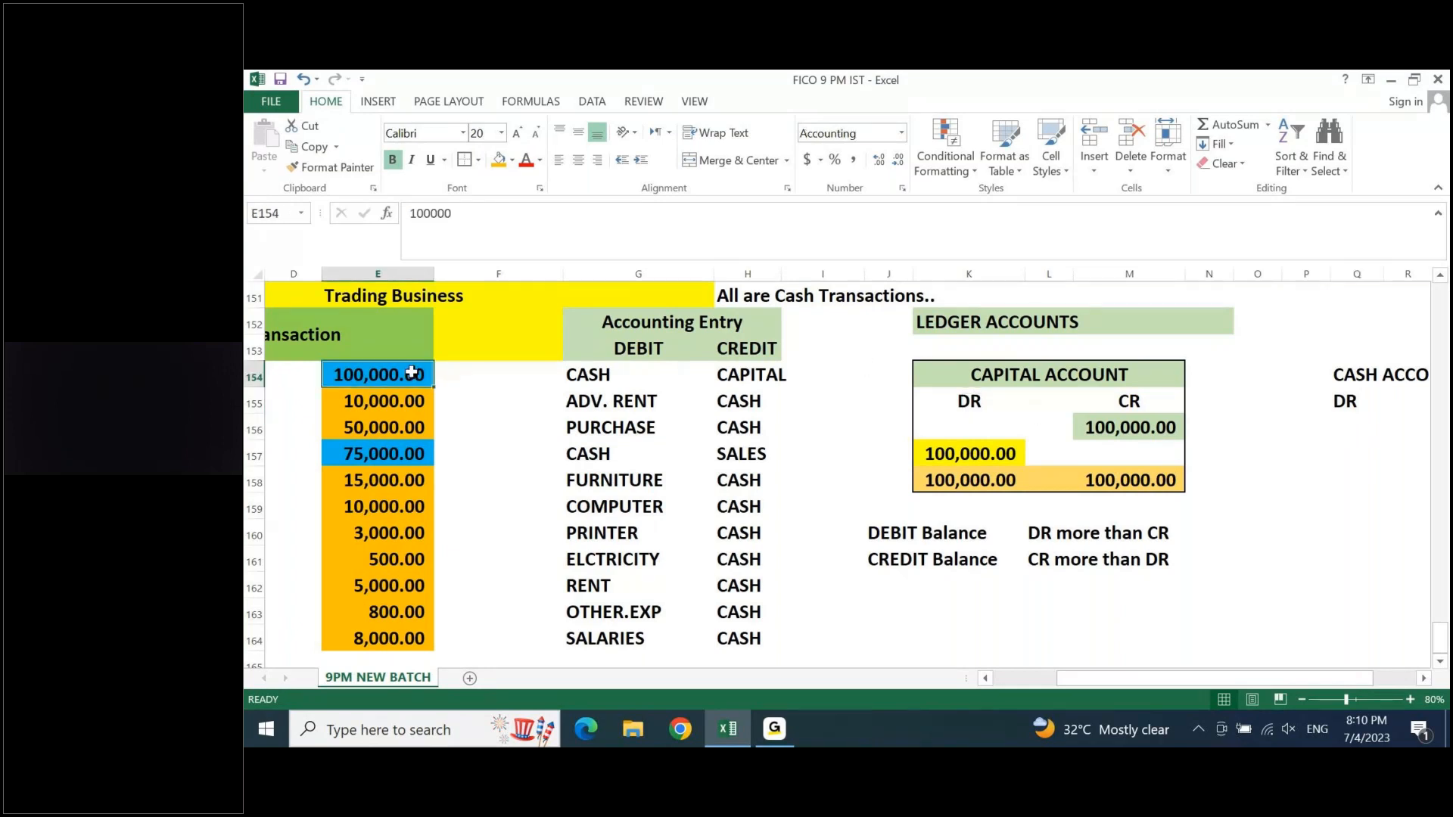
left_click(352, 456, "ctrl")
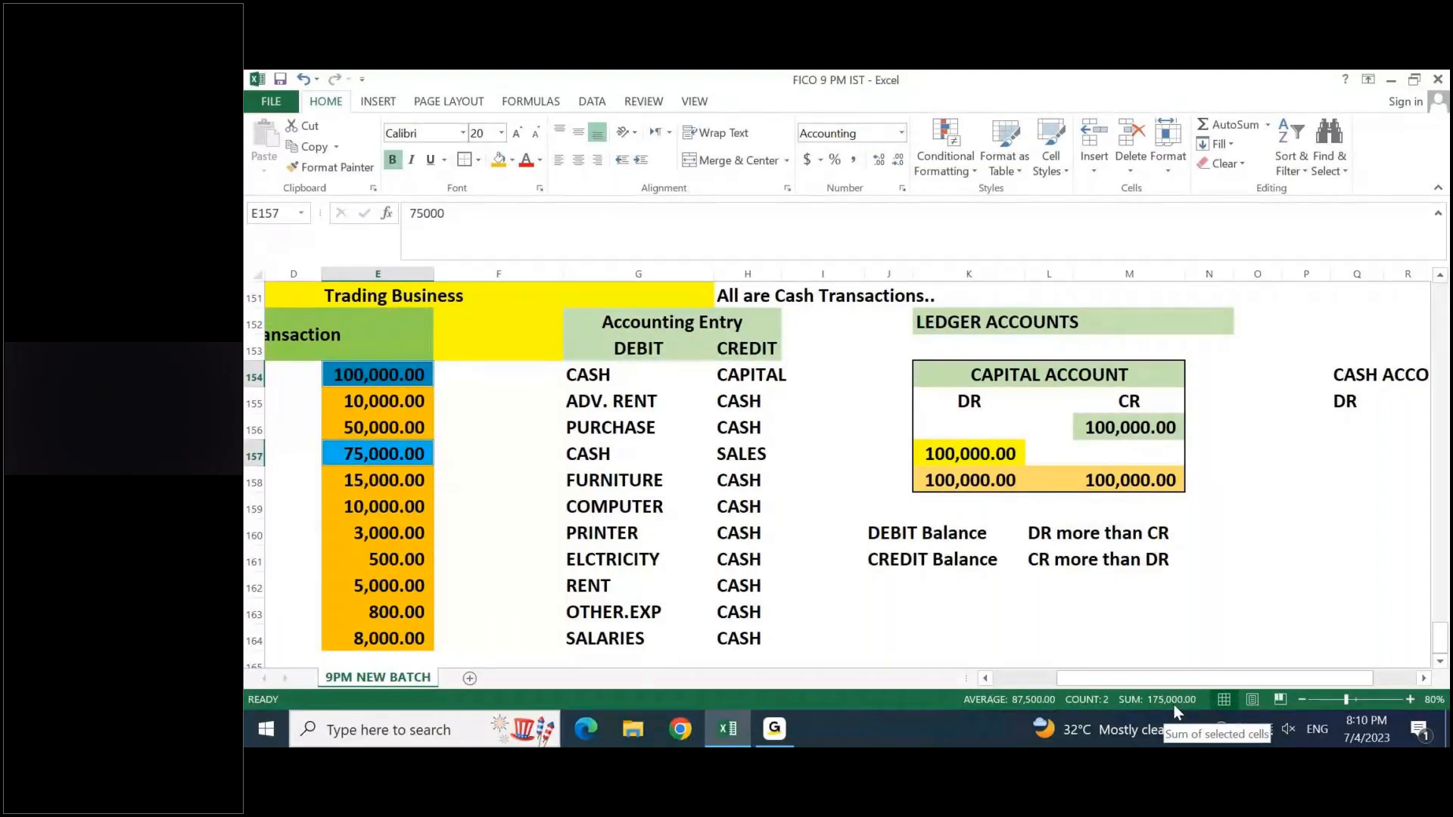
left_click(1341, 428)
type("1")
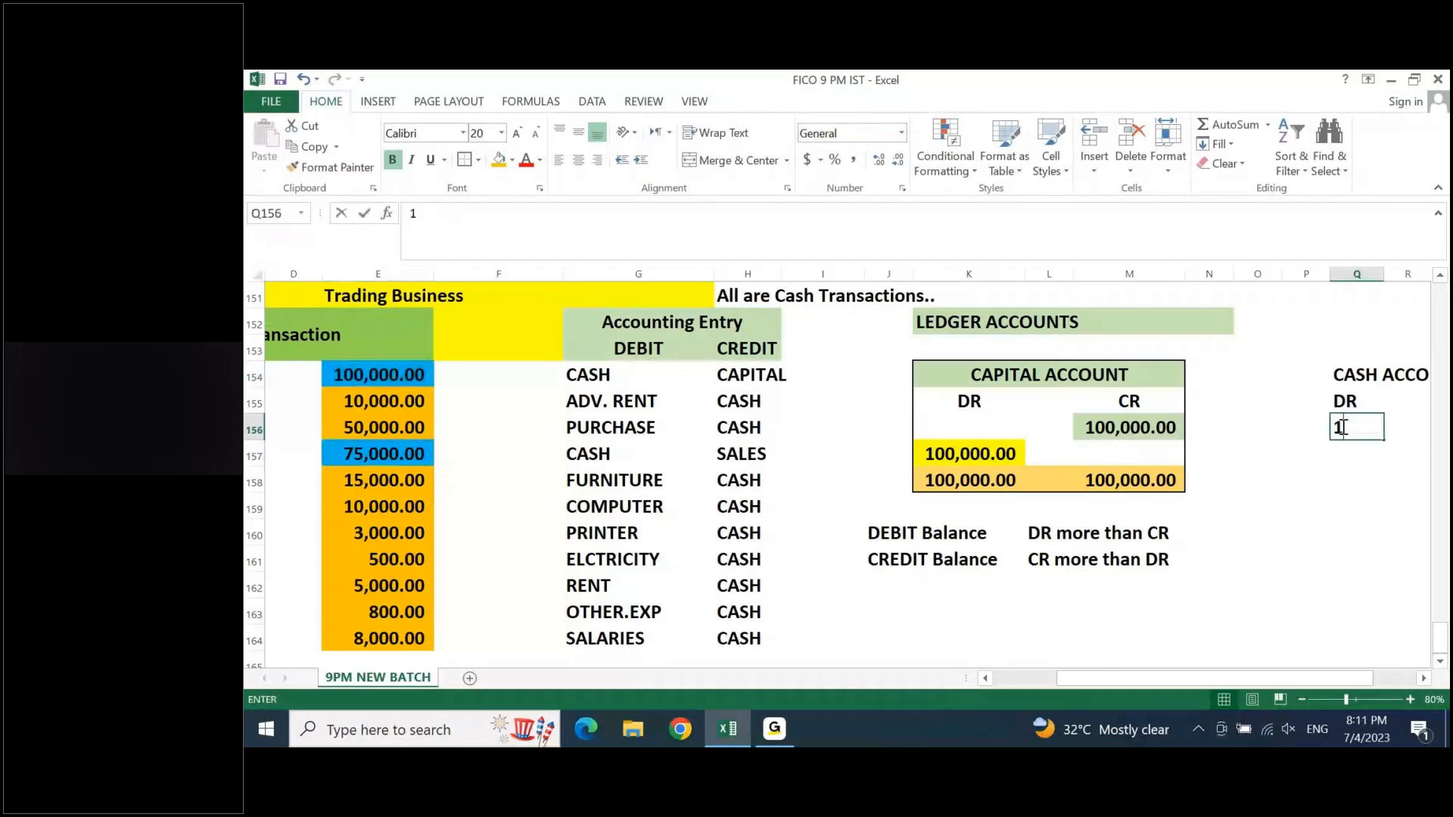
type("75")
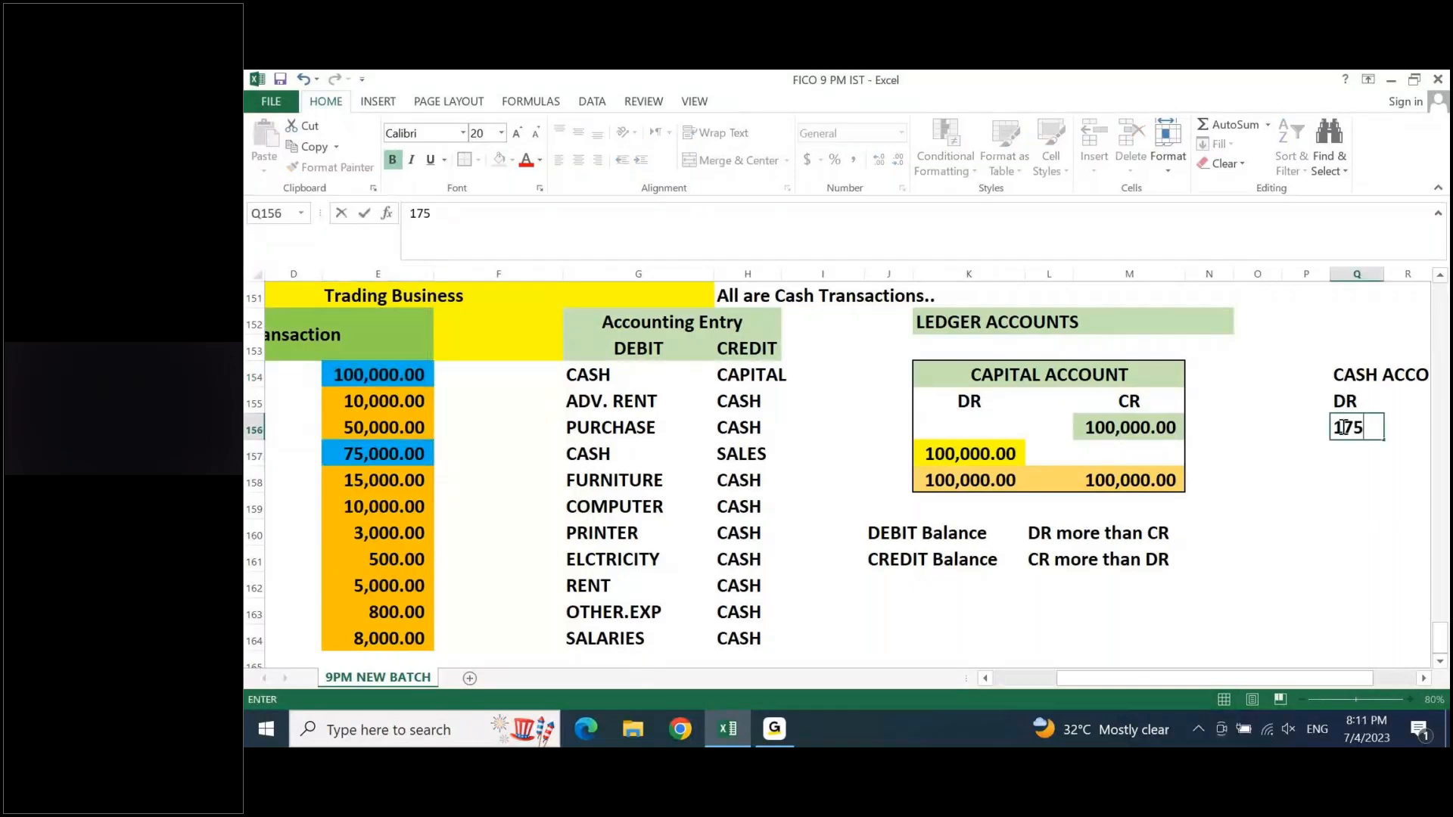
key("Tab")
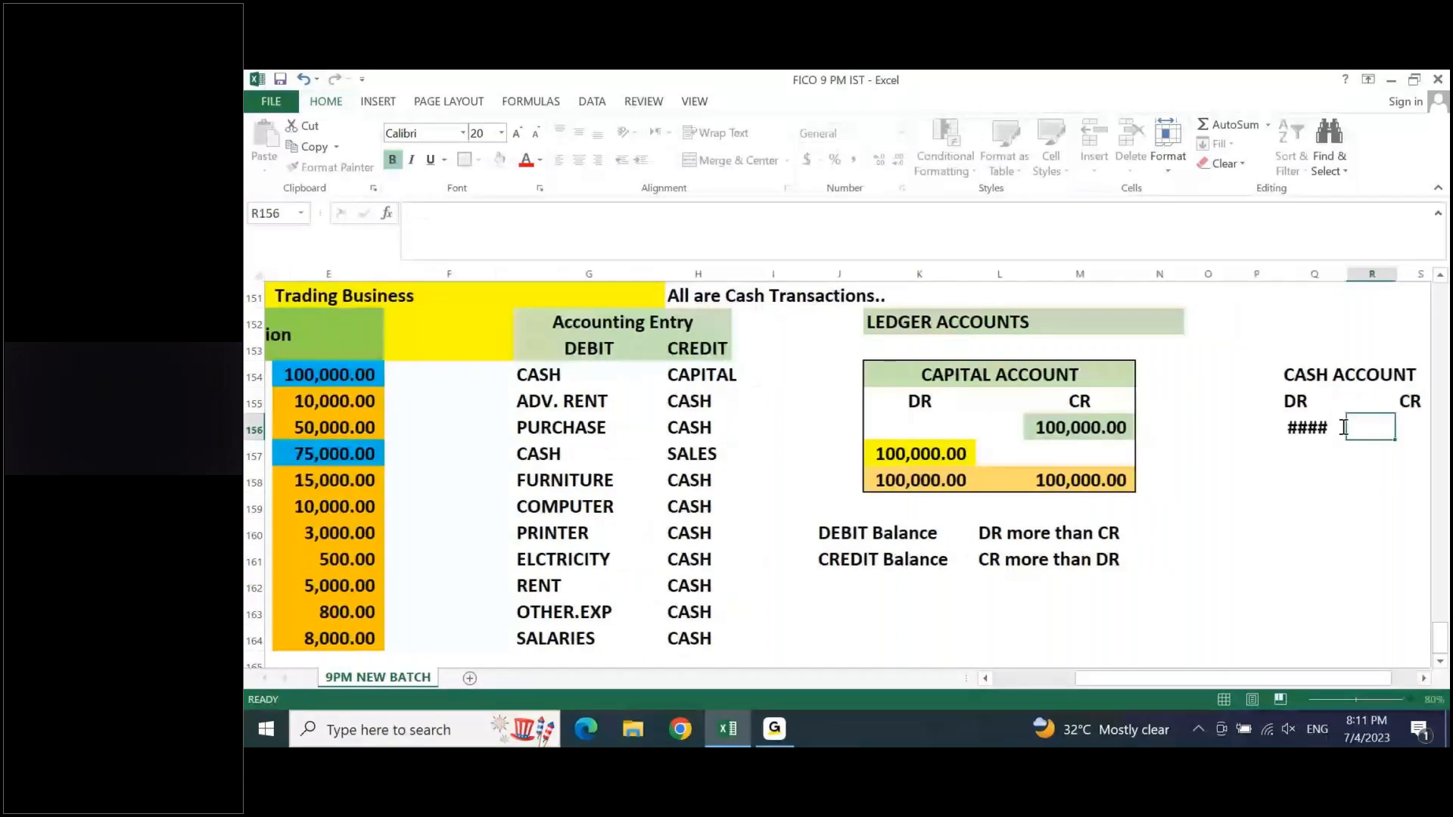
- Add up the orange cash payments in column E and enter 102300 under CR in S156 of the Cash account
left_click(1397, 426)
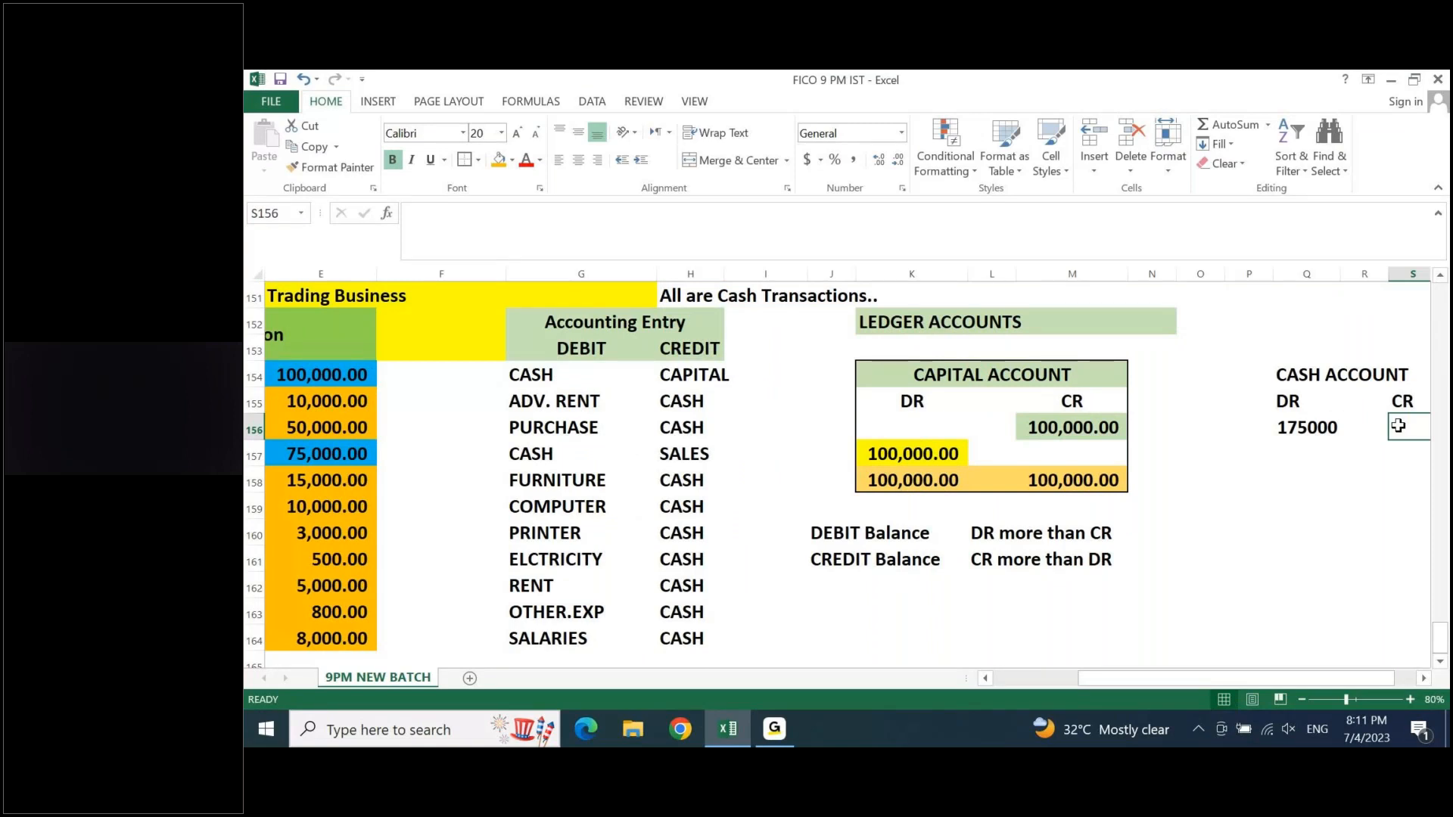
left_click_drag(327, 401, 326, 428)
left_click_drag(327, 479, 330, 631)
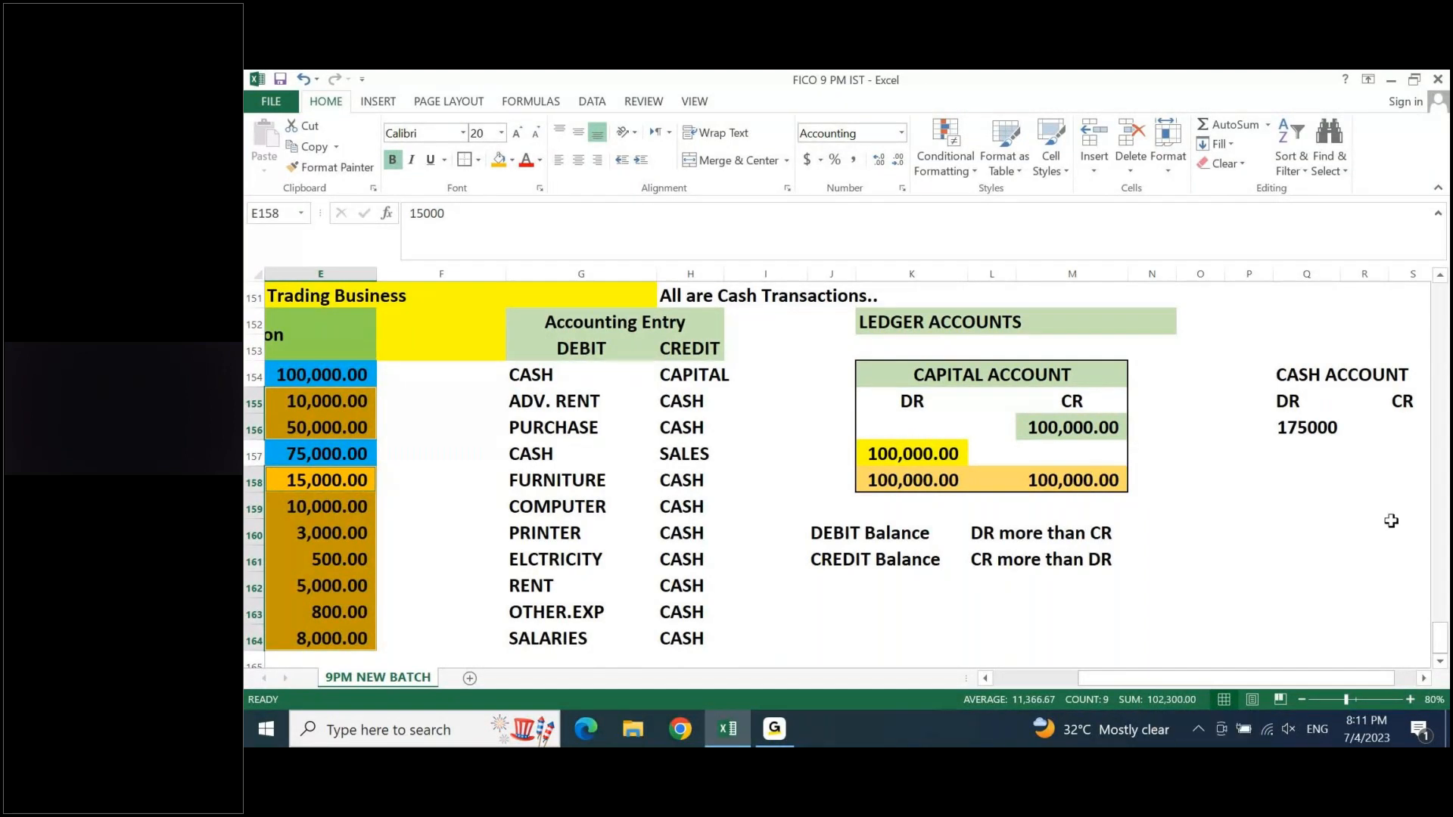
left_click(1346, 429)
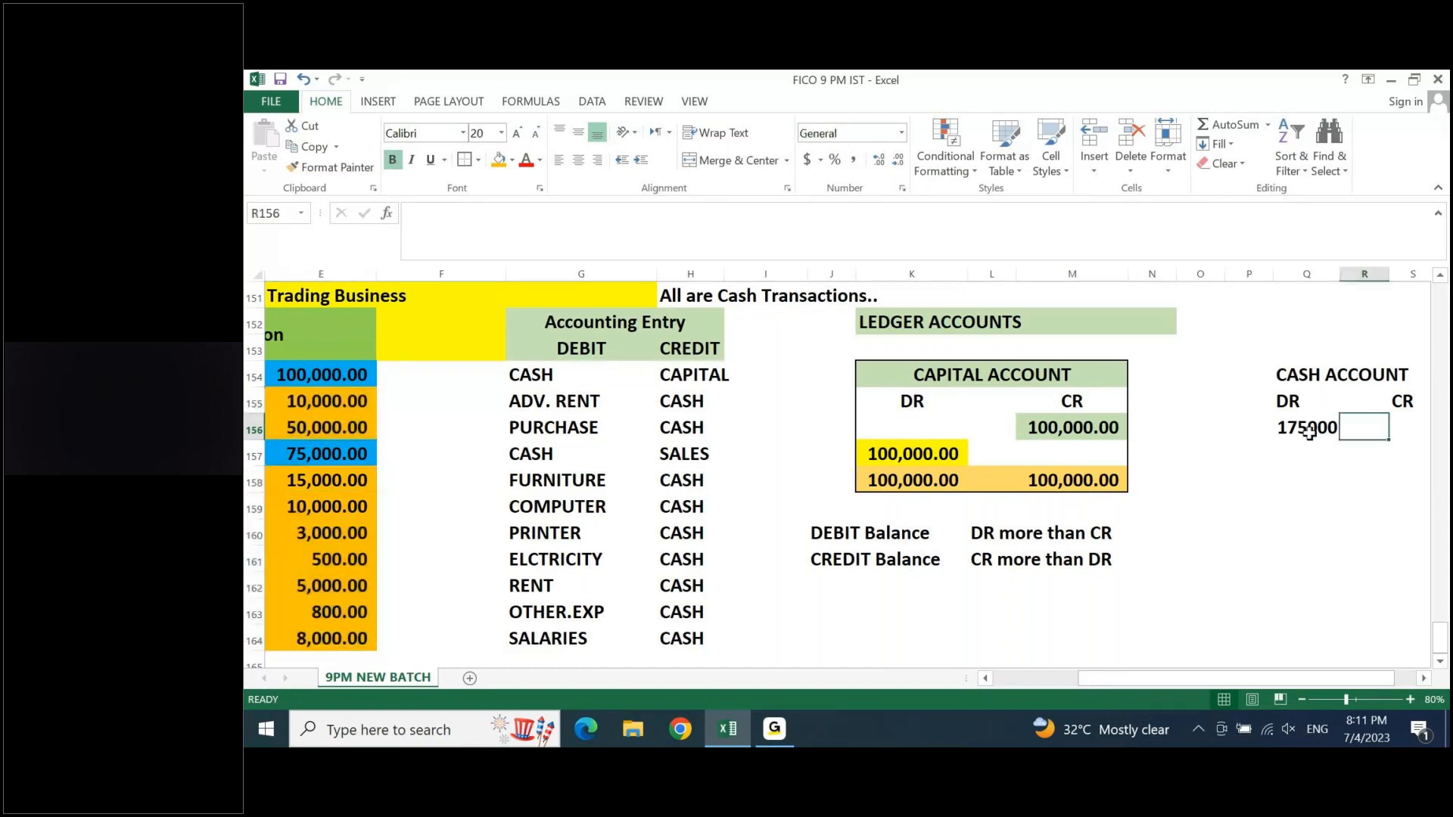
key("Right")
type("102300")
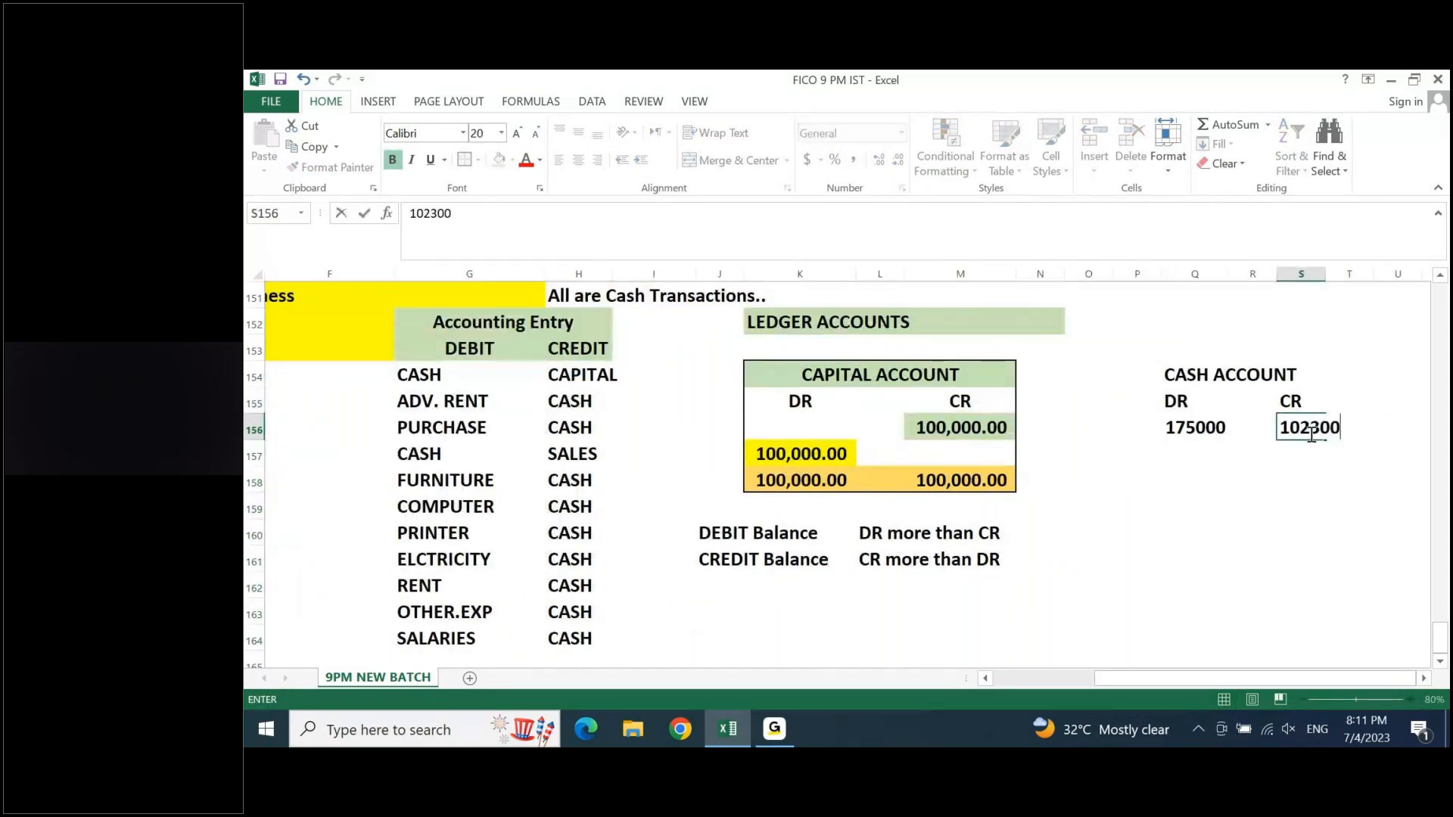
key("Return")
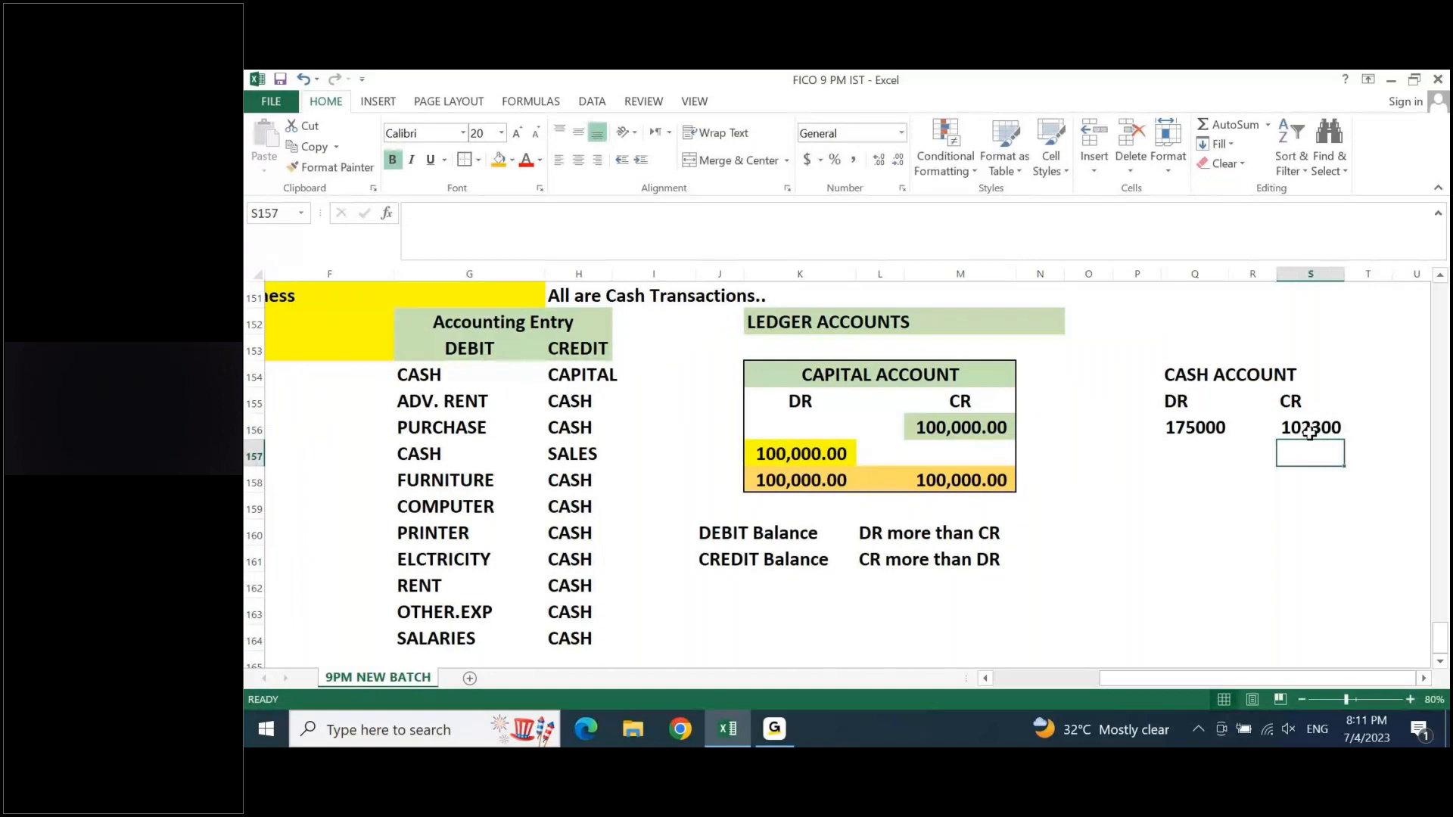
- Total the Cash account's DR and CR columns with SUM formulas in Q159 and S159
left_click(1222, 513)
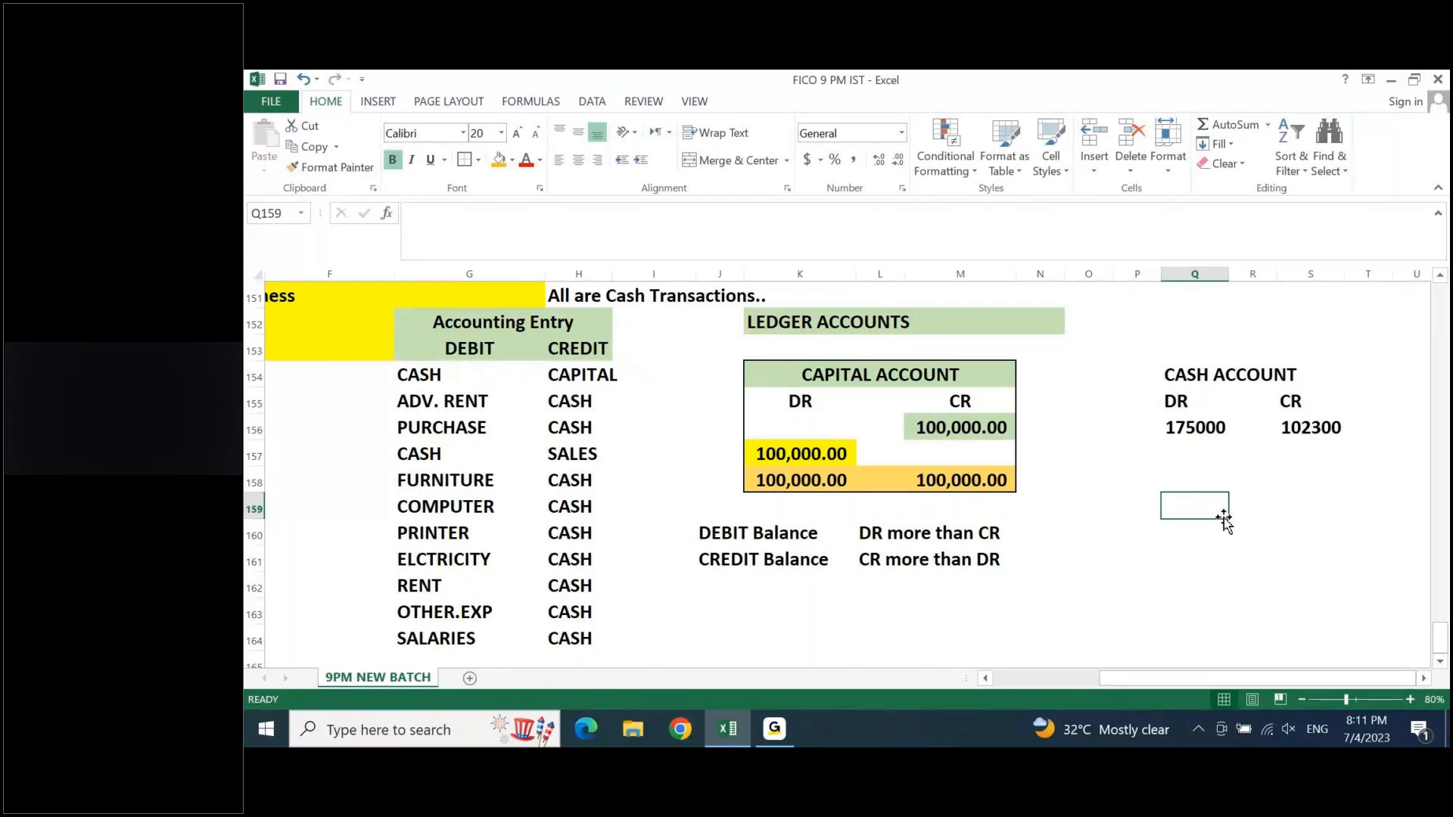
key("alt+equal")
key("Return")
left_click(1225, 519)
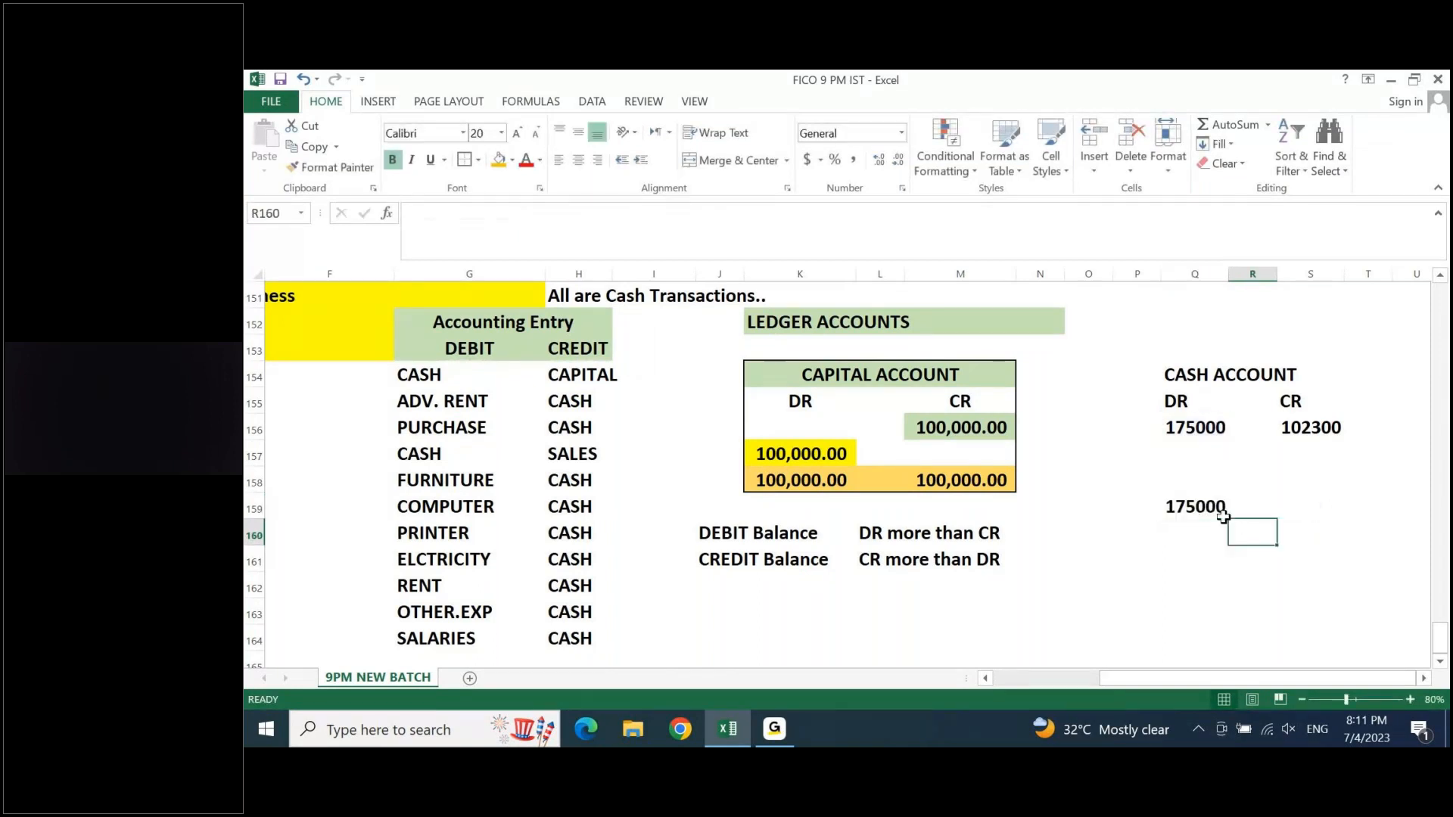
key("Up")
key("Right")
key("alt+equal")
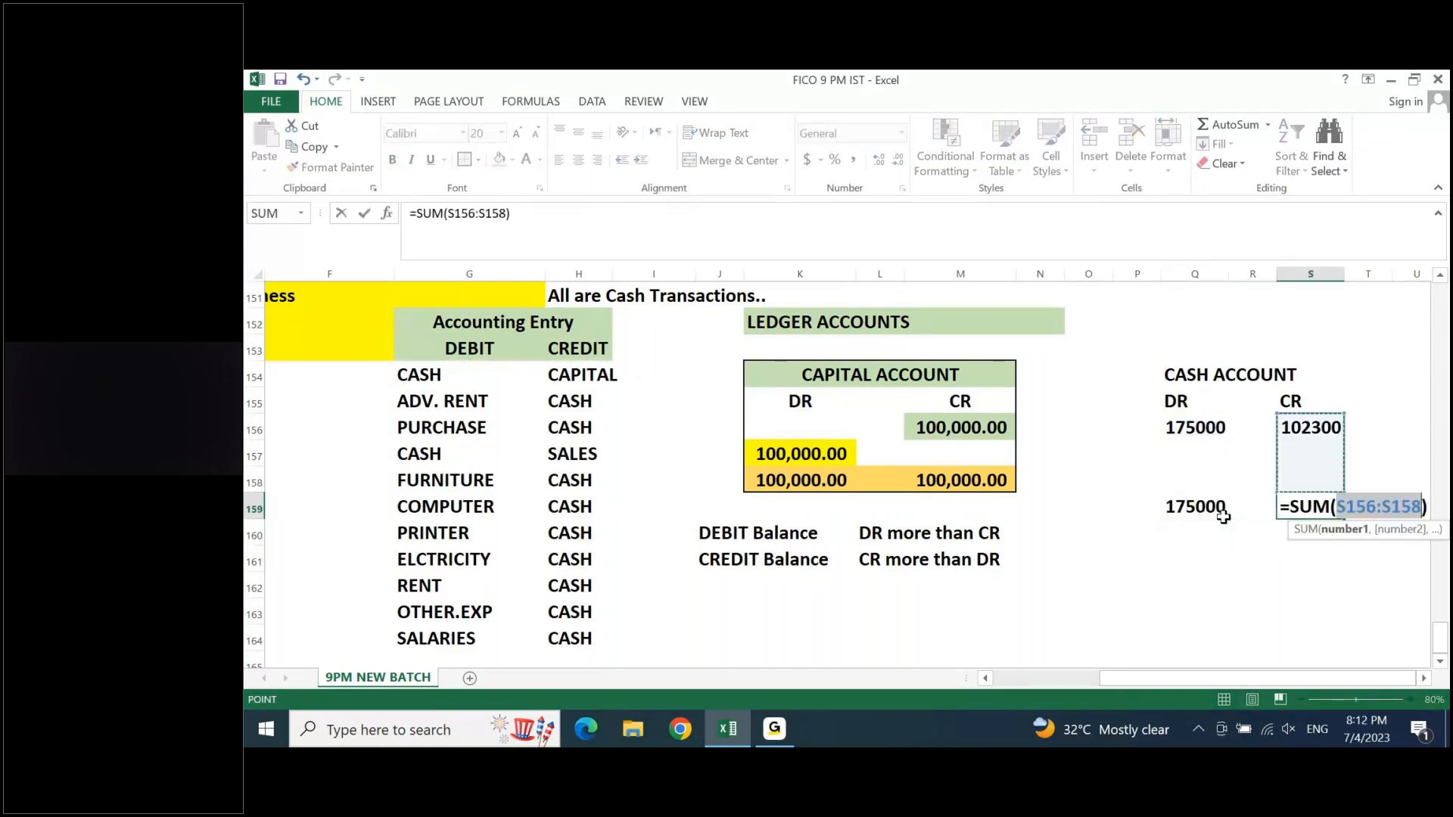
key("Return")
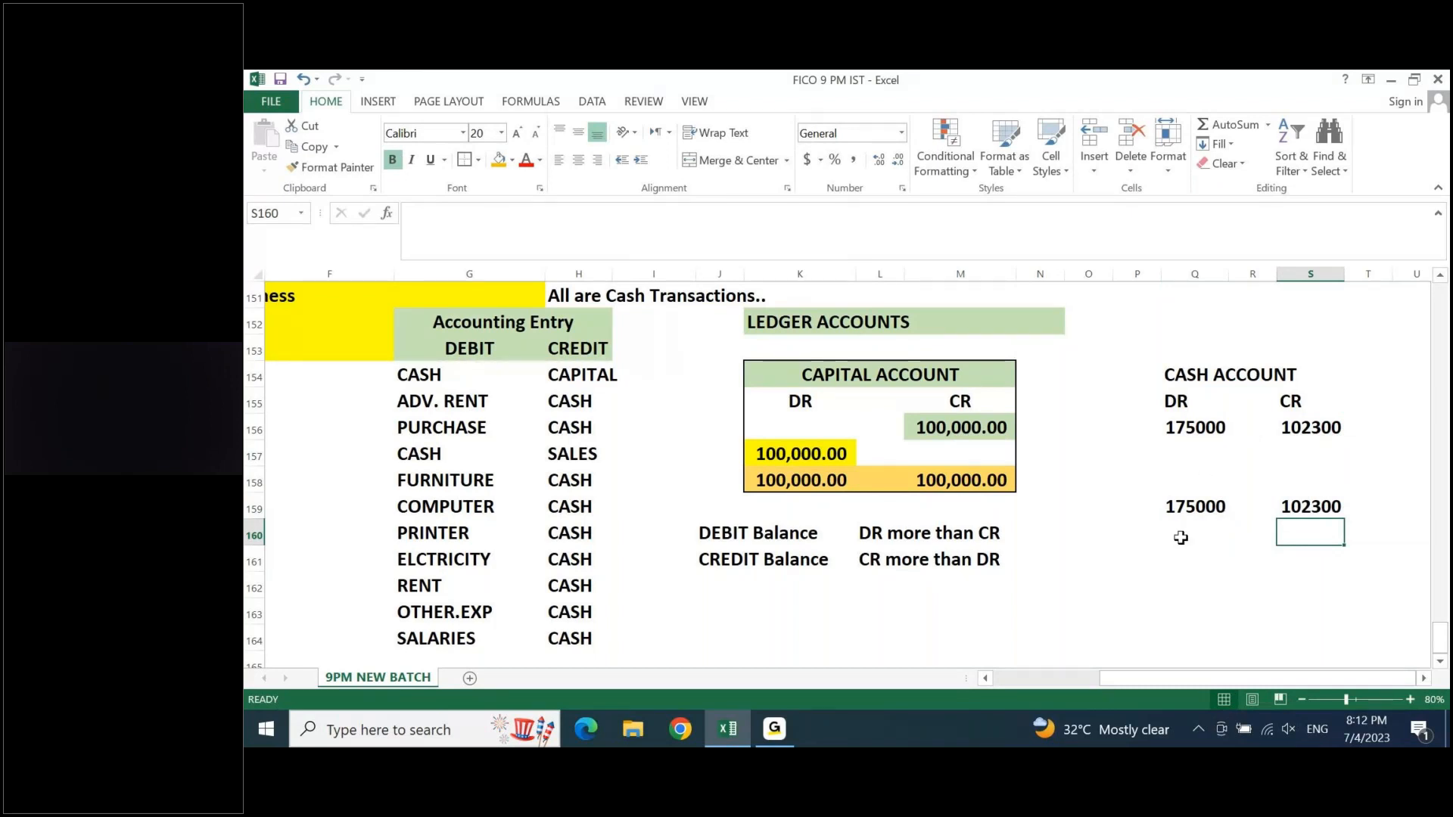
- Calculate the difference between the Cash account's two totals in Q161 with the formula =Q159-S159
left_click(1194, 564)
type("=")
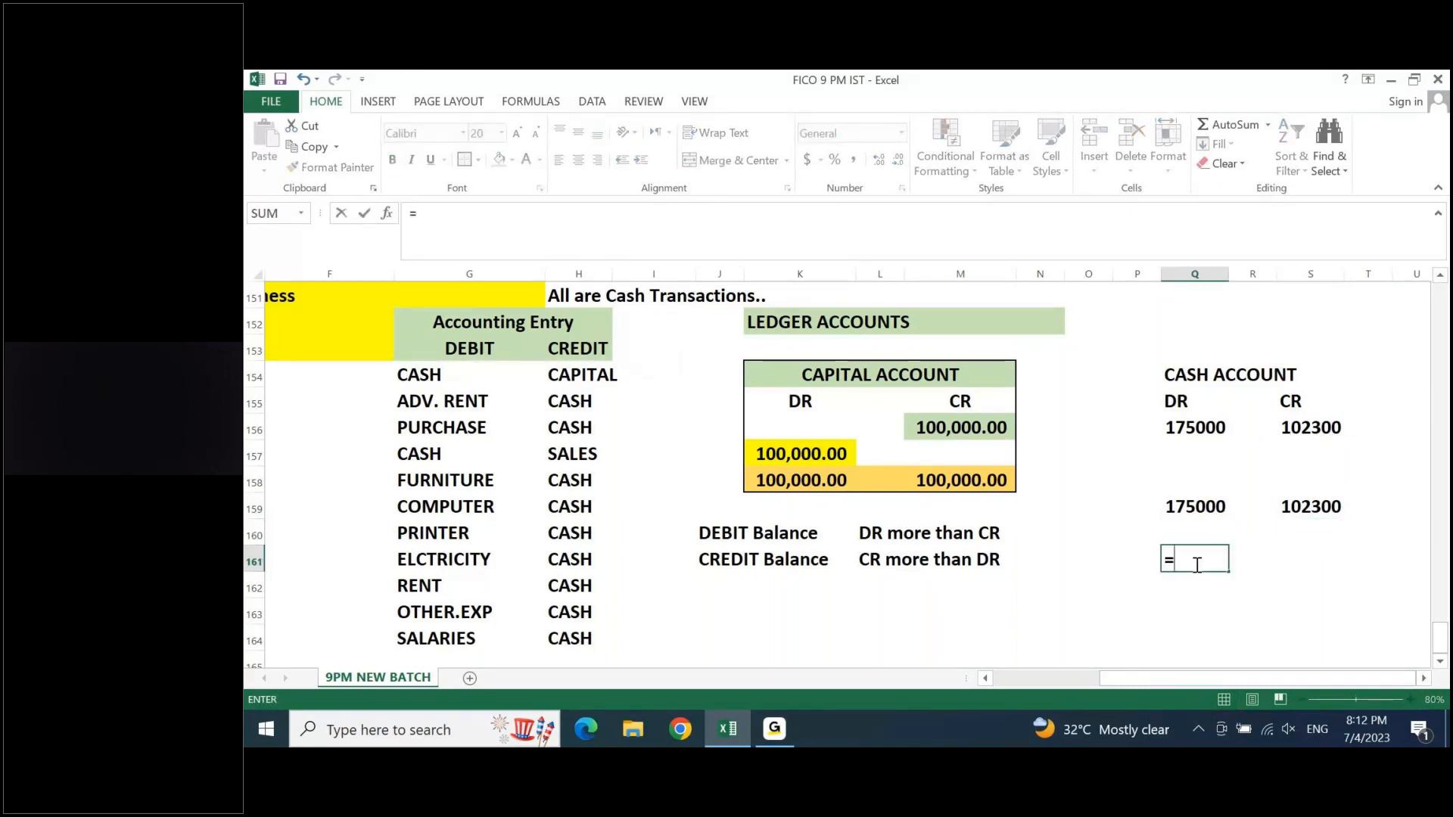
left_click(1189, 500)
type("-")
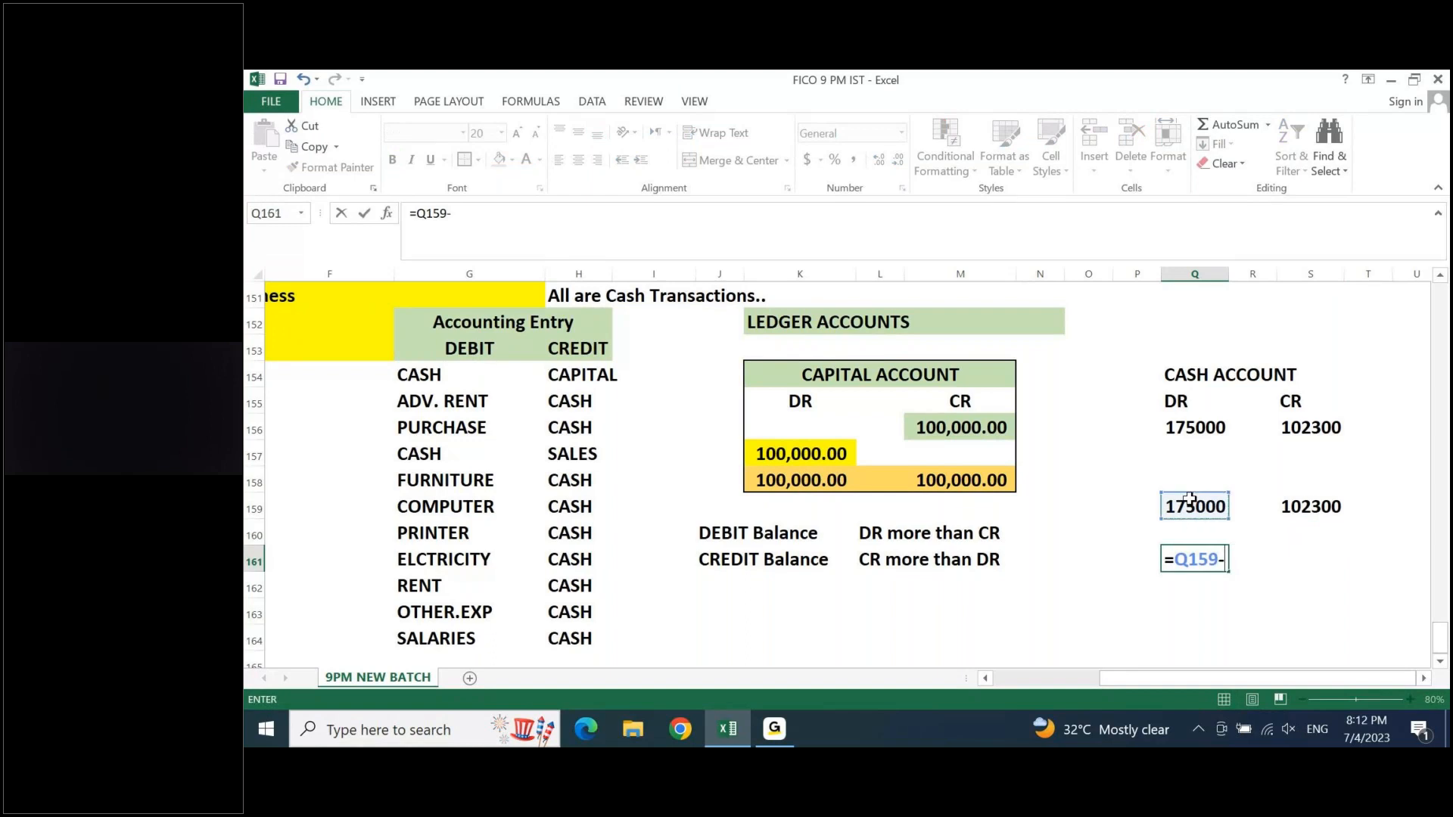
left_click(1325, 508)
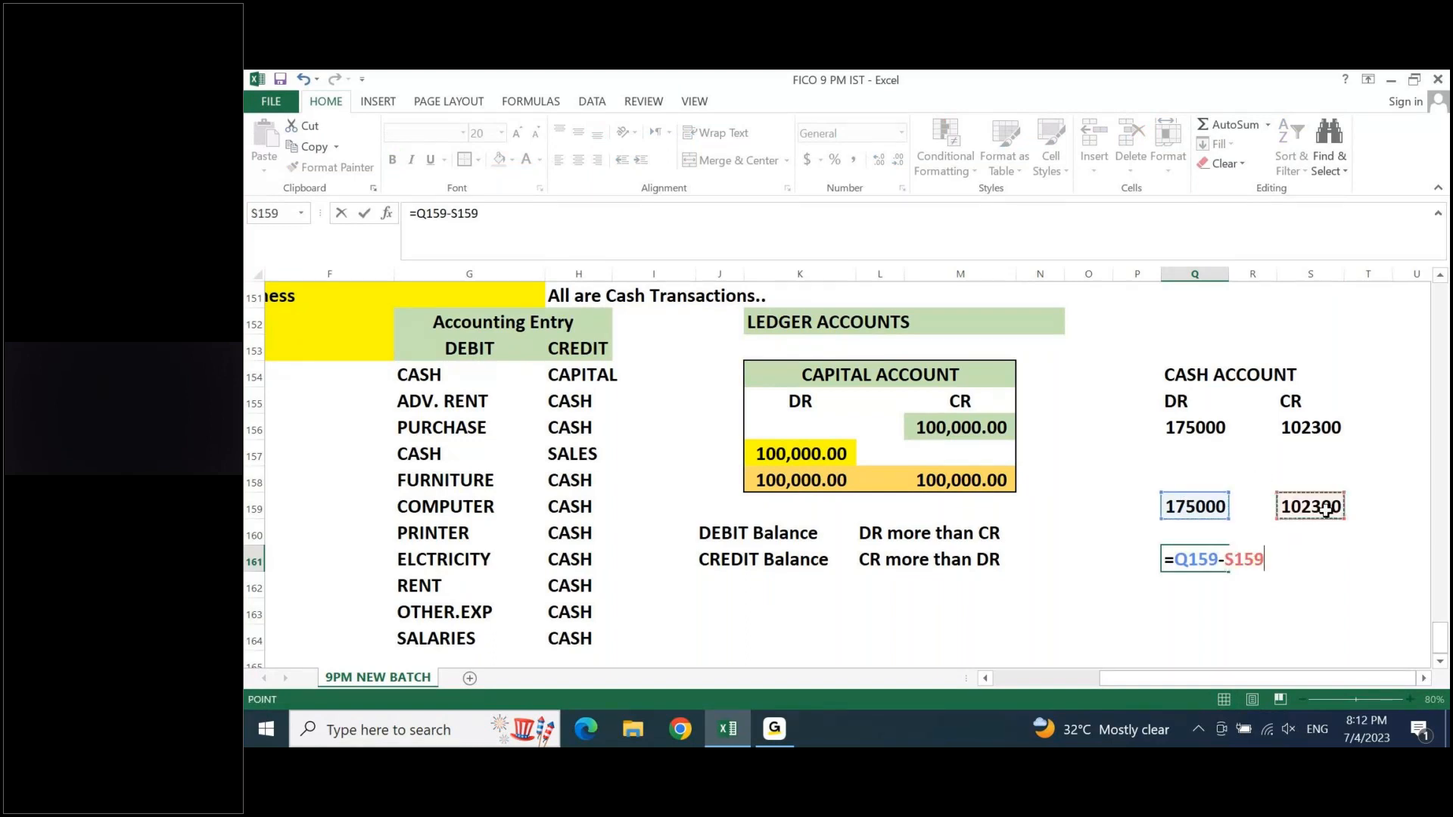
key("Return")
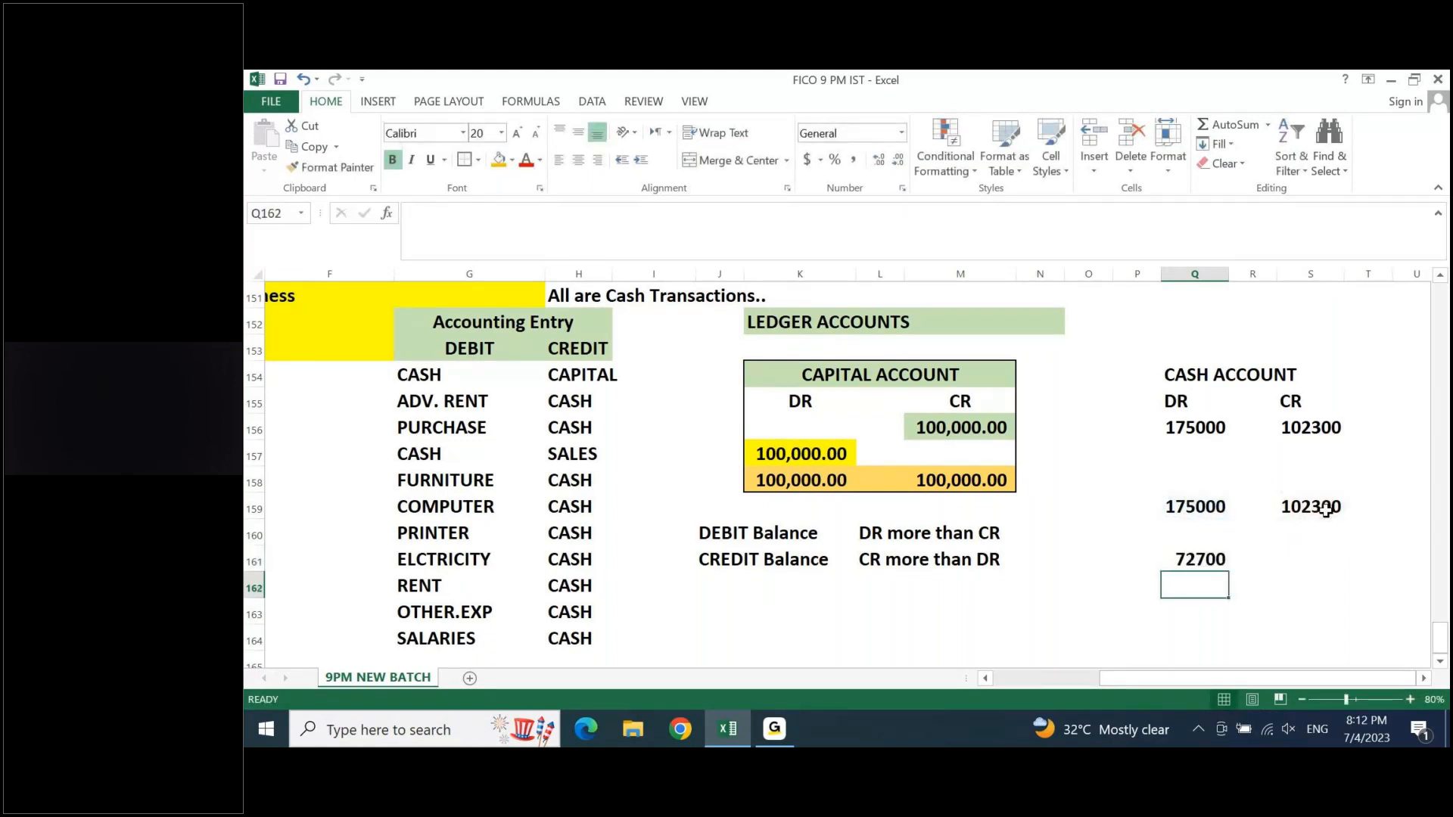
- Enter 72700 as the credit-side balancing amount in S157 and clear the difference formula from Q161
left_click(1302, 455)
type("72700")
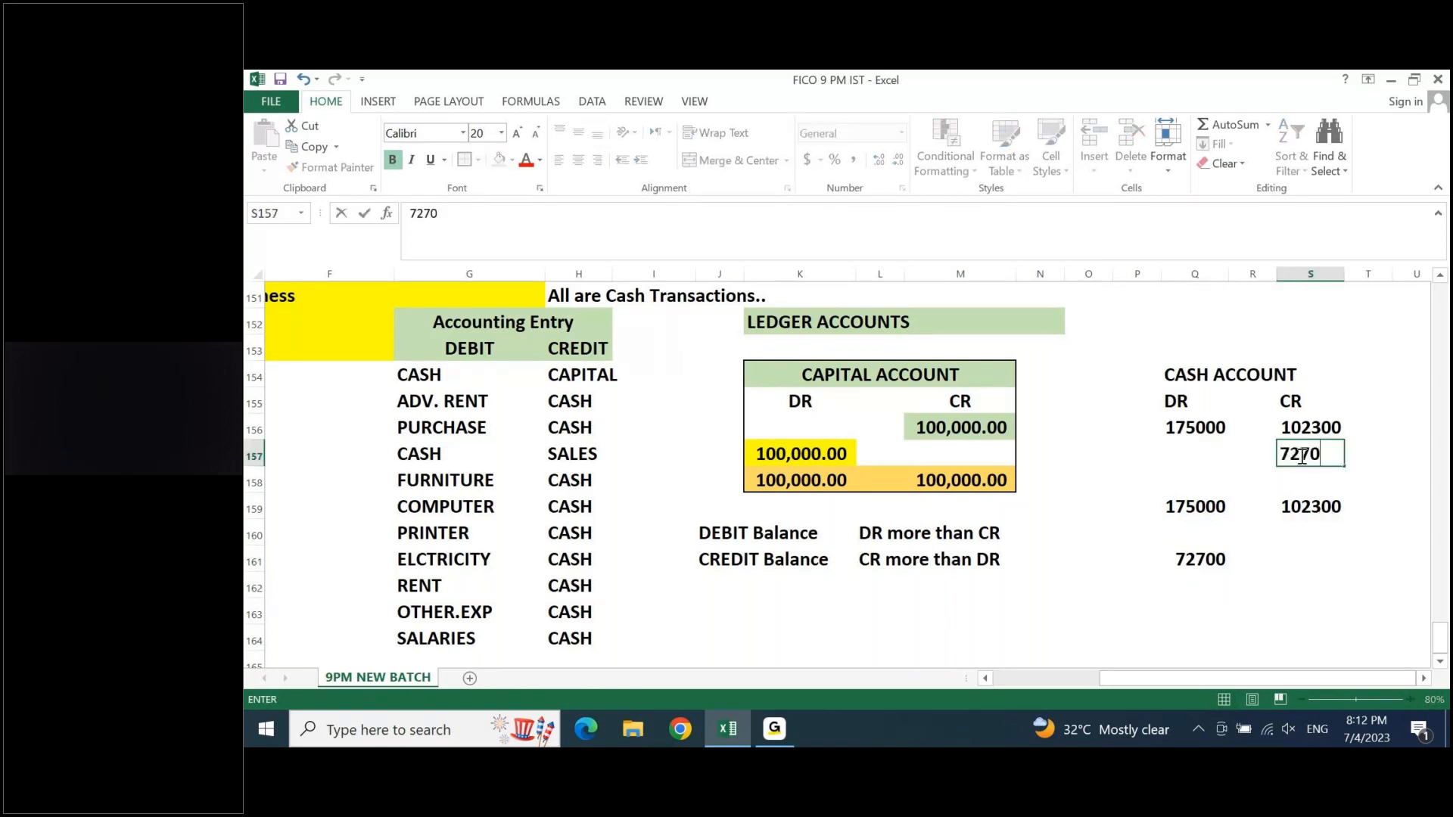
key("Return")
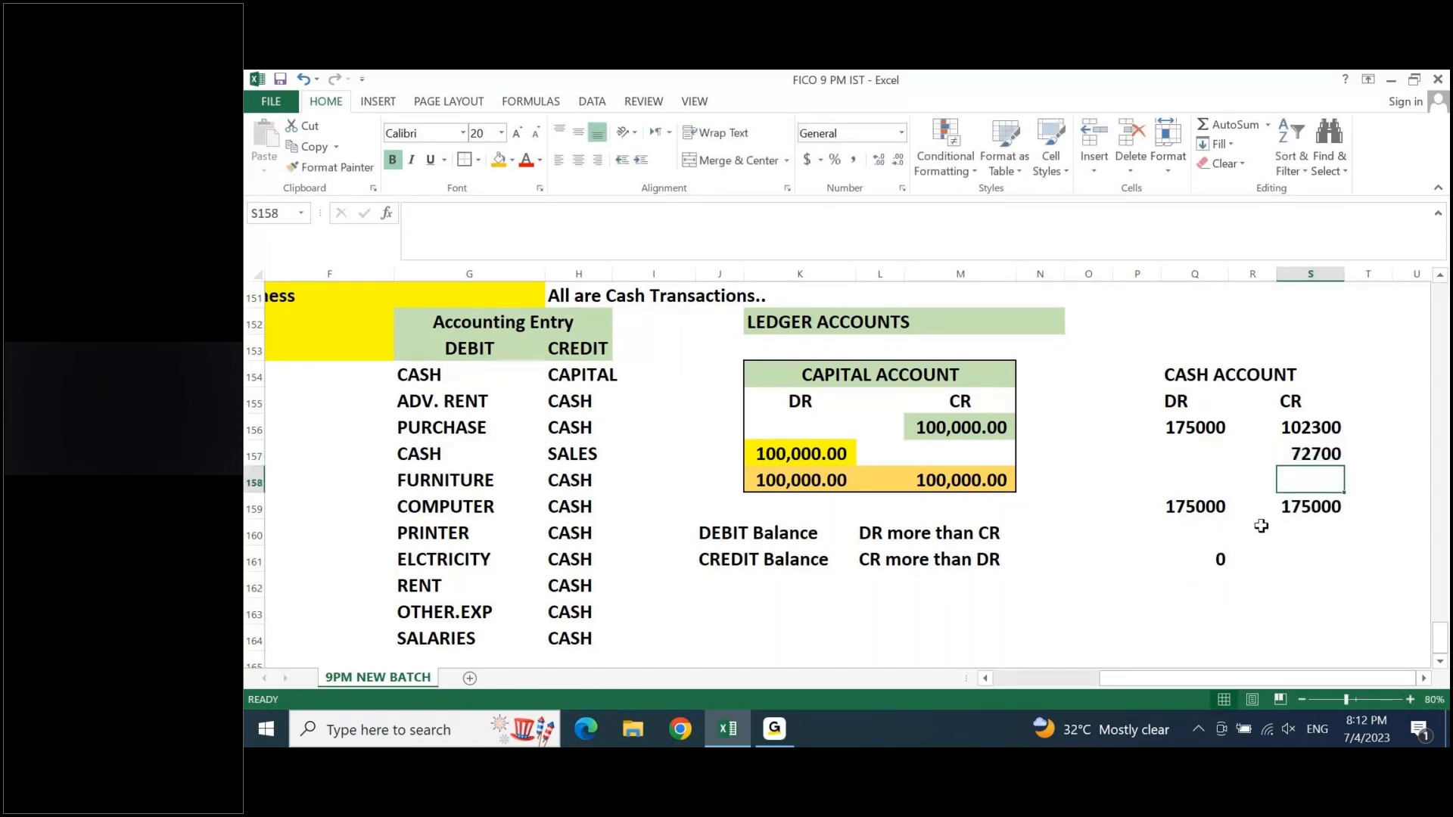
left_click(1224, 559)
key("Delete")
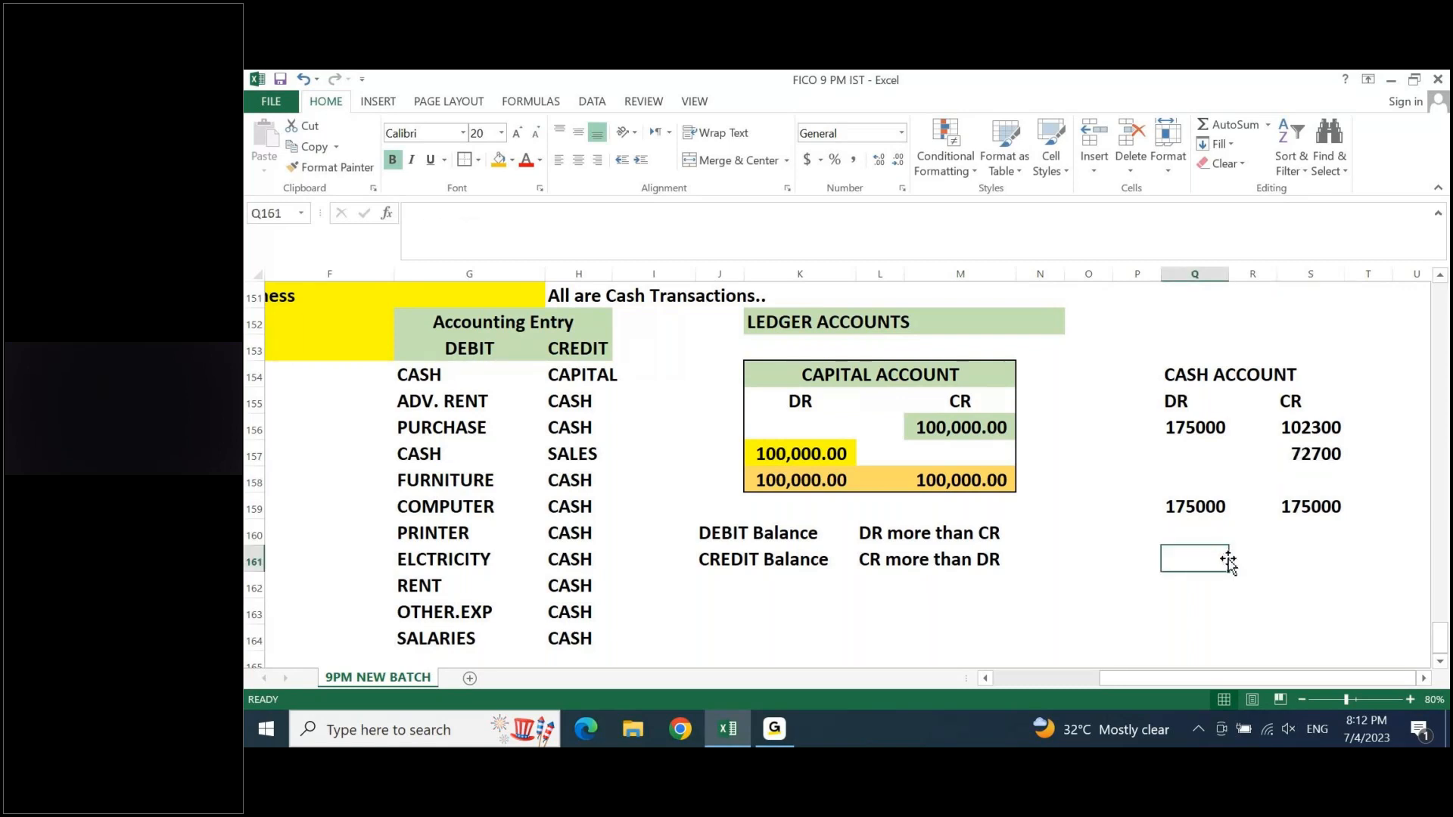
- Fill the 72700 balancing amount in S157 of the Cash account with yellow
left_click(1313, 453)
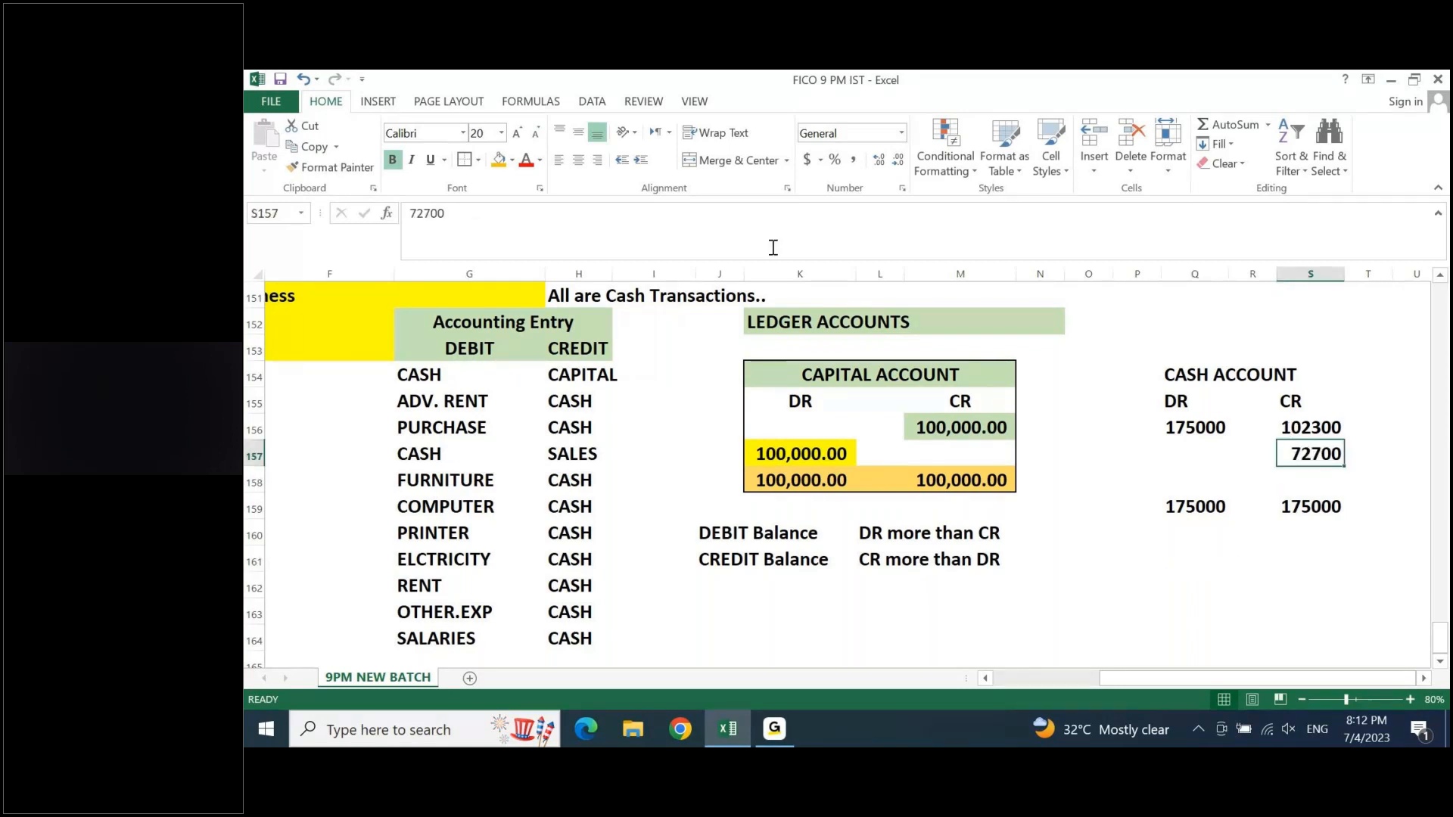
left_click(507, 159)
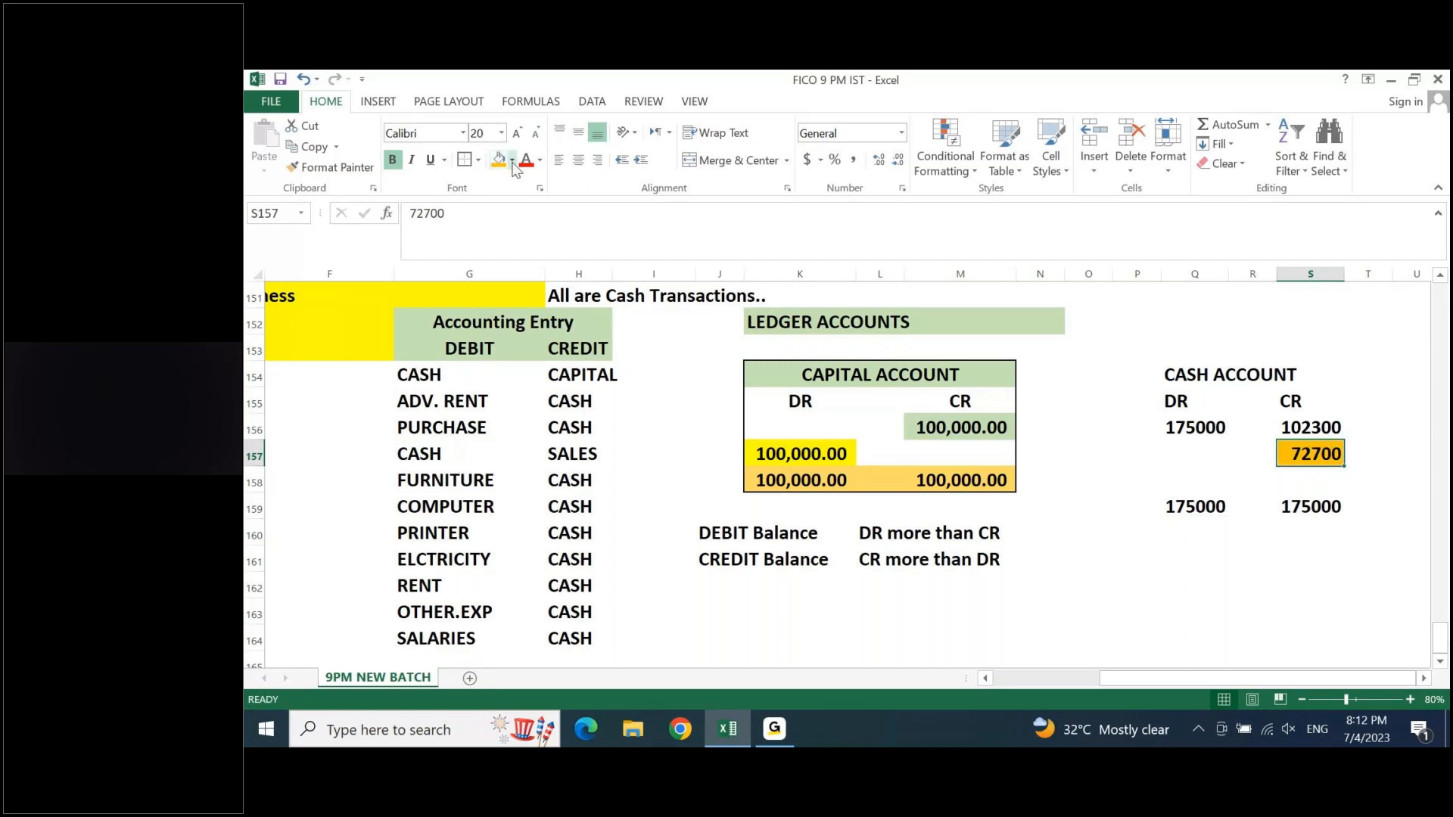
left_click(512, 160)
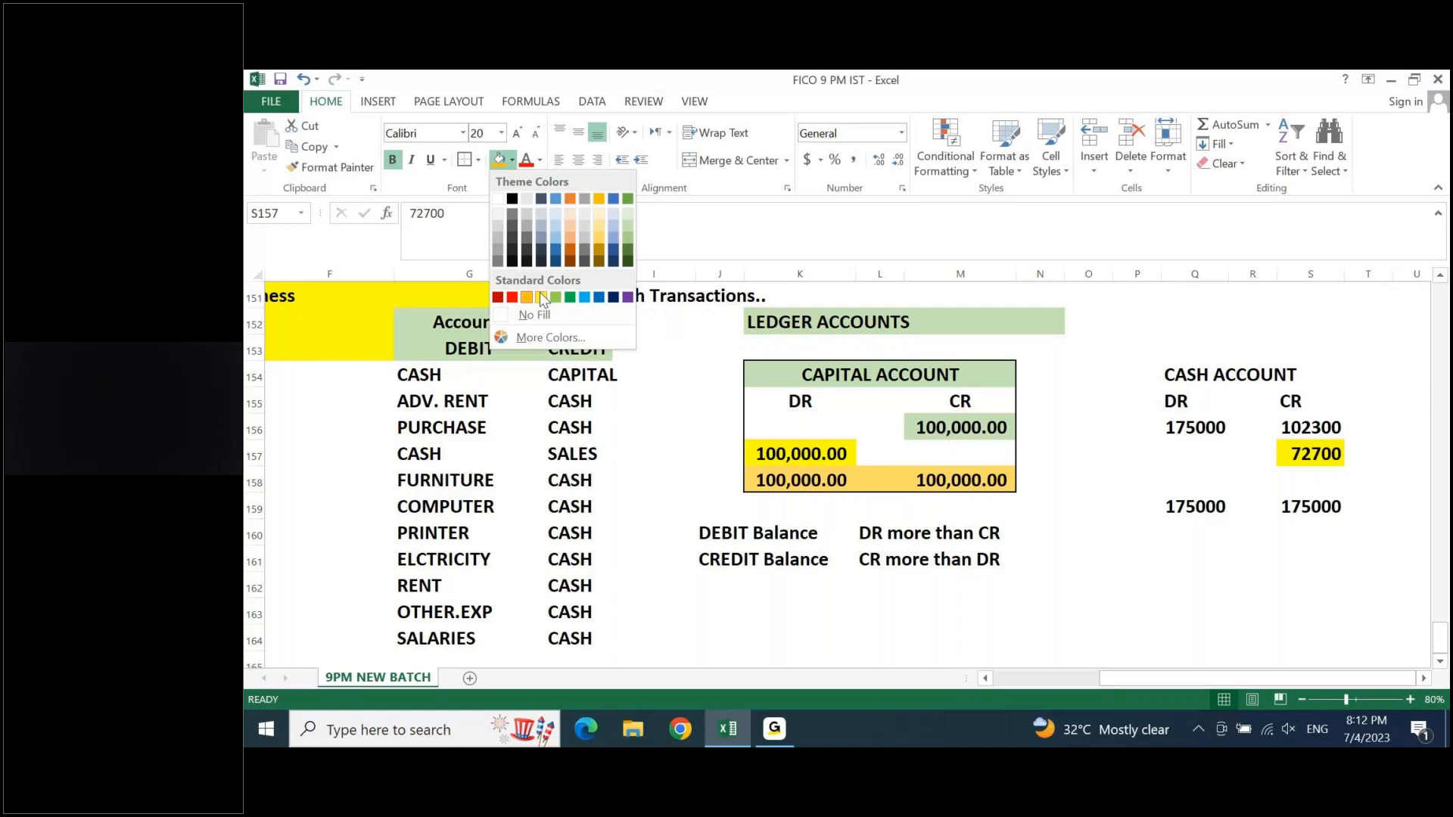
left_click(543, 300)
- Apply comma style number formatting to the Cash account amounts in Q156:S159
left_click_drag(1194, 428, 1319, 511)
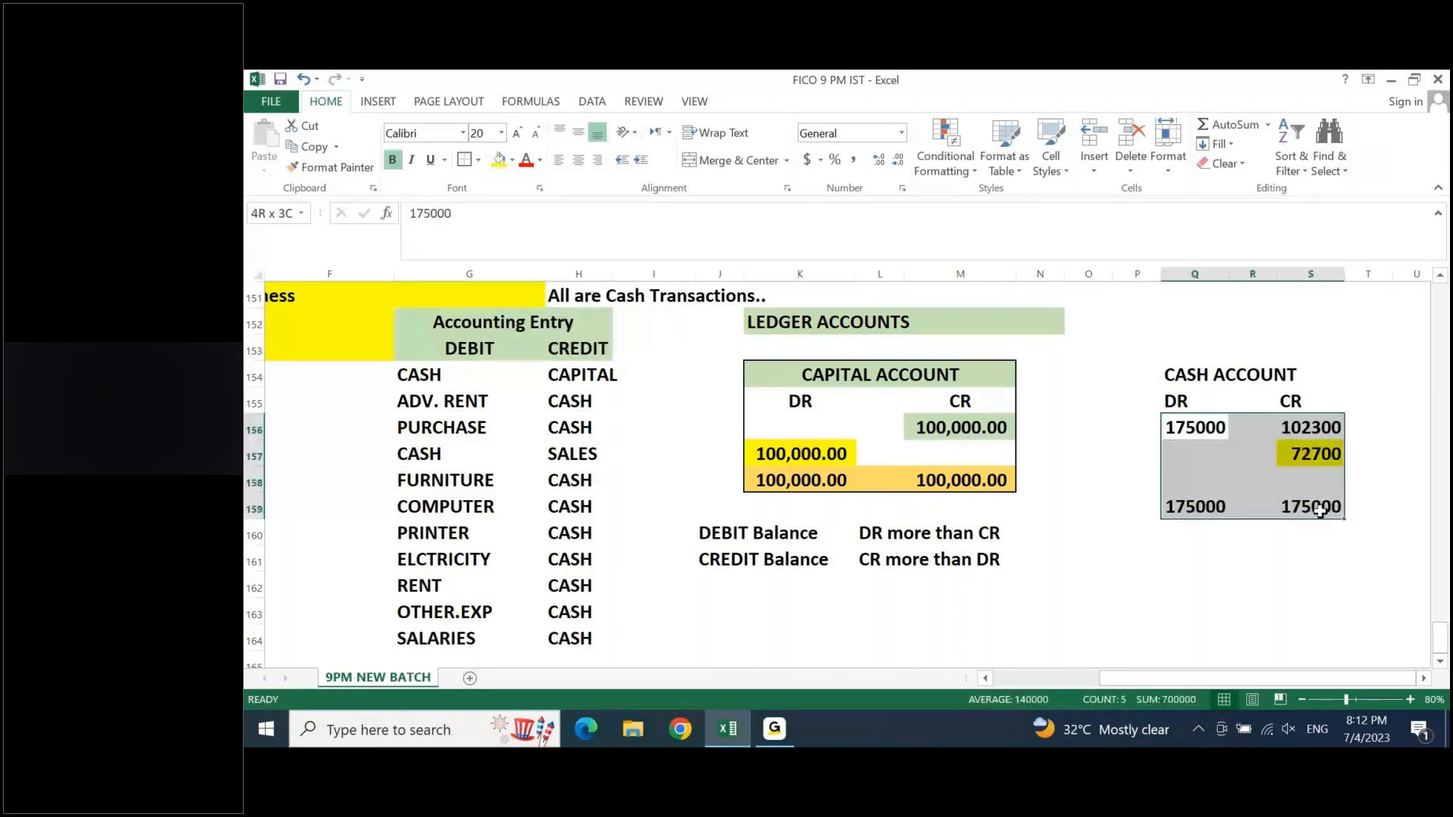
left_click(854, 161)
key("Right")
key("Right")
key("Right")
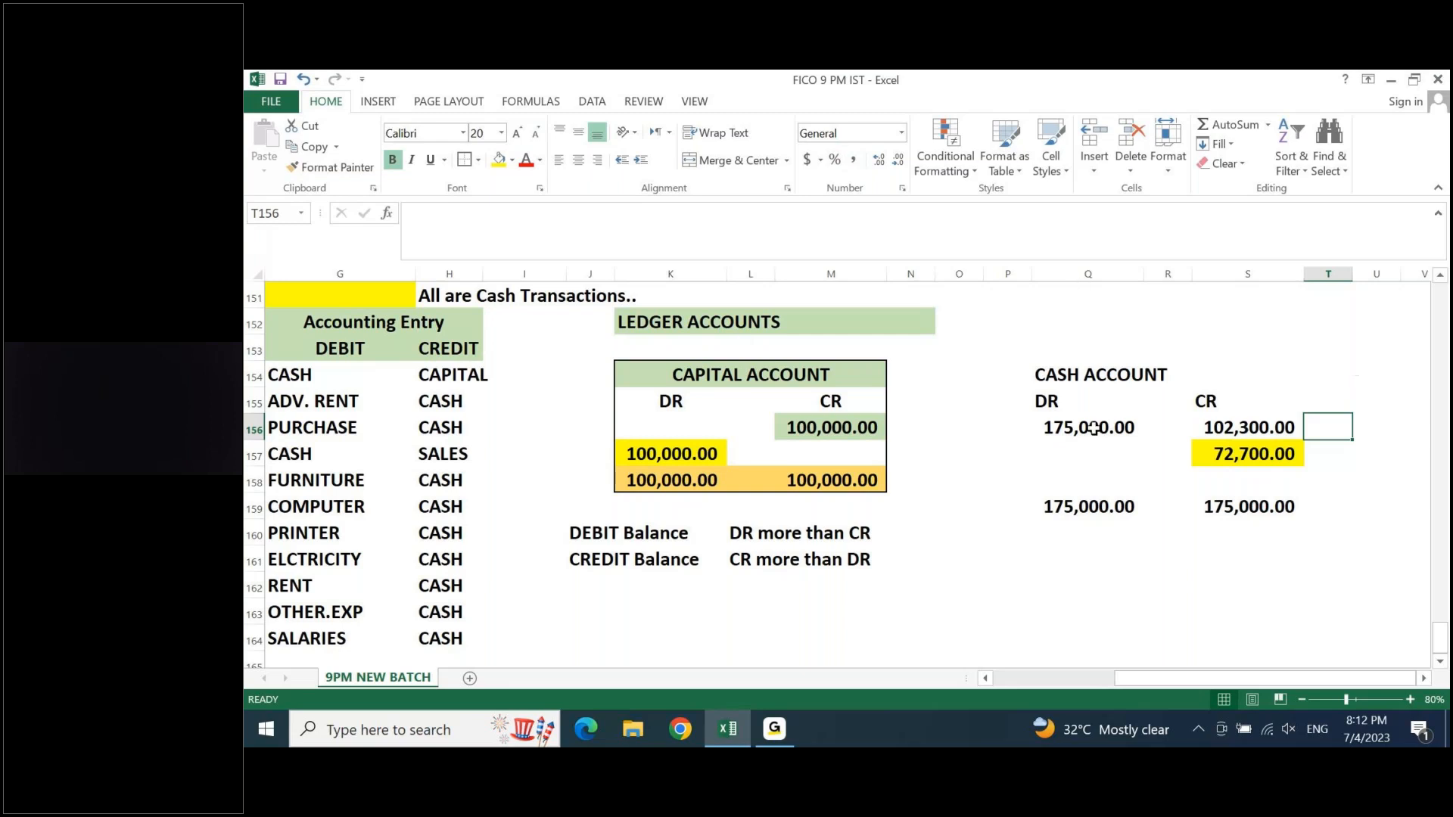
- Examine the cash debit and credit entries against the Cash account's debit amount and balancing figure
left_click(402, 370)
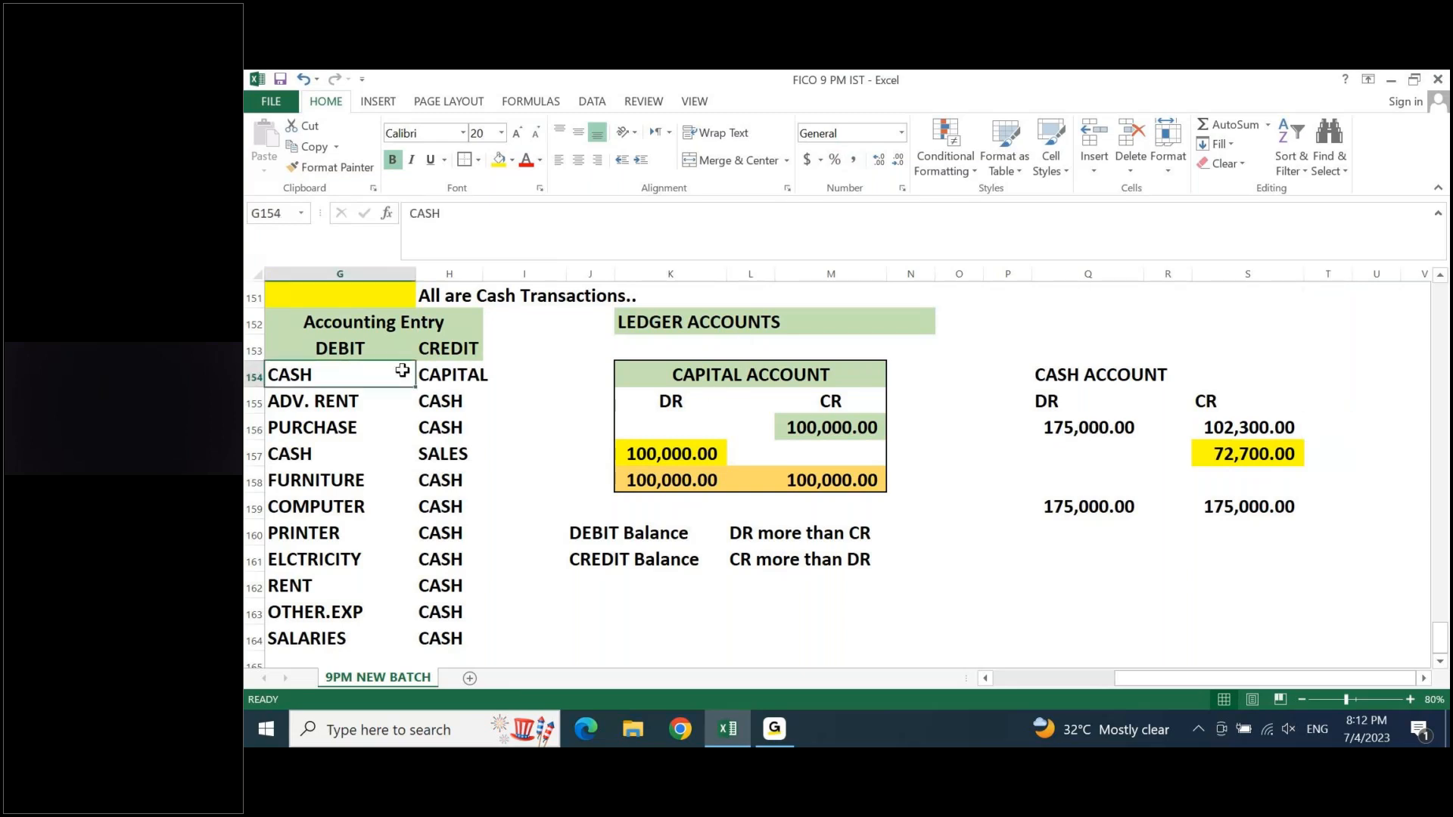
key("Left")
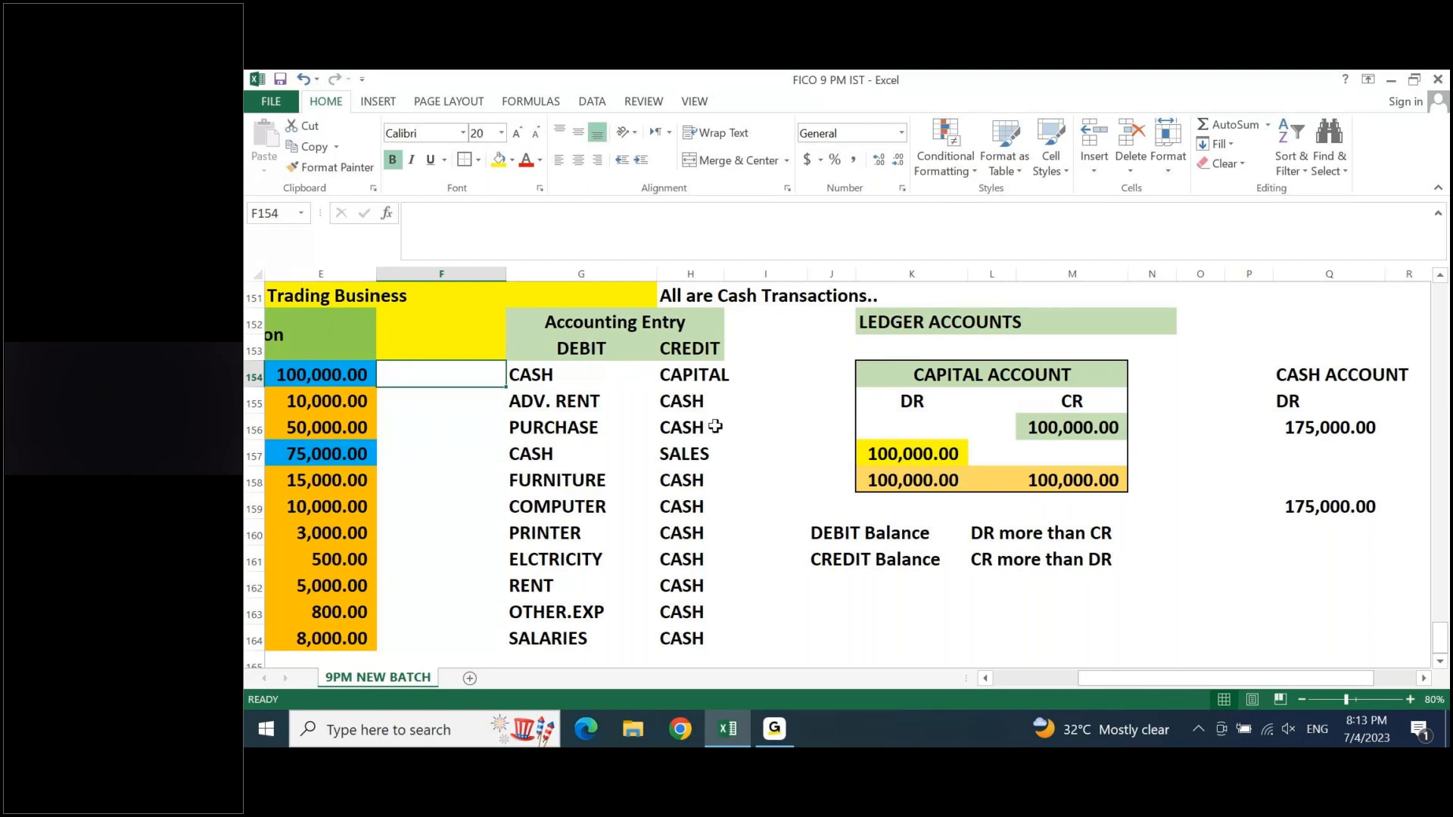
left_click_drag(701, 407, 703, 420)
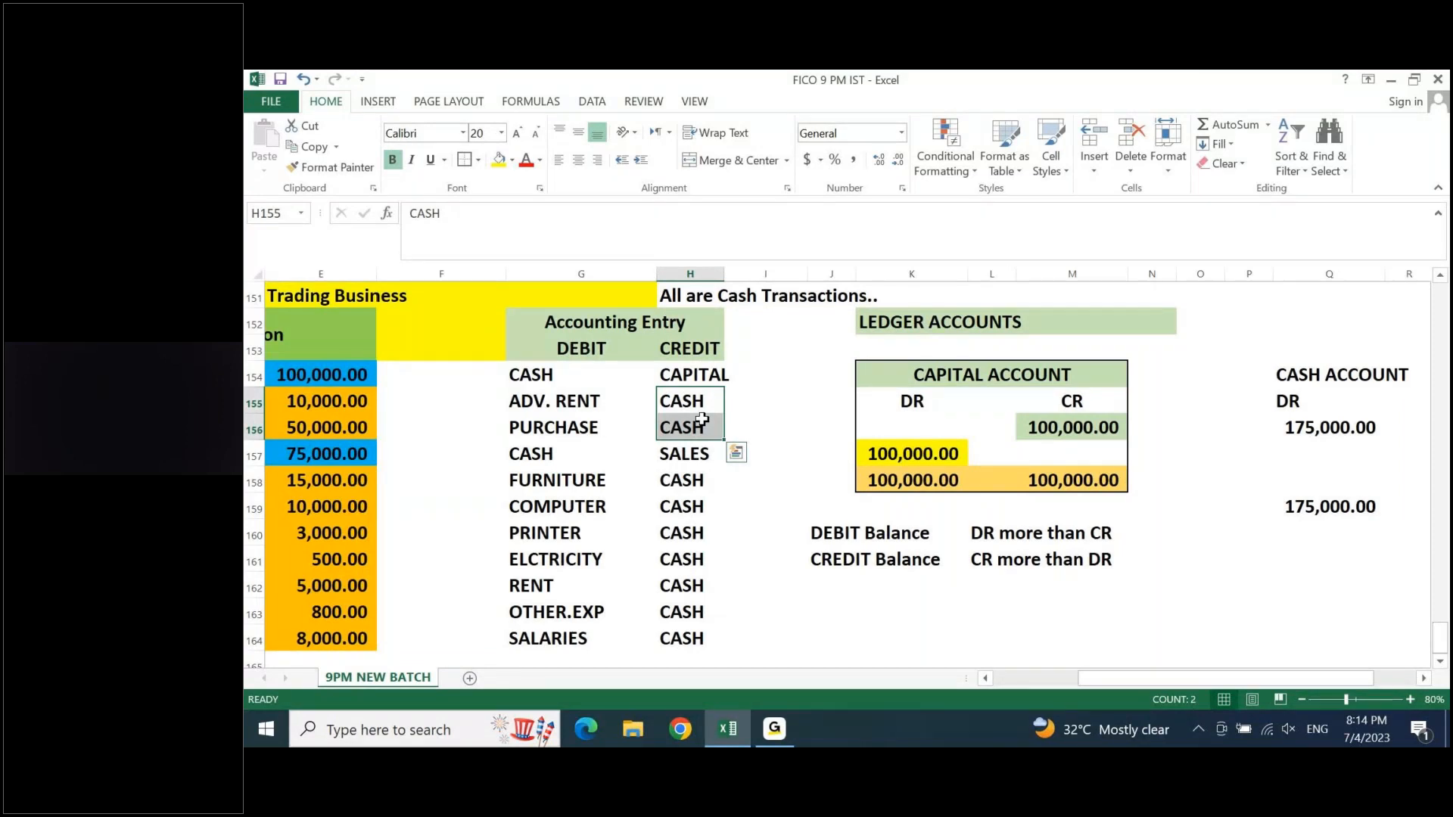
key("Right")
key("Right")
key("Right")
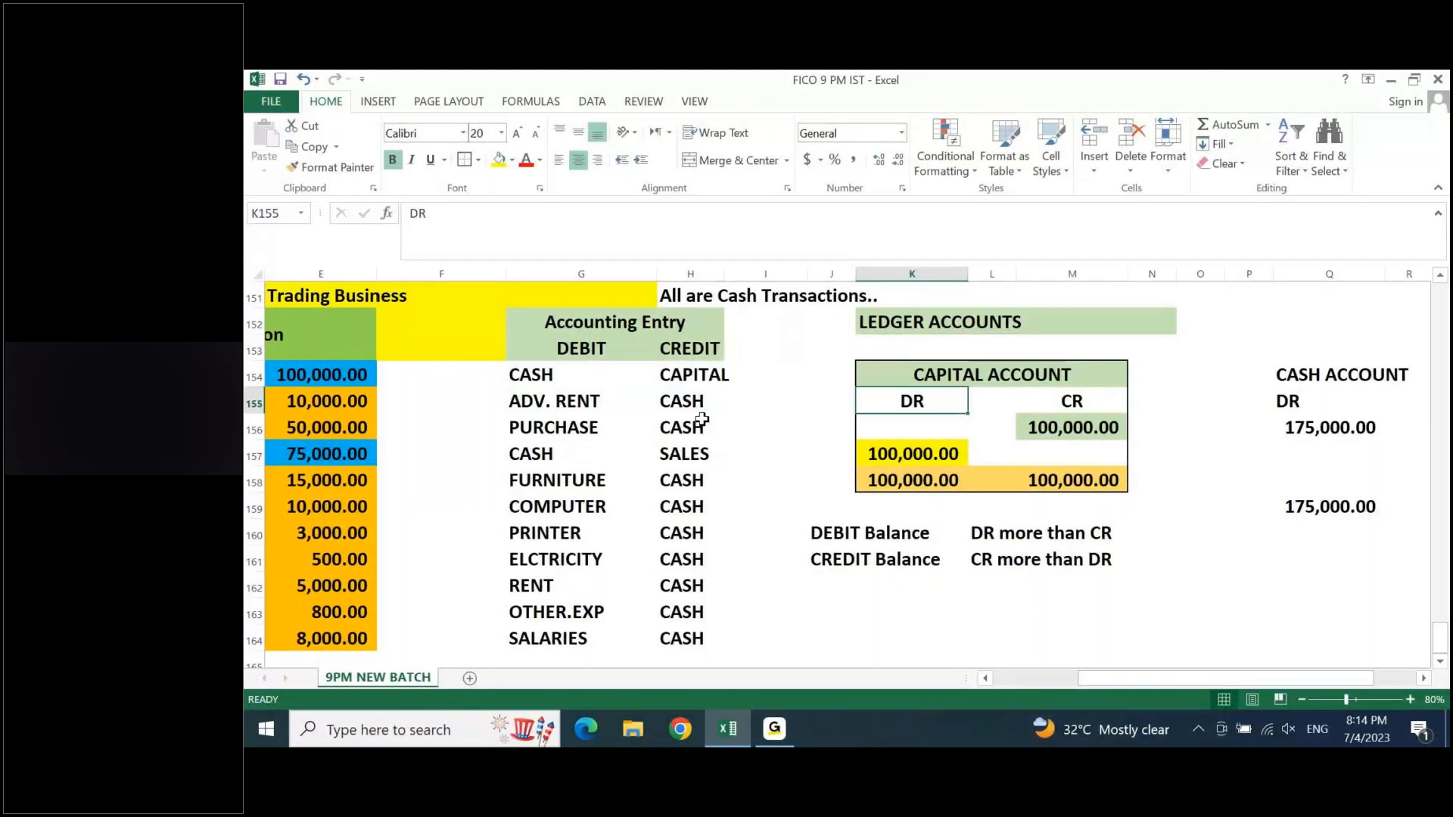
key("Right")
key("Right")
key("Right")
key("Right")
key("Right")
key("Right")
key("Right")
key("Right")
key("Right")
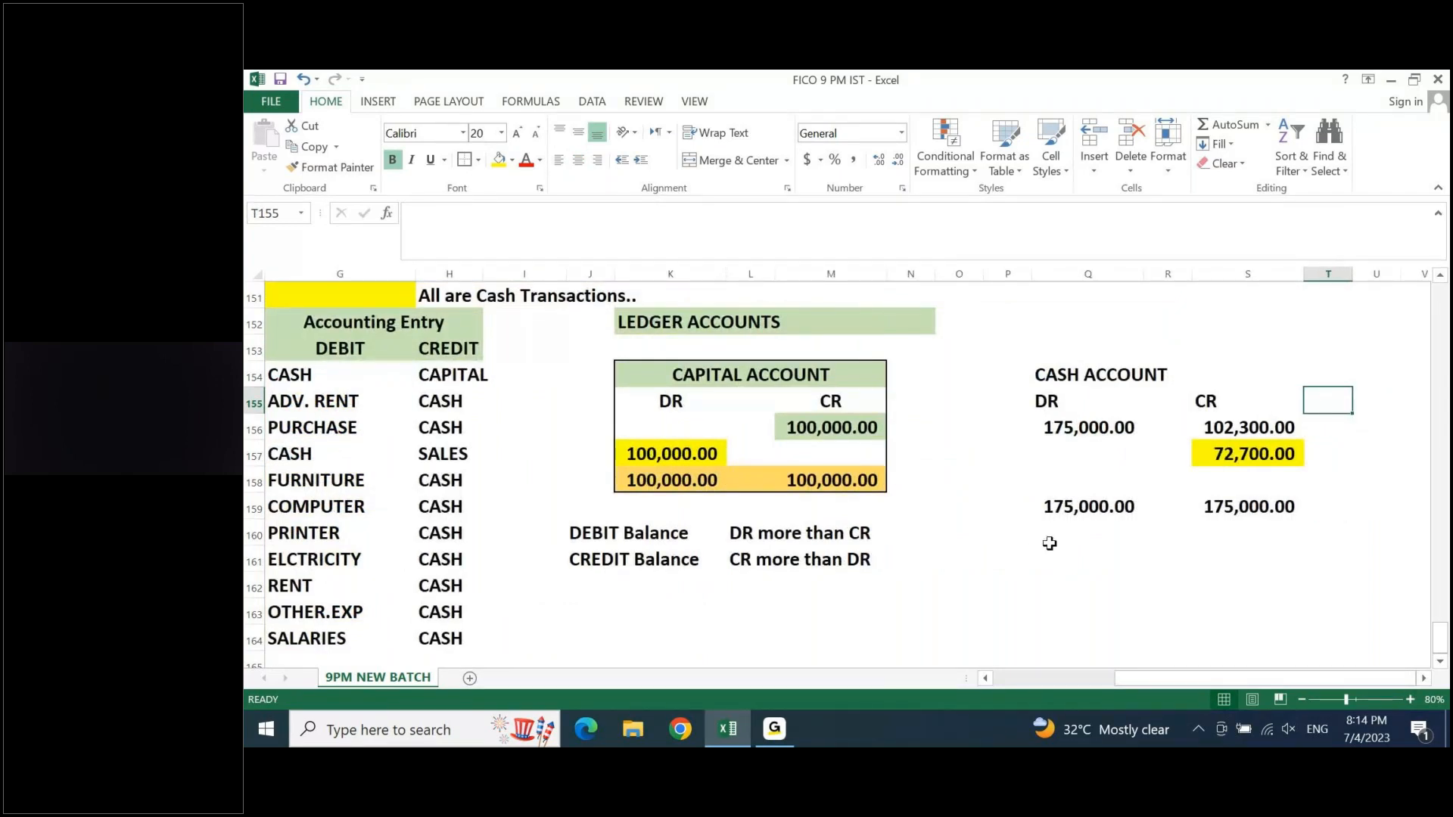
left_click(1102, 418)
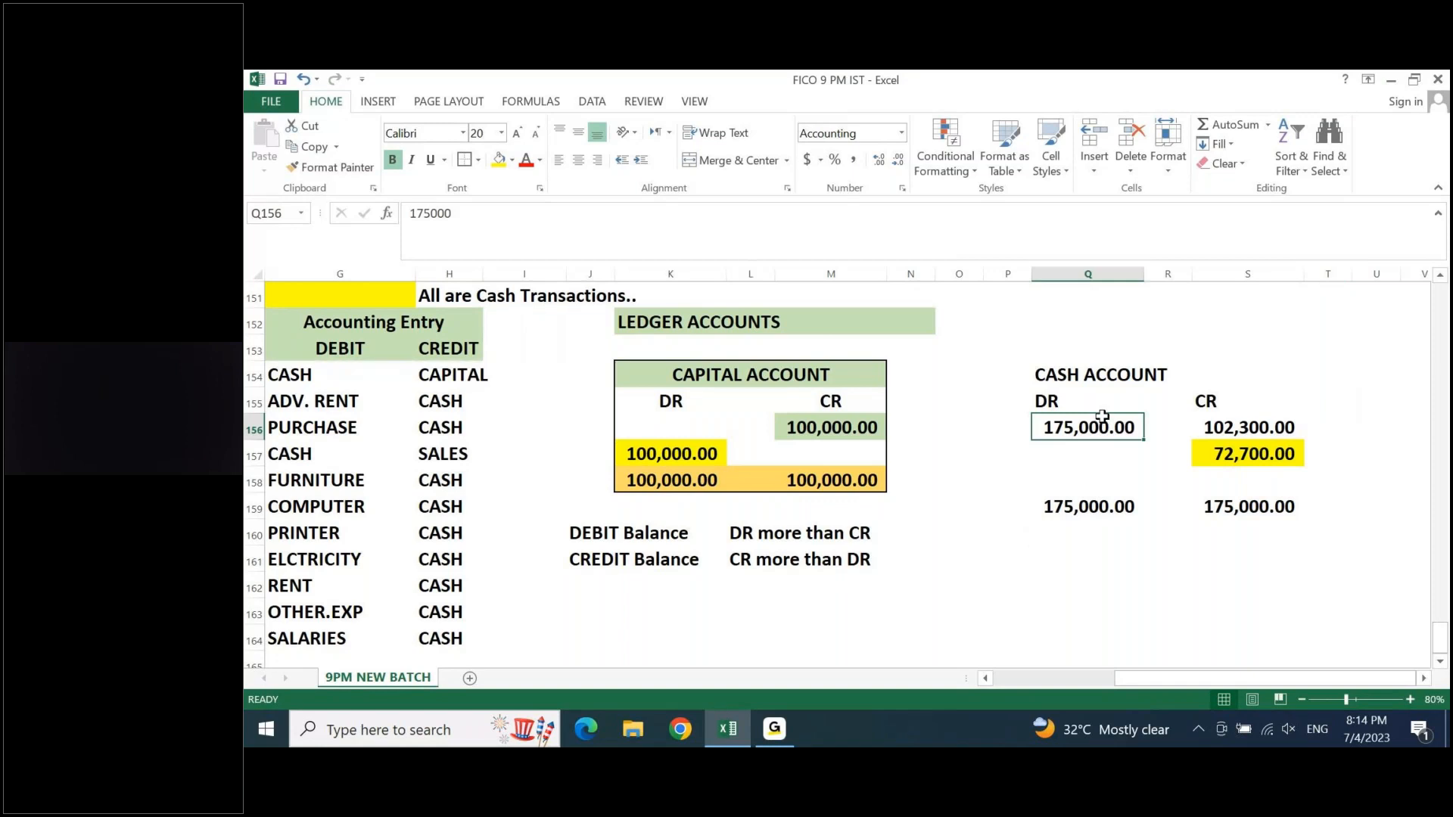
left_click(1250, 443)
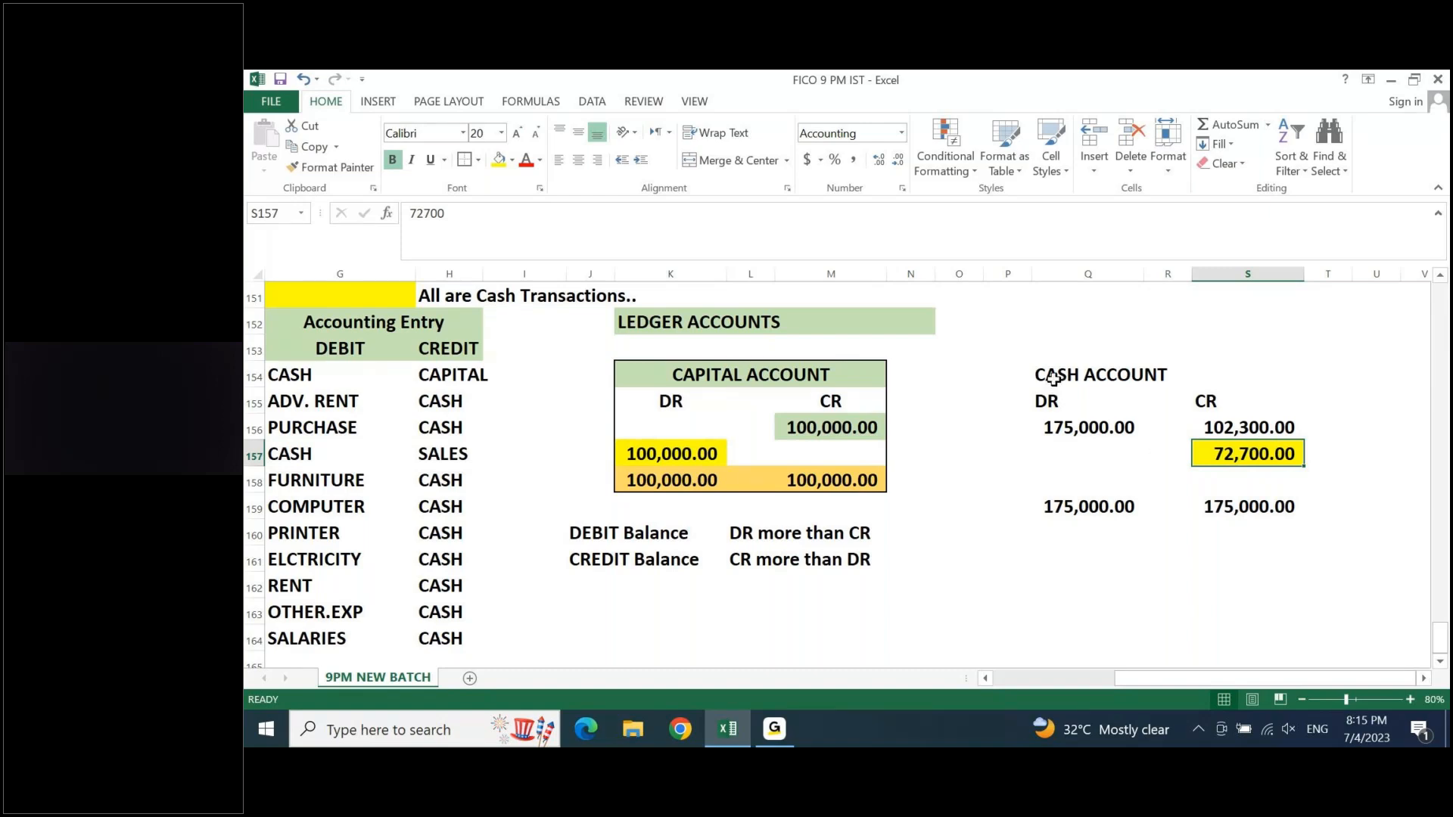
- Outline the Cash account in Q154:S159 with a border and merge, centre and fill its title across Q154:S154 in yellow
left_click_drag(1054, 376, 1295, 505)
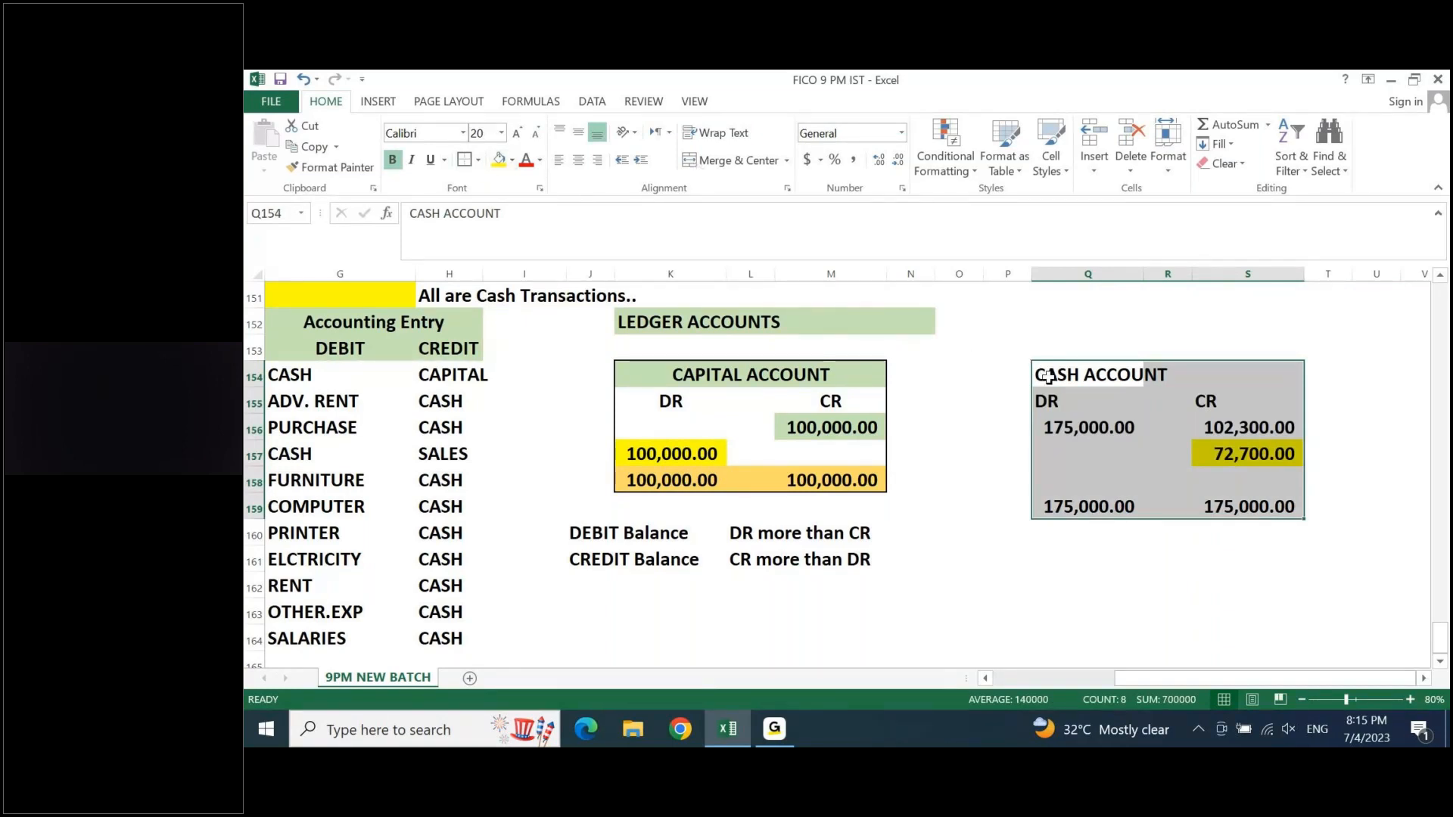
left_click_drag(1048, 376, 1274, 376)
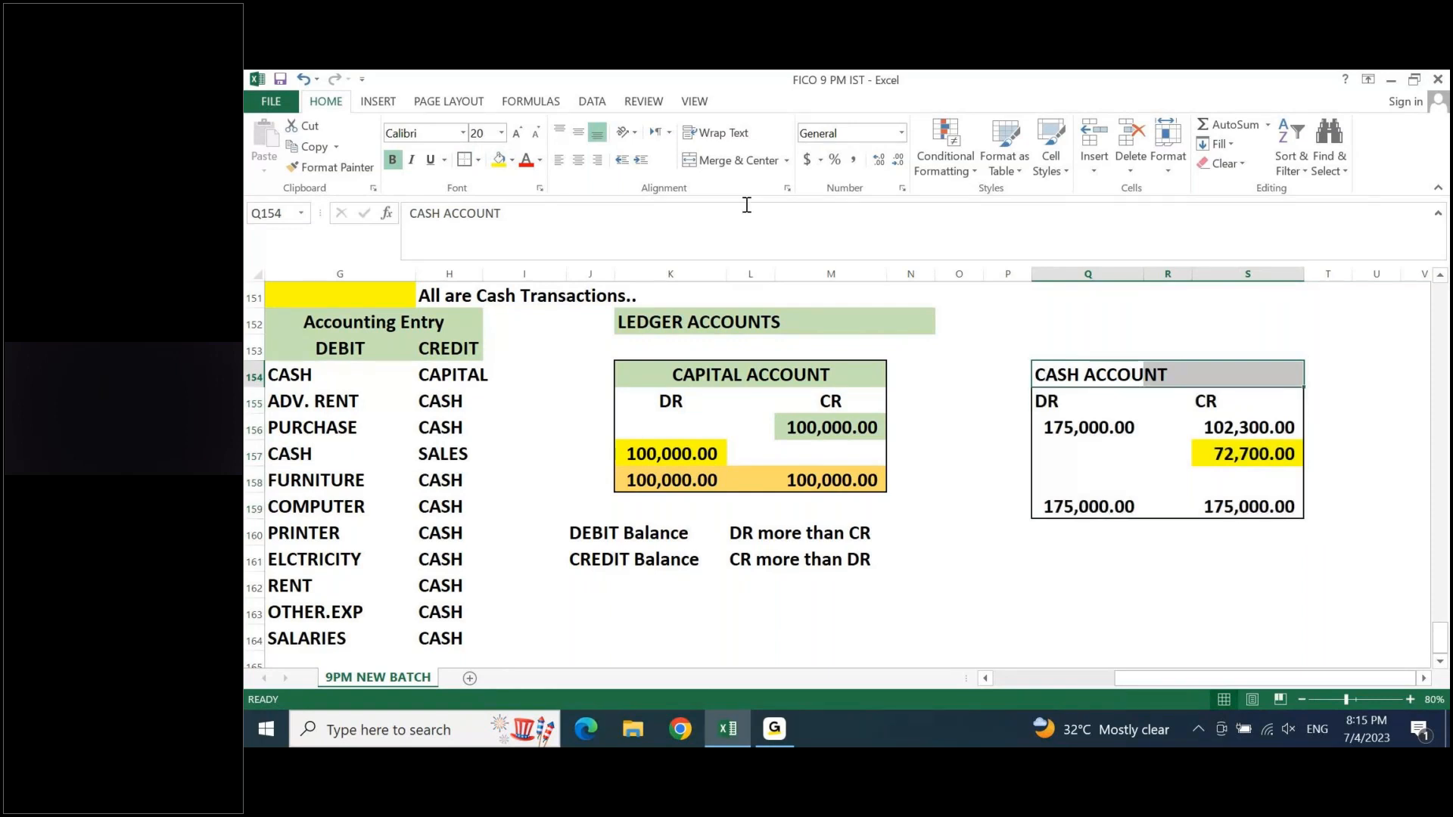
left_click(747, 166)
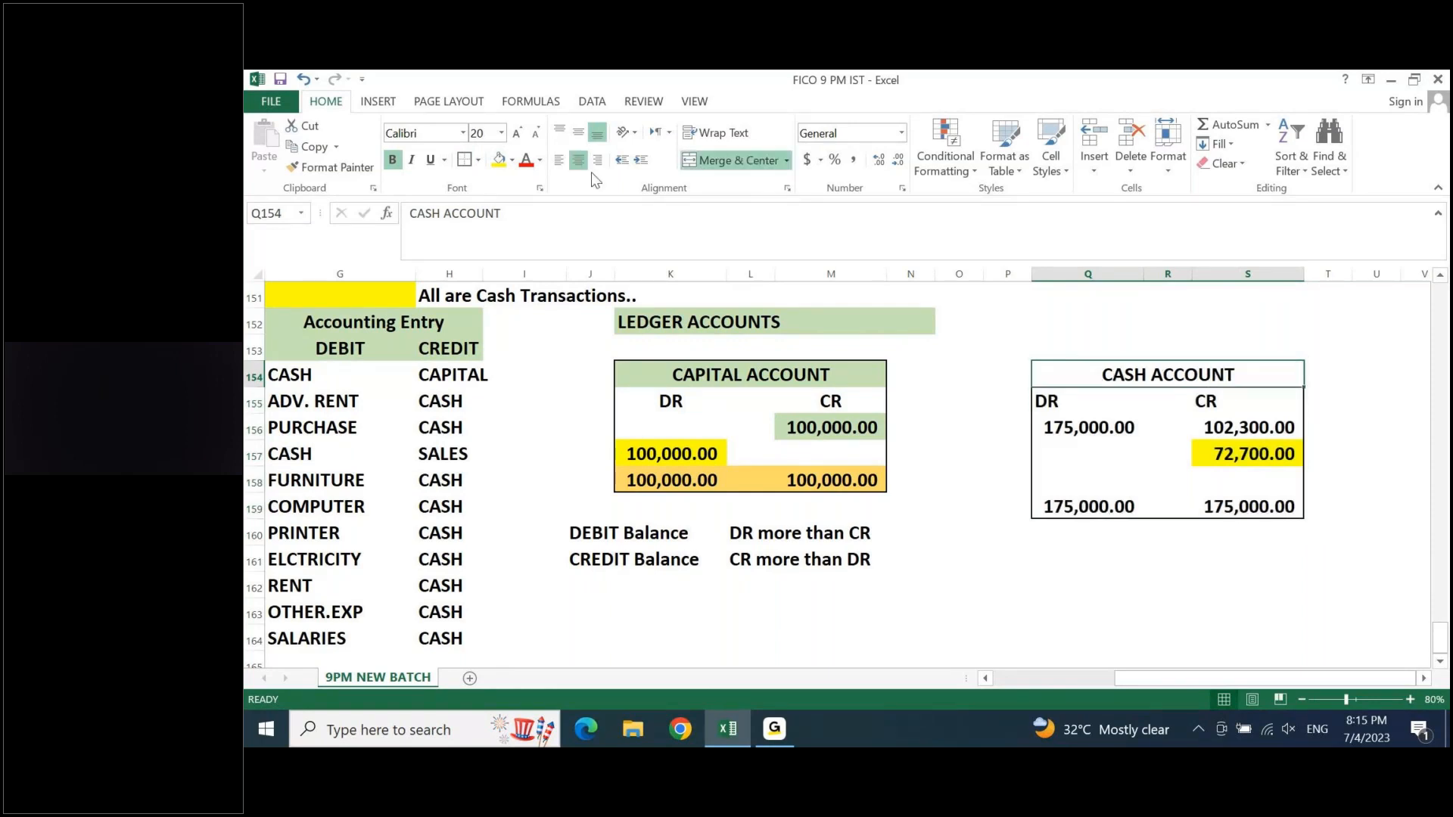
left_click(501, 161)
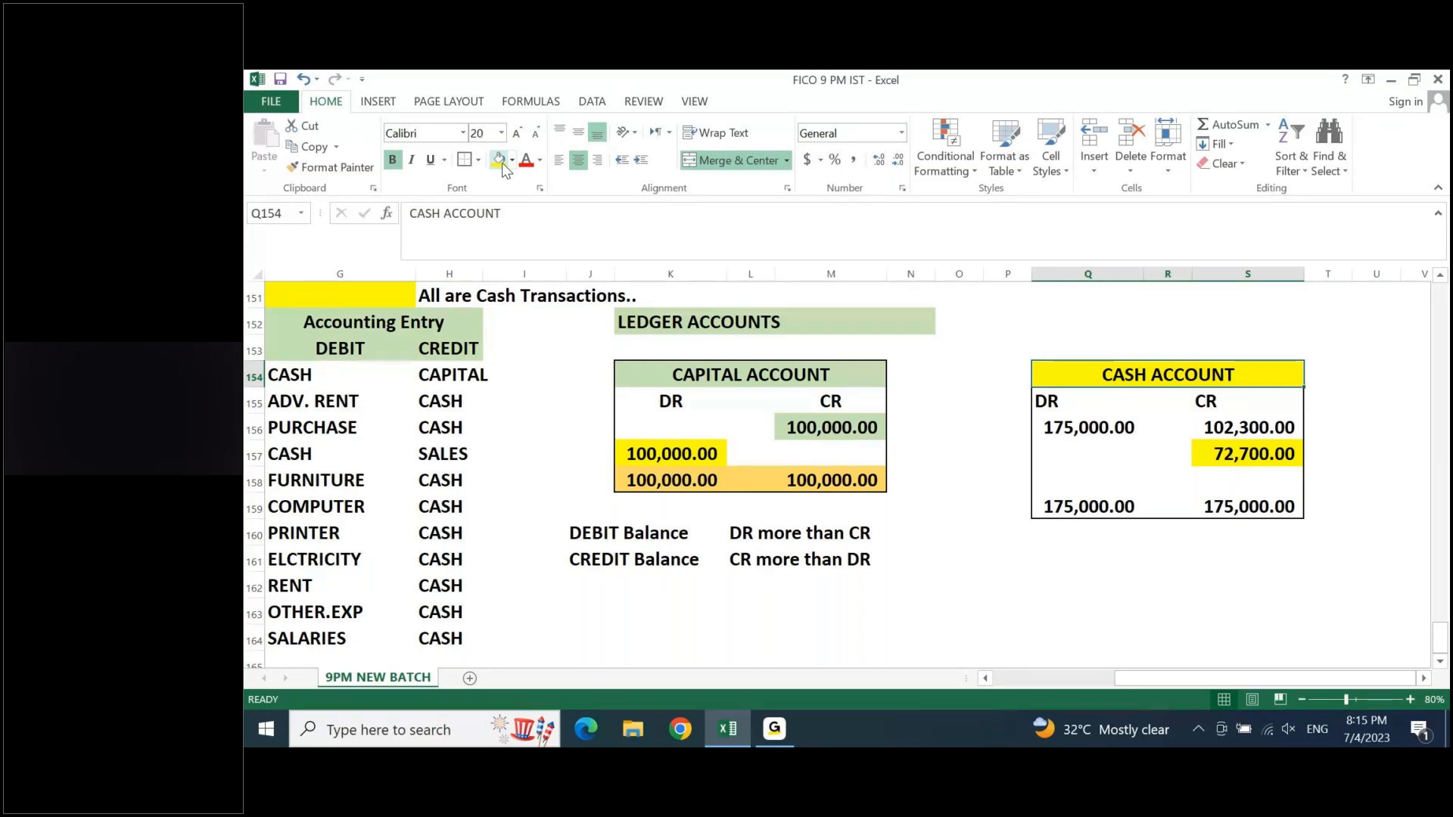
- Review the account names listed in the DEBIT column of the accounting entries
key("Left")
key("Left")
key("Left")
key("Left")
key("Left")
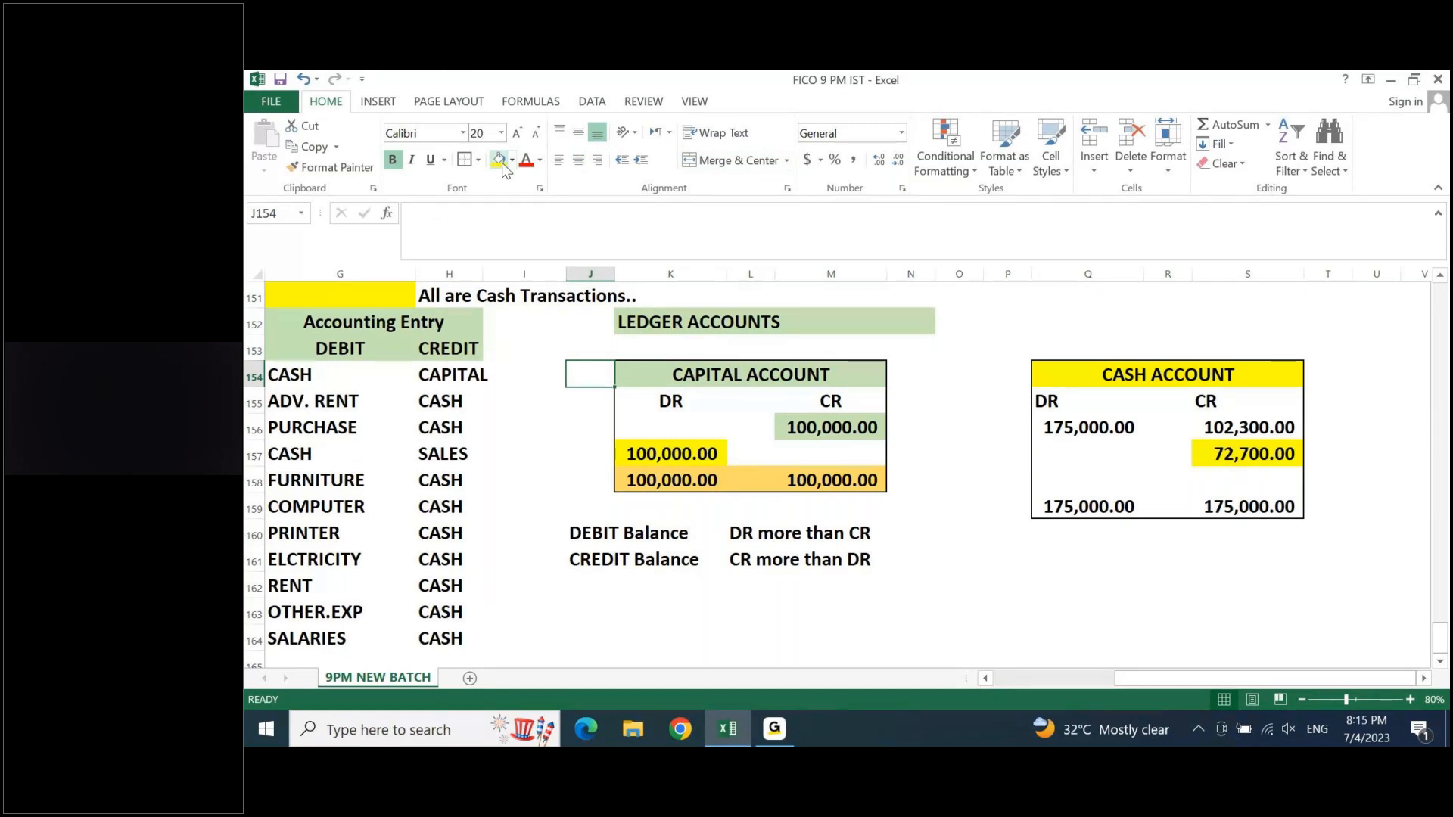
key("Left")
key("Left")
key("Left")
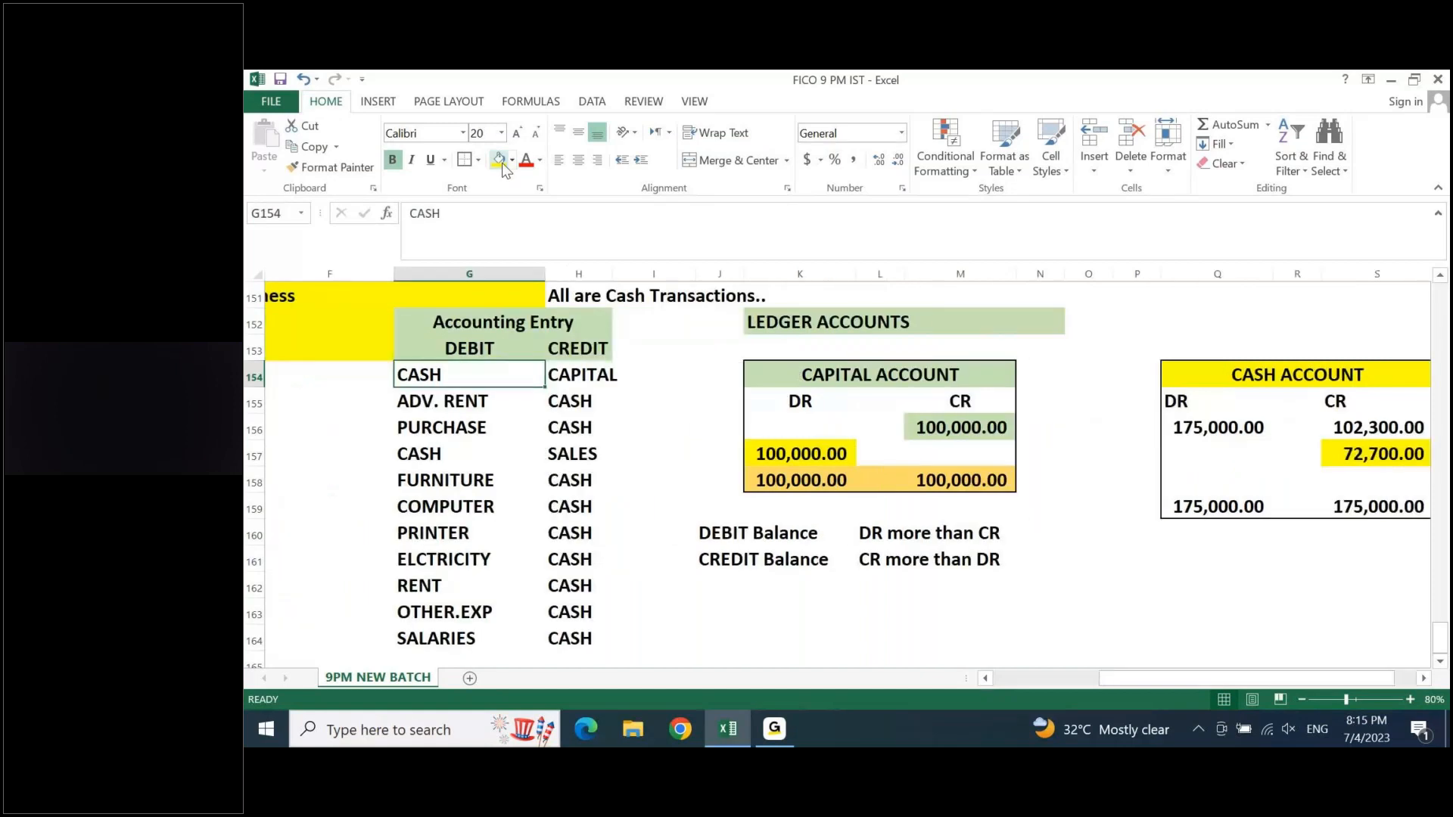
left_click(416, 456)
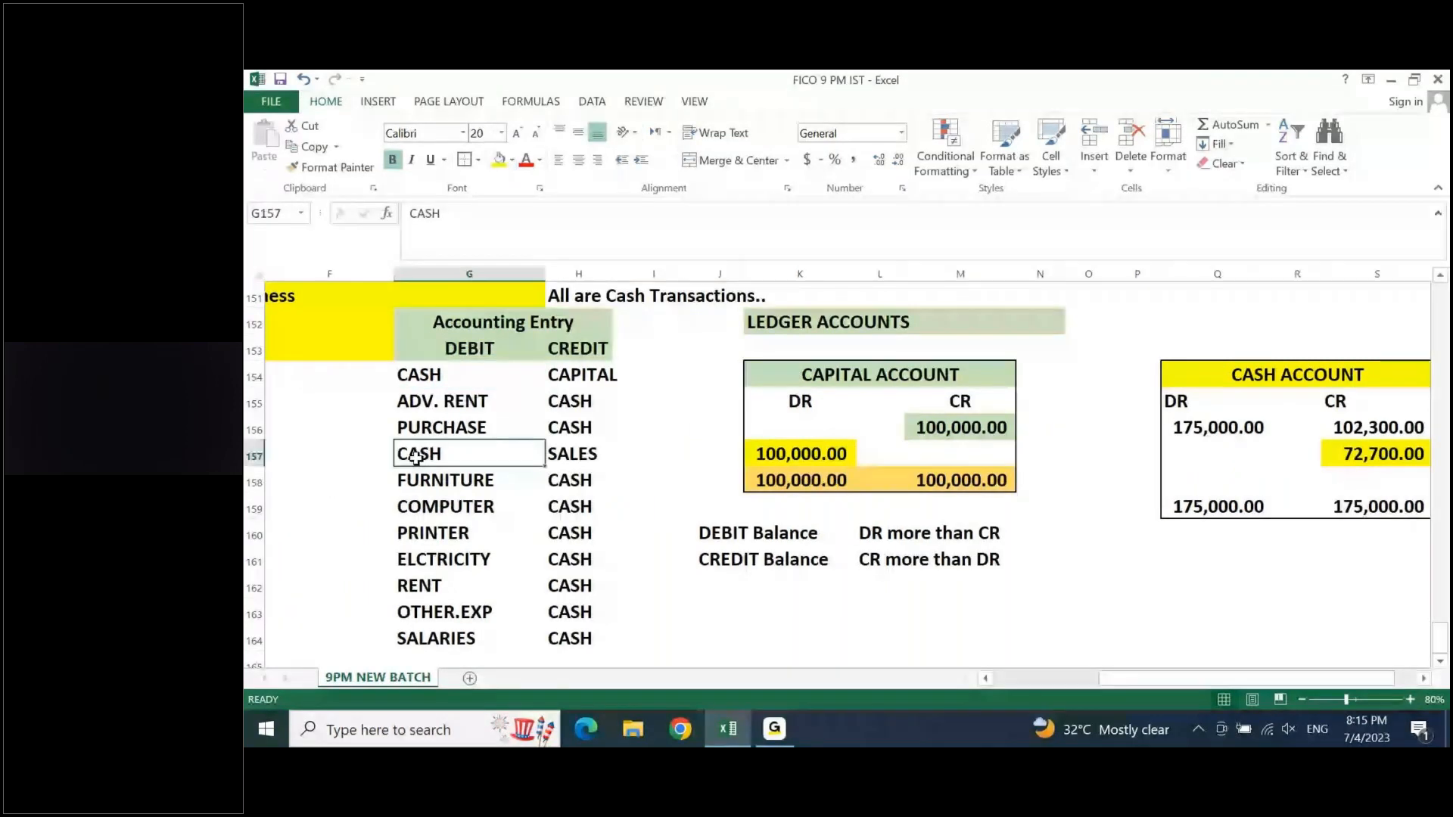
key("Down")
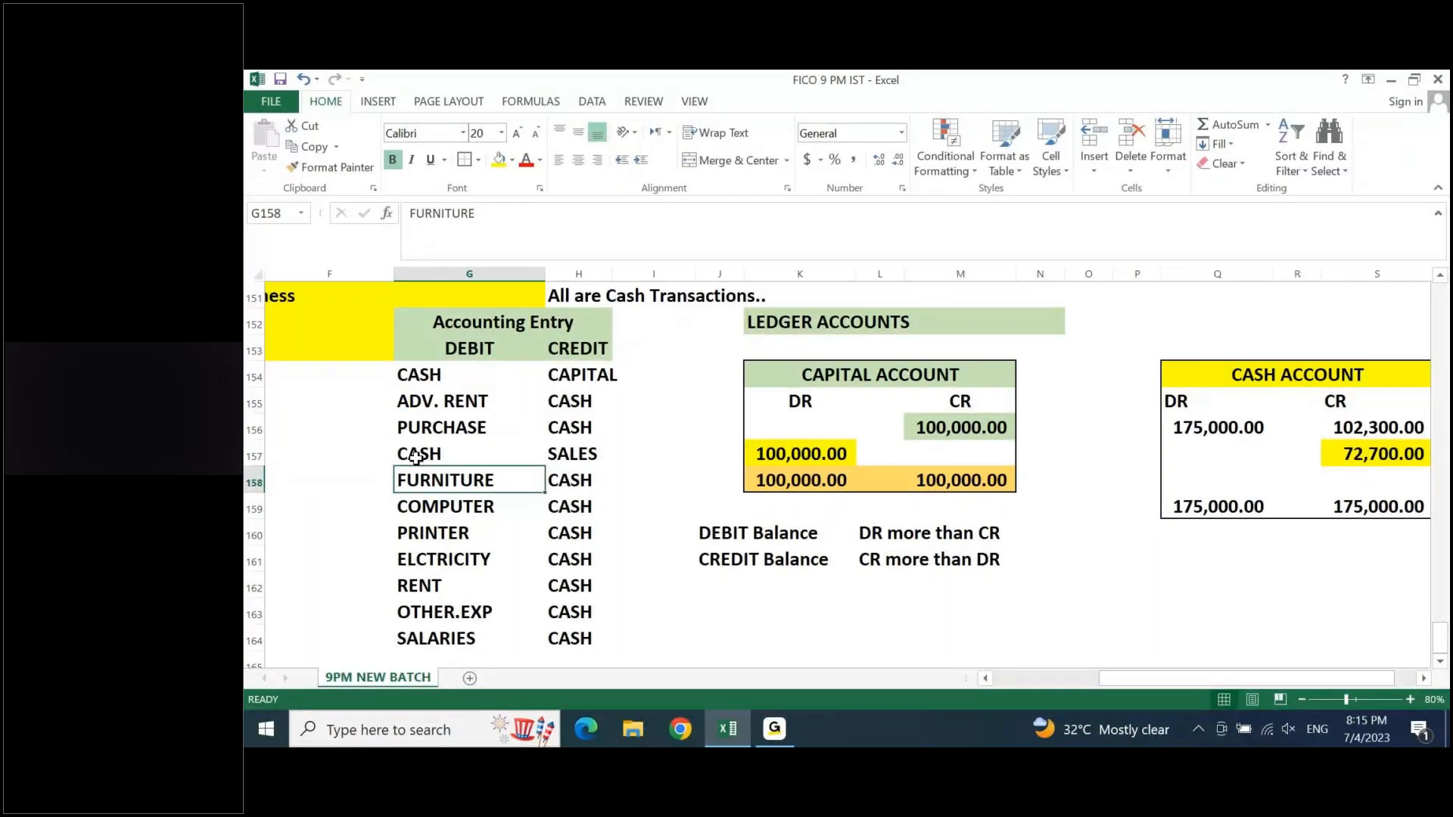
key("Down")
key("Down")
key("Down")
key("Down")
key("Down")
key("Down")
key("Down")
key("Down")
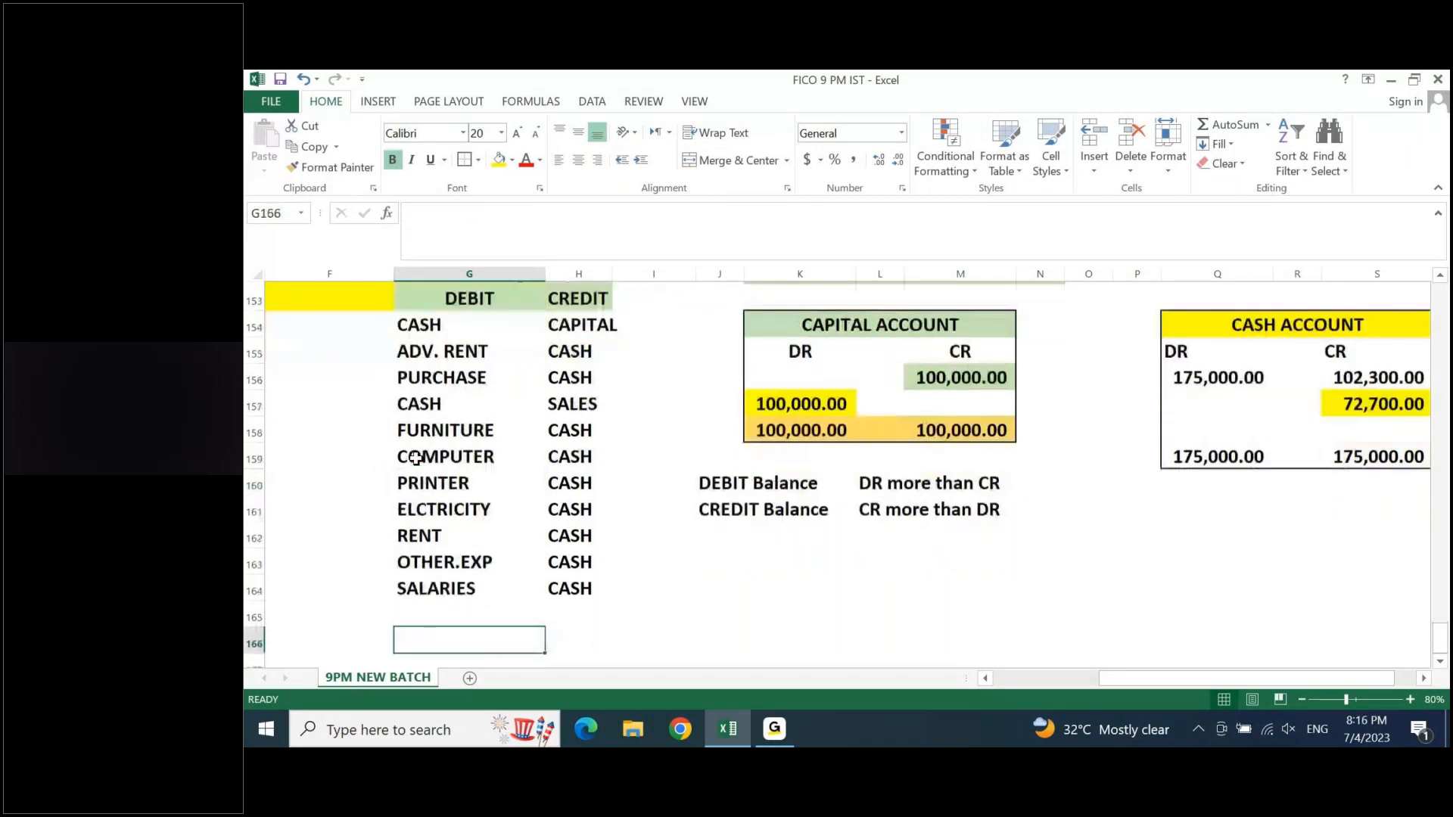
- Enter the title TRIAL BALANCE in L165 below the ledger accounts
key("Down")
key("Down")
key("Down")
key("Down")
key("Up")
key("Up")
key("Up")
key("Up")
key("Right")
key("Right")
key("Right")
key("Up")
key("Right")
key("Right")
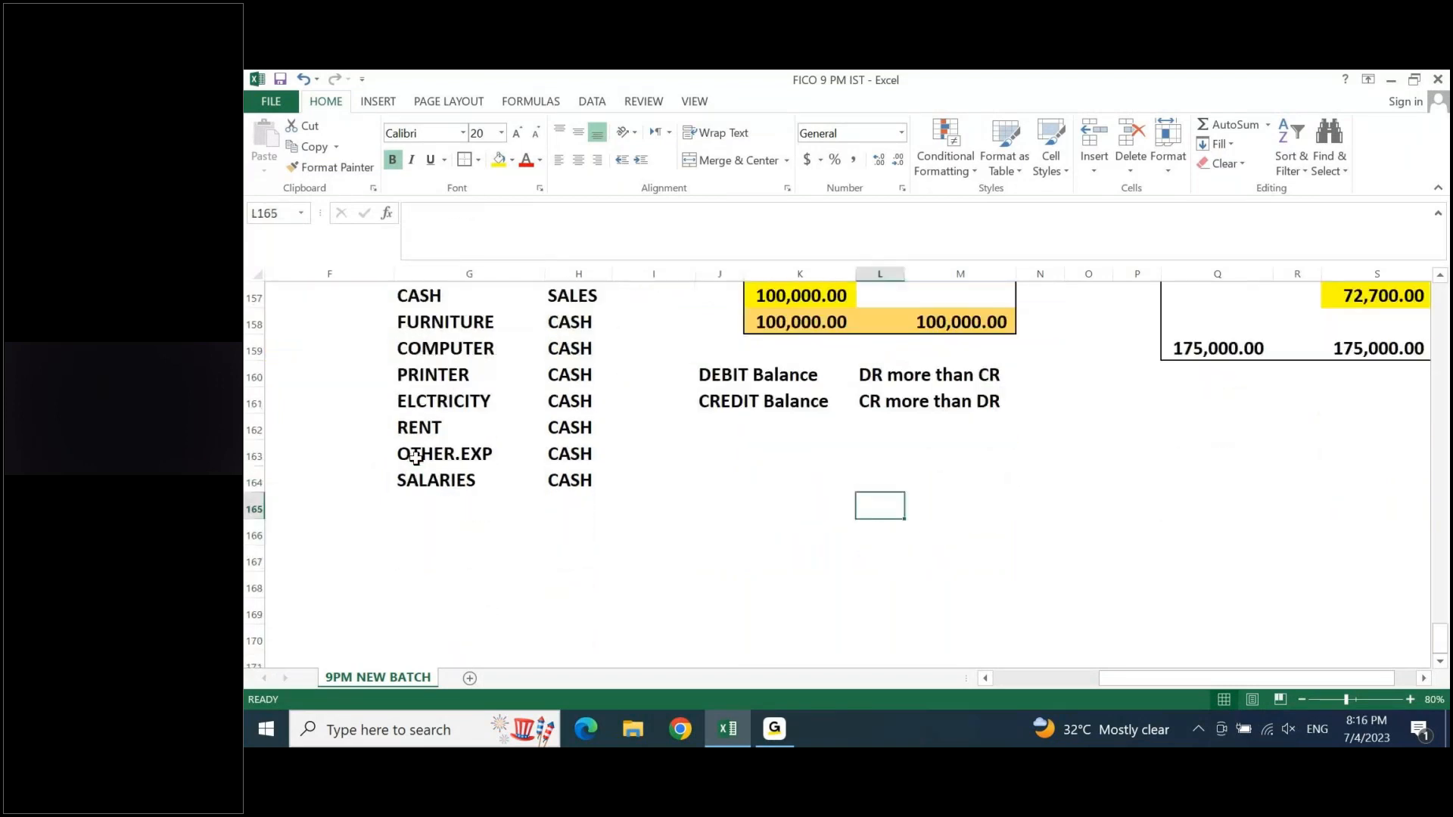
type("TRIAL BALANCE")
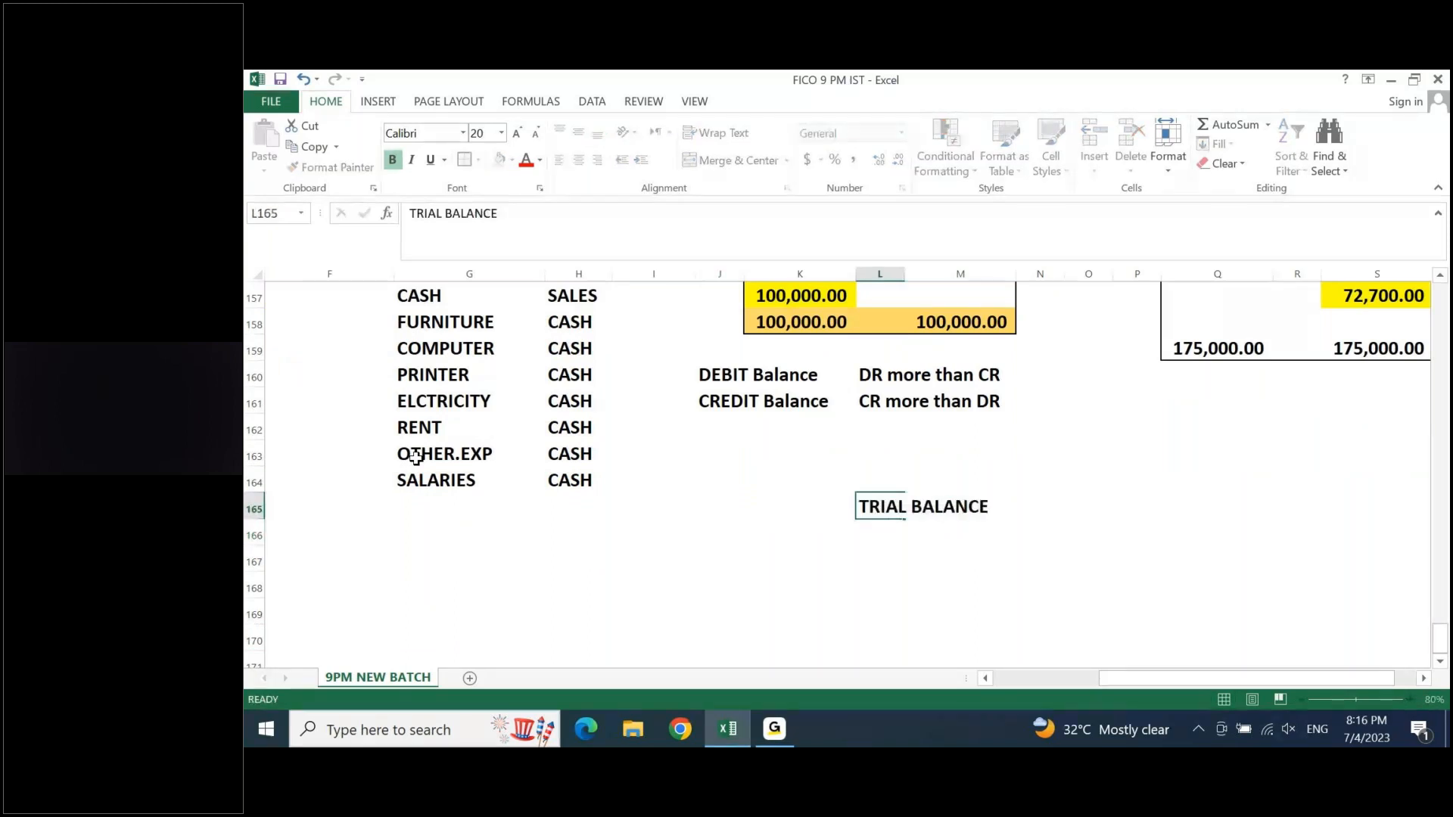
key("Return")
key("Up")
- Enter the trial balance headings ACCOUNT, DEBIT and CREDIT in K166:M166 and widen column L to fit its heading
key("Down")
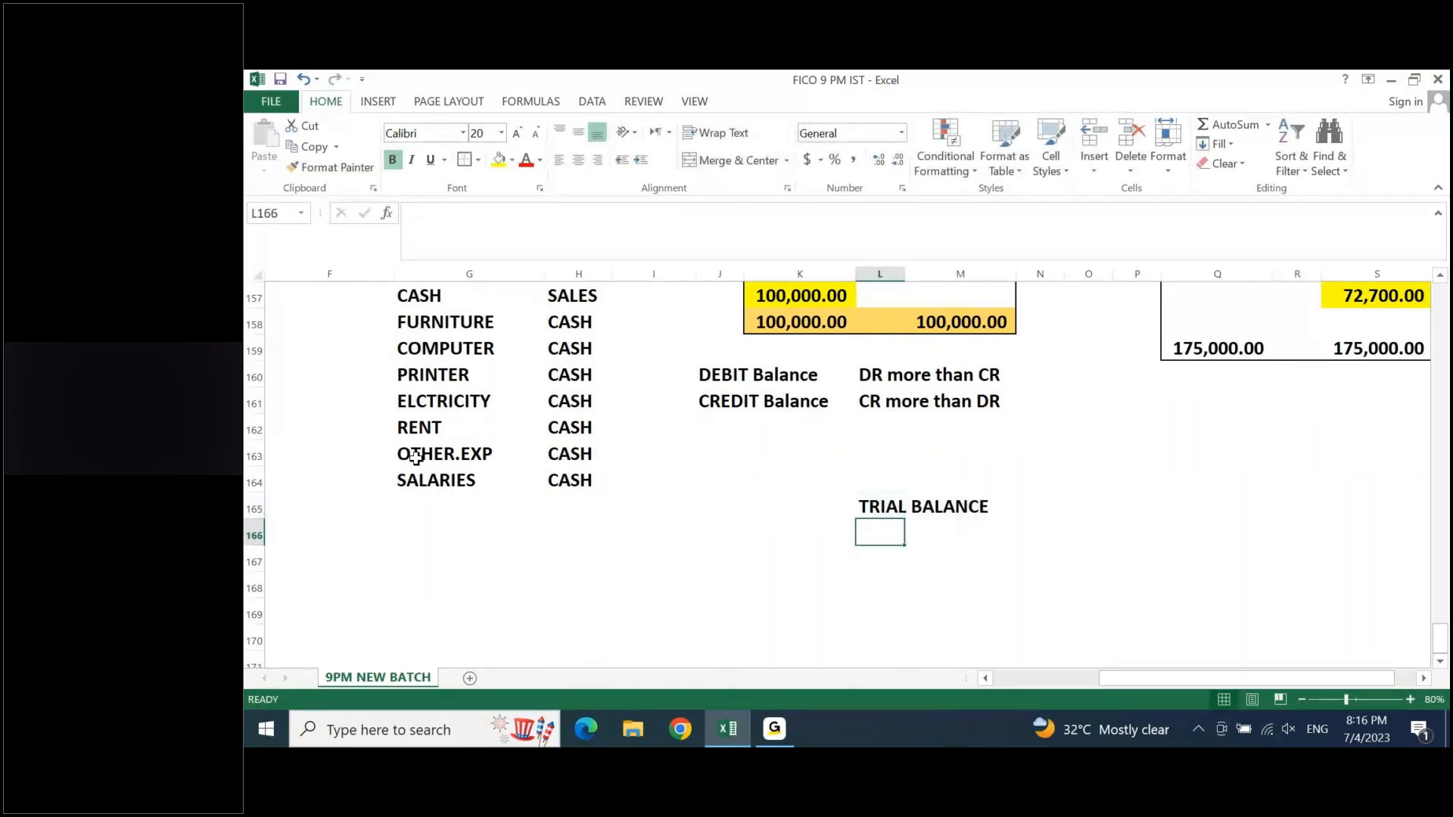
key("Left")
type("ACCC")
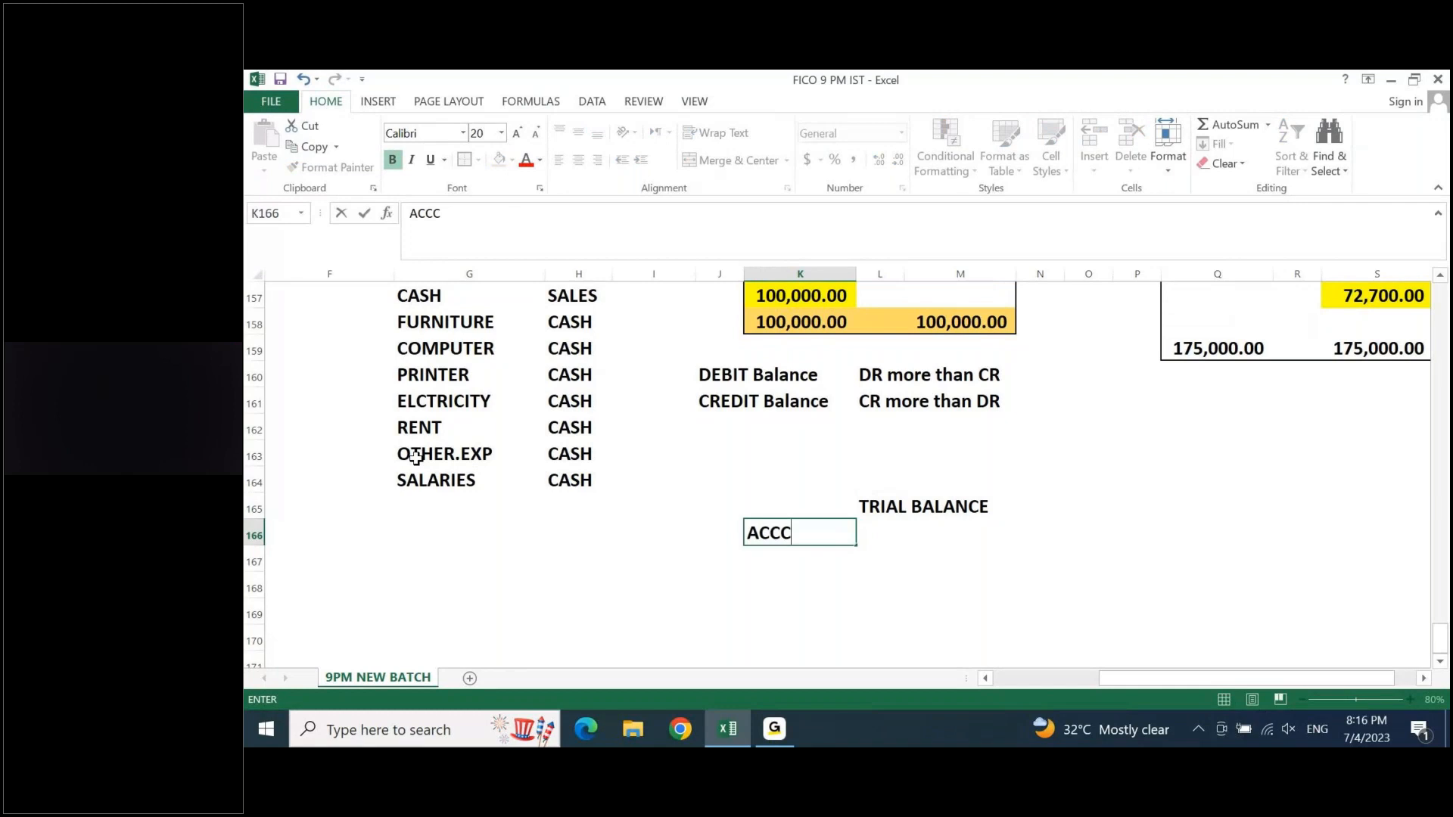
key("BackSpace")
type("OUNT")
key("Tab")
type("DE")
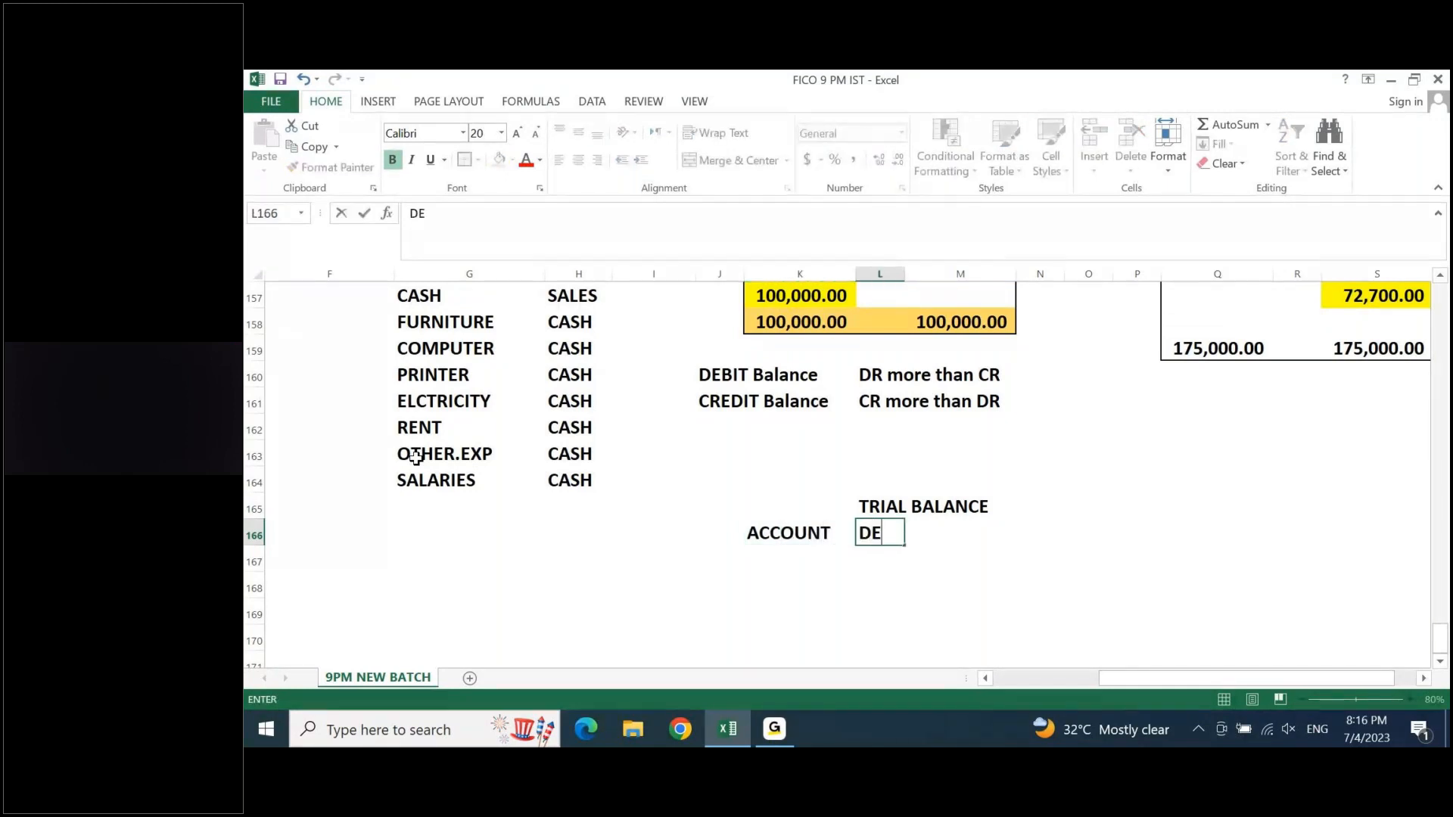
type("BIT")
key("Tab")
type("CREDIT")
key("Return")
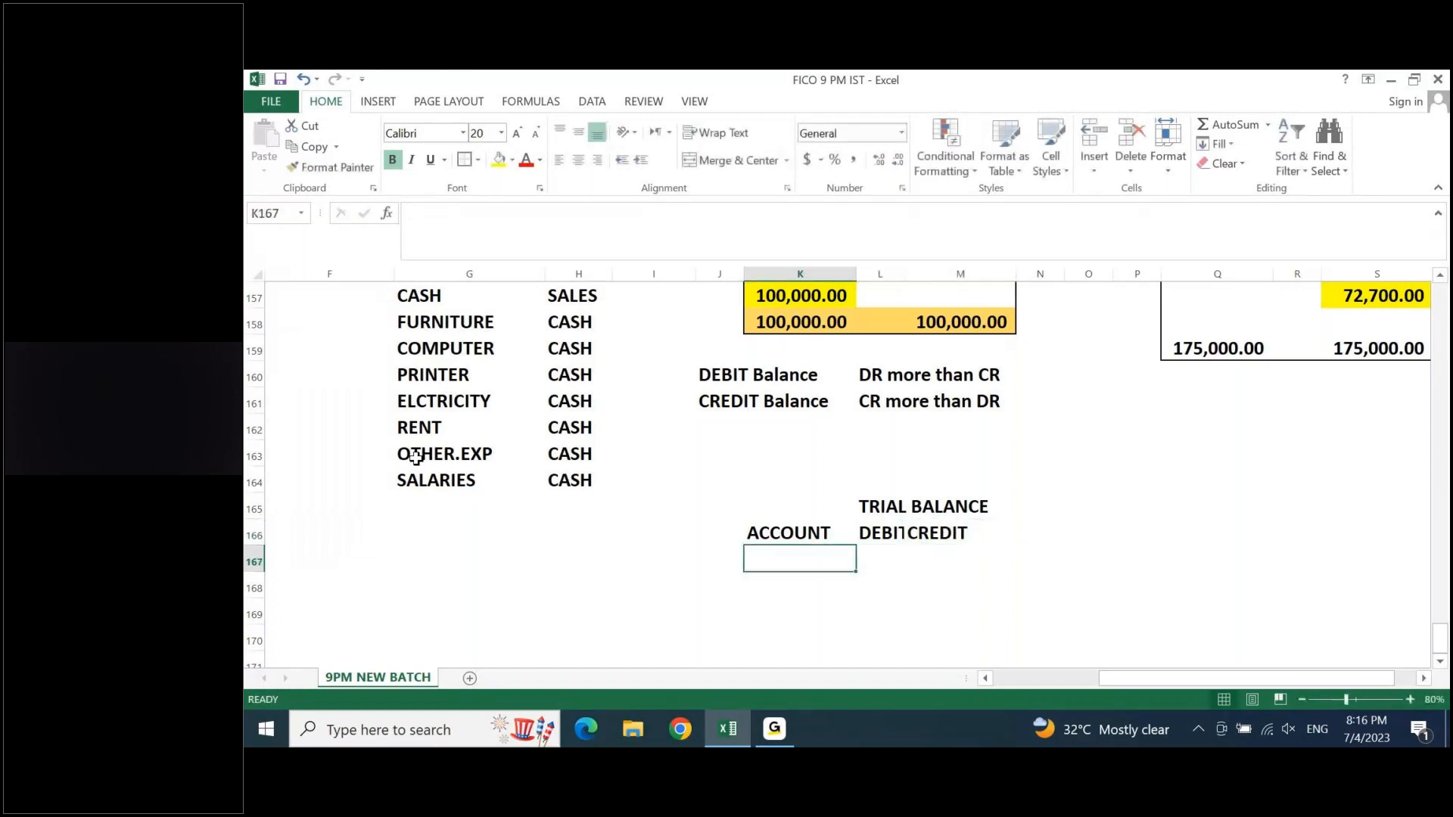
key("Up")
key("Right")
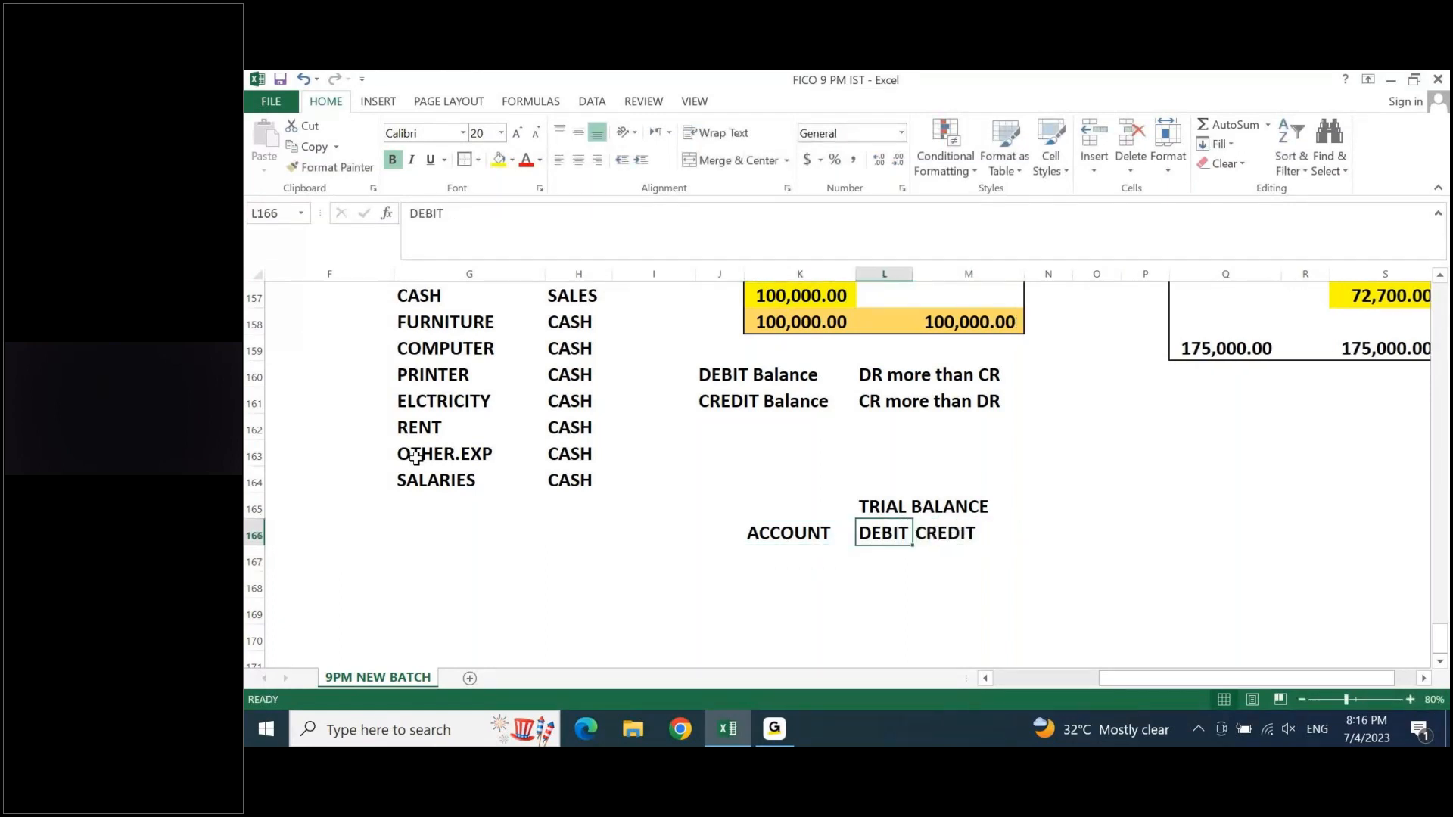
- Copy the debit account names from G154:G164 into the trial balance's ACCOUNT column starting at K167
key("Left")
key("Left")
key("Left")
key("Left")
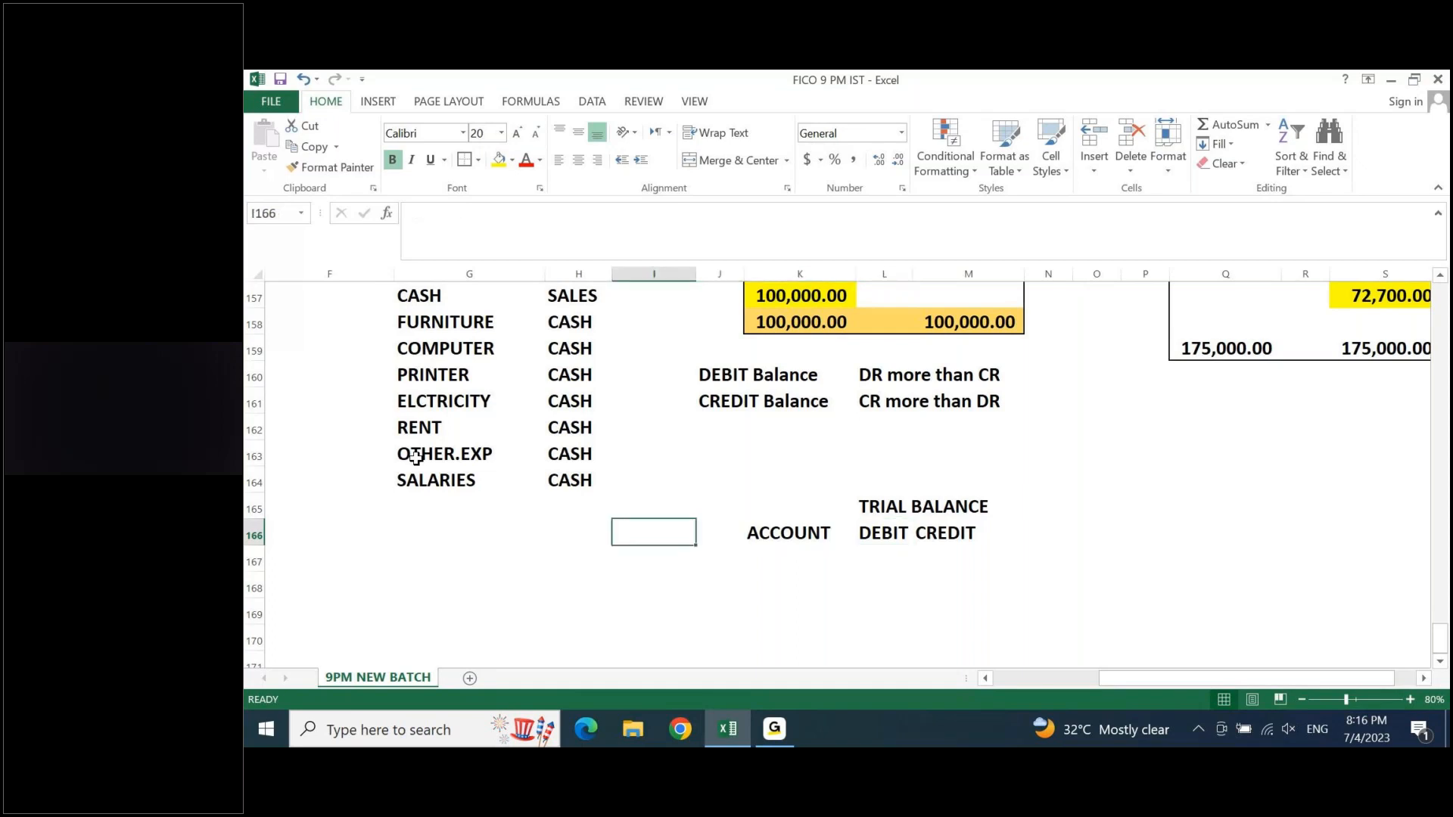
key("Up")
key("Up")
key("ctrl+Up")
left_click_drag(419, 322, 415, 456)
key("ctrl+shift+Down")
key("ctrl+c")
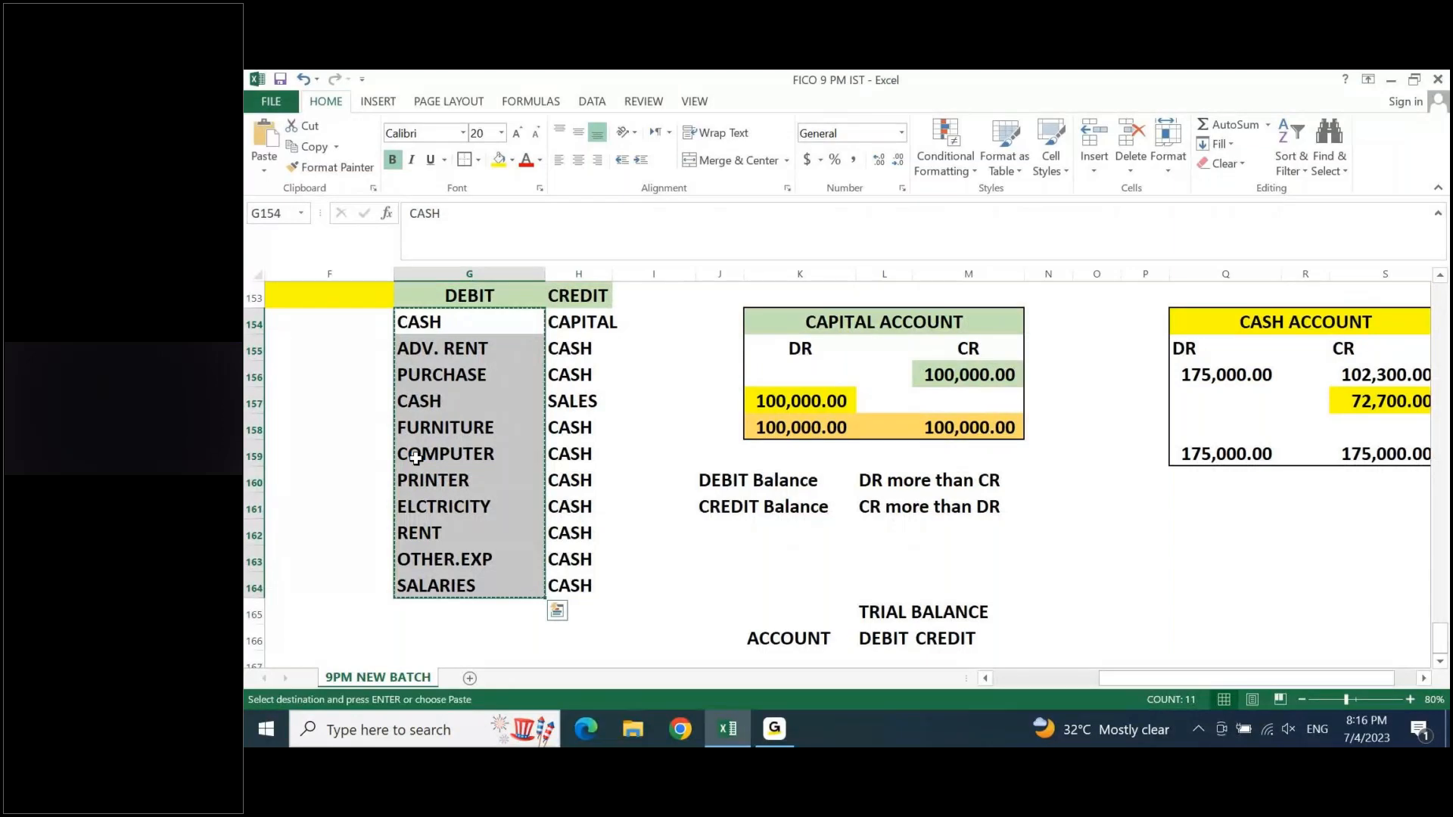
left_click(774, 657)
key("ctrl+v")
key("Escape")
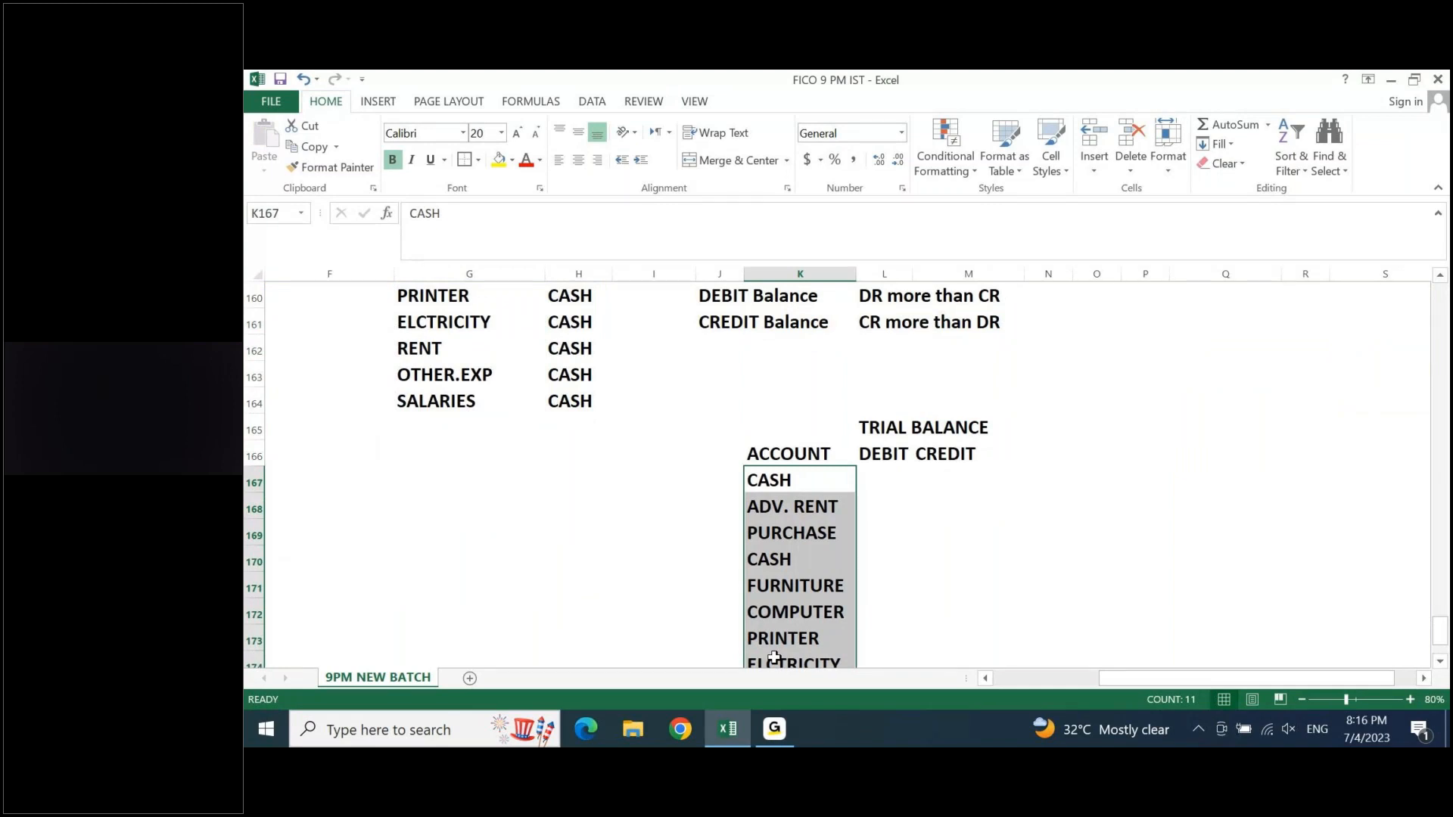
- Copy the credit account names from H154:H164 into the trial balance's ACCOUNT column, directly below SALARIES starting at K178
key("Left")
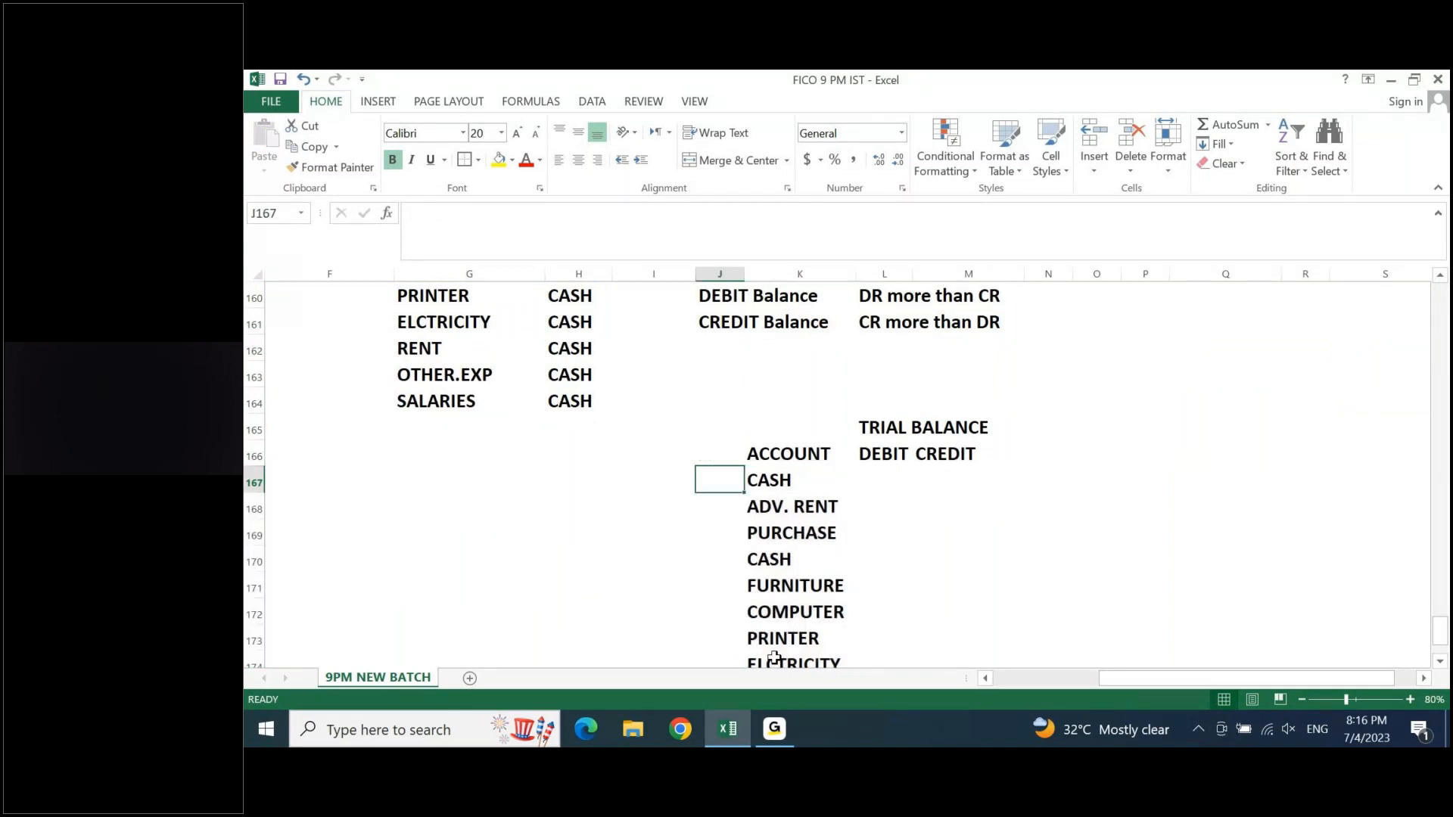
key("Up")
key("Up")
key("Up")
key("Up")
key("Up")
key("Up")
key("Up")
key("Left")
key("Left")
key("Up")
key("Up")
key("Up")
key("Up")
key("Up")
key("Up")
key("Up")
key("Down")
key("ctrl+shift+Down")
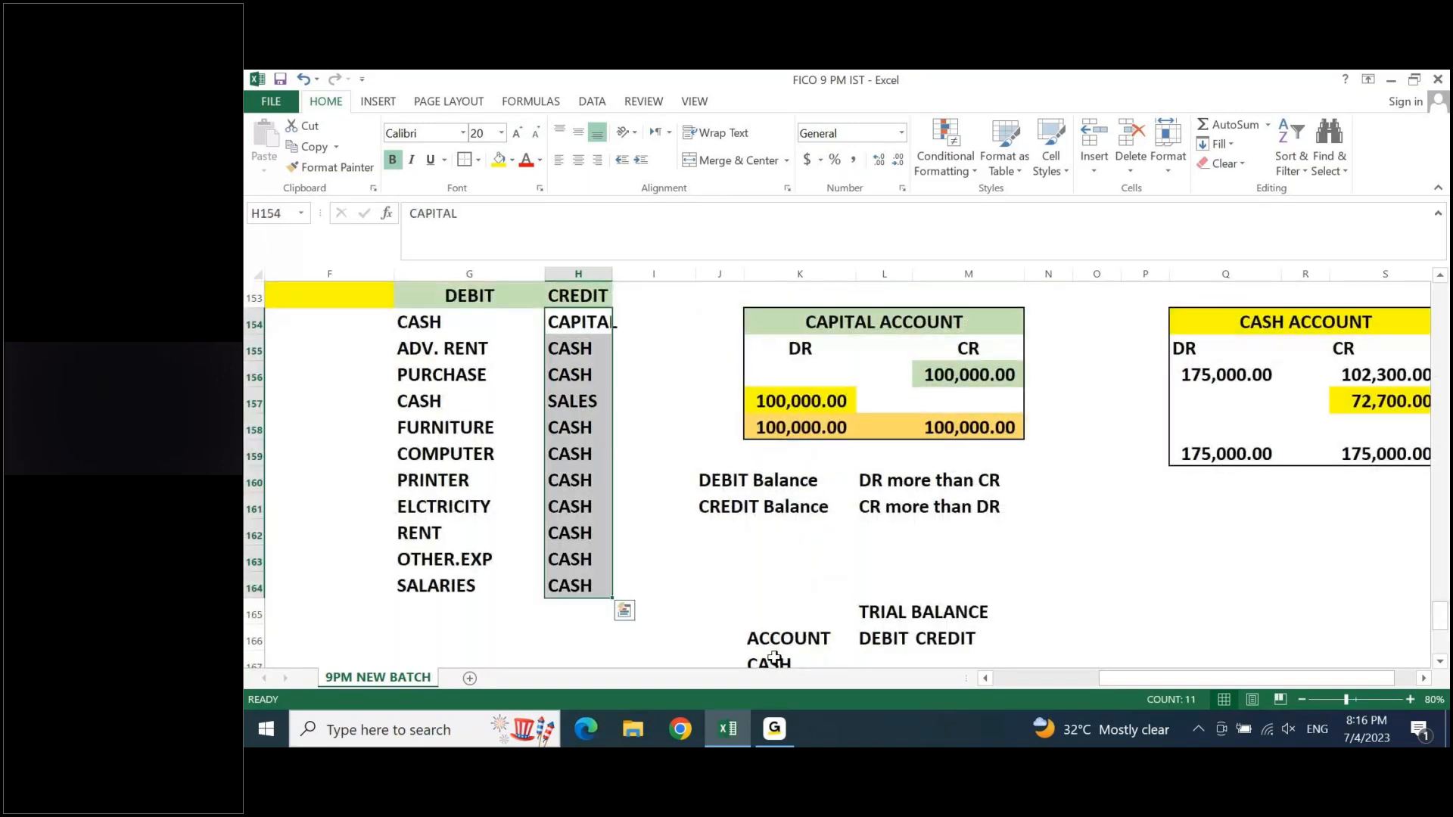
key("ctrl+c")
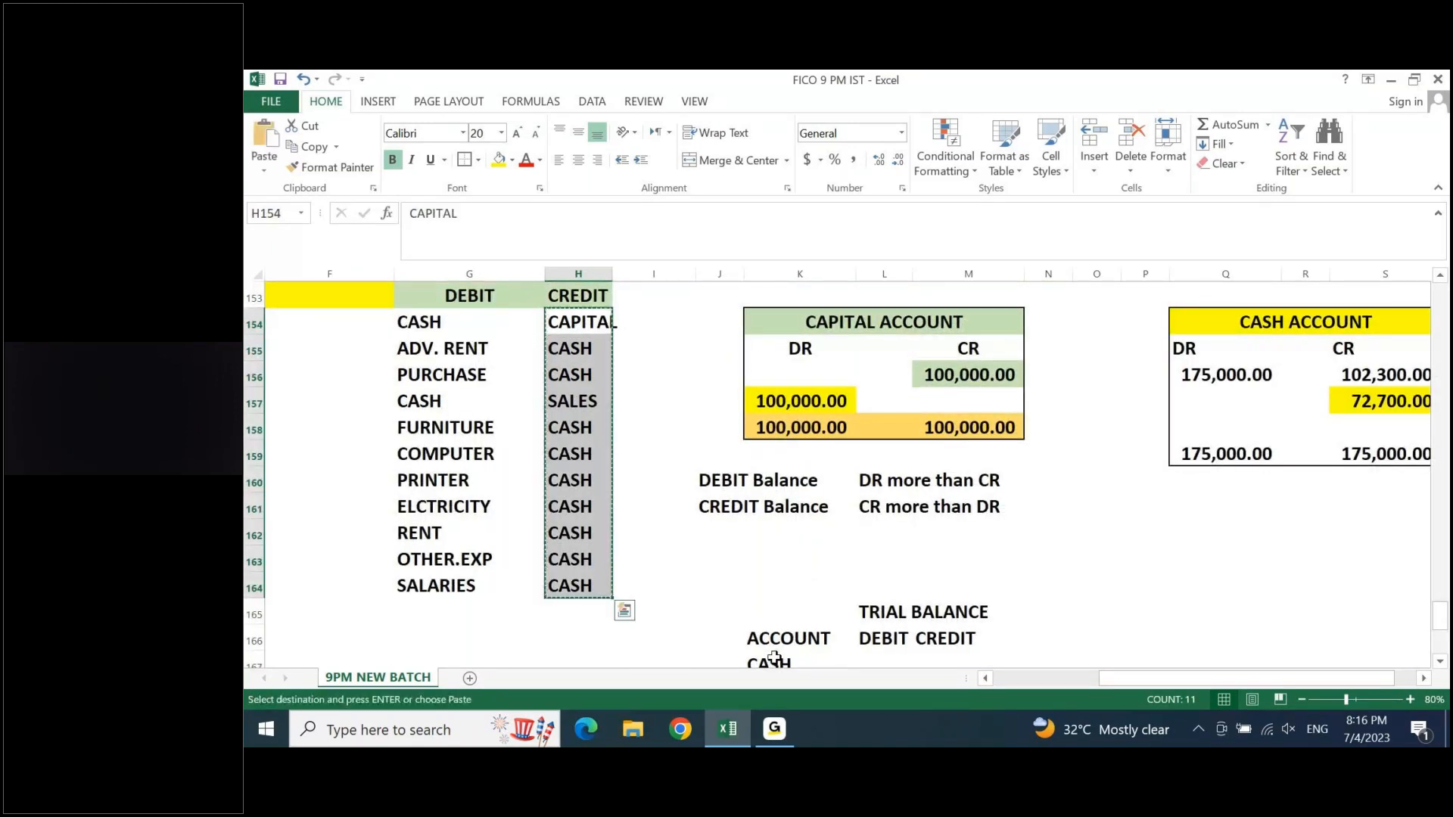
key("Down")
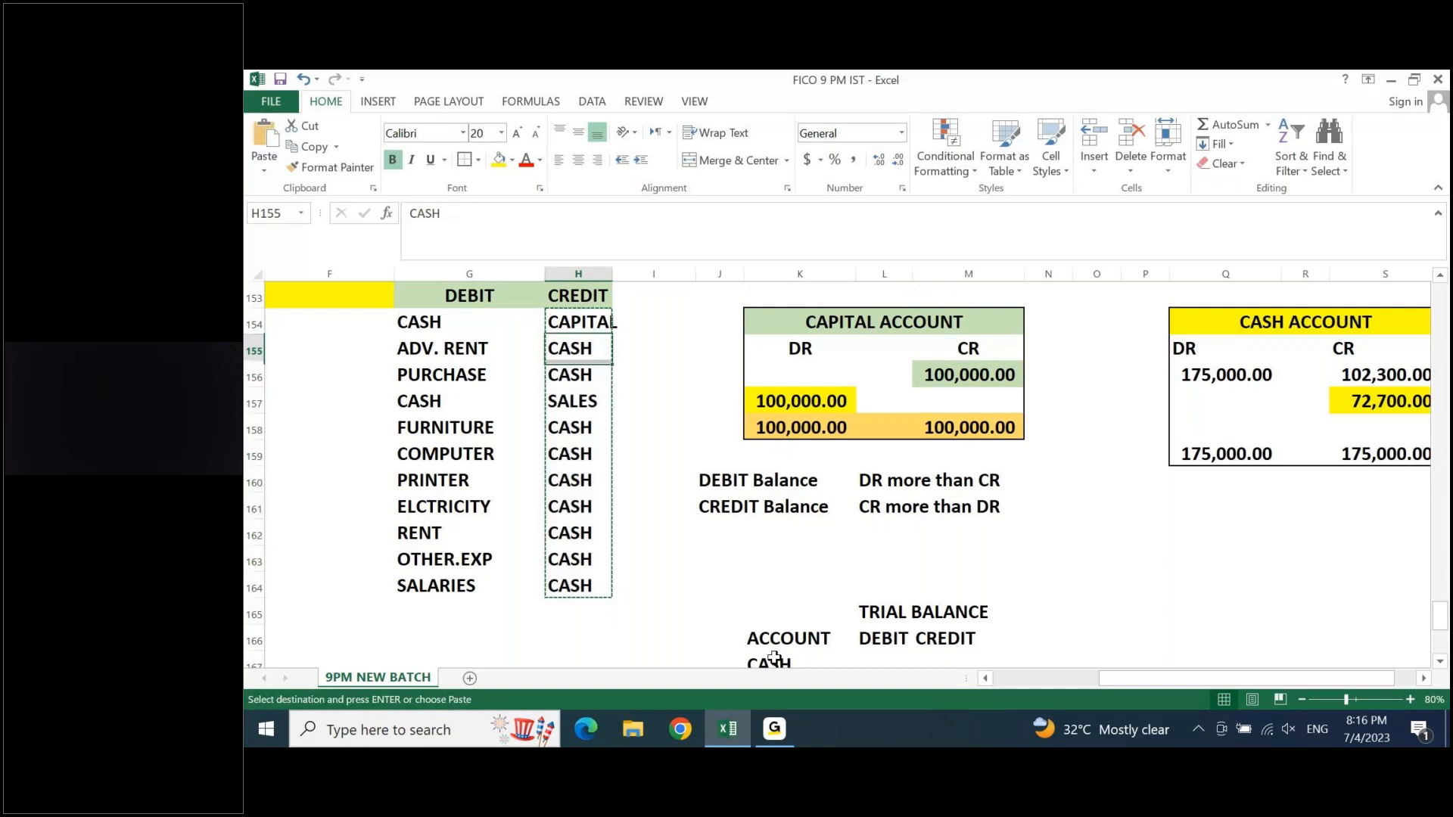
key("Right")
key("Right")
key("Right")
key("ctrl+Down")
key("ctrl+Down")
key("ctrl+Down")
key("ctrl+Down")
key("Down")
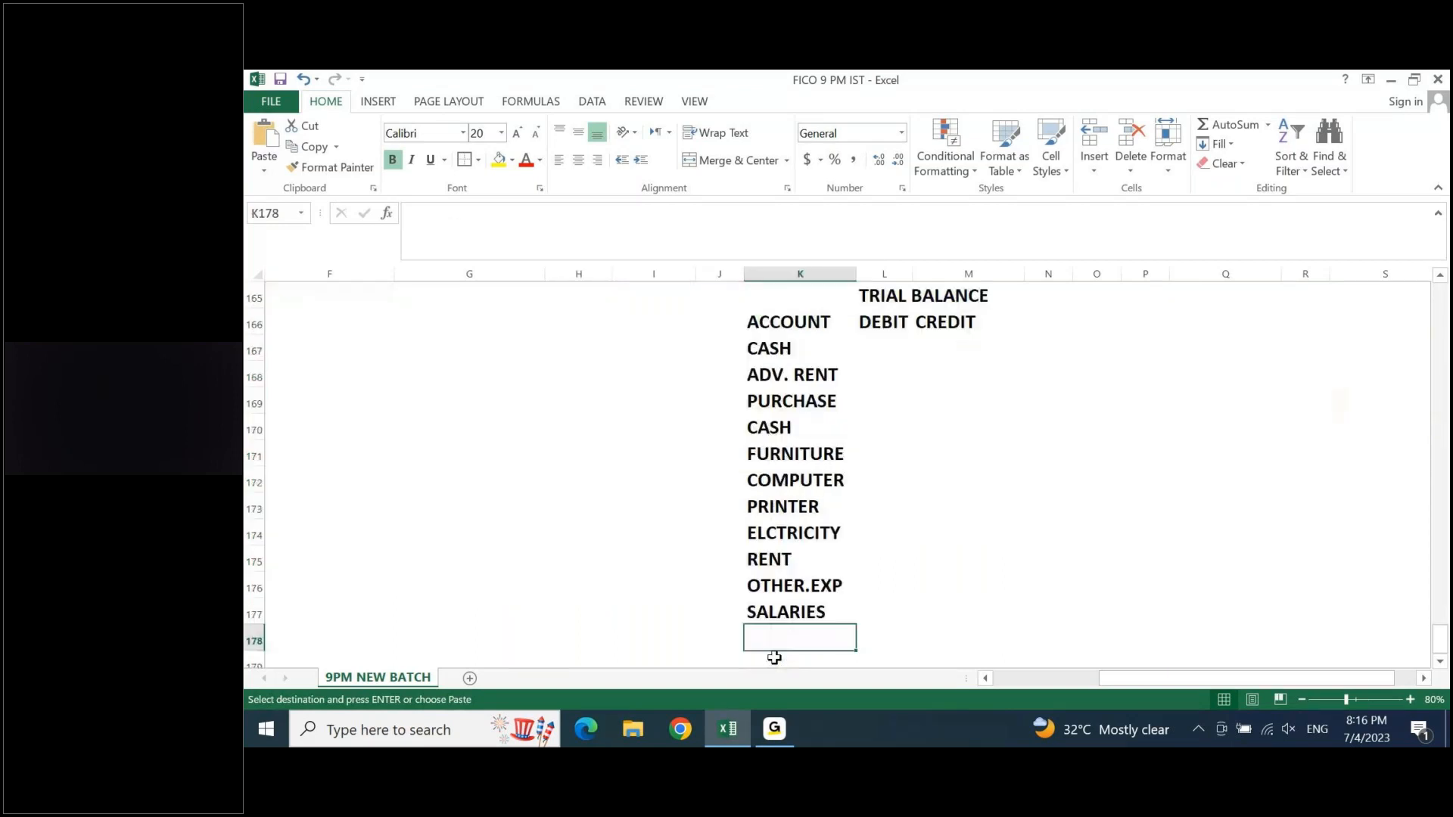
key("ctrl+v")
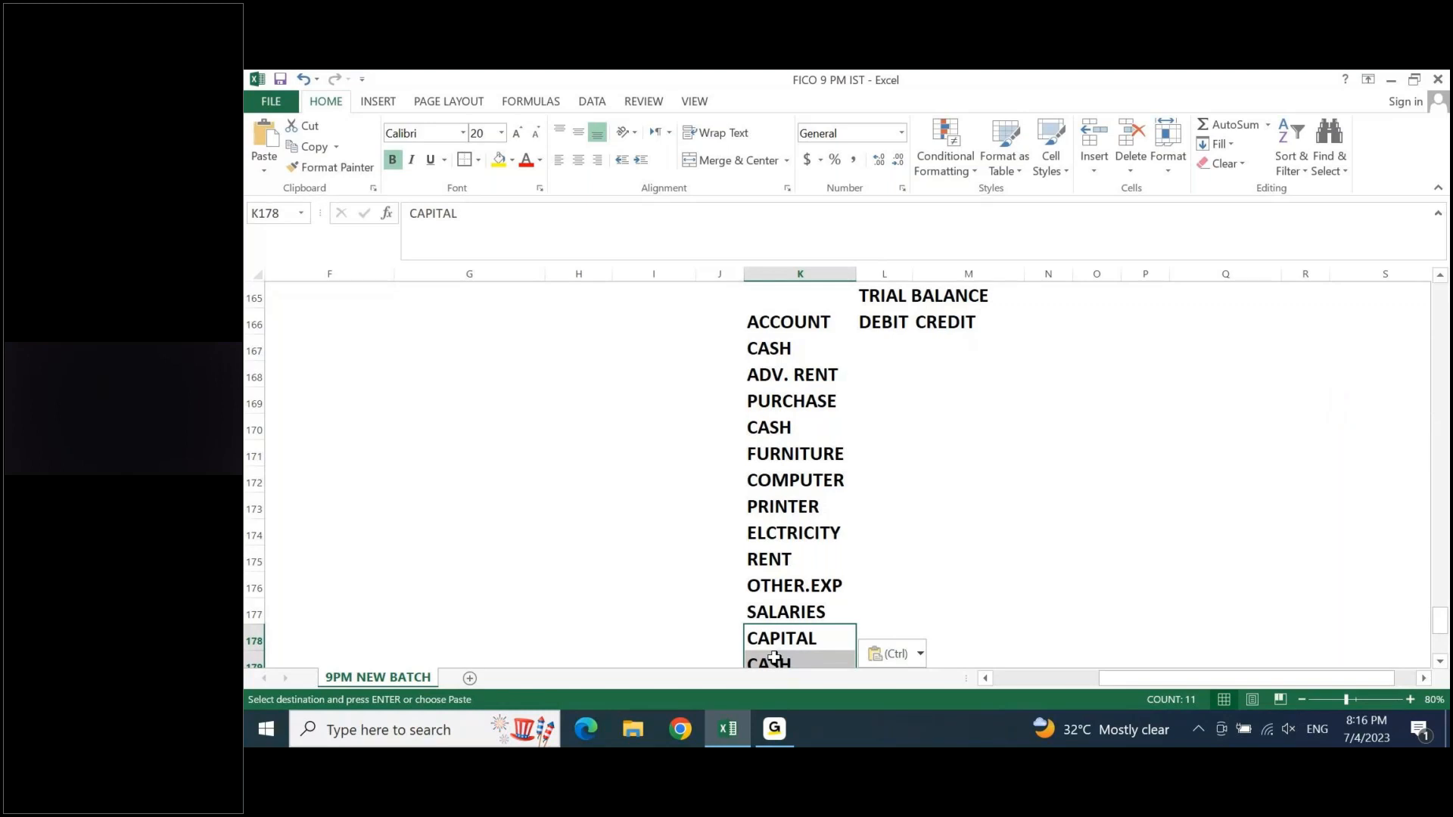
- Fill the trial balance heading cells K166:M166 with yellow
key("ctrl+Up")
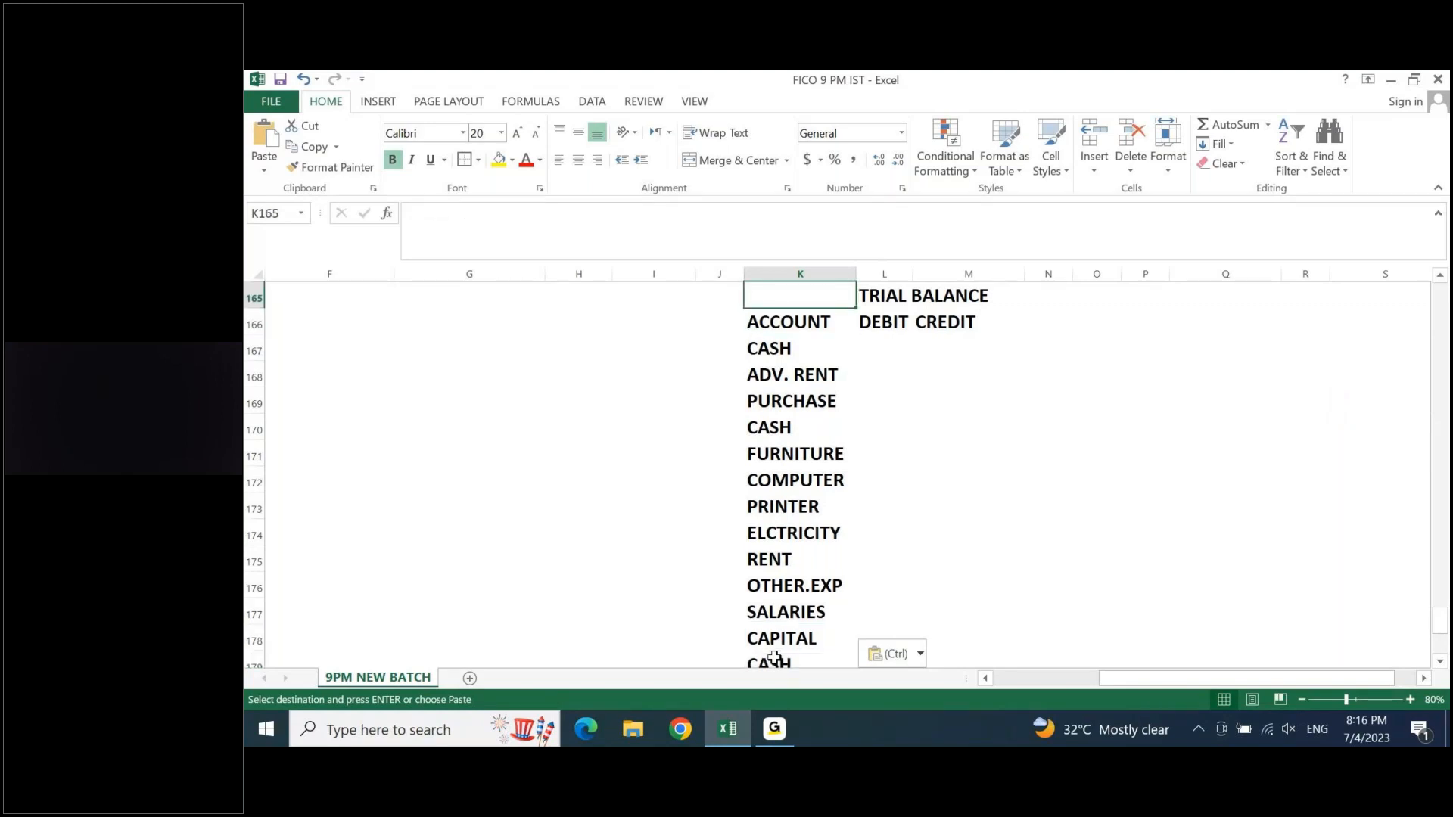
key("shift+Right")
key("shift+Right")
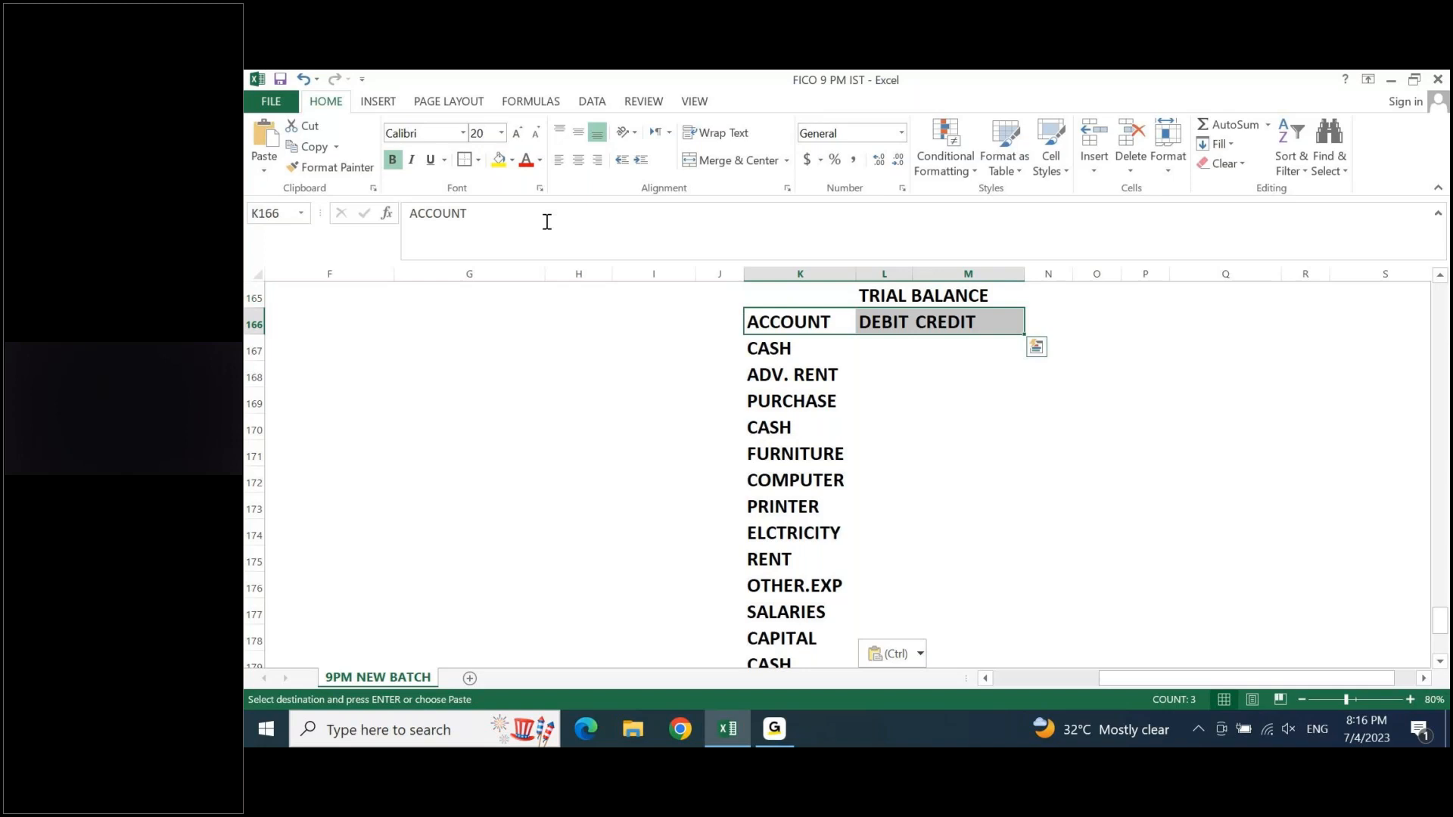
left_click(502, 165)
key("Left")
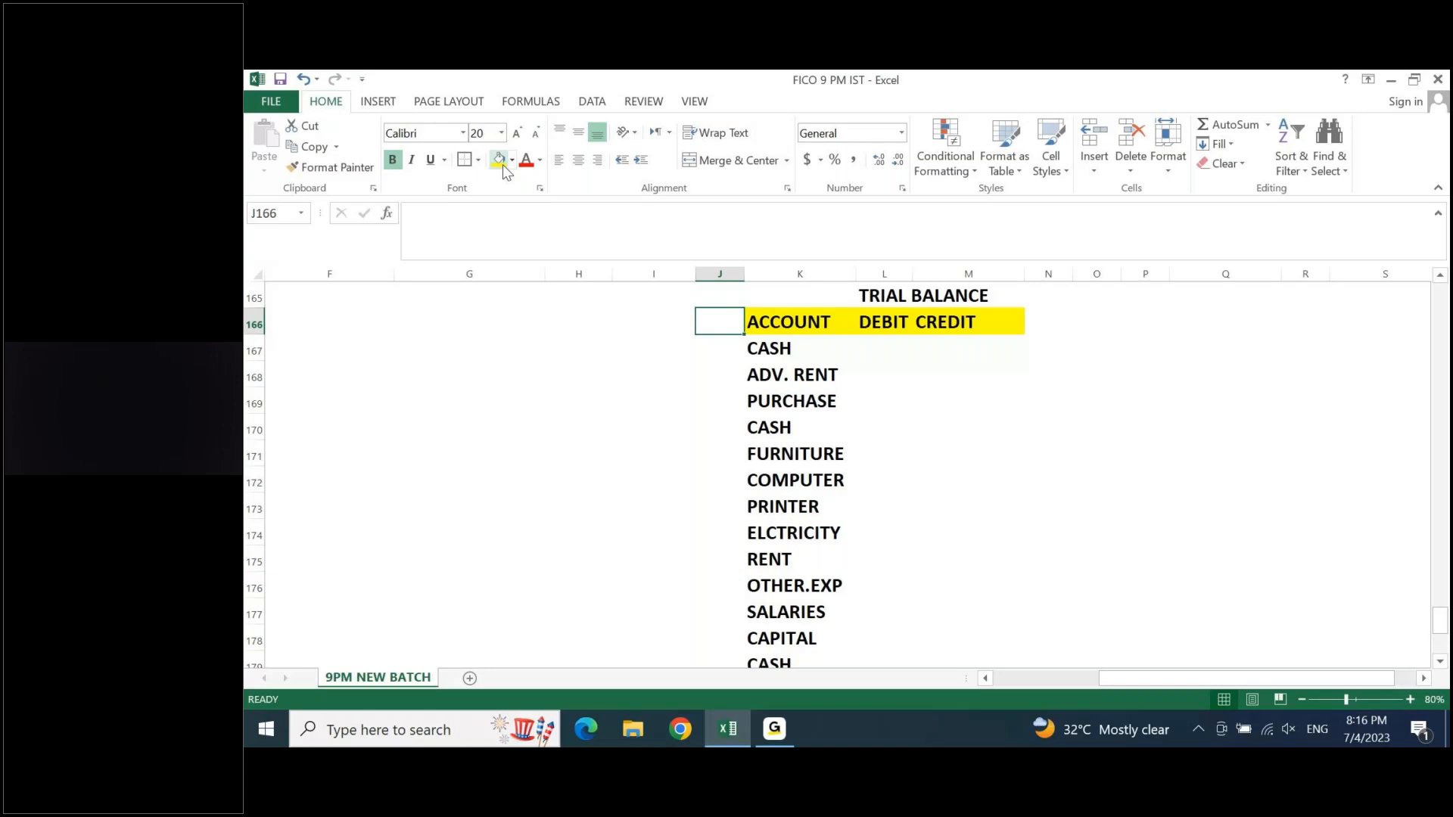
- Examine the repeated CASH entries in the CREDIT column against the CASH ACCOUNT ledger and its balancing figure
key("Right")
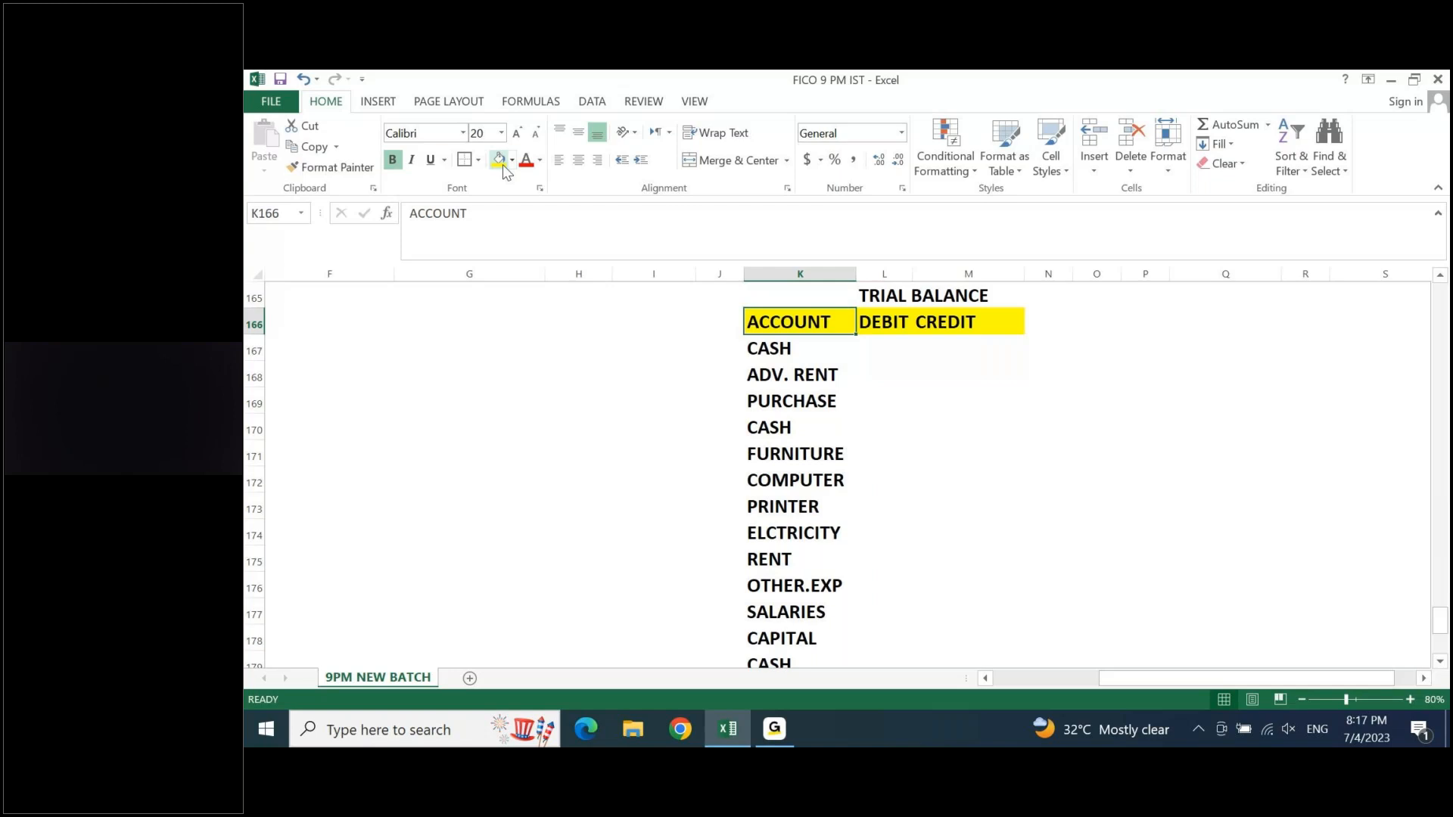
key("Up")
key("Up")
key("Up")
key("Up")
key("Up")
key("Up")
key("Up")
key("Up")
key("Up")
key("Up")
key("Up")
key("Up")
key("Up")
key("Up")
key("Right")
key("Right")
key("Right")
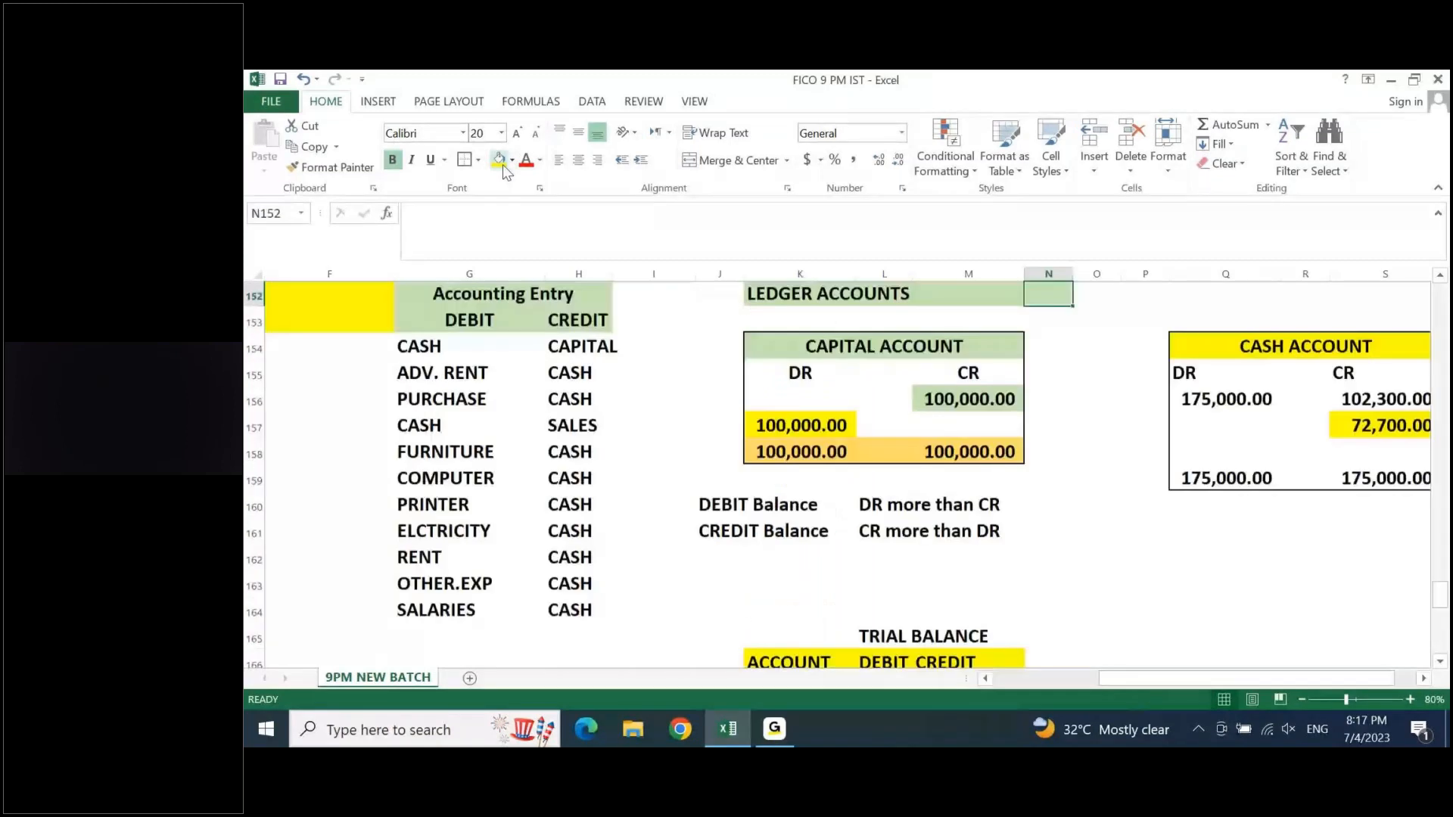
key("Down")
key("Down")
key("Down")
key("Right")
key("Right")
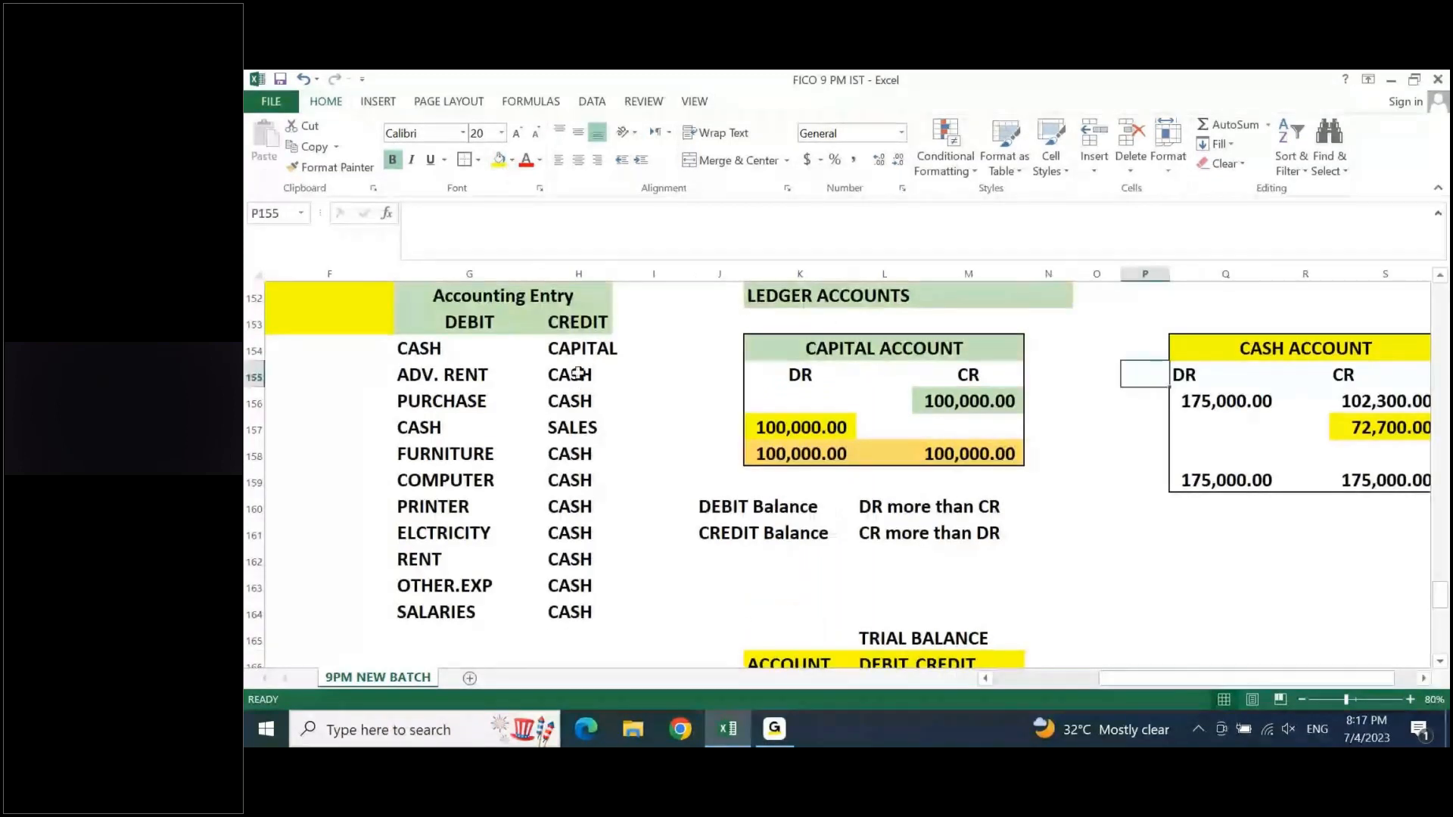
left_click_drag(578, 372, 577, 394)
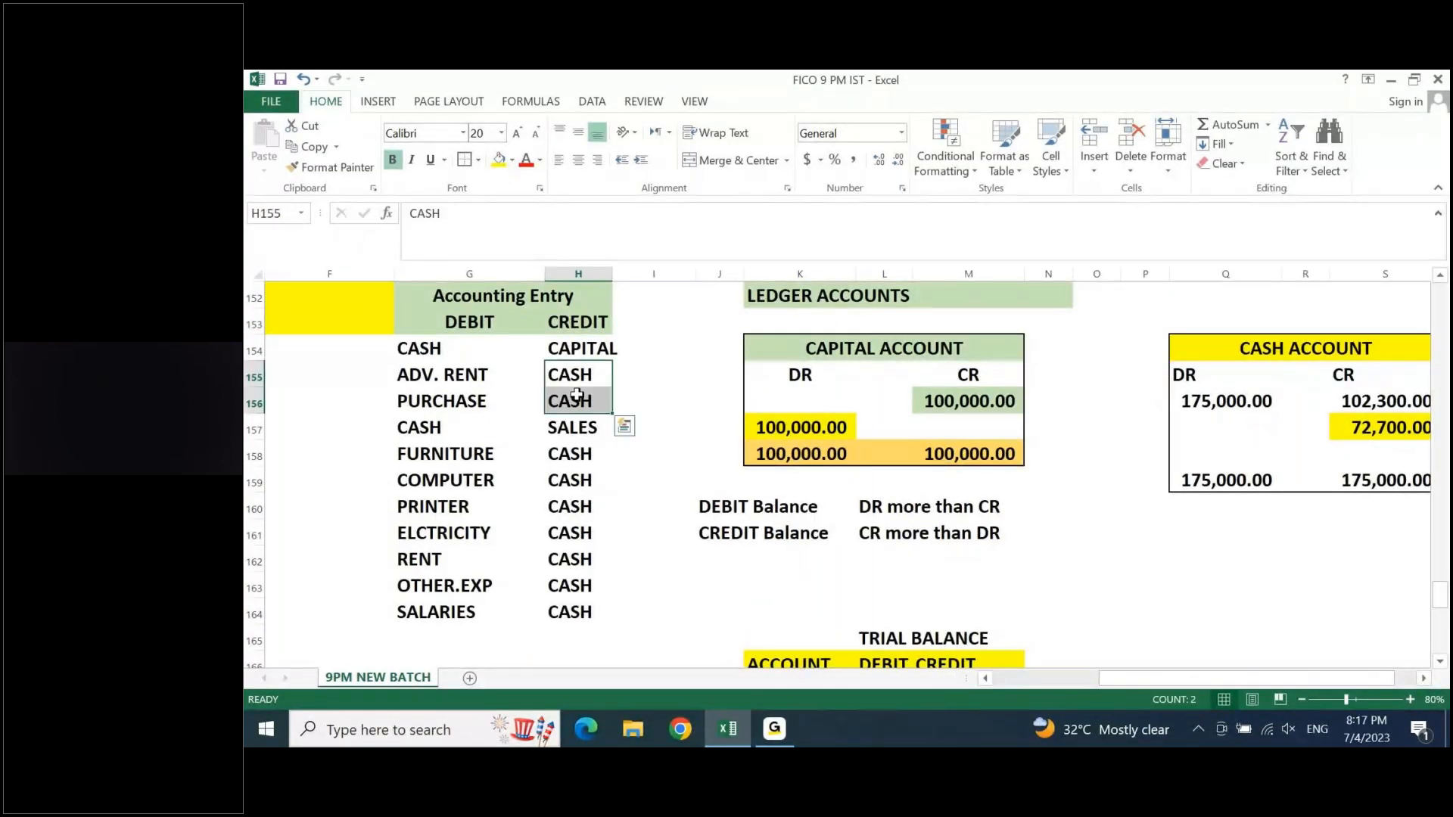
left_click(1271, 350)
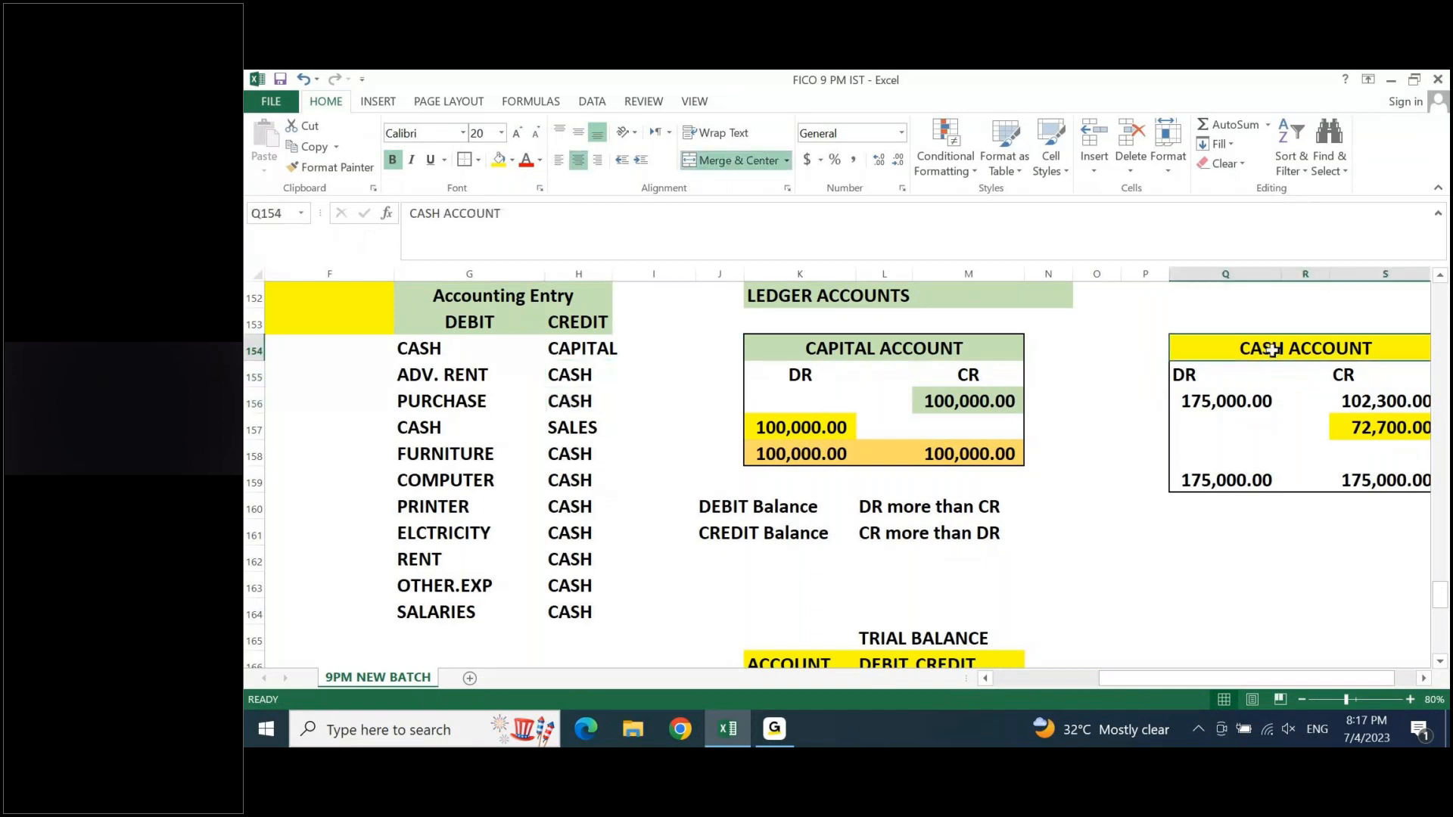
left_click(1385, 427)
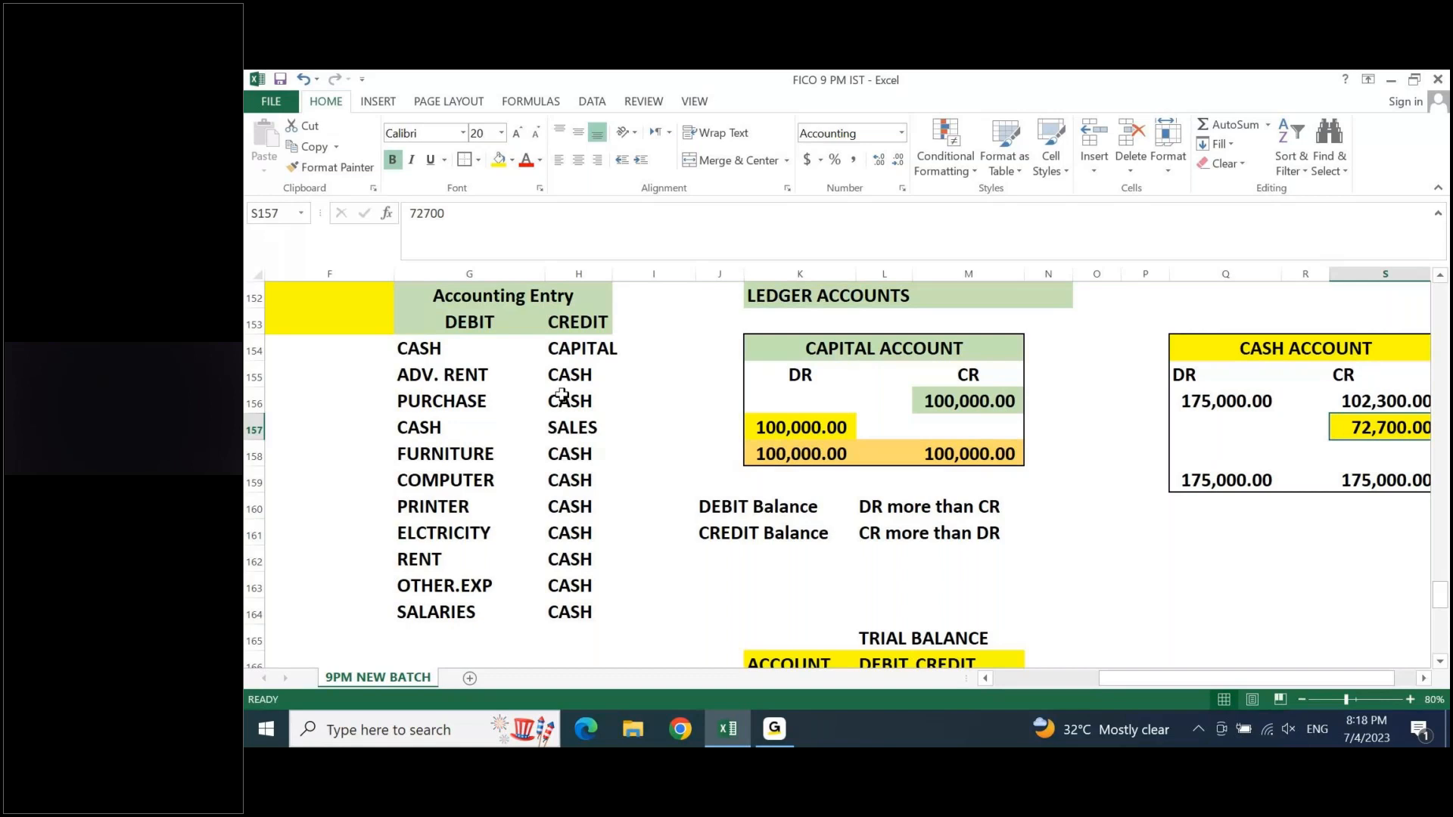
left_click_drag(563, 454, 555, 558)
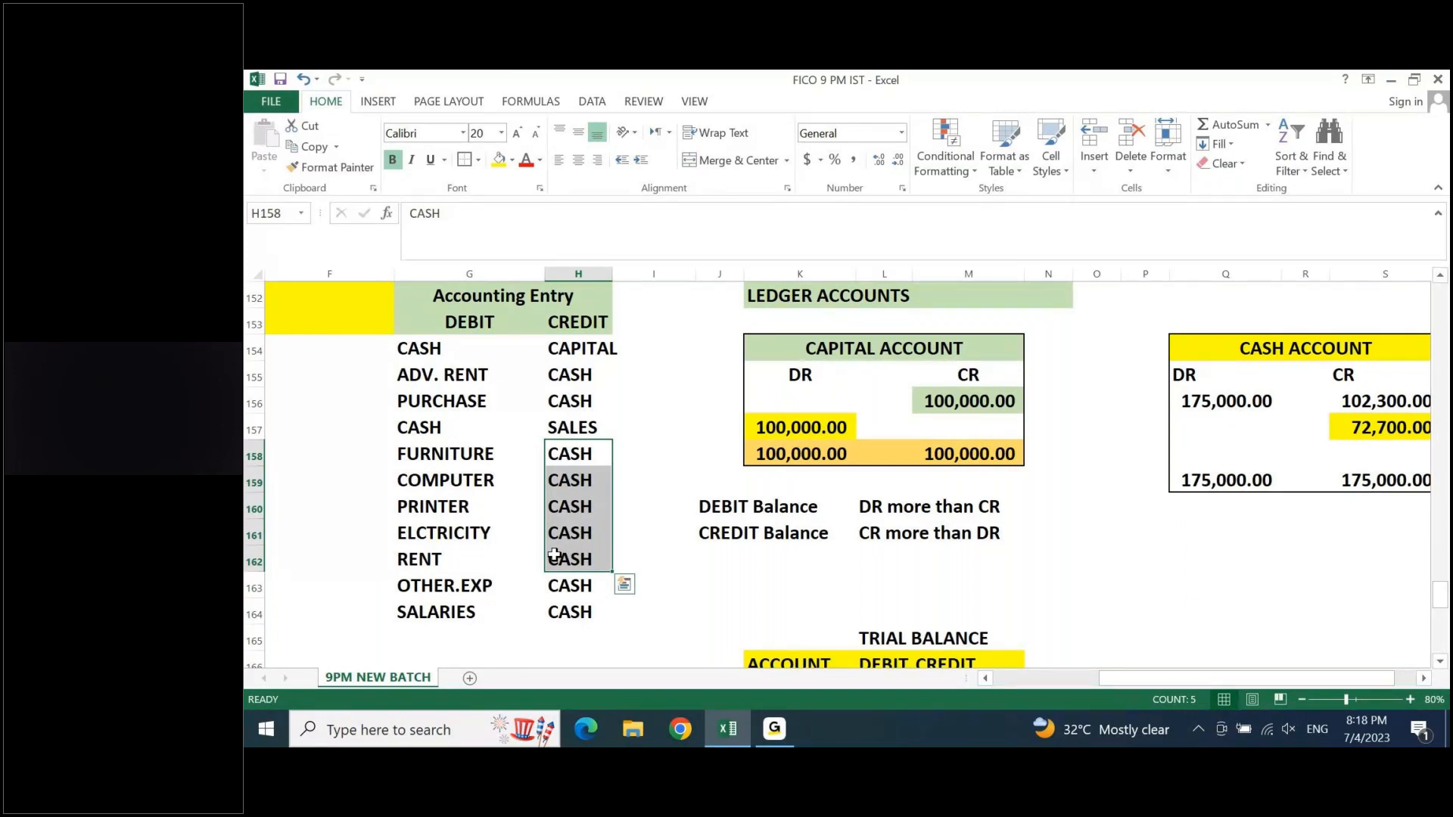
- Remove duplicate names from the trial balance's ACCOUNT list K166:K188, continuing with the current selection and treating ACCOUNT as the header
key("Page_Down")
key("Right")
key("Right")
key("Right")
key("ctrl+Up")
key("ctrl+shift+Down")
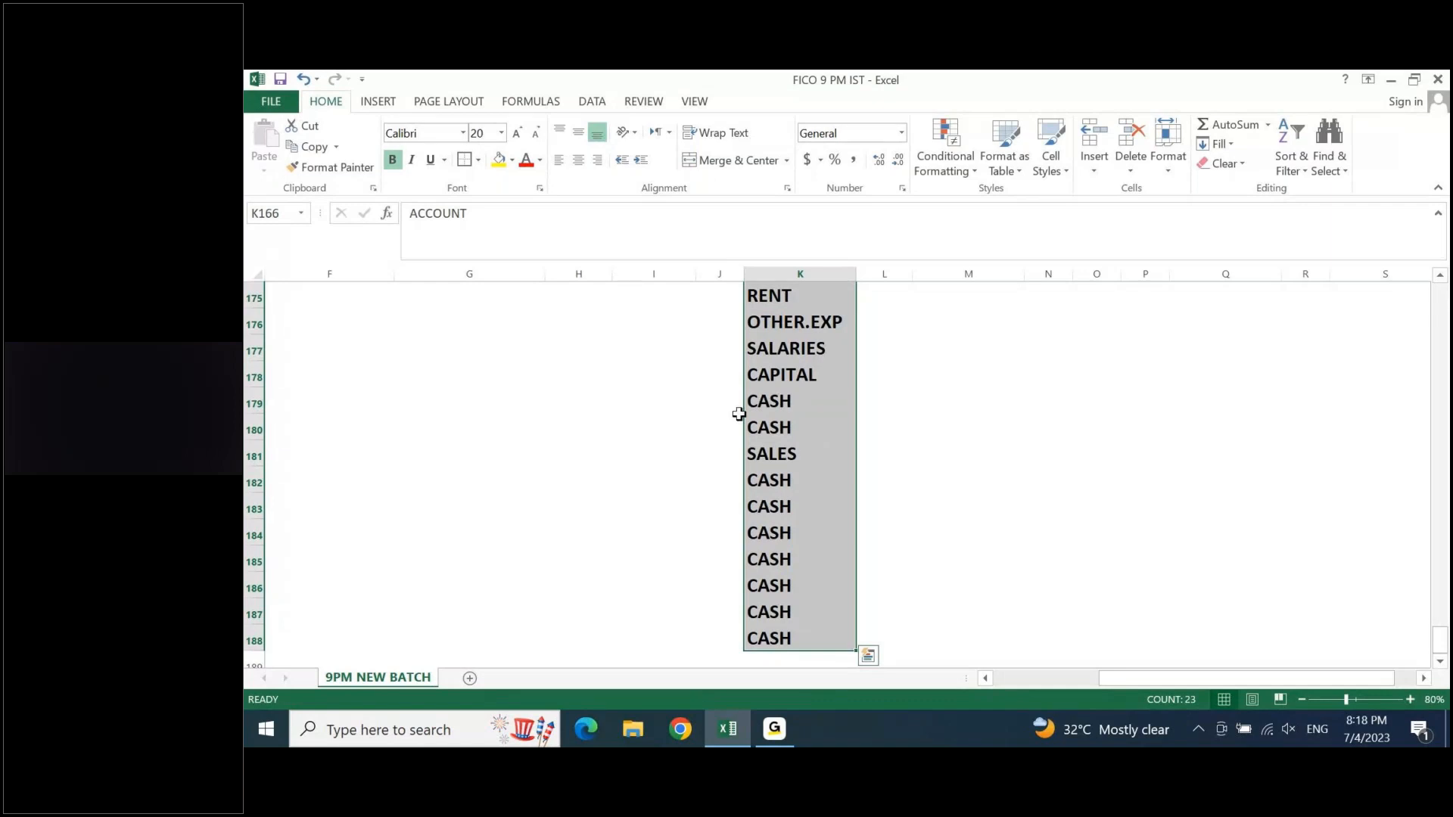
left_click(591, 101)
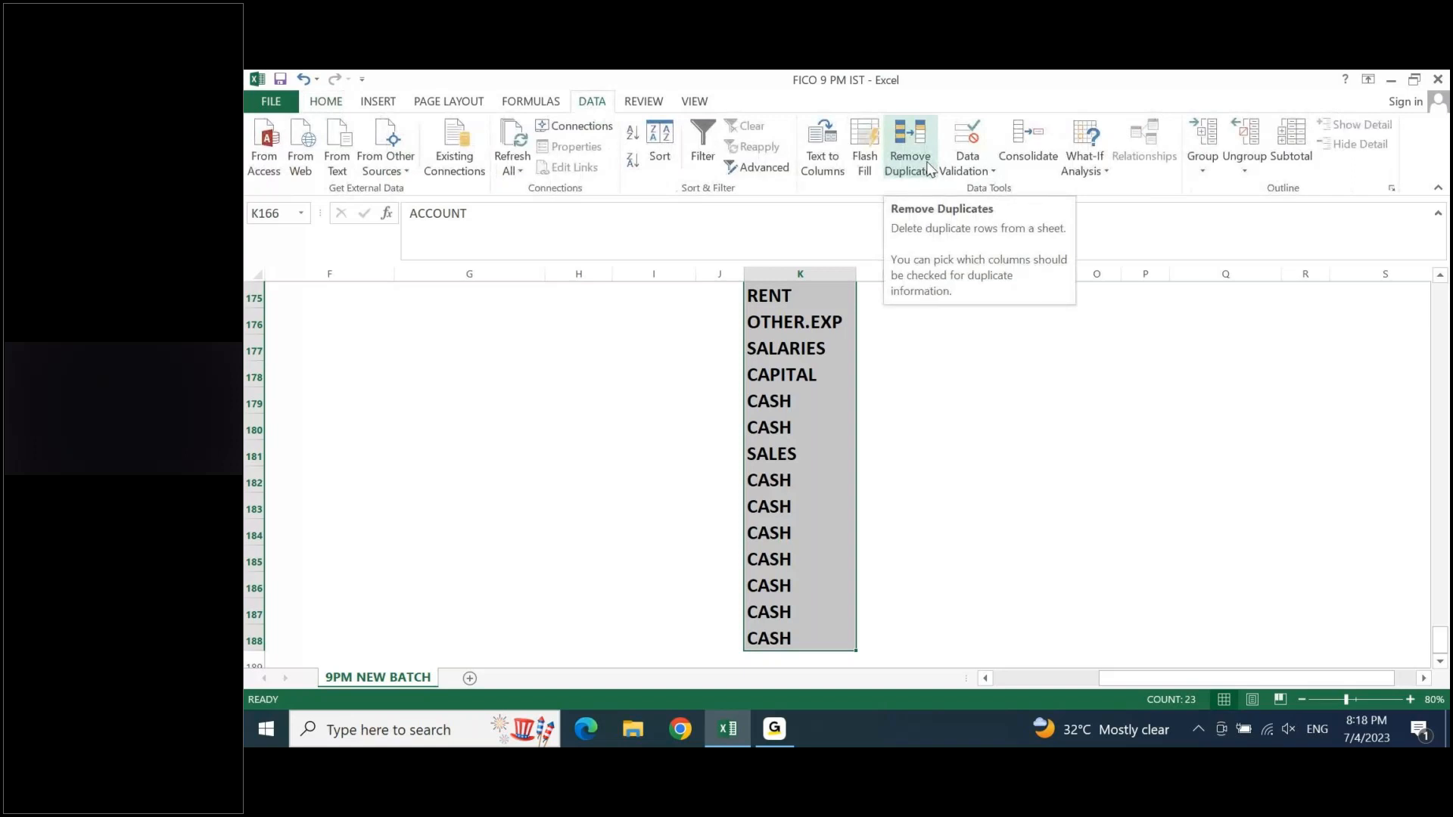
left_click(930, 168)
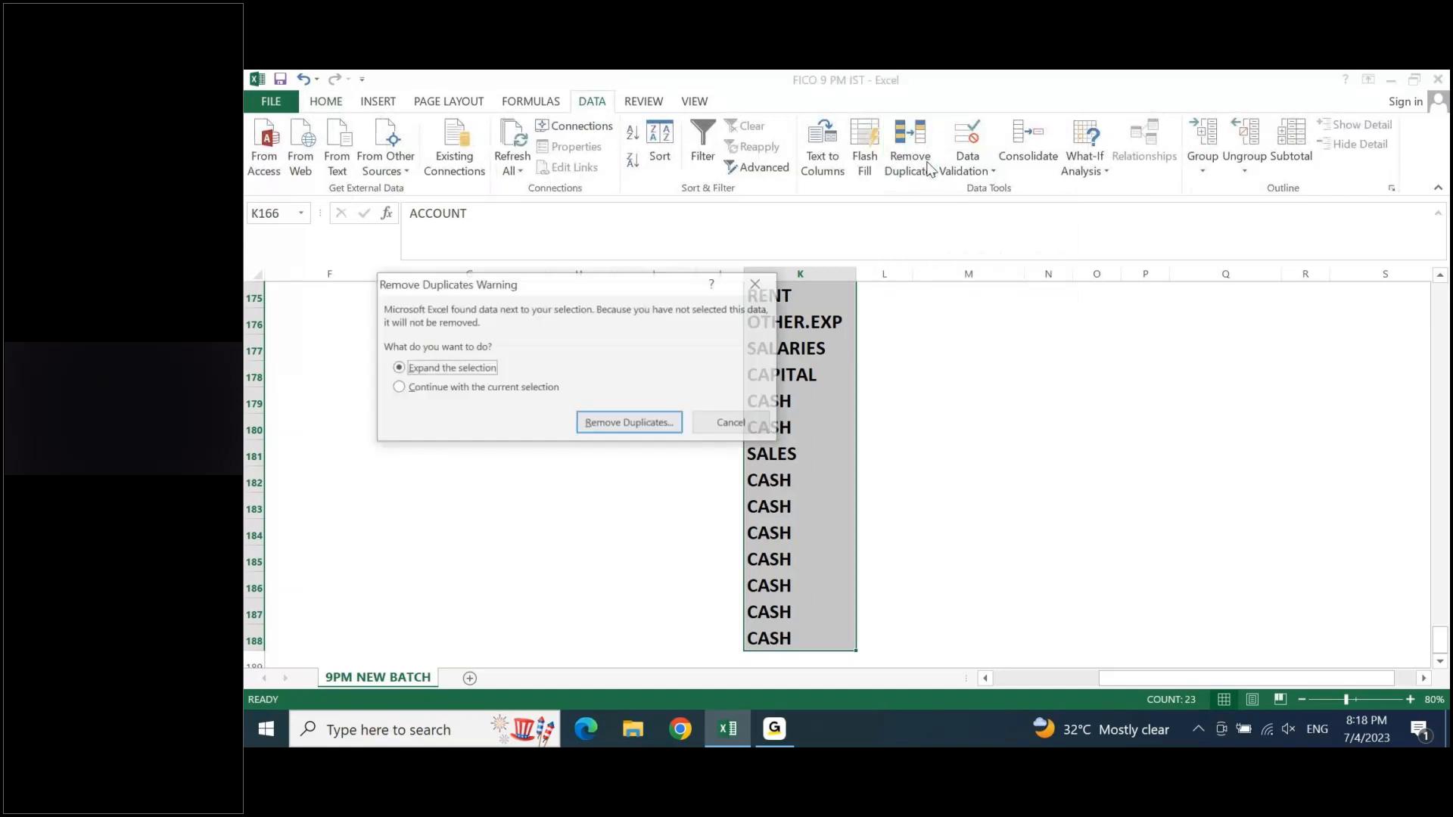
left_click(476, 386)
left_click(664, 423)
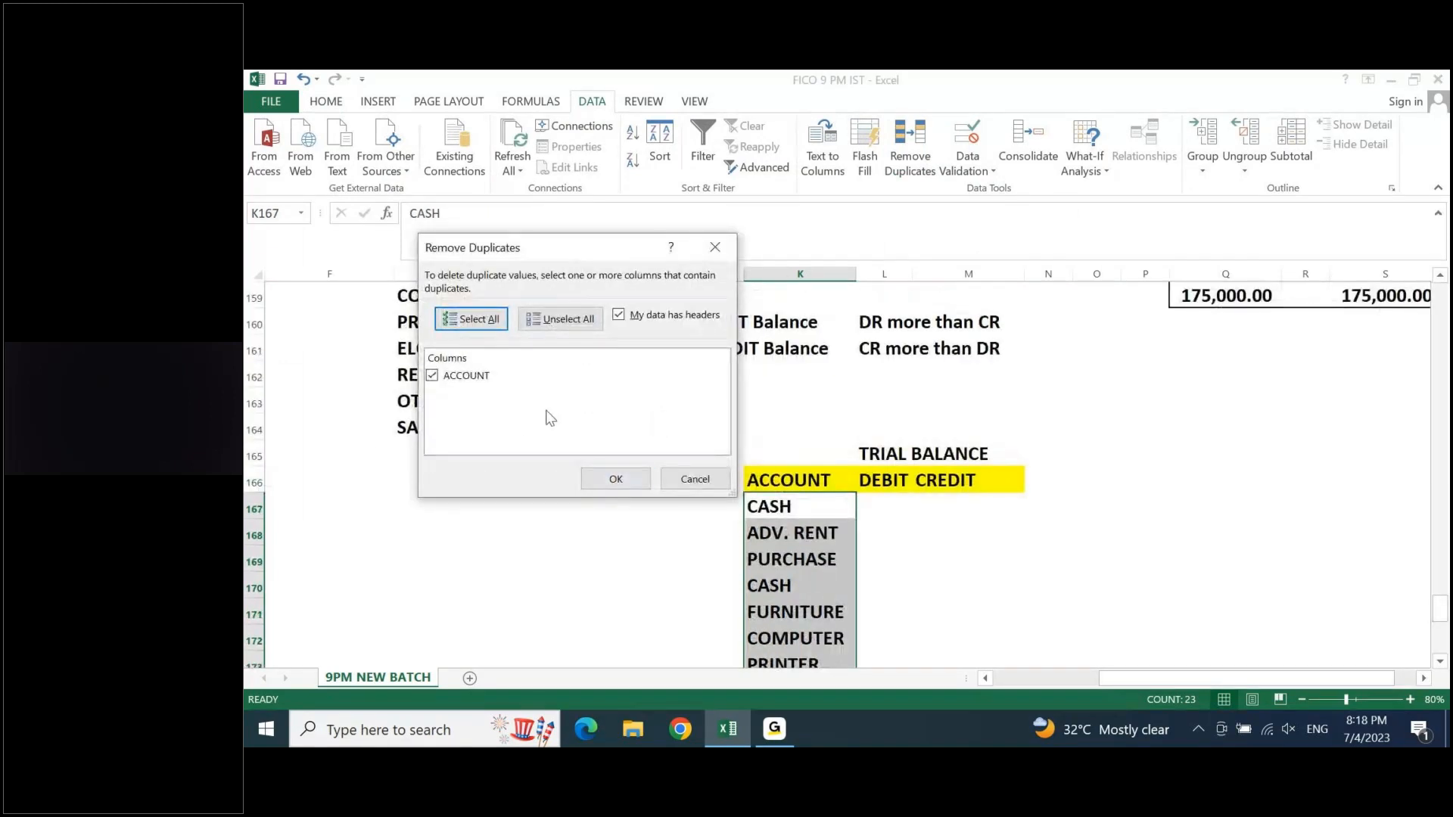
left_click(613, 479)
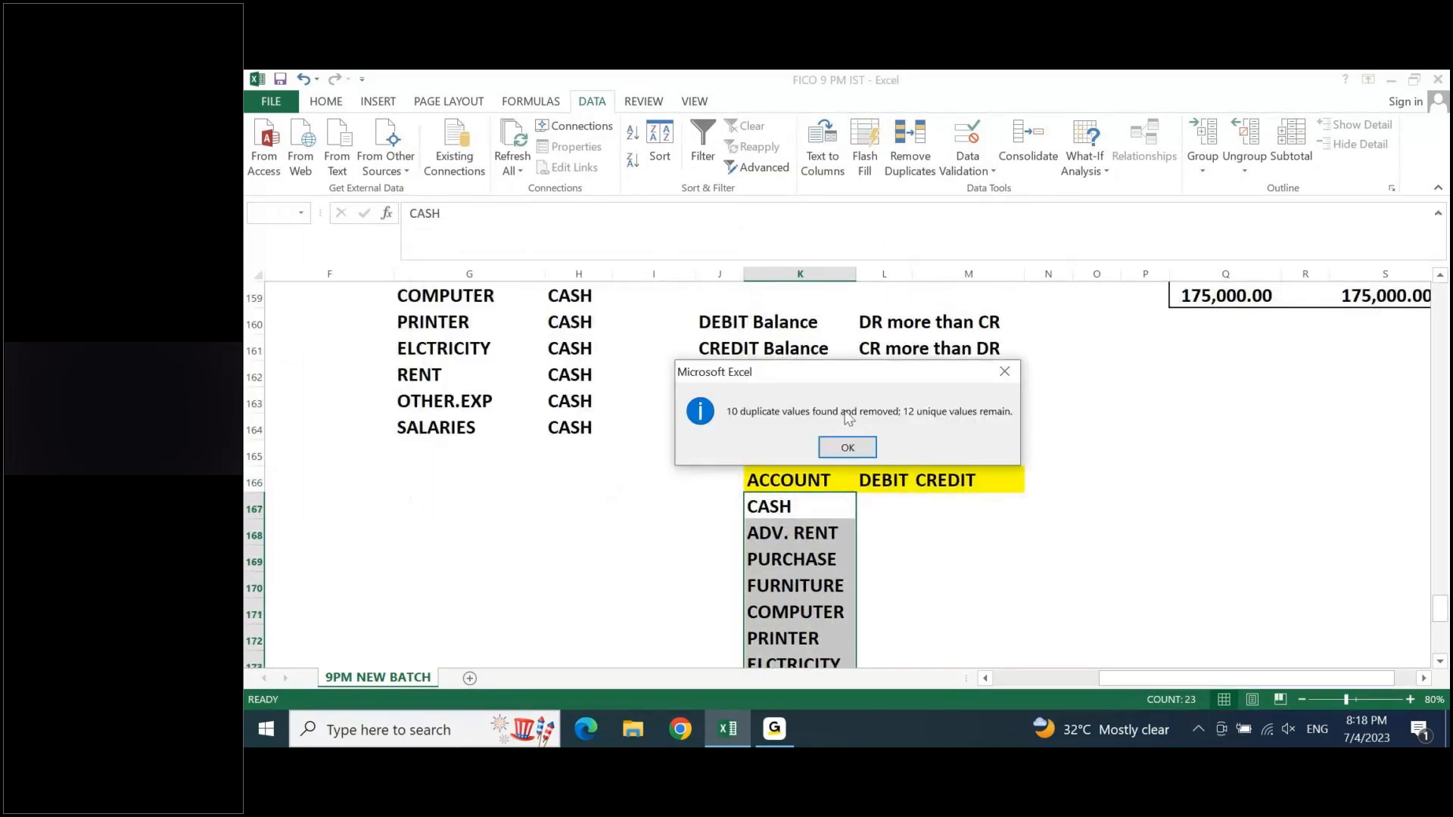
left_click(840, 446)
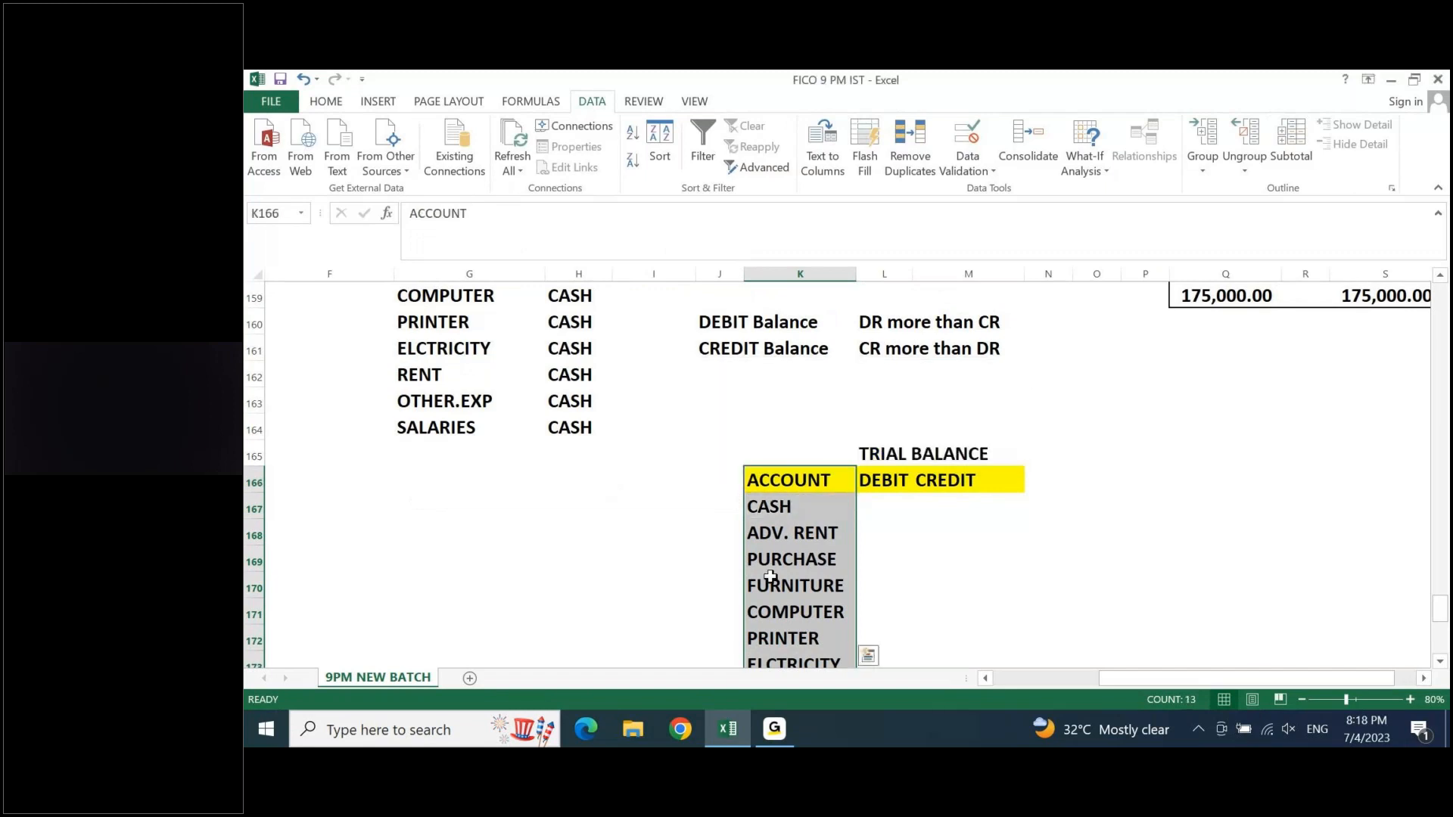
- Review the remaining account names in the trial balance's ACCOUNT column from CASH to SALES
key("ctrl+Down")
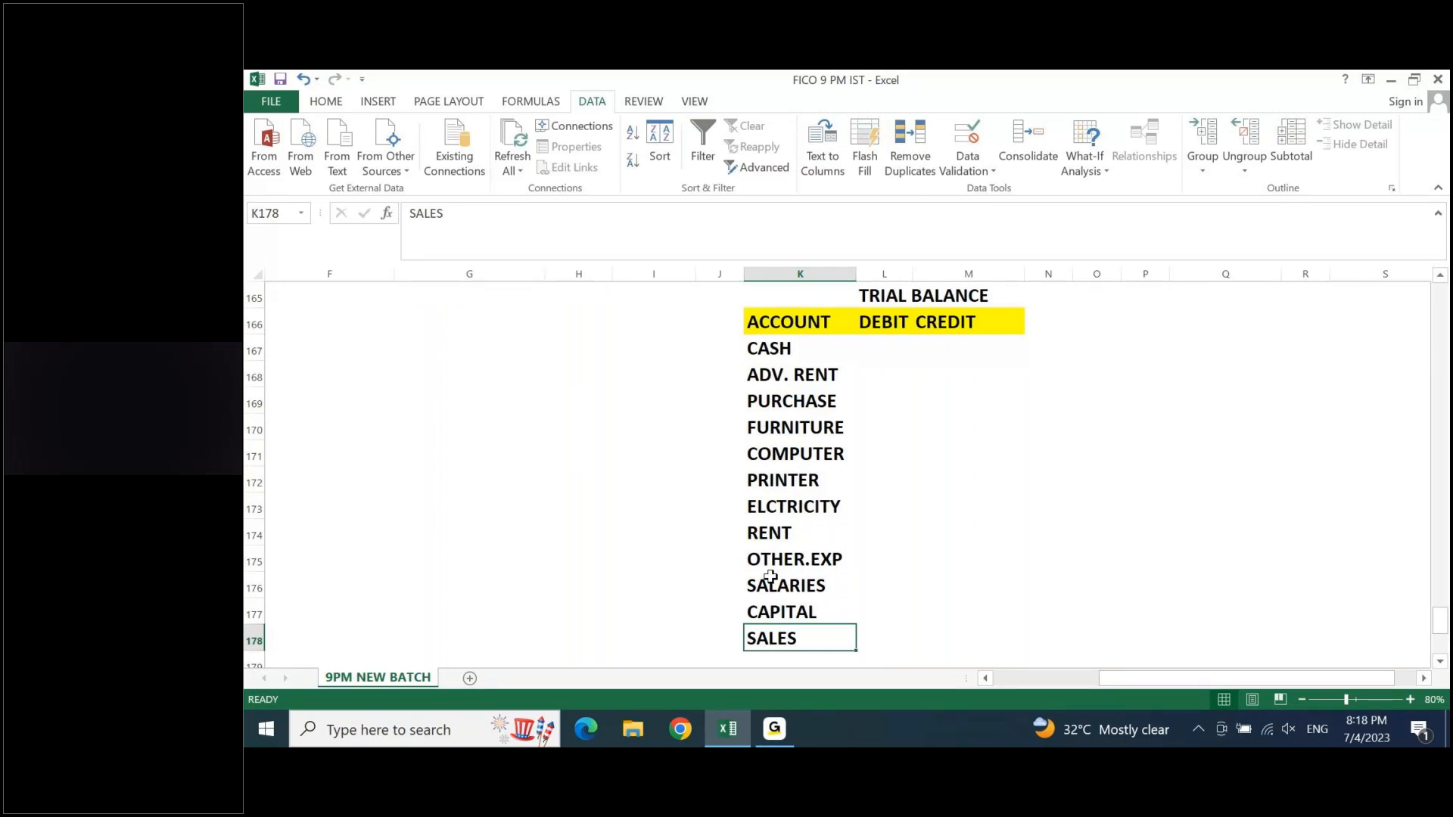
key("Up")
key("Up")
key("Up")
key("Up")
key("Up")
key("Up")
key("Up")
key("Up")
key("Up")
key("Up")
key("Up")
key("Up")
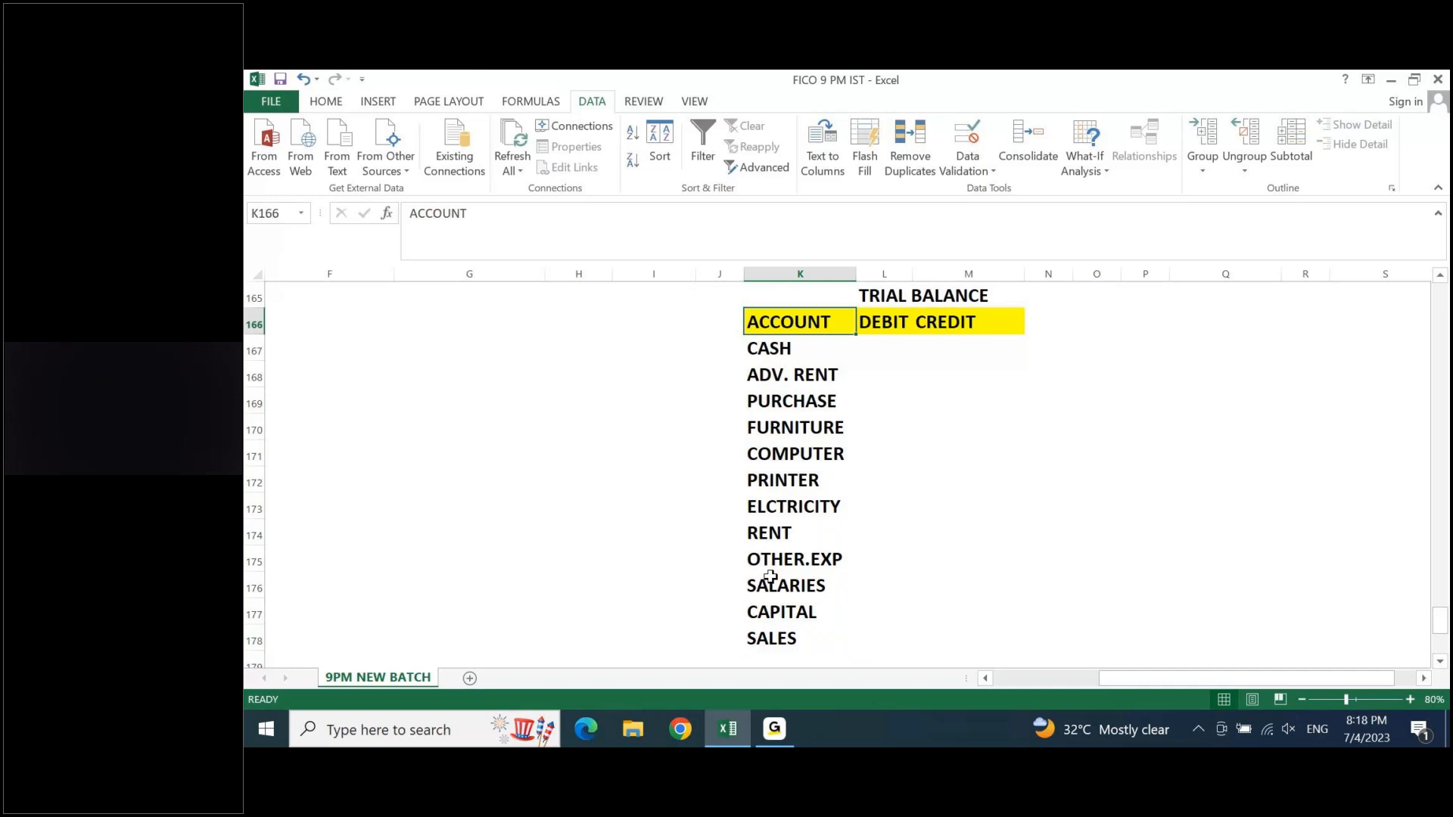
key("Down")
key("Up")
key("Up")
key("Up")
key("Up")
key("Up")
key("Up")
key("Up")
key("Up")
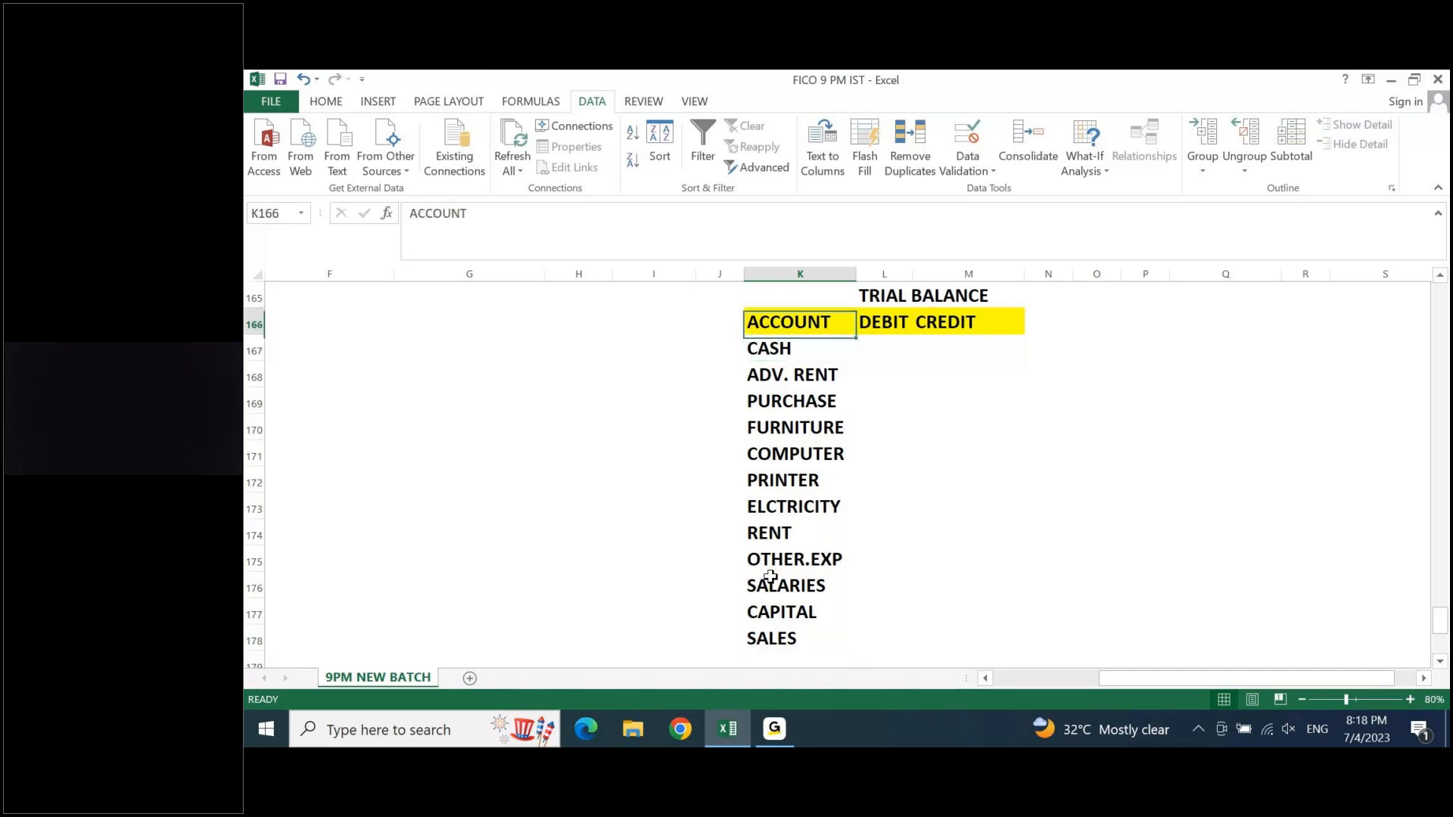
- Check the balancing figure in S157 of the CASH ACCOUNT ledger
key("Up")
key("Right")
key("Right")
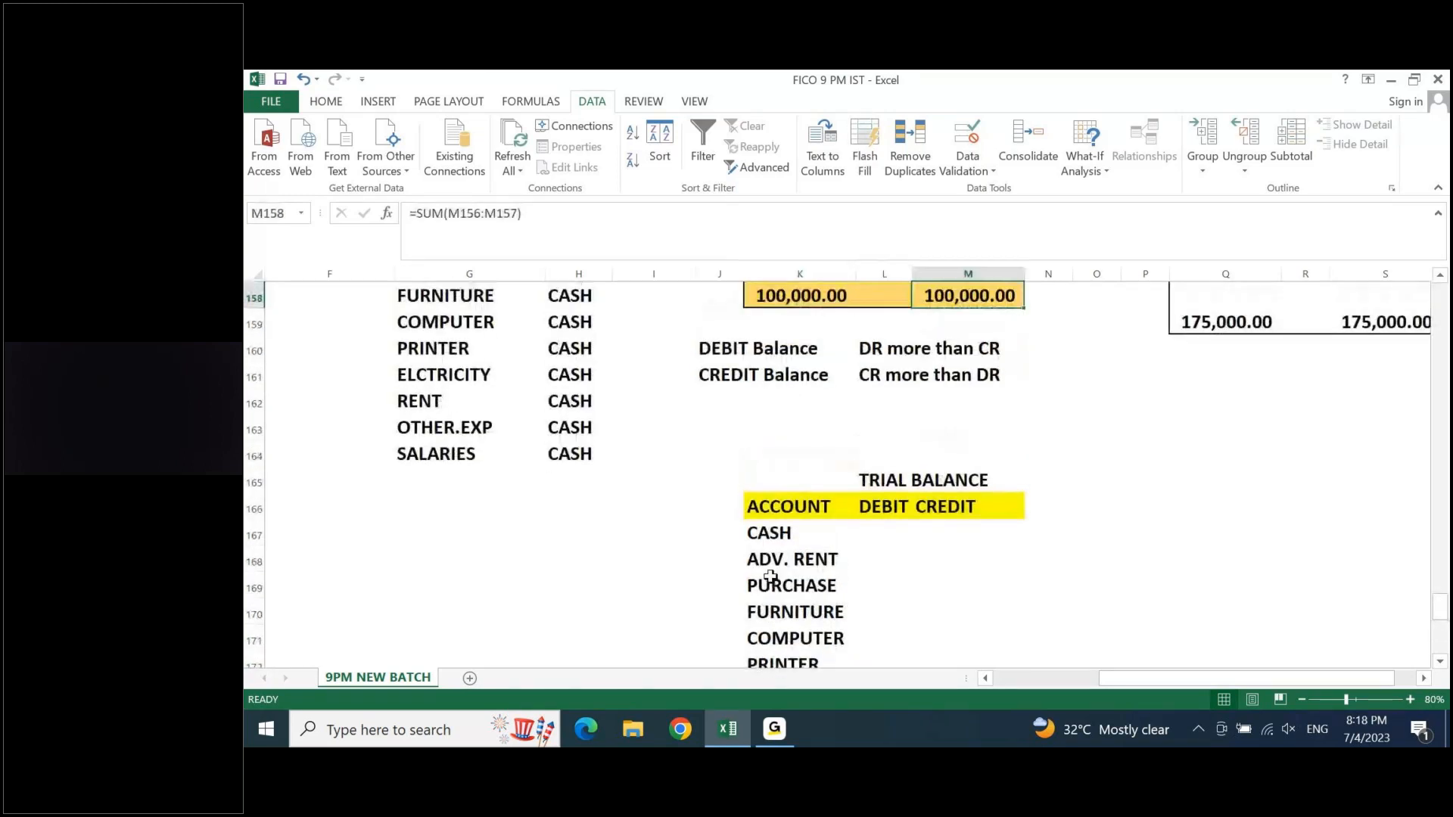
key("Right")
key("Right")
key("Right")
key("Right")
key("Right")
key("Right")
key("Right")
key("Up")
key("Up")
key("Up")
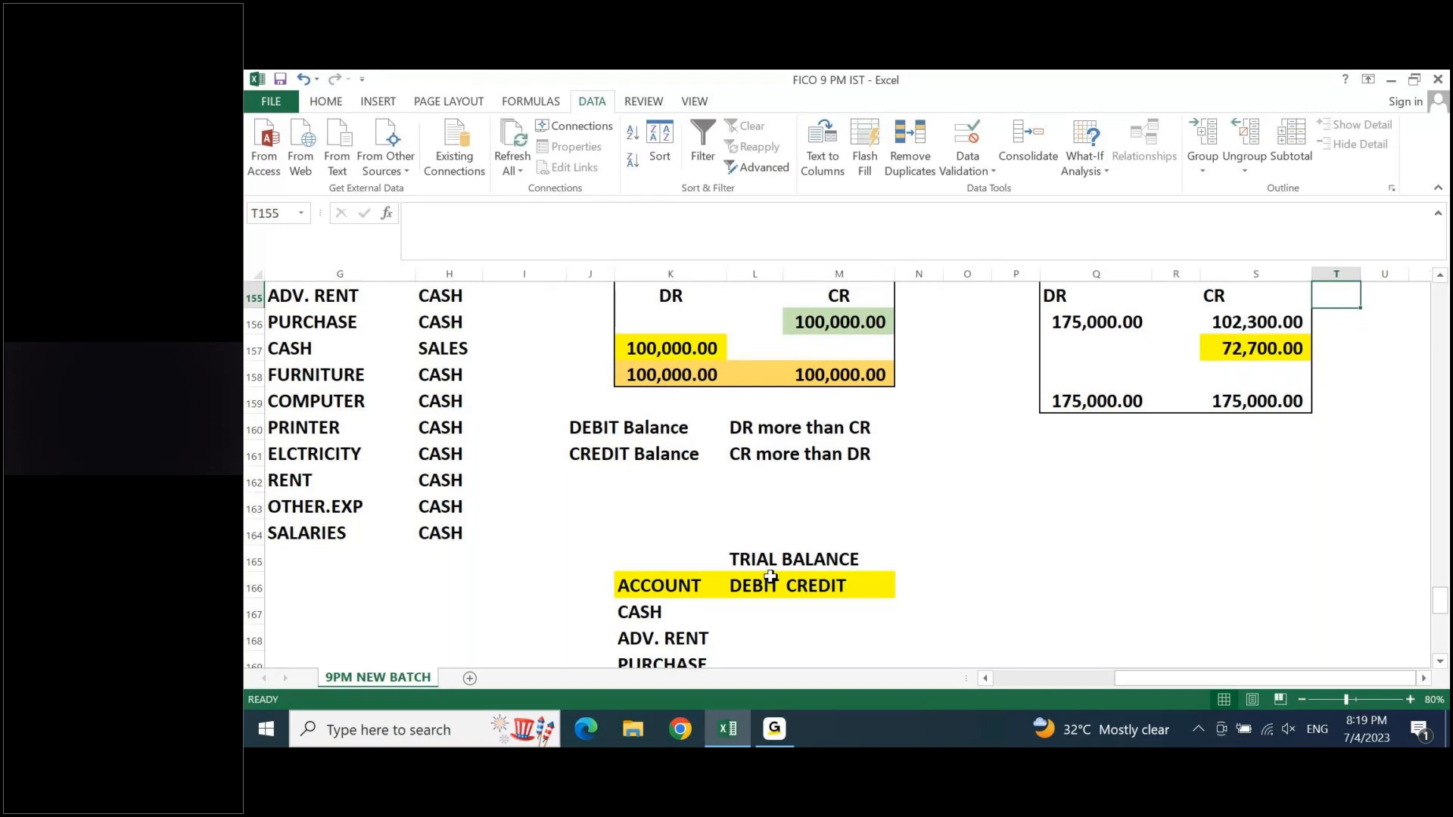
key("Up")
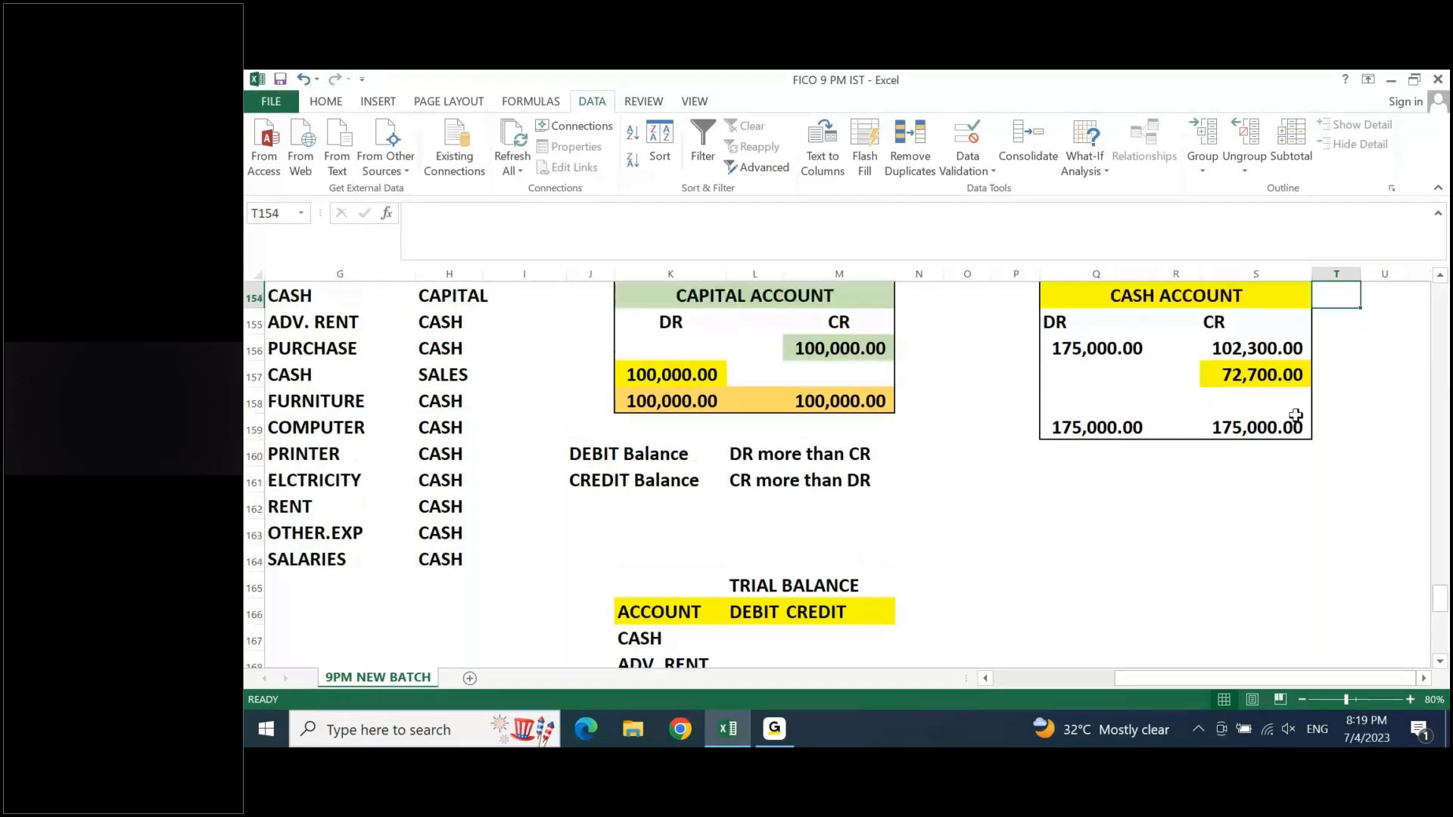
left_click(1270, 374)
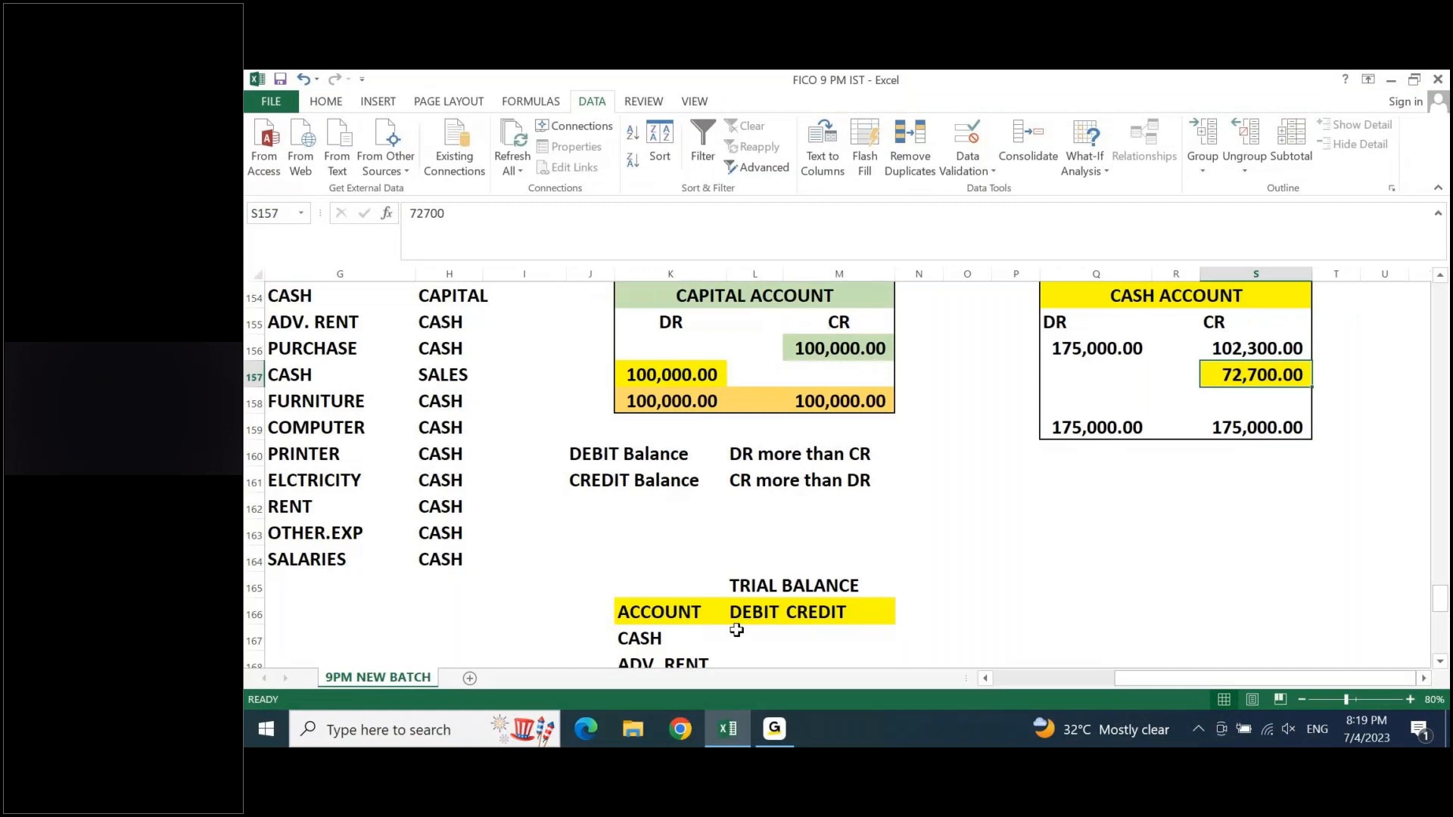
- Merge and center the TRIAL BALANCE title across K165:M165 above the headings
left_click(918, 632)
scroll(917, 629, "down", 2)
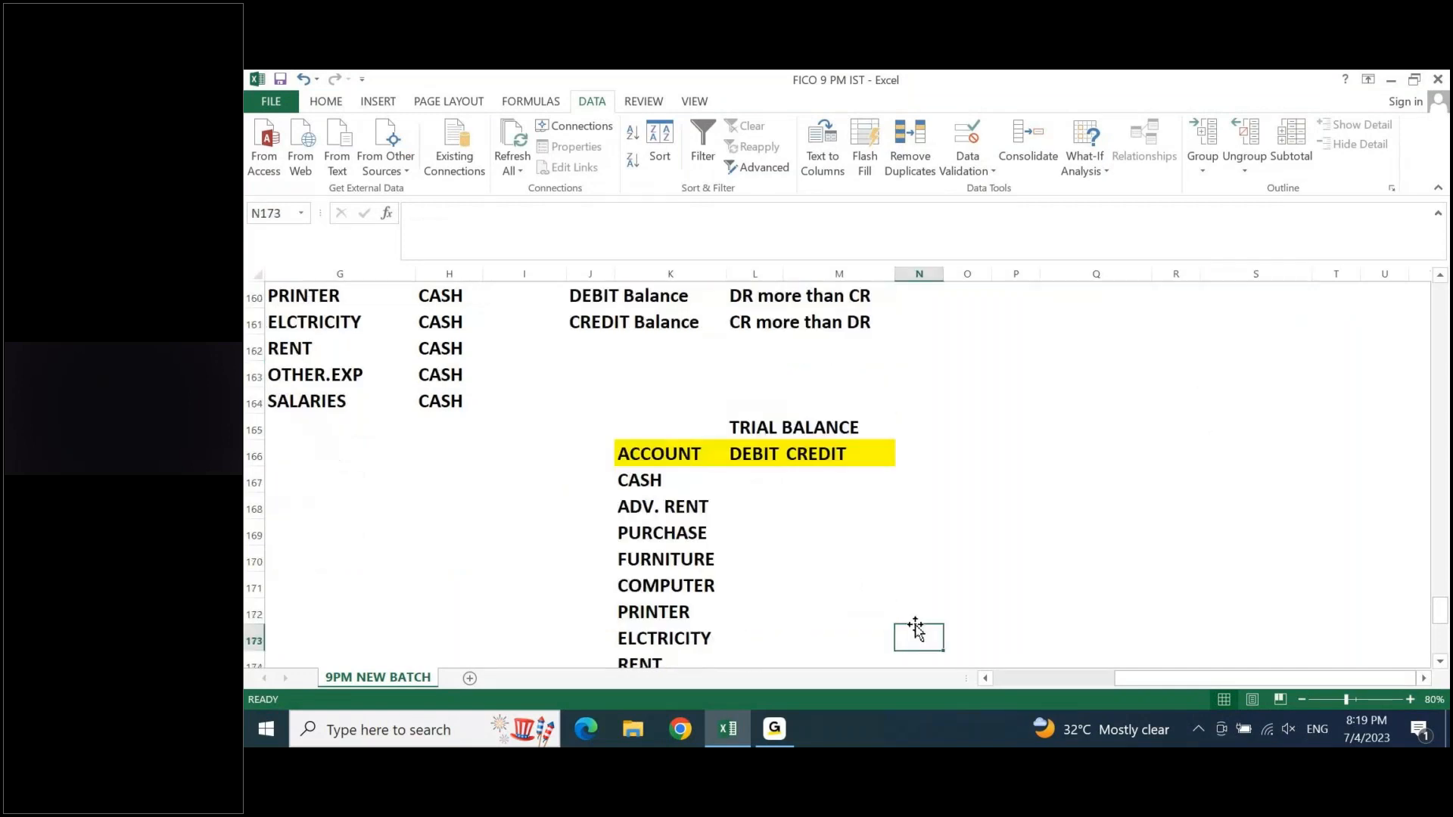
key("Left")
key("Left")
key("ctrl+Up")
key("ctrl+Up")
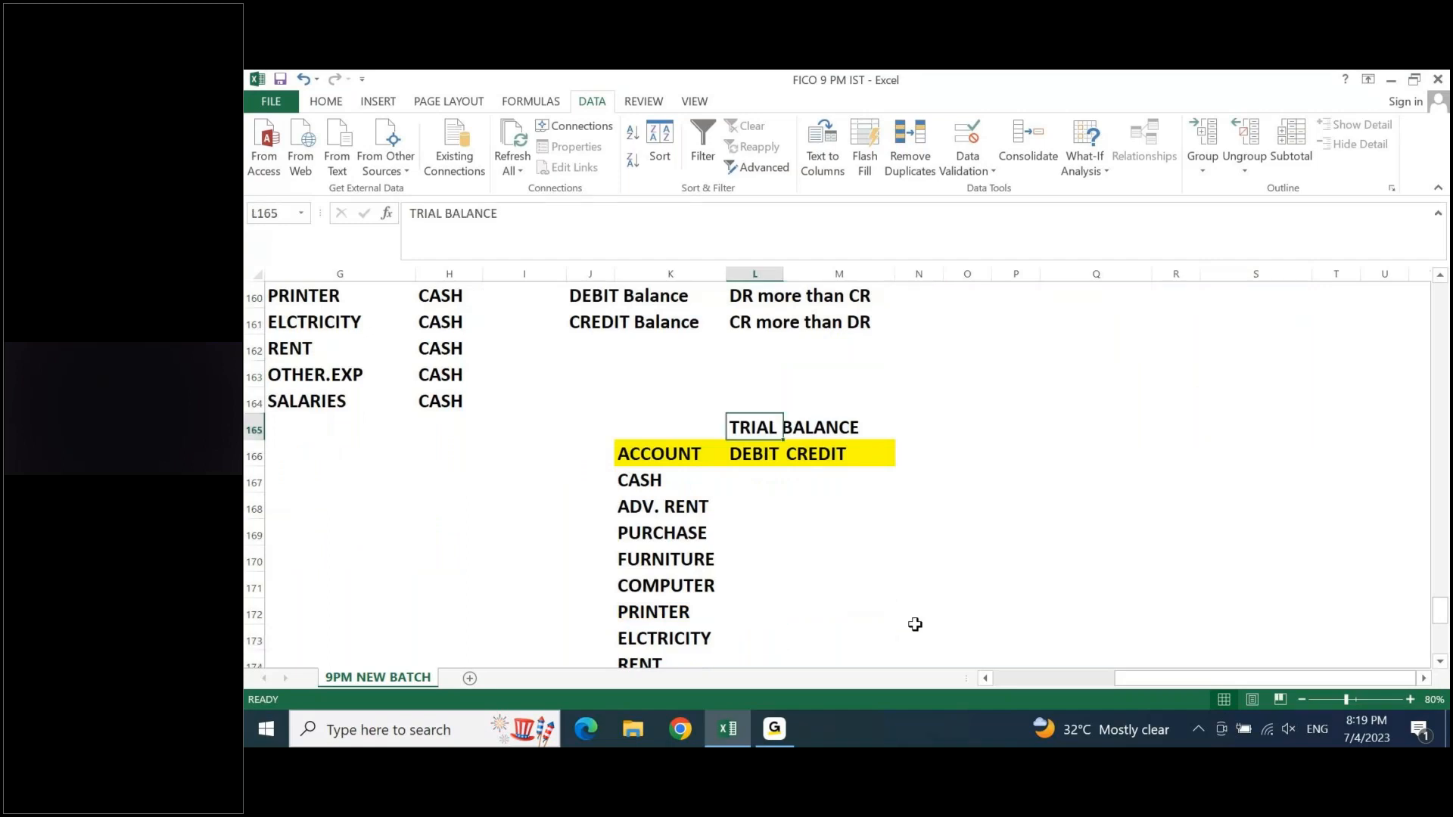
key("Left")
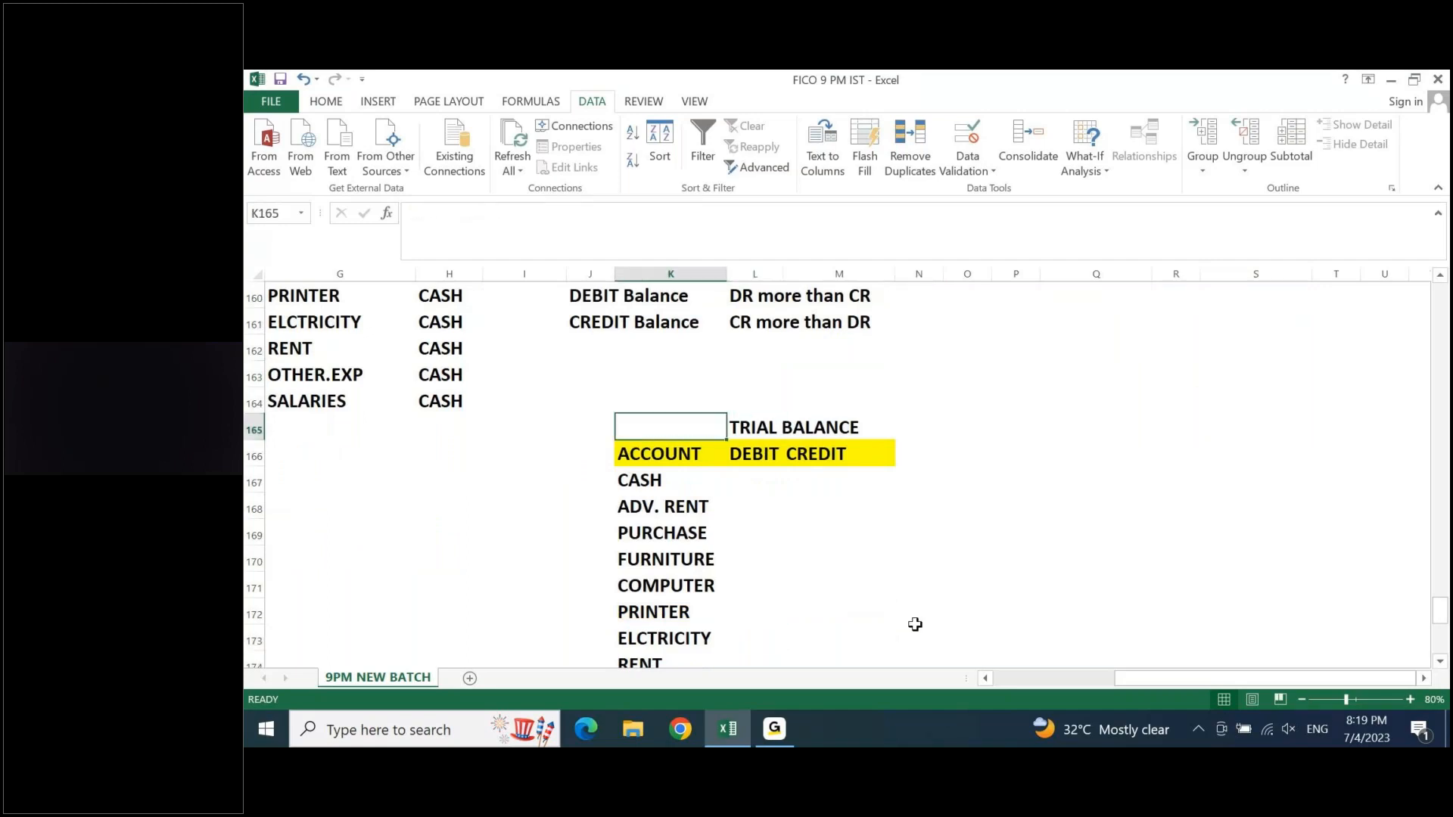
key("shift+Right")
key("shift+Right")
left_click(326, 100)
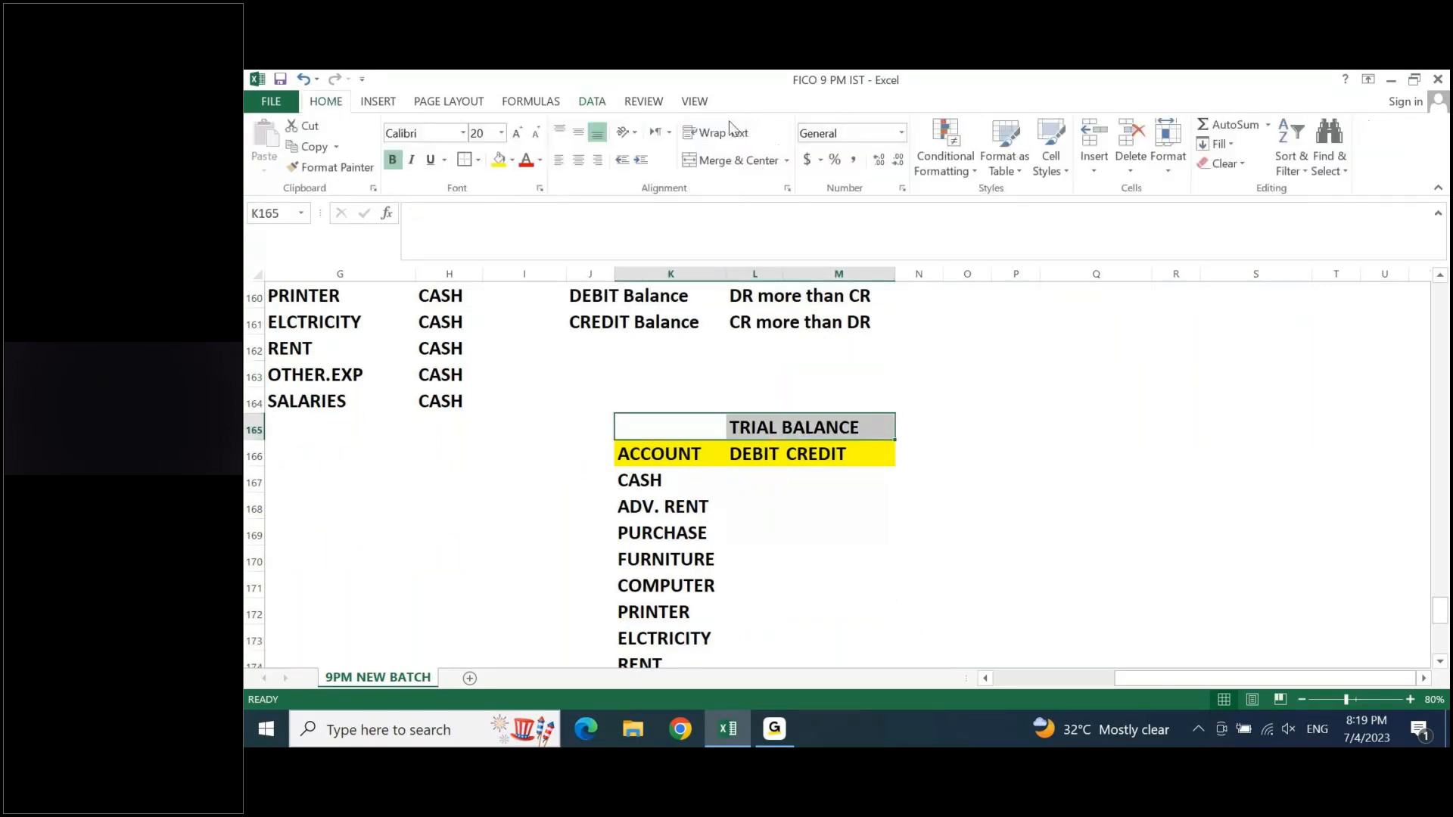
left_click(719, 163)
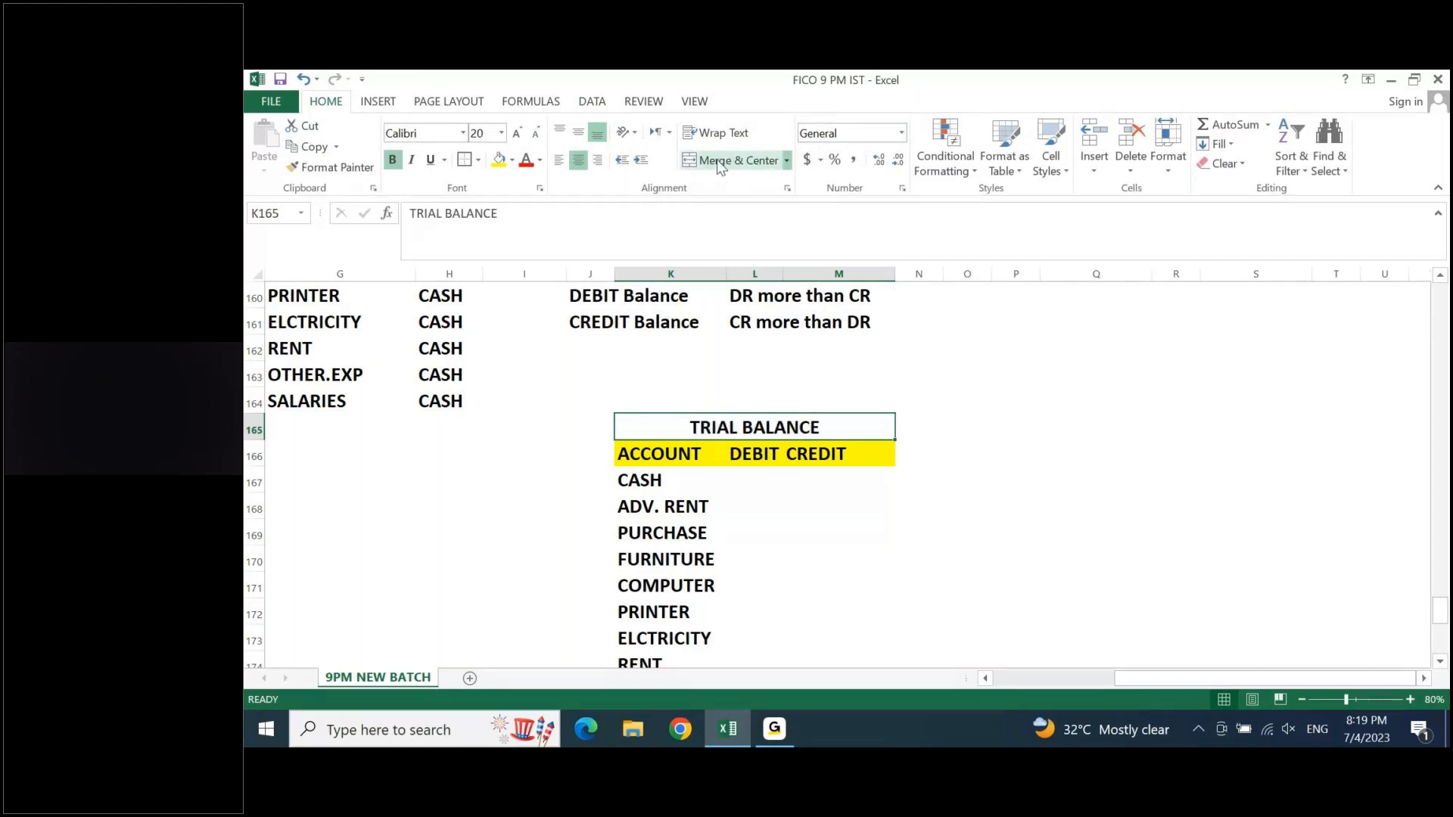
- Enter 72700 as the CASH account's debit balance in L167 of the trial balance
key("Down")
key("Down")
key("Right")
type("72")
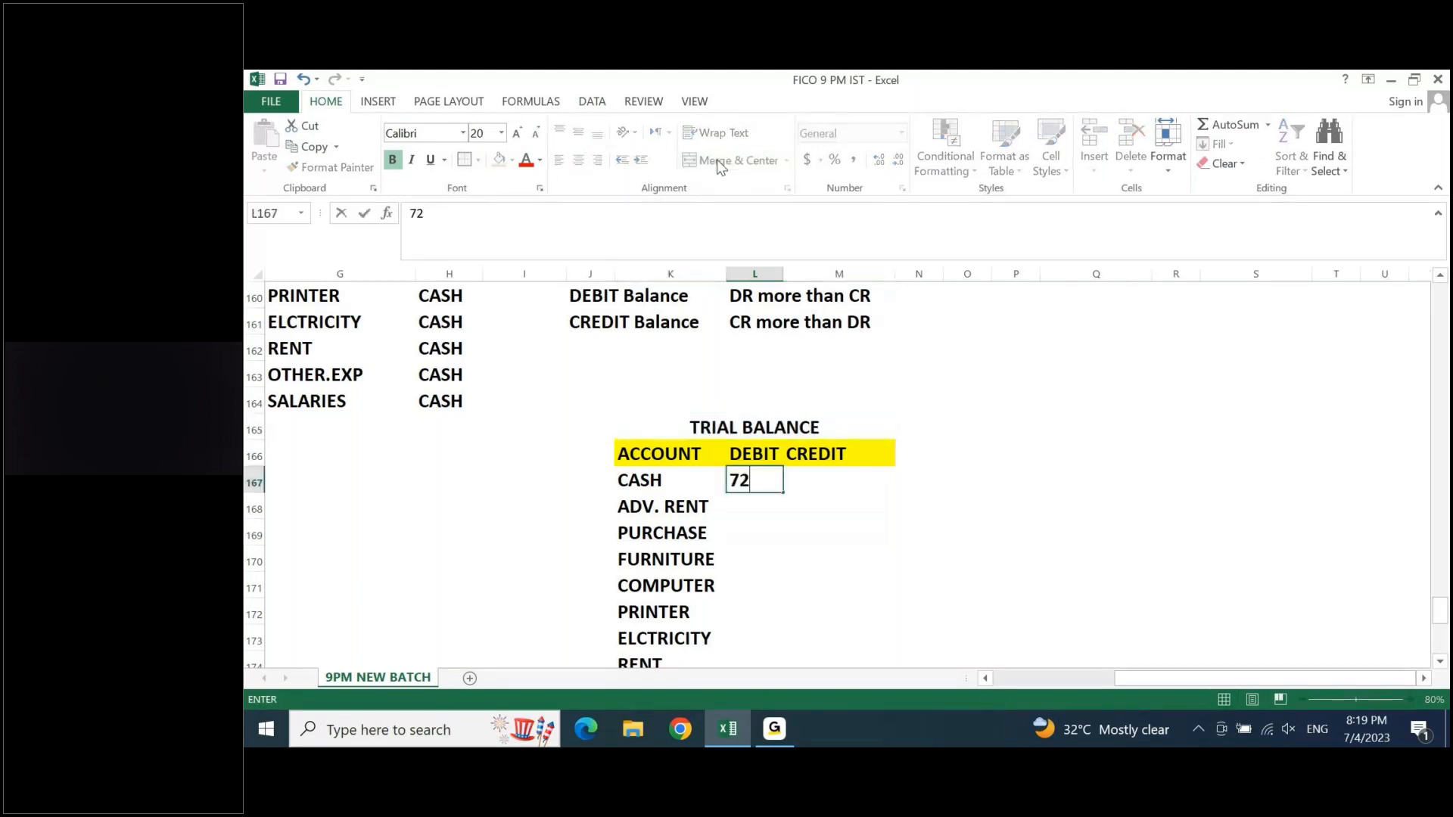
type("700")
key("Return")
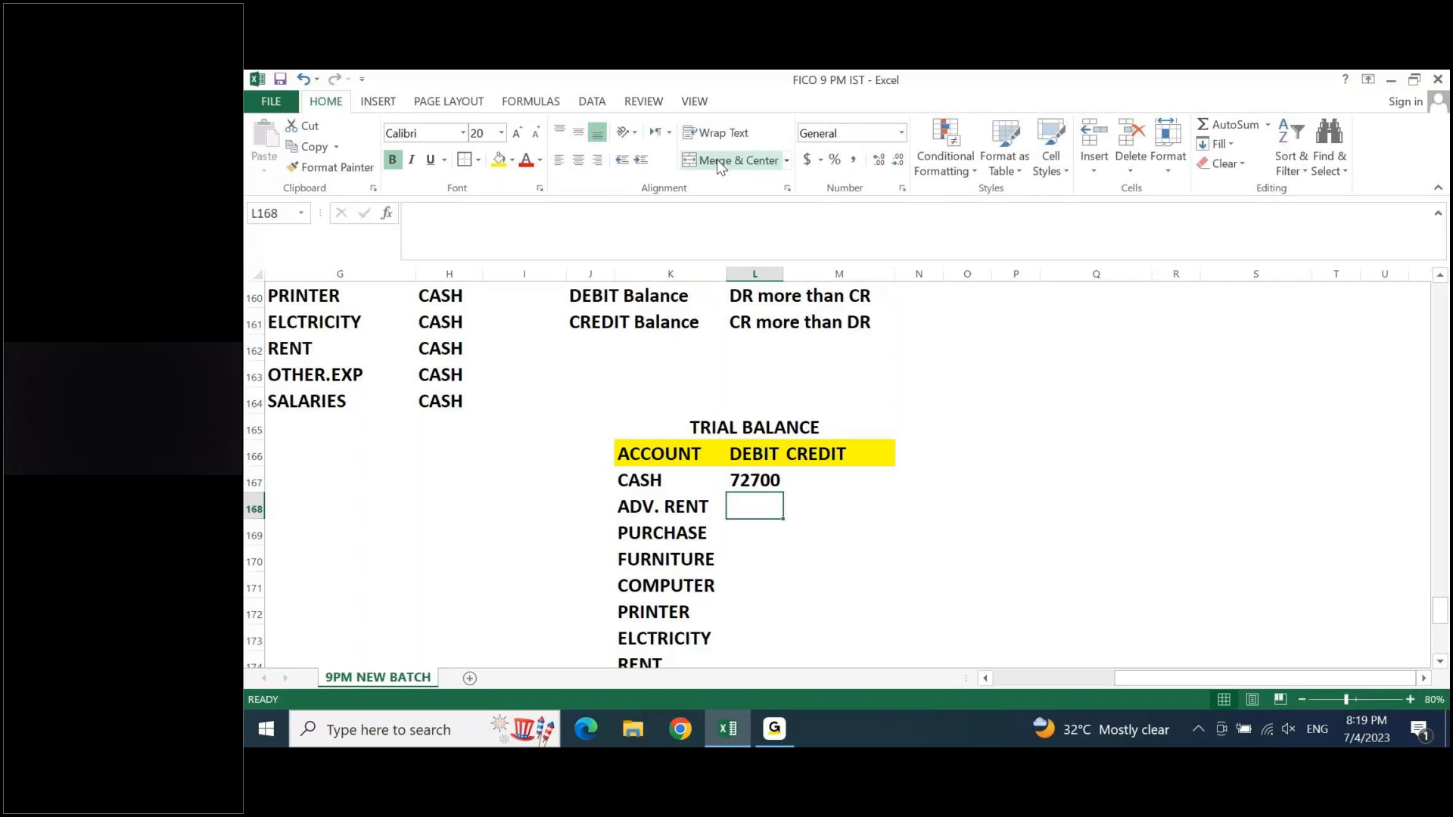
key("Up")
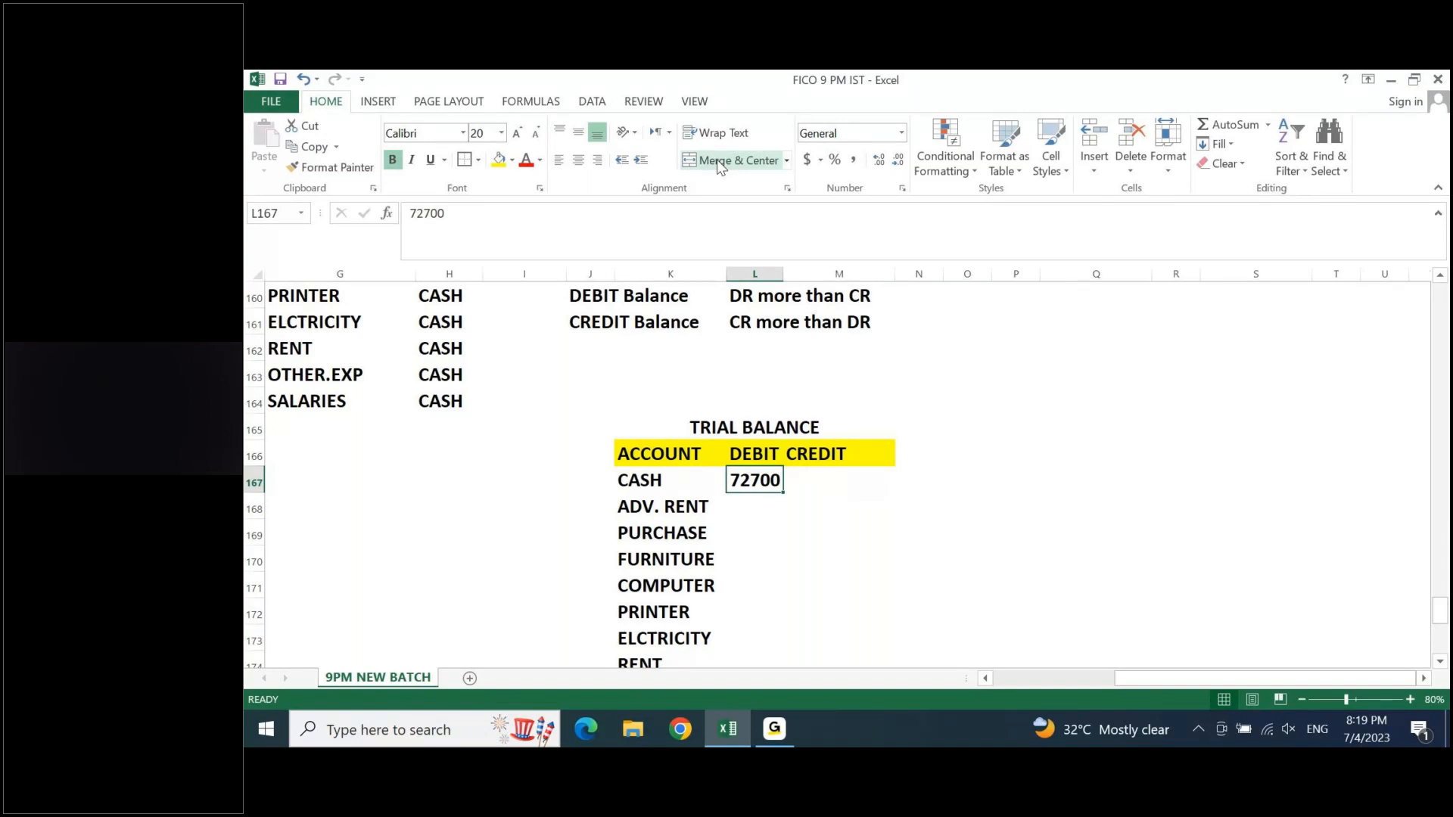
- Examine the advance rent transaction in row 155, from its amount in E155 to its debit account in G155
key("Up")
key("Up")
key("Up")
key("Up")
key("Up")
key("Up")
key("Up")
key("Up")
key("Up")
key("Up")
key("Up")
key("Up")
key("Up")
key("Left")
key("Left")
key("Left")
key("Left")
key("Left")
key("Left")
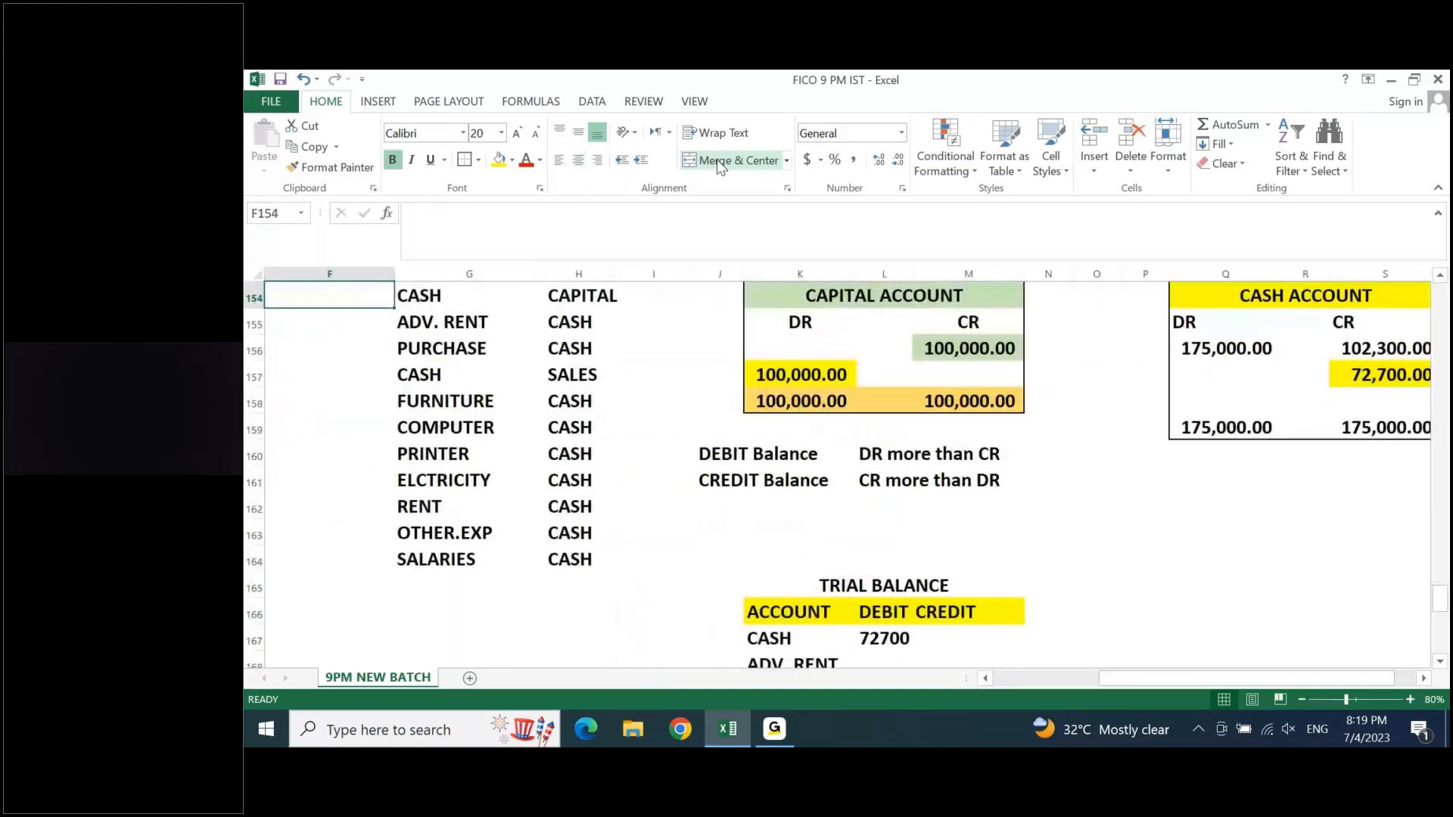
key("Up")
key("Down")
key("Down")
key("Right")
key("Left")
key("Left")
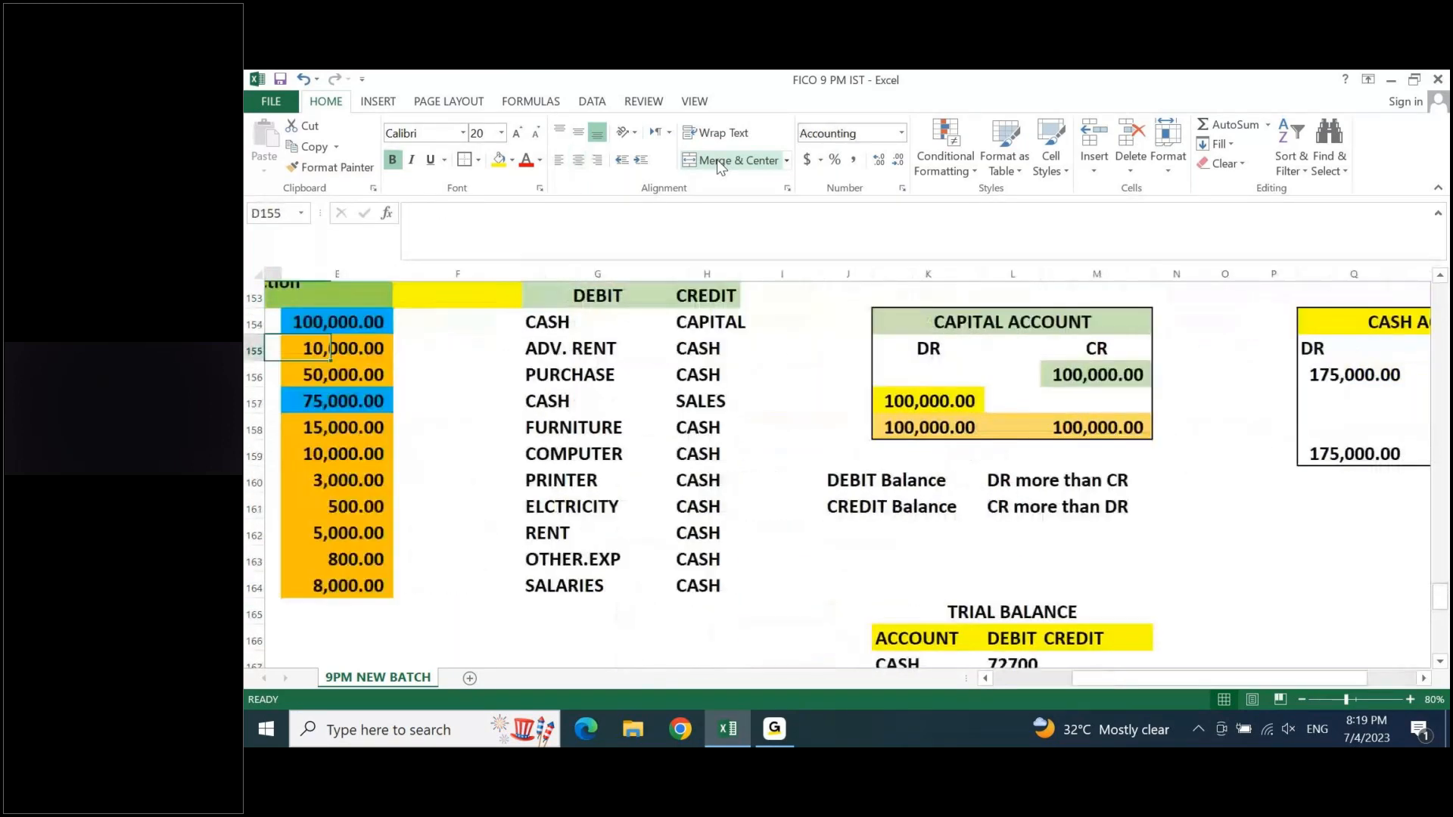
key("shift+Right")
key("shift+Right")
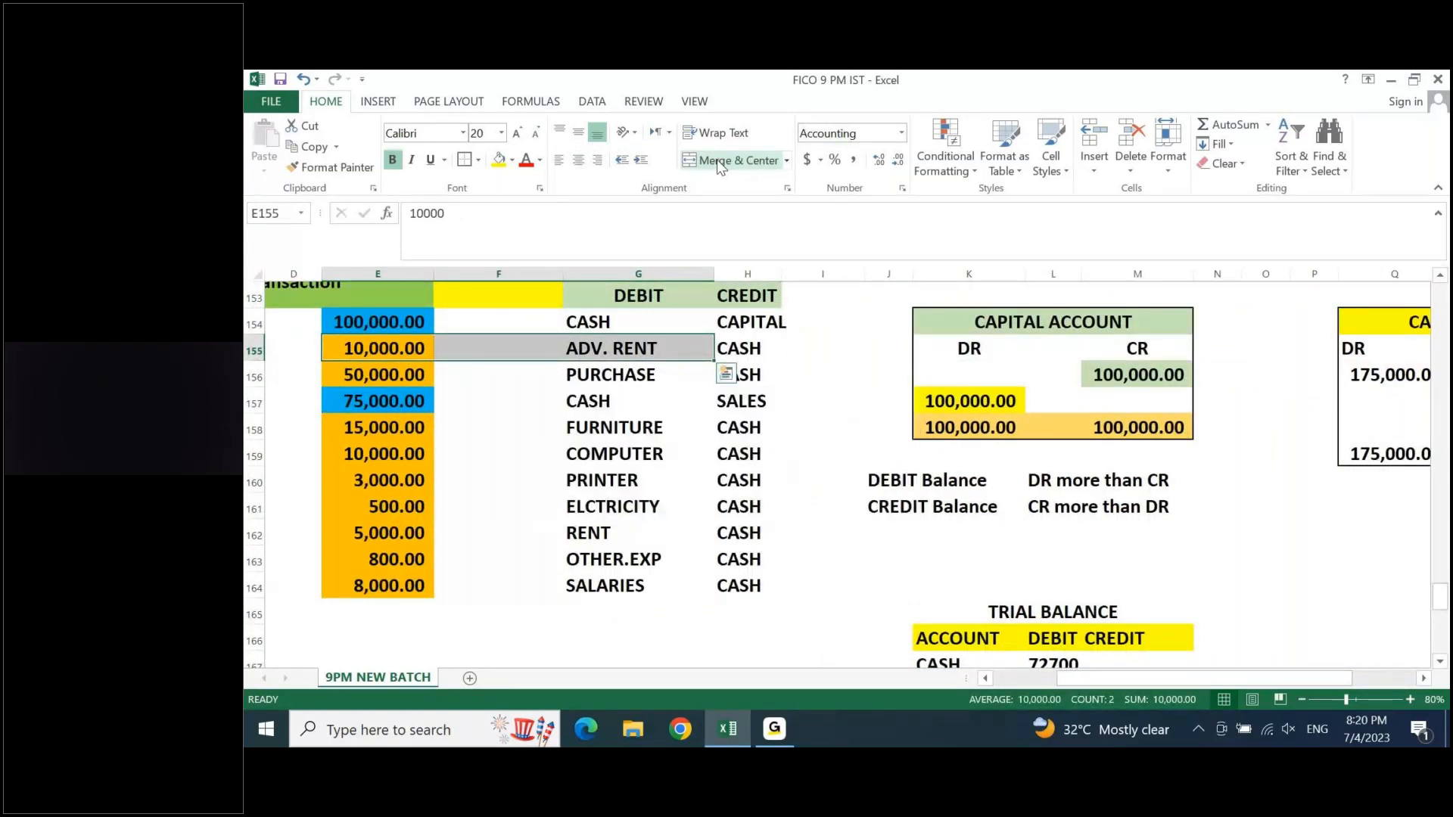
key("Down")
key("Up")
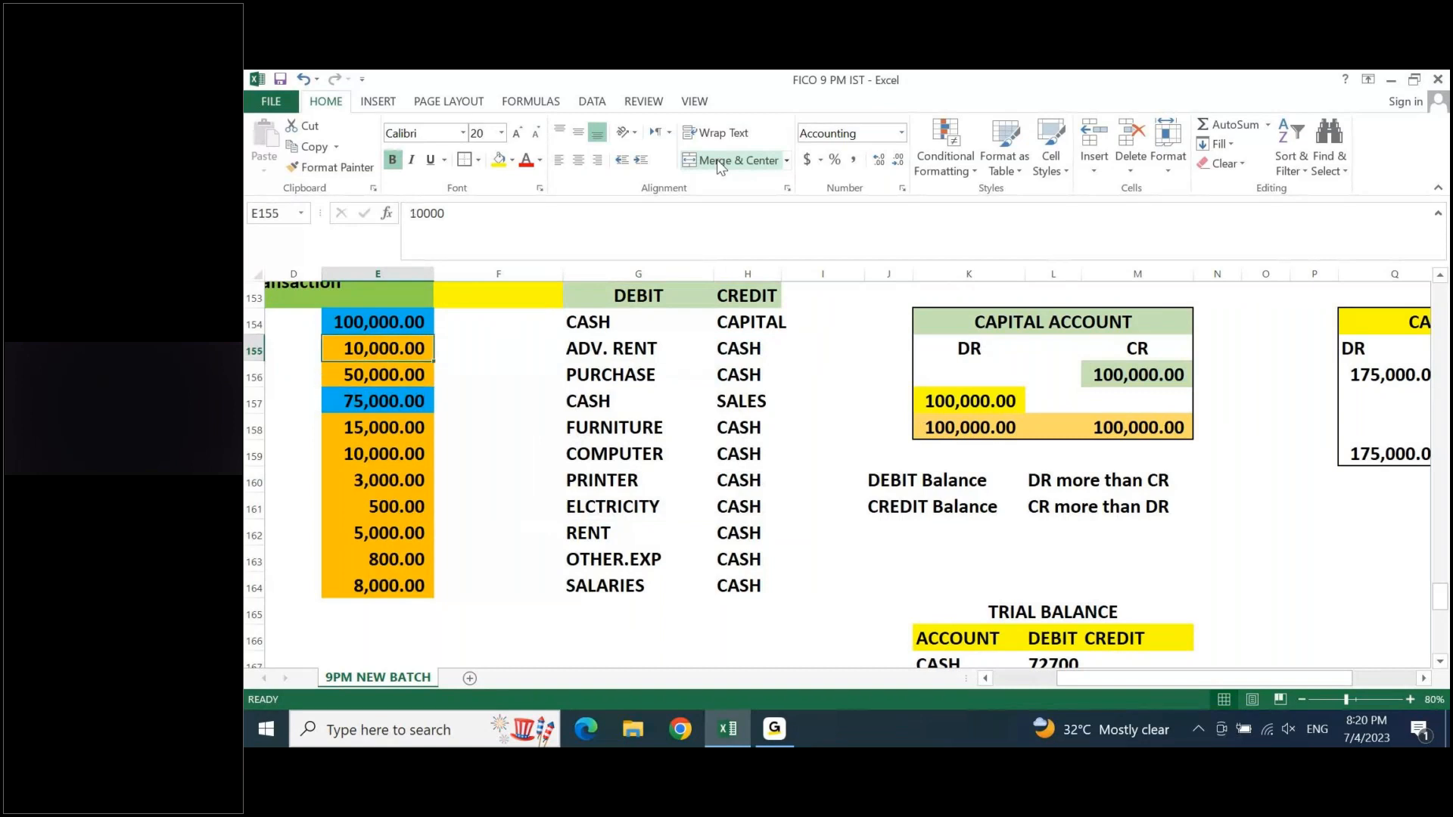
- Copy the 10,000.00 advance rent amount from E155 into the ADV. RENT debit cell L168
key("Right")
key("Left")
key("ctrl+c")
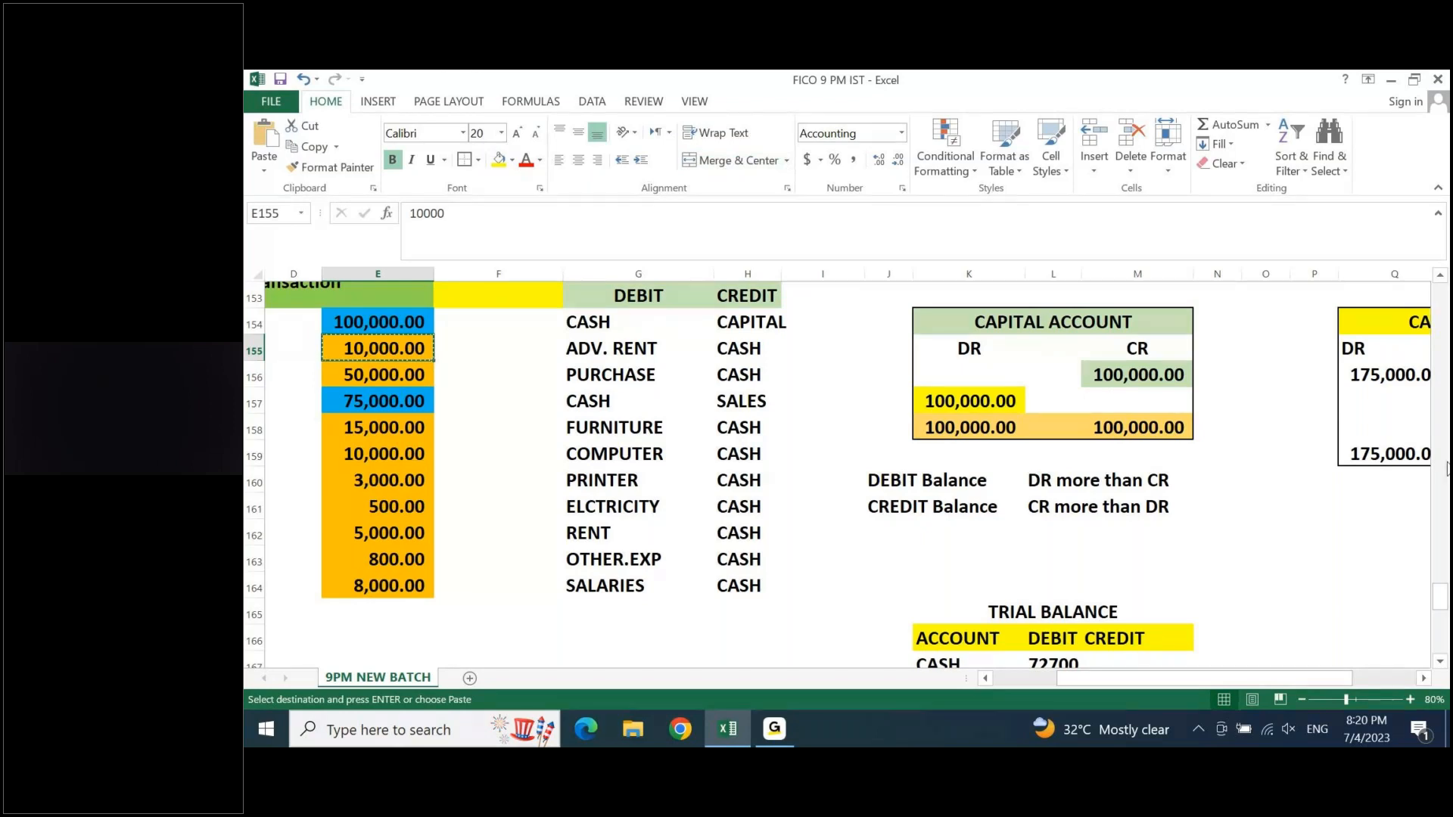
left_click(1301, 699)
left_click(1301, 699)
left_click(1302, 699)
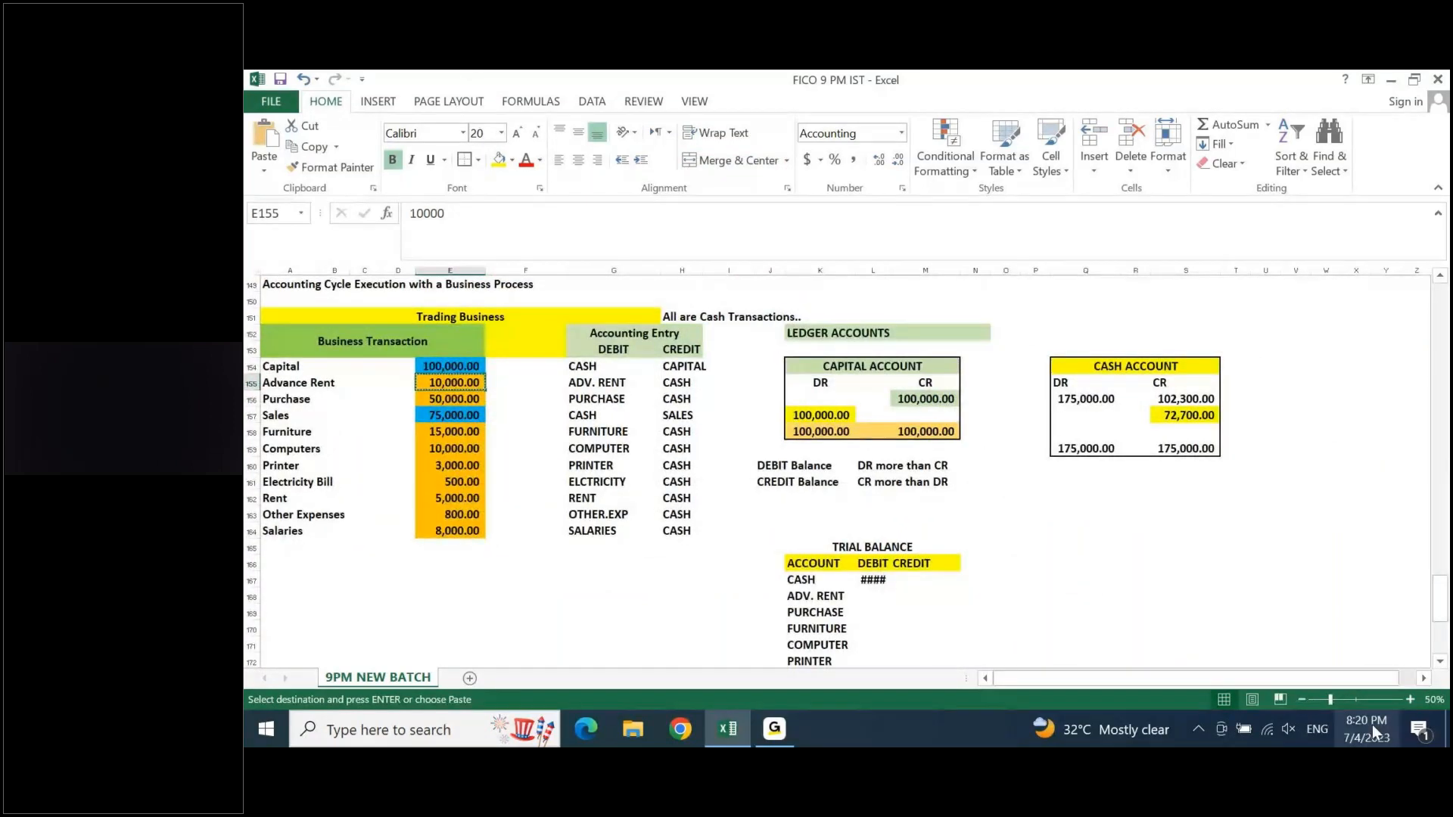
left_click(1440, 662)
left_click(1439, 661)
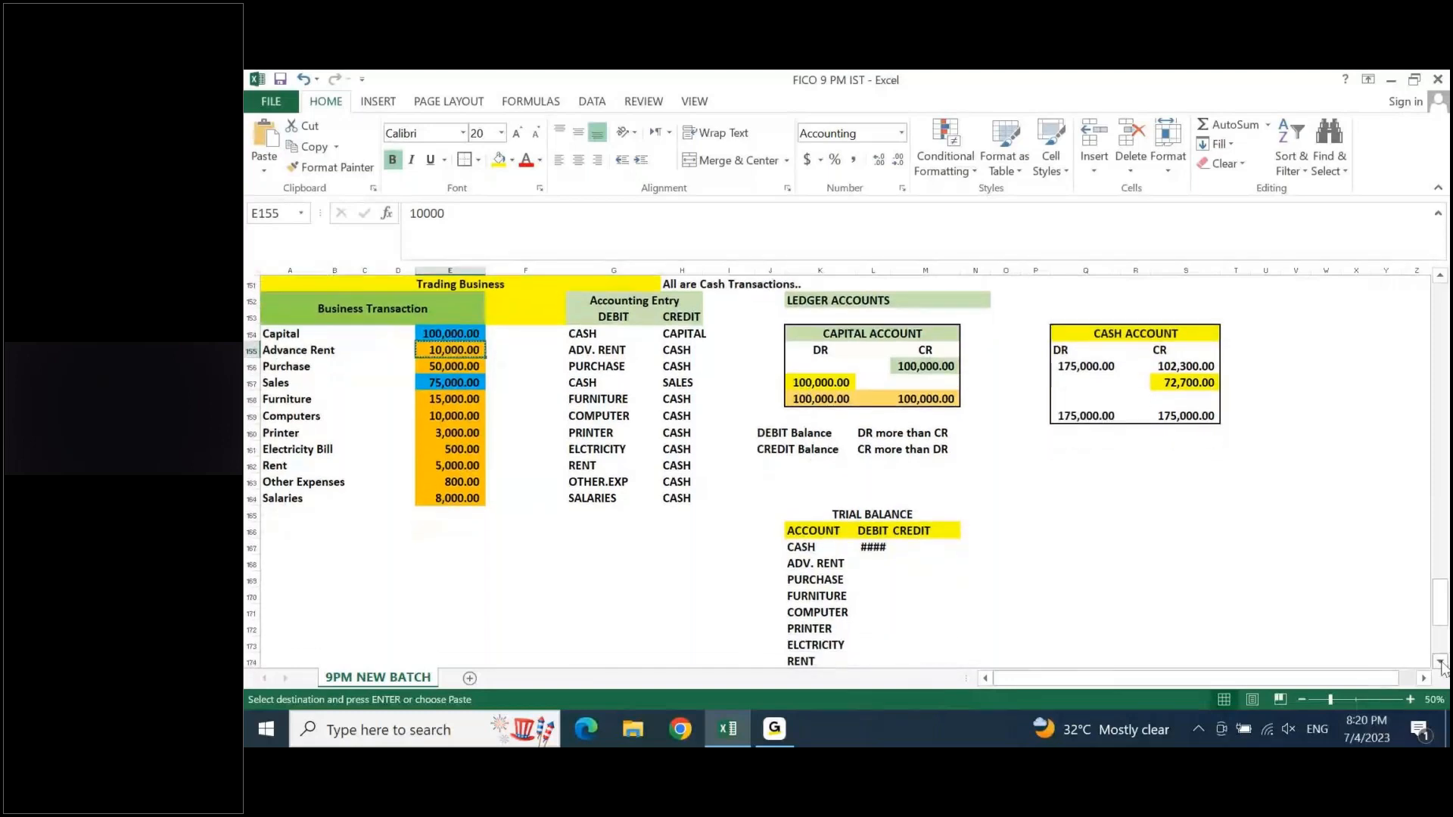
scroll(1440, 661, "down", 1)
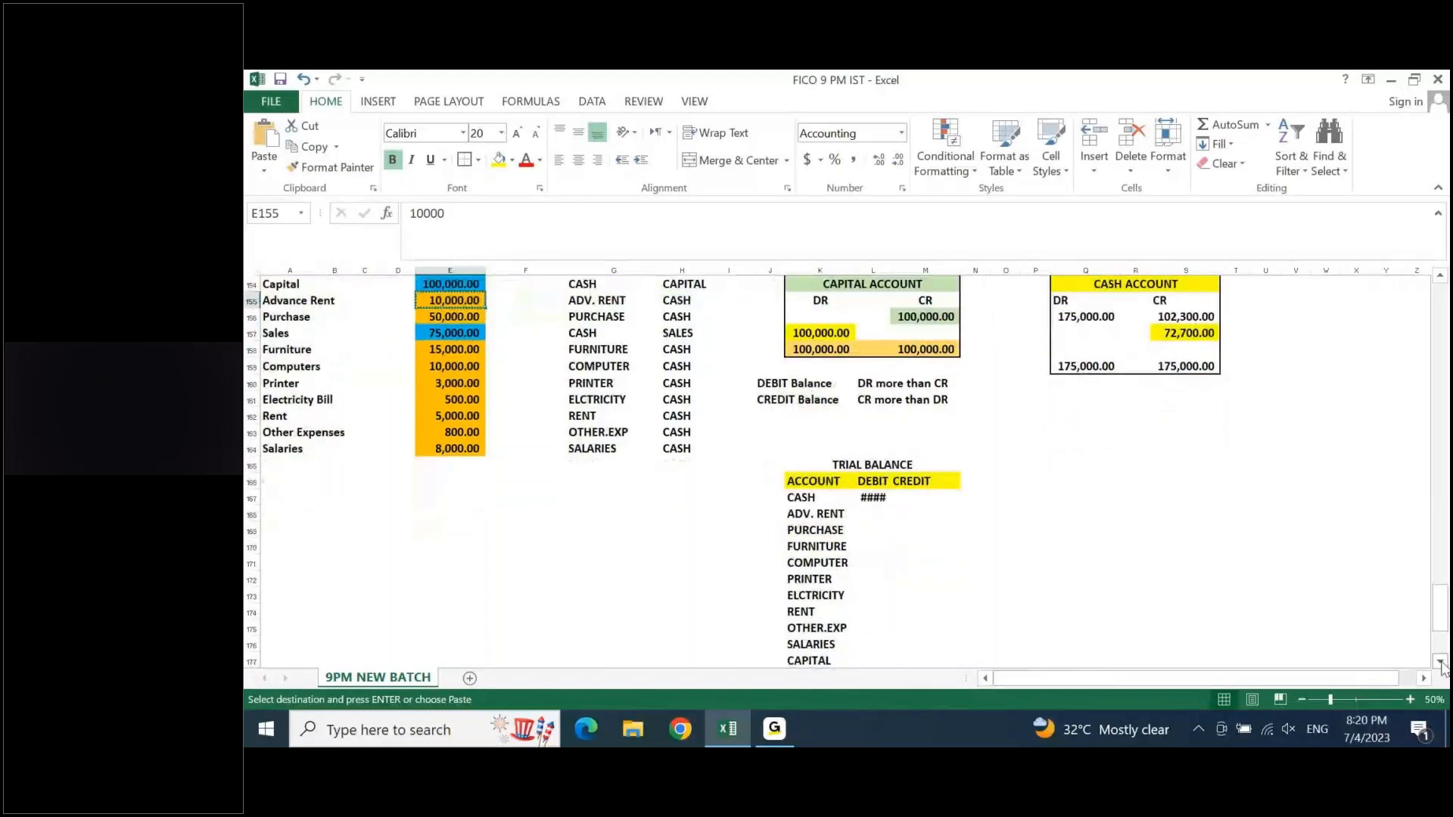
left_click(871, 513)
key("ctrl+v")
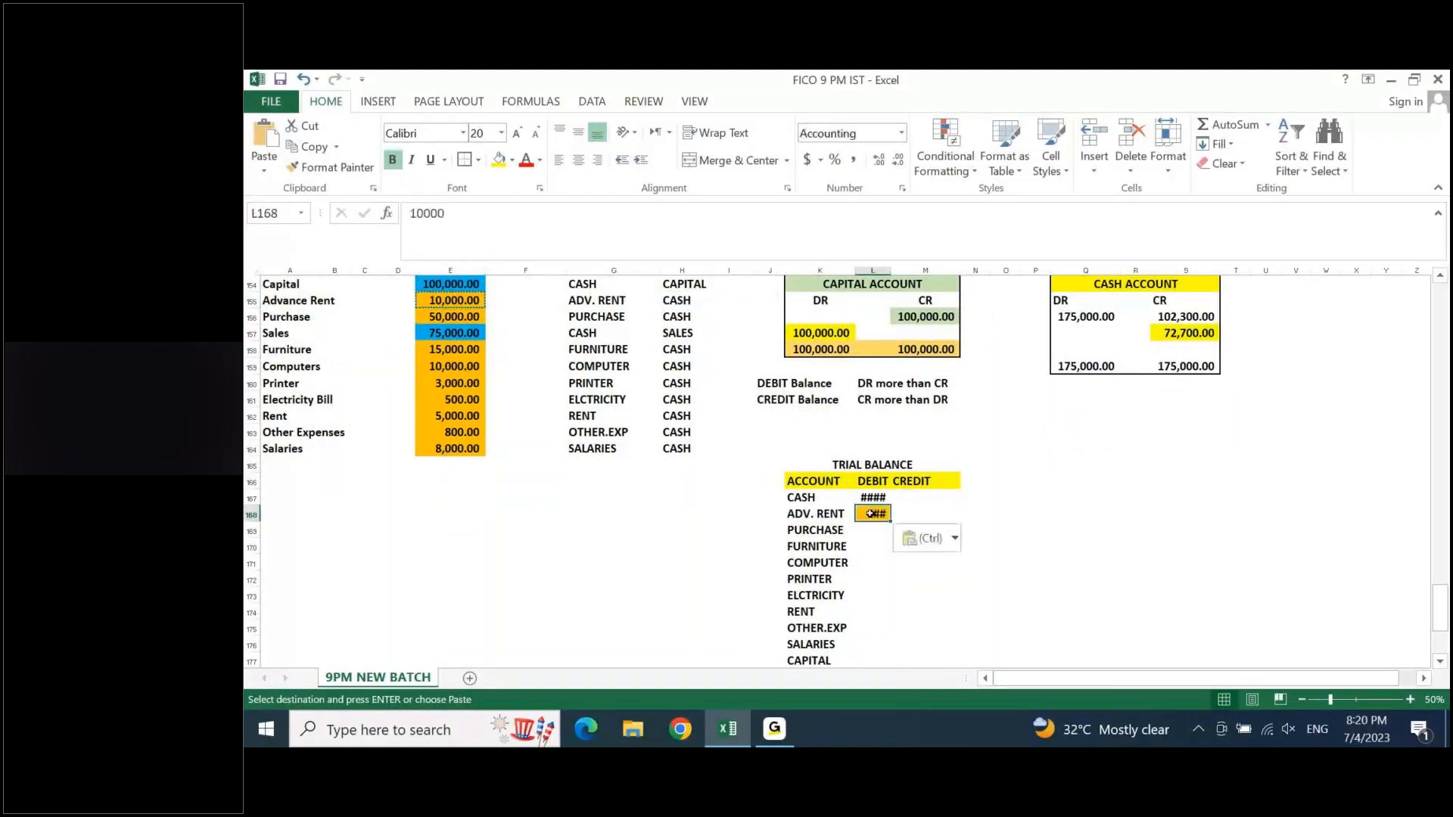
- Autofit column L so the trial balance's DEBIT amounts are fully readable
key("alt+o")
key("c")
key("a")
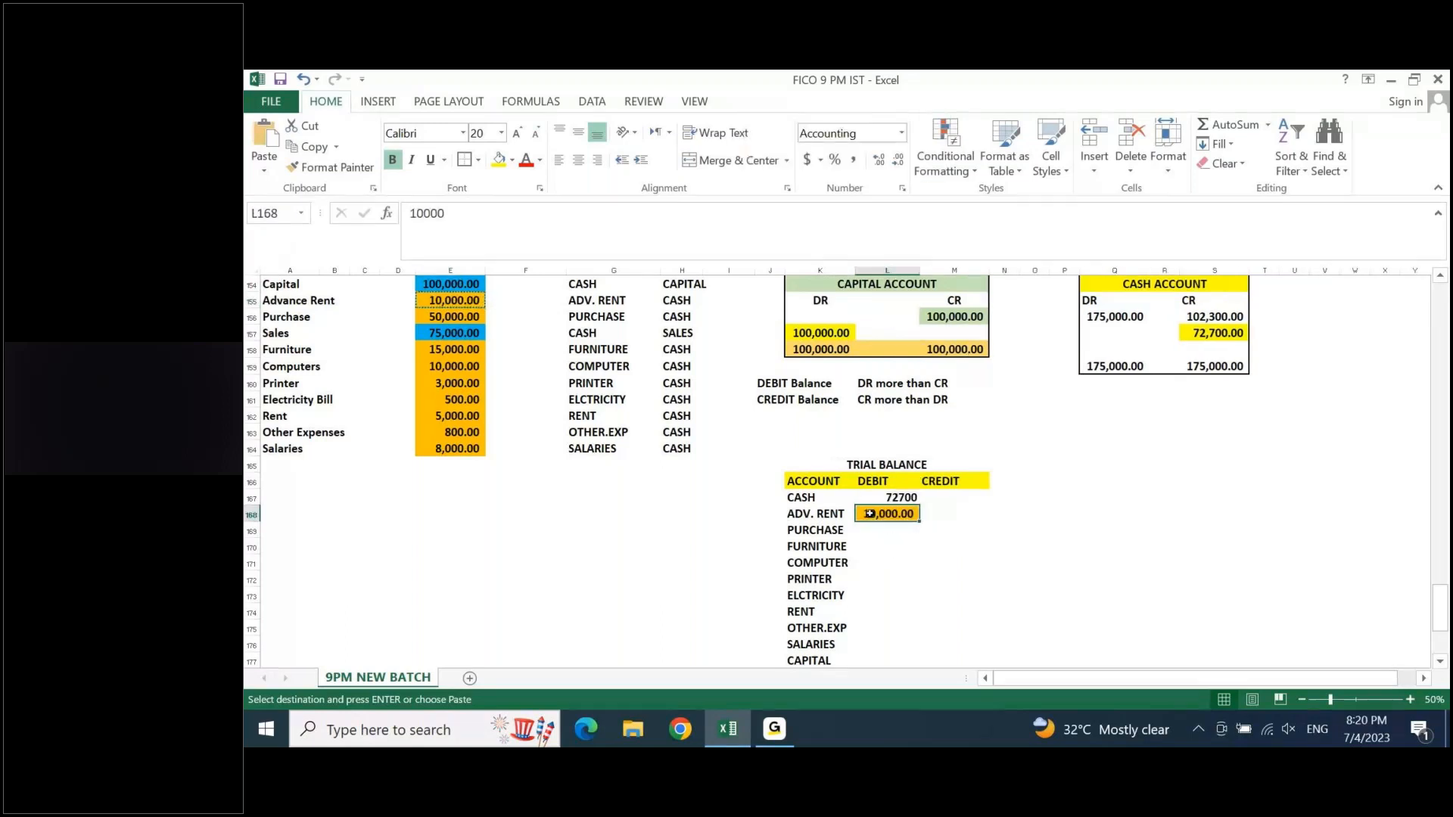
- Copy the 50,000.00 purchase amount from E156 into the PURCHASE debit cell L169
left_click(811, 532)
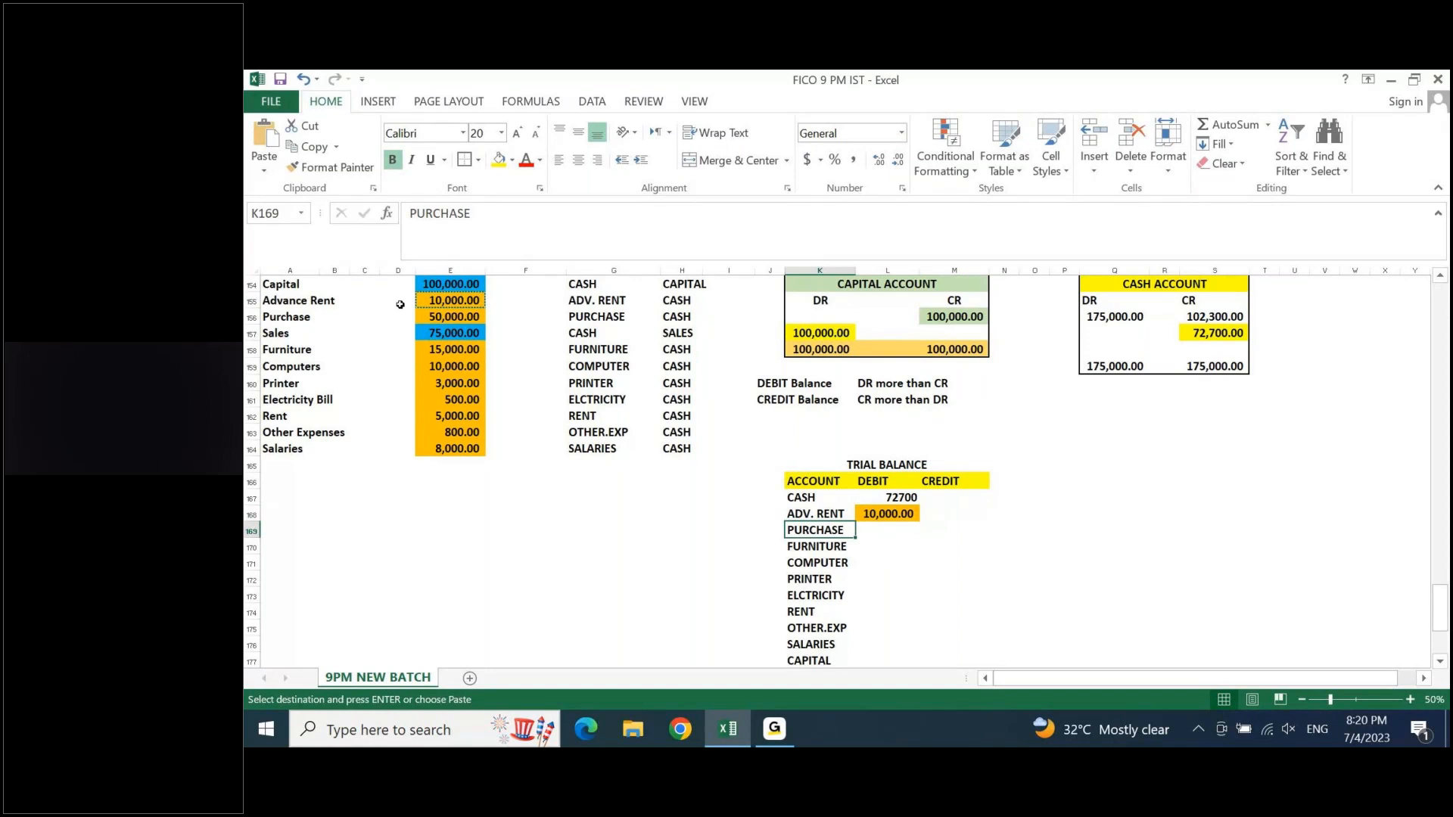
left_click(438, 318)
key("ctrl+c")
left_click(894, 529)
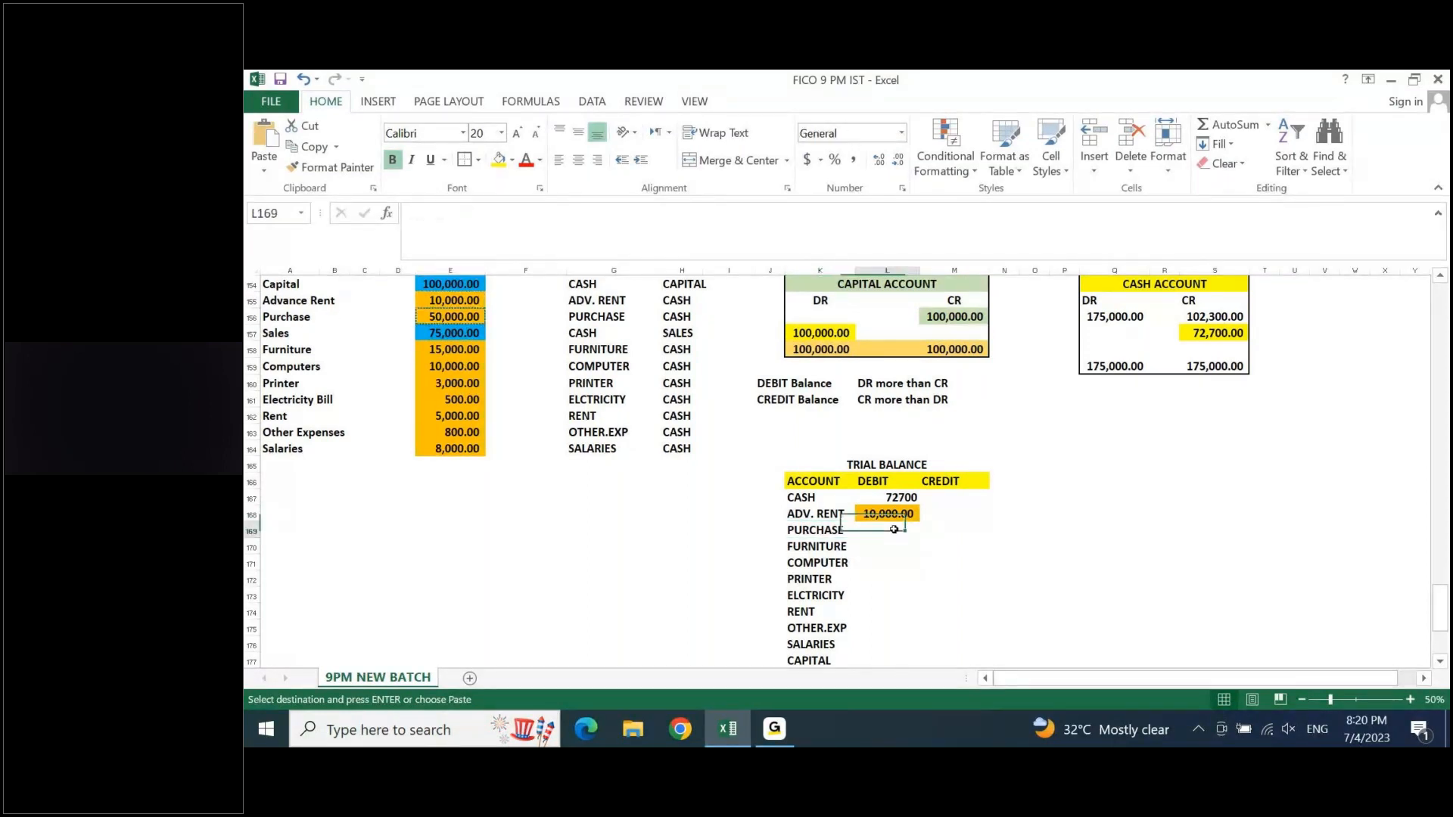
key("ctrl+v")
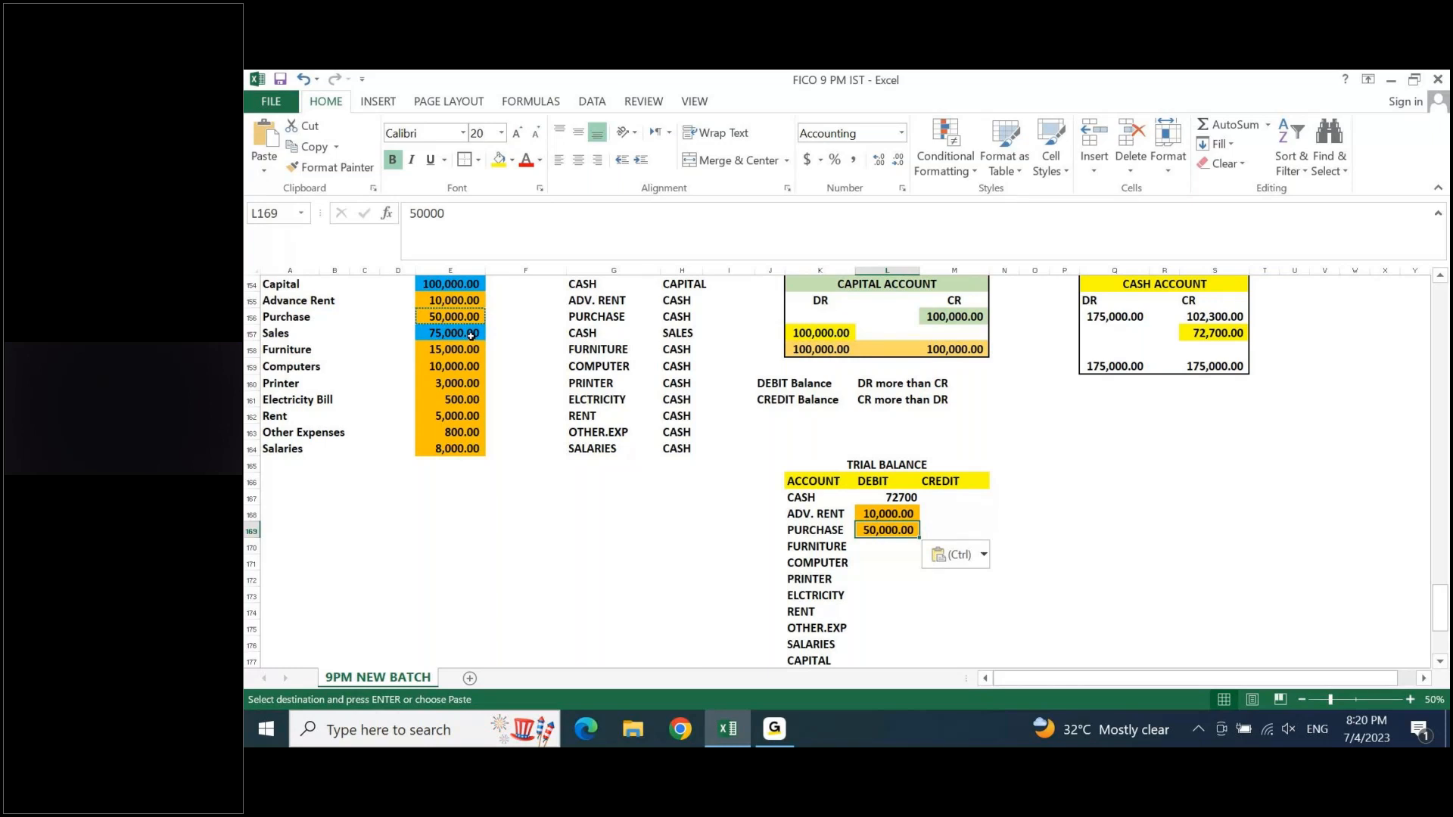
- Copy the 15,000.00 furniture amount from E158 into the FURNITURE debit cell L170
key("Down")
key("Left")
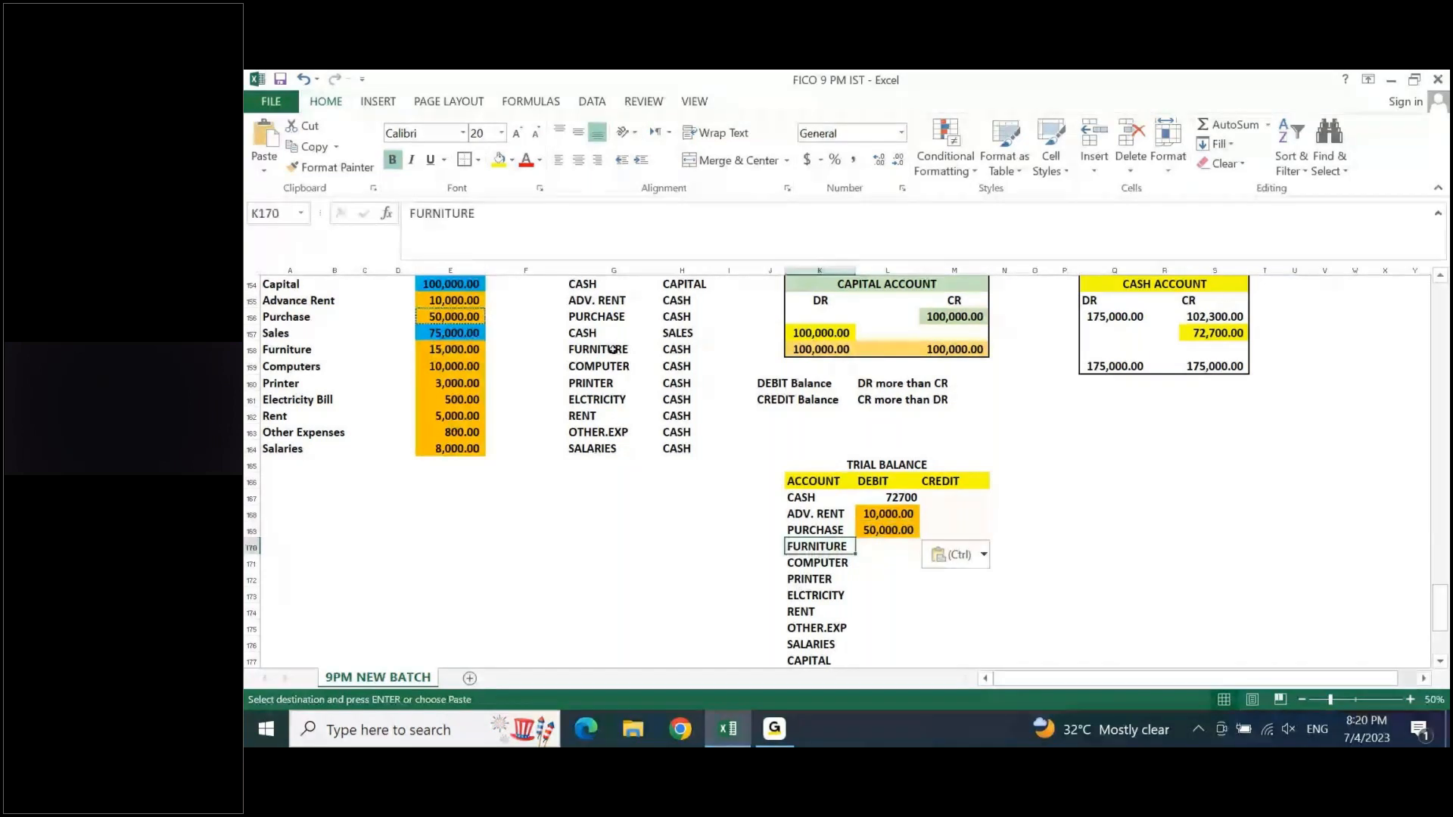
left_click(451, 350)
key("ctrl+c")
left_click(886, 549)
key("ctrl+v")
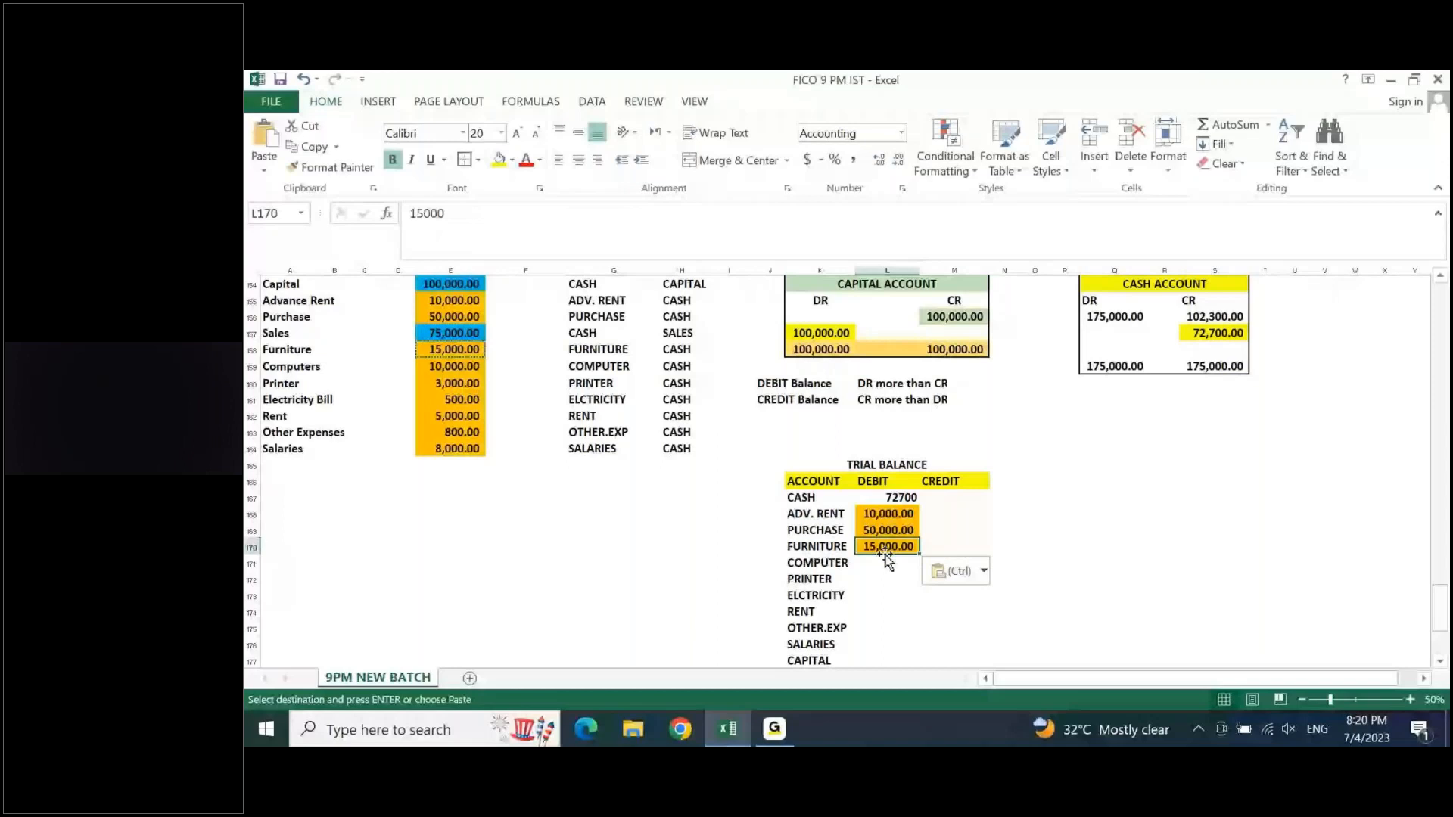
- Copy the 10,000.00 computers amount from E159 into the COMPUTER debit cell L171
left_click(452, 366)
key("ctrl+c")
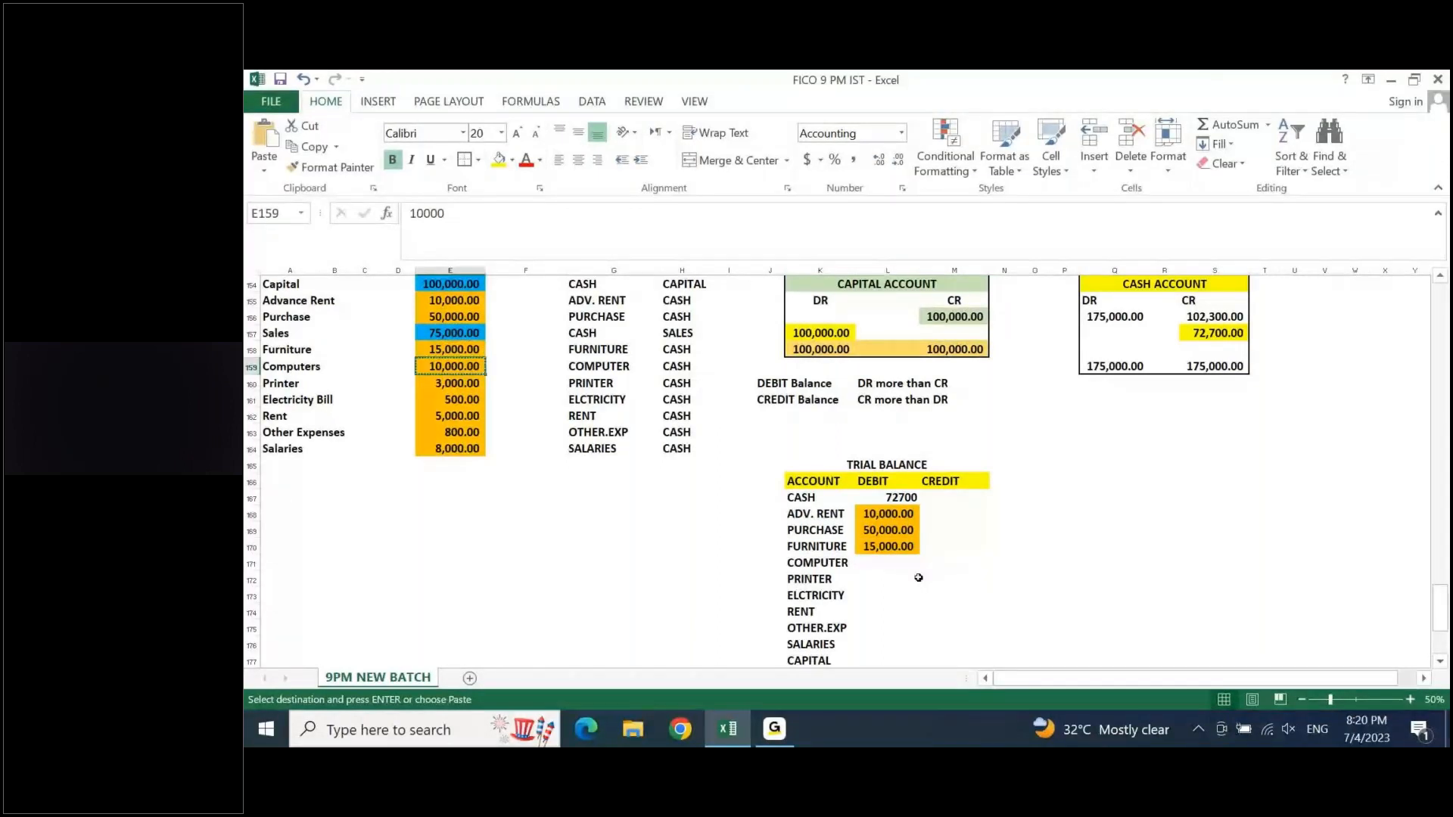
left_click(878, 562)
key("ctrl+v")
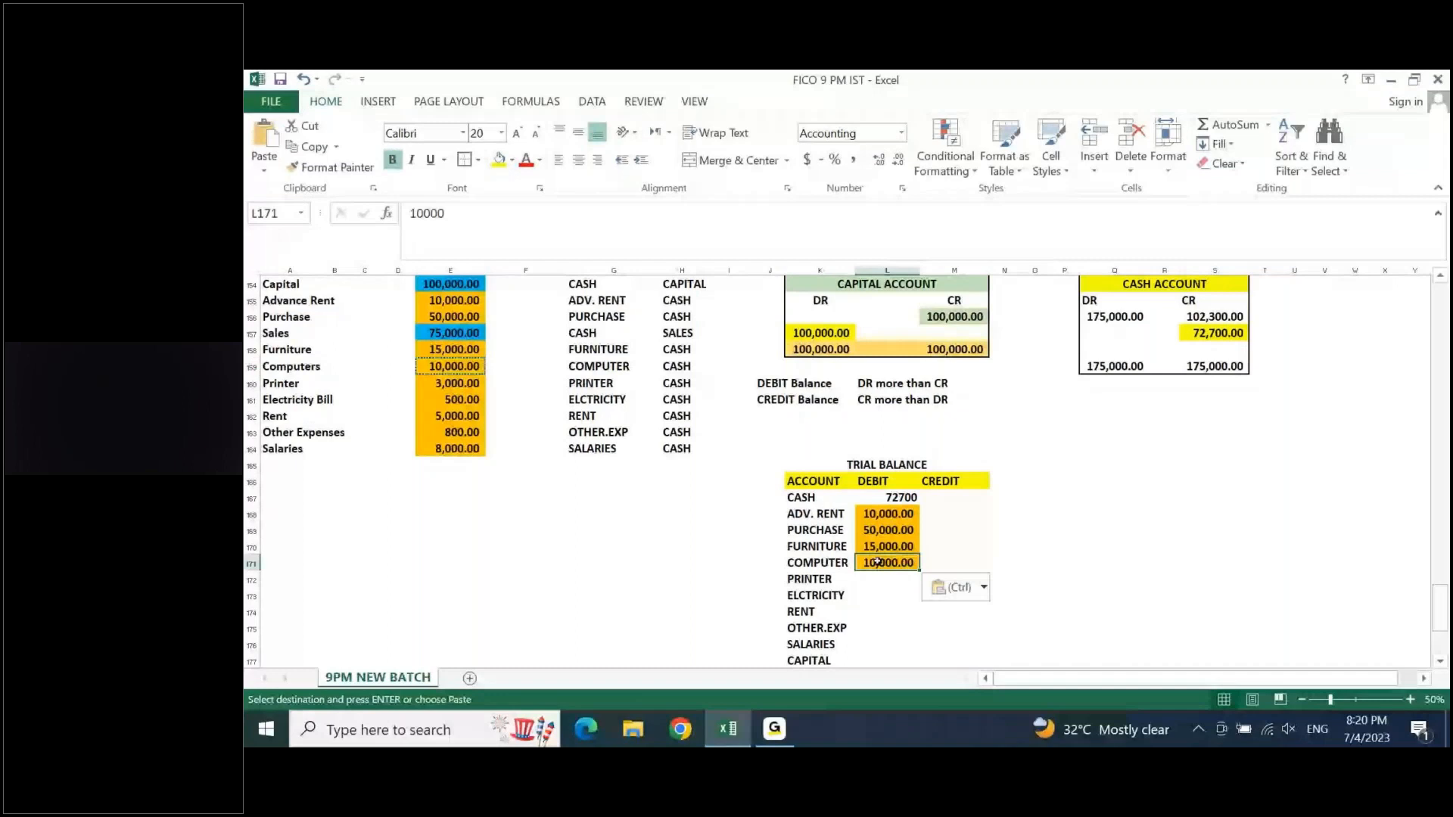
- Copy the 3,000.00 printer amount from E160 into the PRINTER debit cell L172
left_click(447, 382)
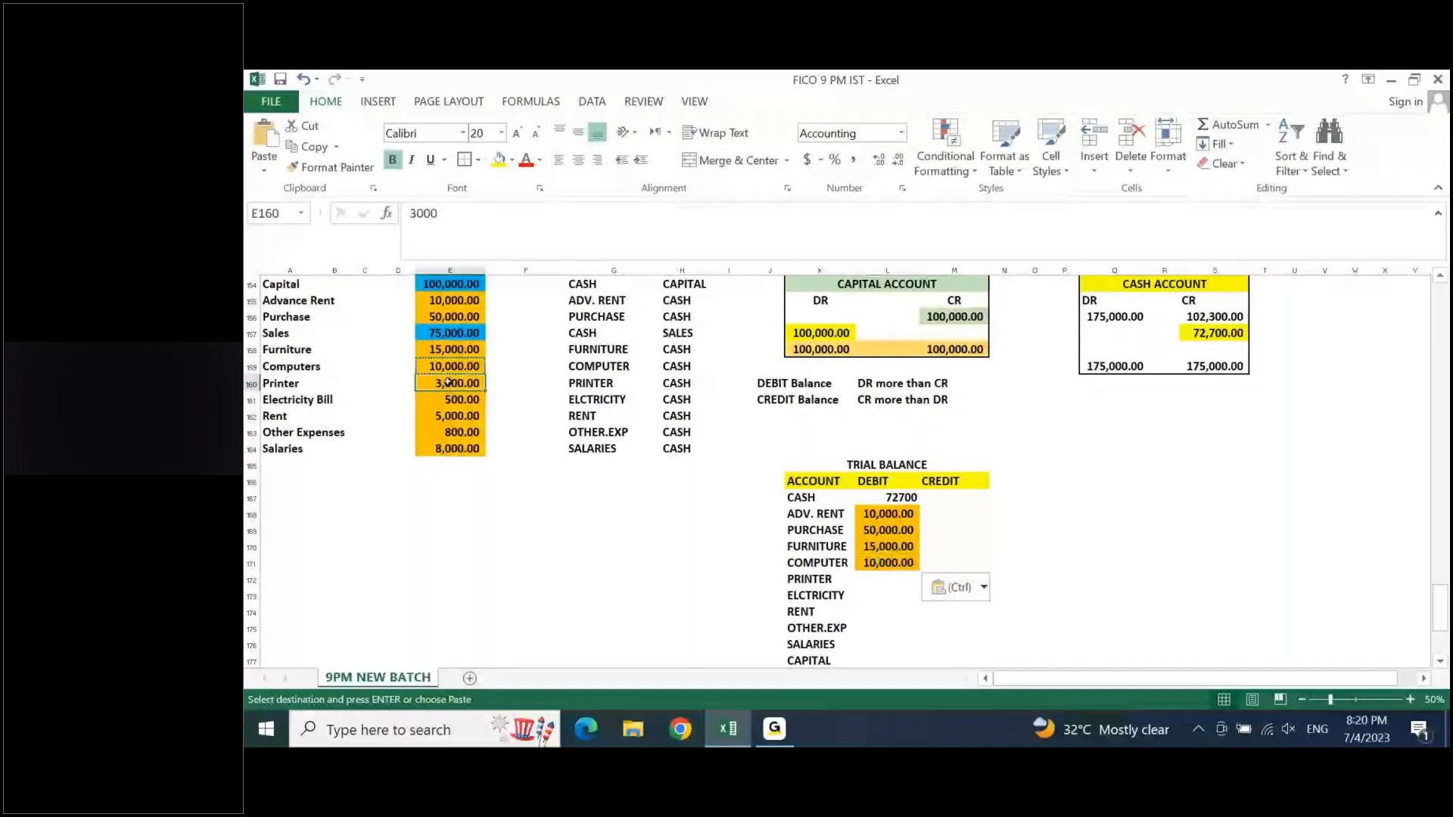
key("ctrl+c")
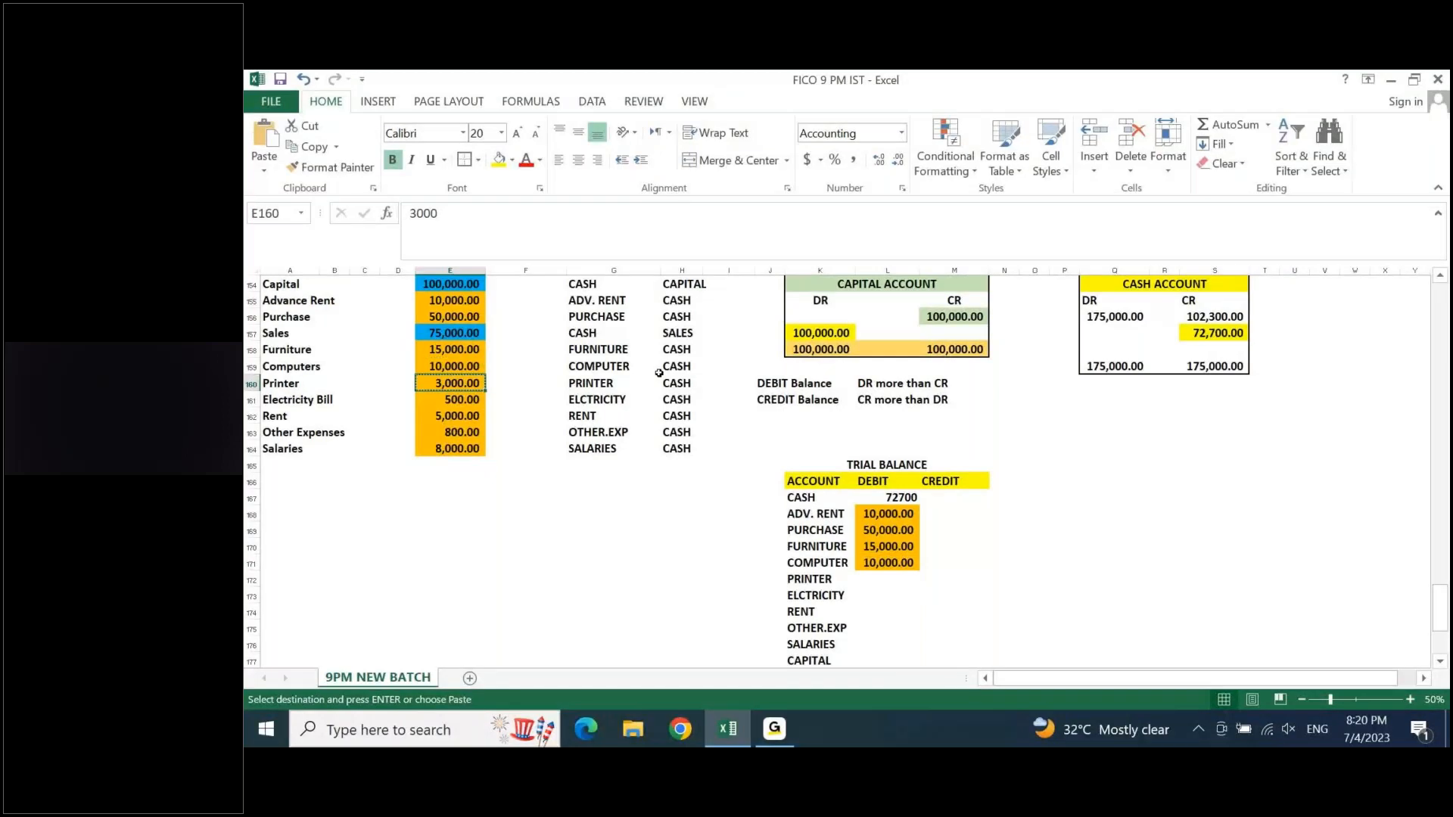
left_click(898, 577)
key("ctrl+v")
key("Down")
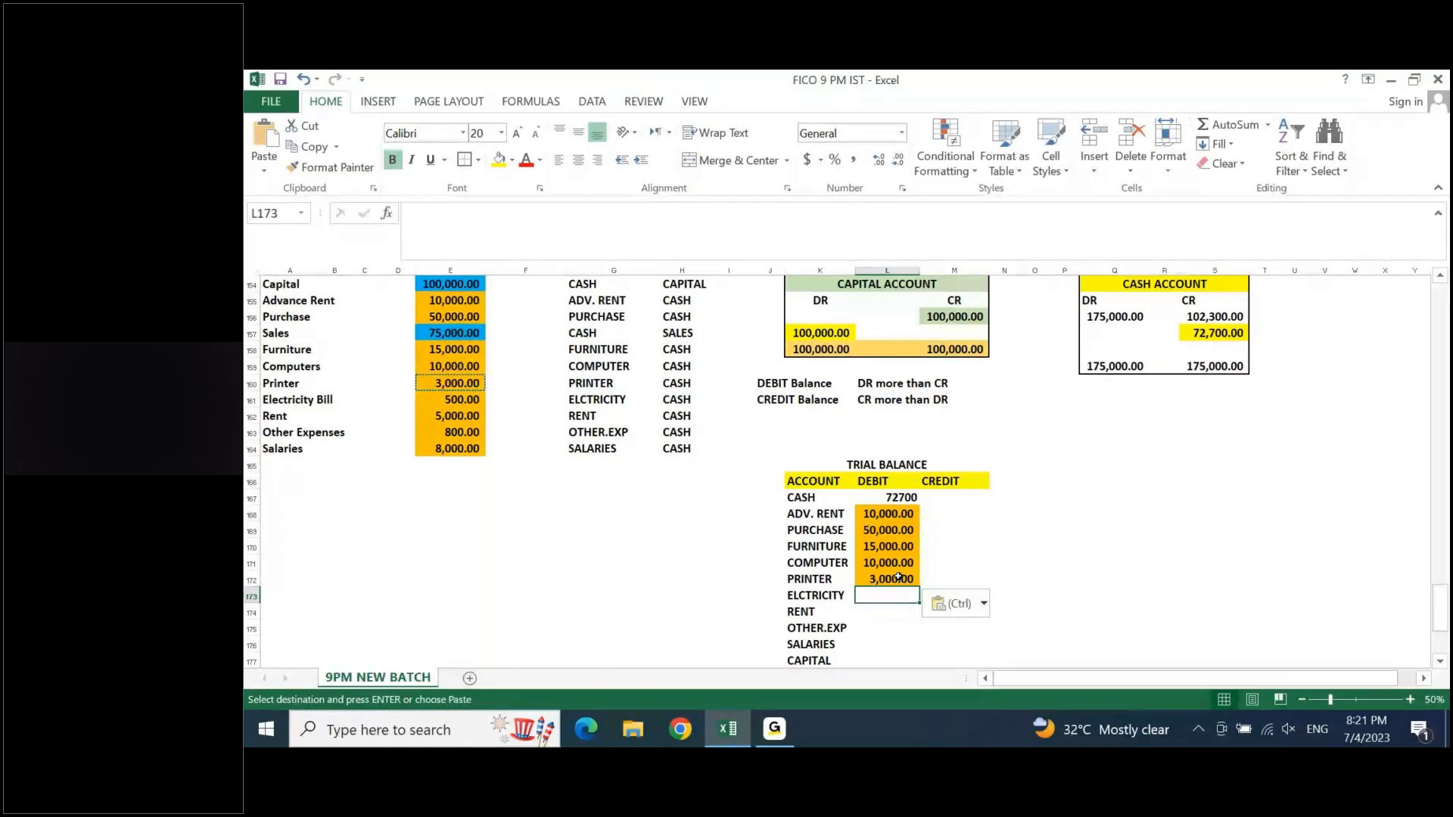
- Review the trial balance's posted debit amounts against the furniture, computer and printer debits in the accounting entries
key("ctrl+Up")
key("ctrl+Up")
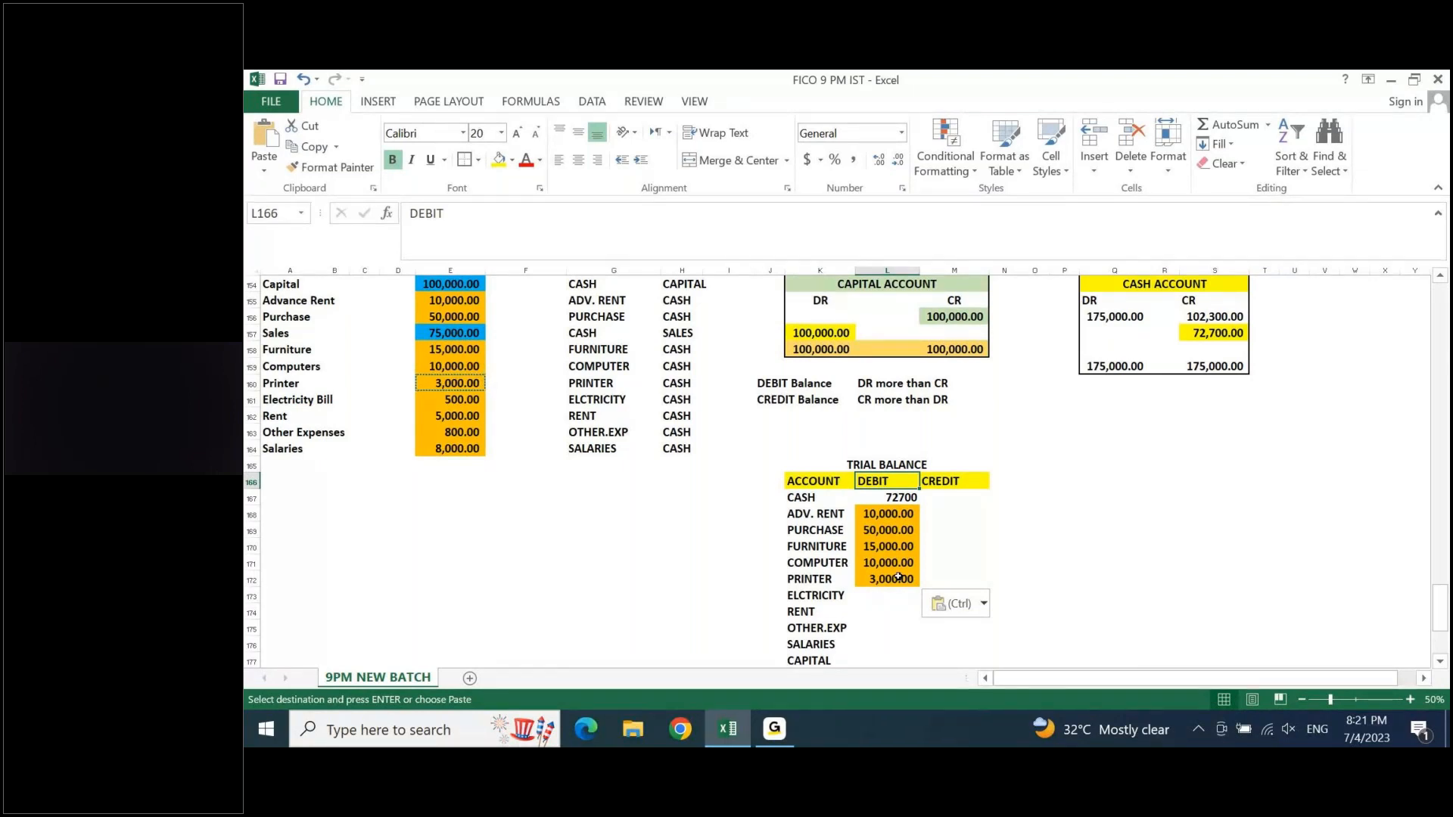
key("Down")
key("Down")
key("Down")
key("Down")
key("Down")
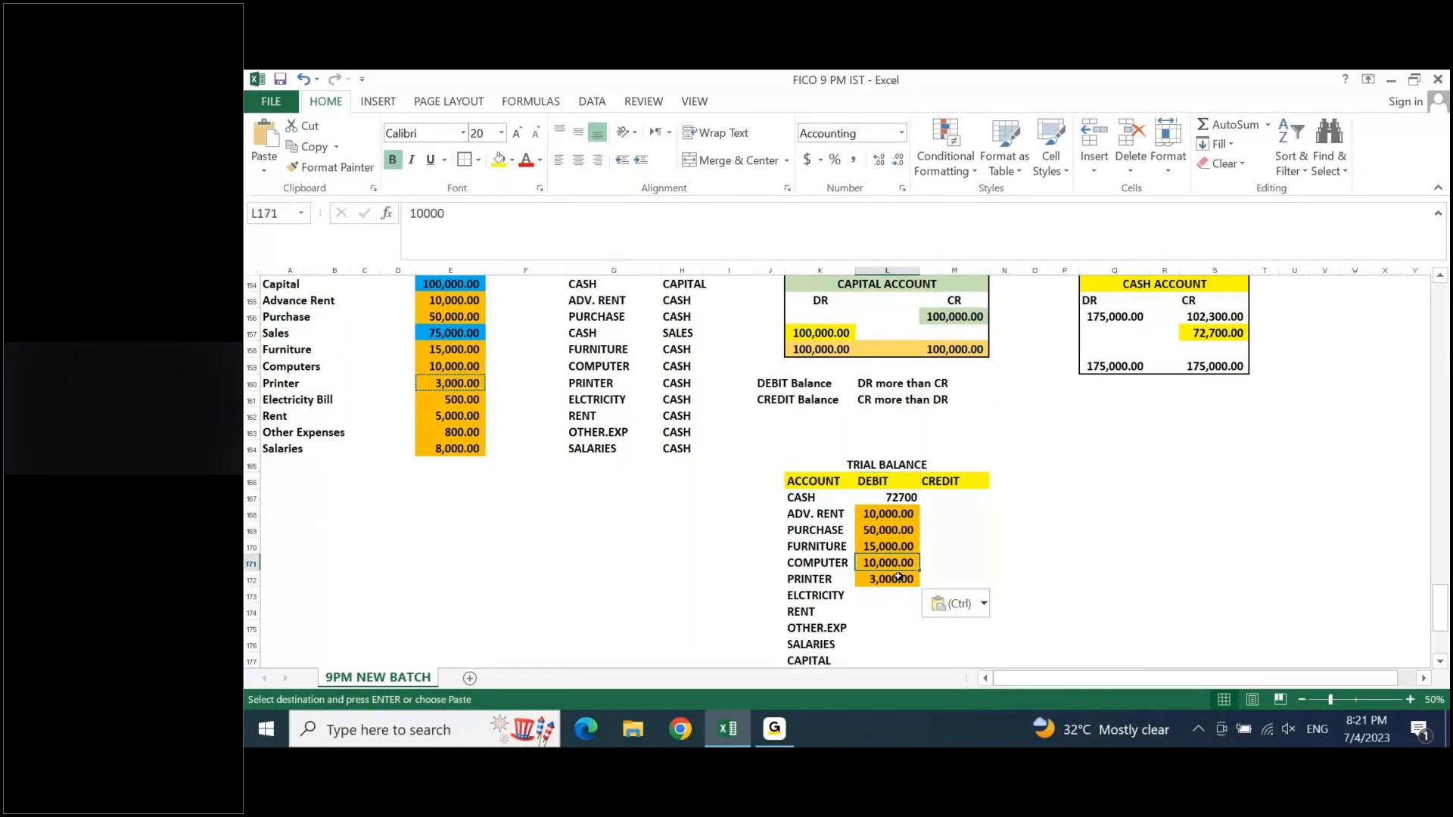
left_click(598, 350)
key("Down")
key("Down")
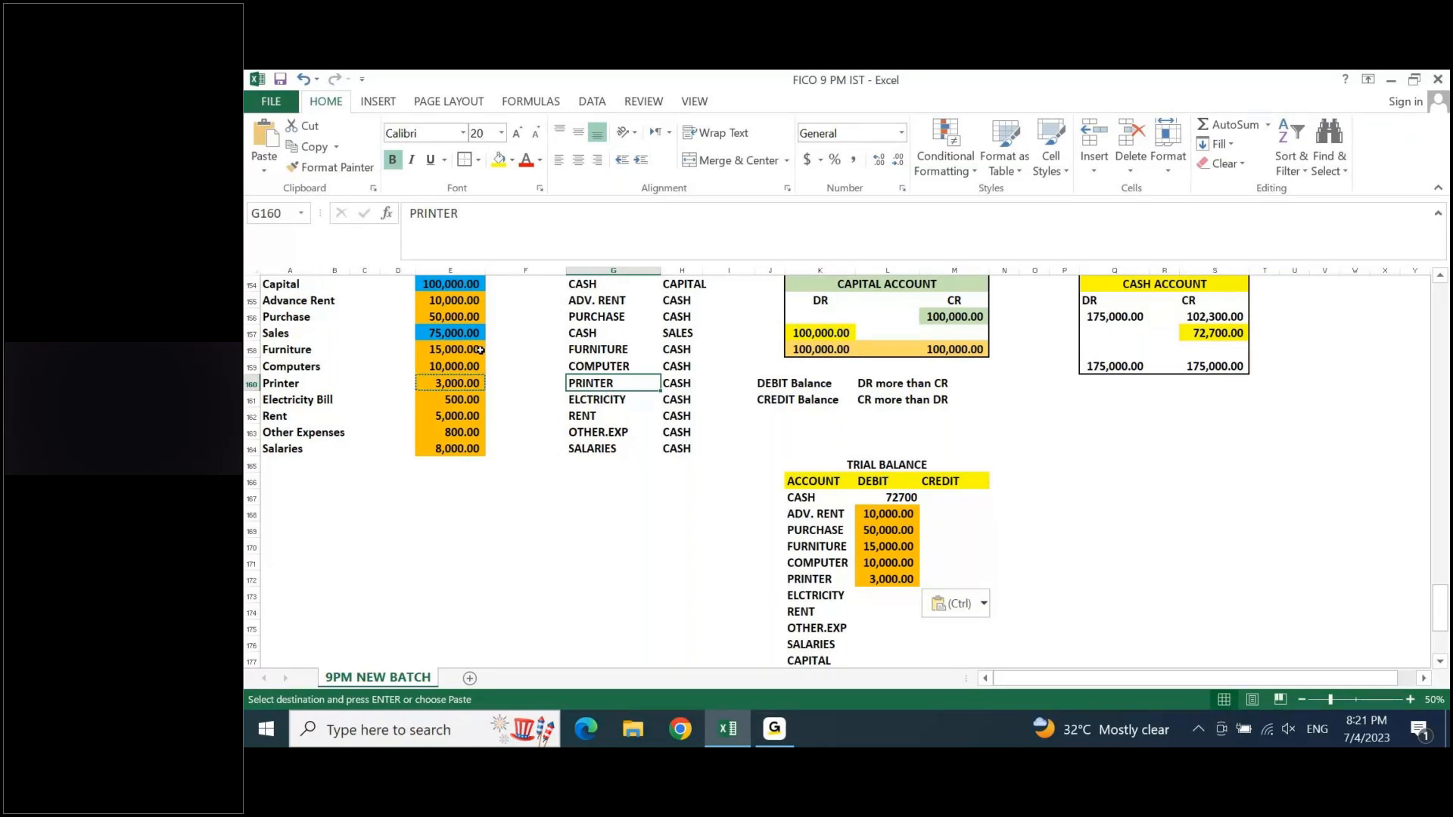
key("Up")
key("Up")
key("Up")
key("Up")
key("Up")
key("Up")
key("Up")
key("Up")
key("Up")
key("Up")
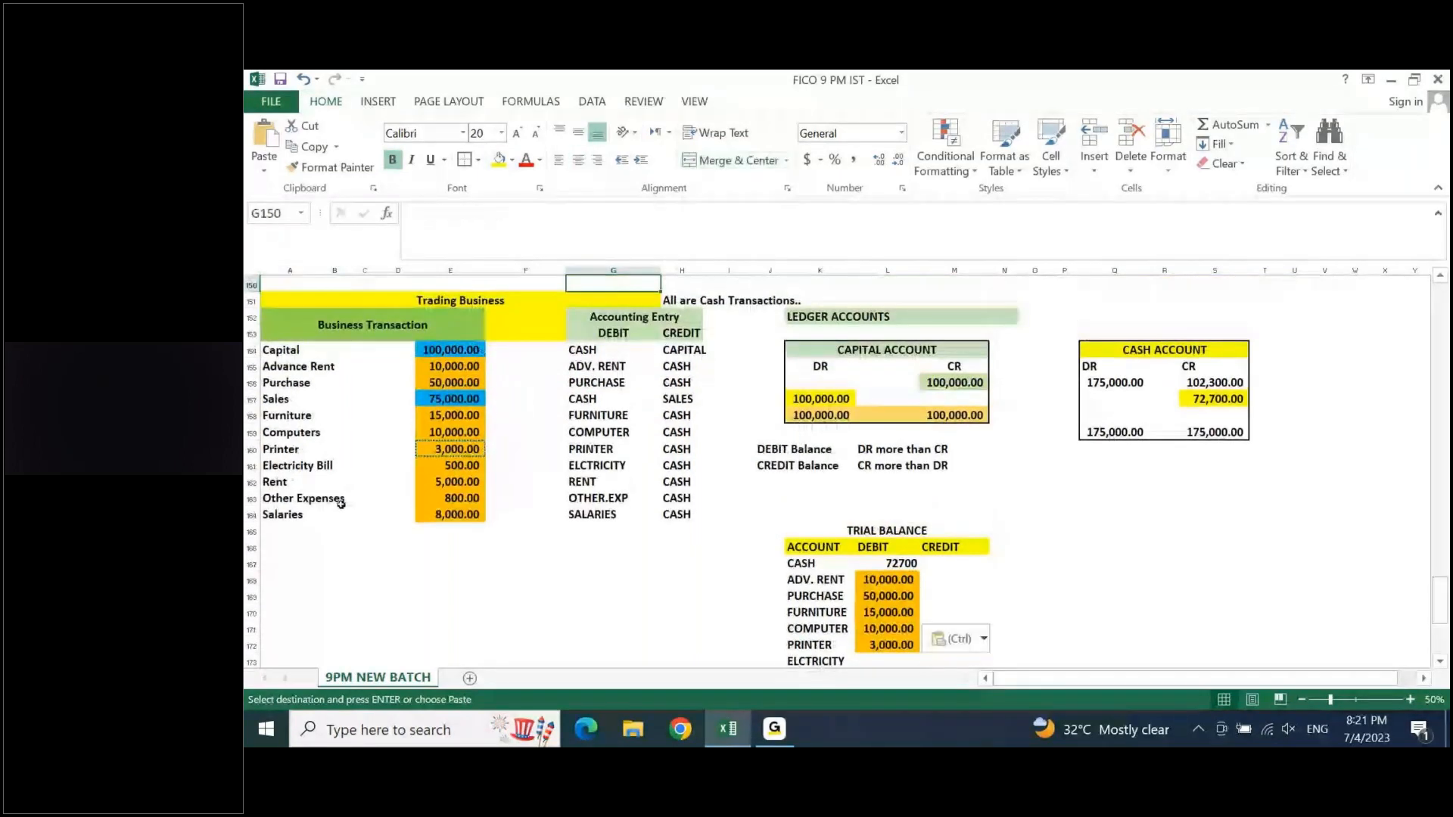
left_click(615, 418)
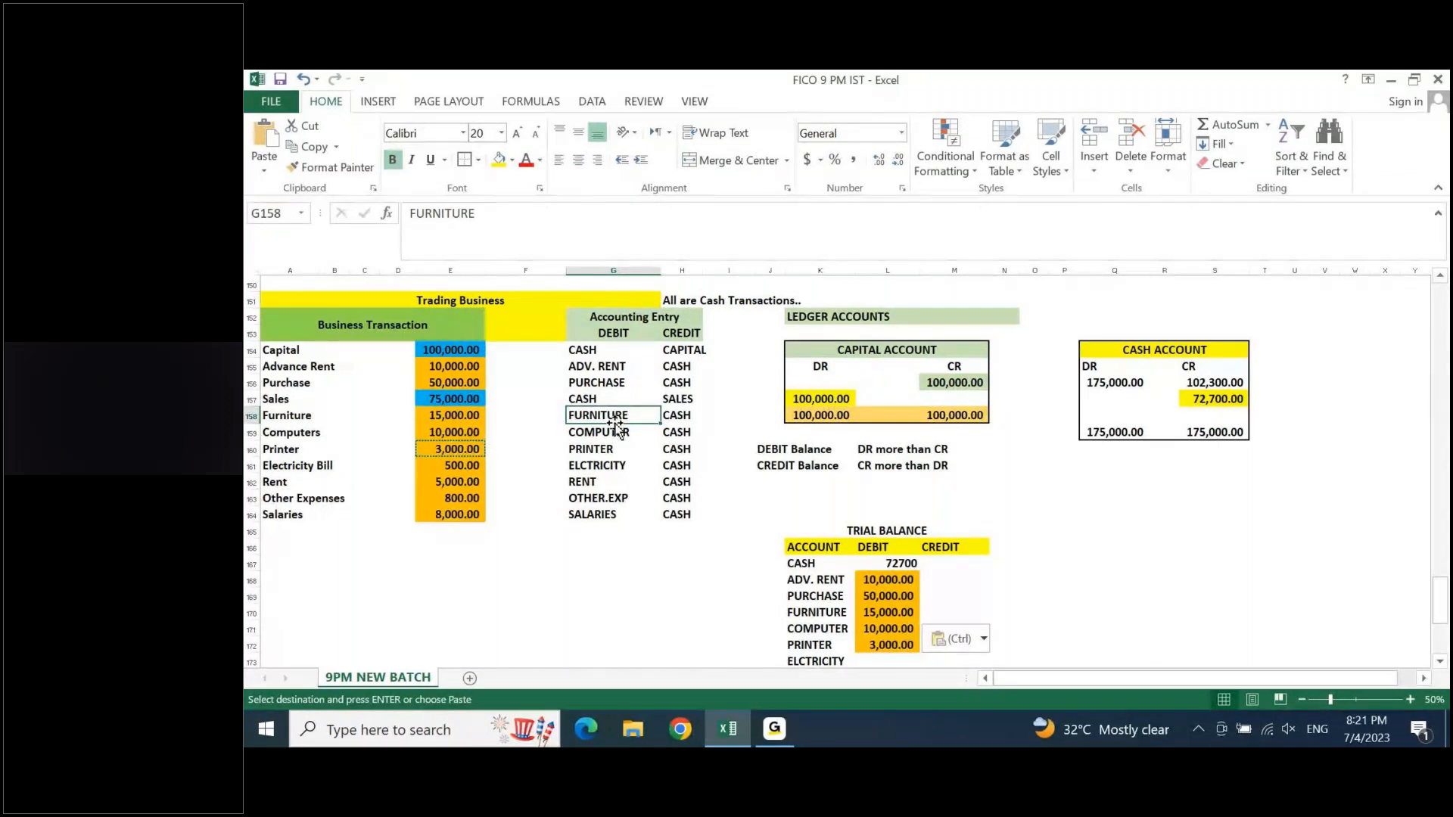
- Compare the CAPITAL ACCOUNT ledger's DR and CR sides with the capital and purchase accounting entries
left_click_drag(816, 354, 938, 378)
left_click(825, 364)
left_click(948, 383)
left_click(696, 350)
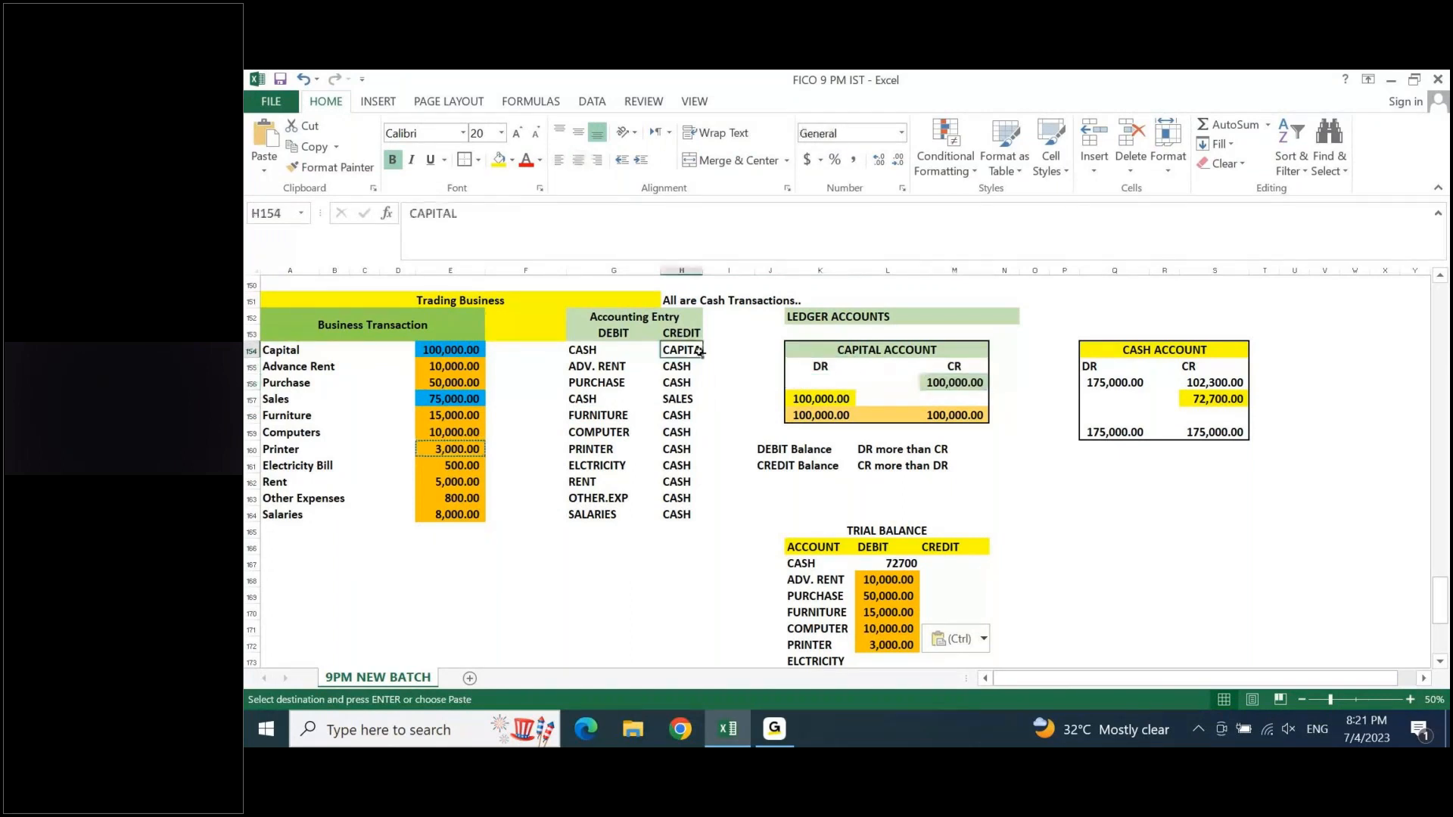
left_click(965, 385)
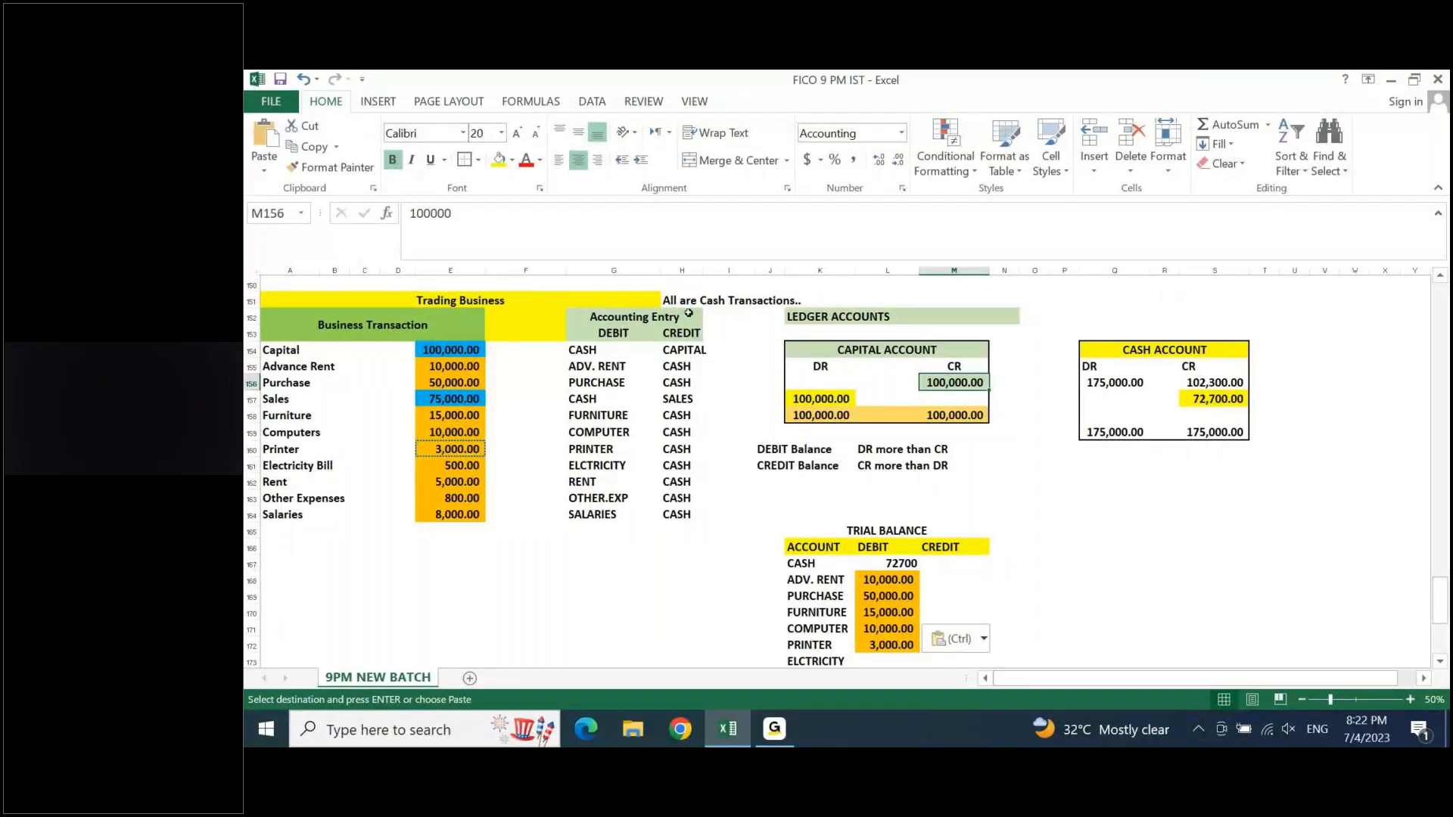
left_click(633, 380)
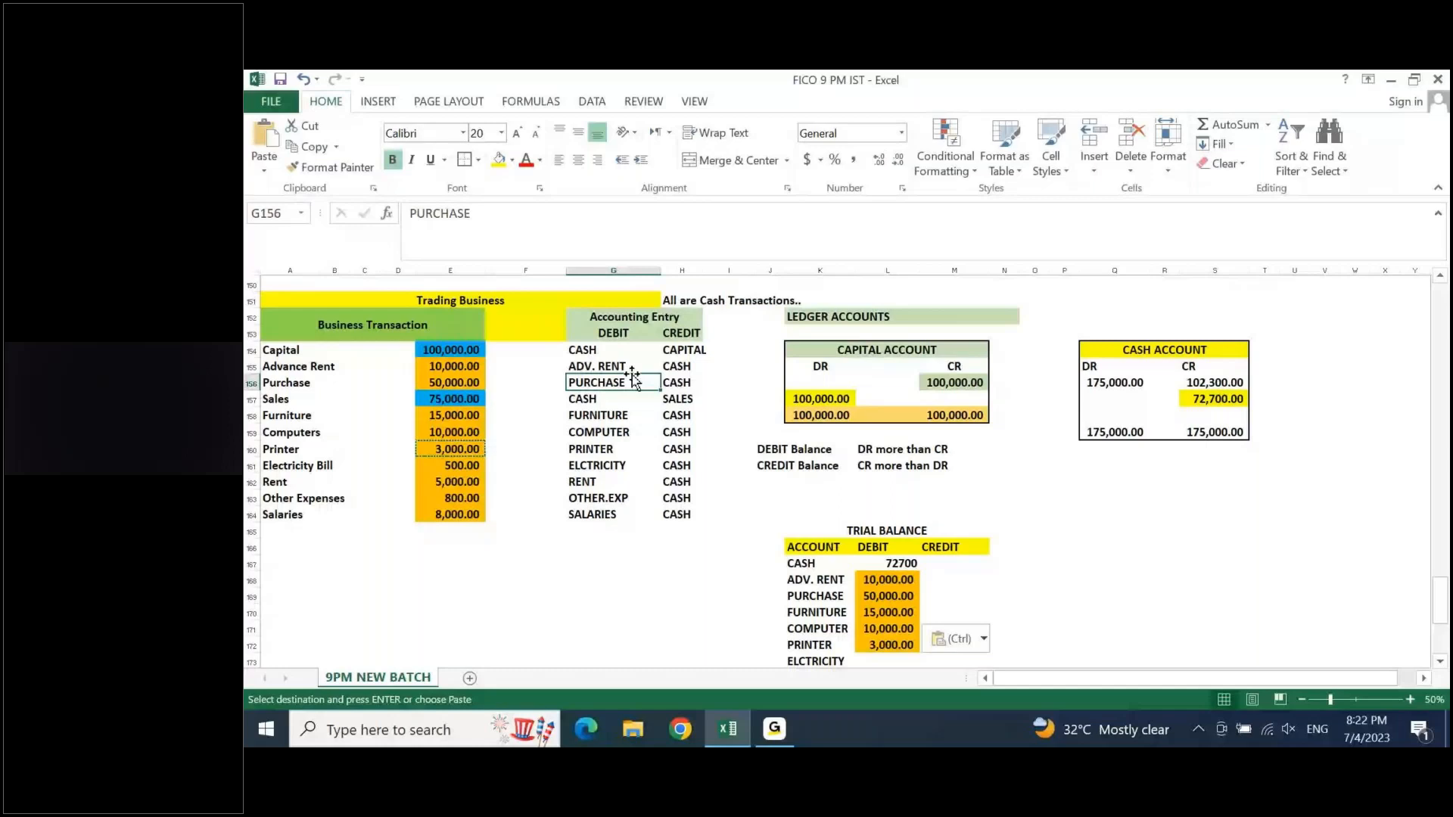
left_click(860, 369)
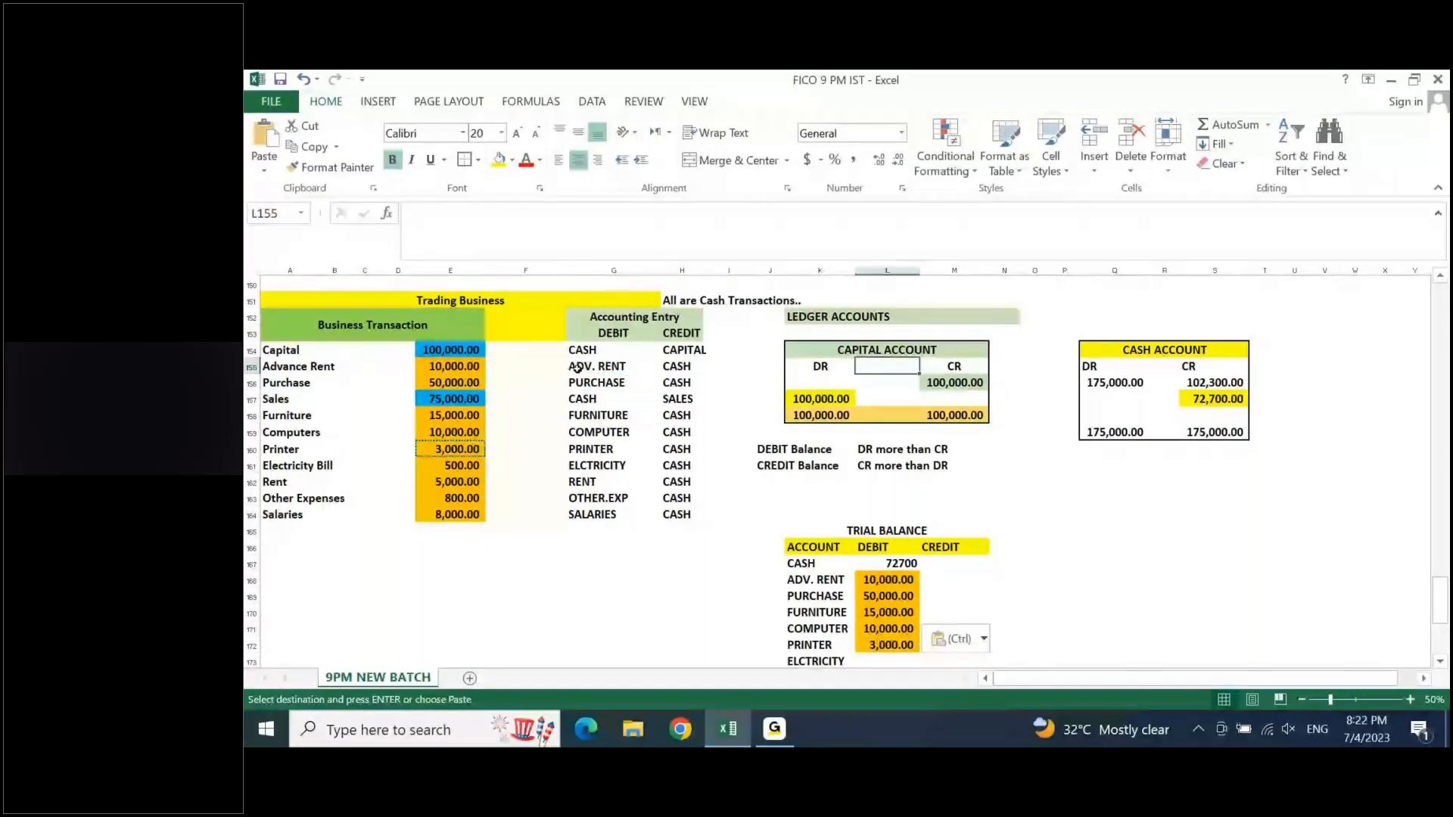
- Review the trial balance's DEBIT column from its heading down to the SALARIES row
left_click(879, 549)
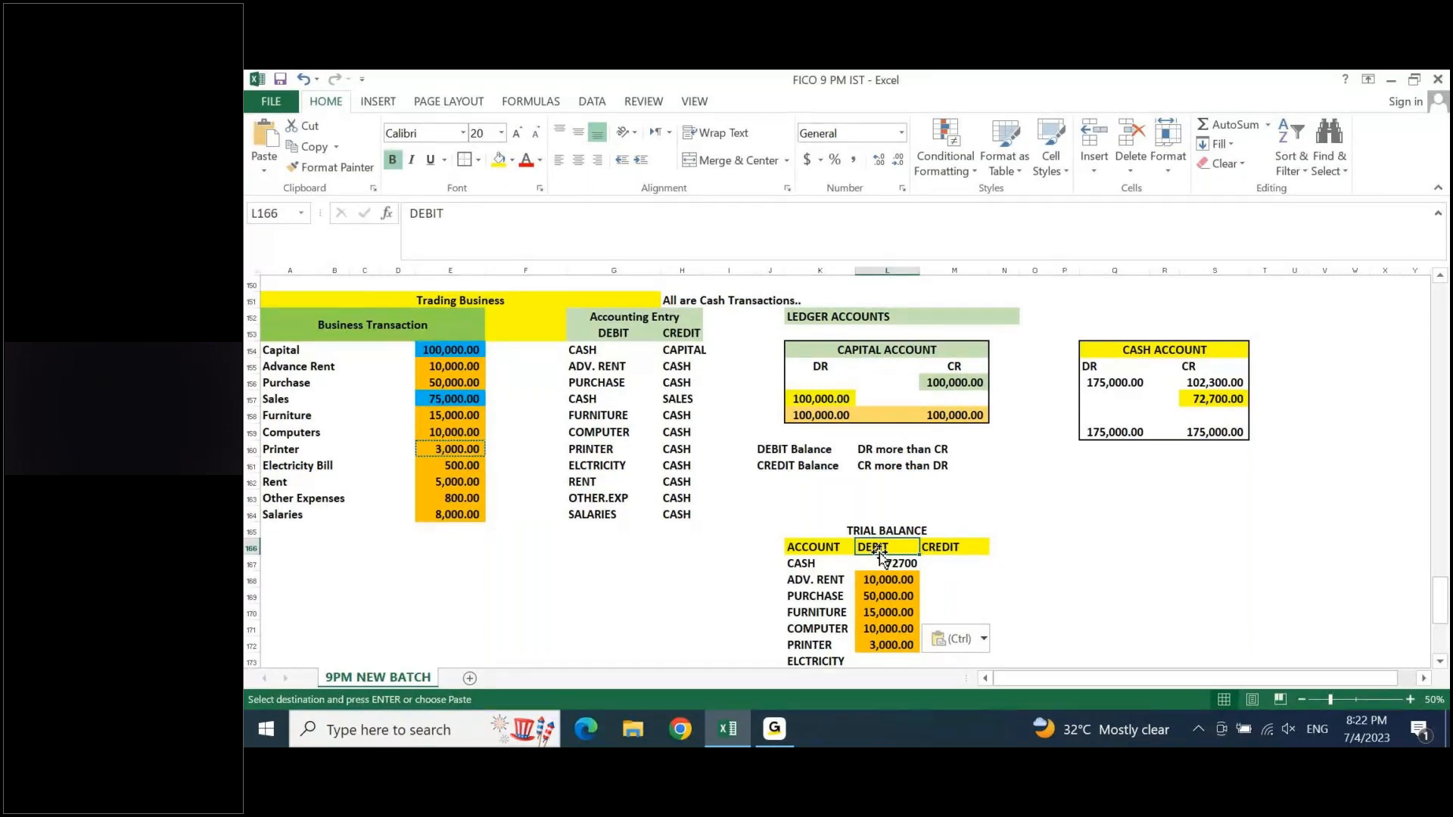
key("Down")
key("Down")
key("Down")
key("Down")
key("Down")
key("Down")
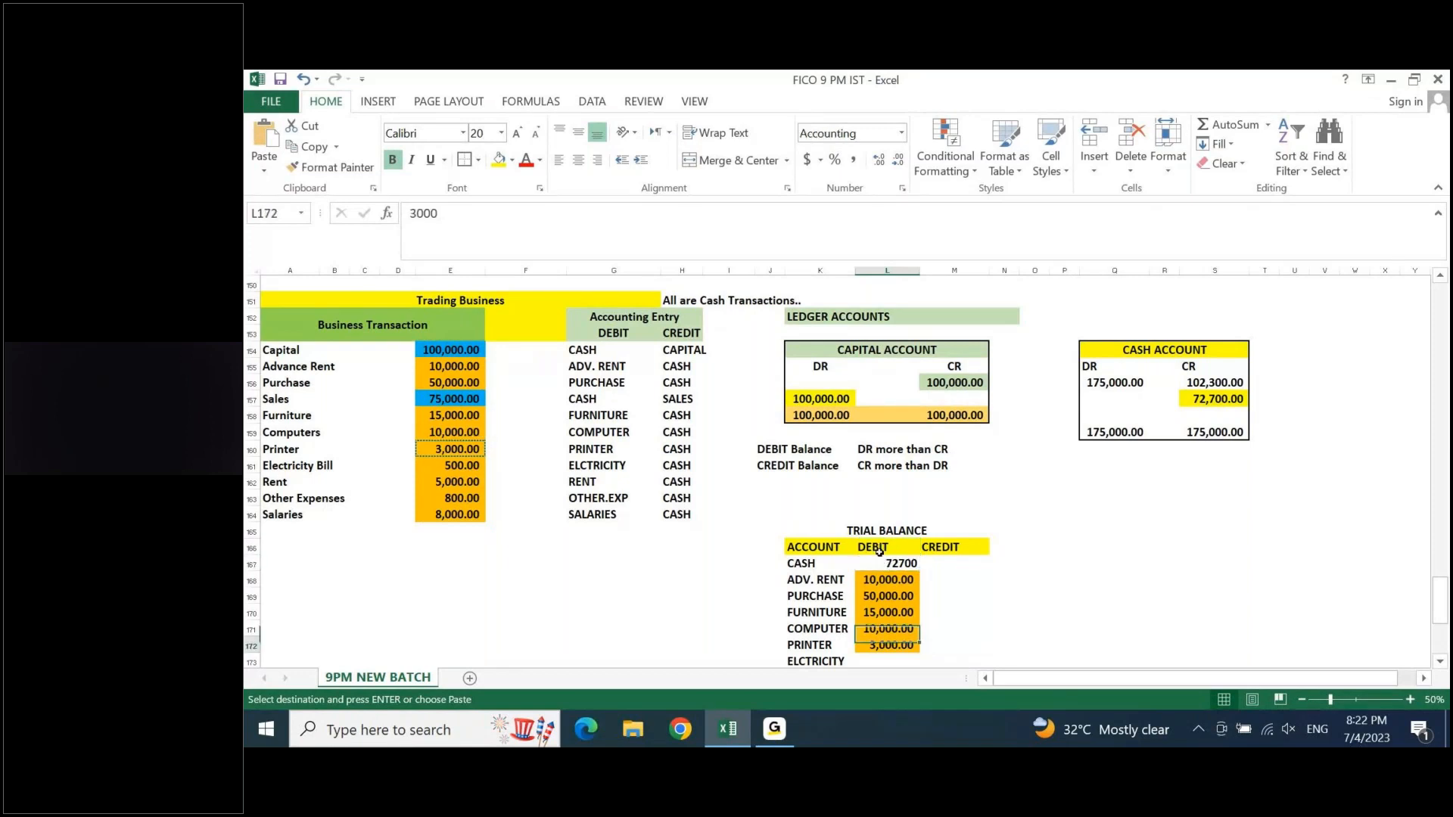
key("Down")
key("Down")
key("Down")
key("Down")
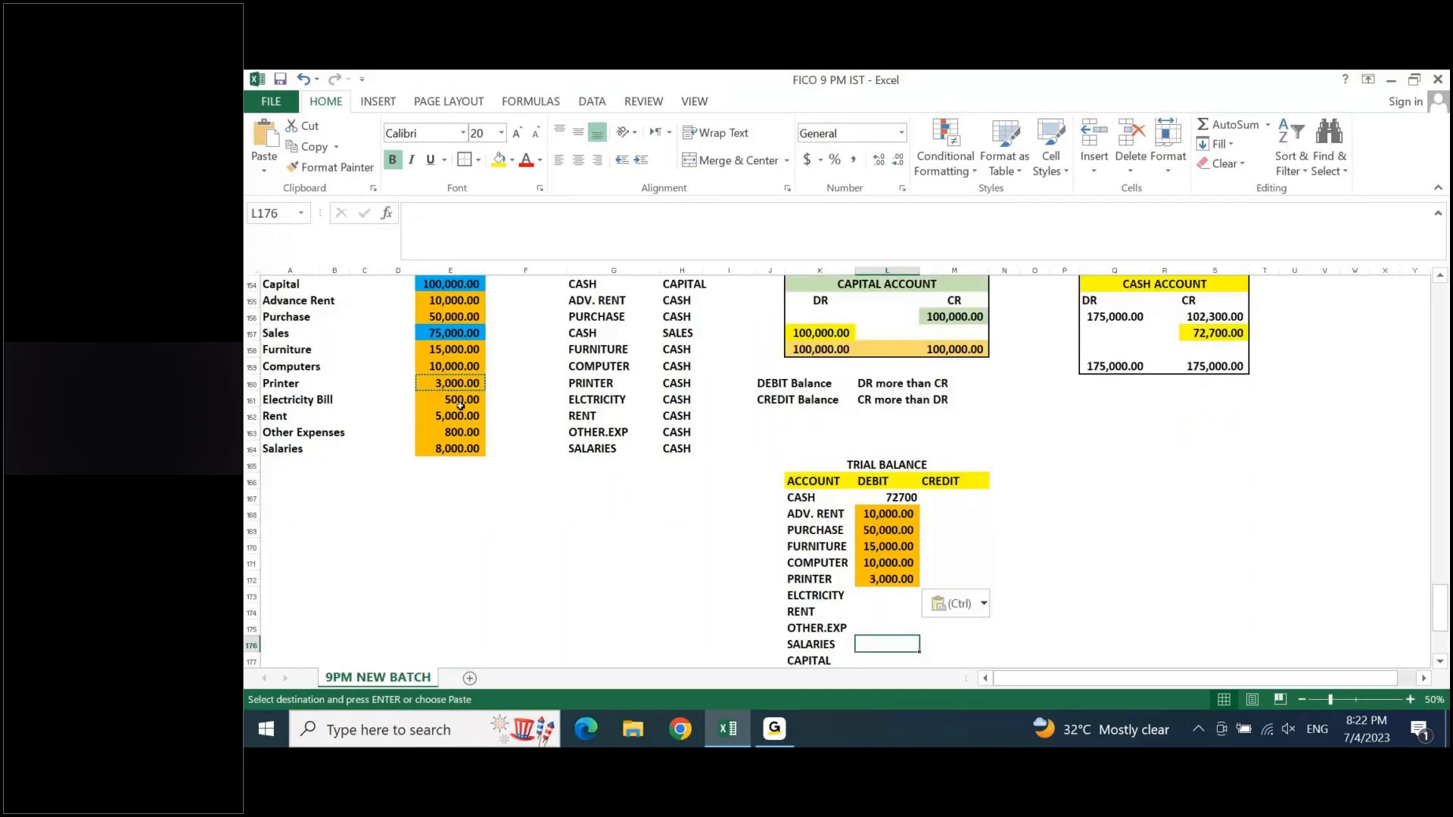
- Copy the 500.00 electricity bill amount from E161 into the ELCTRICITY debit cell L173
left_click(461, 405)
key("ctrl+c")
left_click(890, 599)
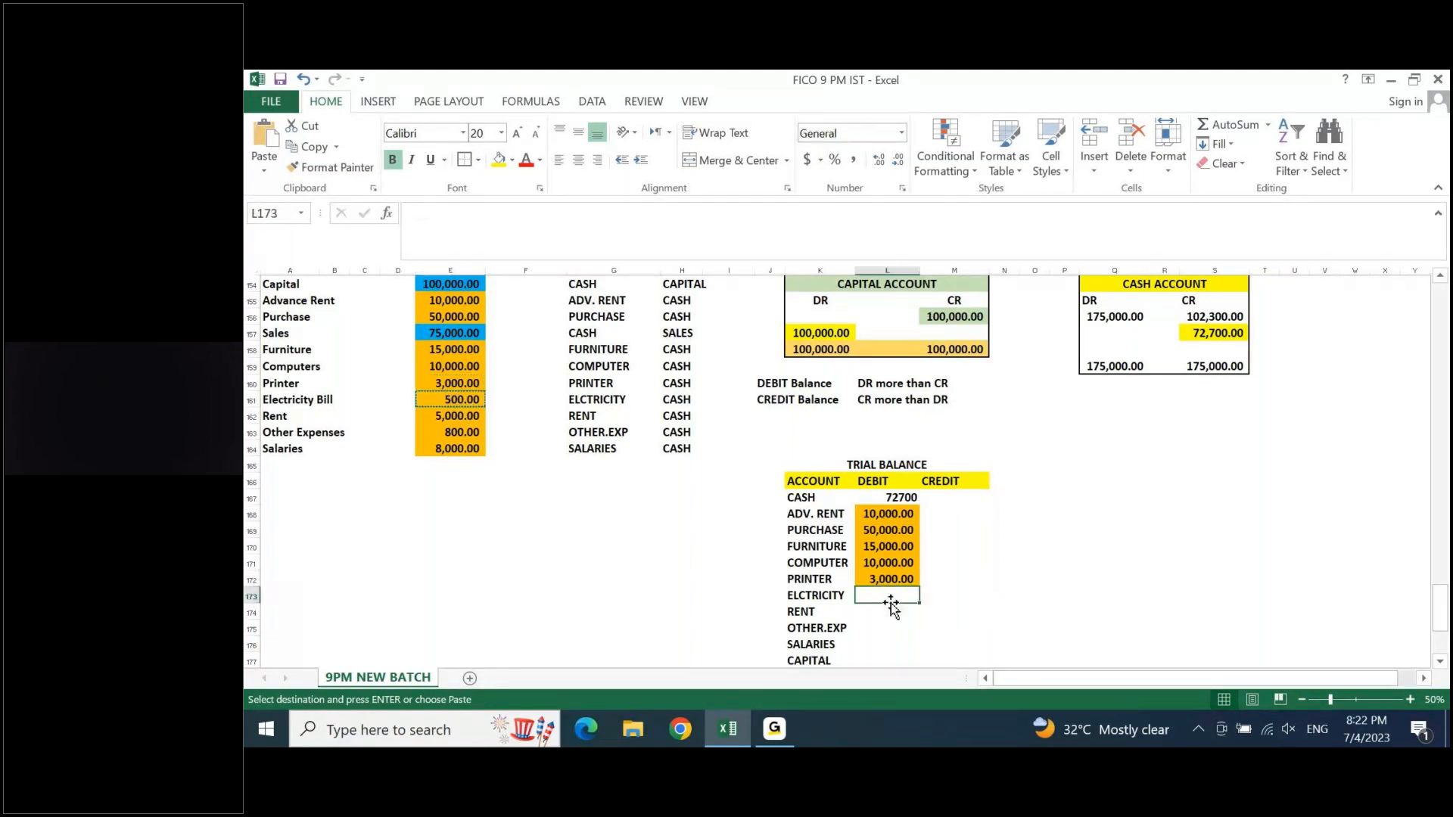
key("ctrl+v")
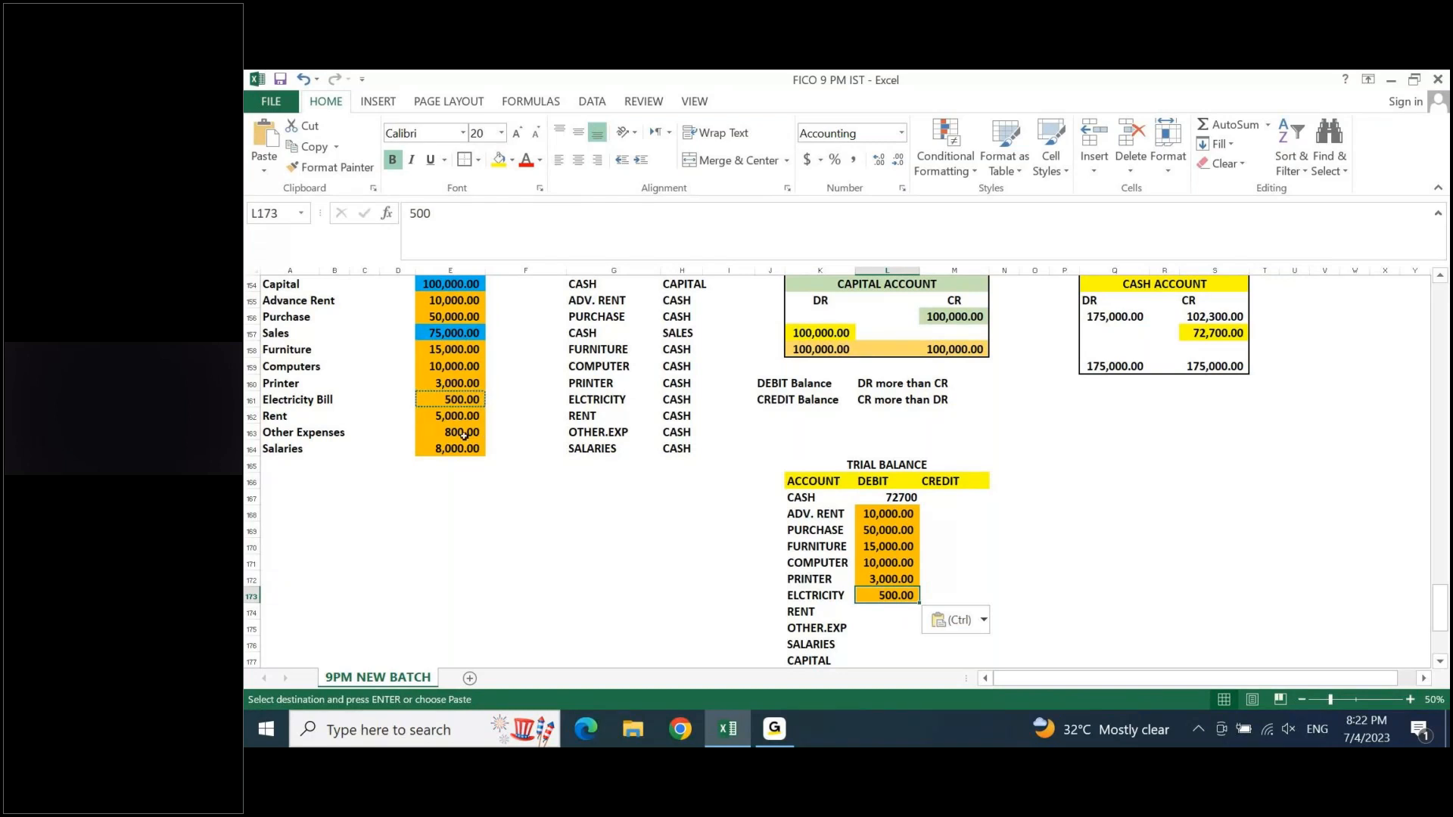
- Copy the rent, other expenses and salaries amounts from E162:E164 into the trial balance debit cells L174:L176
left_click_drag(453, 417, 453, 452)
key("ctrl+c")
left_click(887, 612)
key("ctrl+v")
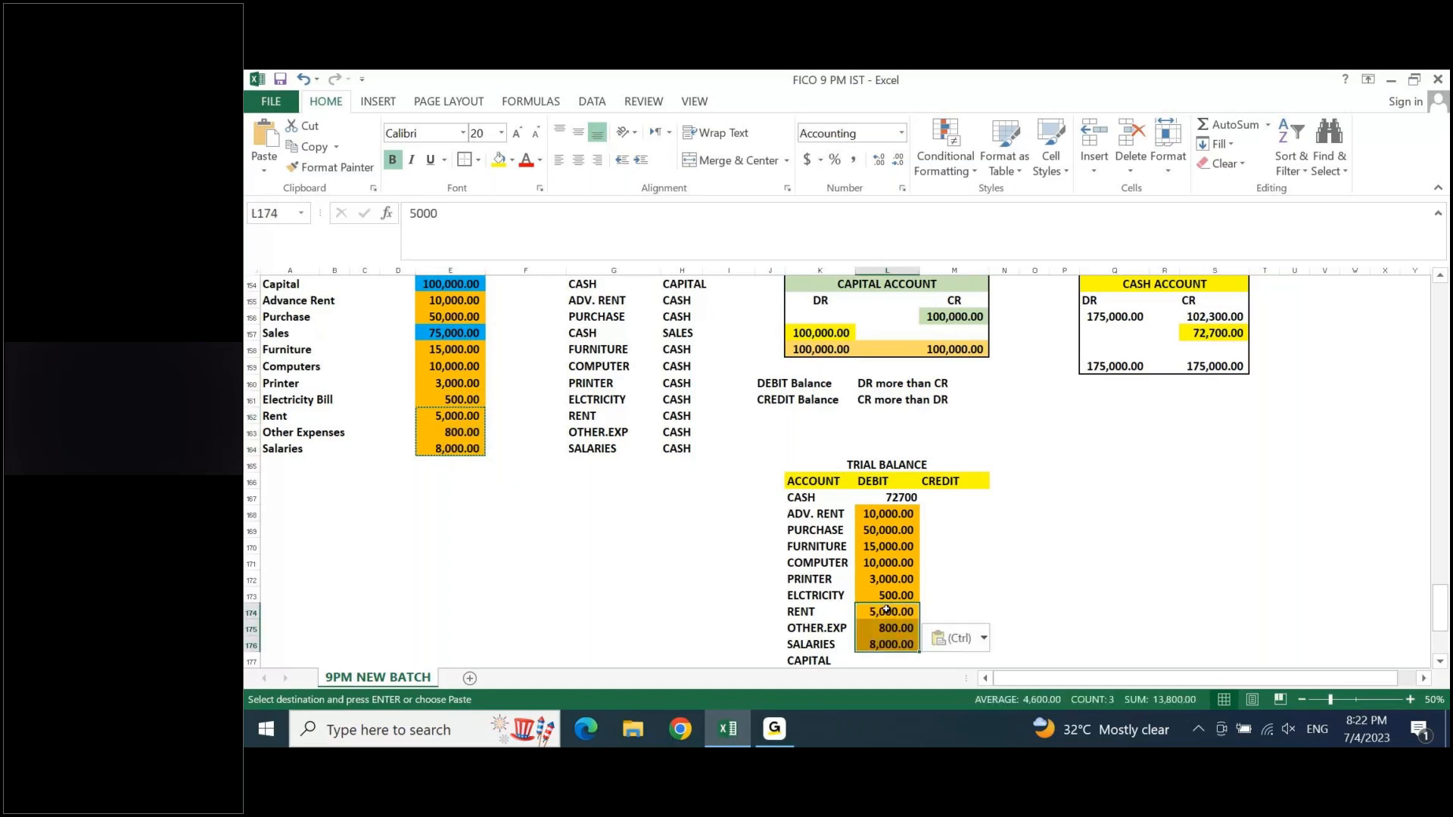
key("Escape")
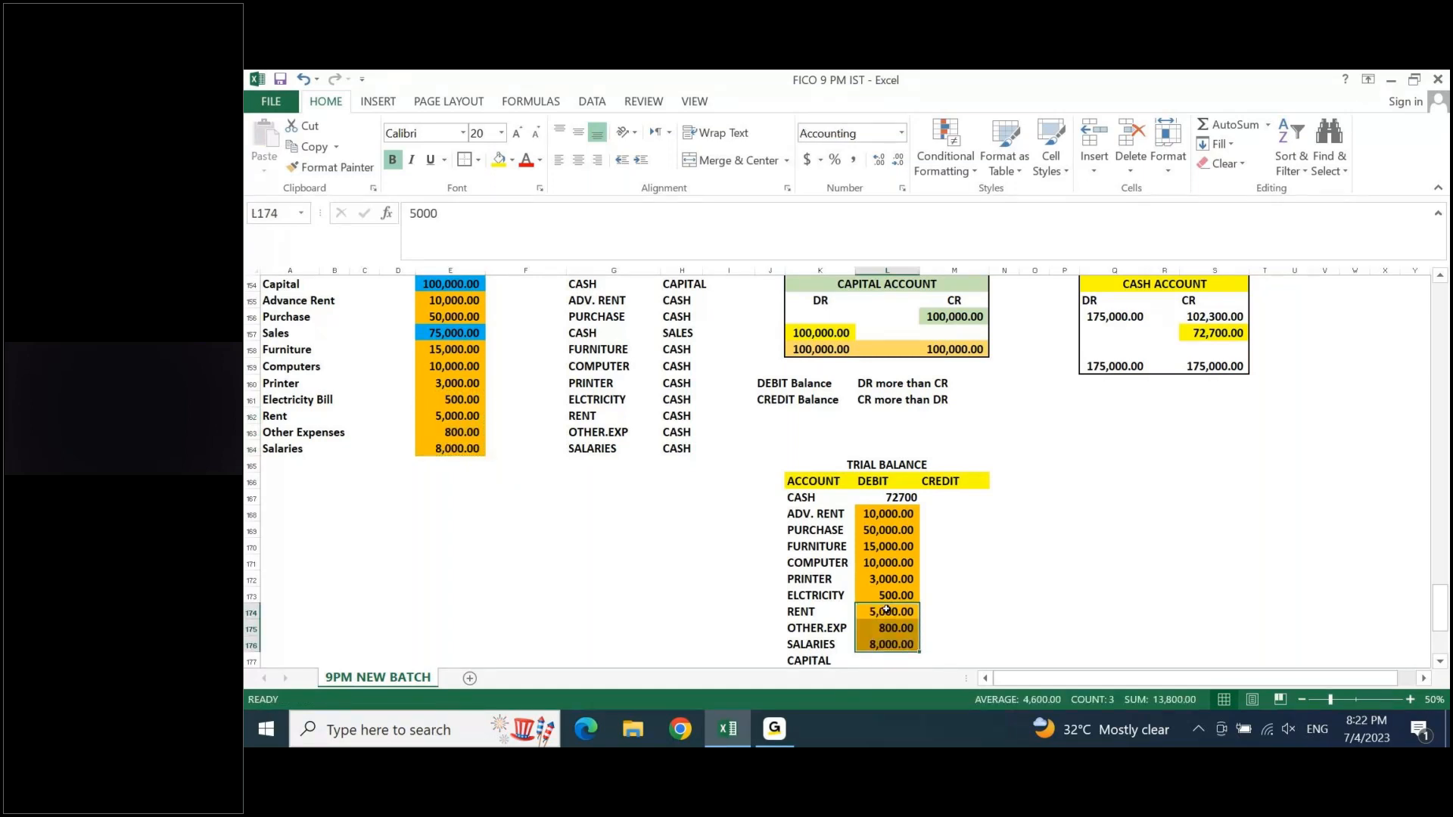
- Copy the 100,000.00 credit amount from the capital ledger cell M156 into the CAPITAL credit cell M177
left_click(944, 318)
key("ctrl+c")
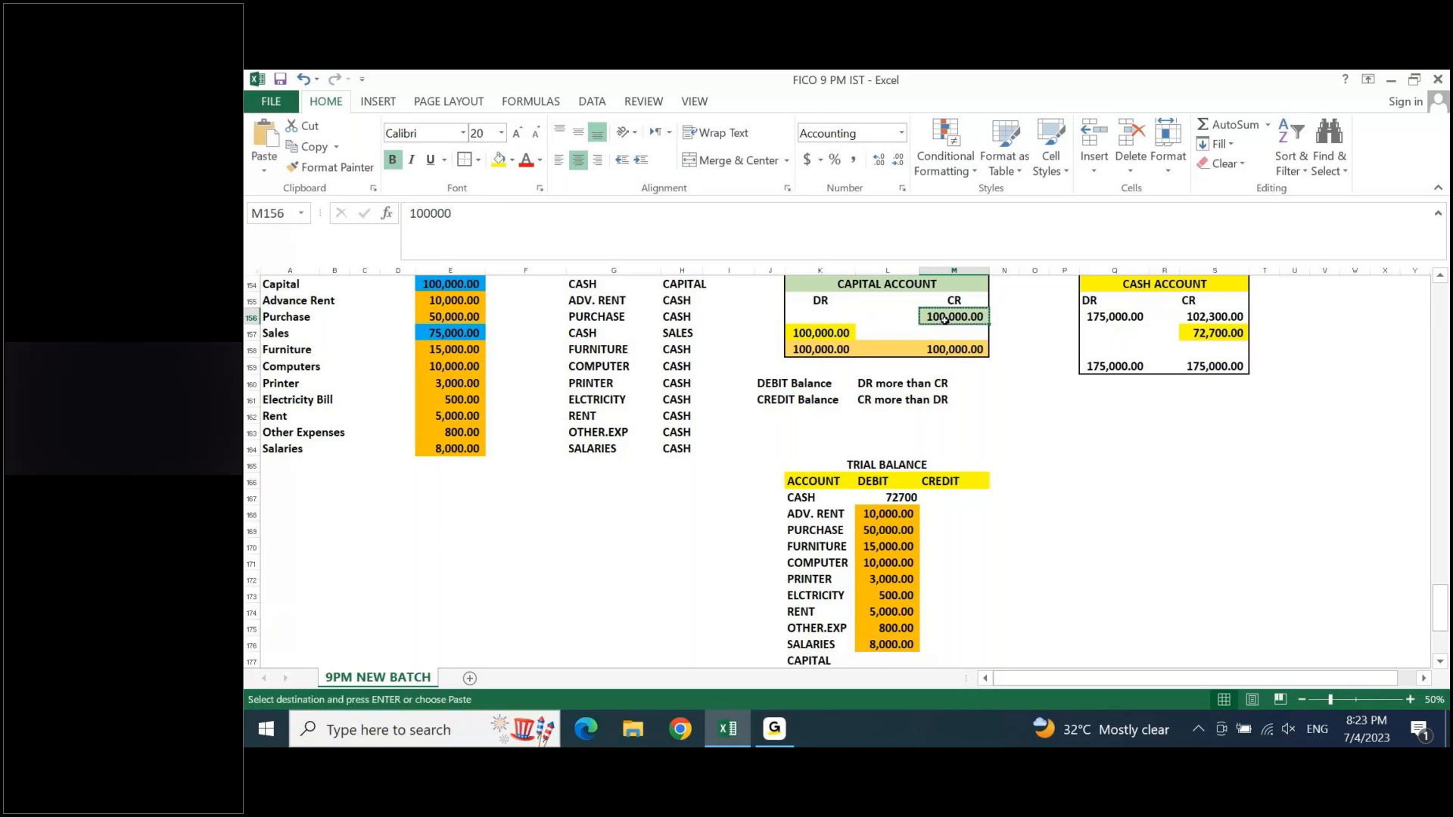
left_click(899, 662)
key("Right")
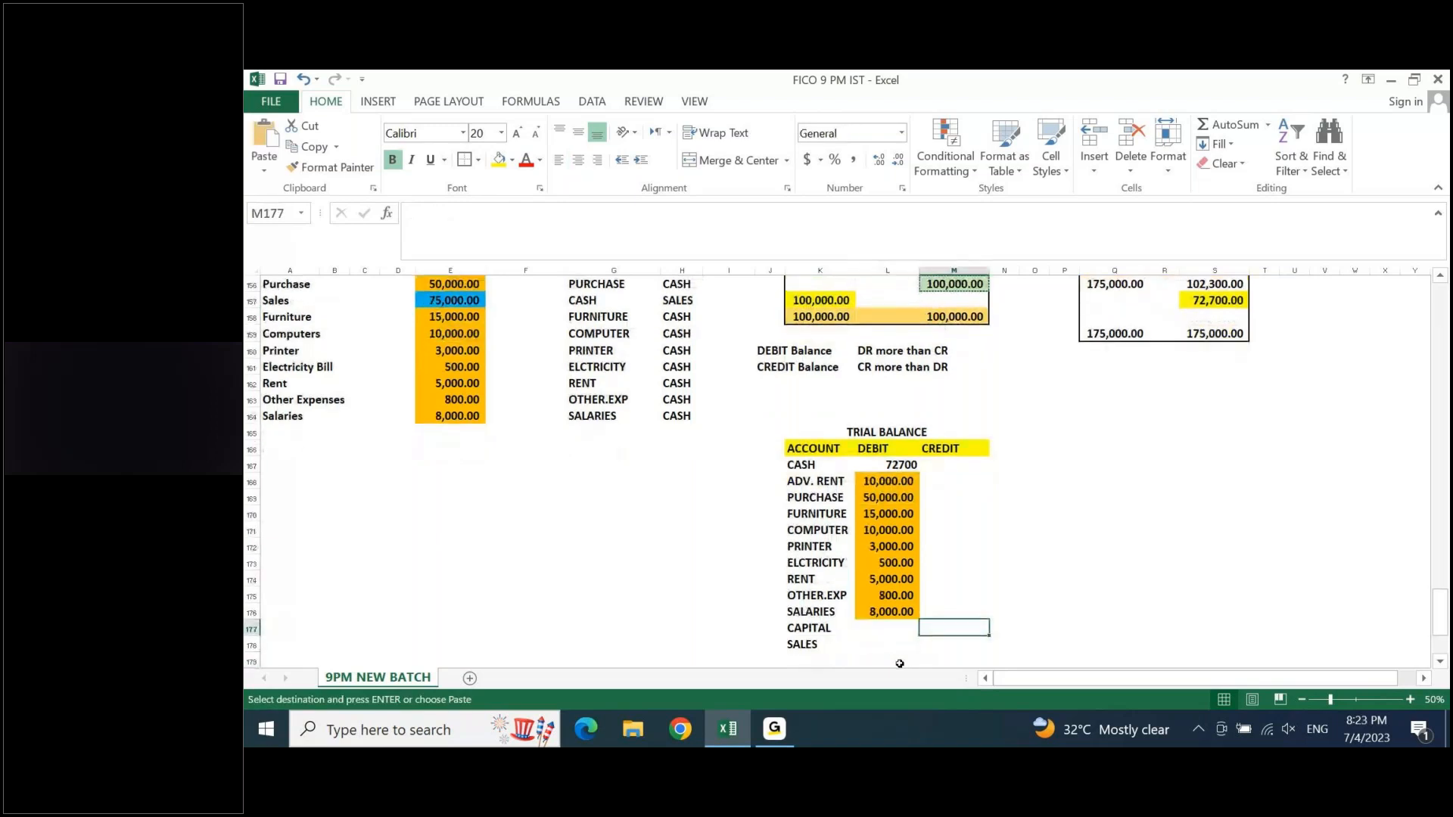
key("ctrl+v")
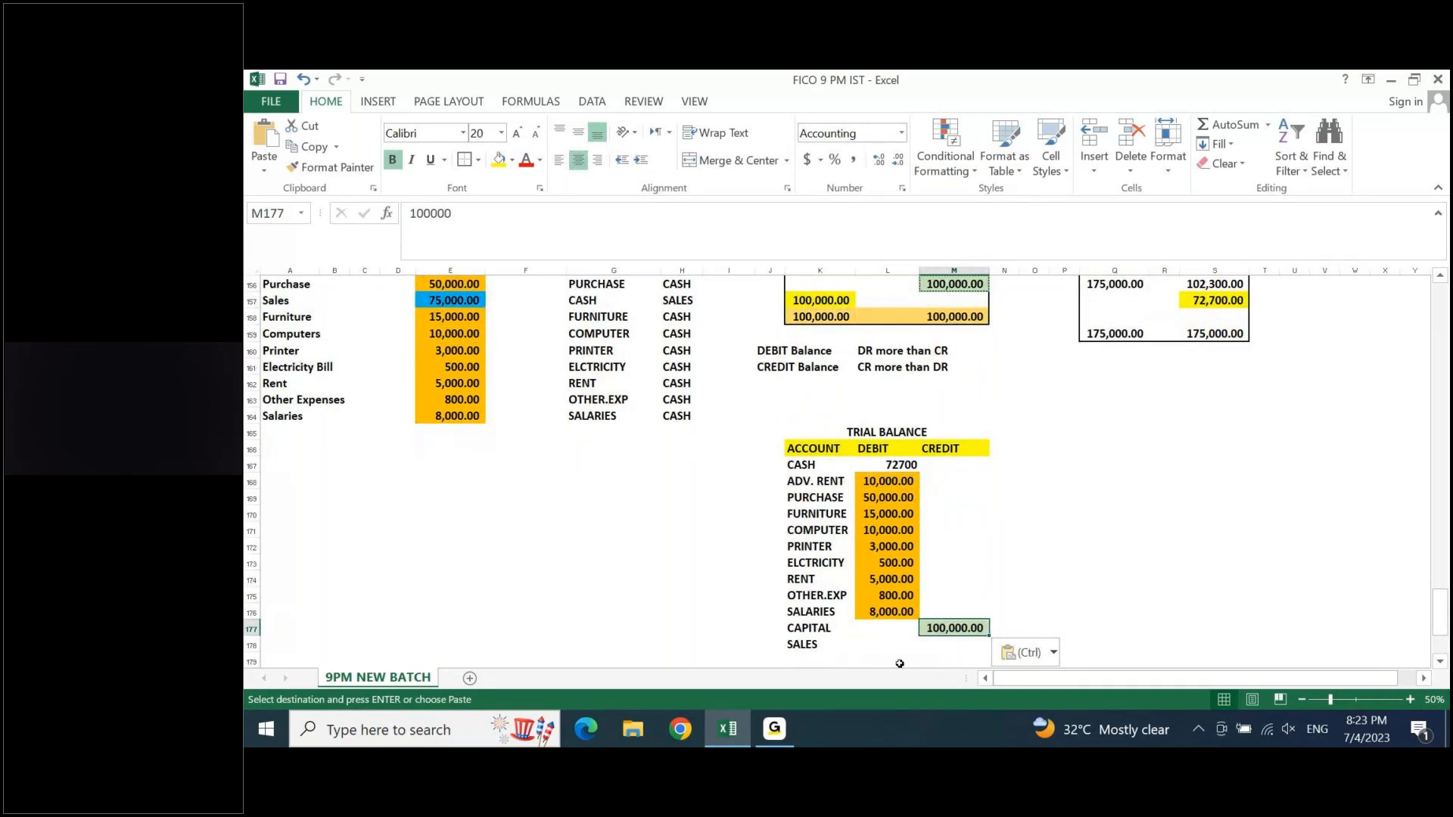
- Copy the 75,000.00 sales amount from E157 into the SALES credit cell M178
left_click(582, 286)
key("Down")
key("Left")
key("Left")
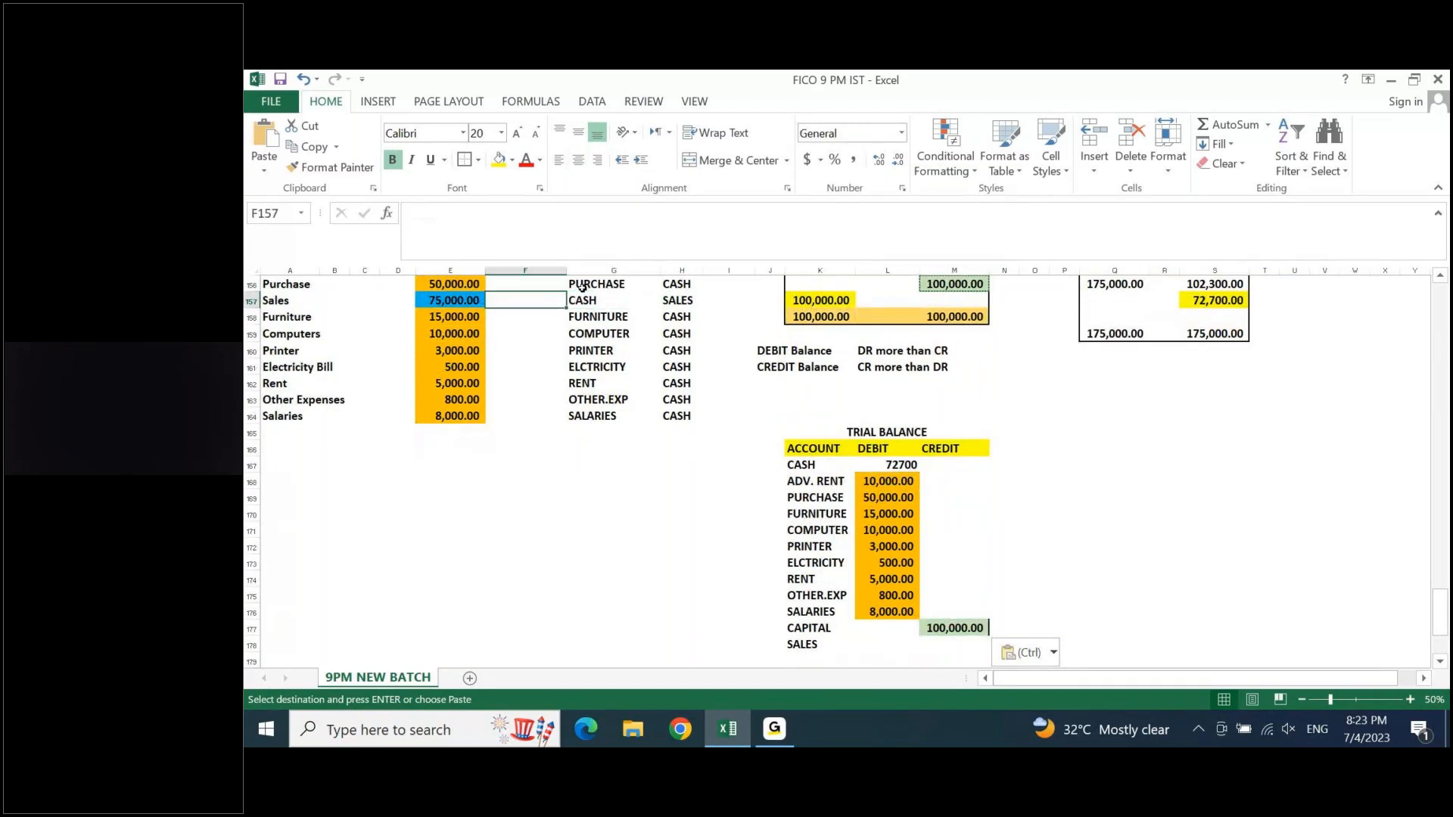
key("ctrl+c")
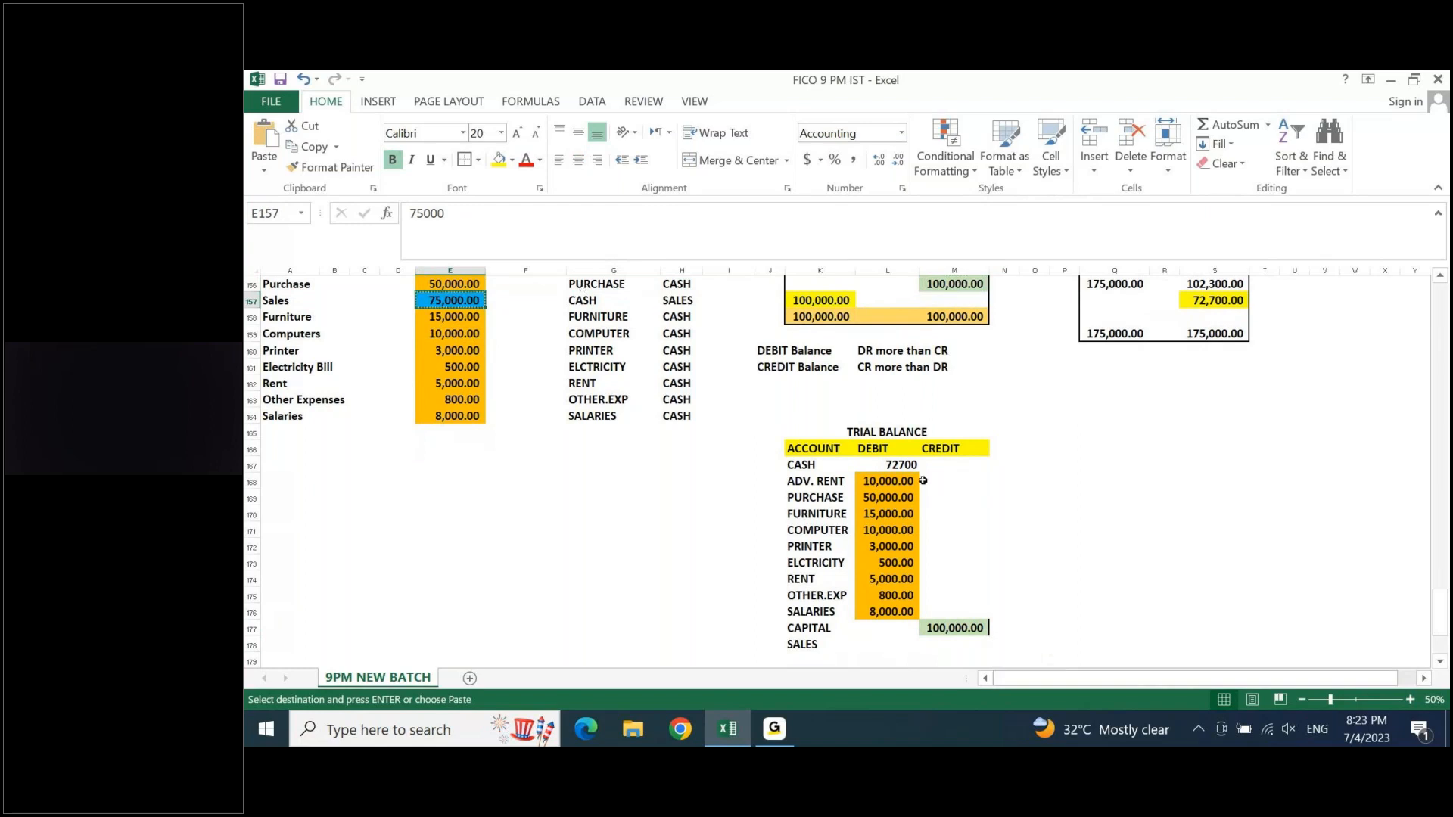
left_click(952, 648)
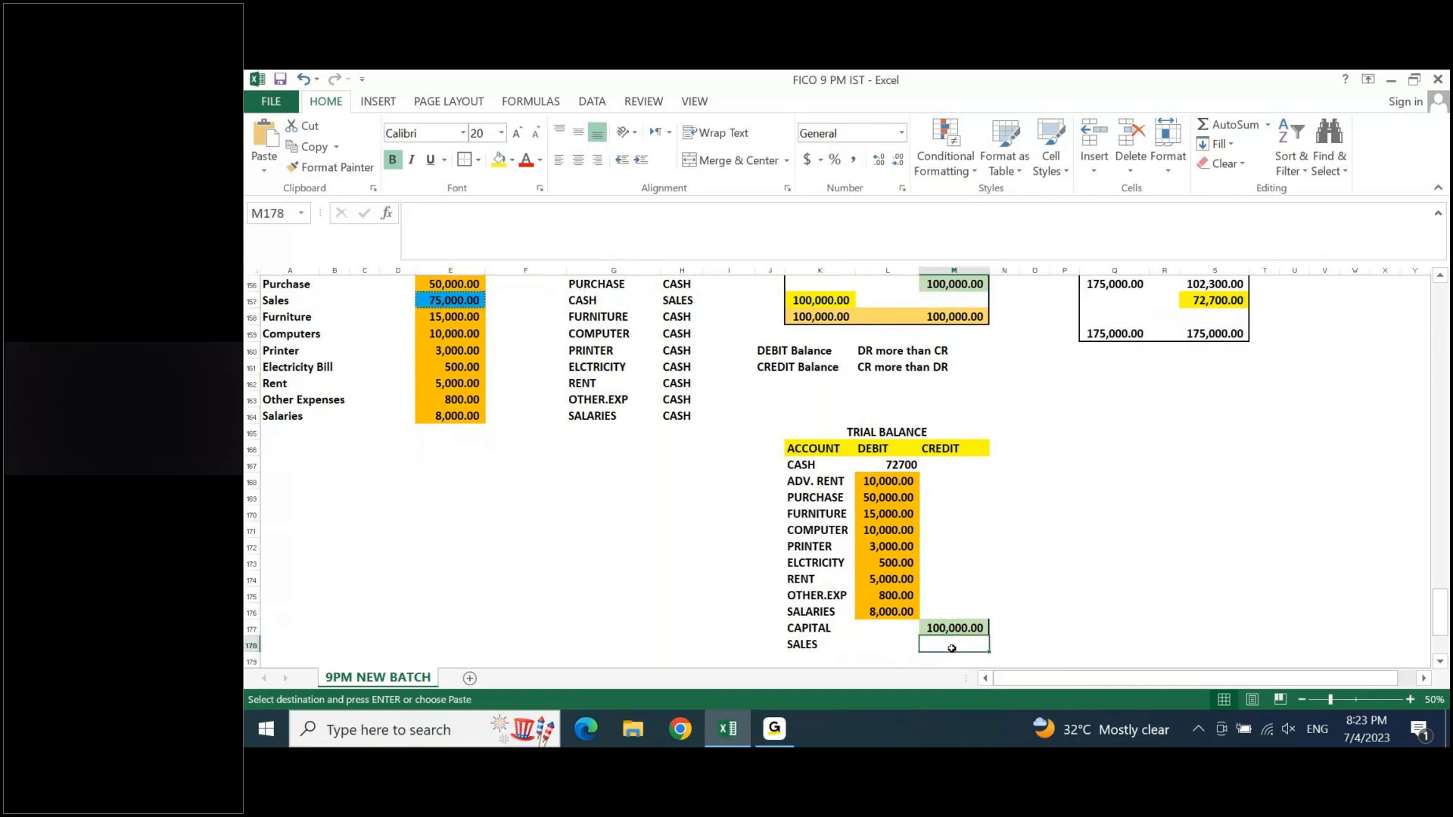
key("ctrl+v")
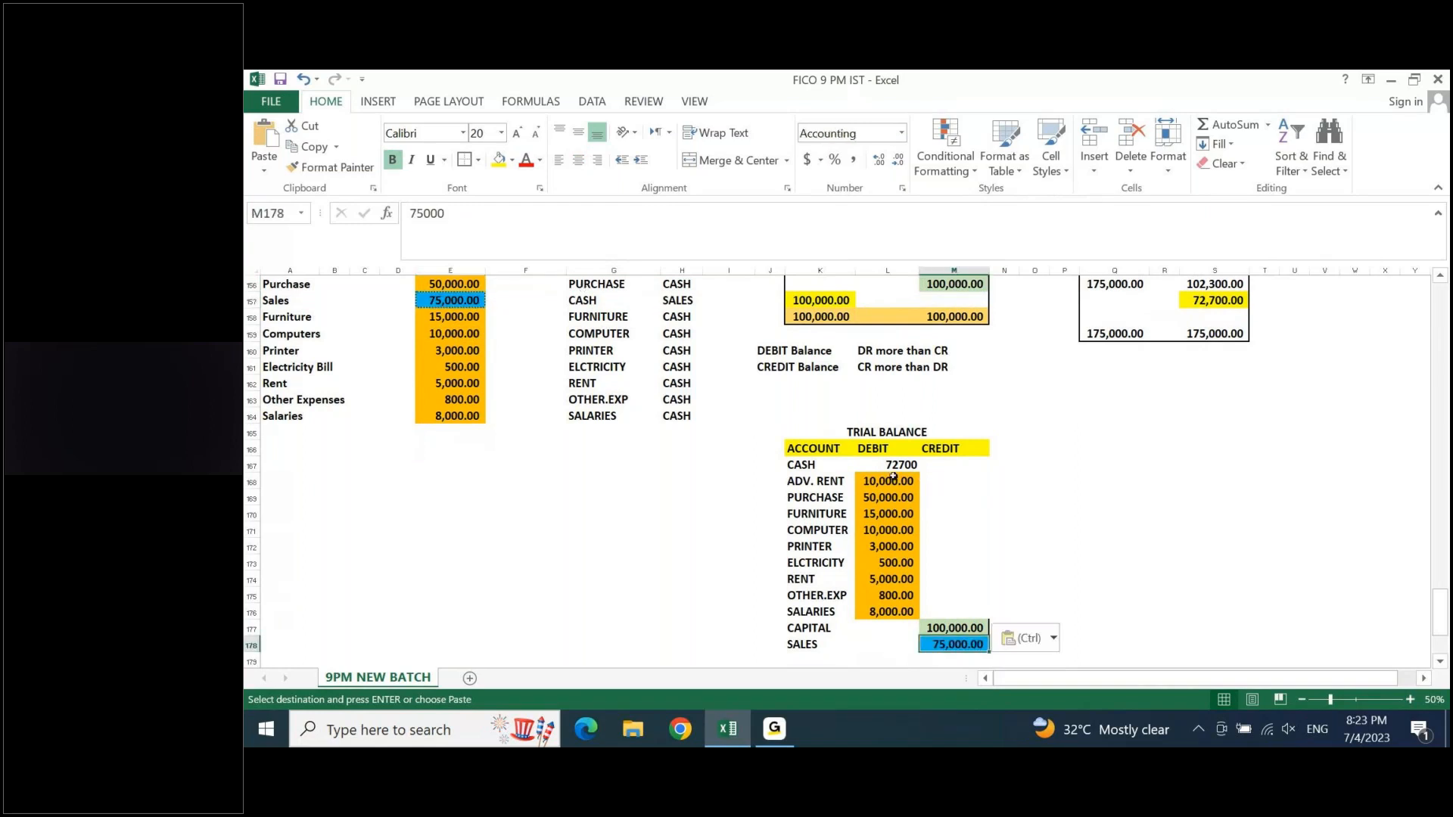
- Apply the comma number style to the trial balance amounts in L167:M178
left_click_drag(884, 461, 973, 648)
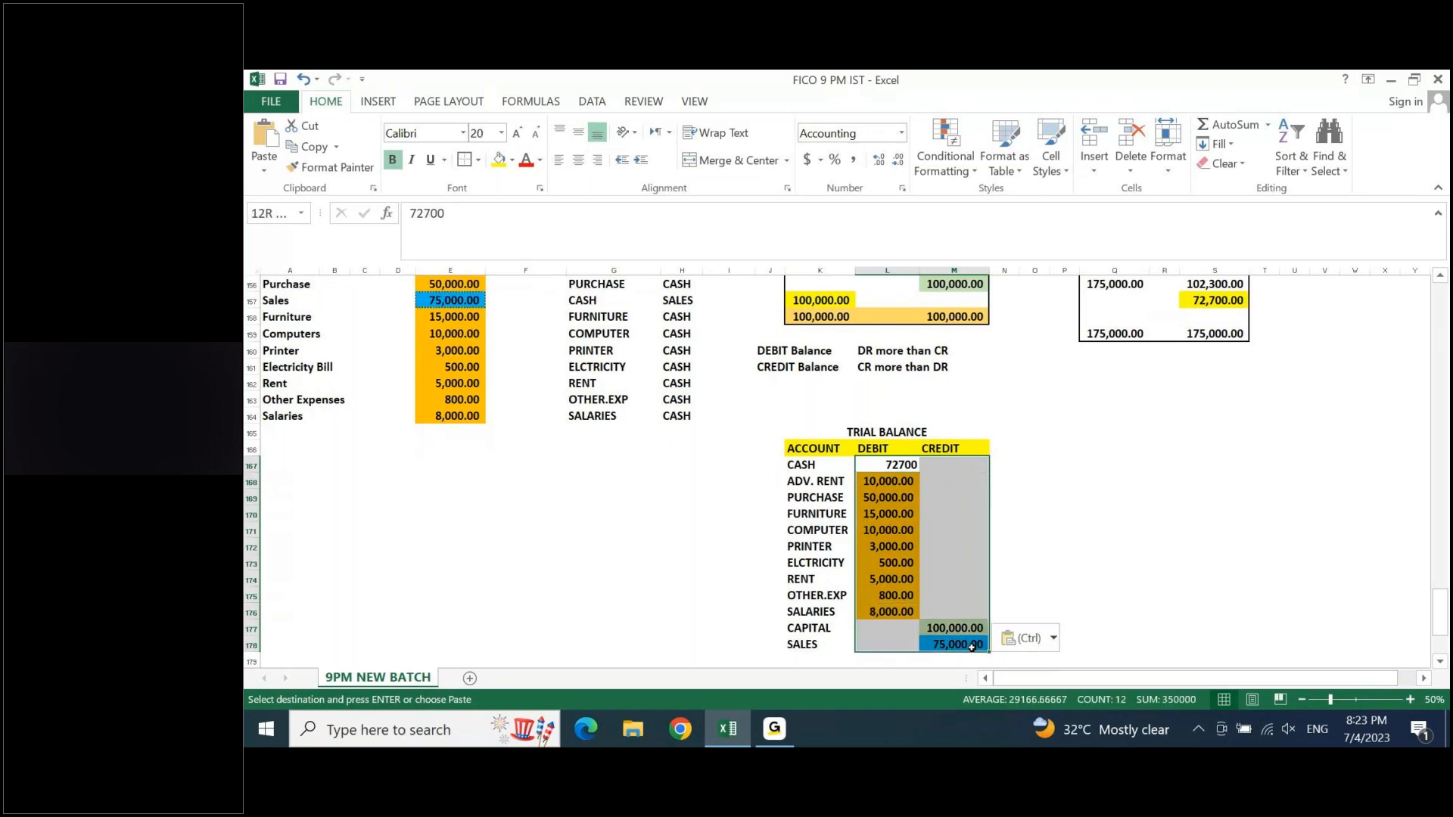
left_click(853, 162)
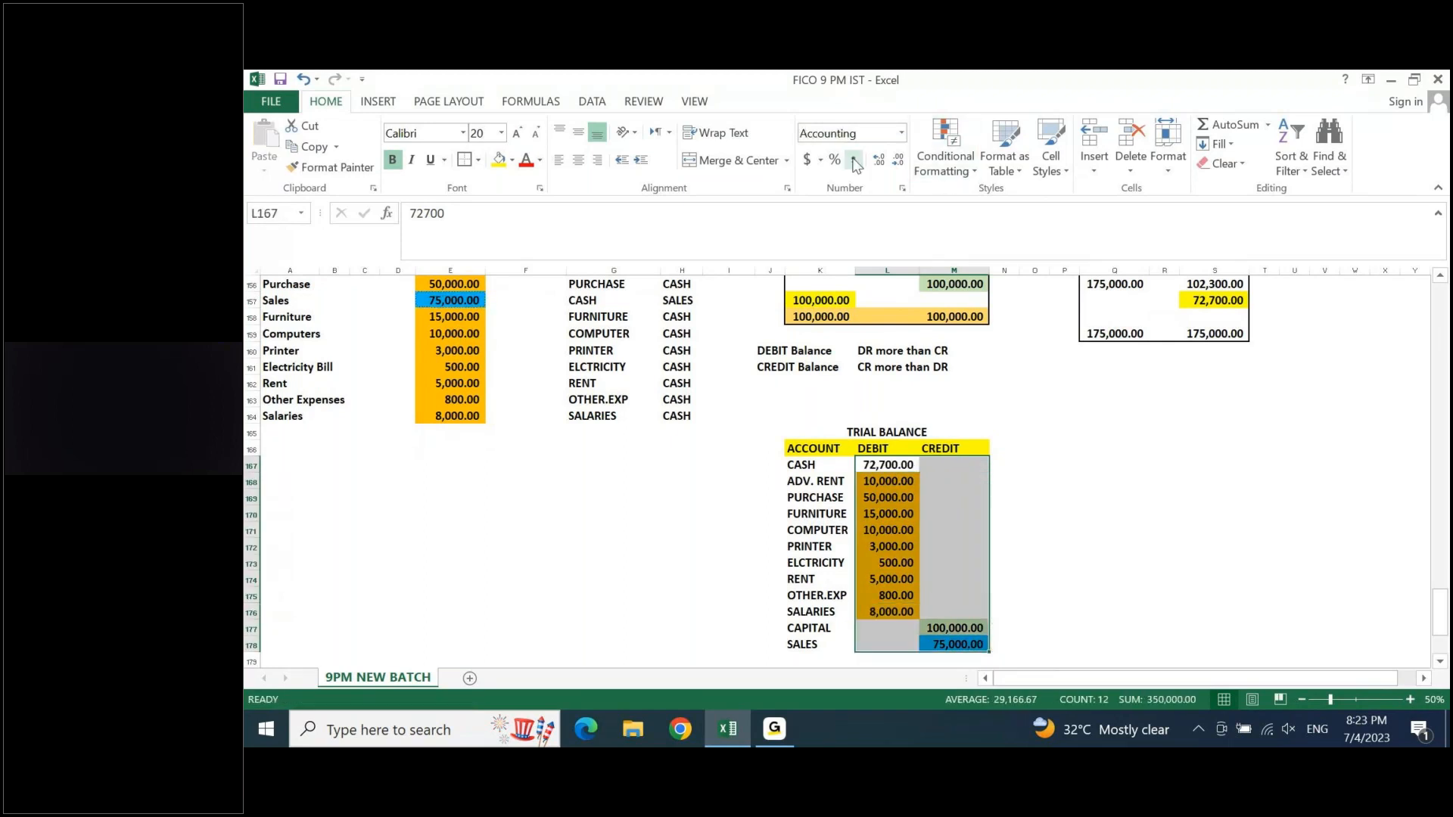
key("Down")
key("Down")
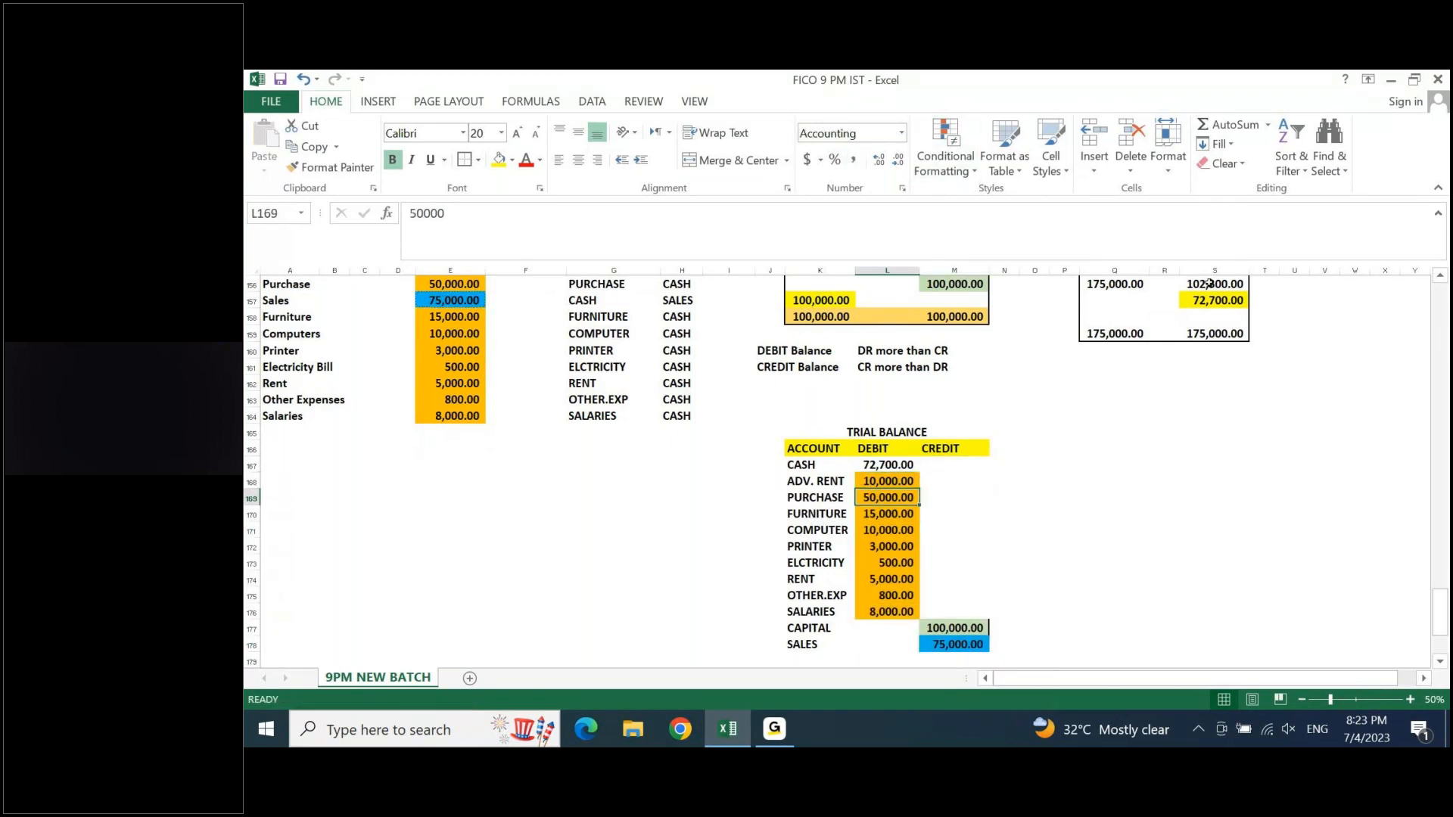
- Outline the trial balance K165:M179 with a border and fill the cash debit and the capital and sales credits orange
left_click(1411, 699)
left_click(1410, 699)
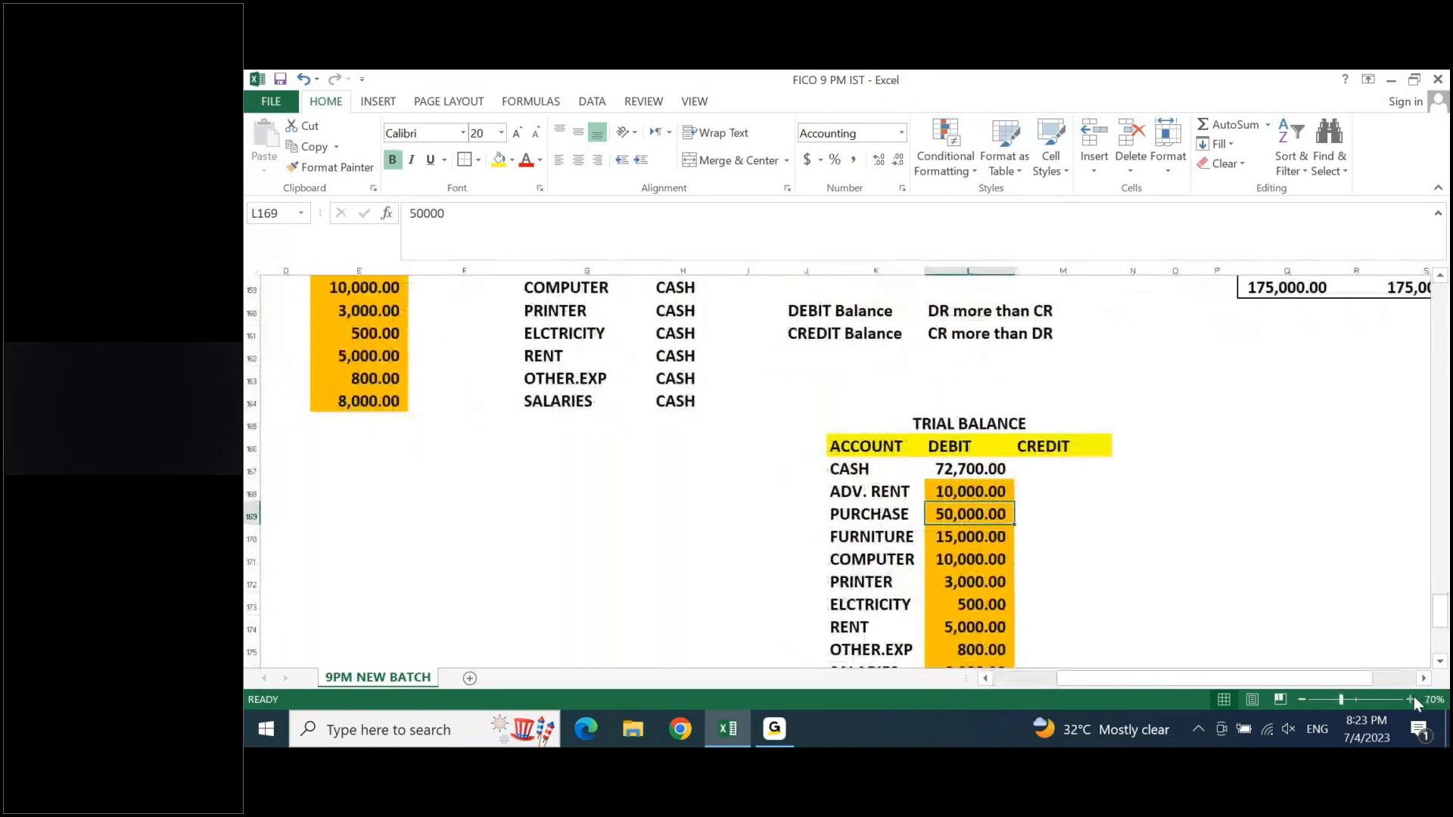
left_click(1410, 699)
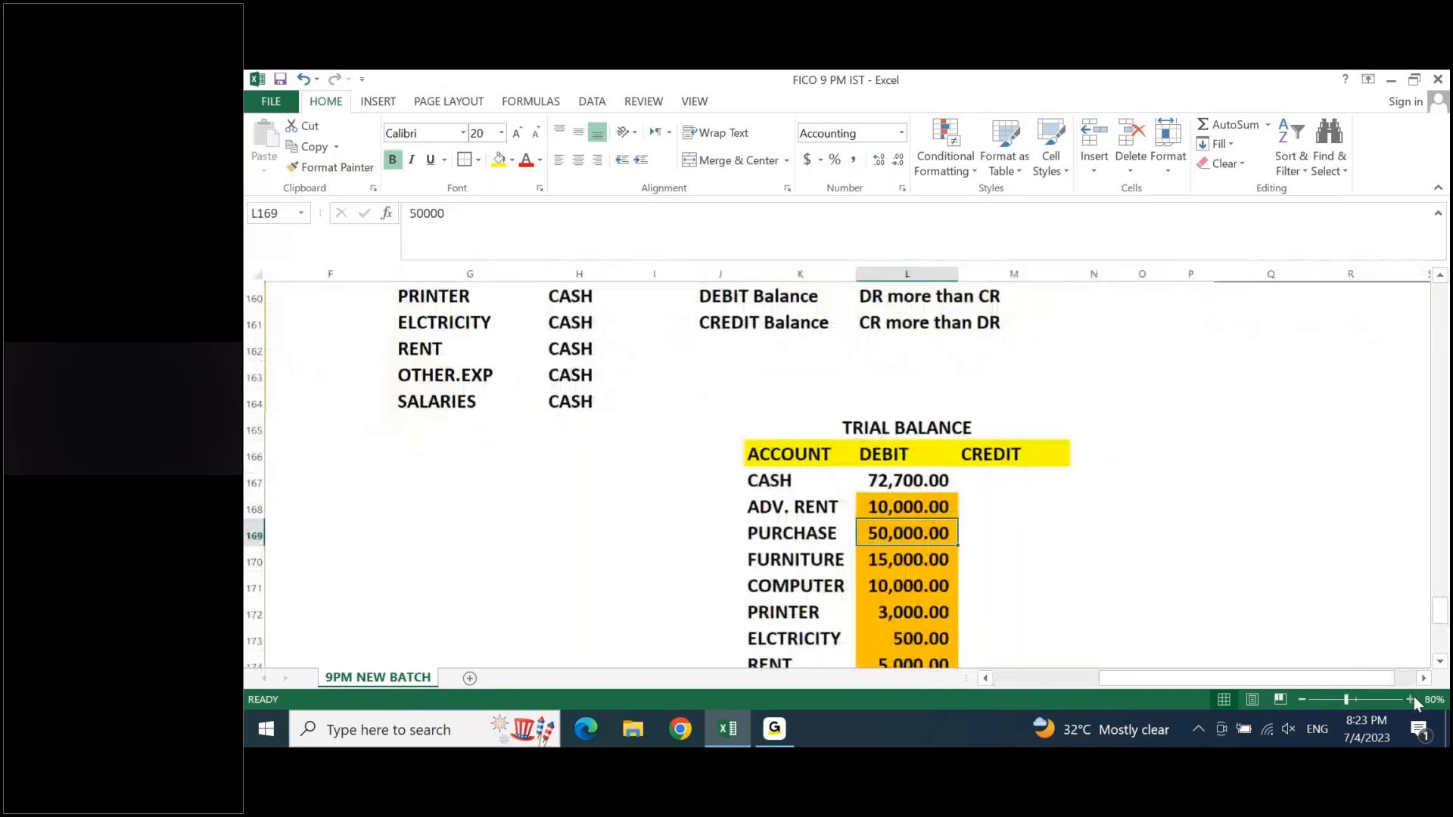
left_click(1441, 662)
left_click(1441, 662)
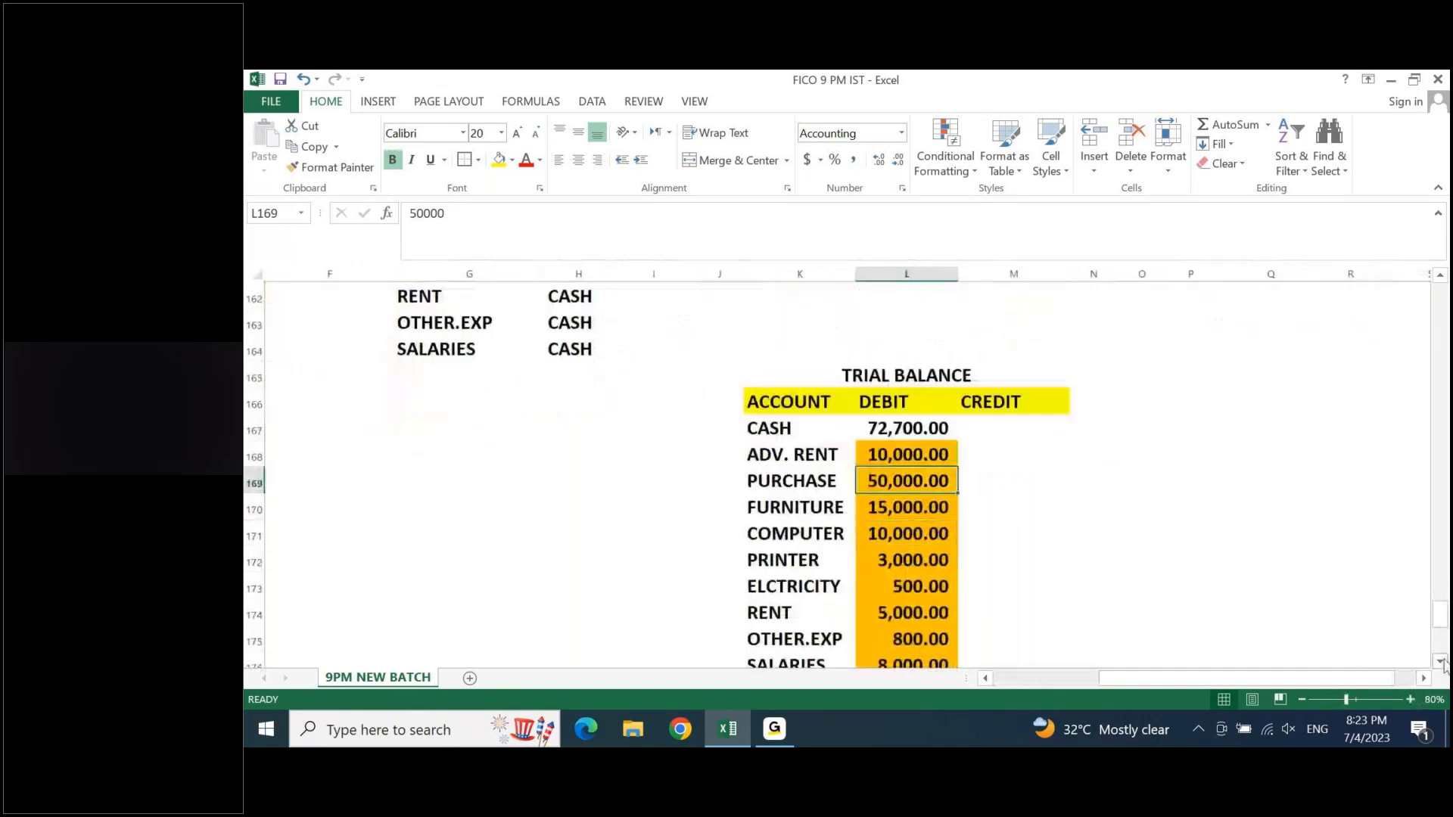
left_click(1442, 662)
left_click(1441, 662)
left_click(1441, 662)
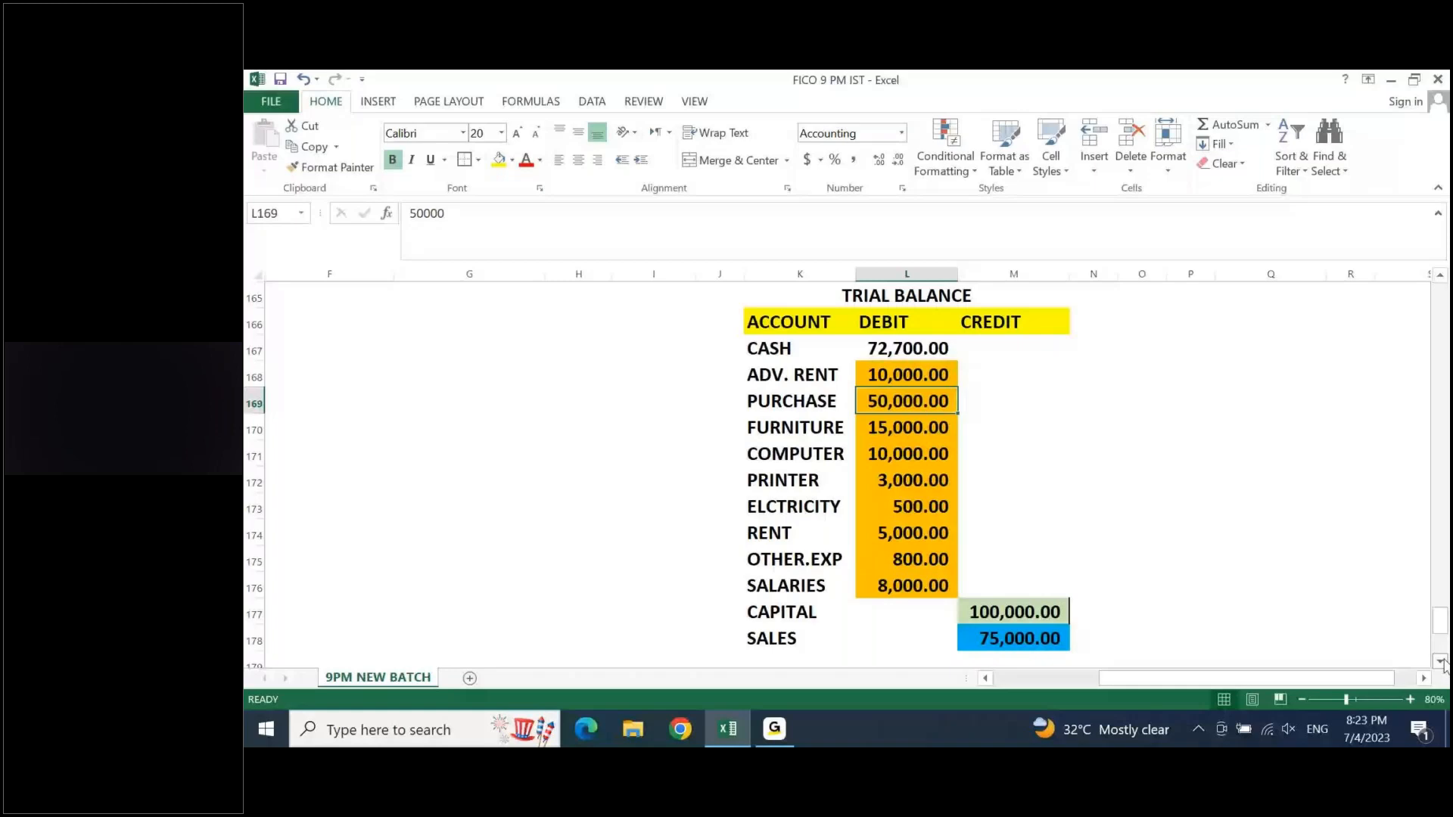
left_click(1302, 700)
left_click_drag(938, 311, 1068, 628)
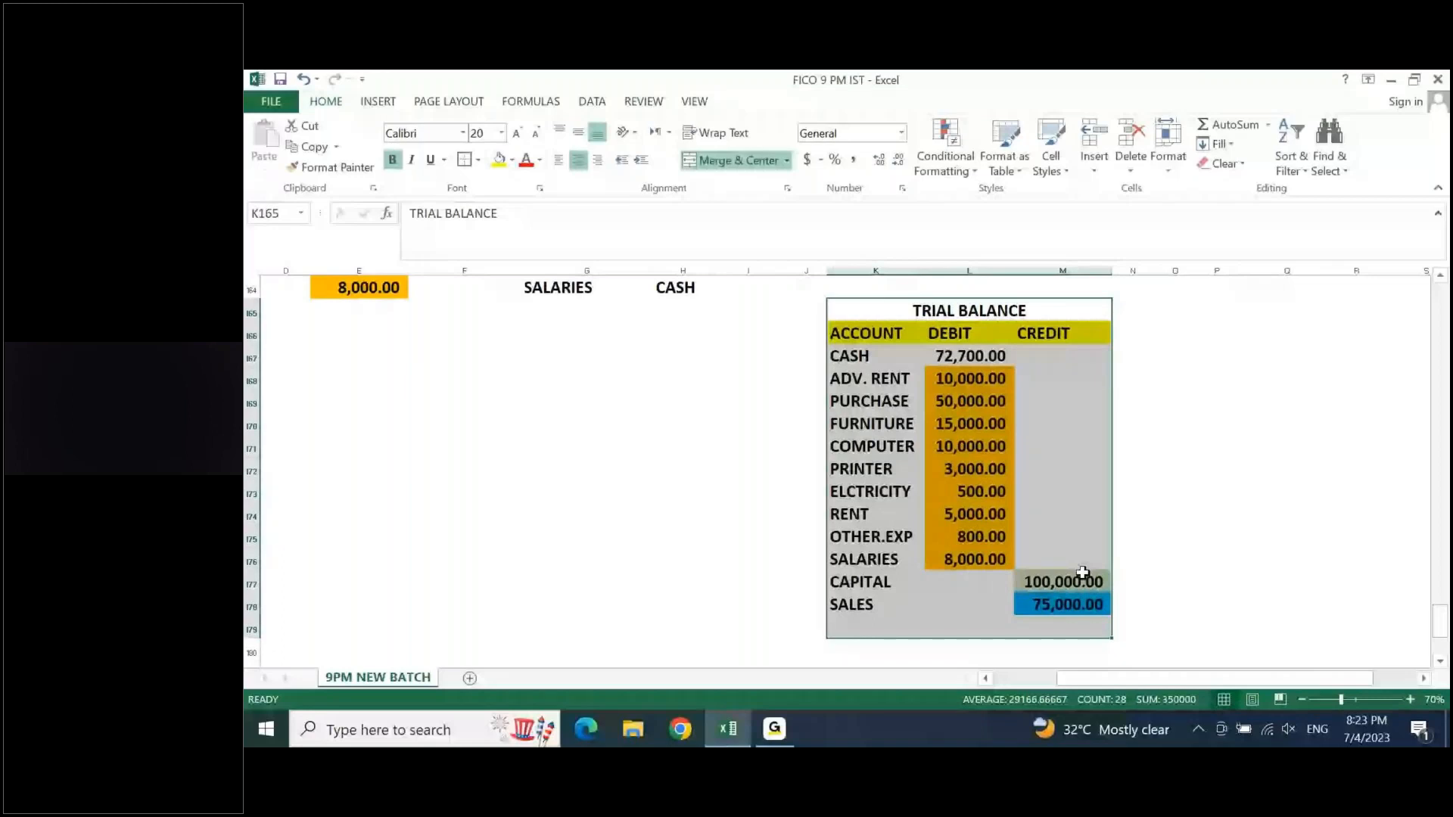
left_click_drag(1082, 572, 1067, 604)
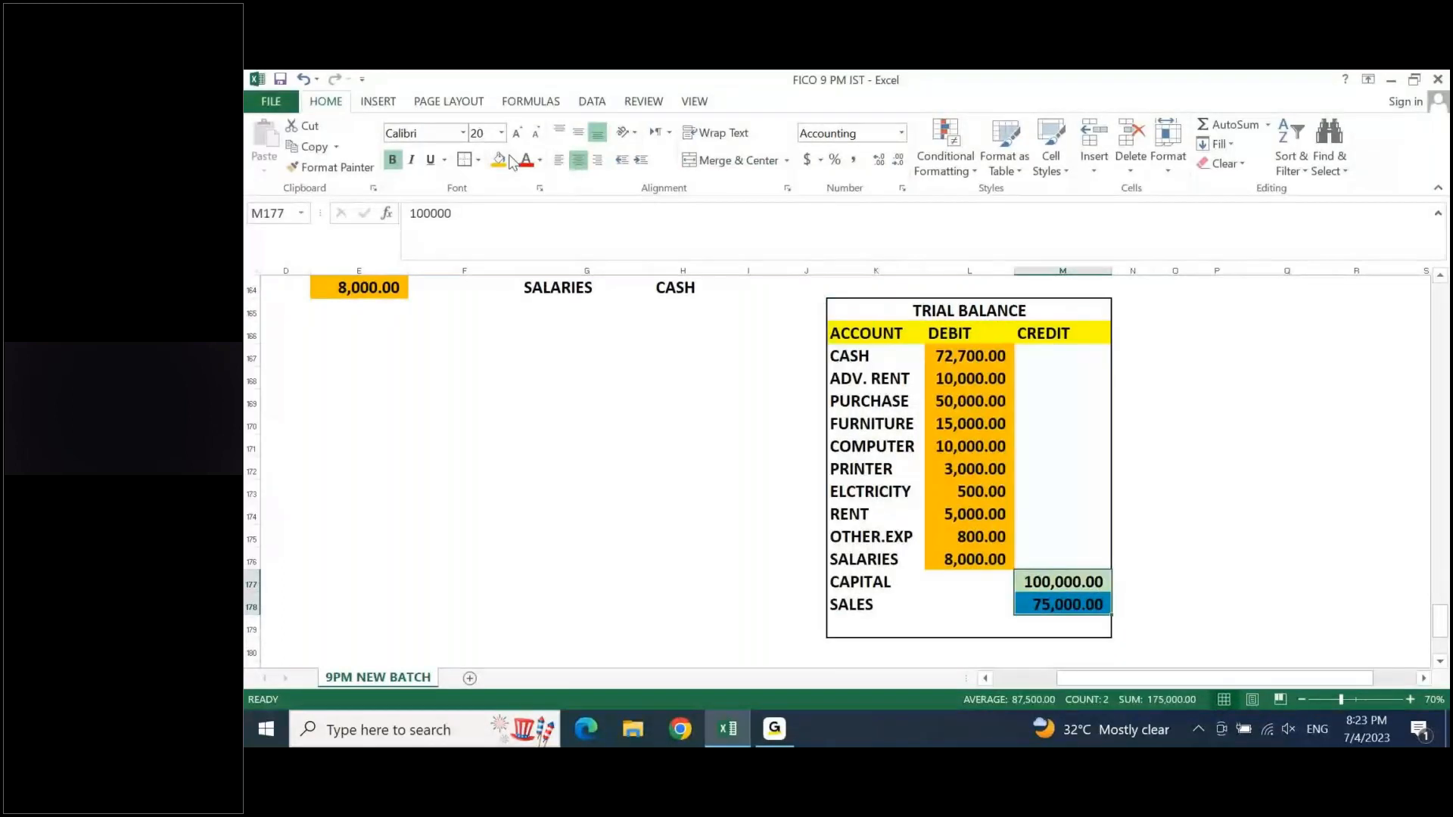
- Total the trial balance in row 179 with =SUM(L167:L178) for debits and =SUM(M177:M178) for credits
left_click(969, 627)
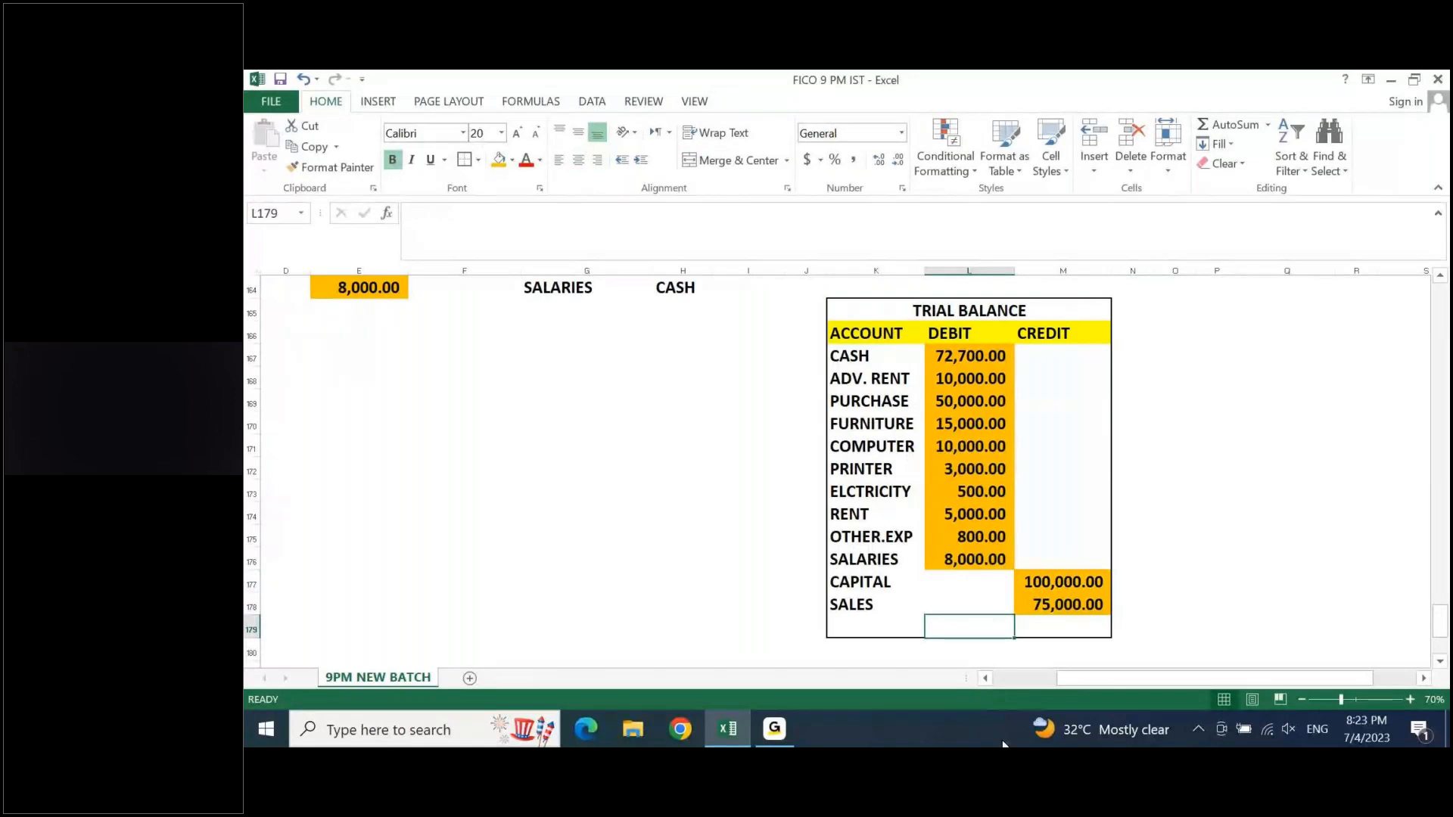
key("alt+equal")
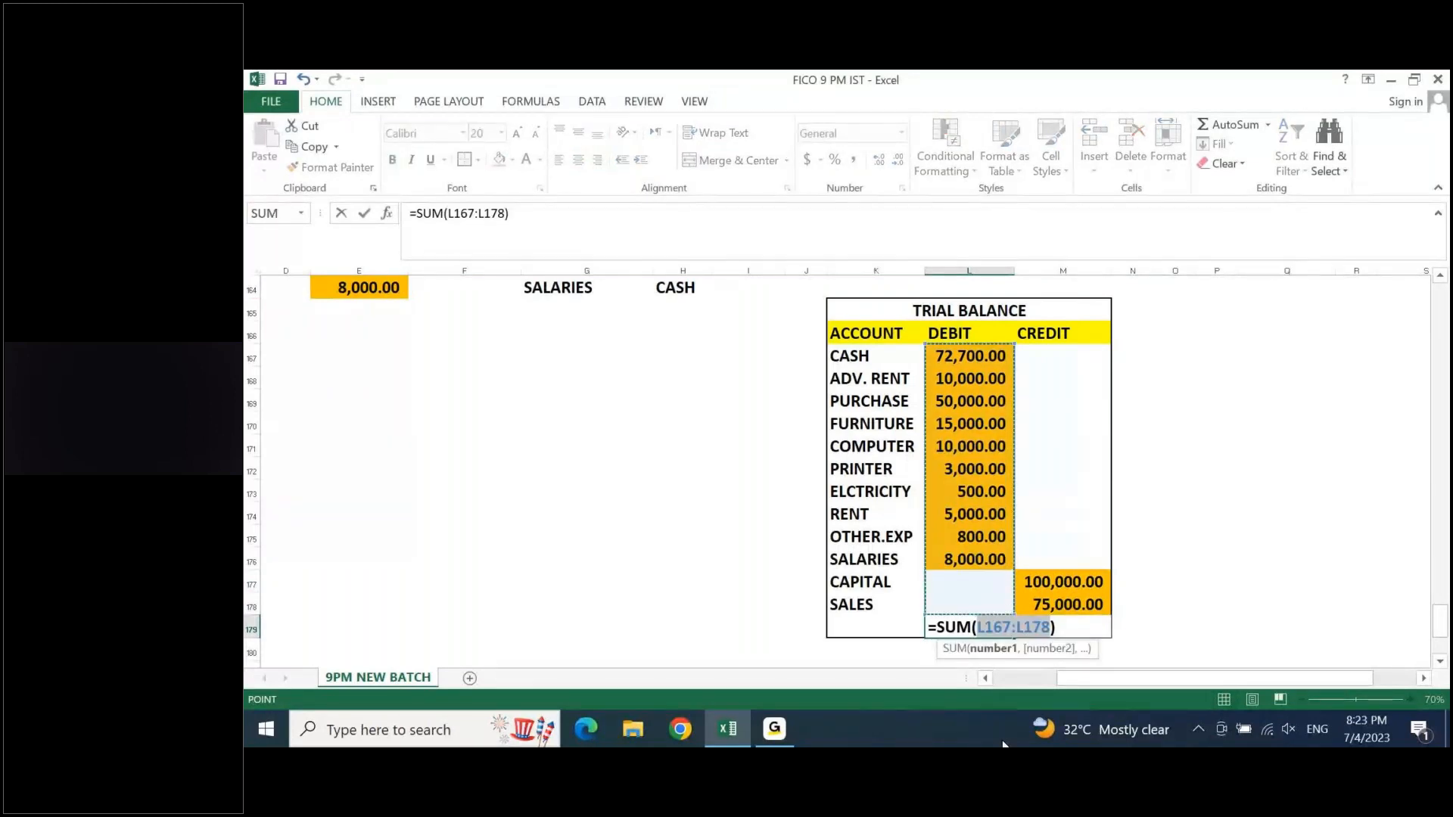
key("alt+equal")
key("Right")
key("alt+equal")
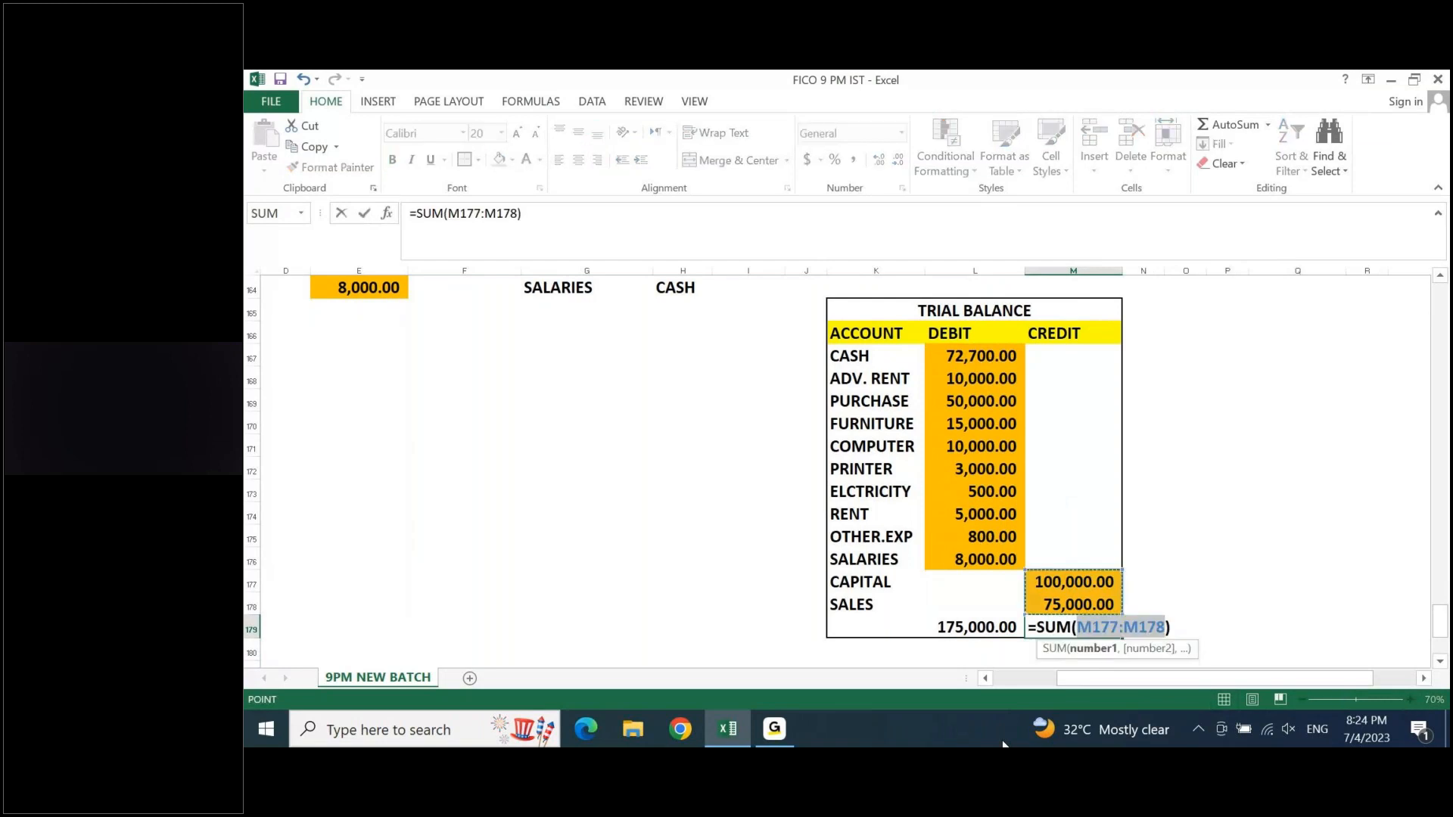
key("ctrl+Return")
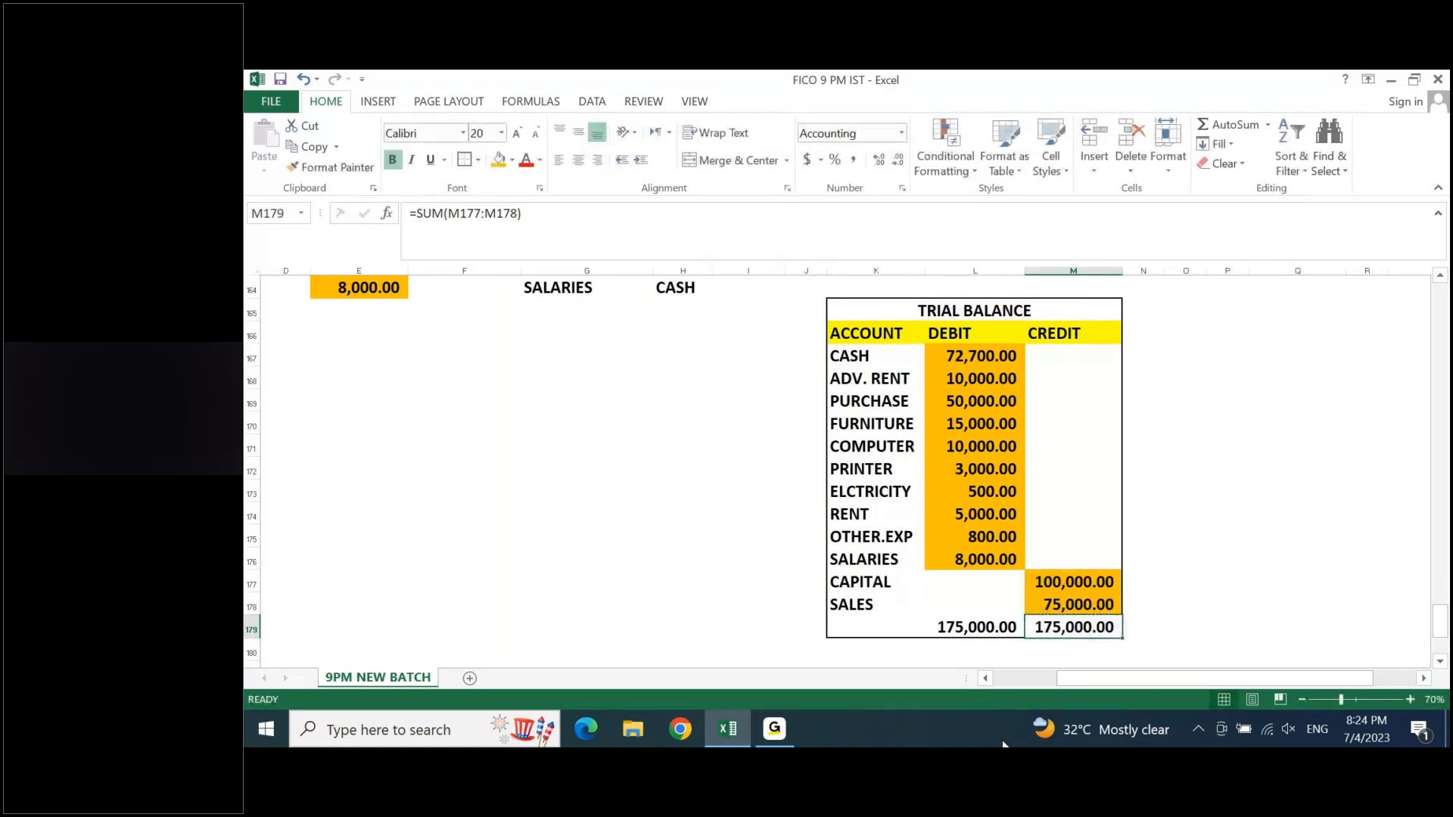
key("Left")
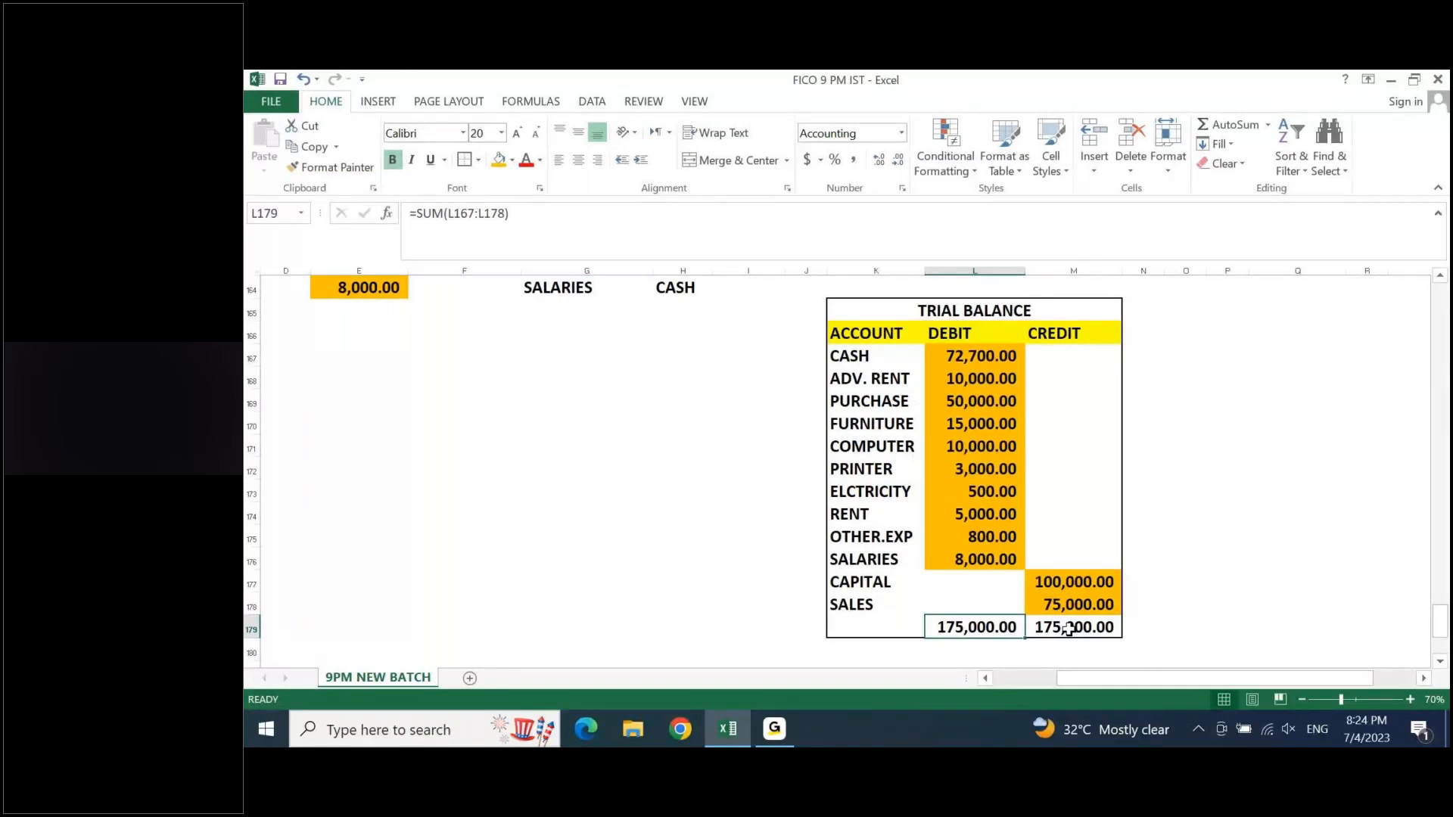
- Add the heading "In SAP" in N166, beside the trial balance's CREDIT heading
key("ctrl+Up")
key("ctrl+Up")
key("ctrl+Up")
key("ctrl+Down")
key("Right")
key("Right")
key("Right")
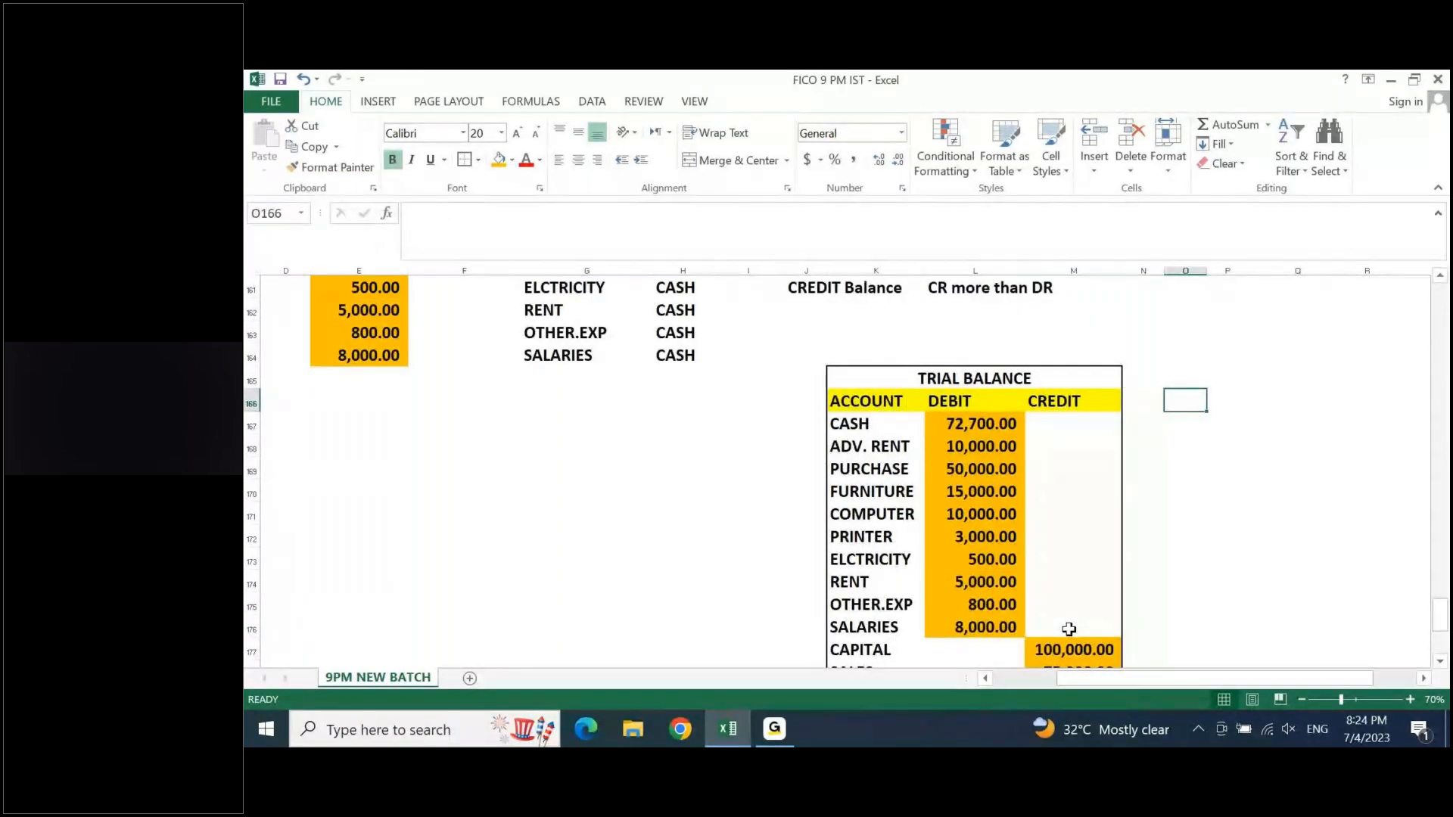
key("F2")
key("Escape")
key("Left")
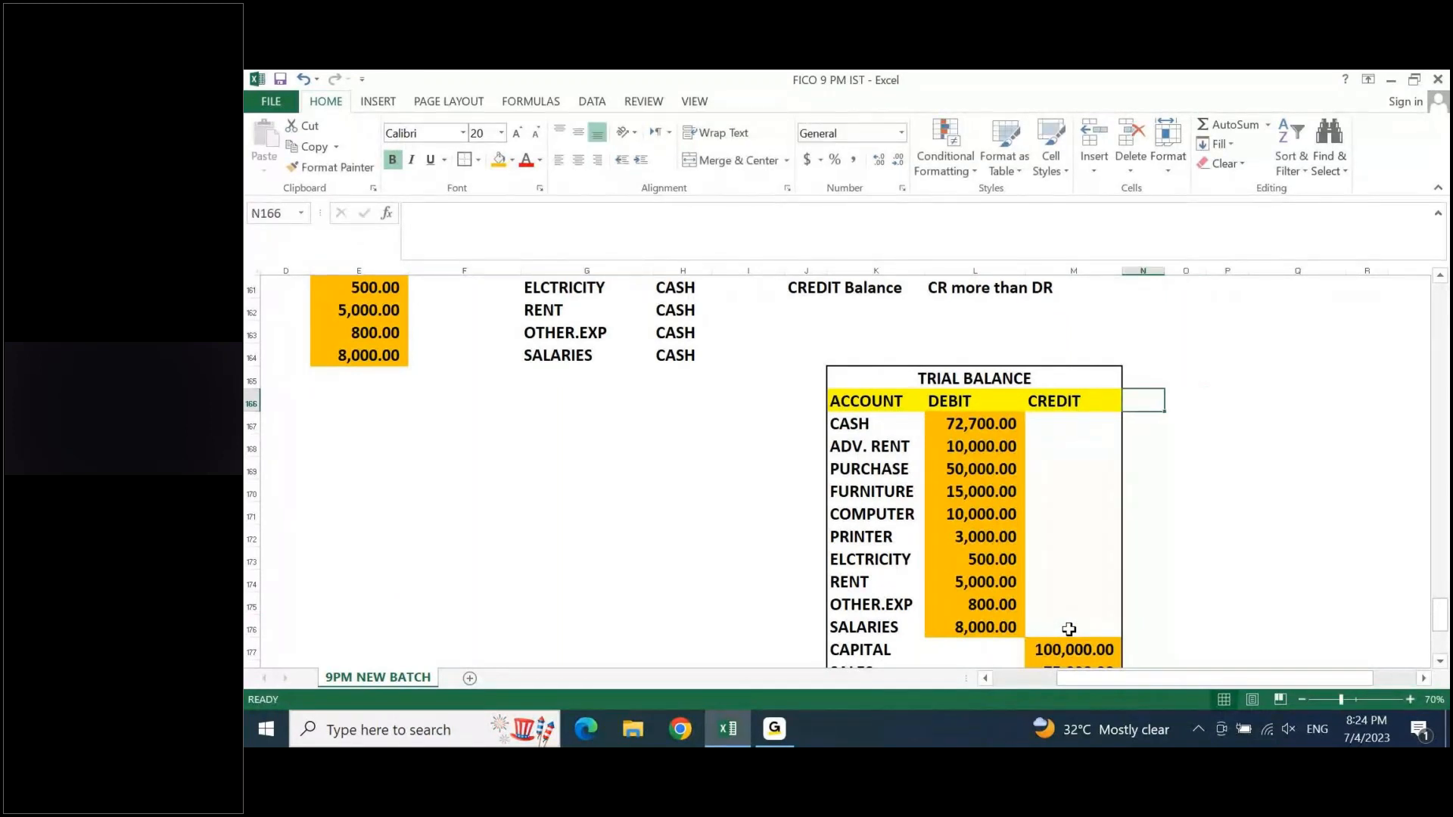
type("In SAP")
key("Return")
- Copy the debit amounts L167:L176 into the In SAP column at N167:N176 and autofit the column width
key("Left")
key("Left")
key("ctrl+shift+Down")
key("ctrl+c")
key("Right")
key("Right")
key("ctrl+v")
key("Escape")
key("alt+o")
key("c")
key("a")
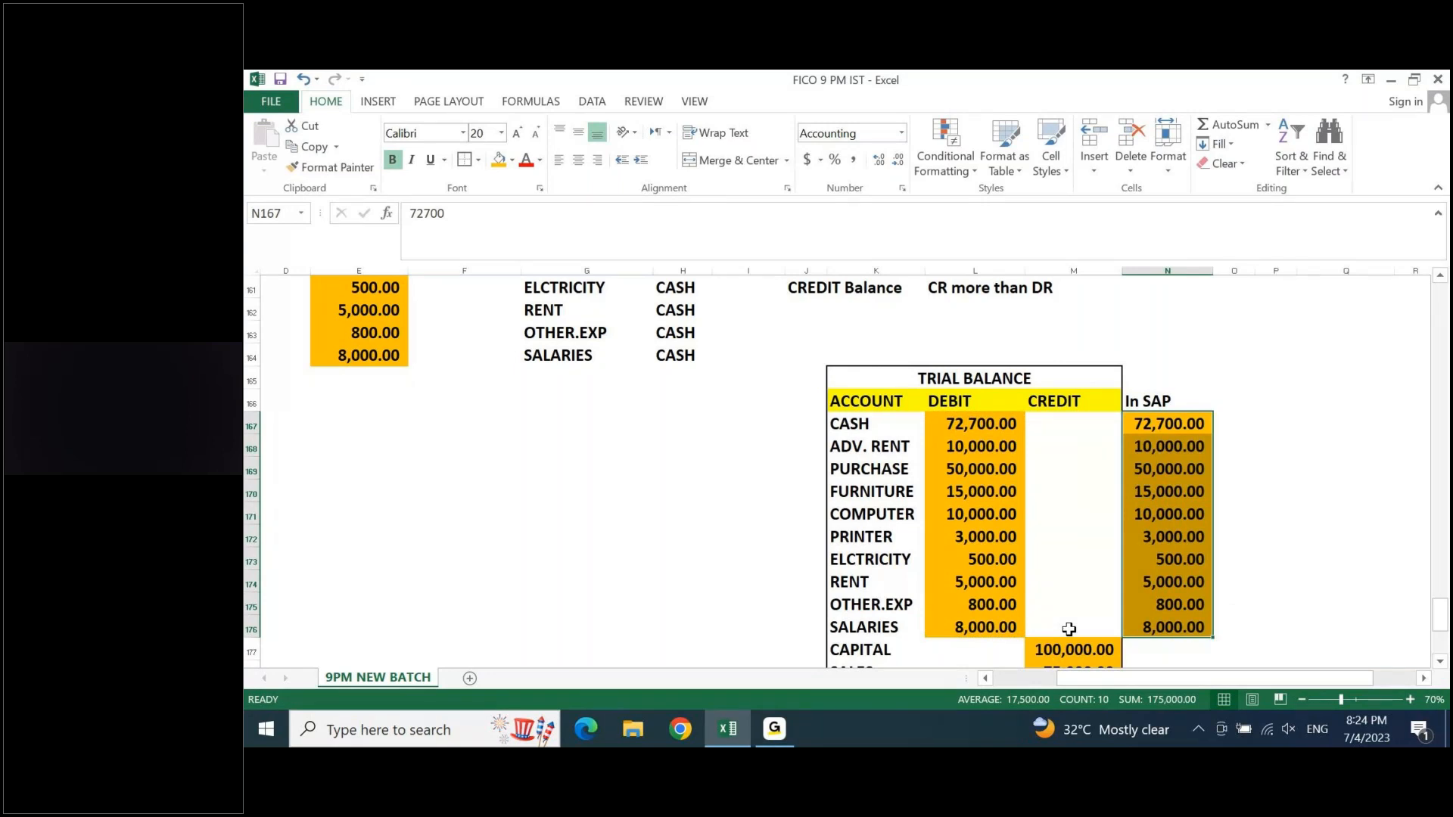
- Copy the capital and sales credits M177:M178 into N177:N178 under In SAP and autofit the column width
key("Down")
key("Down")
key("Down")
key("Down")
key("Down")
key("Down")
key("Down")
key("Down")
key("Down")
key("Down")
key("Down")
key("Down")
key("Down")
key("Down")
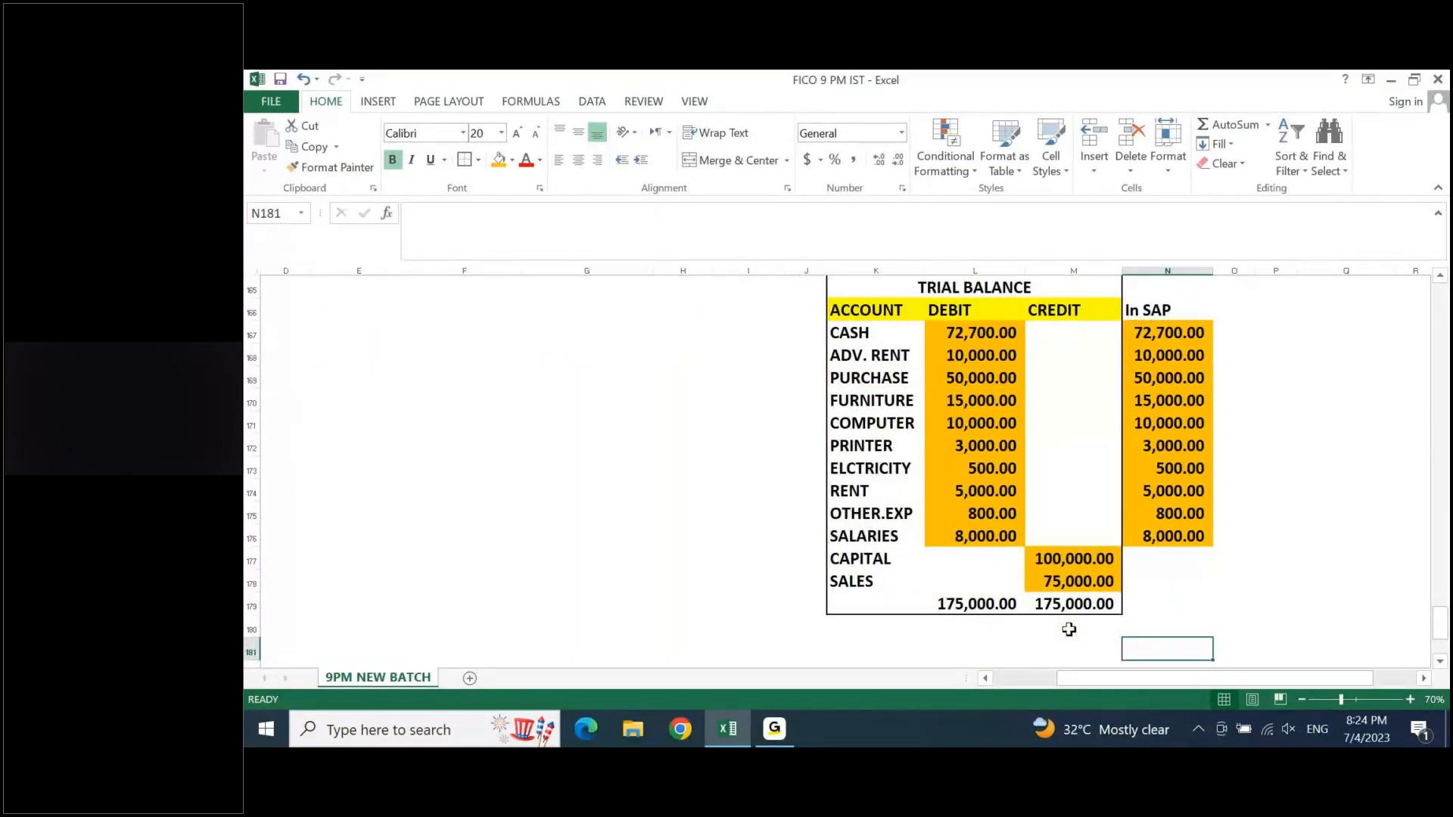
key("Up")
key("Up")
key("Up")
key("Up")
key("Up")
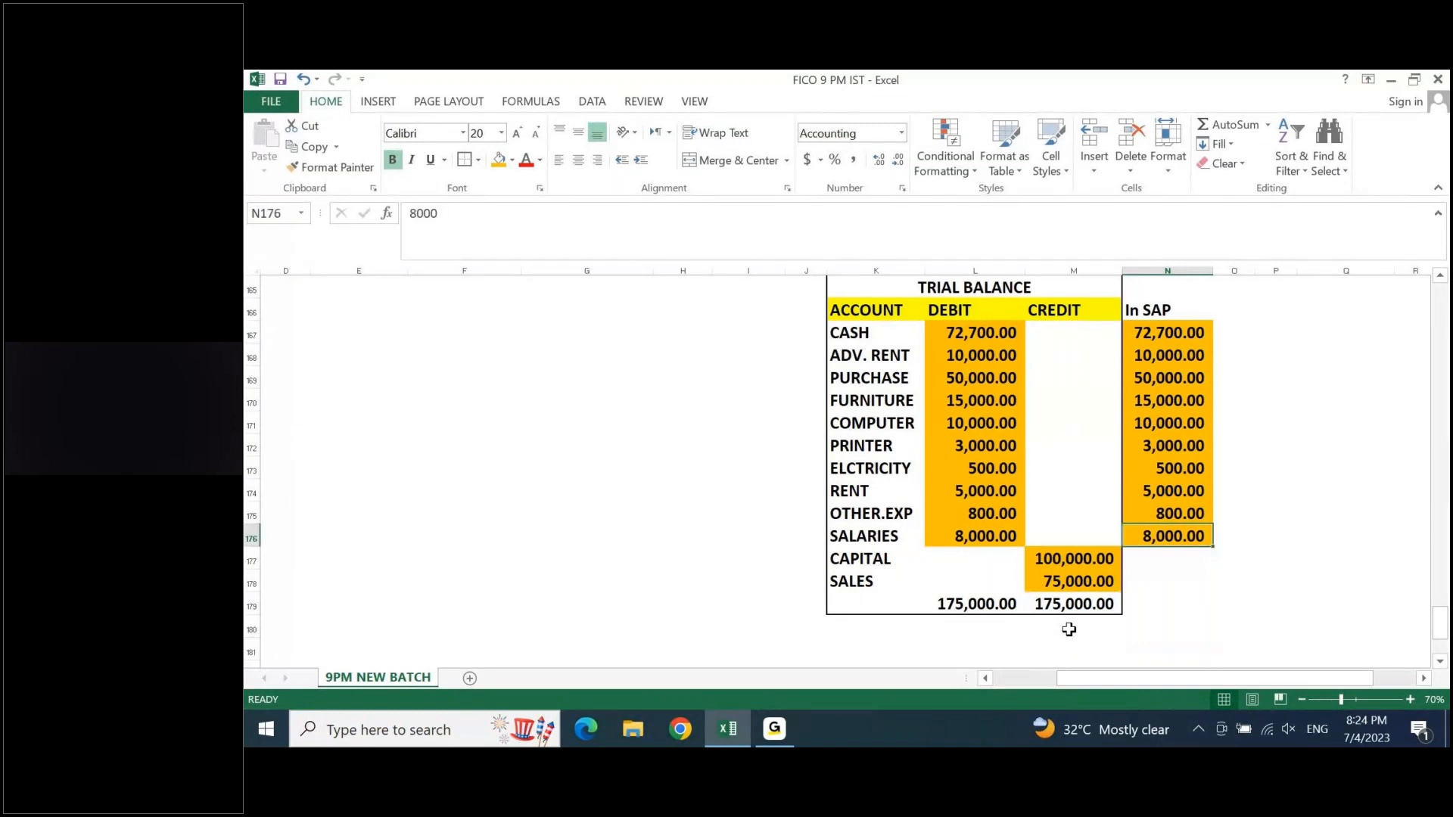
key("Down")
key("Left")
key("shift+Down")
key("ctrl+c")
key("Right")
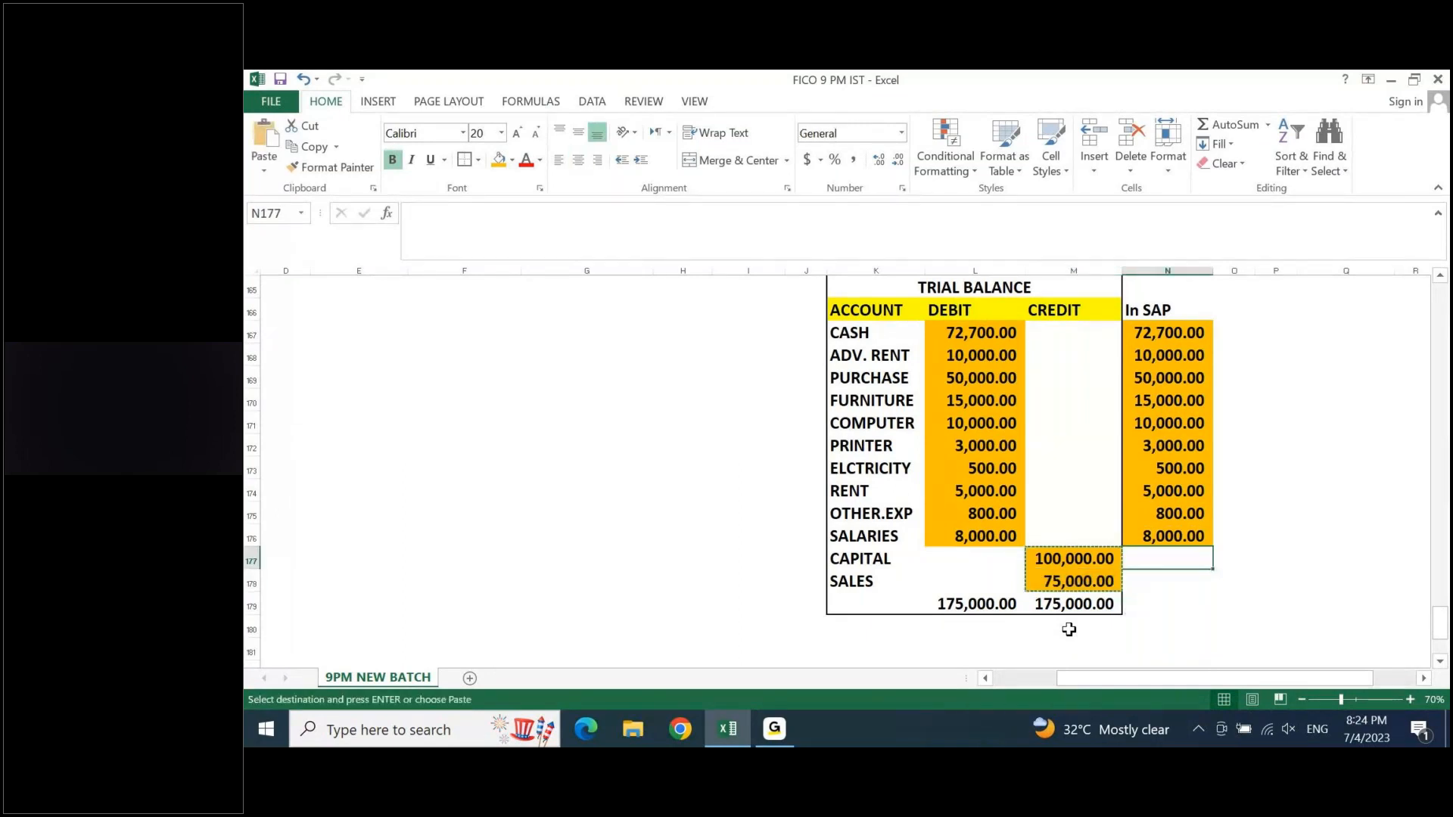
key("ctrl+v")
key("Escape")
key("alt+o")
key("c")
key("a")
- Make the In SAP capital and sales amounts negative: -100000 in N177 and -75000 in N178
key("shift+Up")
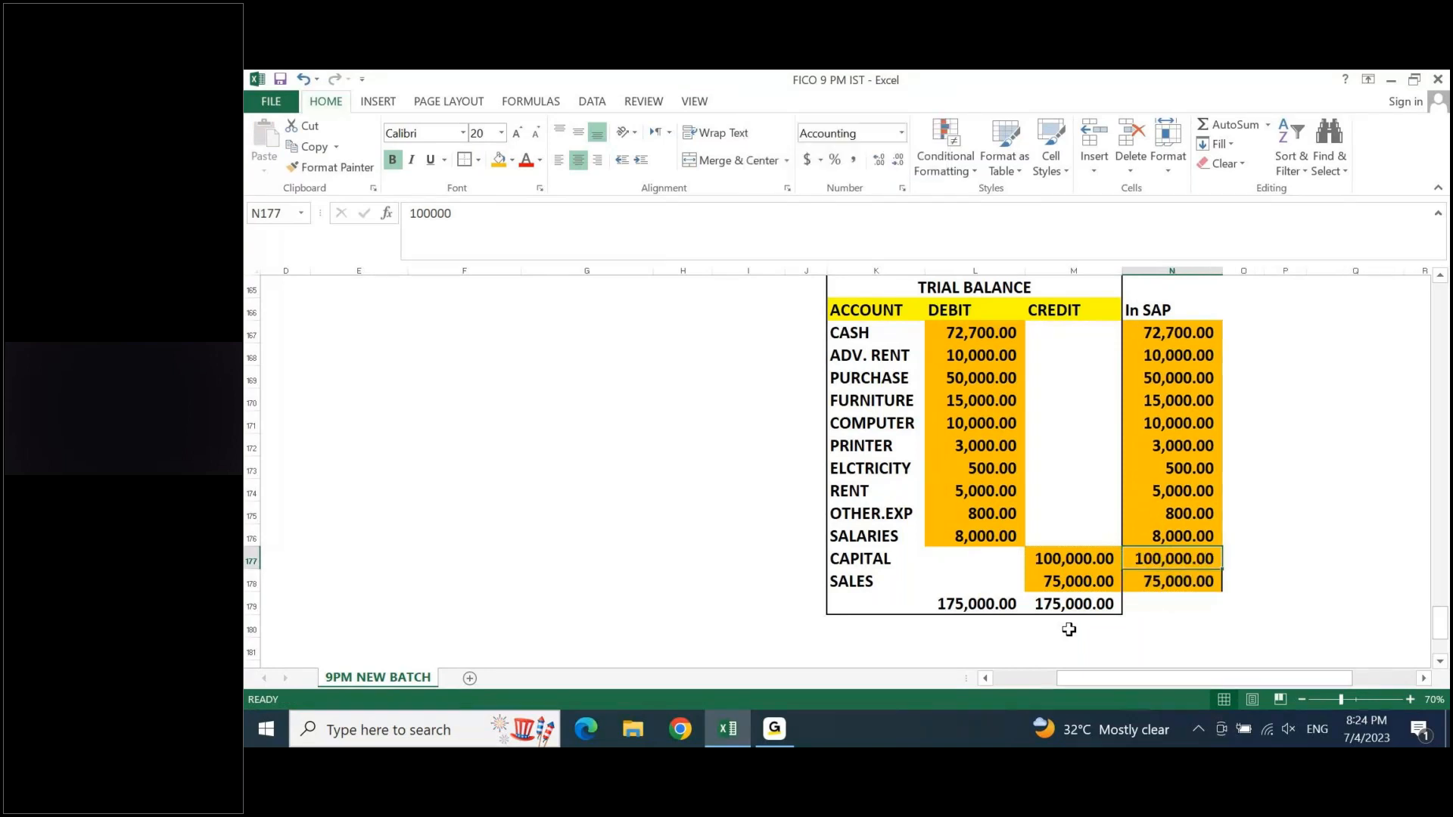
key("F2")
type("-")
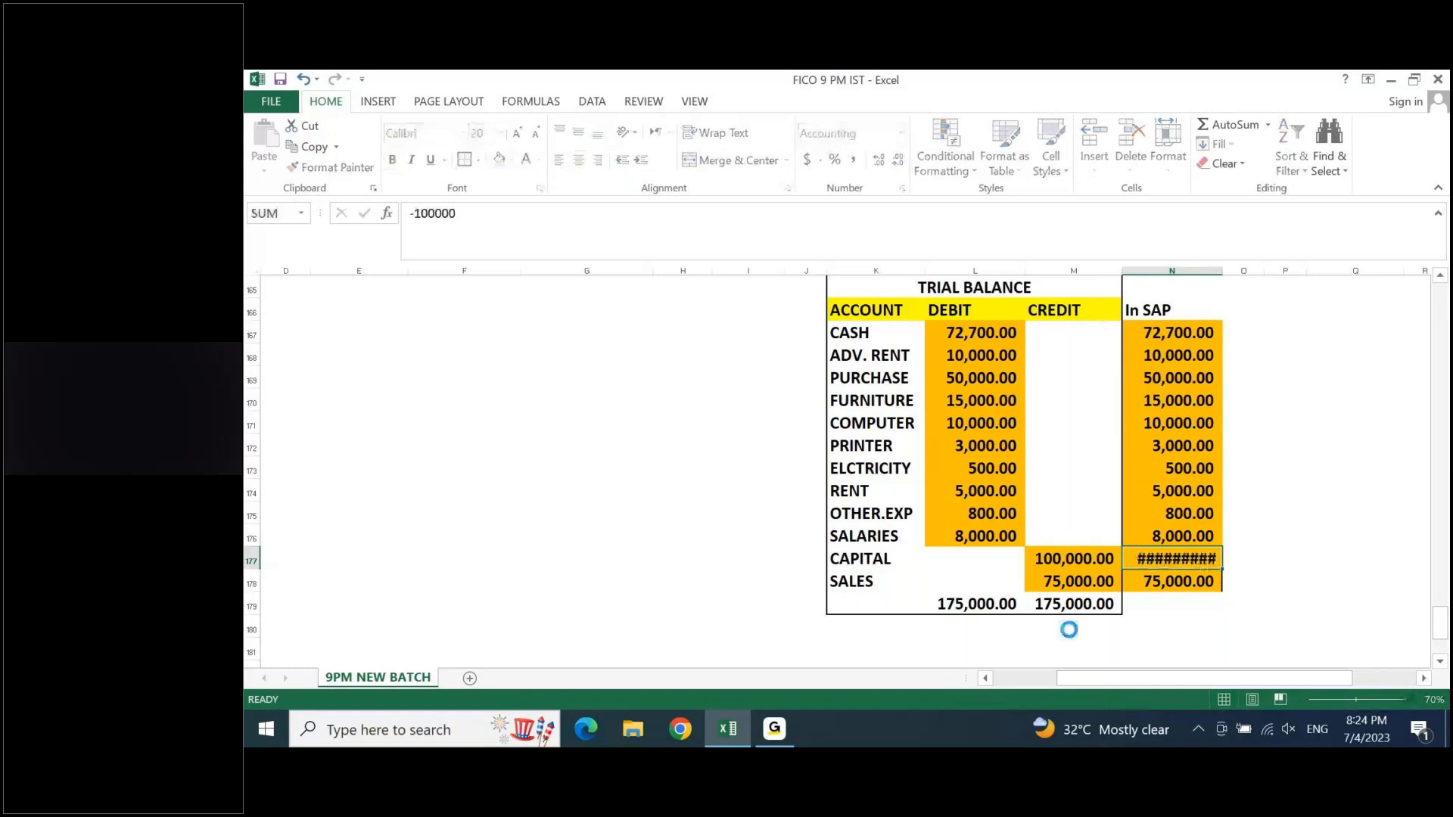
key("F2")
key("Home")
type("-")
key("Return")
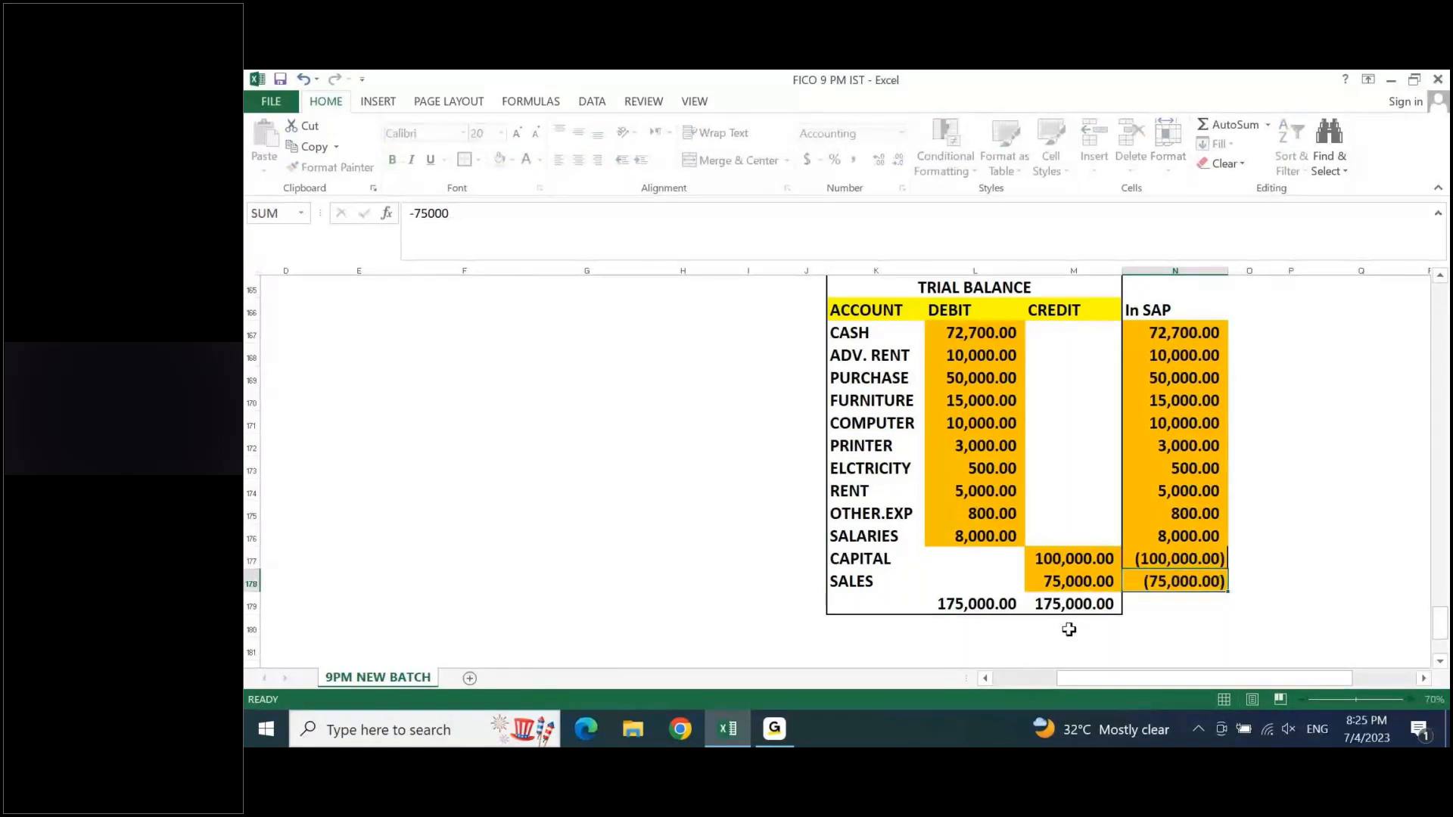
key("Return")
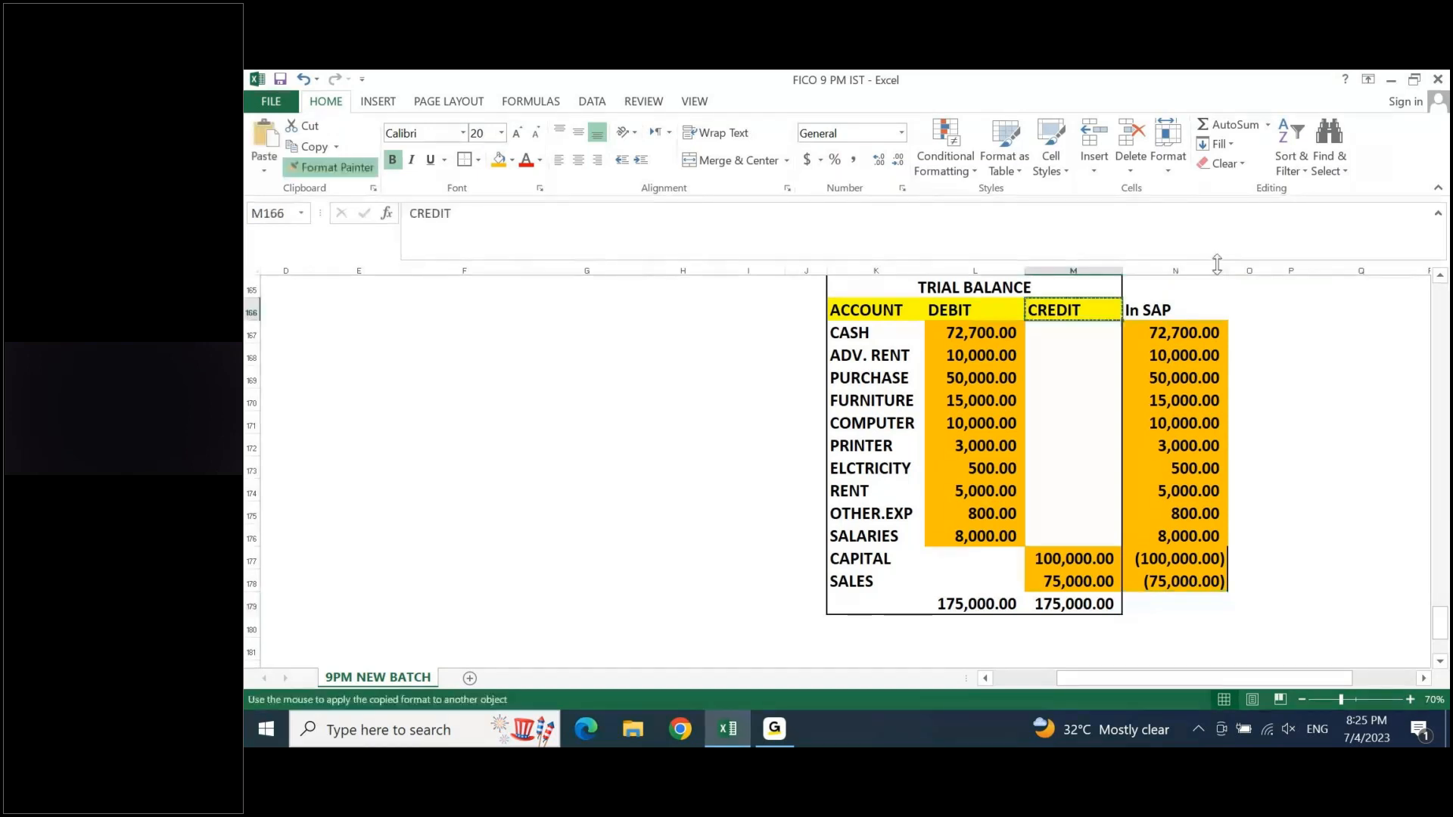
- Apply the CREDIT heading's format to the In SAP heading in N166 and total N167:N178 in N179
left_click(1175, 310)
left_click(1171, 625)
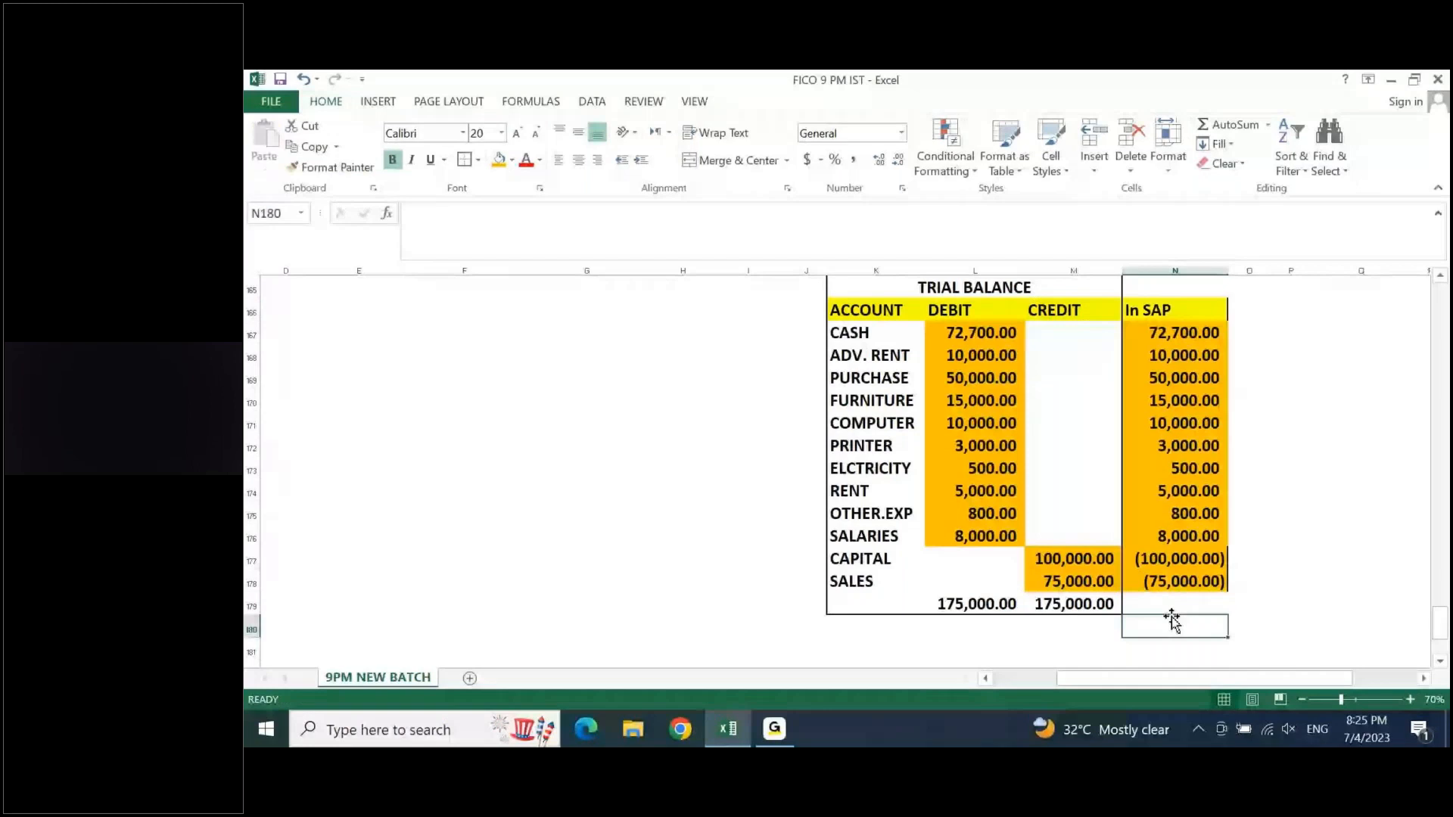
key("Up")
key("alt+equal")
key("Return")
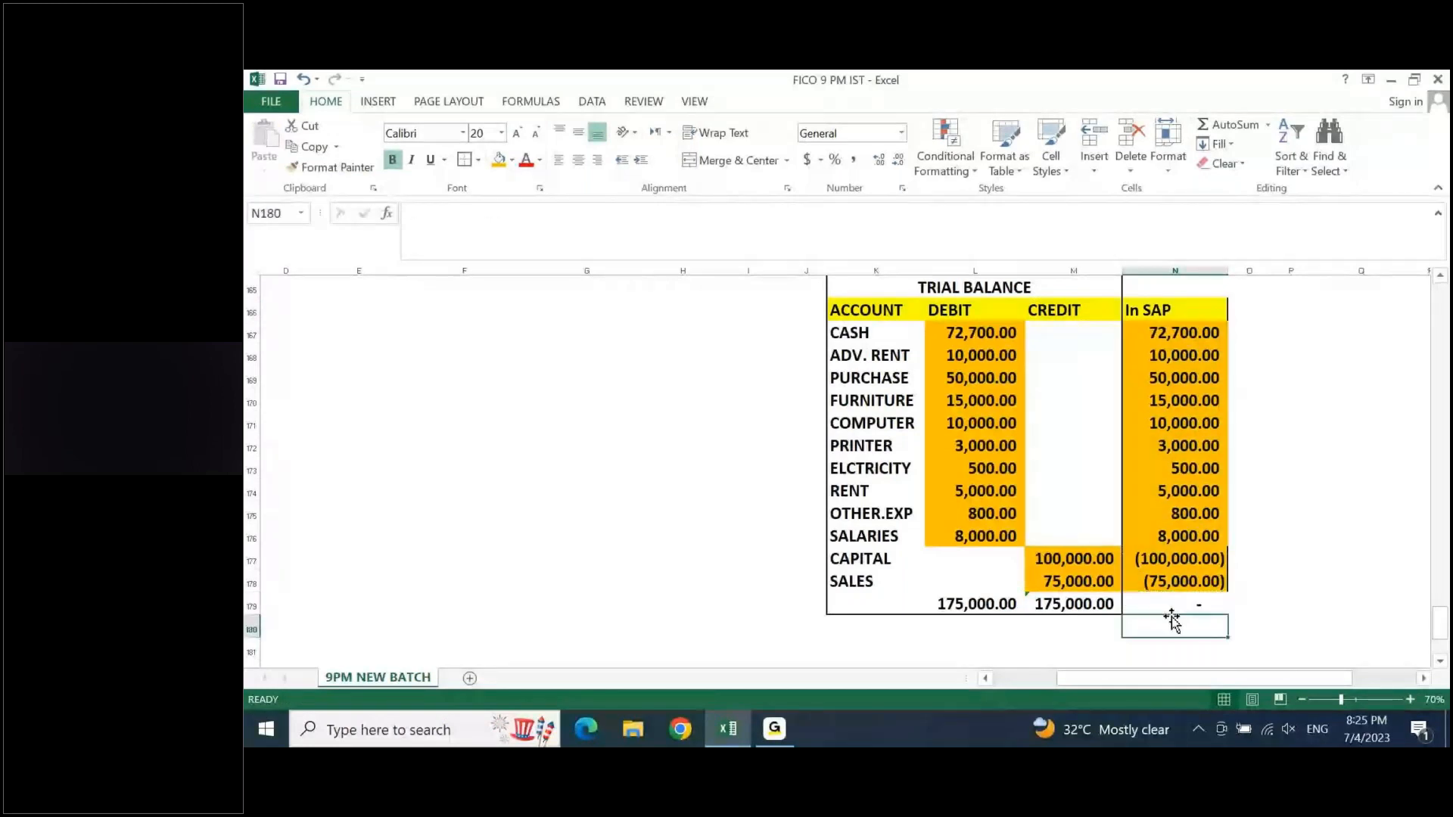
key("Up")
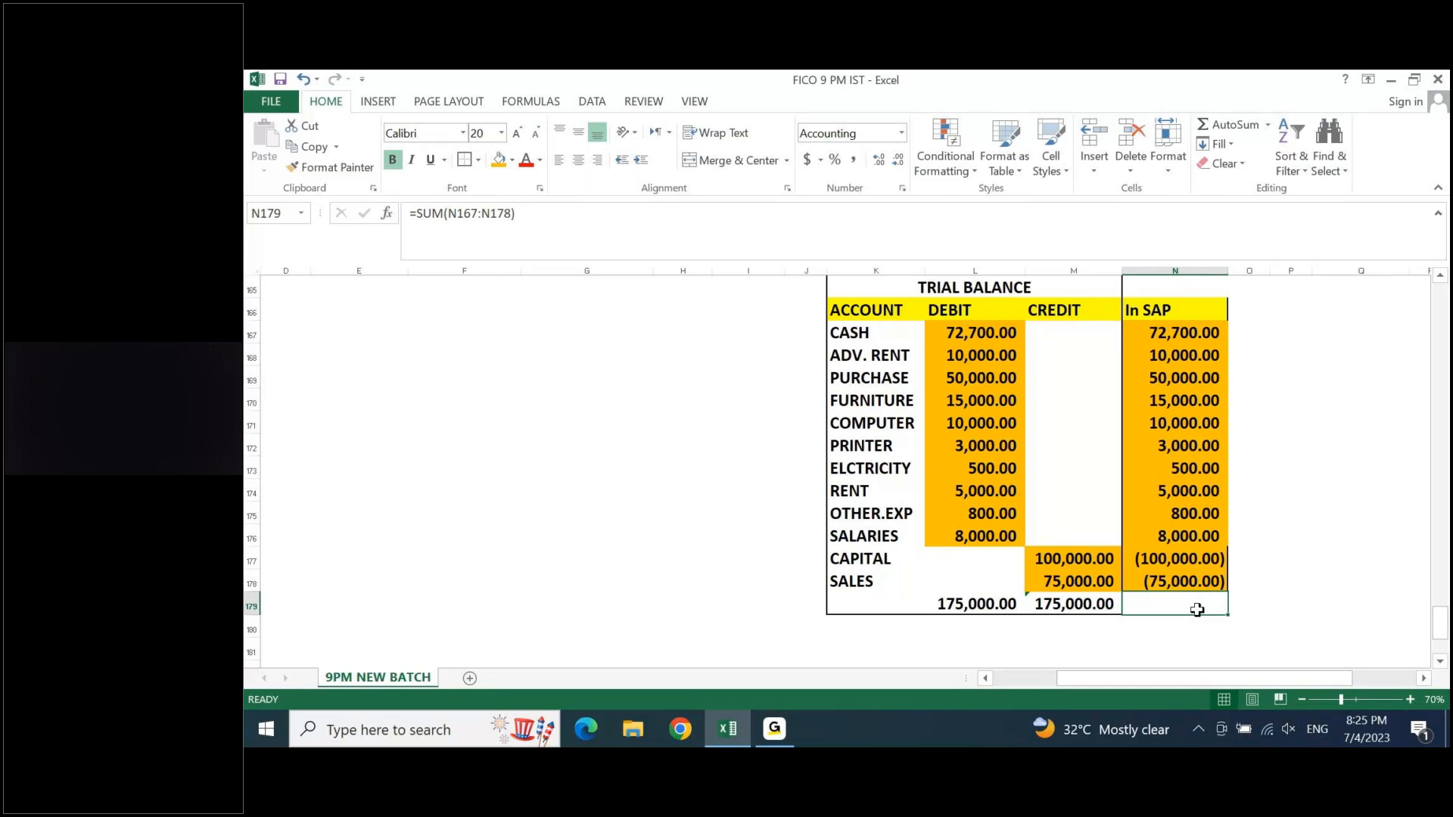
- Add the heading "PNL" in R166, in the empty area beside the trial balance
key("ctrl+Up")
key("Left")
key("Up")
key("Left")
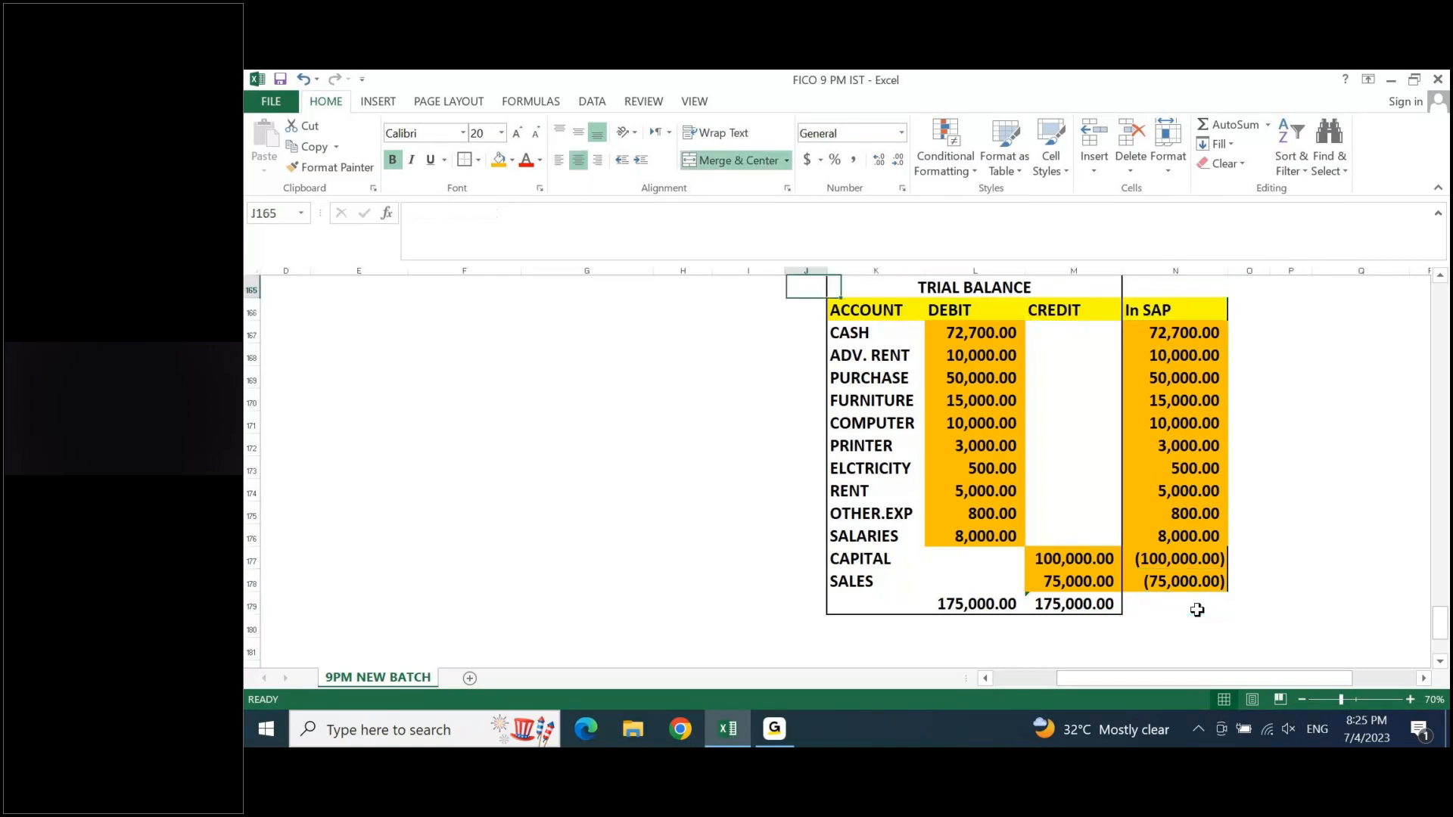
key("Right")
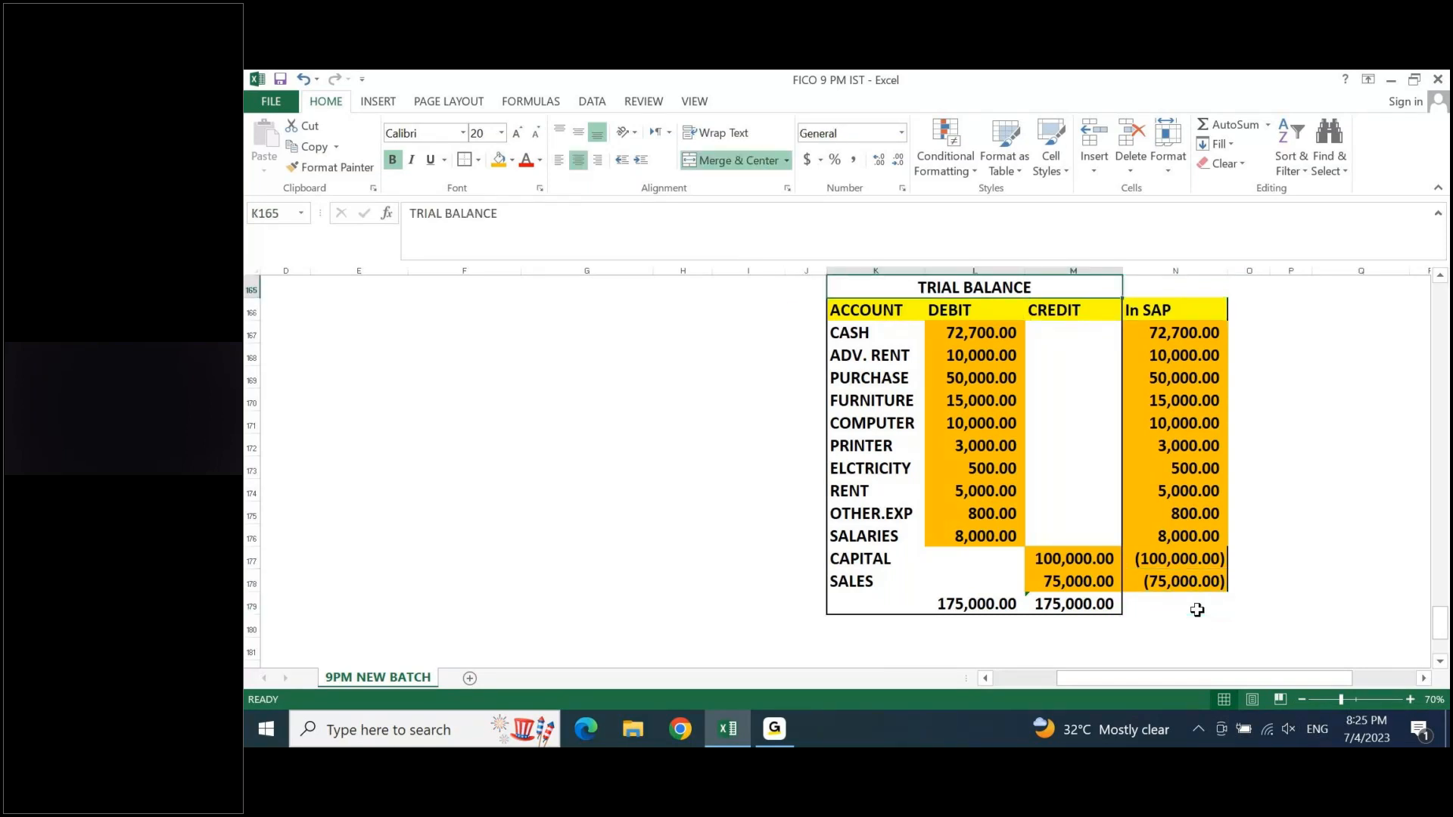
key("Right")
key("Up")
key("Right")
key("Right")
key("Right")
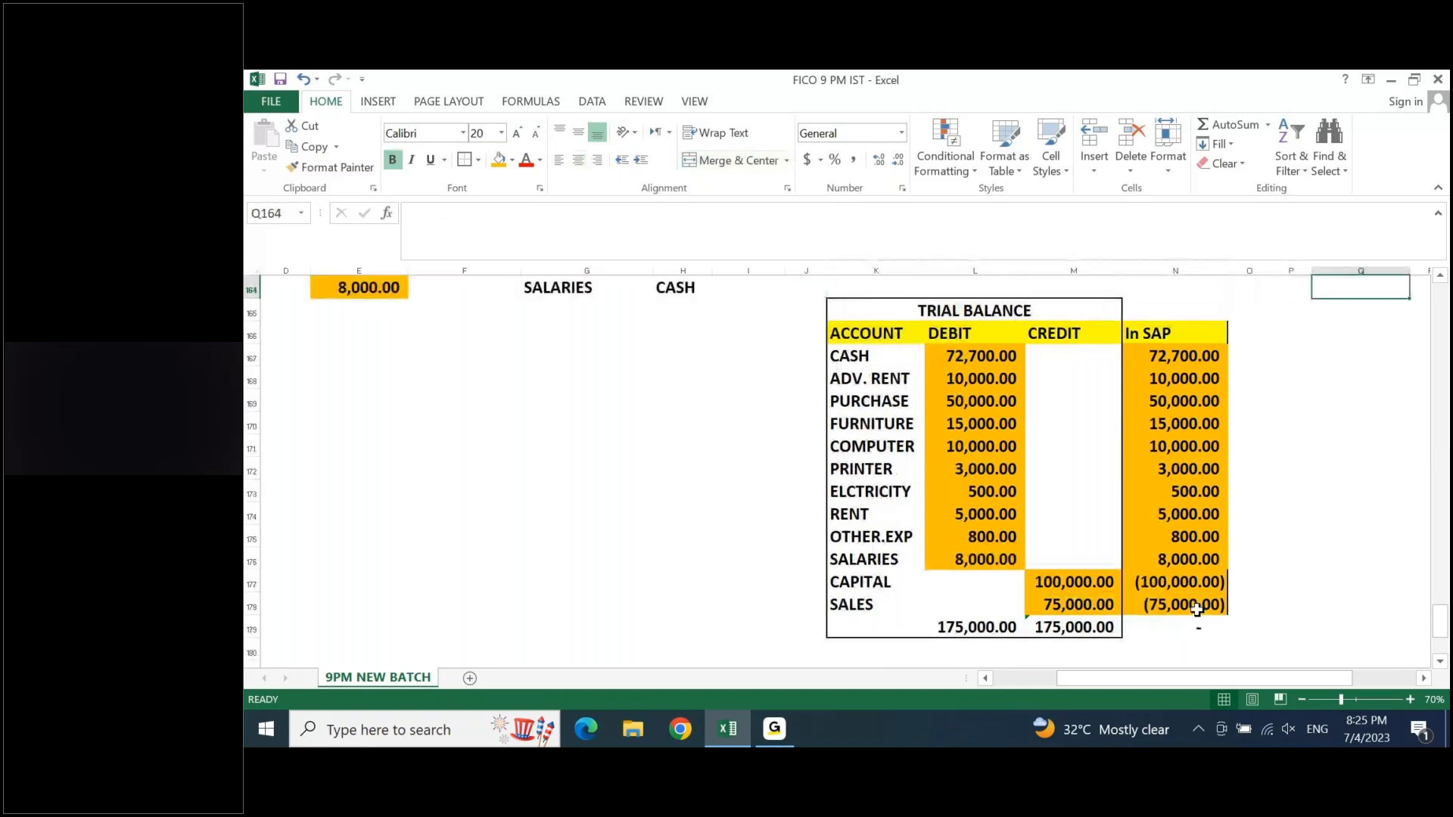
key("Right")
key("Right")
key("Right")
key("Right")
key("Right")
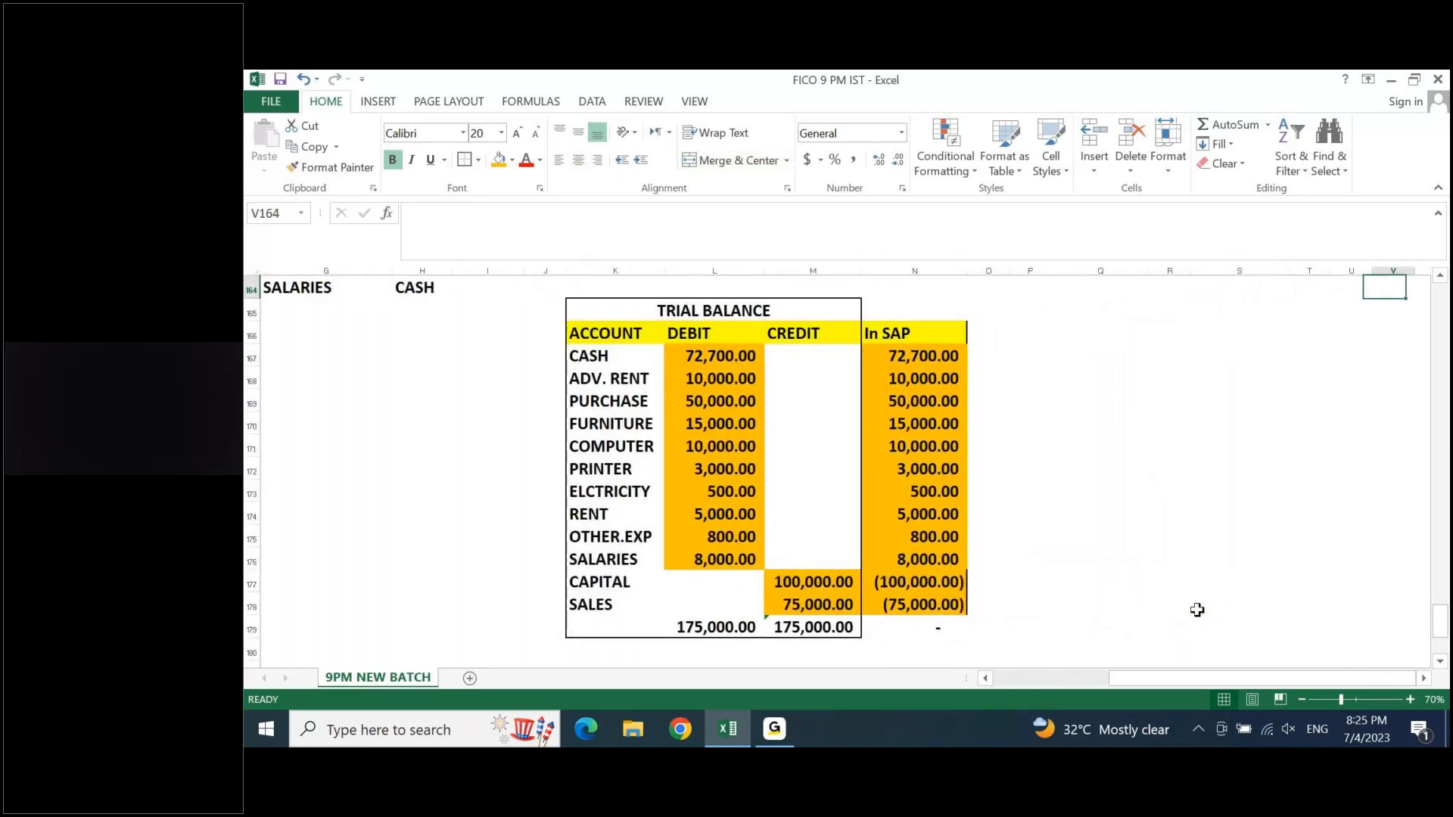
key("Right")
key("Right")
key("Left")
key("Left")
key("Left")
key("Left")
key("Left")
key("Down")
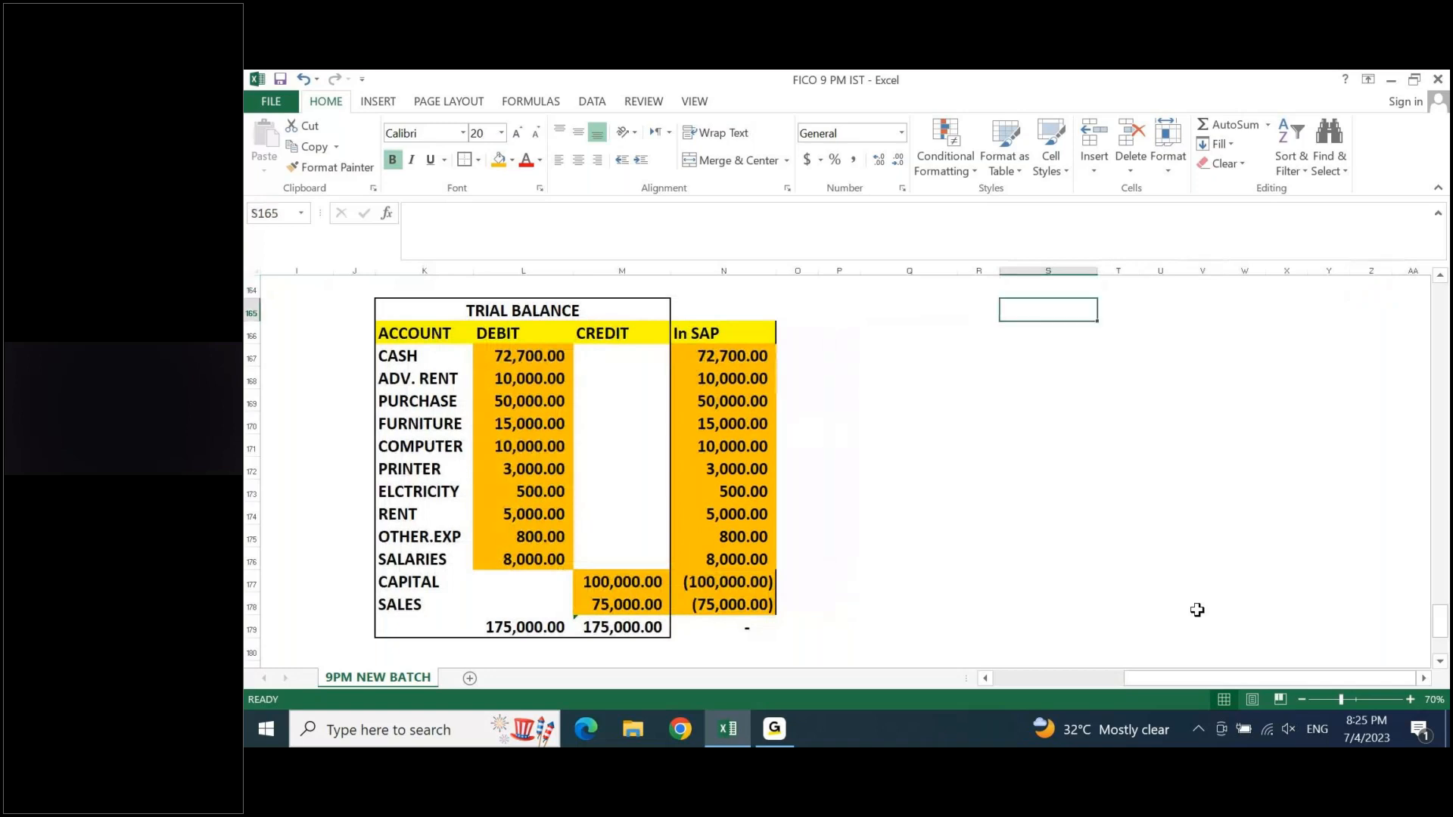
key("Down")
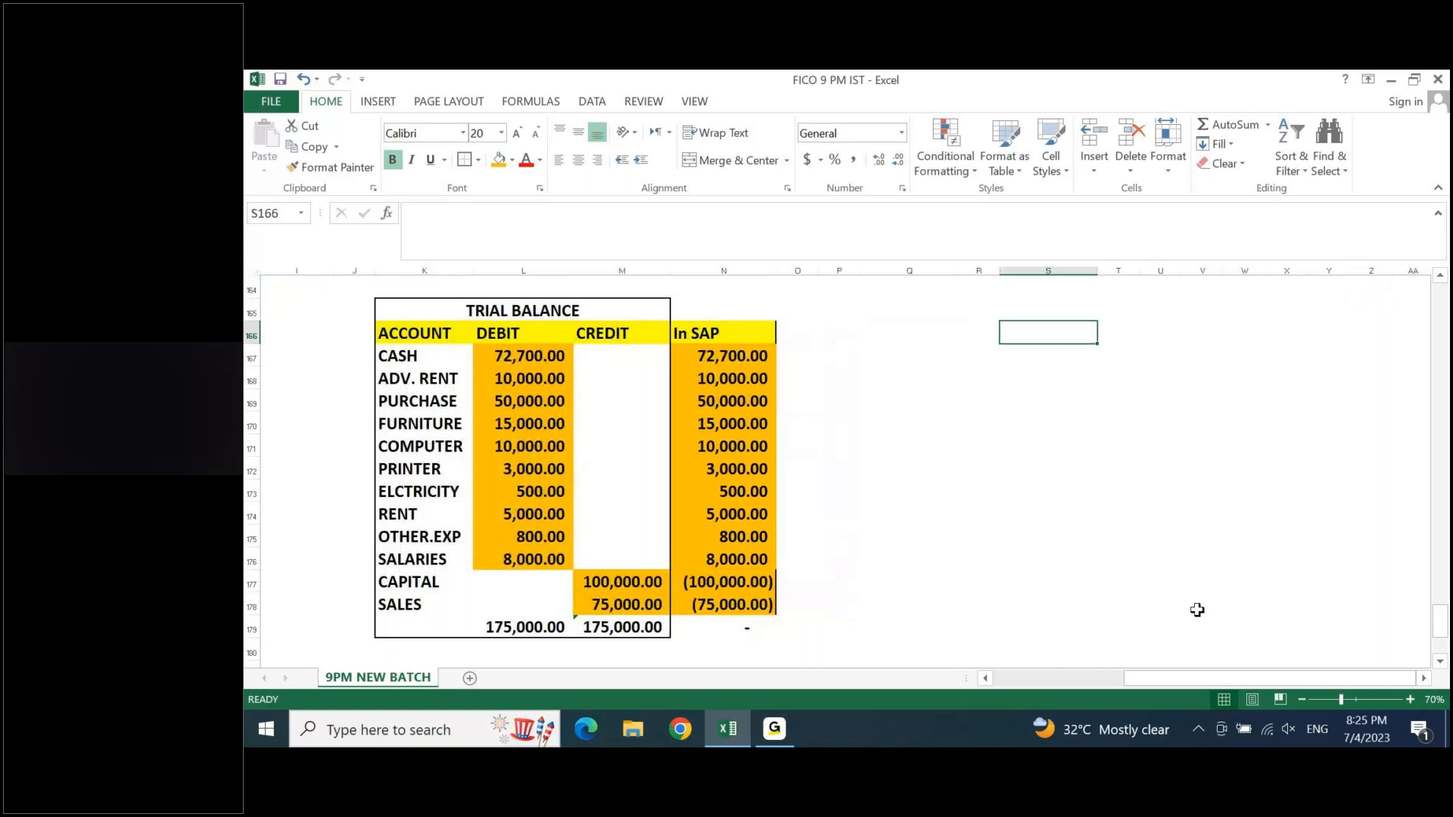
key("Left")
key("Left")
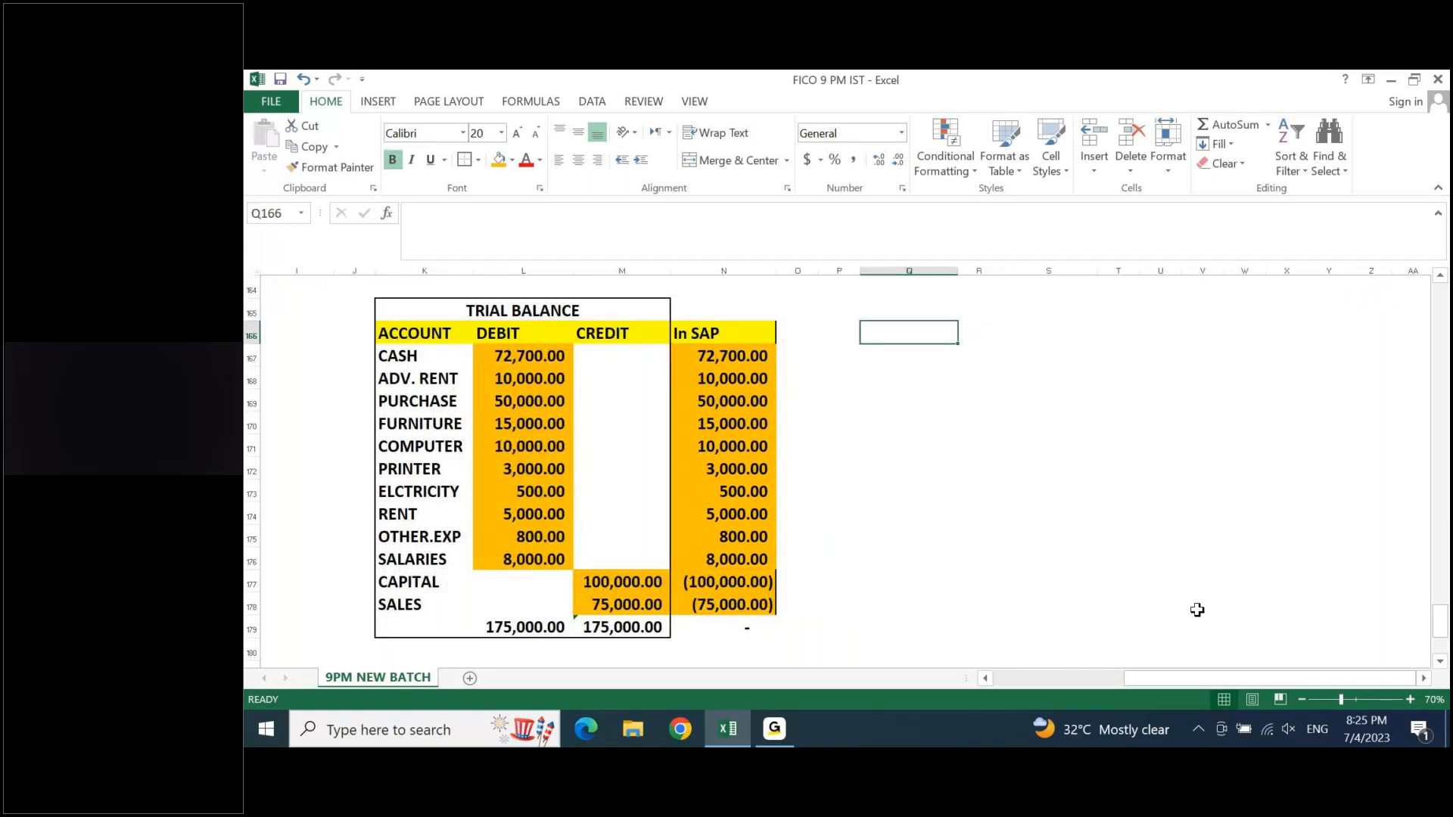
type("PNL")
key("Return")
key("Up")
key("ctrl+x")
key("Right")
key("ctrl+v")
- Enter the column headings DR in Q167 and CR in S167 below the PNL heading
key("Down")
key("Left")
type("DR")
key("Right")
key("Right")
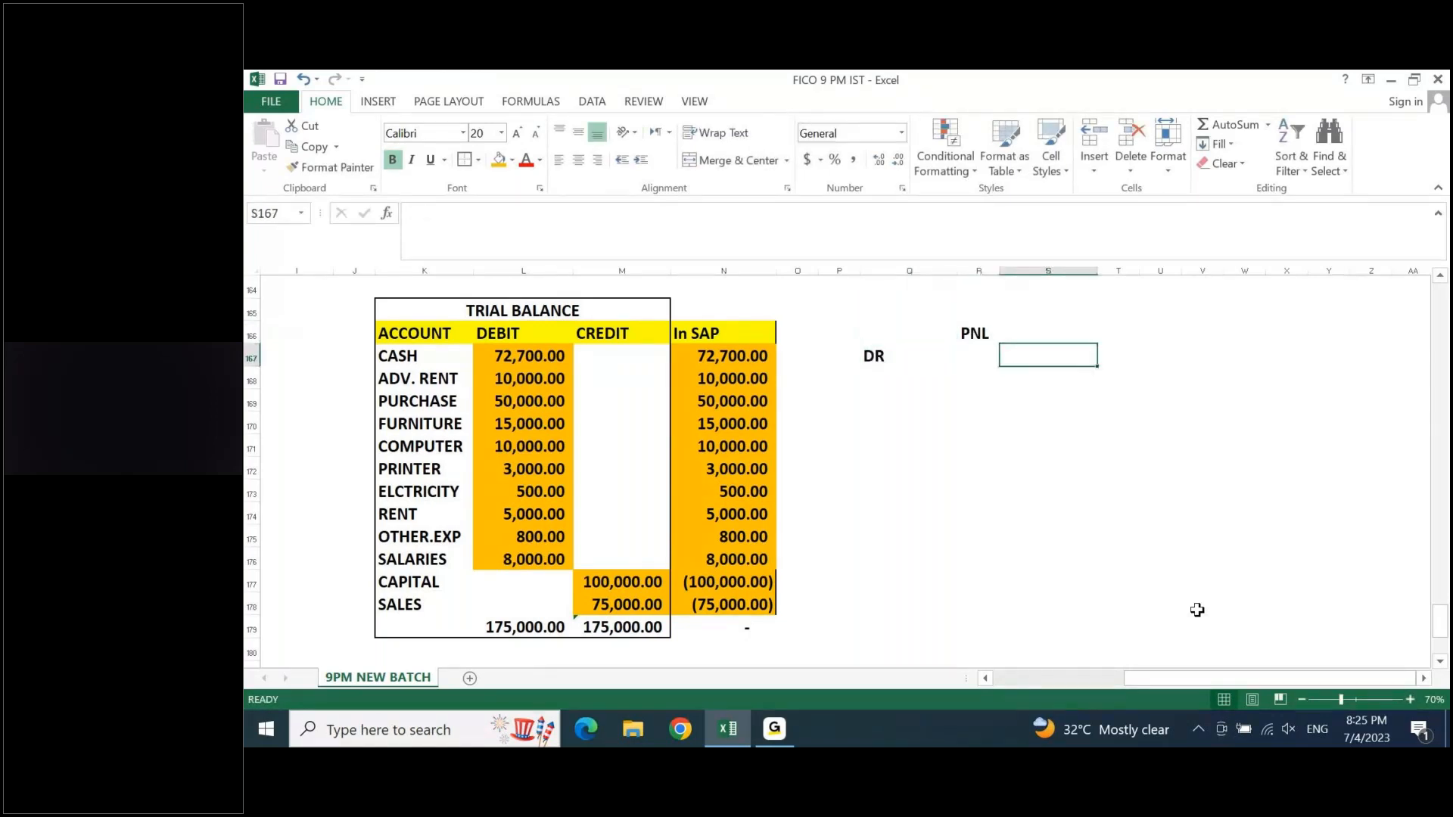
type("CR")
key("Return")
key("Left")
key("Left")
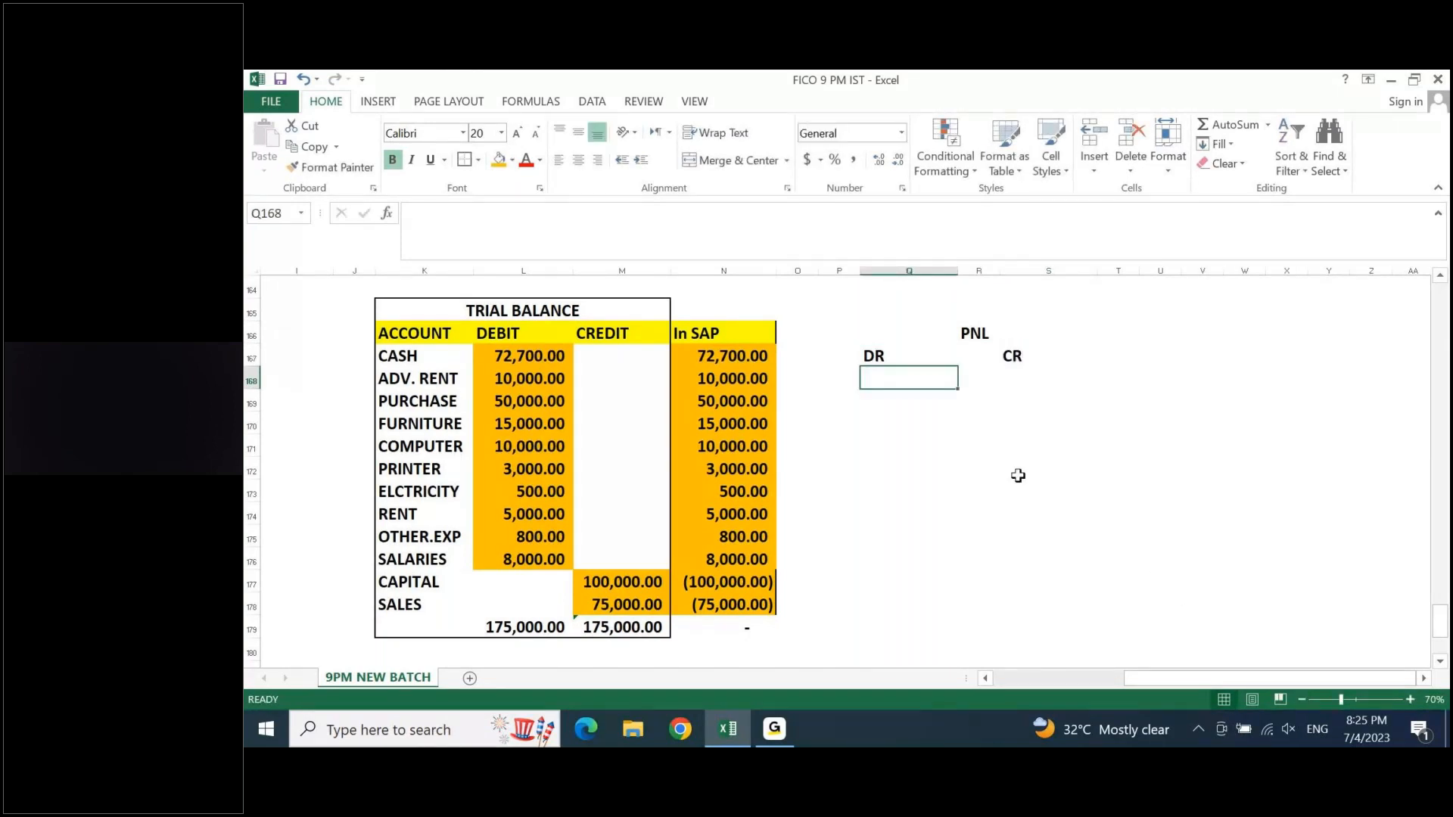
- Merge and center the PNL heading across Q166:S166
left_click_drag(893, 333, 1067, 333)
left_click(764, 161)
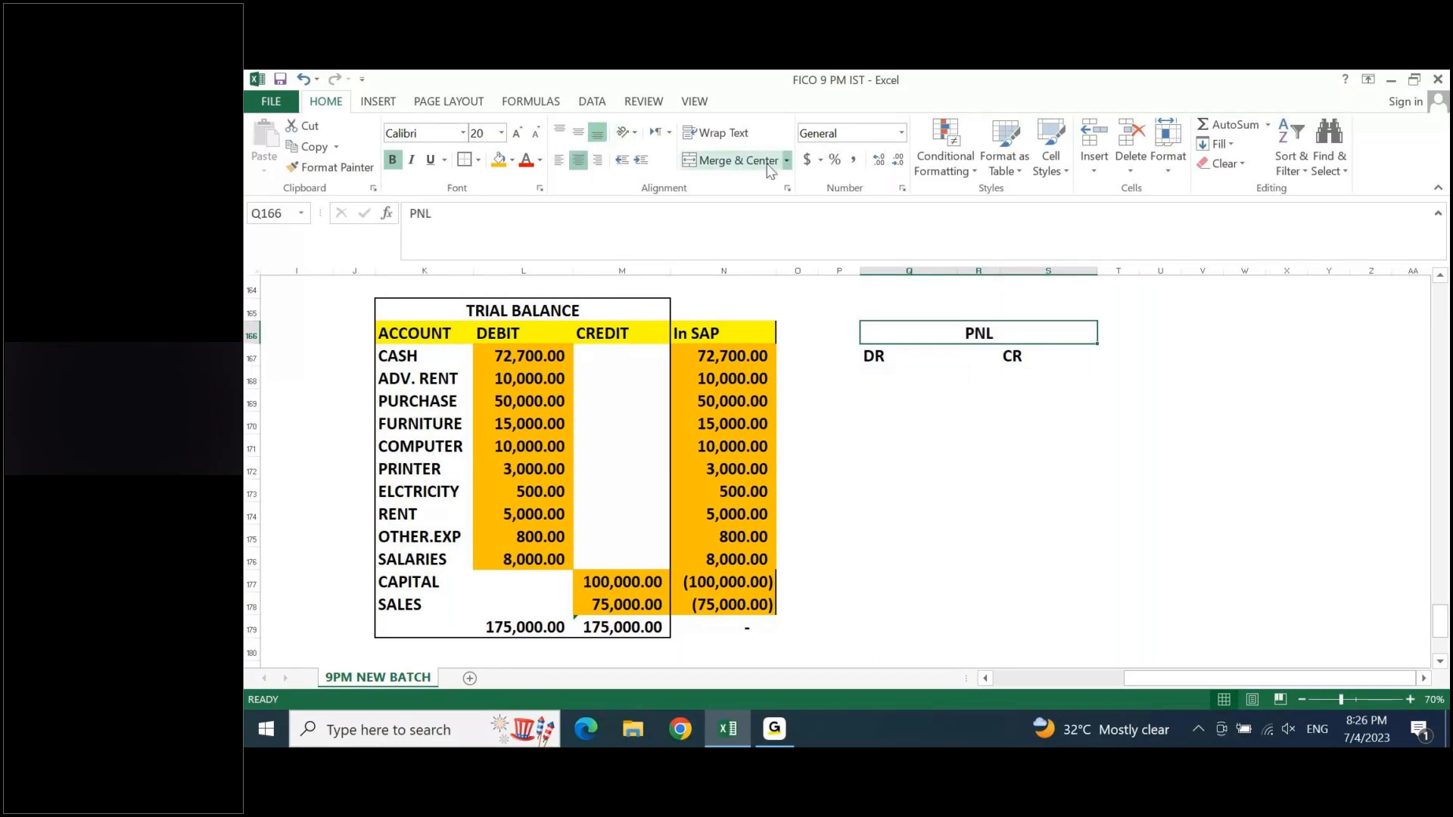
key("ctrl+z")
key("Down")
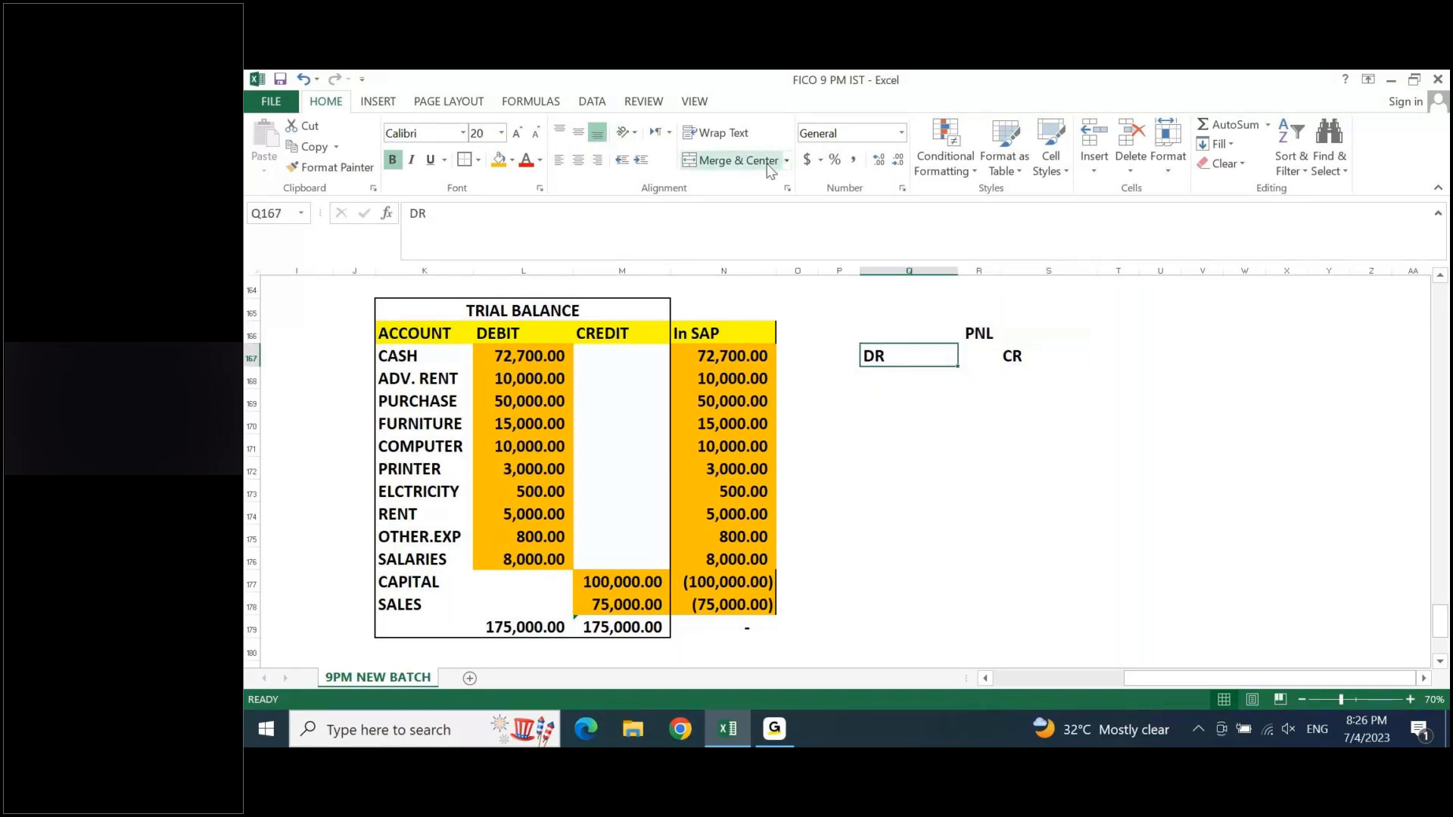
key("ctrl+y")
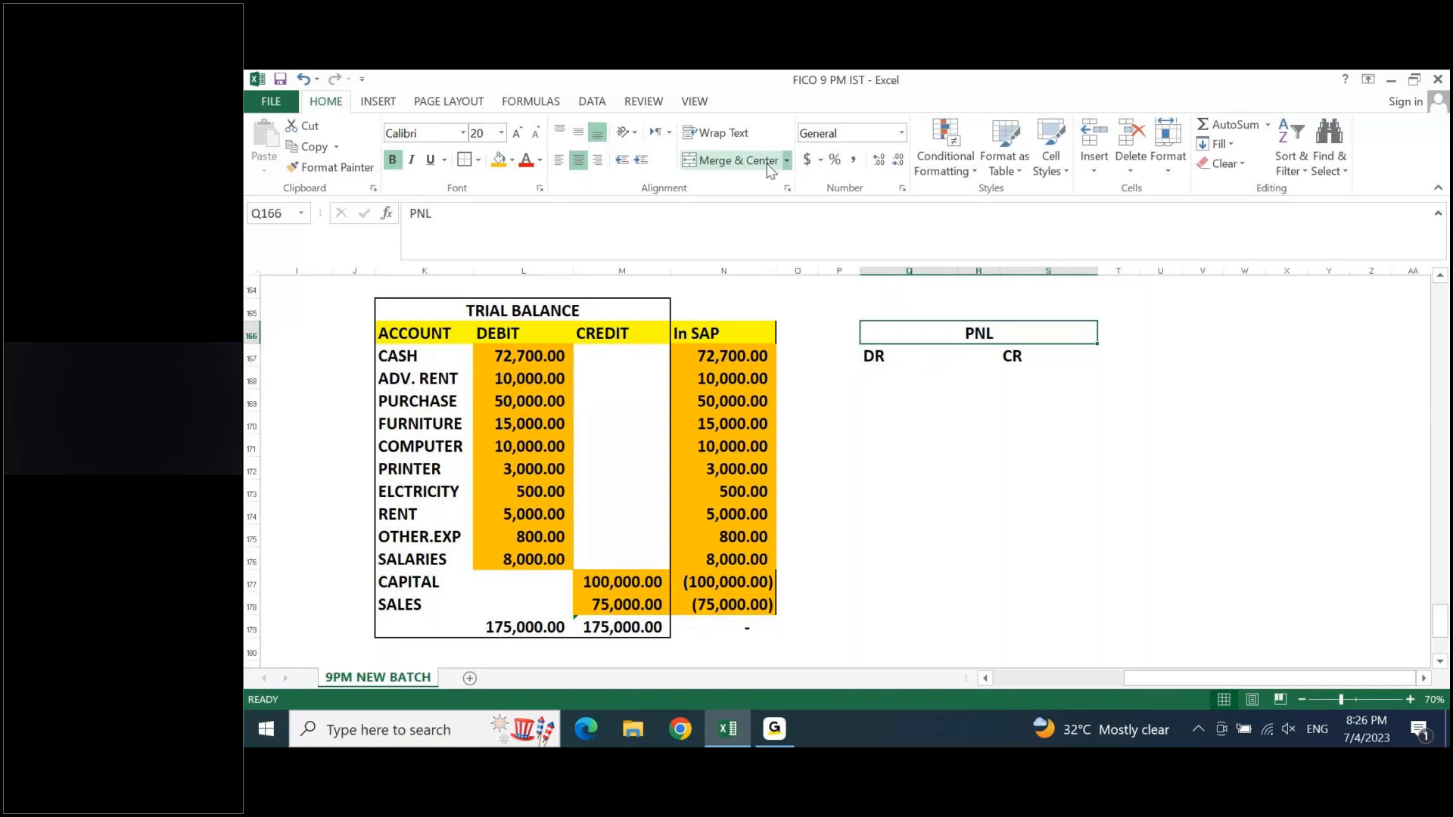
key("shift+Down")
key("shift+Down")
key("ctrl+z")
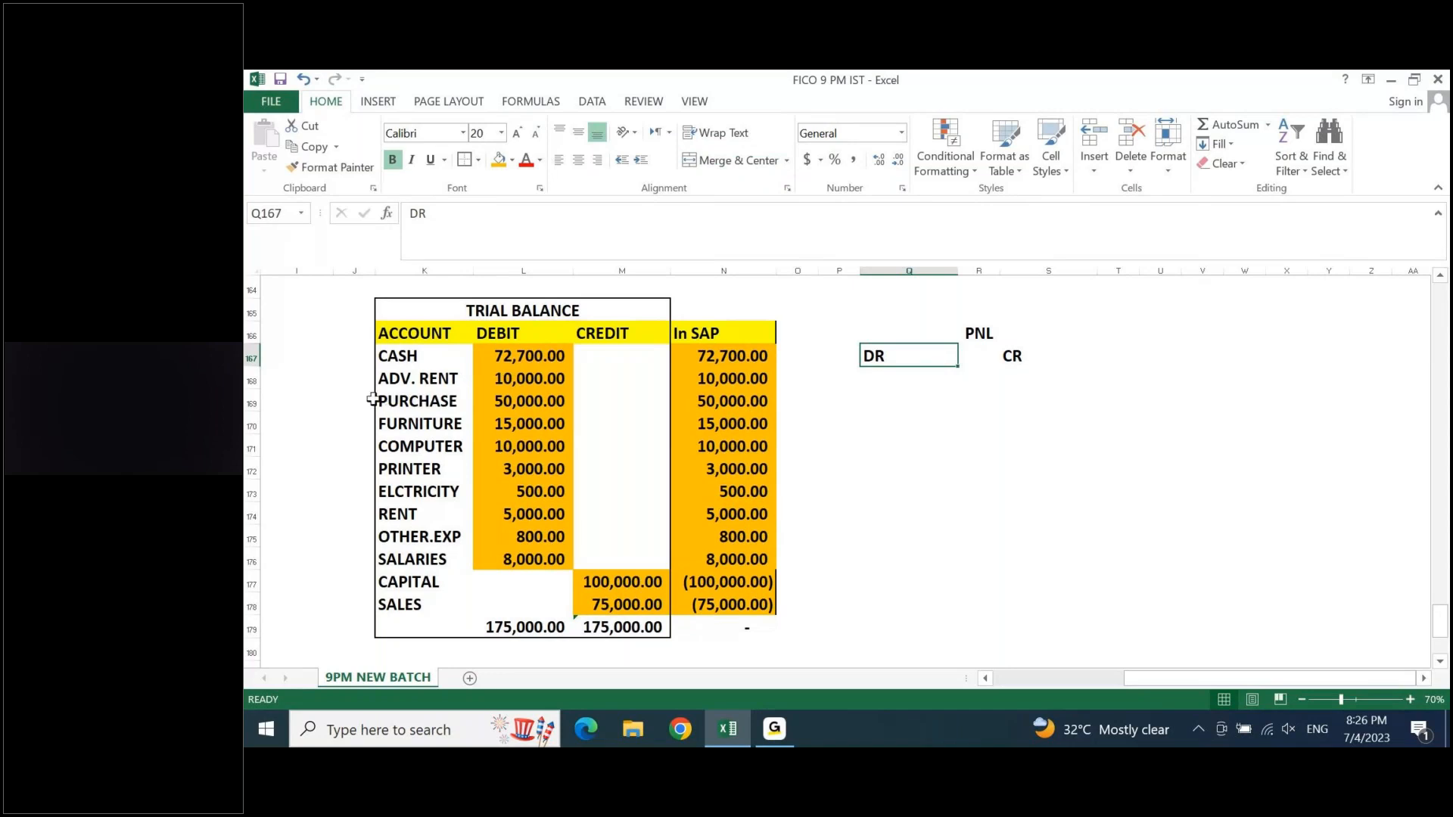
- Fill the purchase debit L169 and the expense debits L173:L176 with light blue, and copy the purchase debit to Q168
left_click(521, 404)
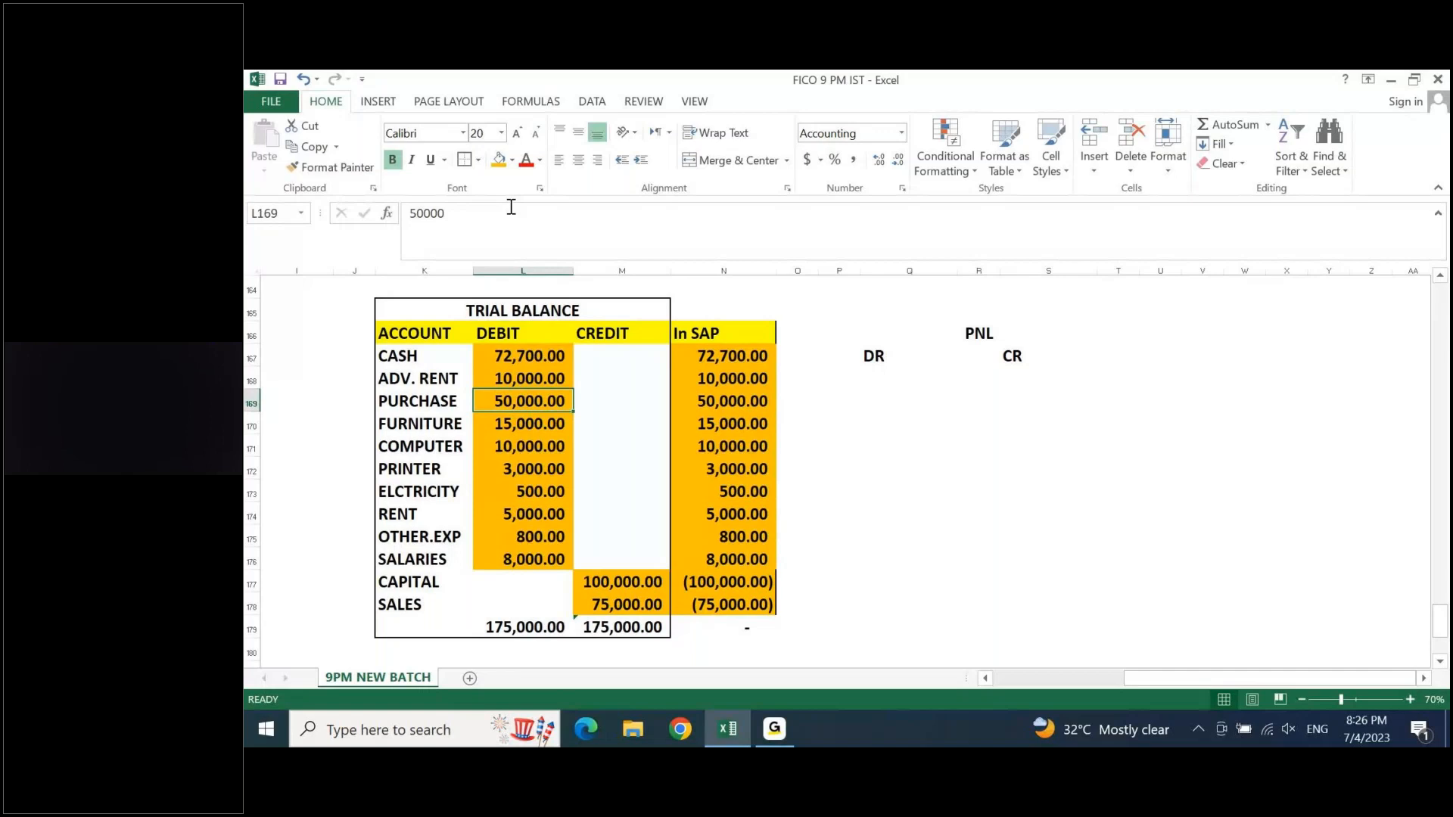
left_click(512, 159)
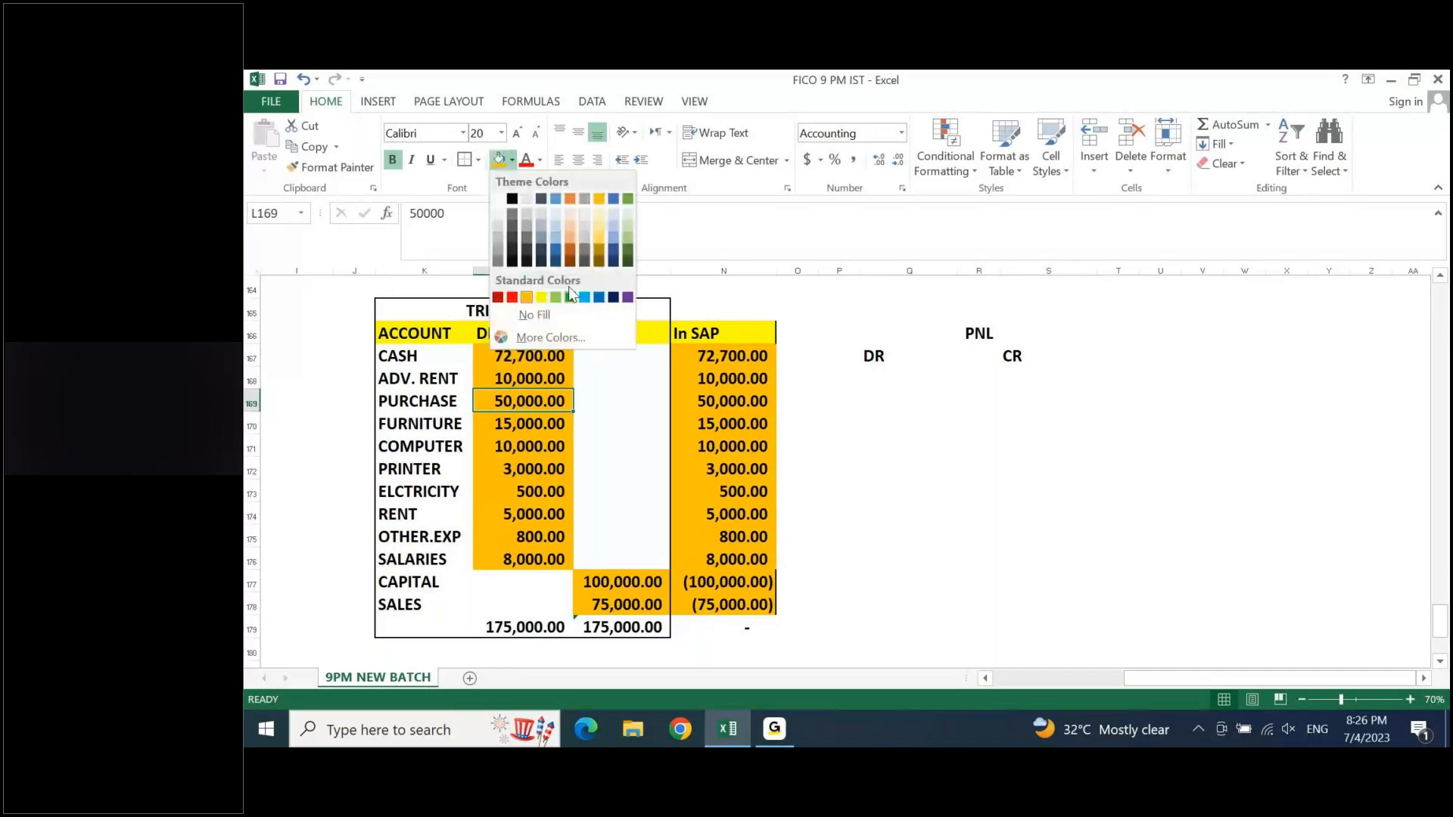
left_click(584, 296)
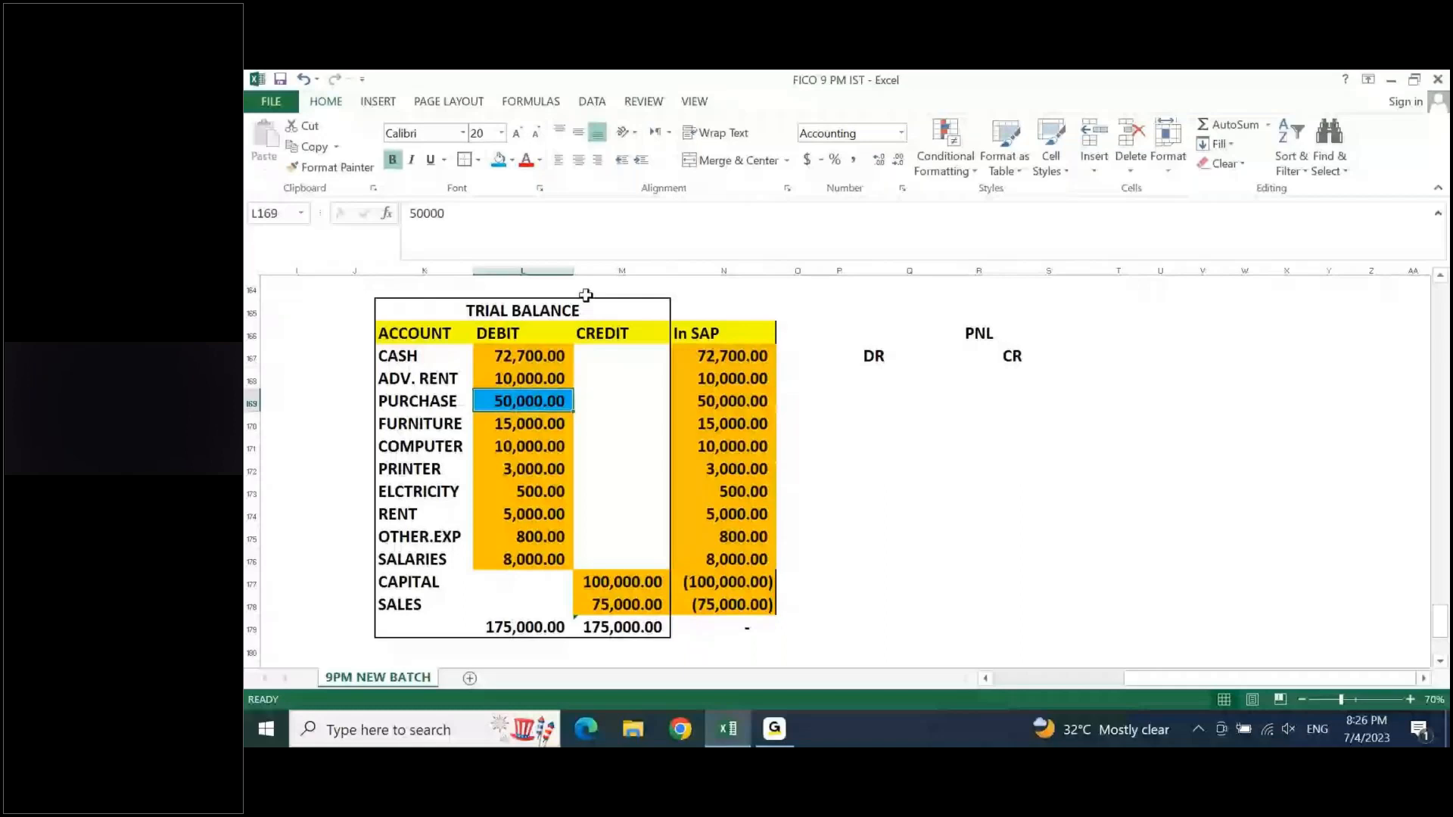
key("Down")
key("Down")
key("Down")
key("Down")
key("shift+Down")
key("shift+Down")
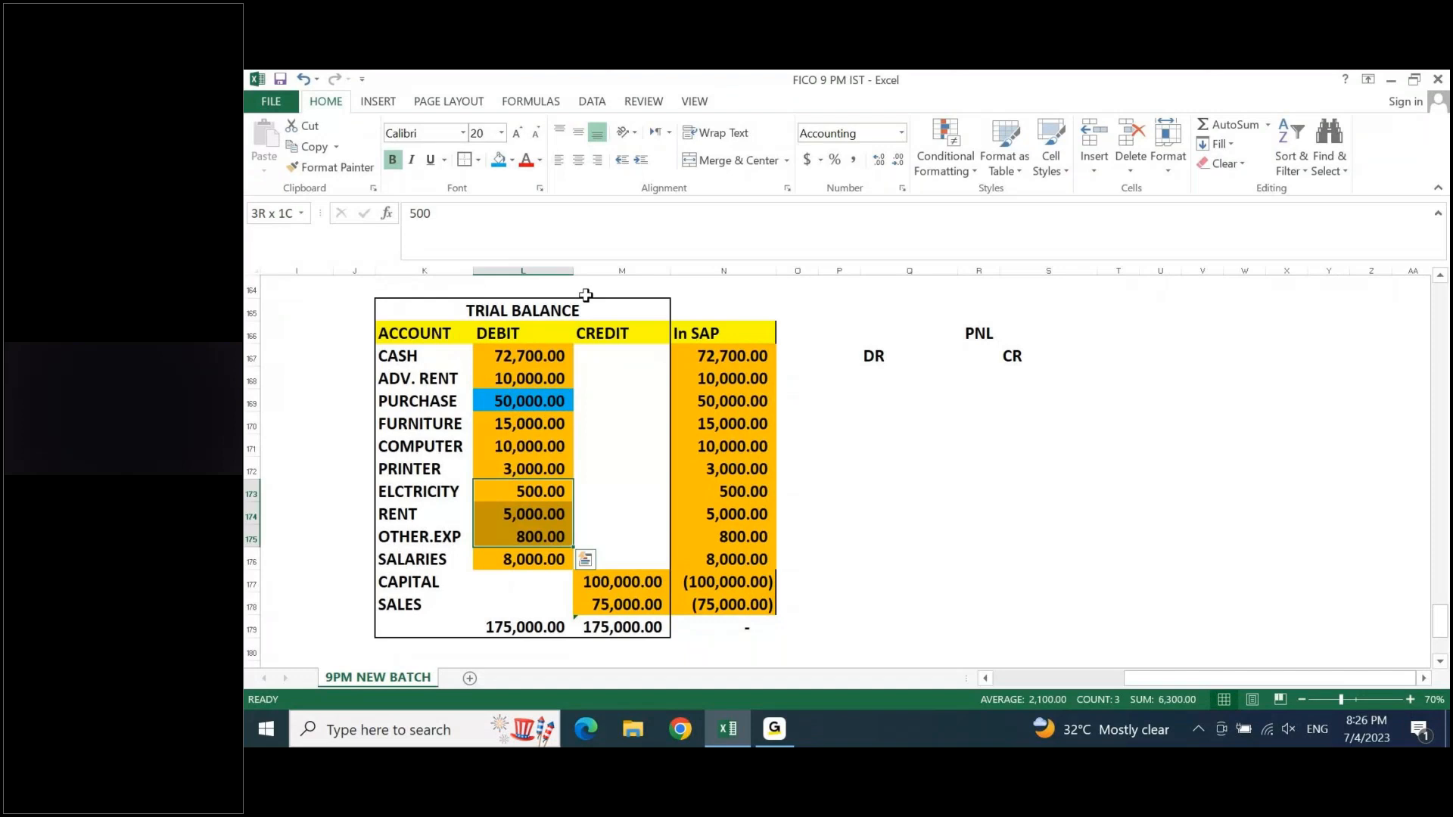
key("shift+Down")
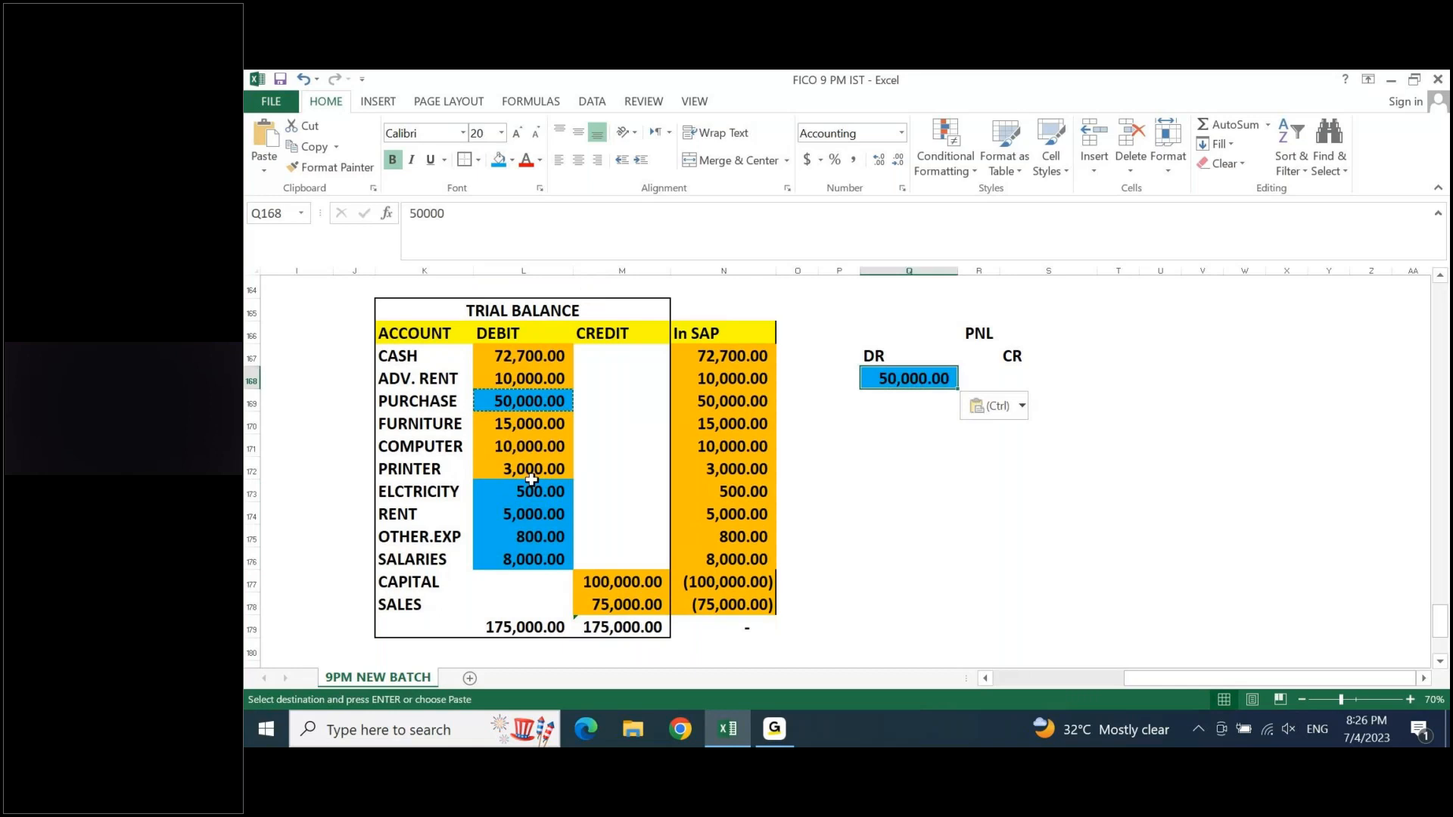
- Copy the electricity, rent, other expense and salary debits L173:L176 into Q169:Q172 under DR
left_click(895, 405)
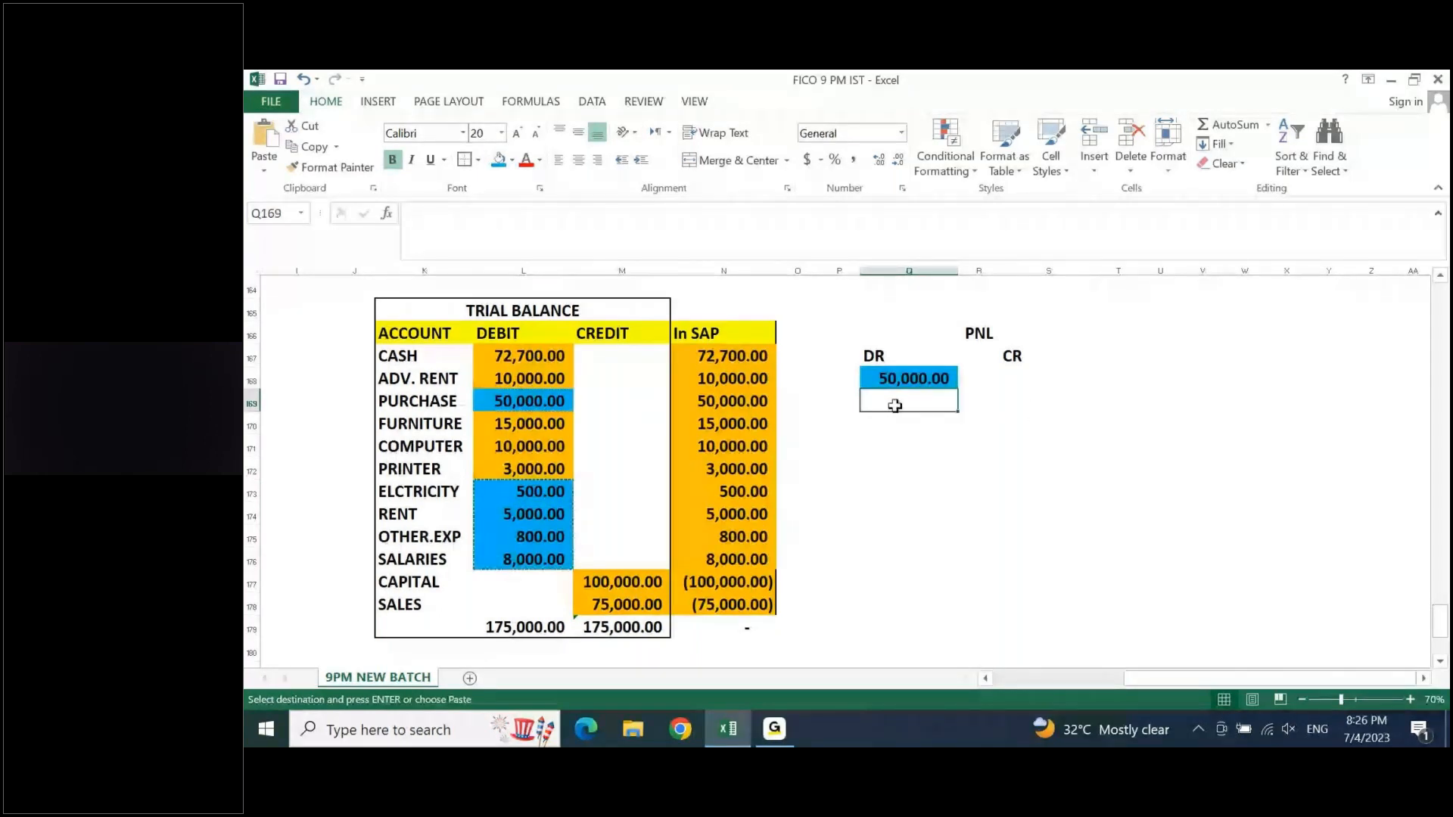
key("ctrl+v")
left_click(1017, 428)
key("Escape")
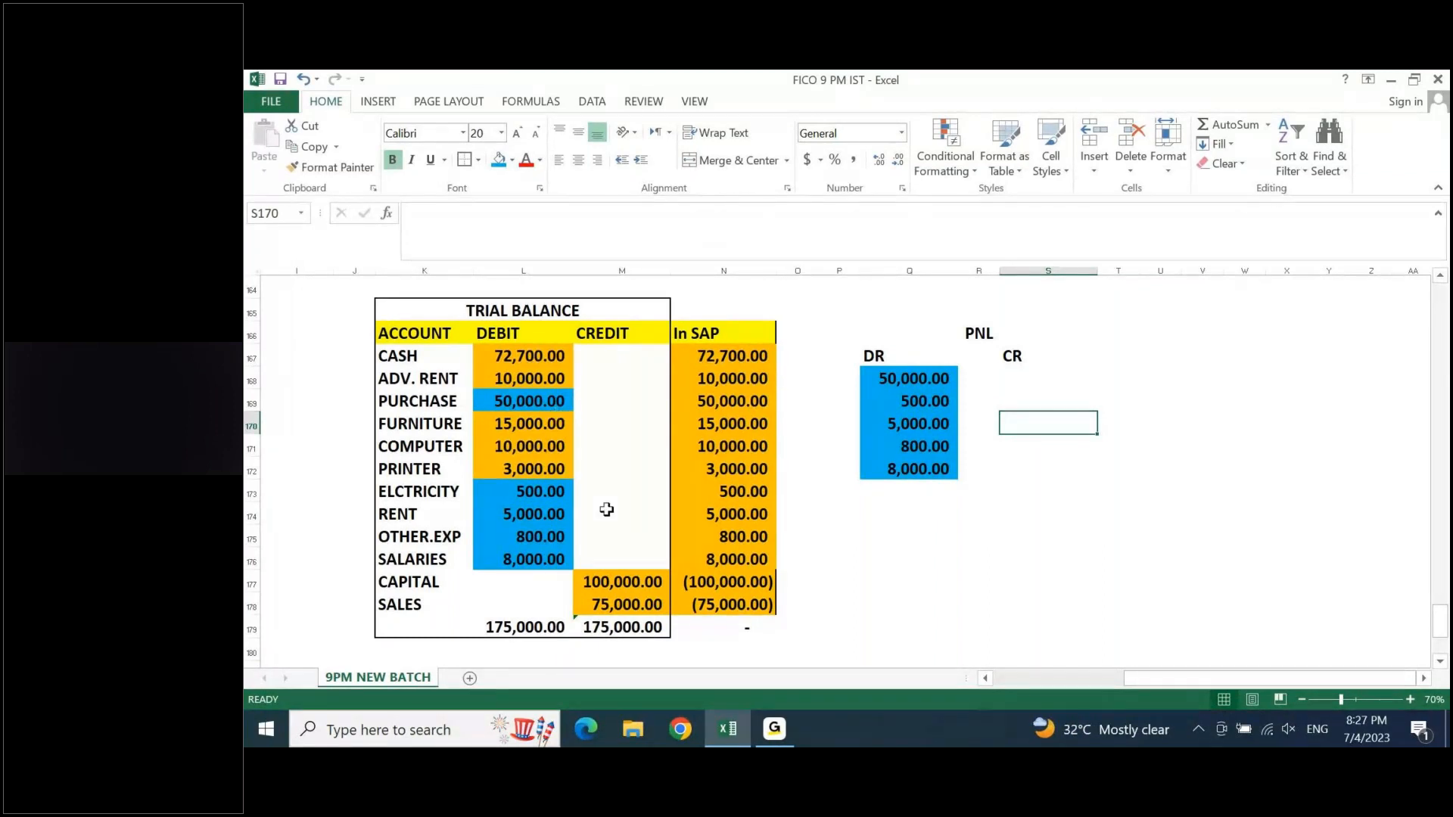
- Fill the sales credit M178 with green and copy it to S168 under CR in the PNL
left_click(606, 602)
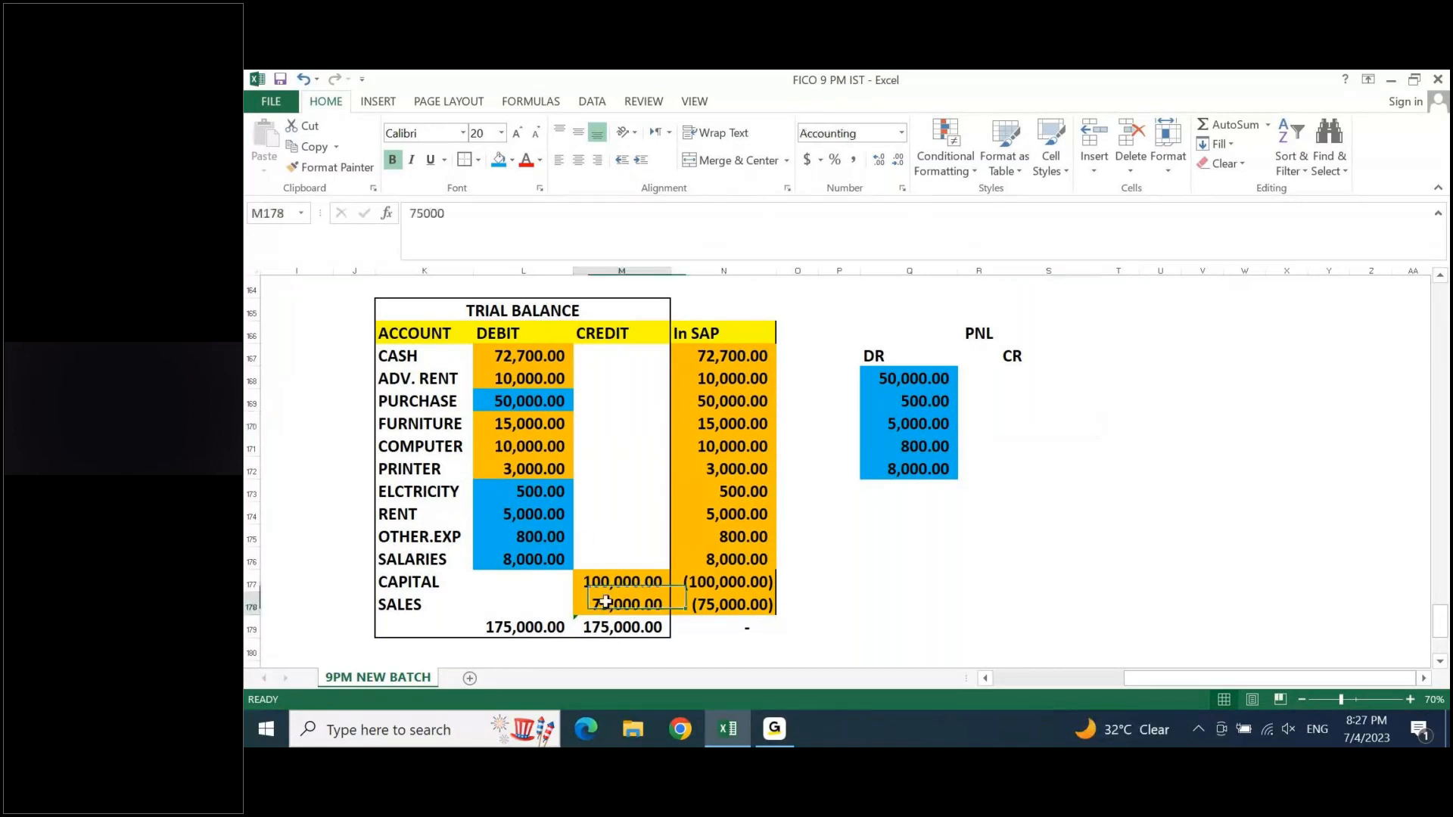
left_click(512, 160)
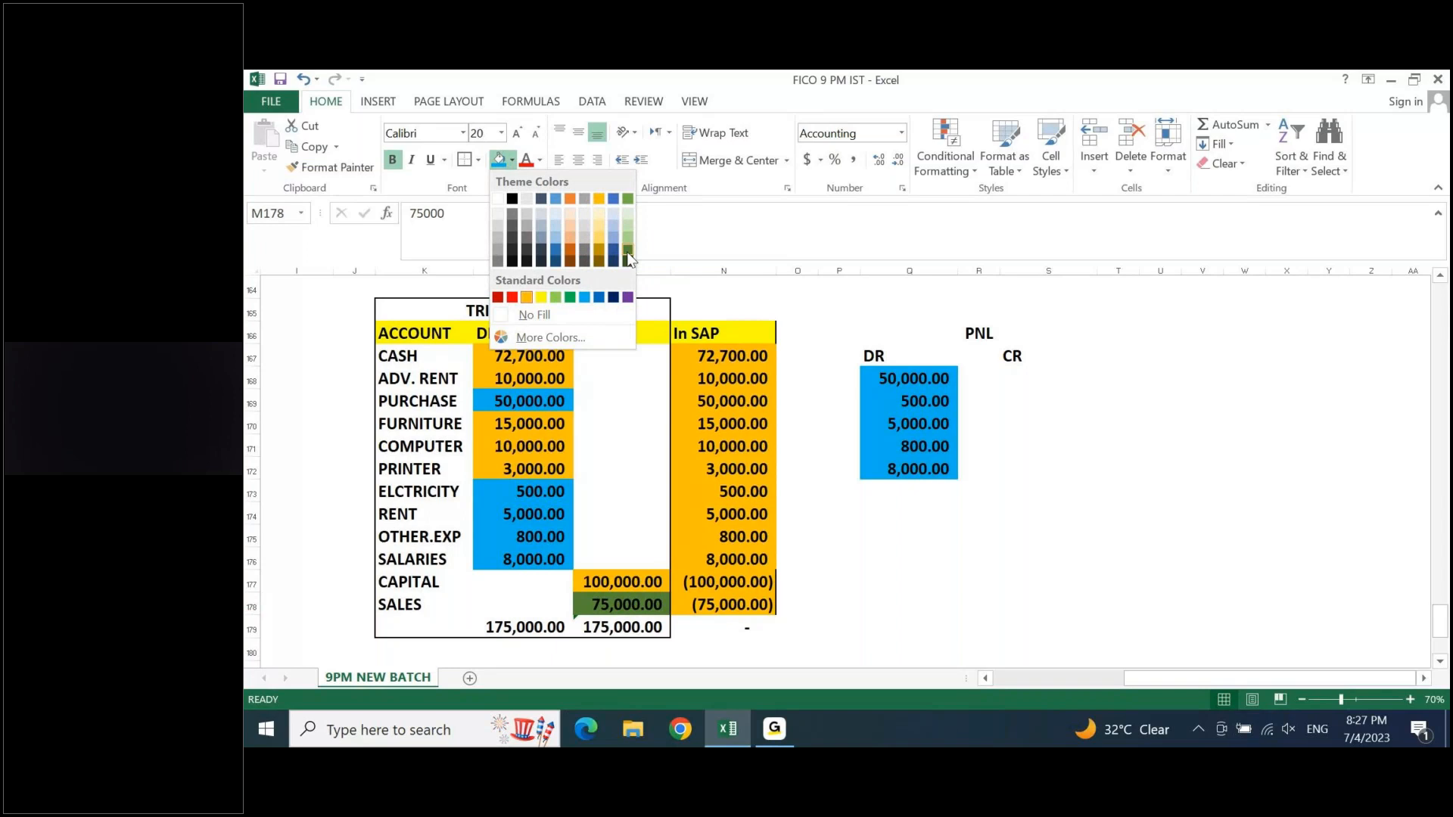
left_click(628, 199)
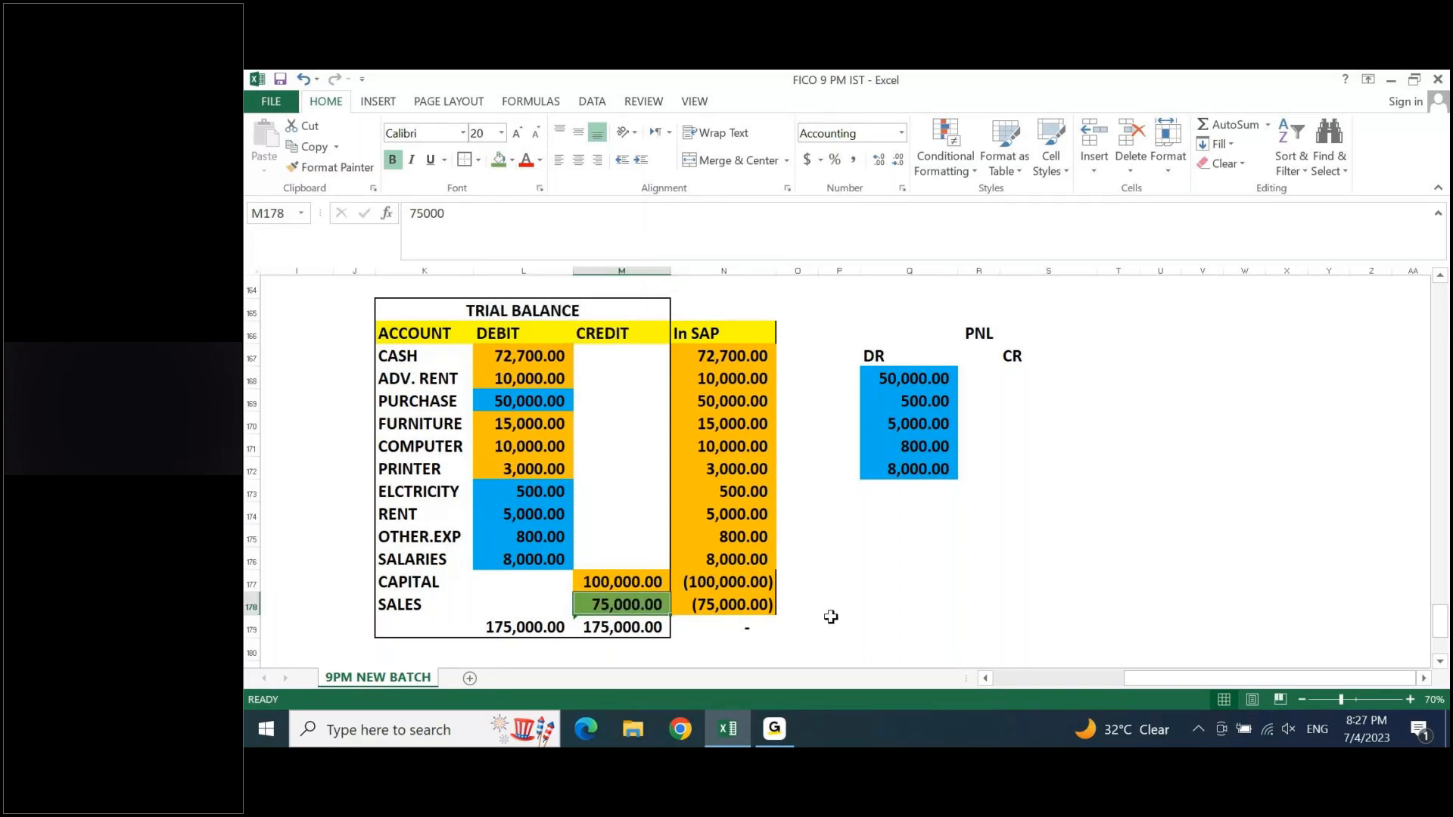
key("ctrl+c")
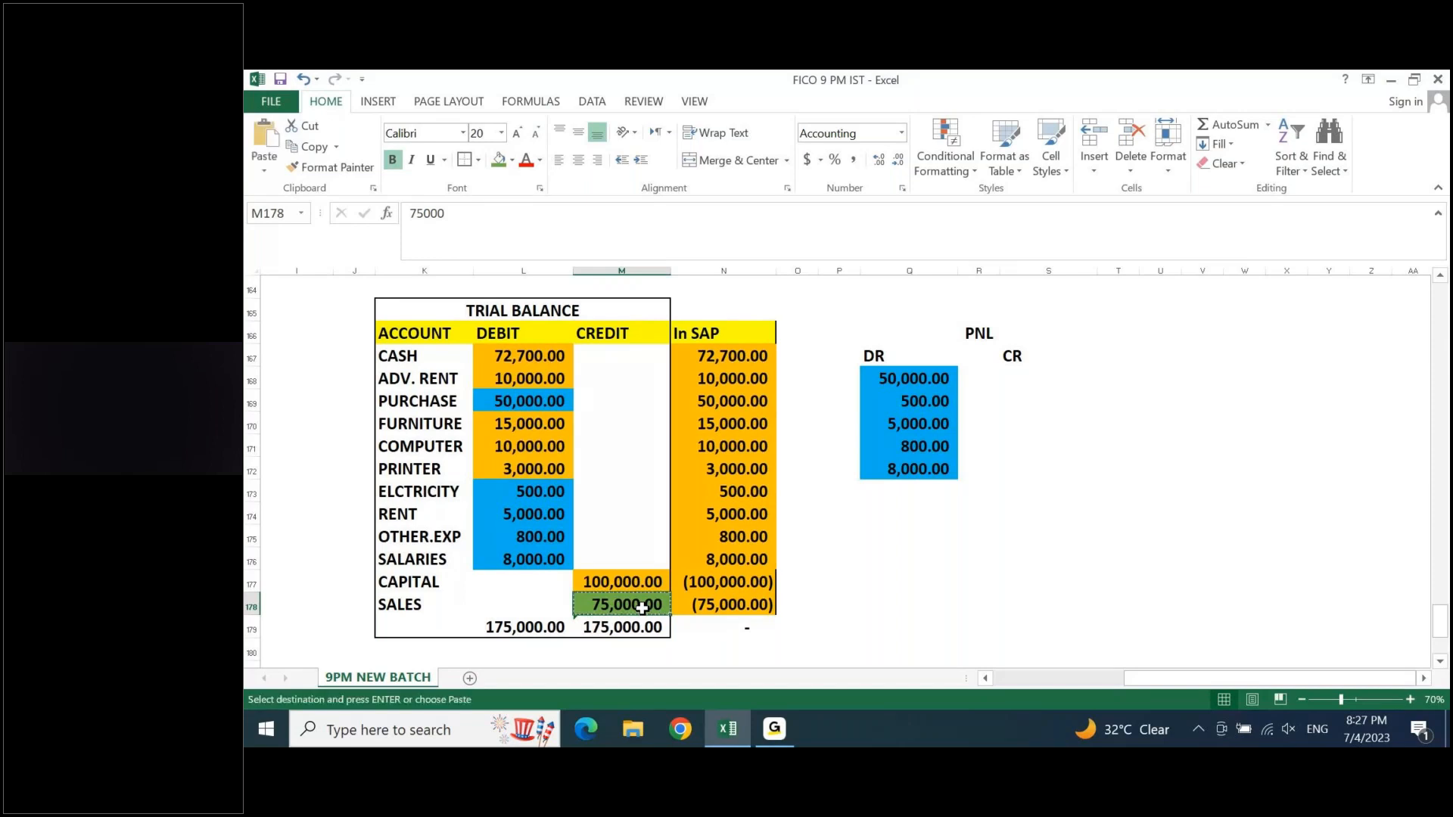
left_click(1015, 373)
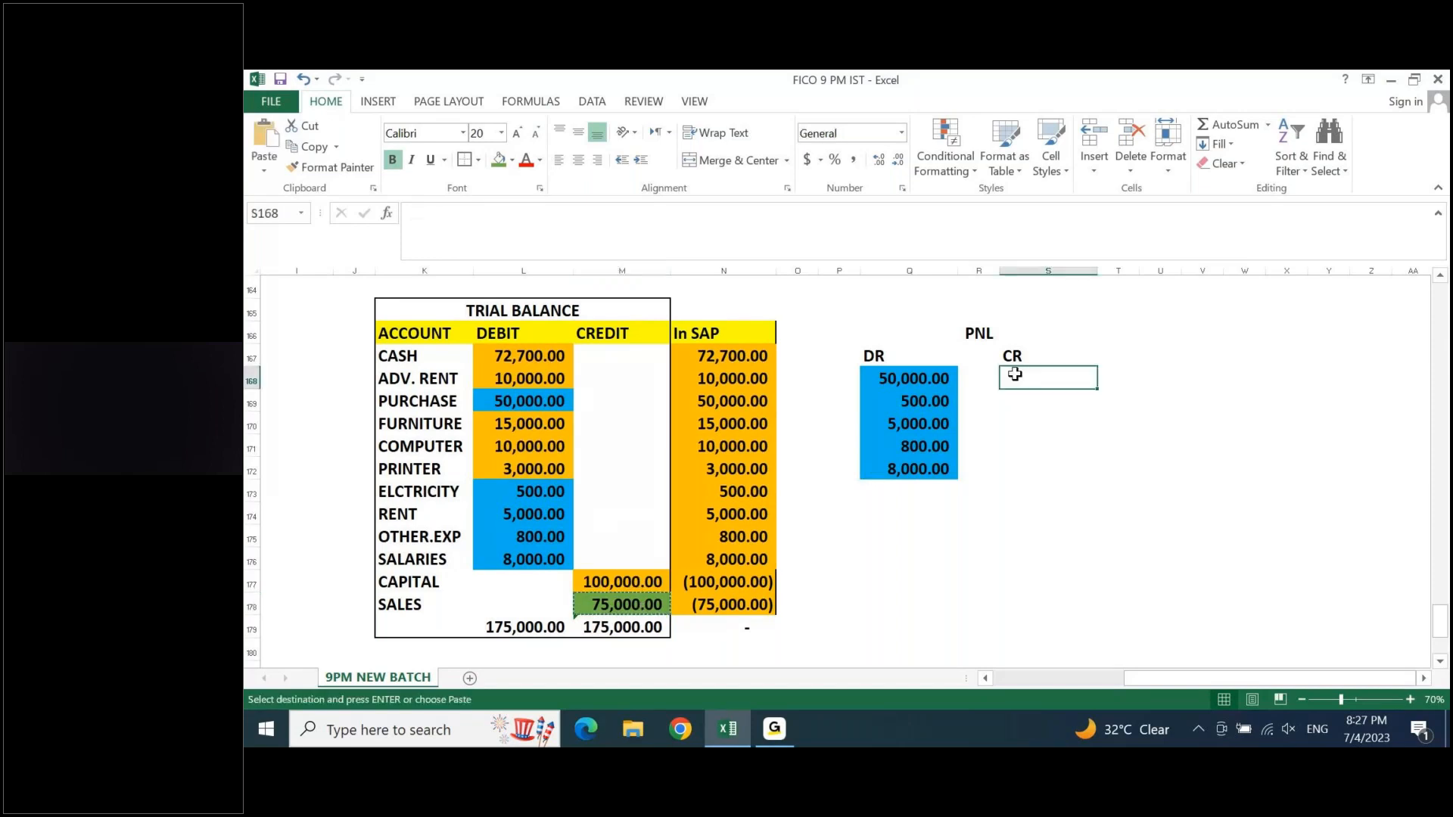
key("ctrl+v")
key("Escape")
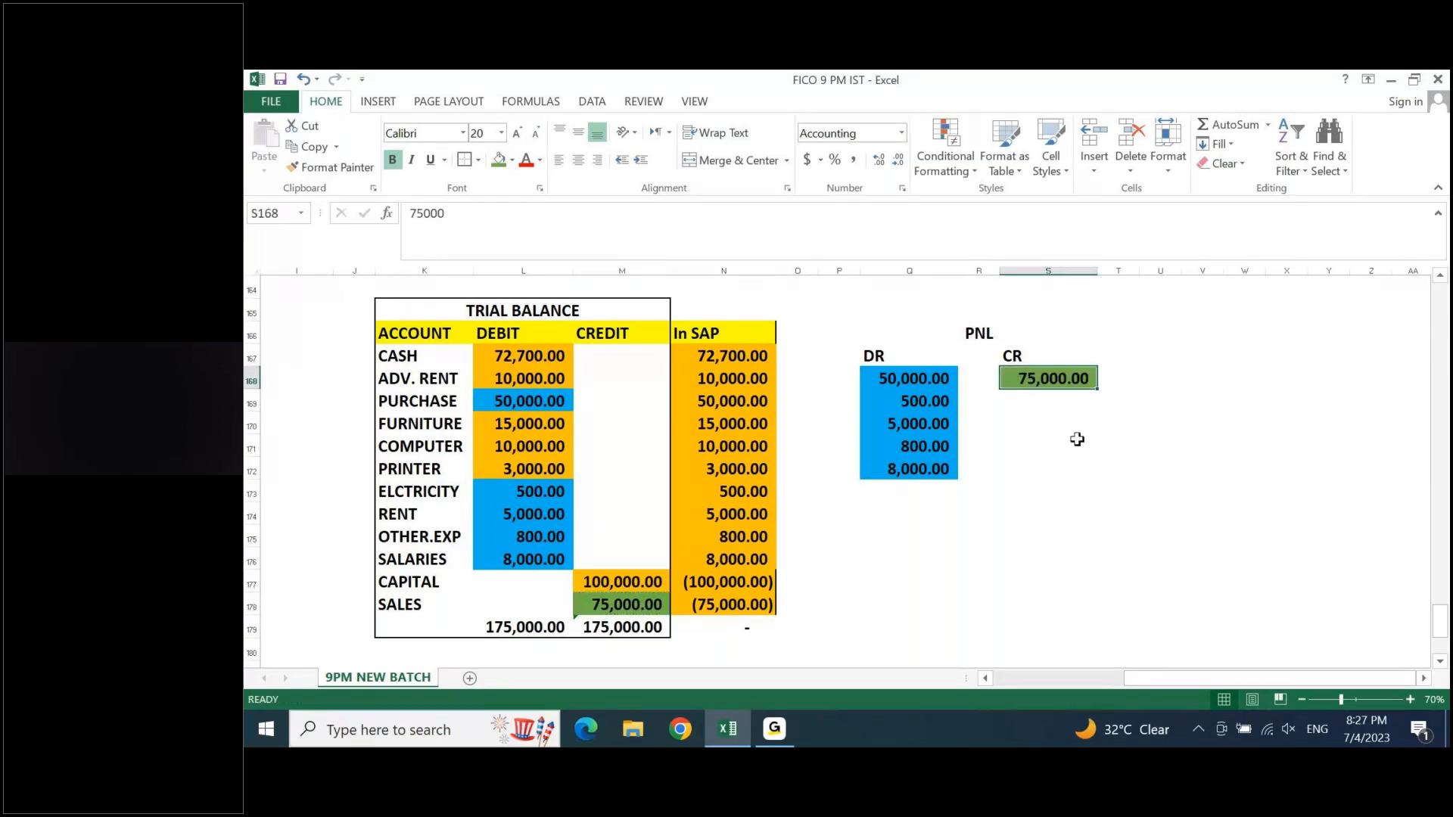
- Total the PNL's DR column in Q175 and its CR column in S175 with AutoSum
left_click(1079, 466)
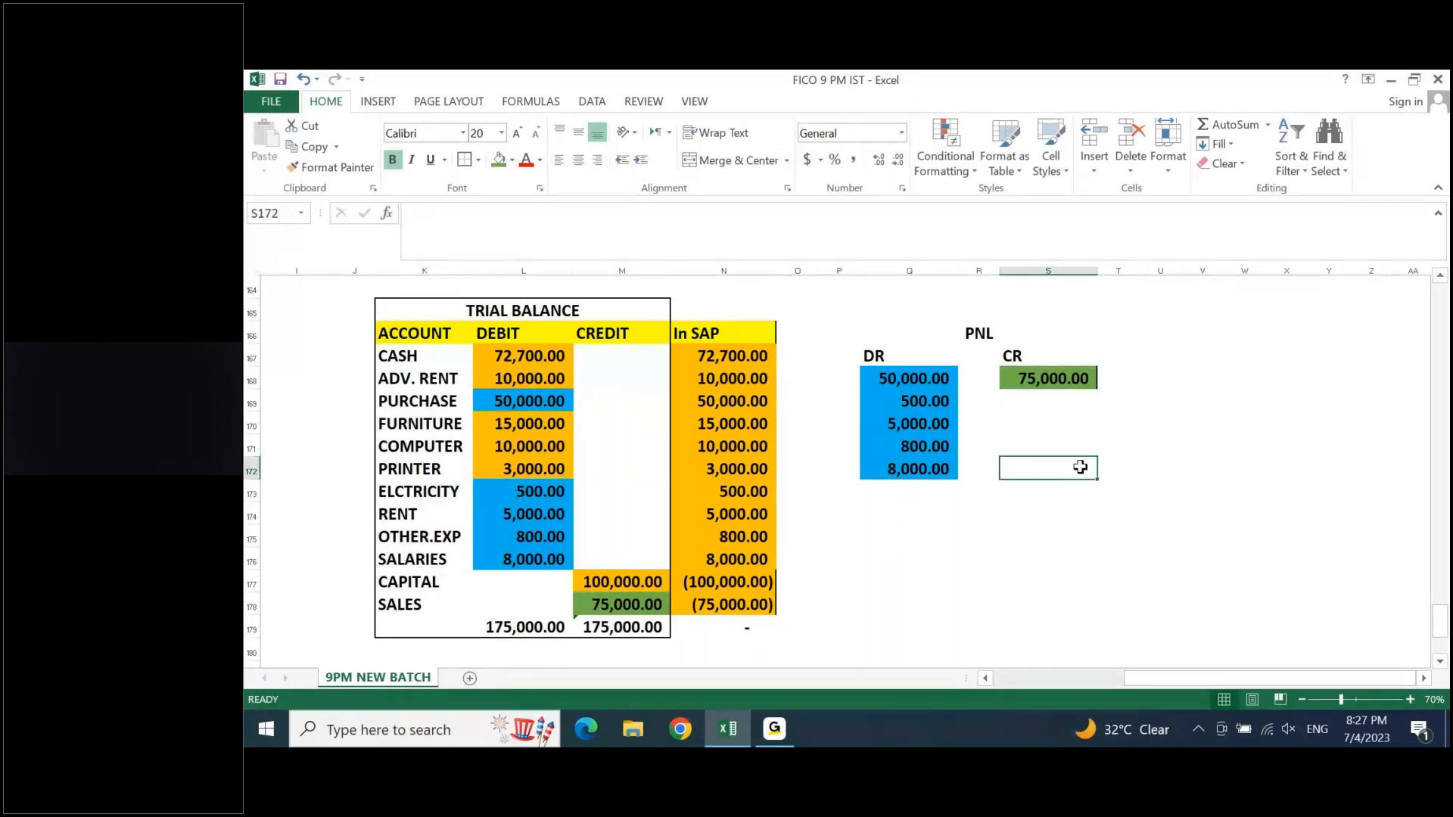
left_click(914, 535)
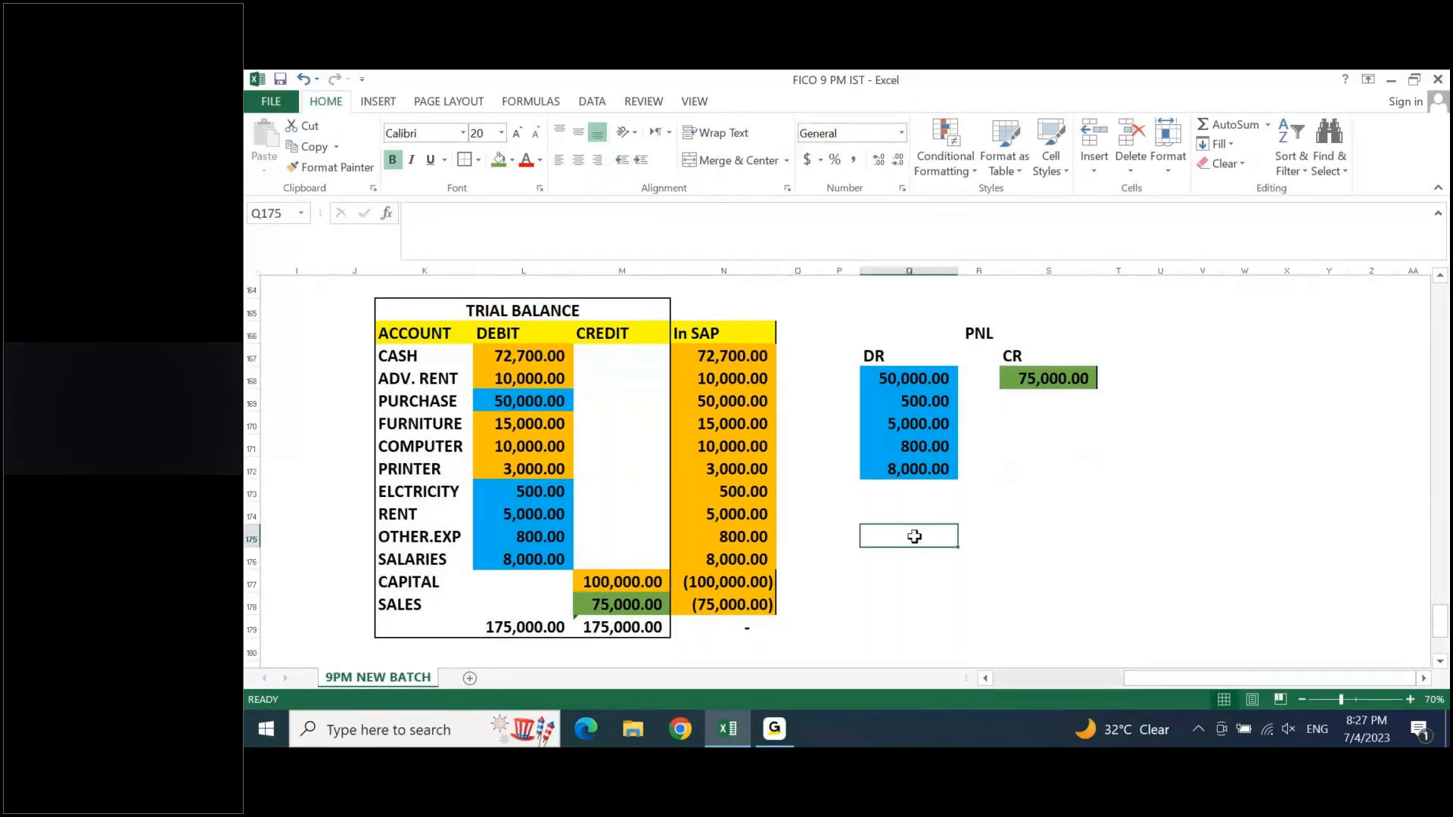
double_click(914, 536)
key("alt+equal")
key("Tab")
key("Tab")
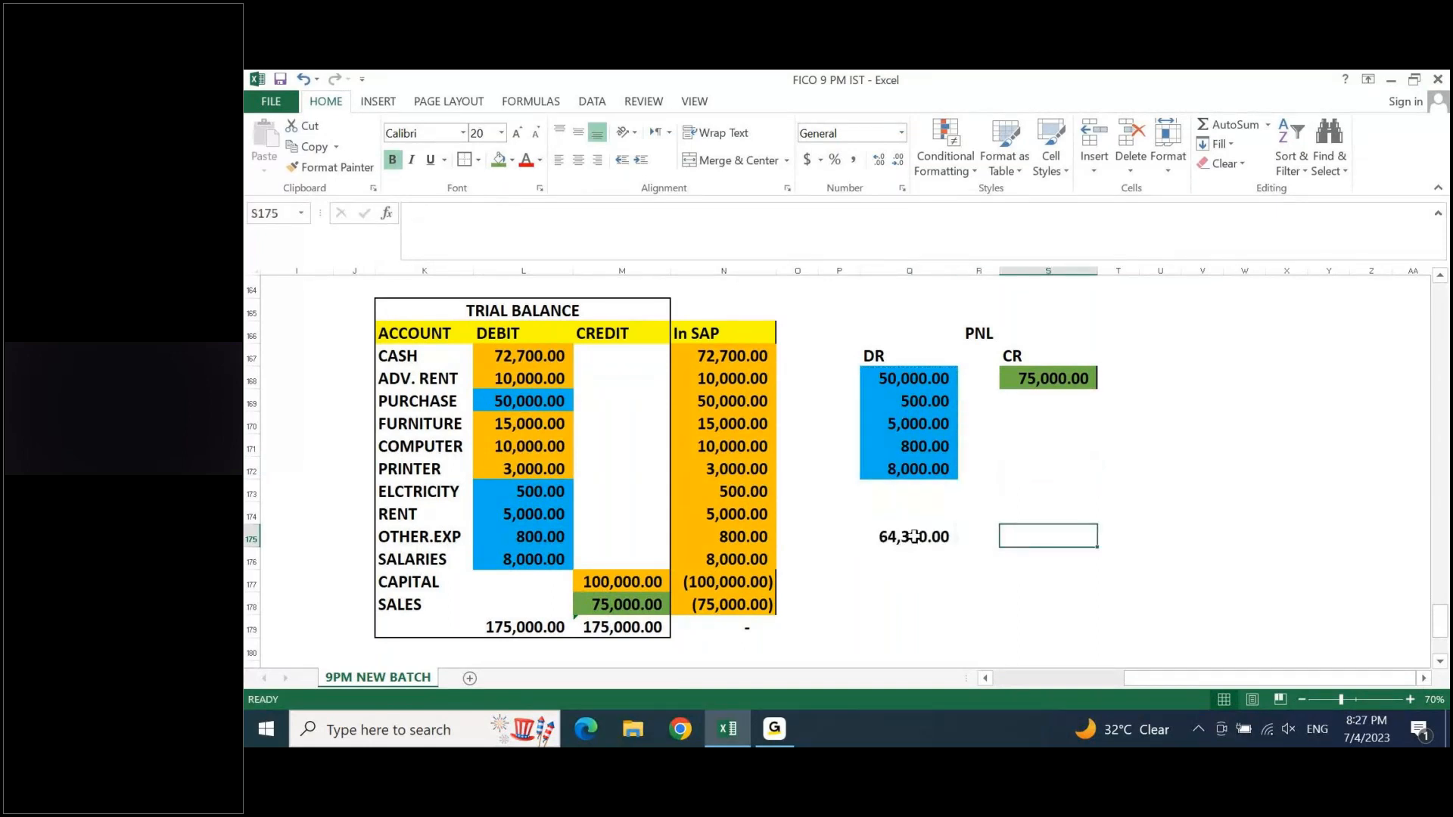
key("alt+equal")
key("Return")
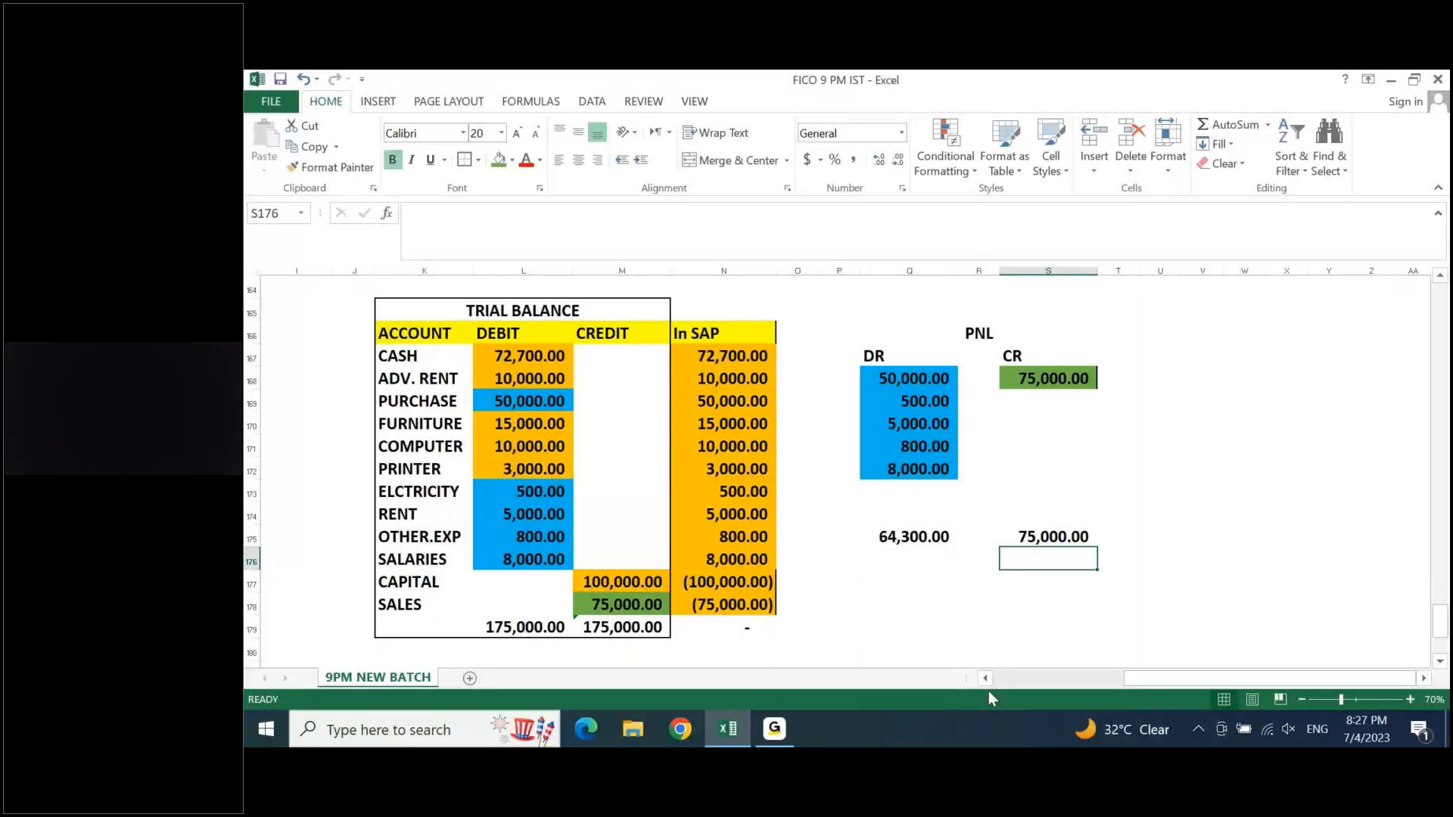
- Calculate the PNL difference in R177 with the formula =S175-Q175
key("Down")
key("Left")
type("=")
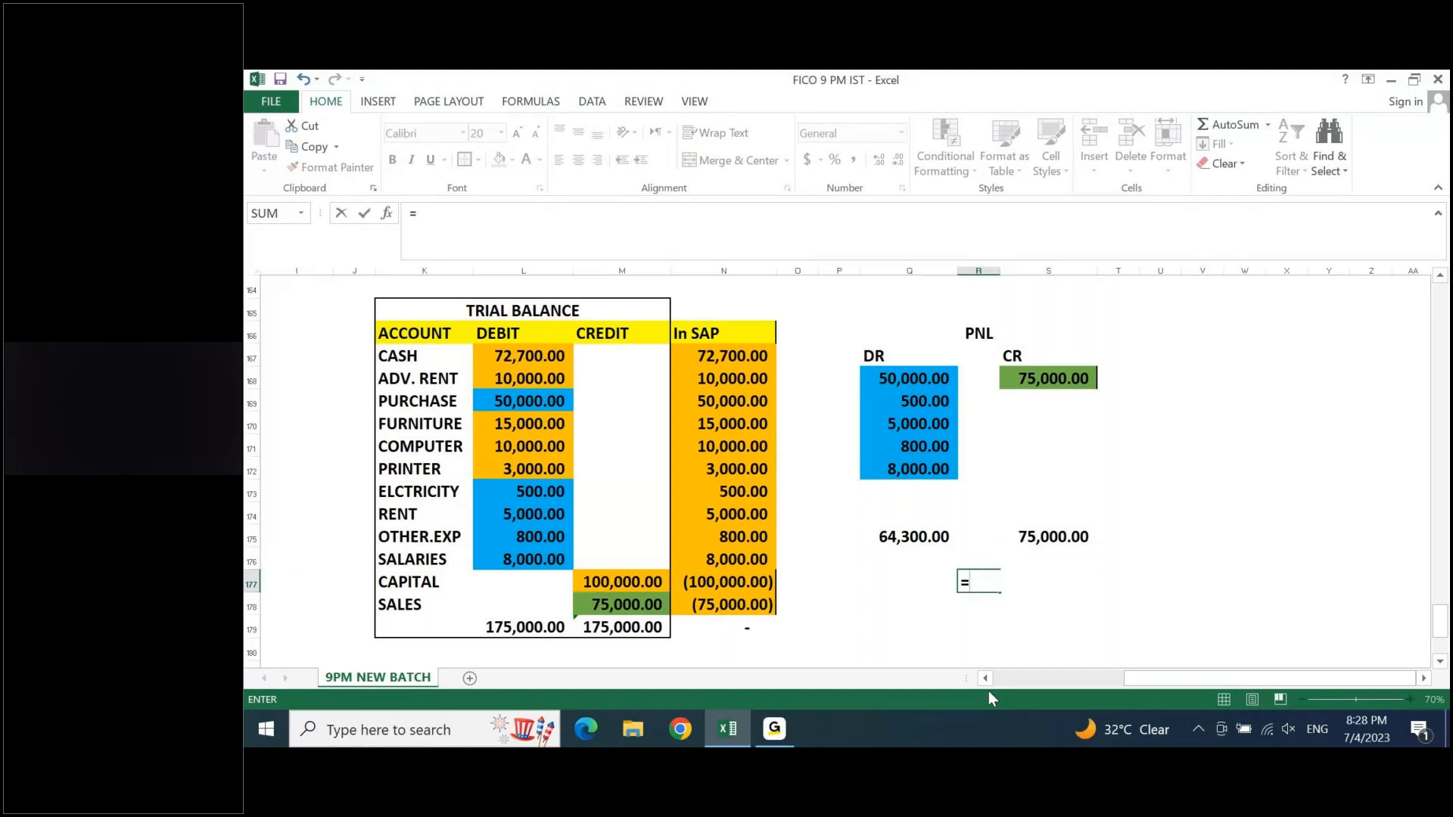
left_click(1052, 537)
type("-")
left_click(918, 538)
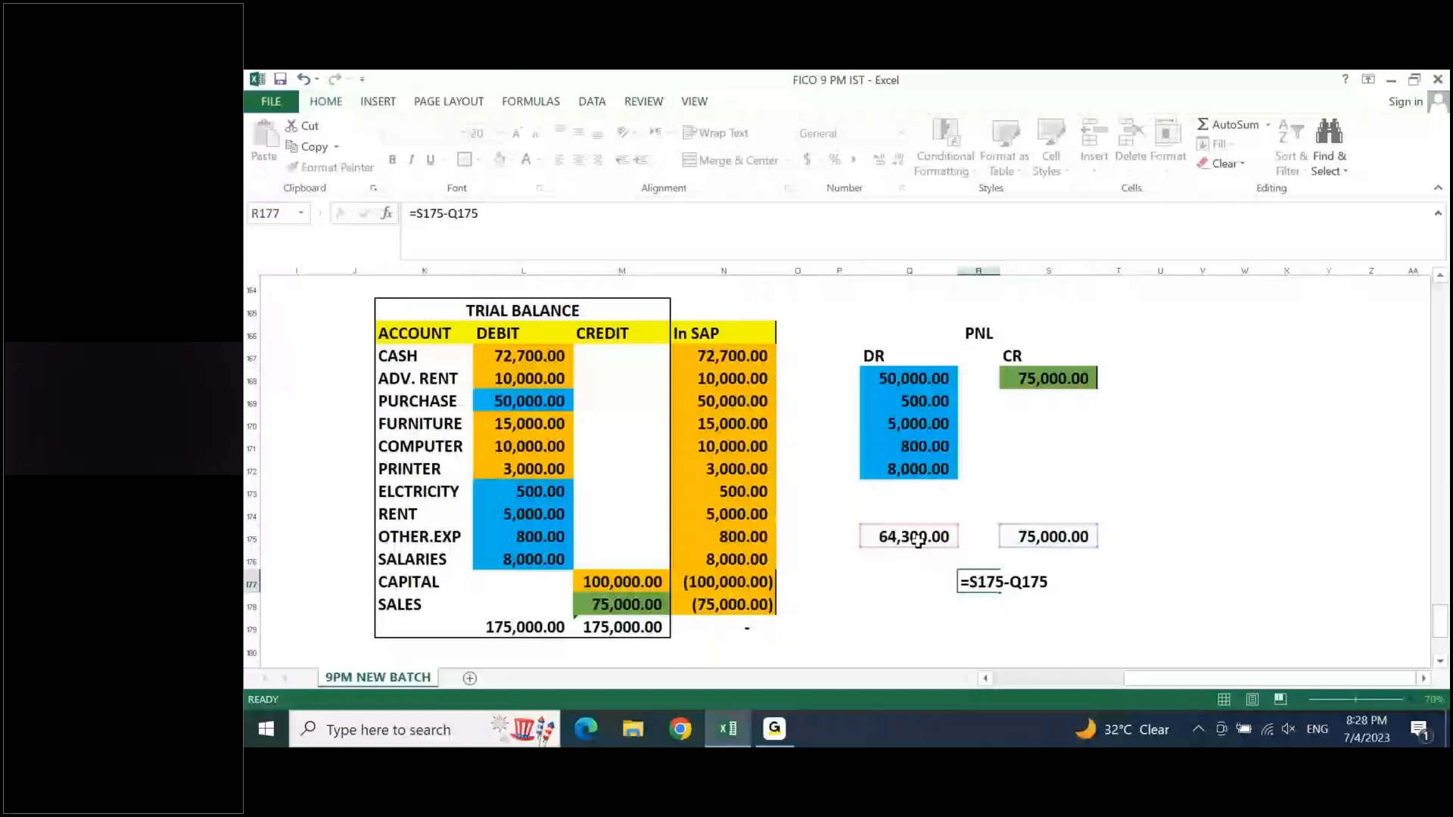
- Enter 10700 in Q173 under DR with a yellow fill, and apply the comma number style to Q168:S175
key("Return")
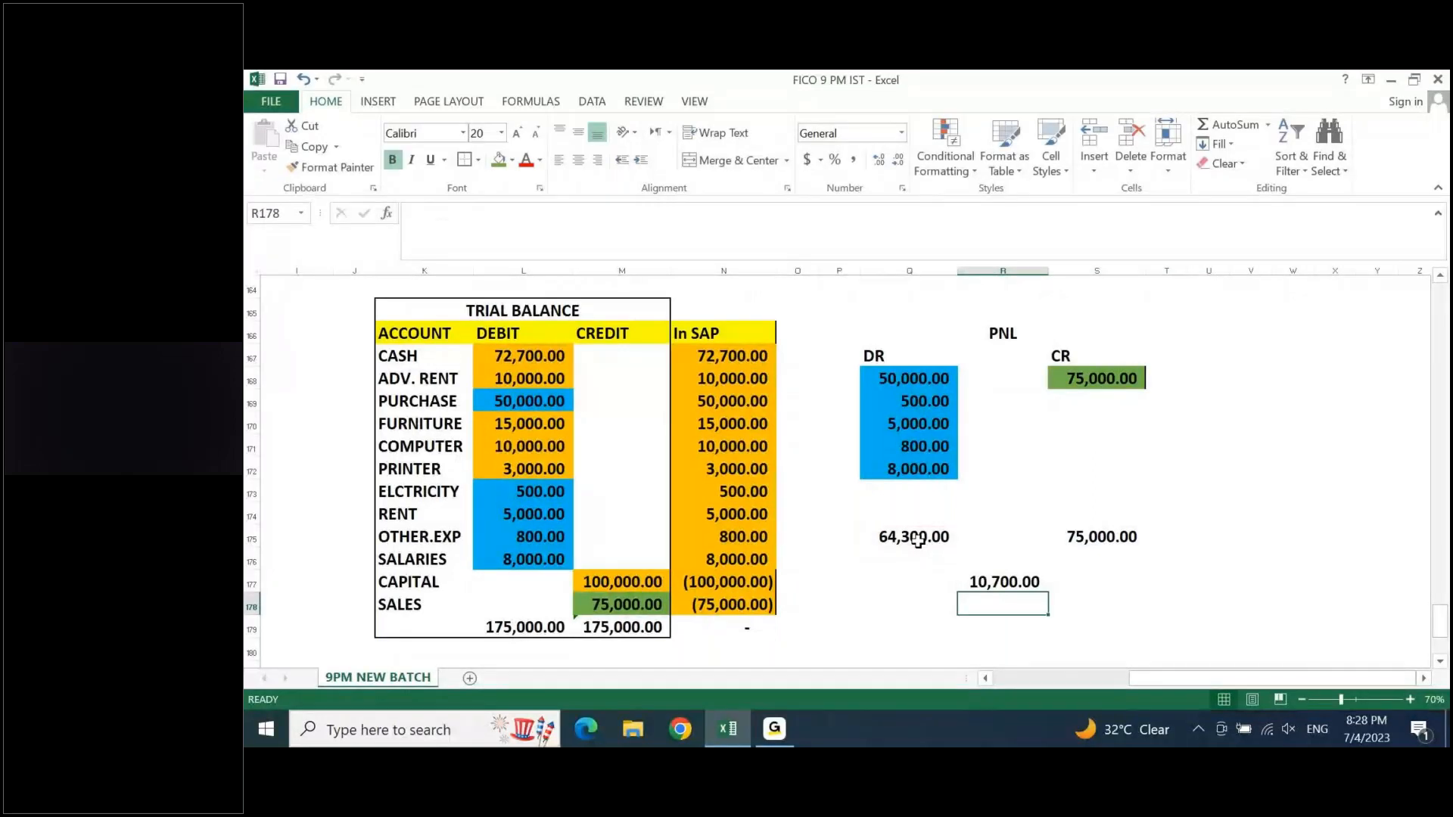
left_click(915, 498)
type("1")
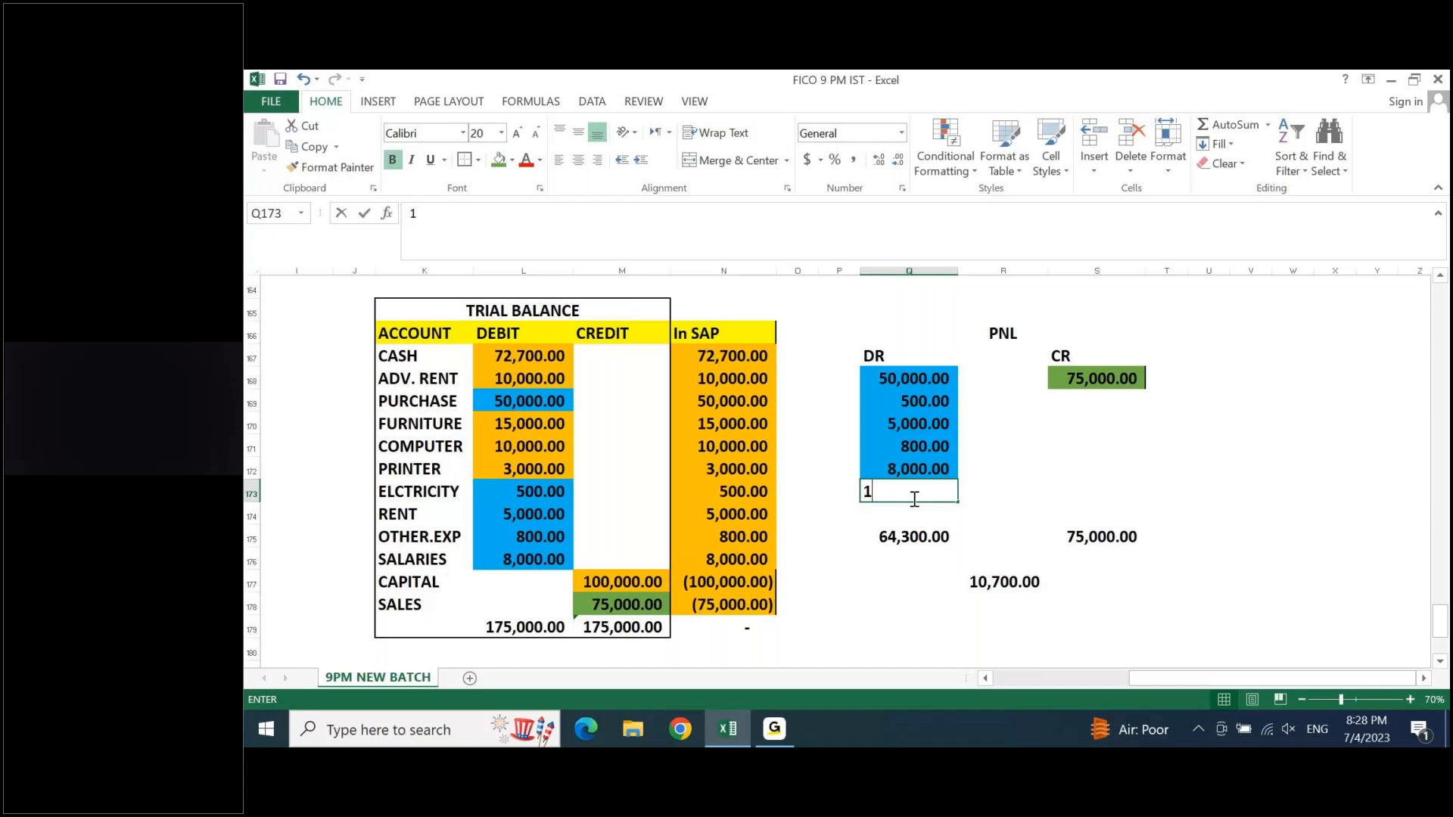
type("0700")
key("ctrl+Return")
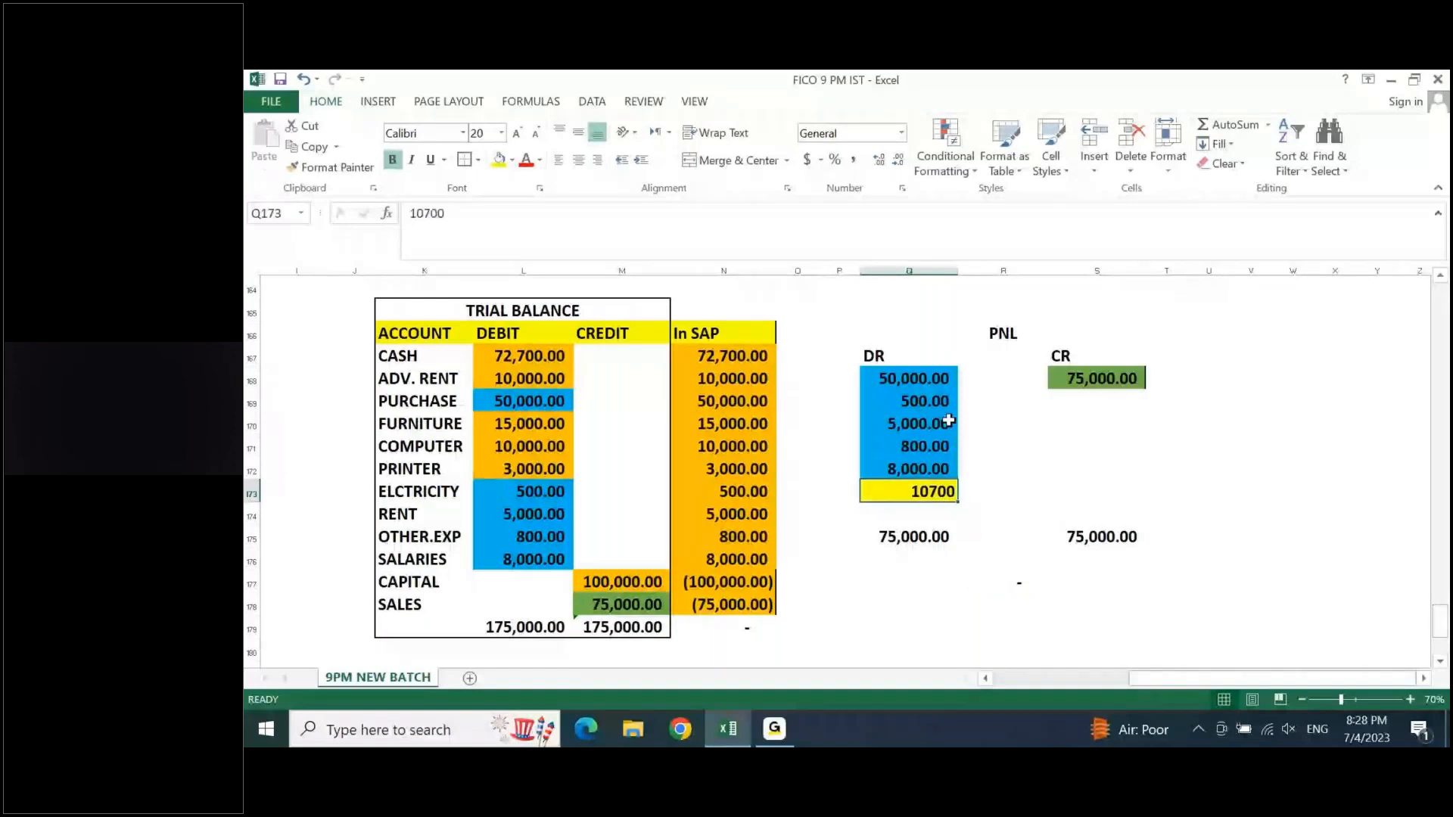
left_click_drag(908, 378, 1097, 536)
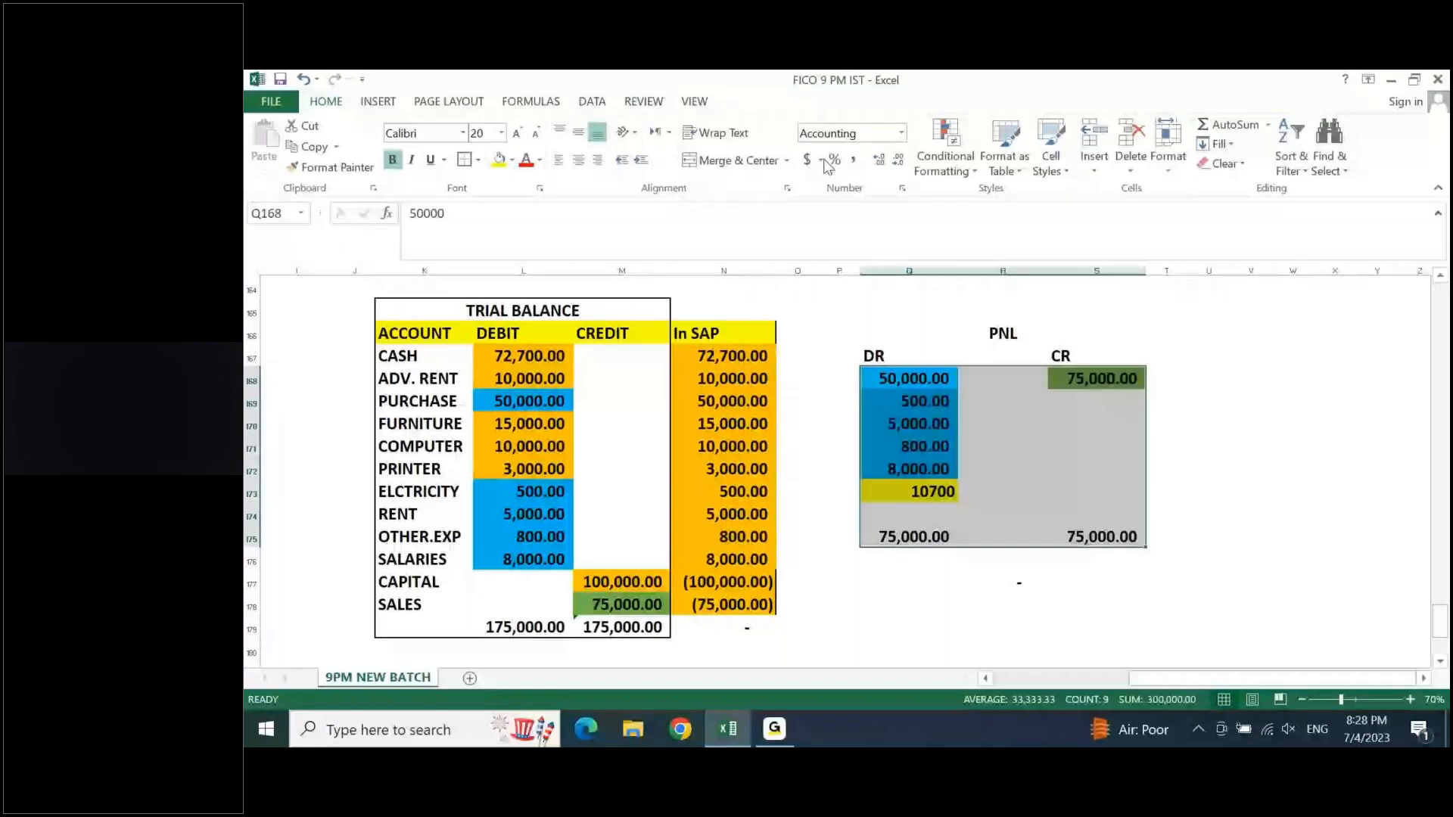
left_click(855, 161)
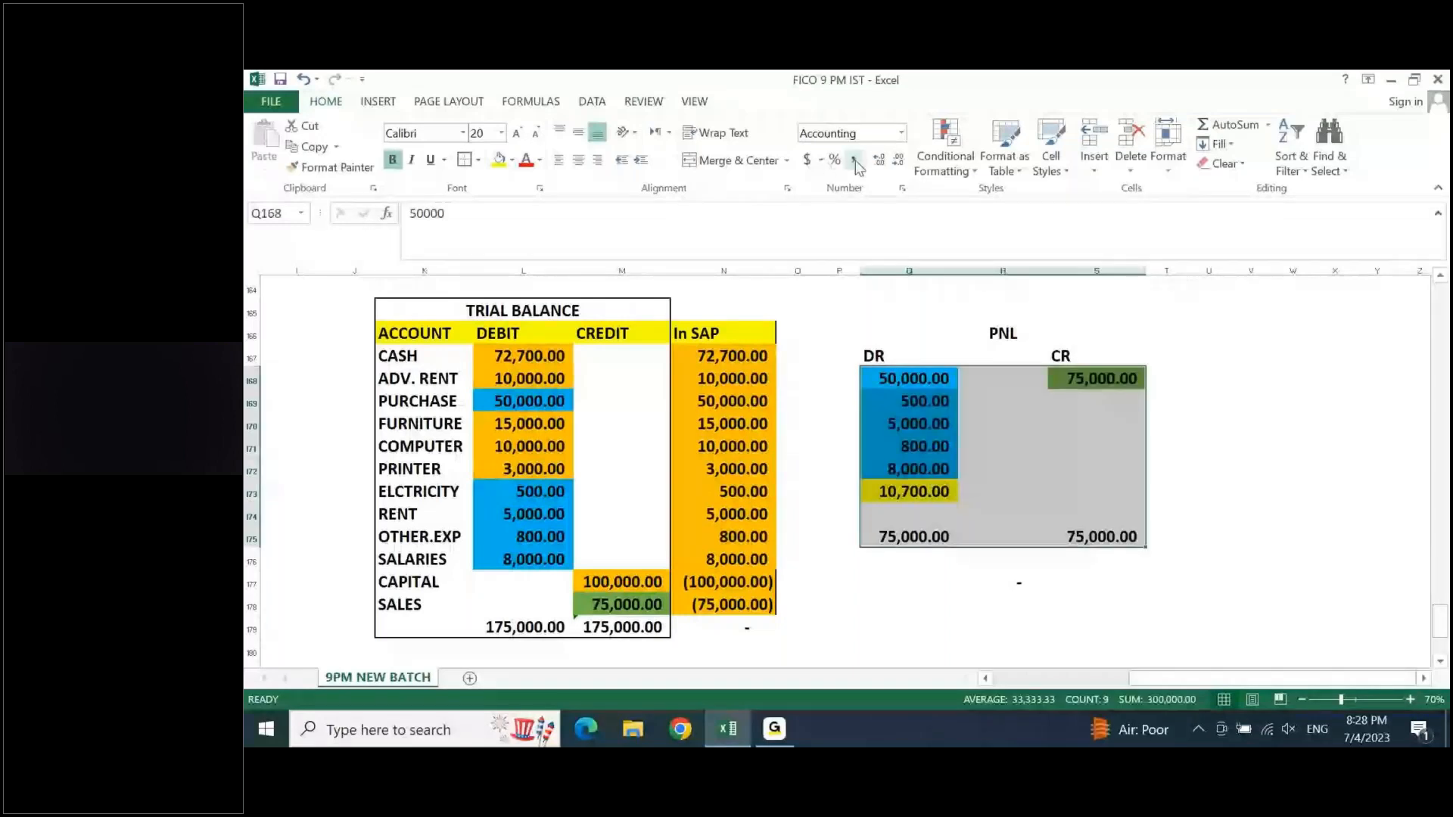
- Add an outside border around the PNL block Q166:S175
left_click_drag(1003, 333, 1097, 537)
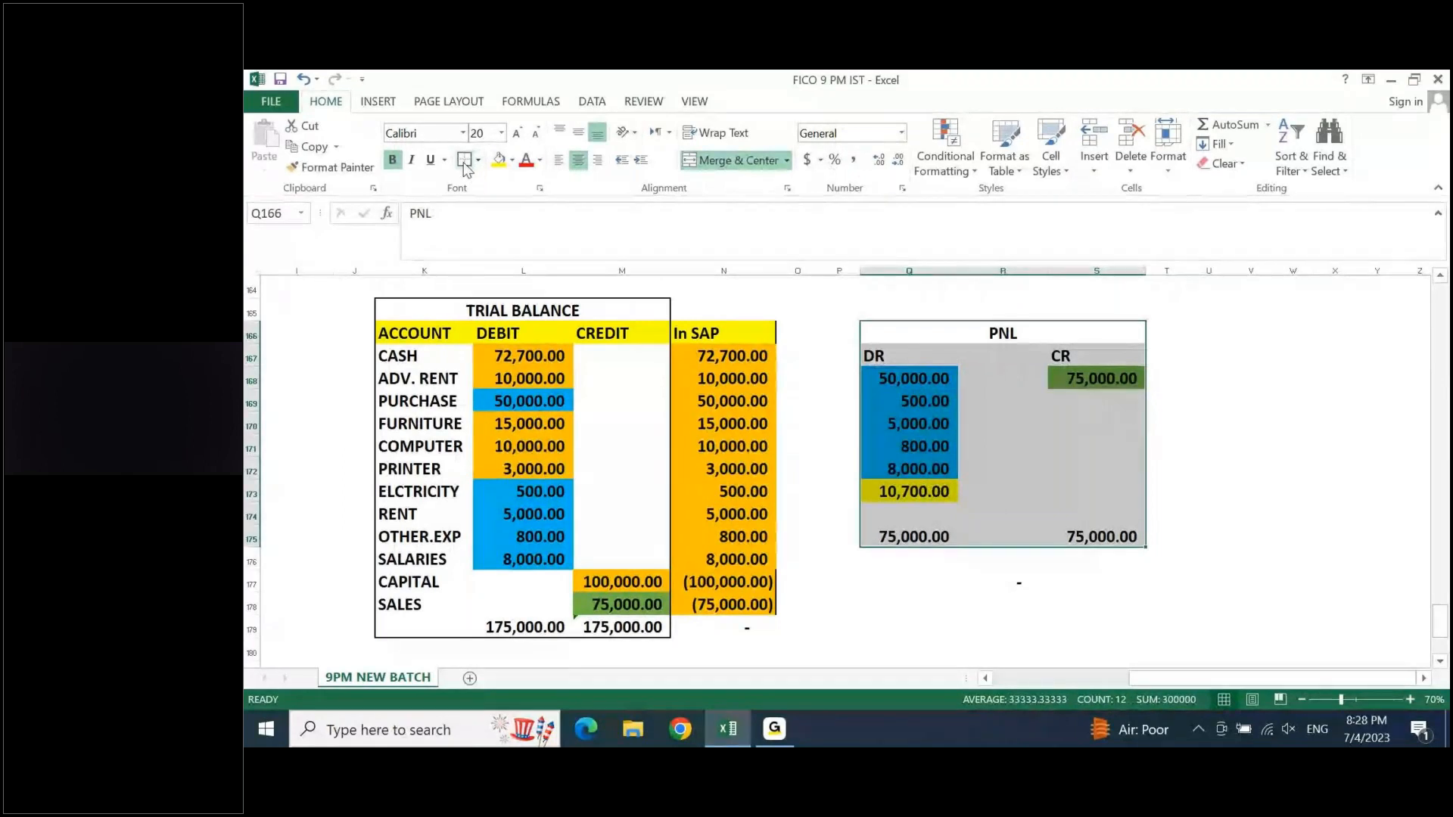
left_click(464, 161)
left_click(1074, 441)
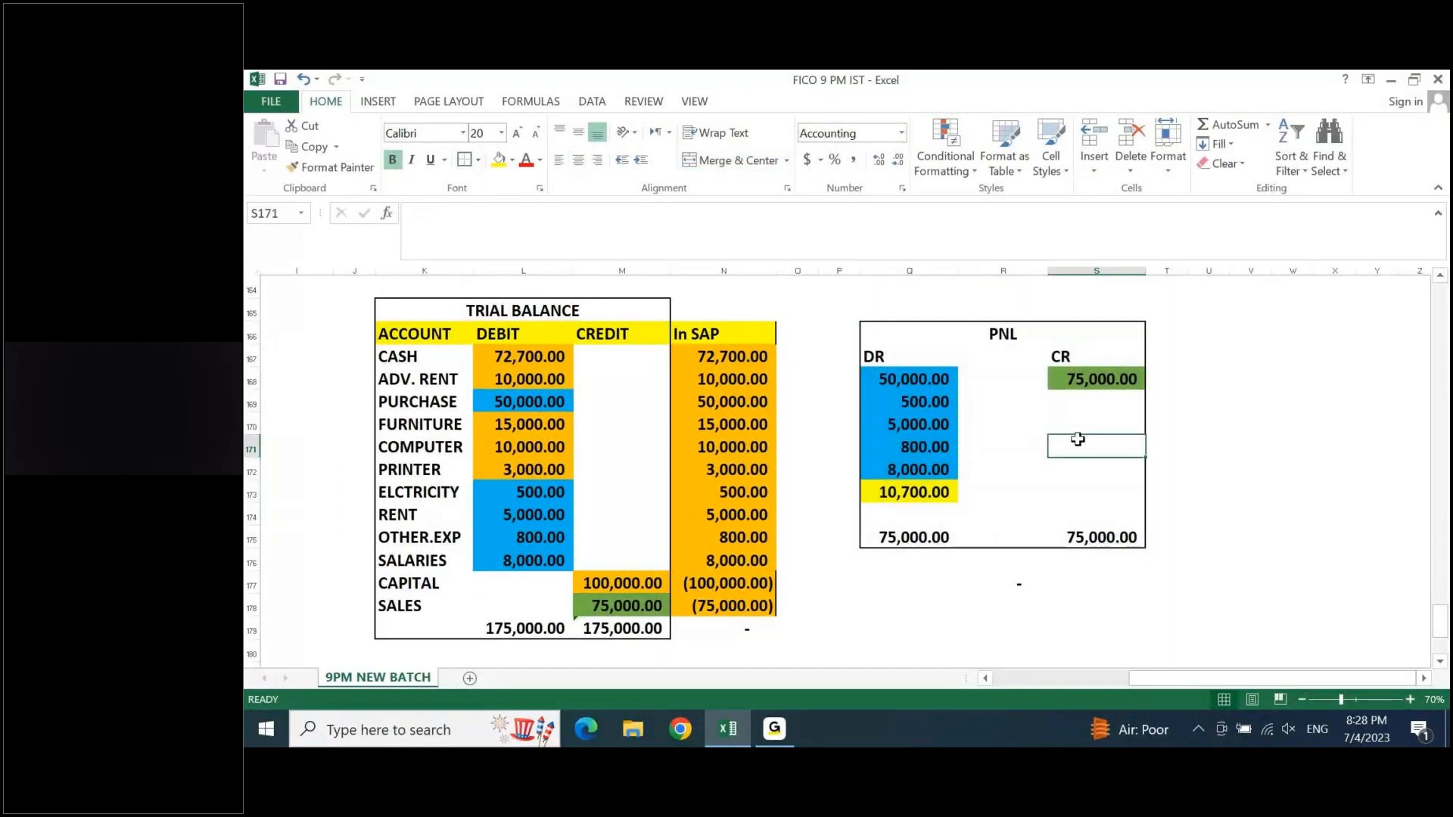
- Fill the merged PNL title cell with light gold
left_click(879, 332)
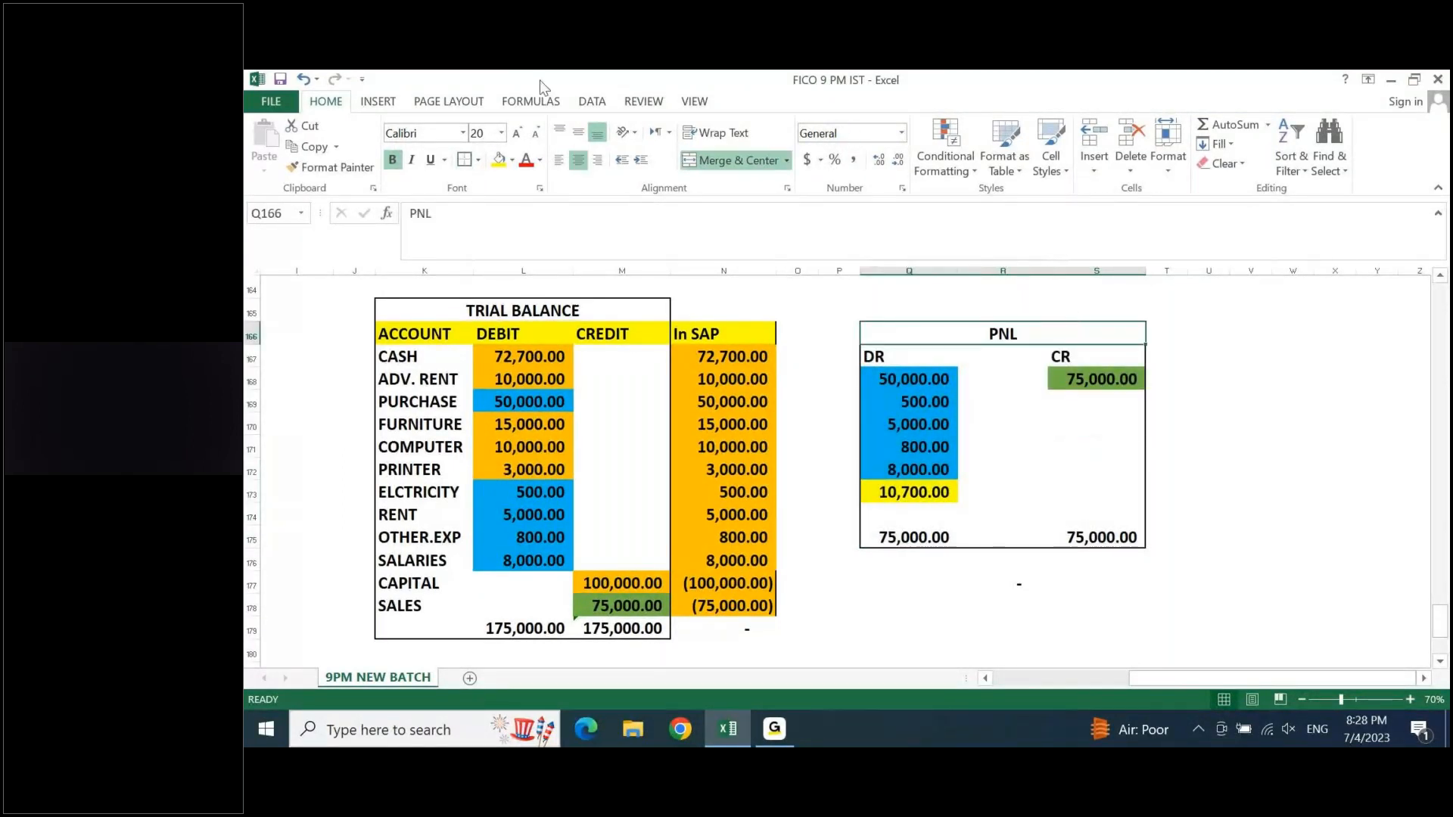
left_click(513, 161)
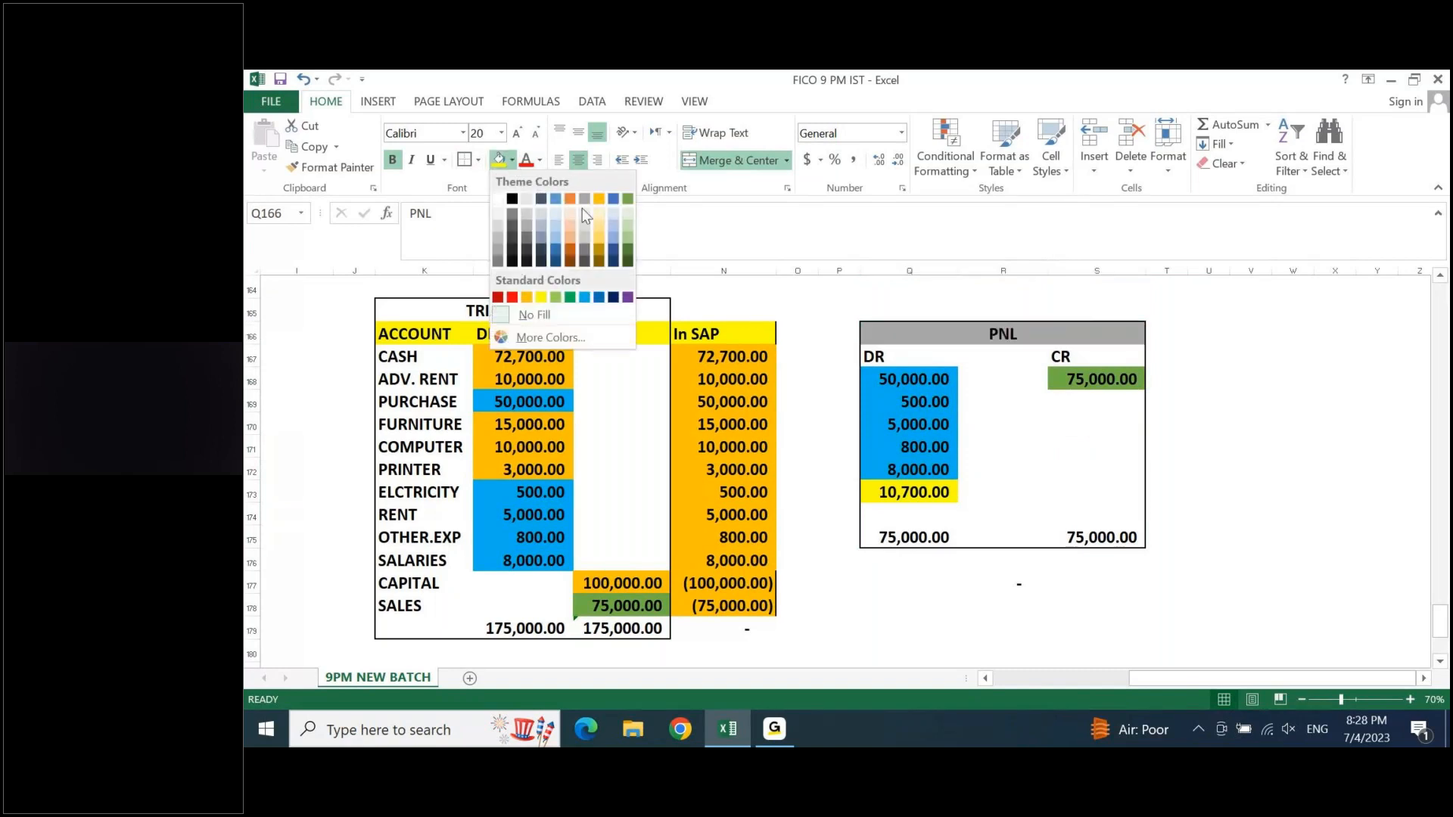
left_click(558, 227)
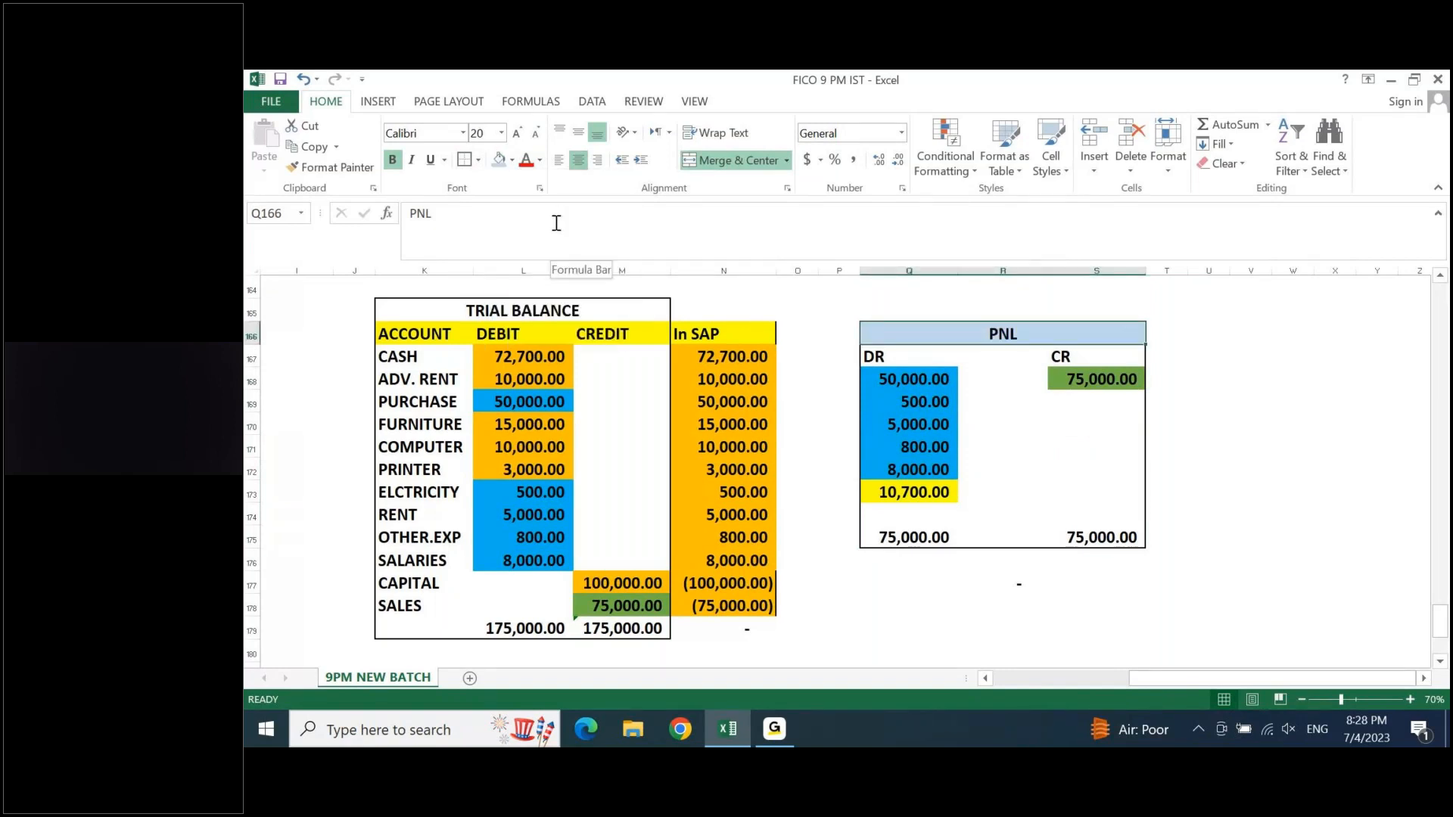
left_click(513, 165)
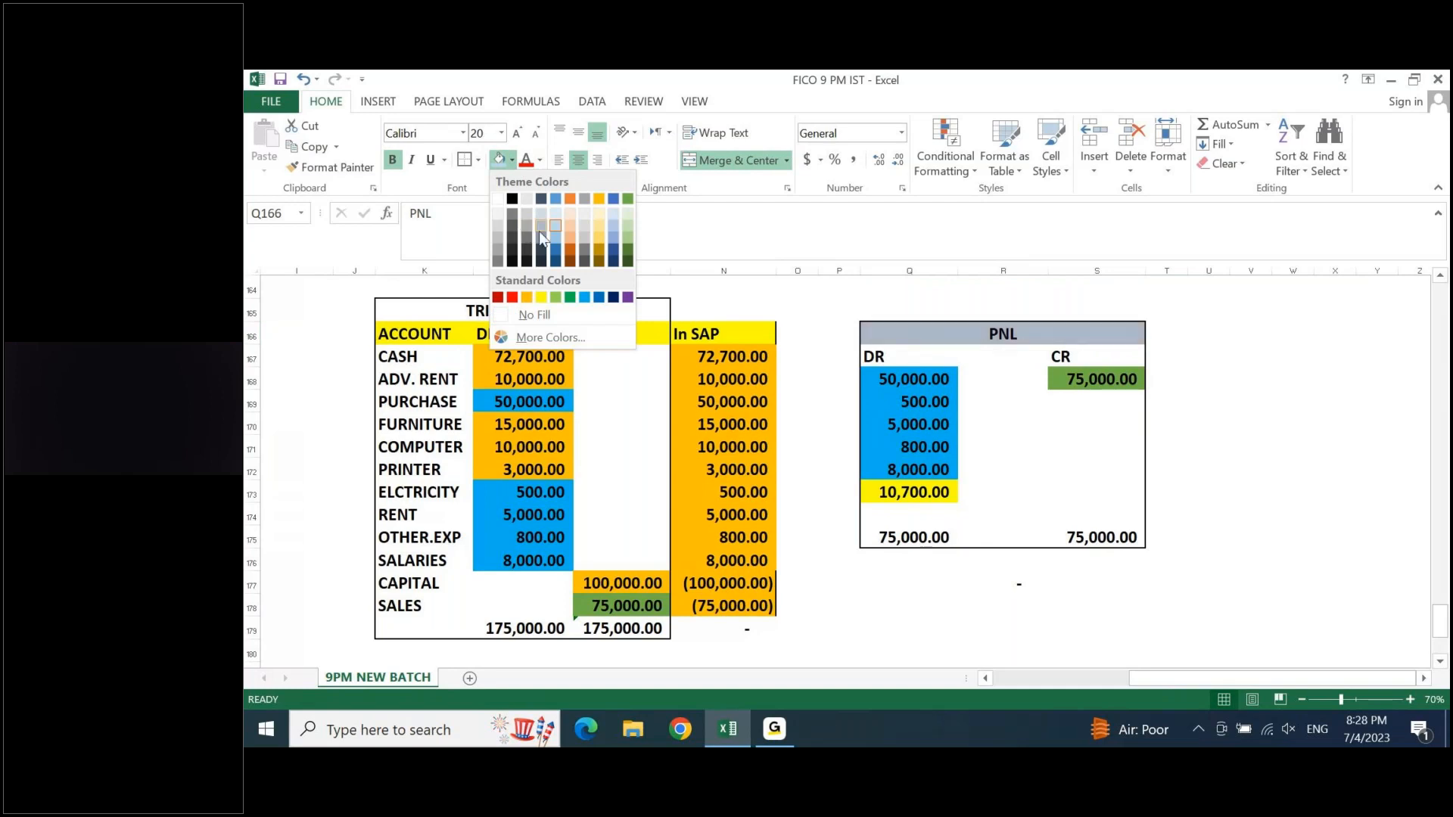
left_click(601, 238)
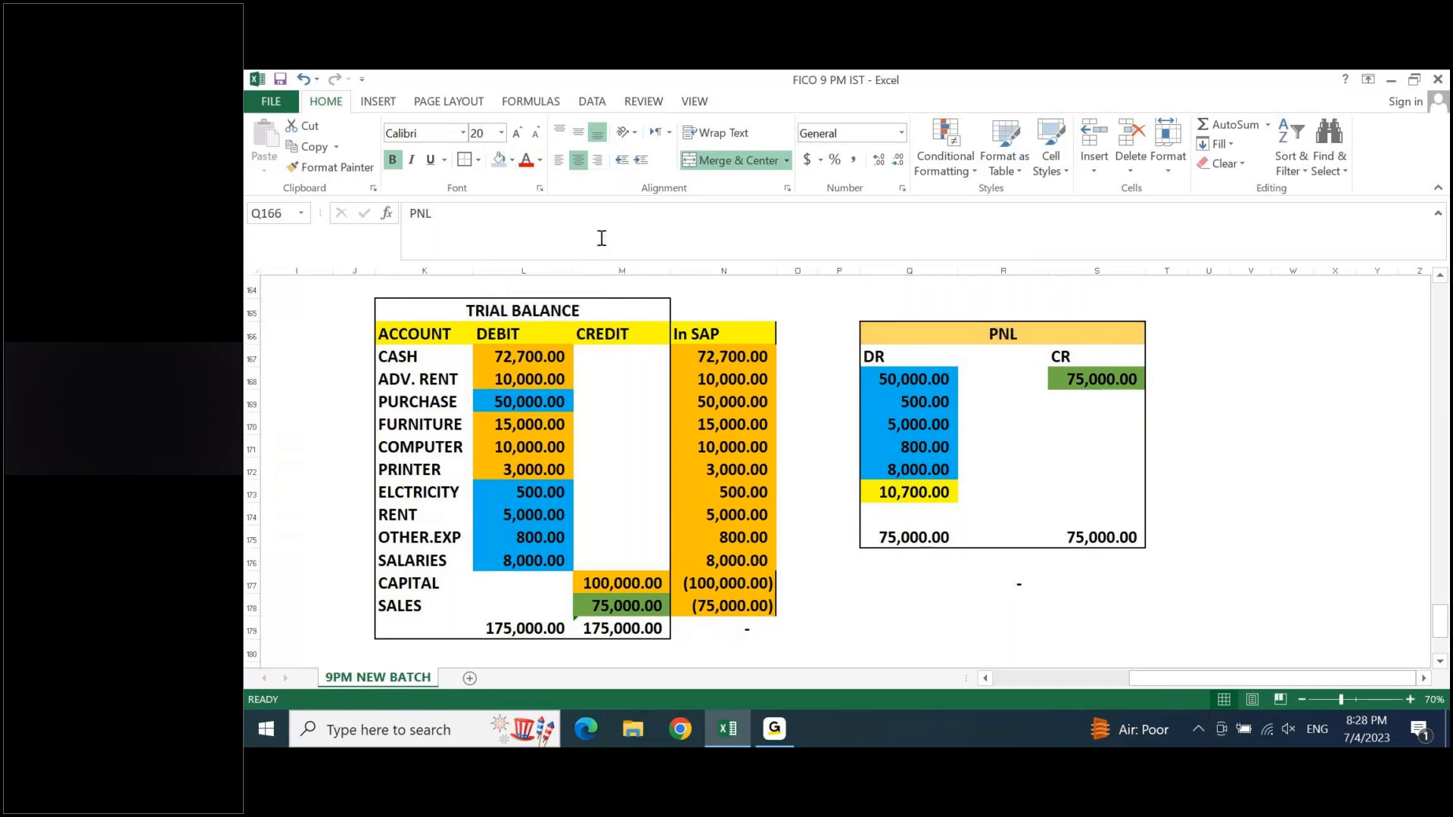
- Enter the title BALANCE SHEET in X166, beside the PNL block
key("Right")
key("Right")
key("Right")
key("Right")
key("Right")
key("Right")
key("Right")
key("Right")
key("Left")
key("Left")
key("Left")
key("Left")
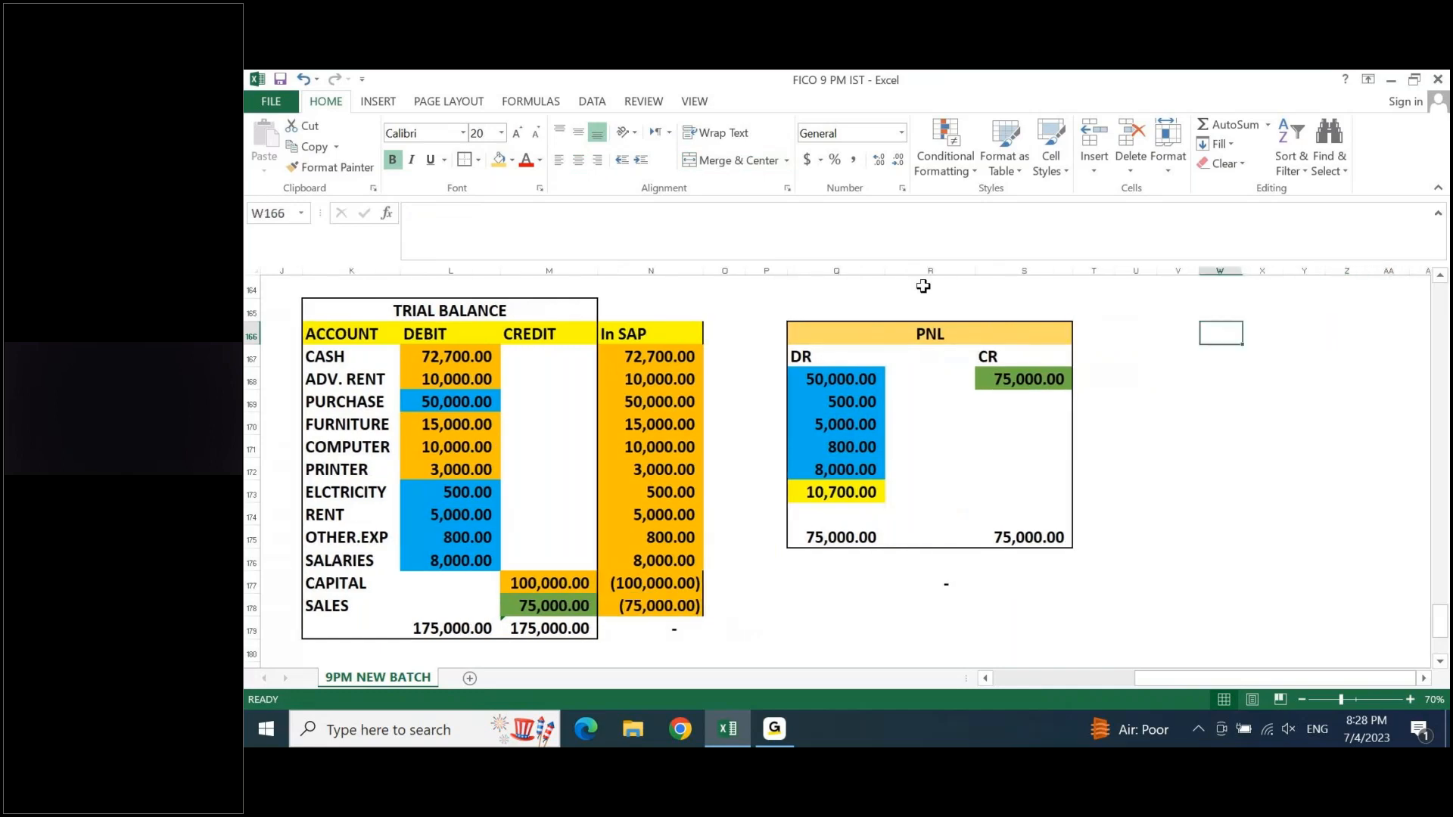
key("Right")
type("BALANCE SHEEY")
key("BackSpace")
type("T")
key("Return")
- Enter the balance sheet column headings LIABILITY in V167 and ASSET in Y167
key("Left")
key("Left")
type("LIA")
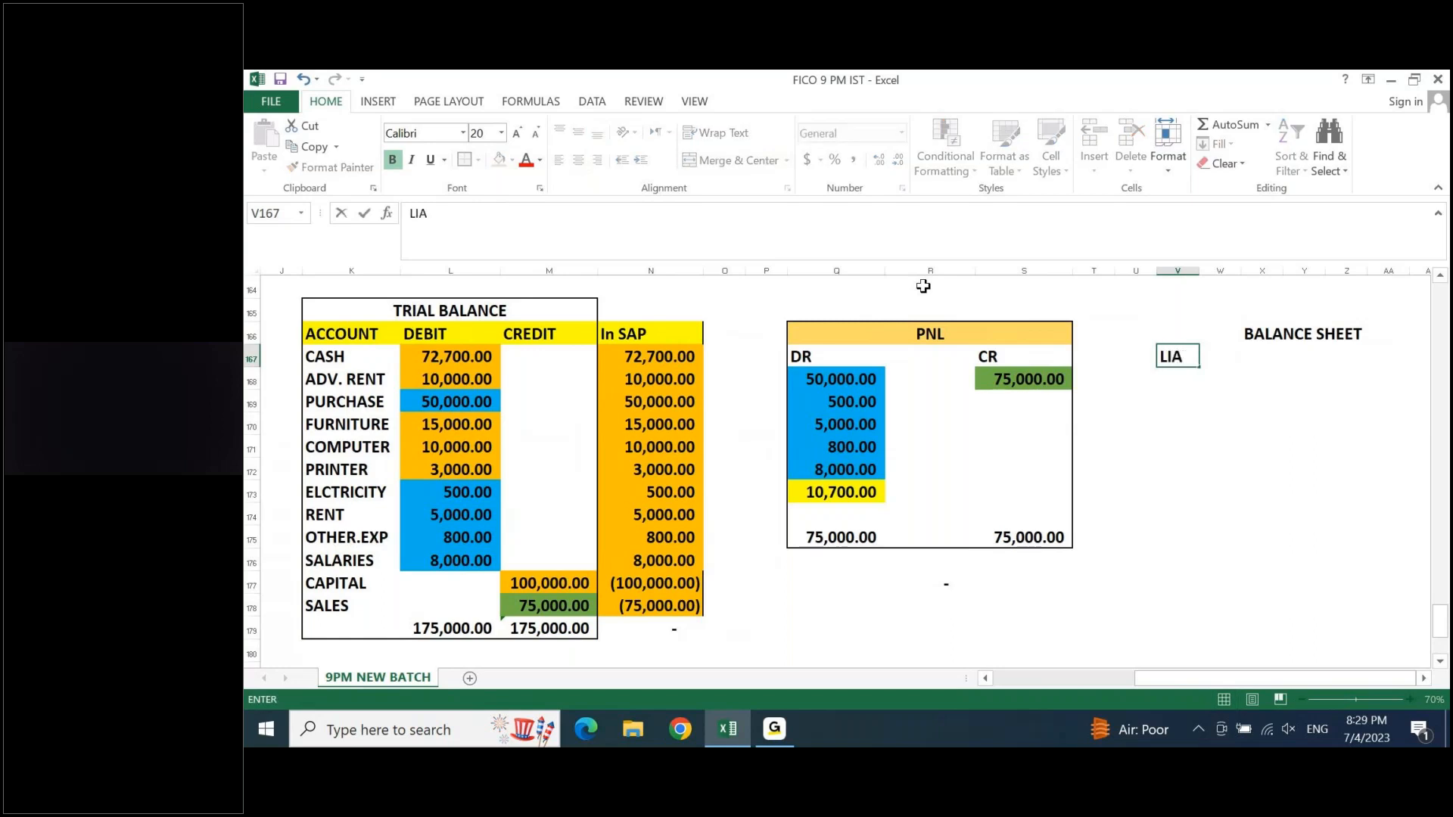
type("BILITY")
key("Right")
key("Right")
key("Right")
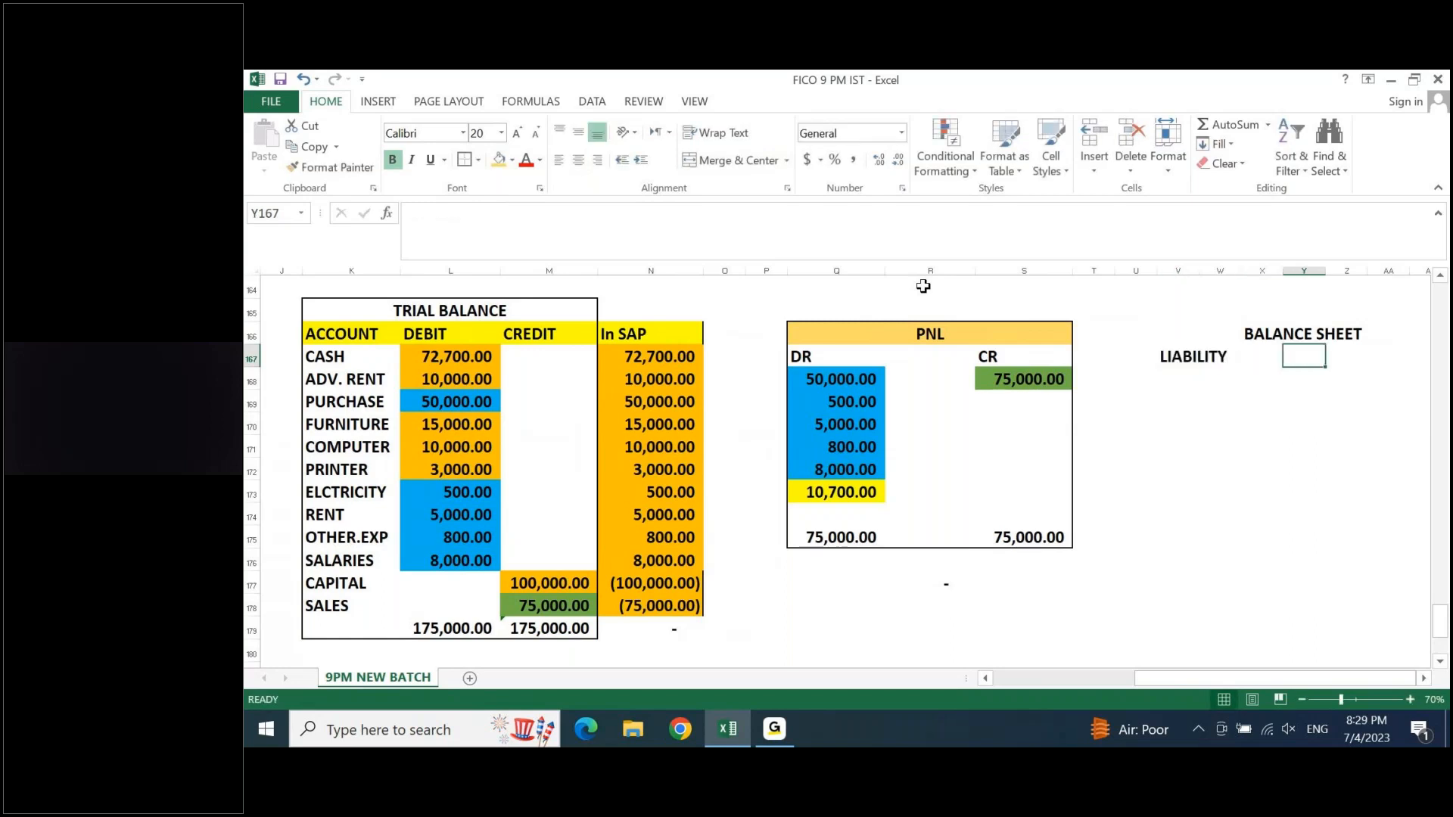
type("ASSE")
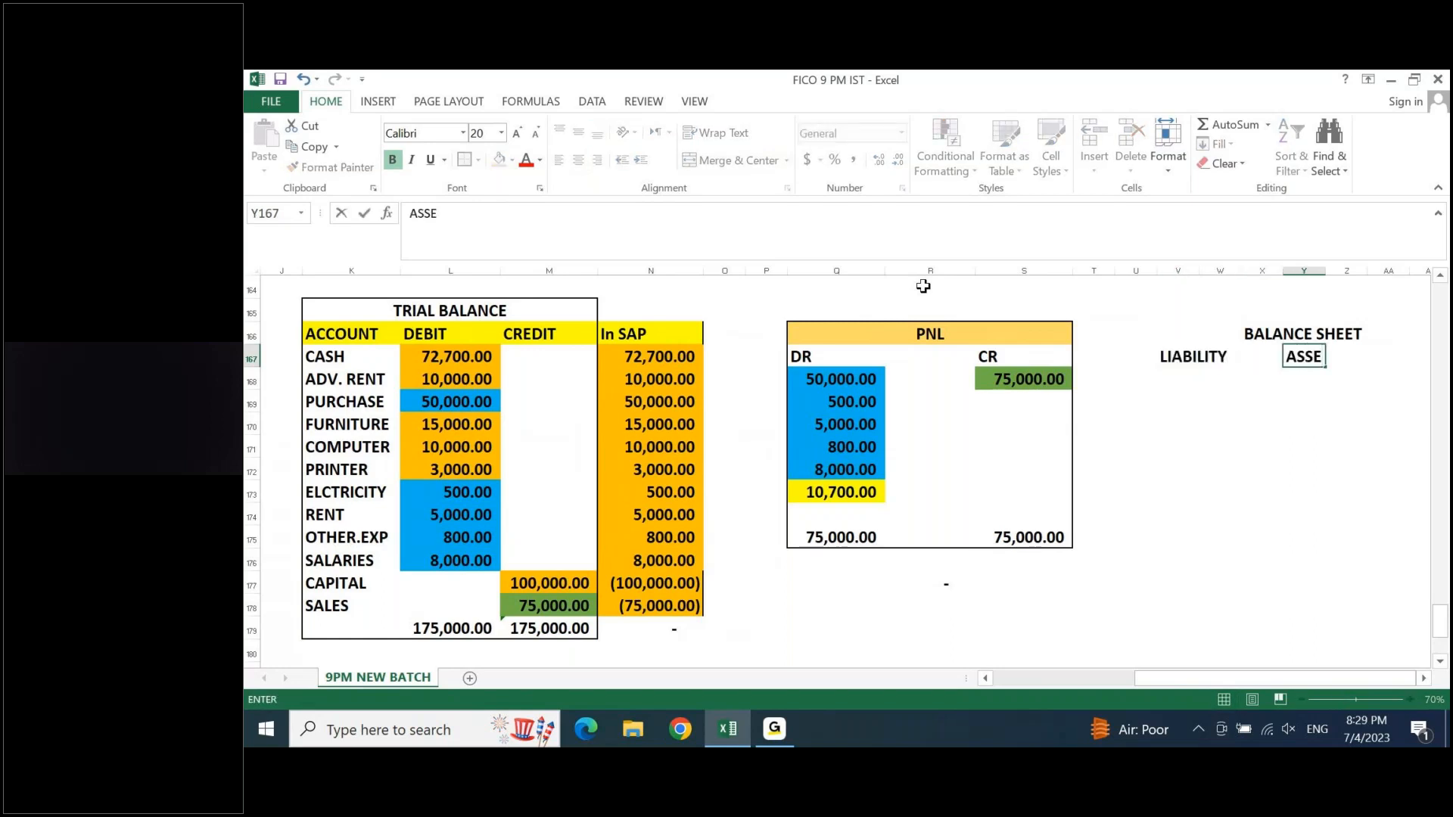
type("T")
key("Return")
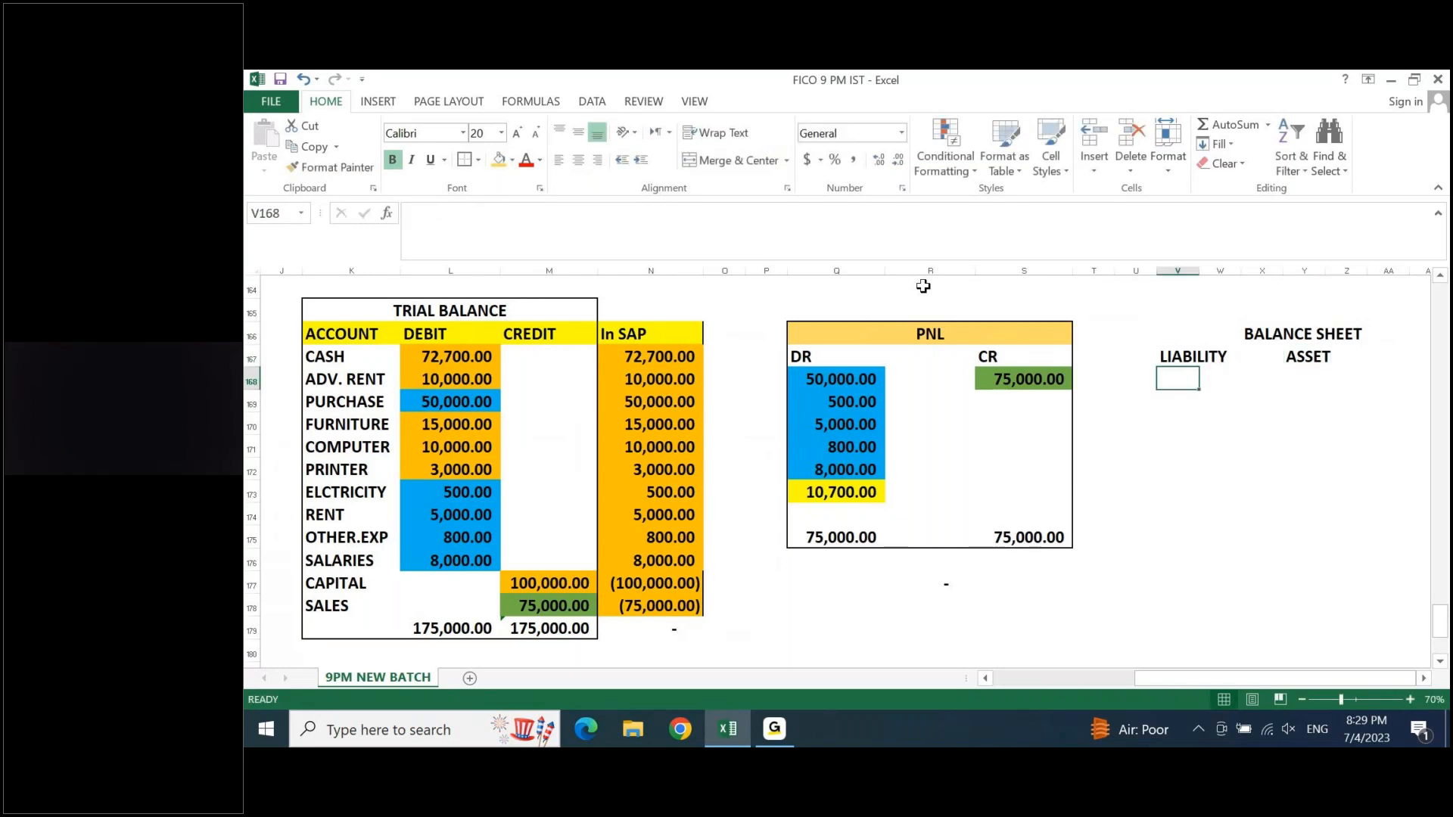
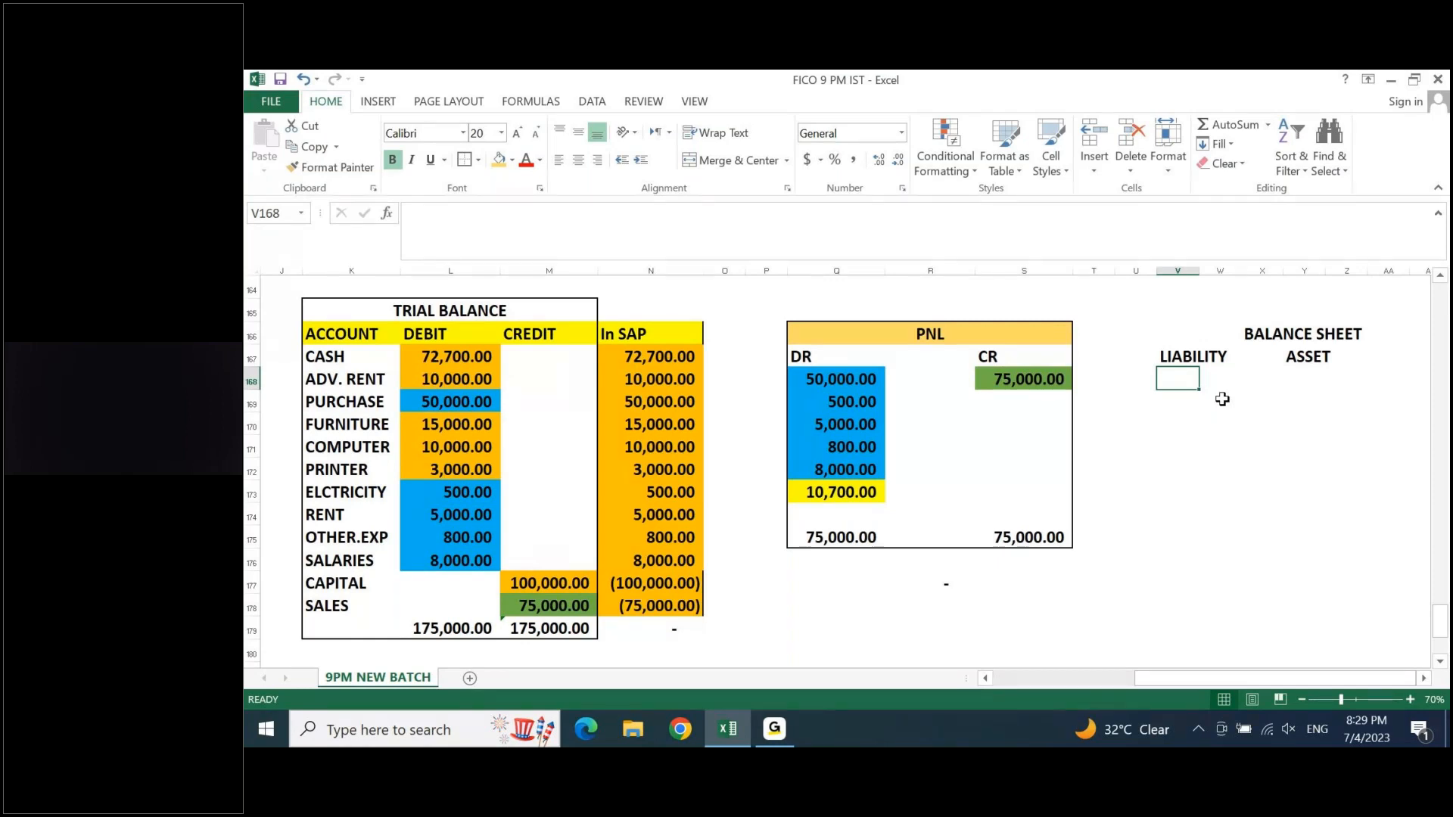
- Merge and center the BALANCE SHEET title across V166:Z166 and fill it with light gold
left_click_drag(1177, 334, 1354, 334)
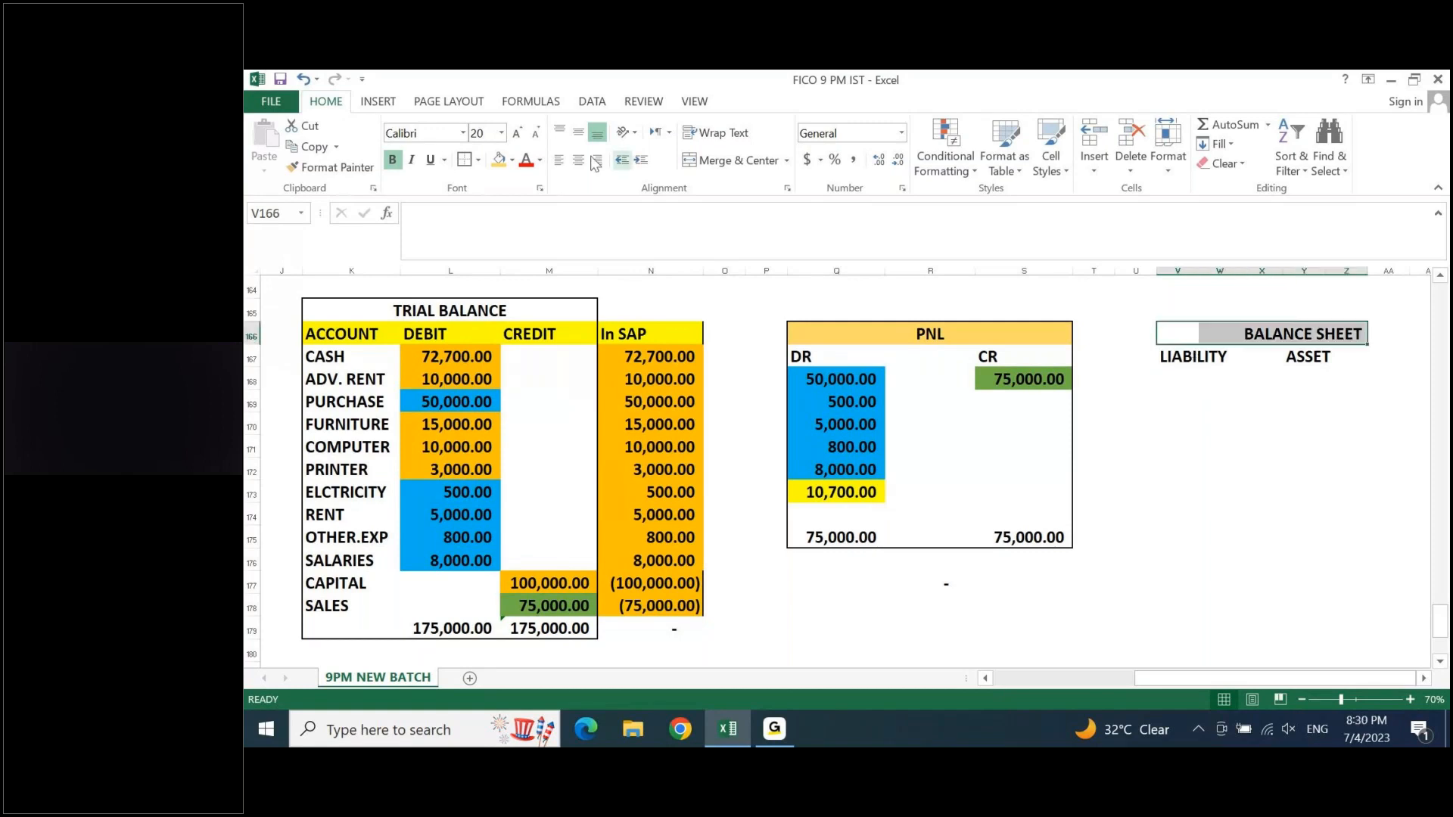
left_click(725, 161)
left_click(498, 159)
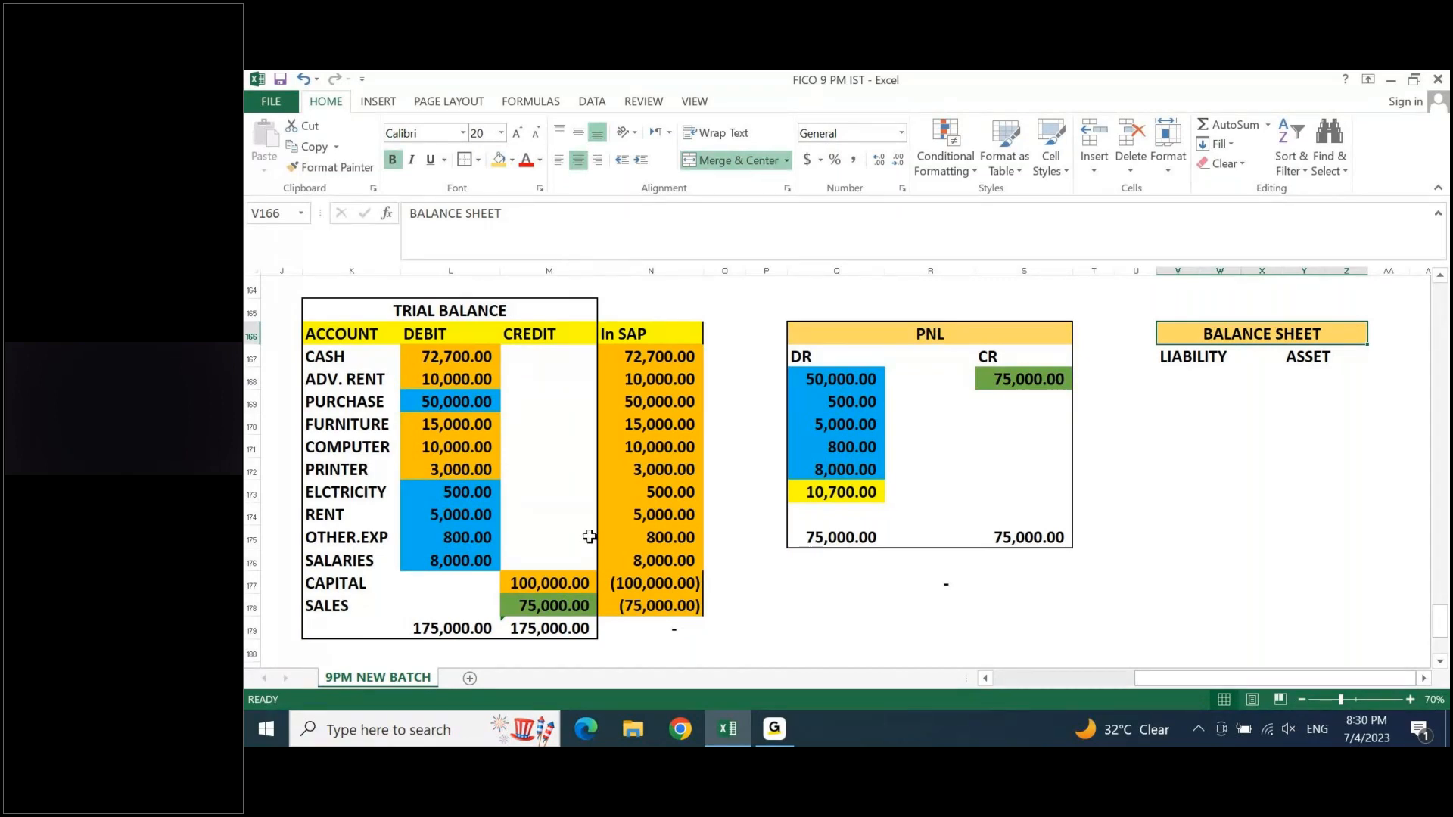
- Fill the capital amount in the trial balance's In SAP column (N177) with grey
left_click(681, 583)
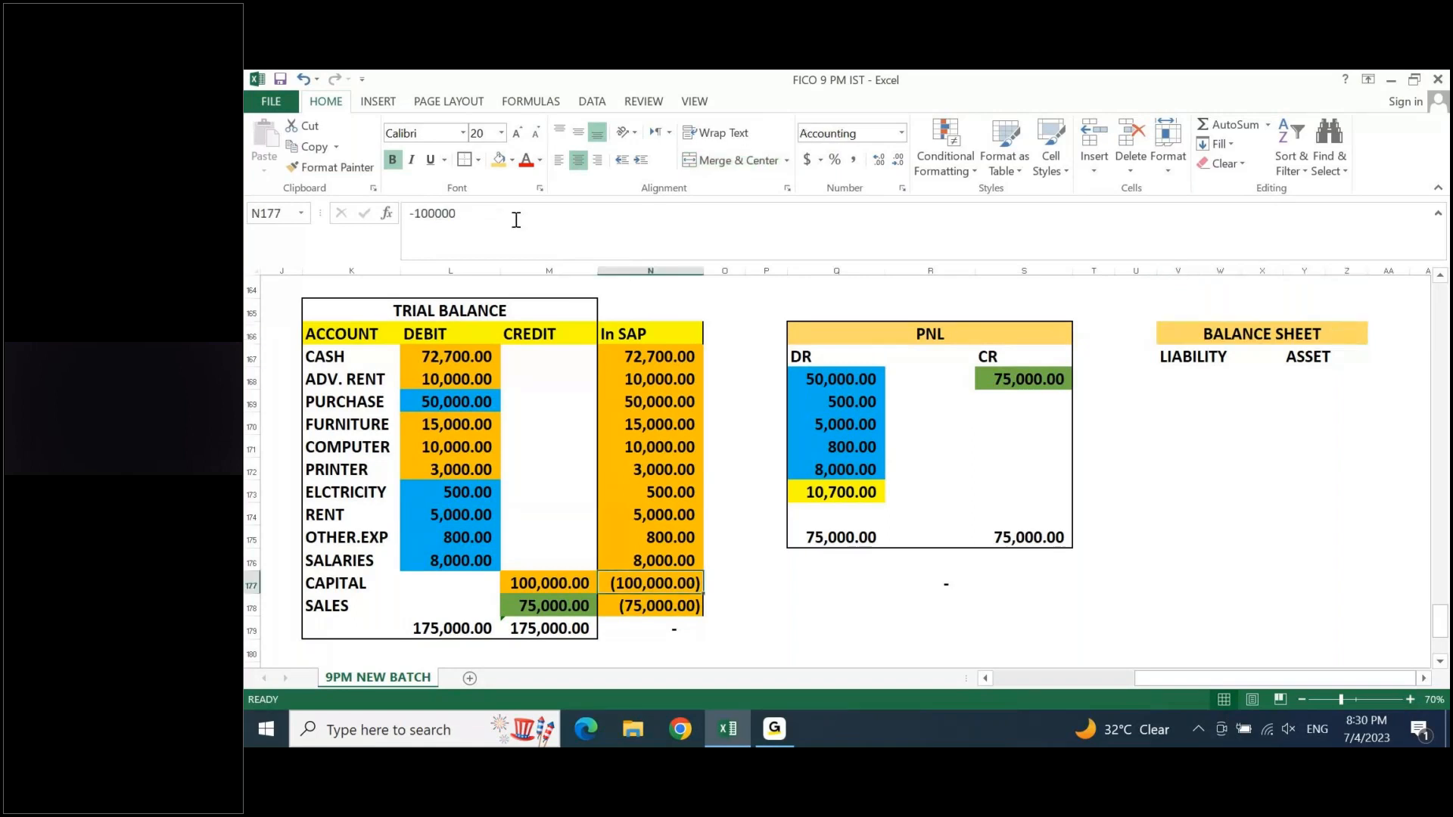
left_click(512, 159)
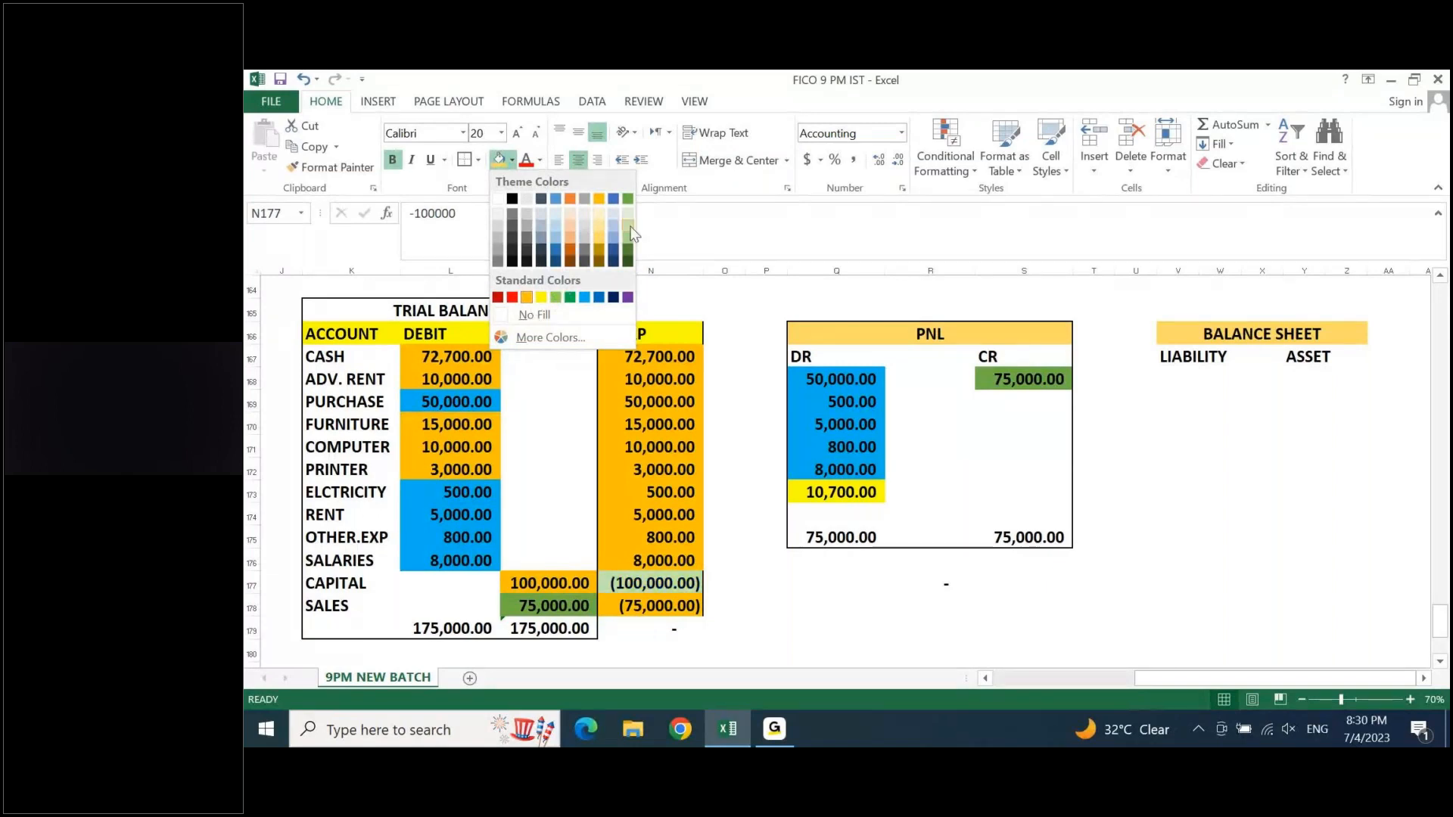
left_click(527, 237)
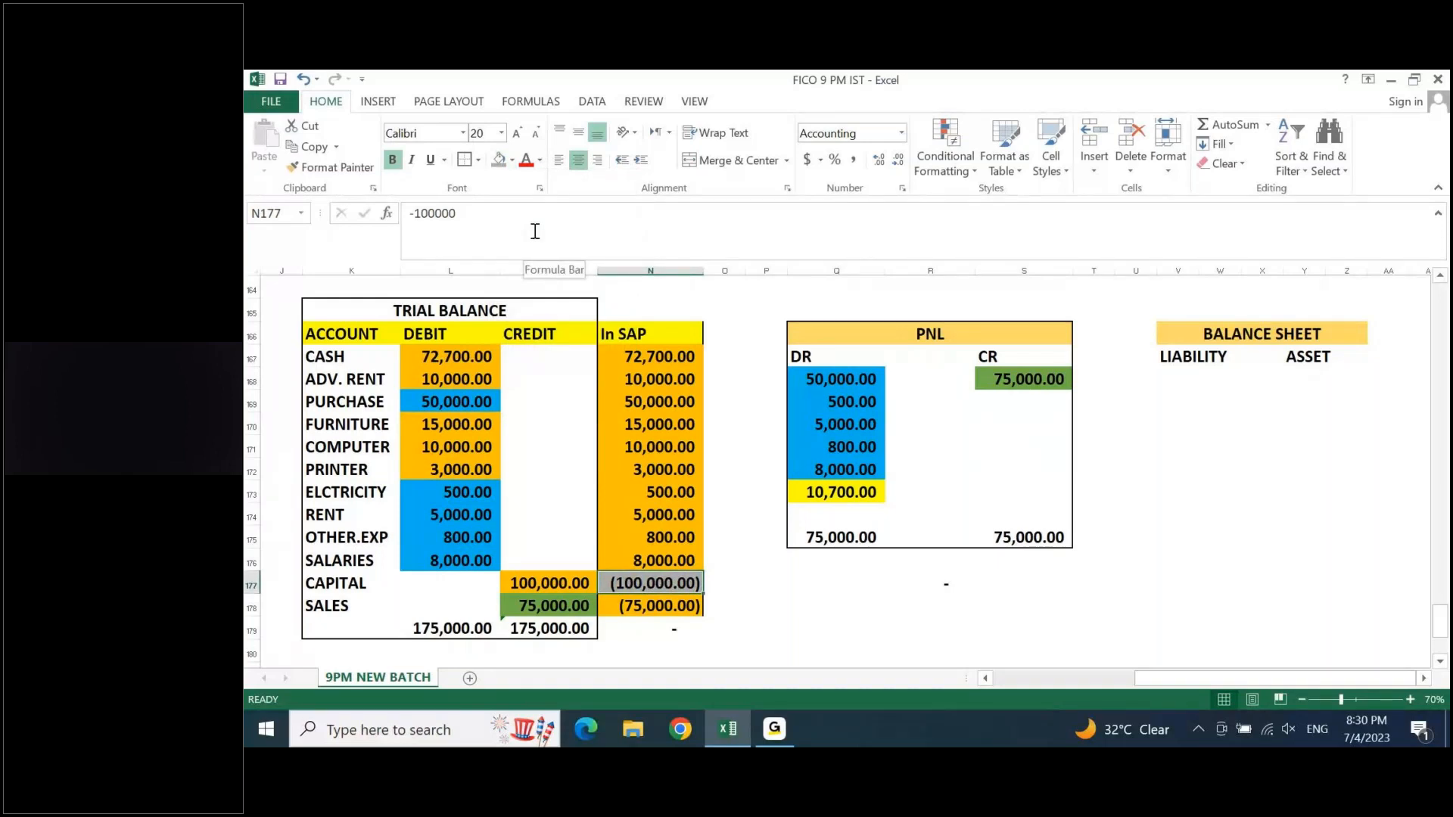
- Copy the capital's In SAP amount into V168 under LIABILITY and fit column V to its contents
key("ctrl+c")
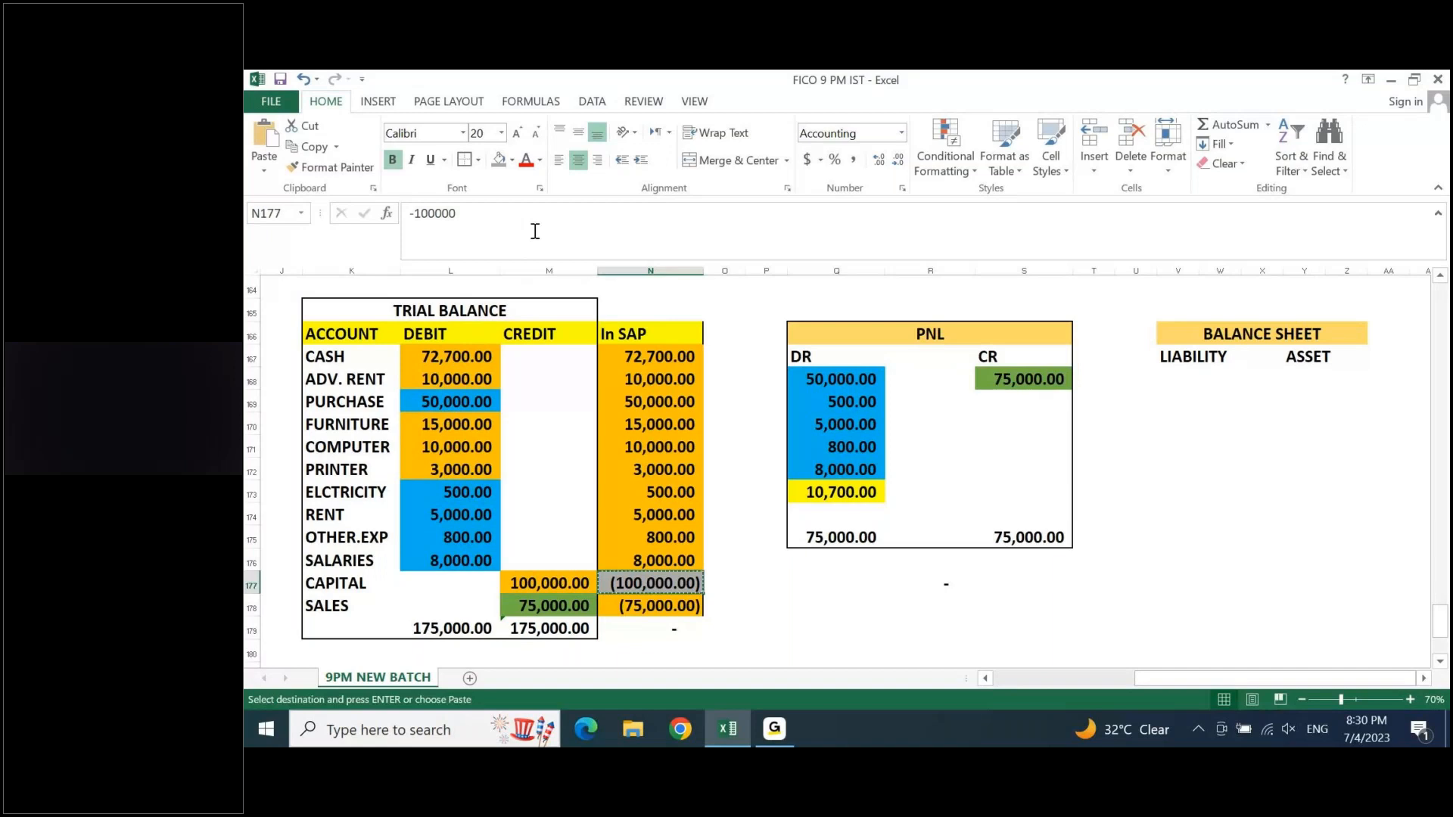
left_click(1191, 383)
key("ctrl+v")
key("Escape")
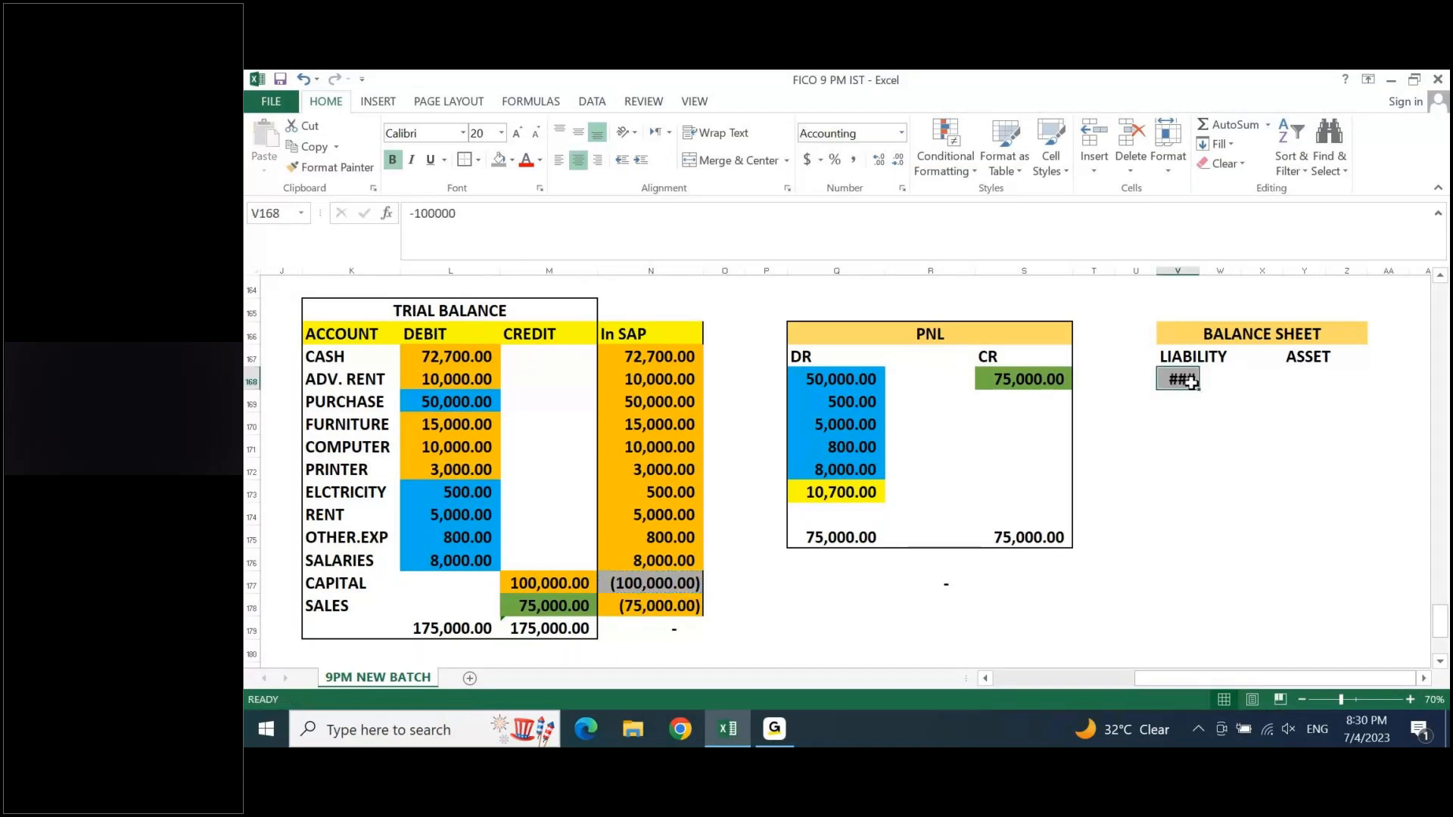
key("alt+o")
key("c")
key("a")
key("Up")
key("Right")
key("Right")
key("Right")
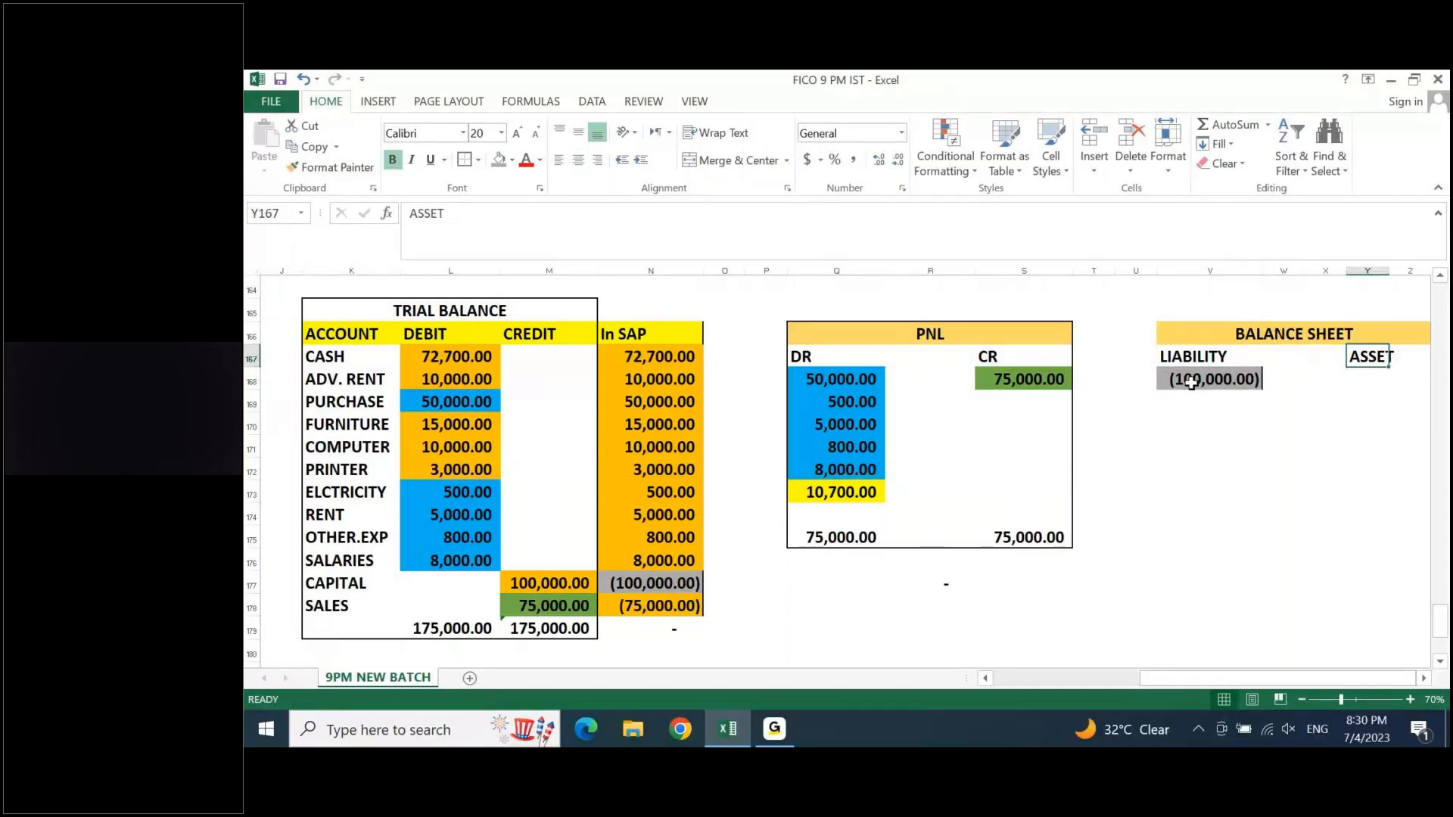
key("Left")
key("Left")
key("Left")
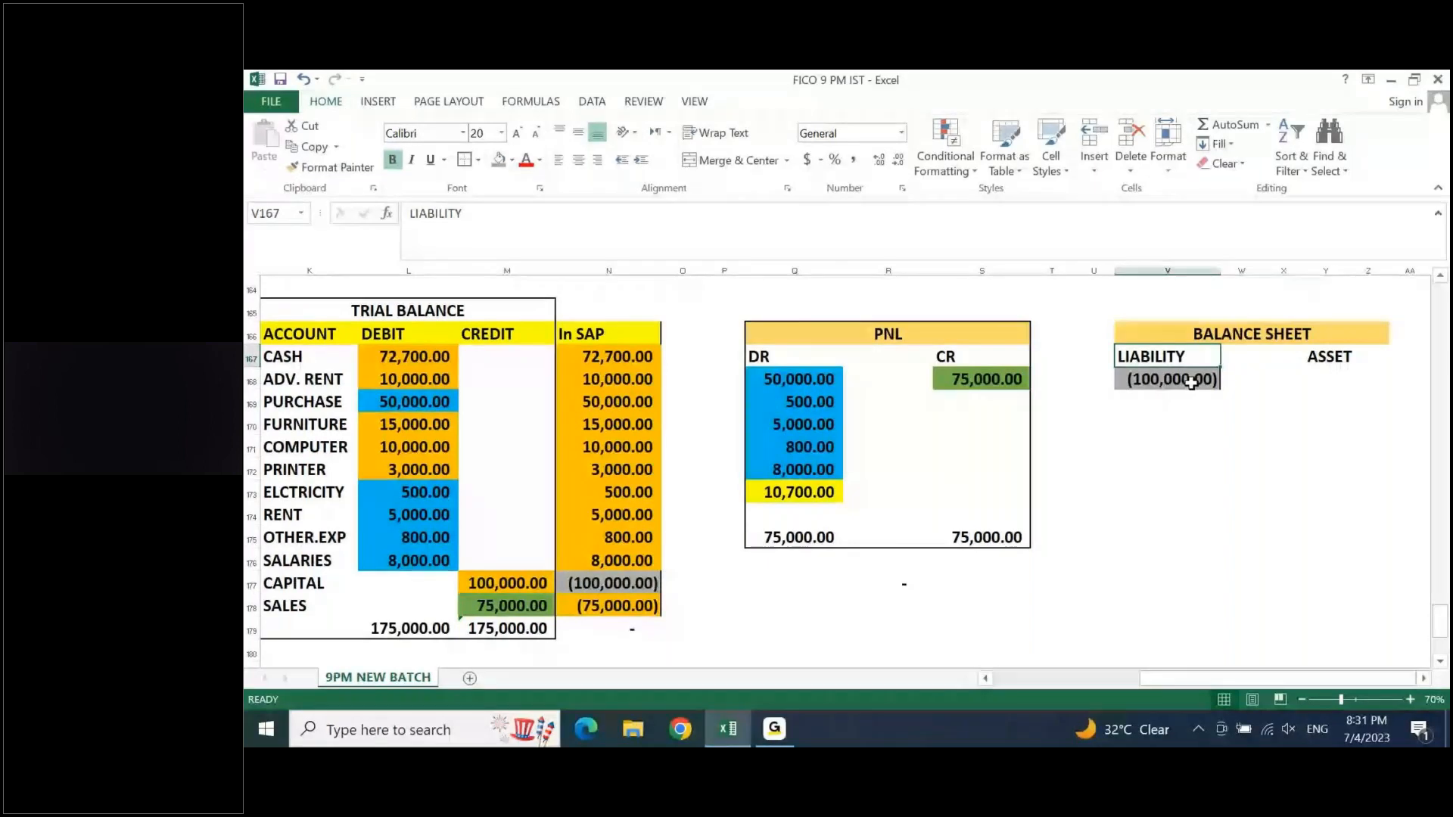
- Enter -10700 in V169 below the capital amount and apply the comma number style to it
left_click(1191, 382)
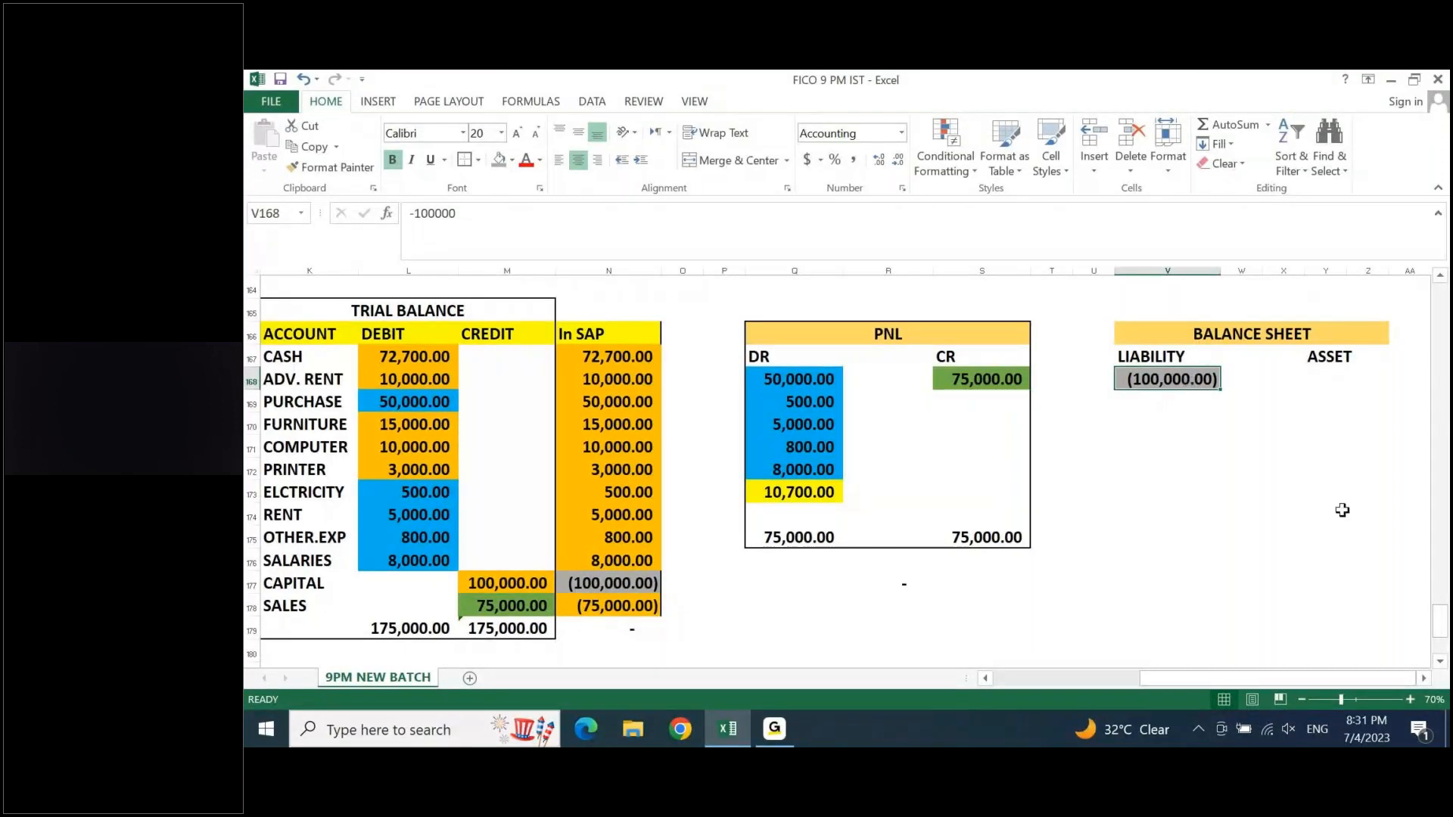
key("Down")
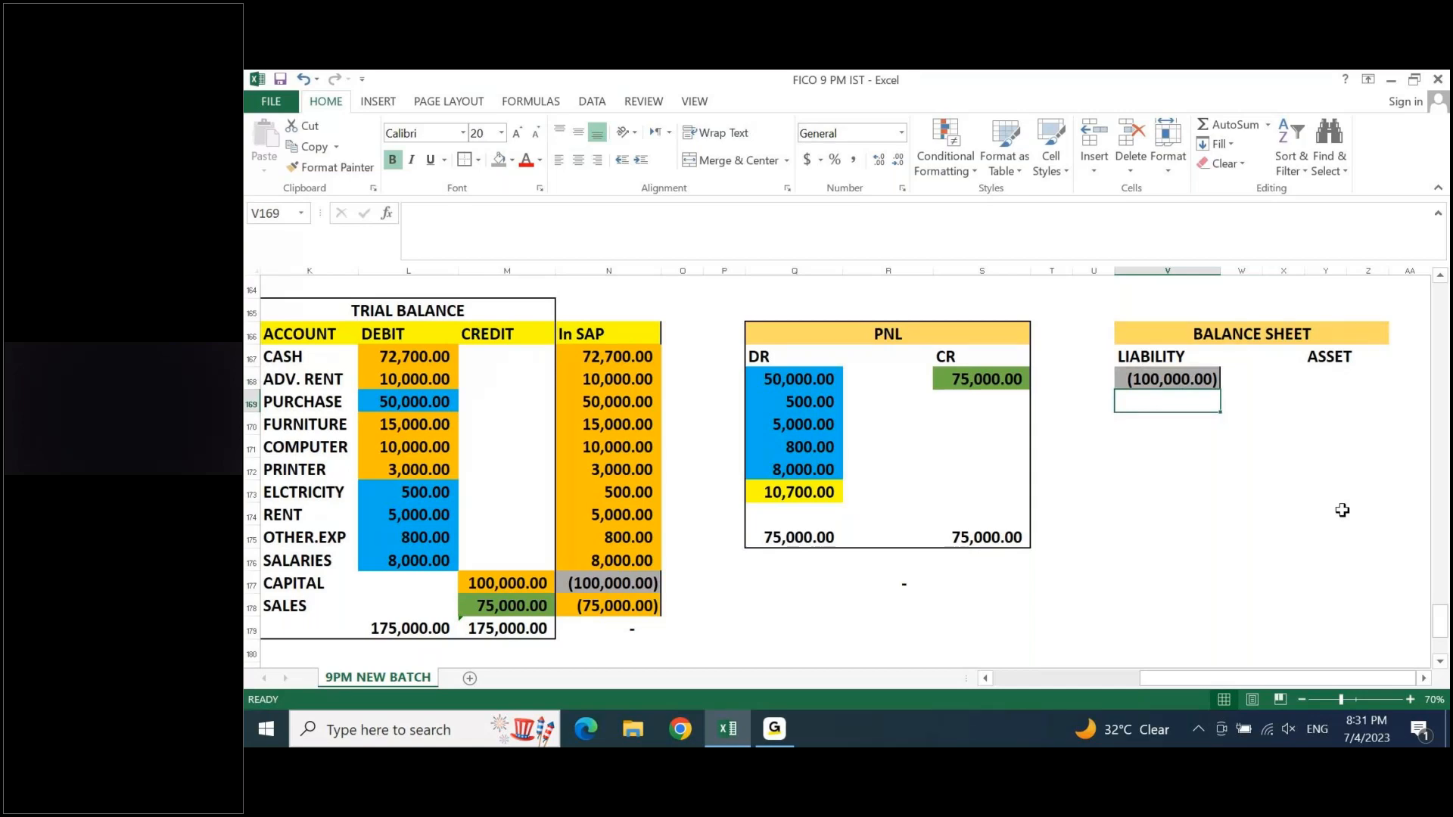
type("-10700")
key("Return")
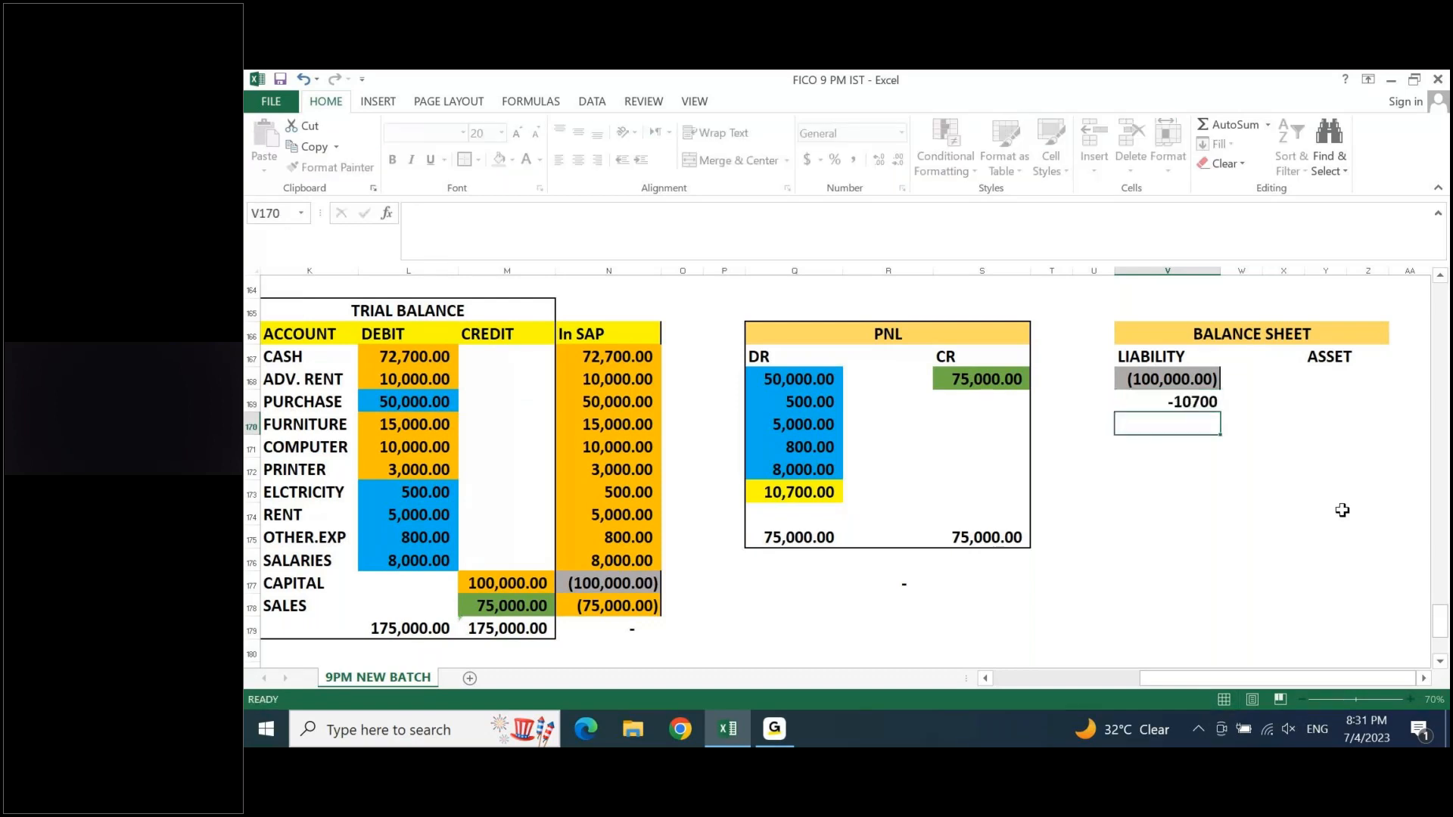
key("Up")
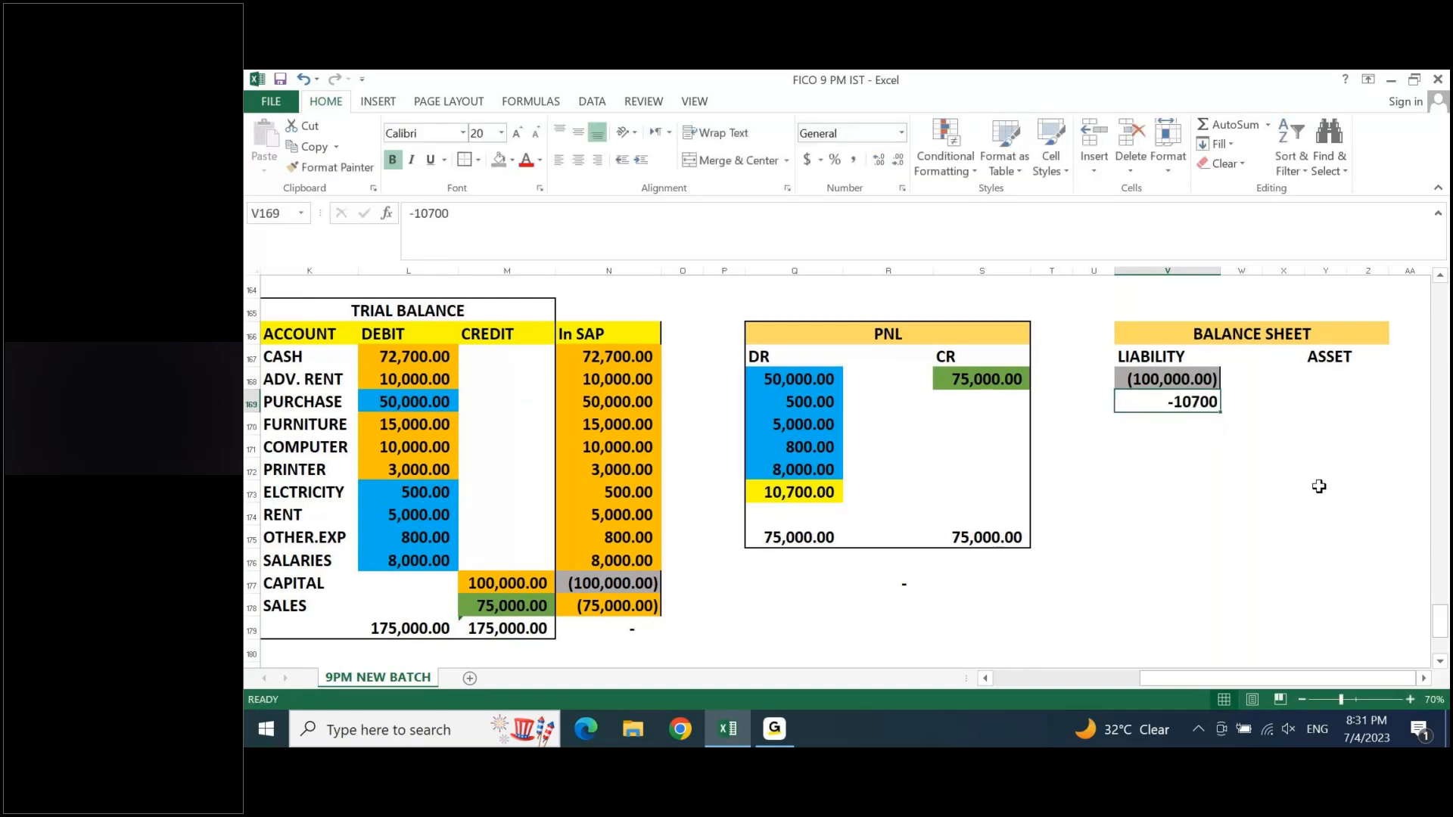
left_click(853, 160)
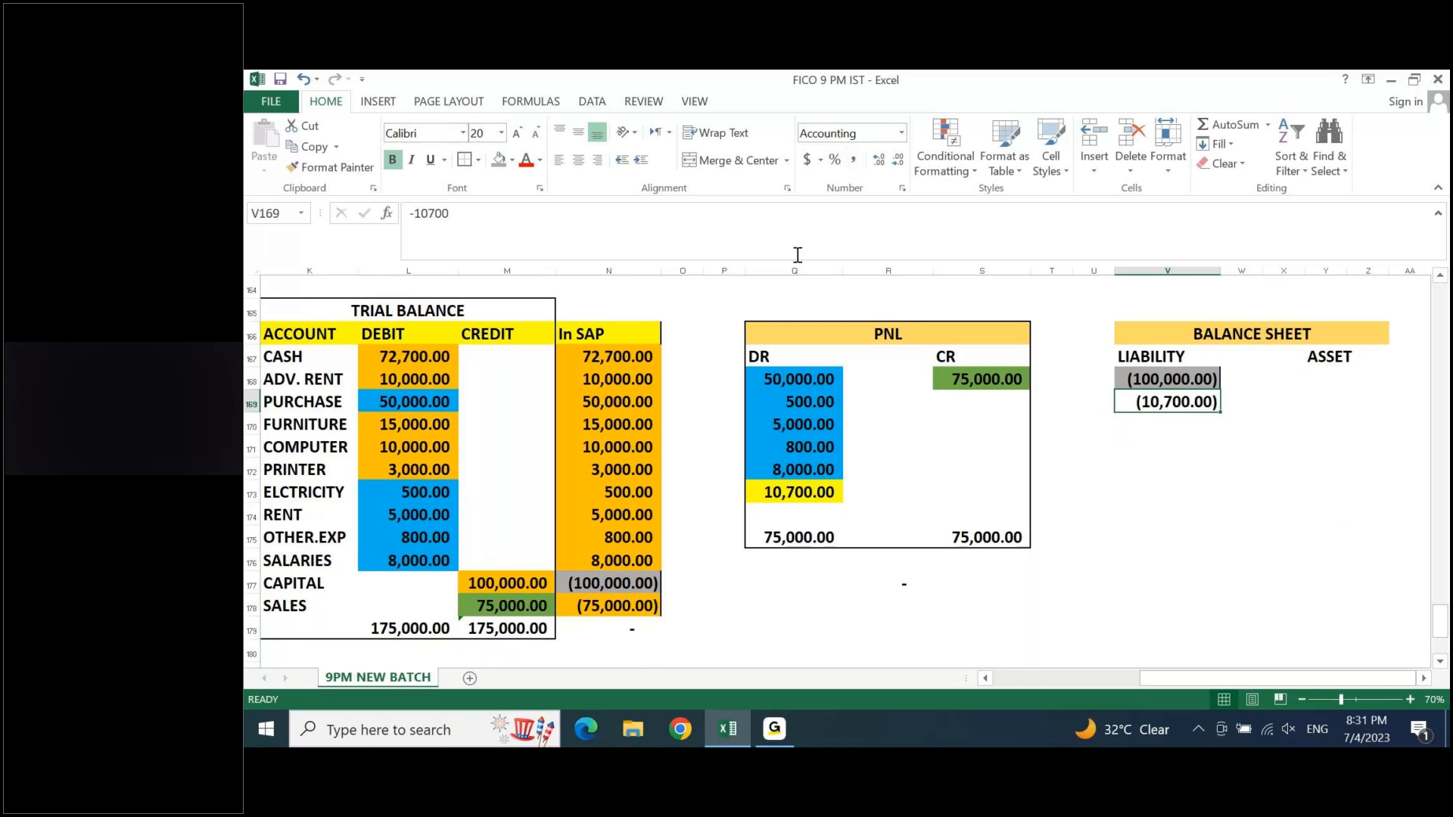
- Copy the yellow formatting of the PNL profit cell Q173 onto V169 with Format Painter
left_click(777, 495)
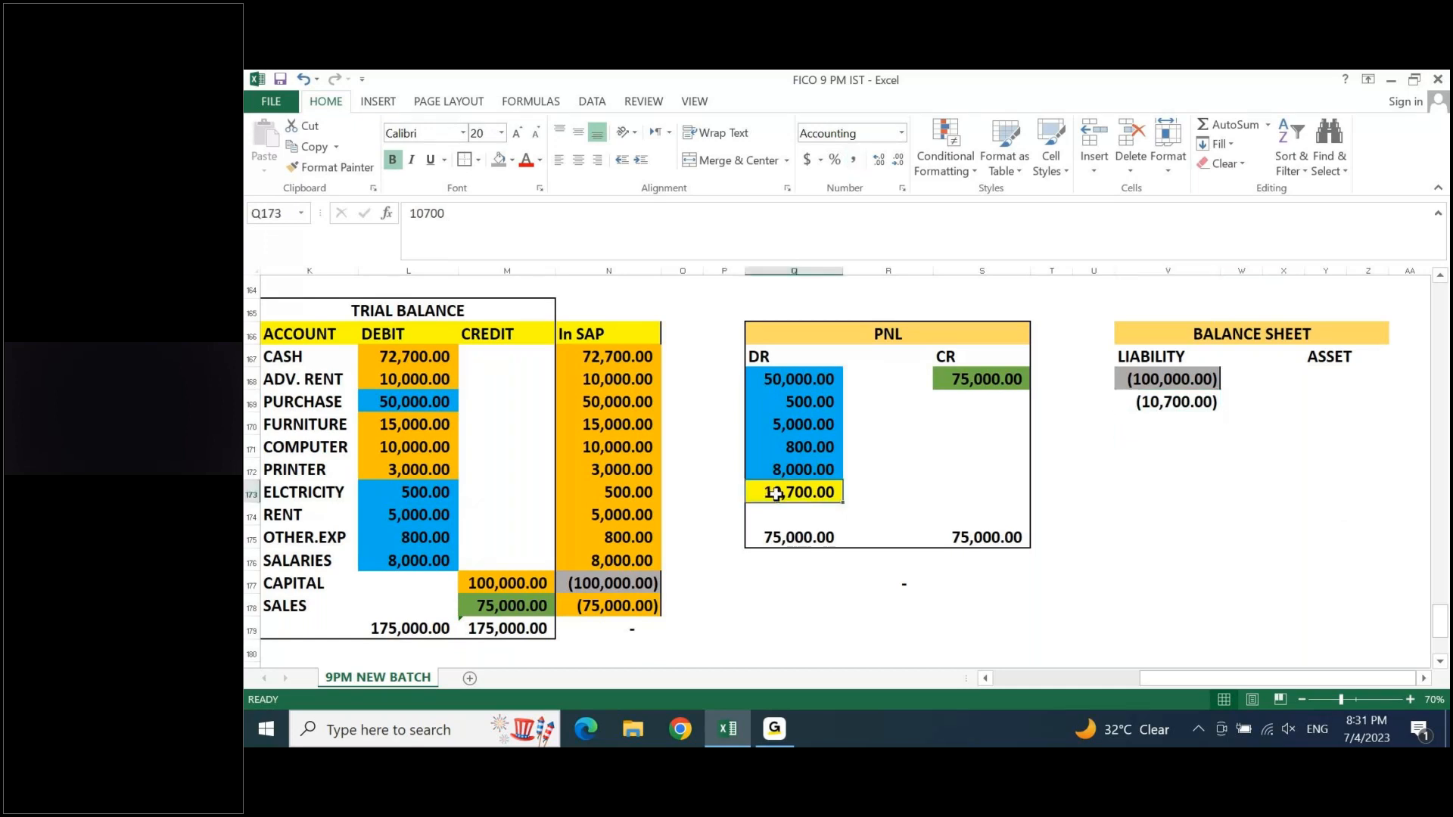
left_click(345, 170)
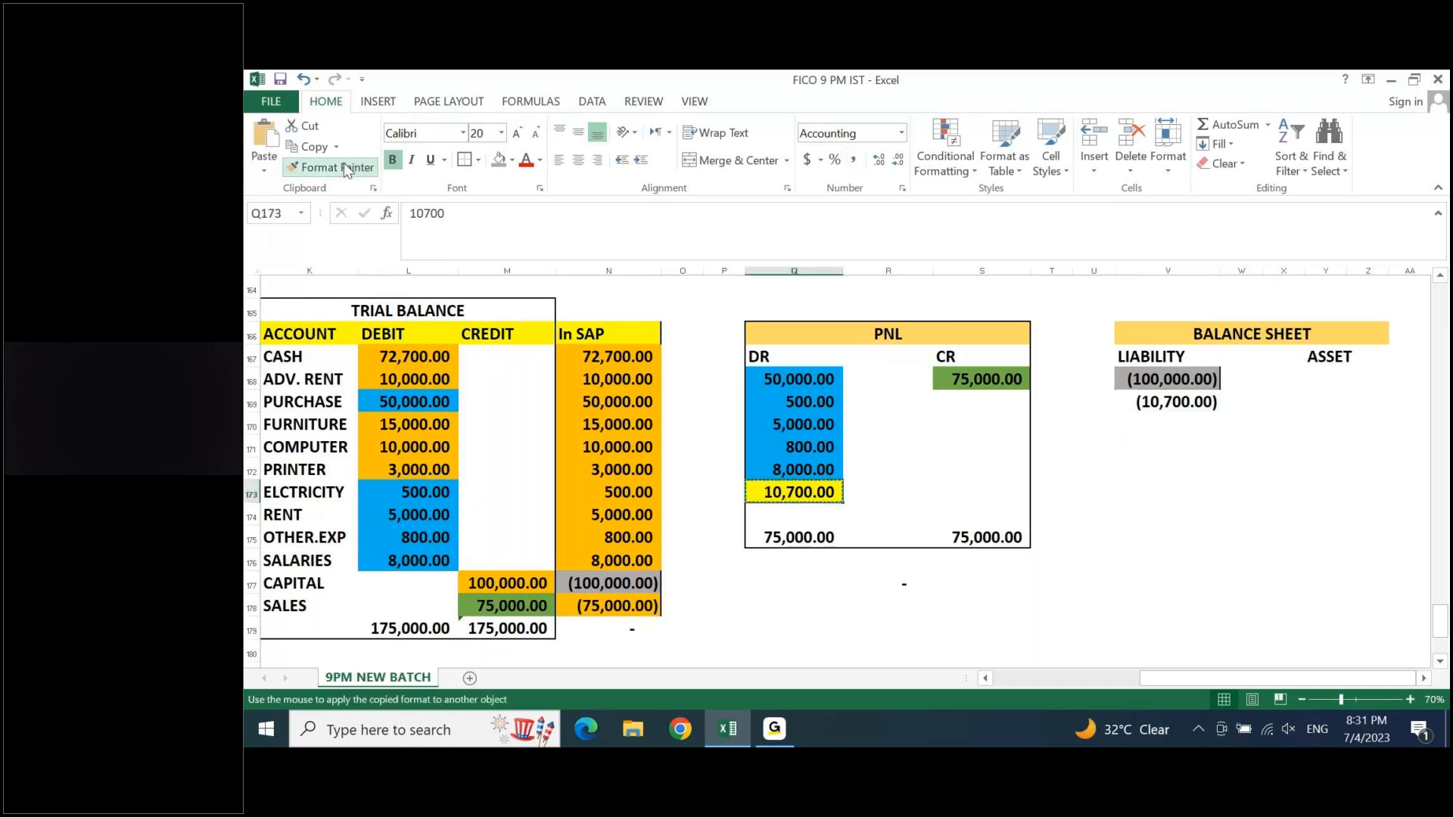
left_click(1179, 404)
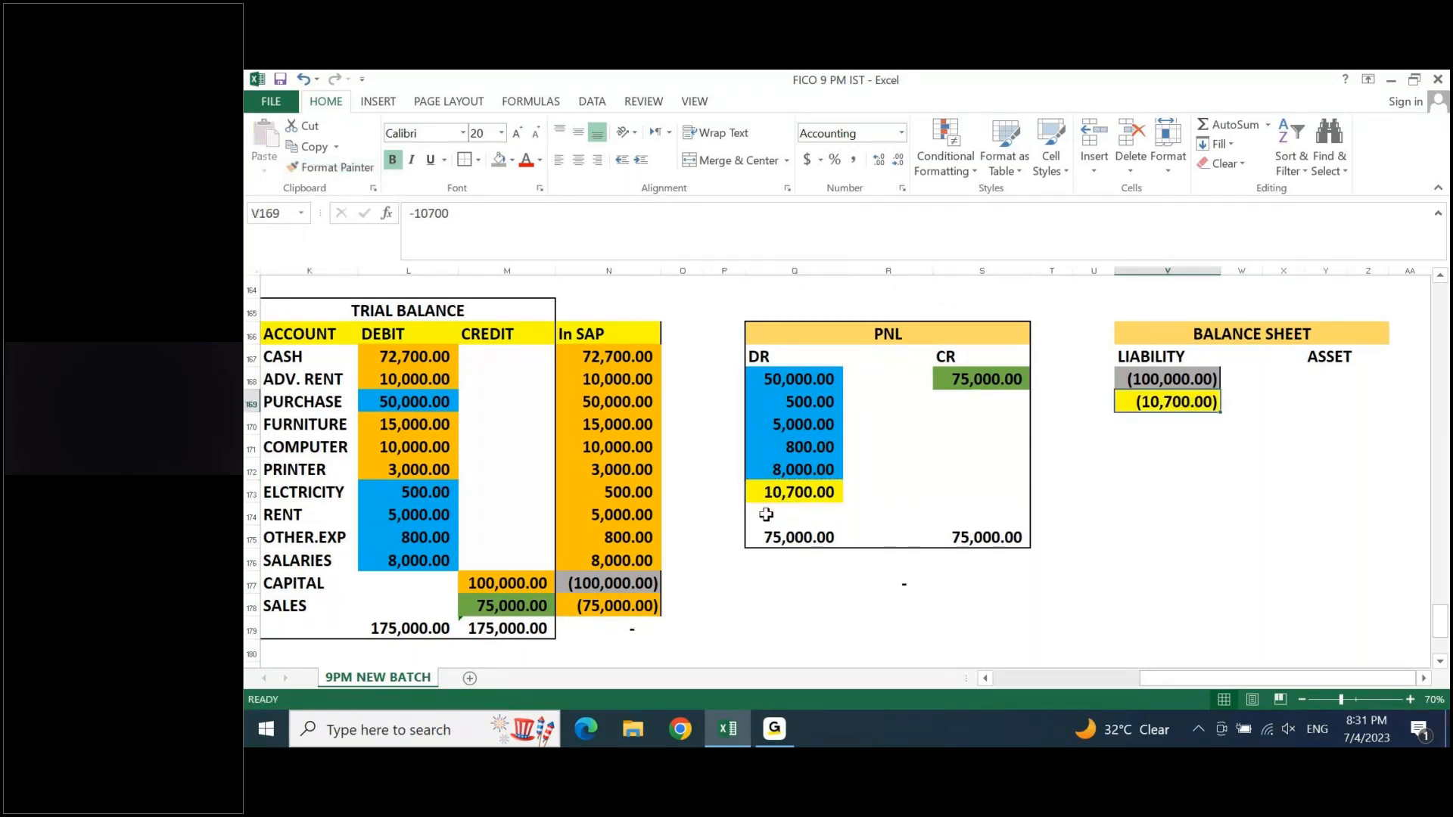
left_click(799, 495)
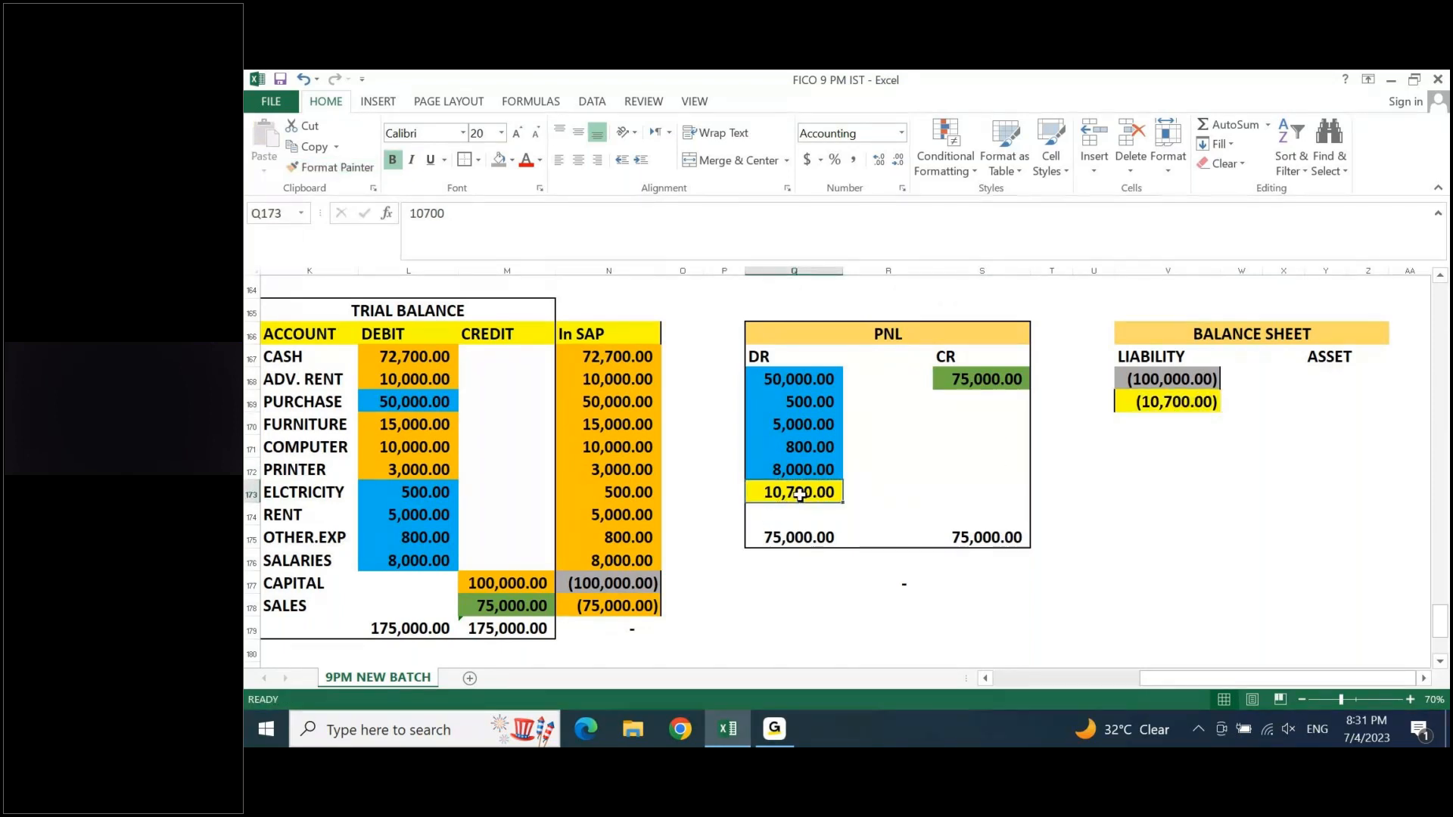
- Copy the debit amounts of CASH and ADV. RENT into Y168:Y169 under ASSET and fit column Y to its contents
left_click(1319, 376)
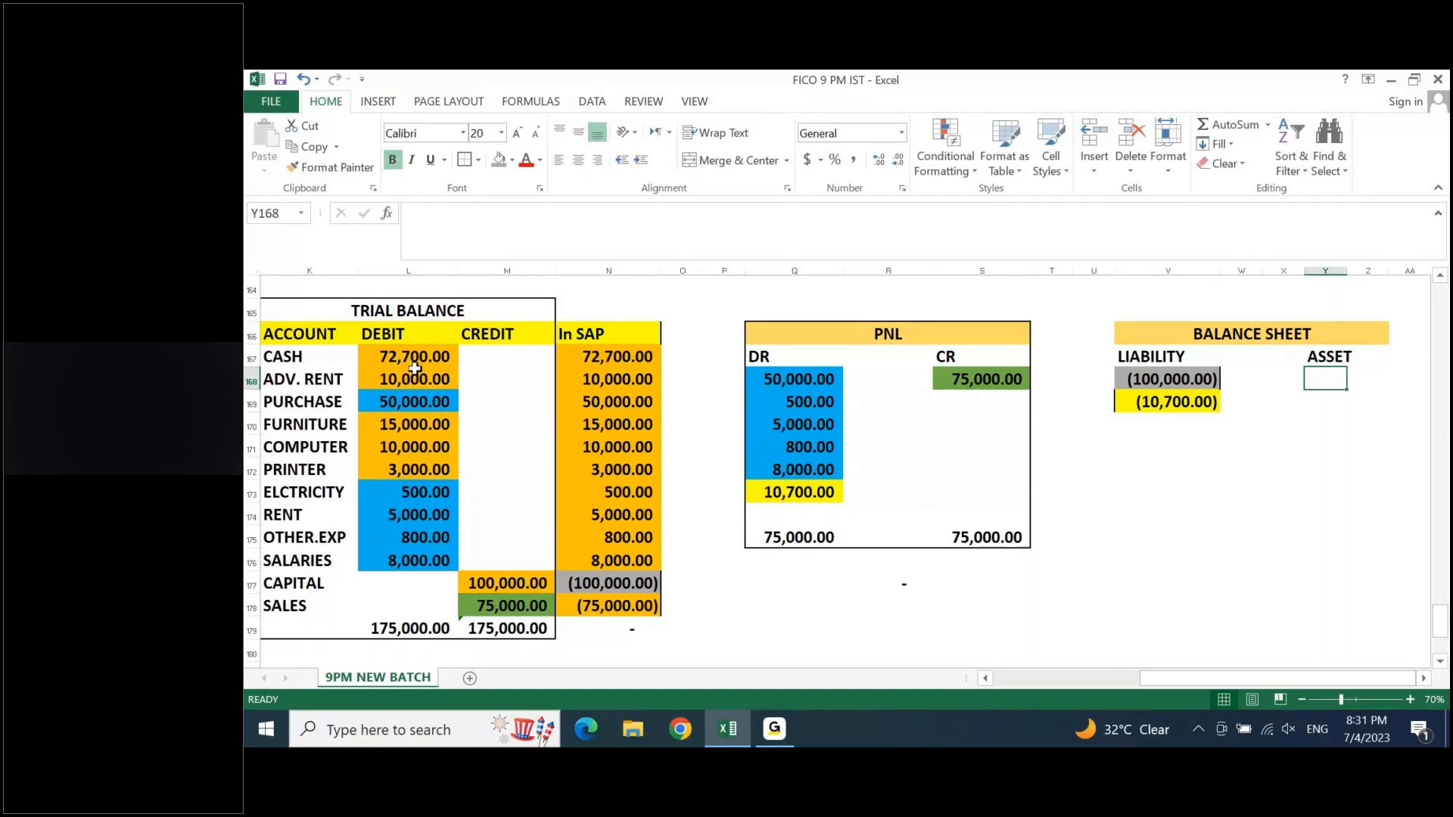
left_click_drag(415, 367, 417, 374)
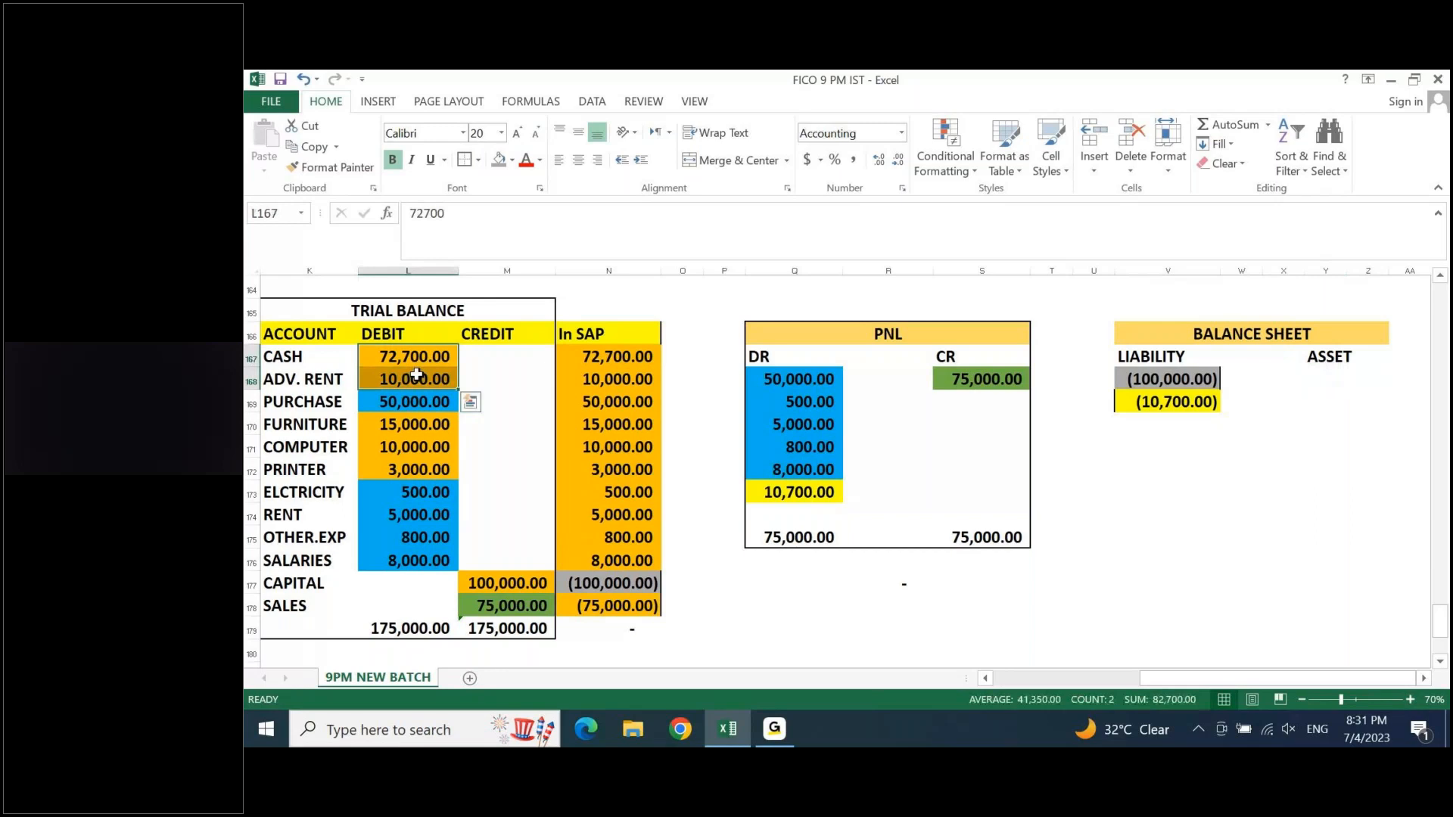
key("ctrl+c")
left_click(1327, 372)
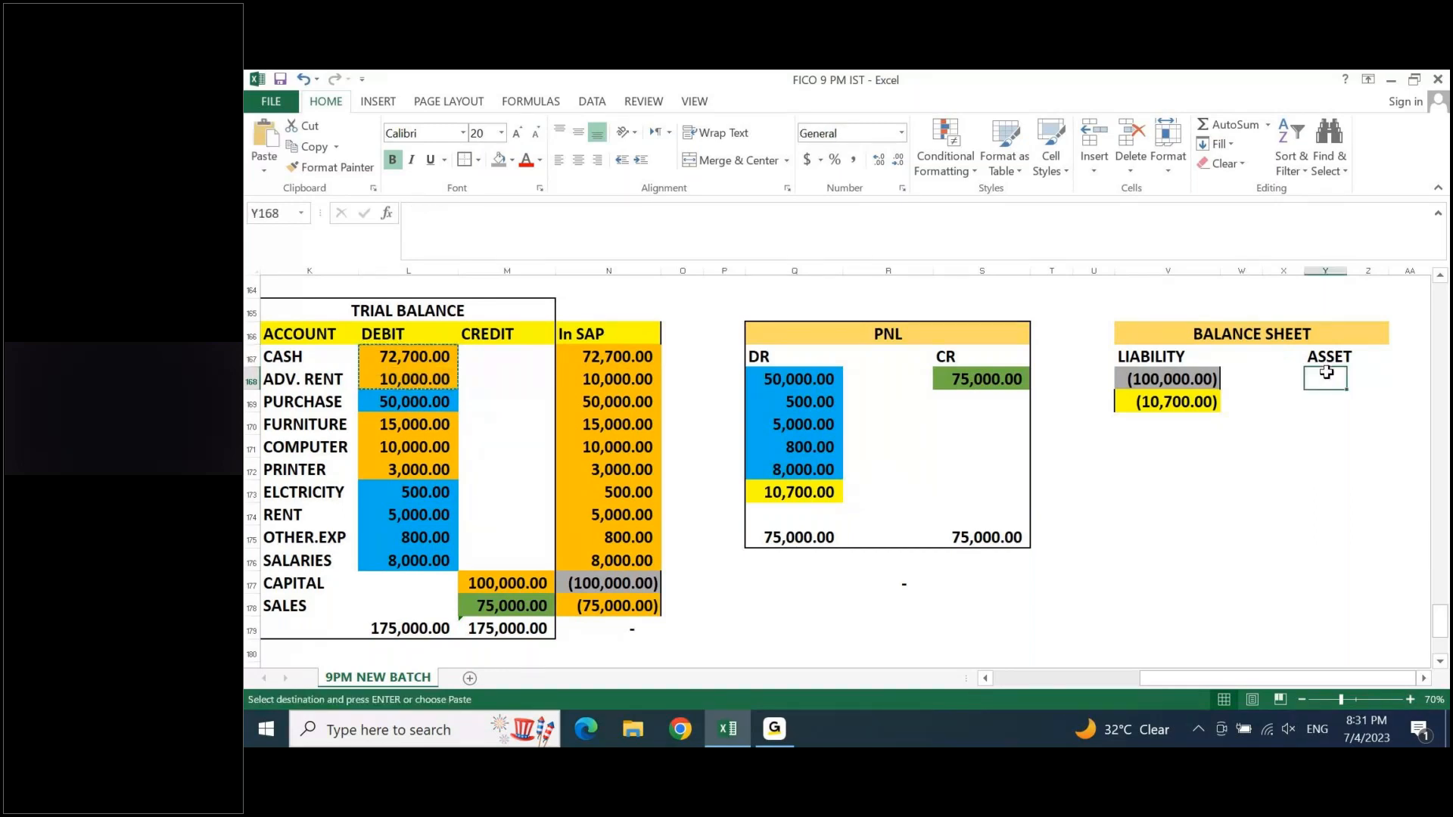
key("ctrl+v")
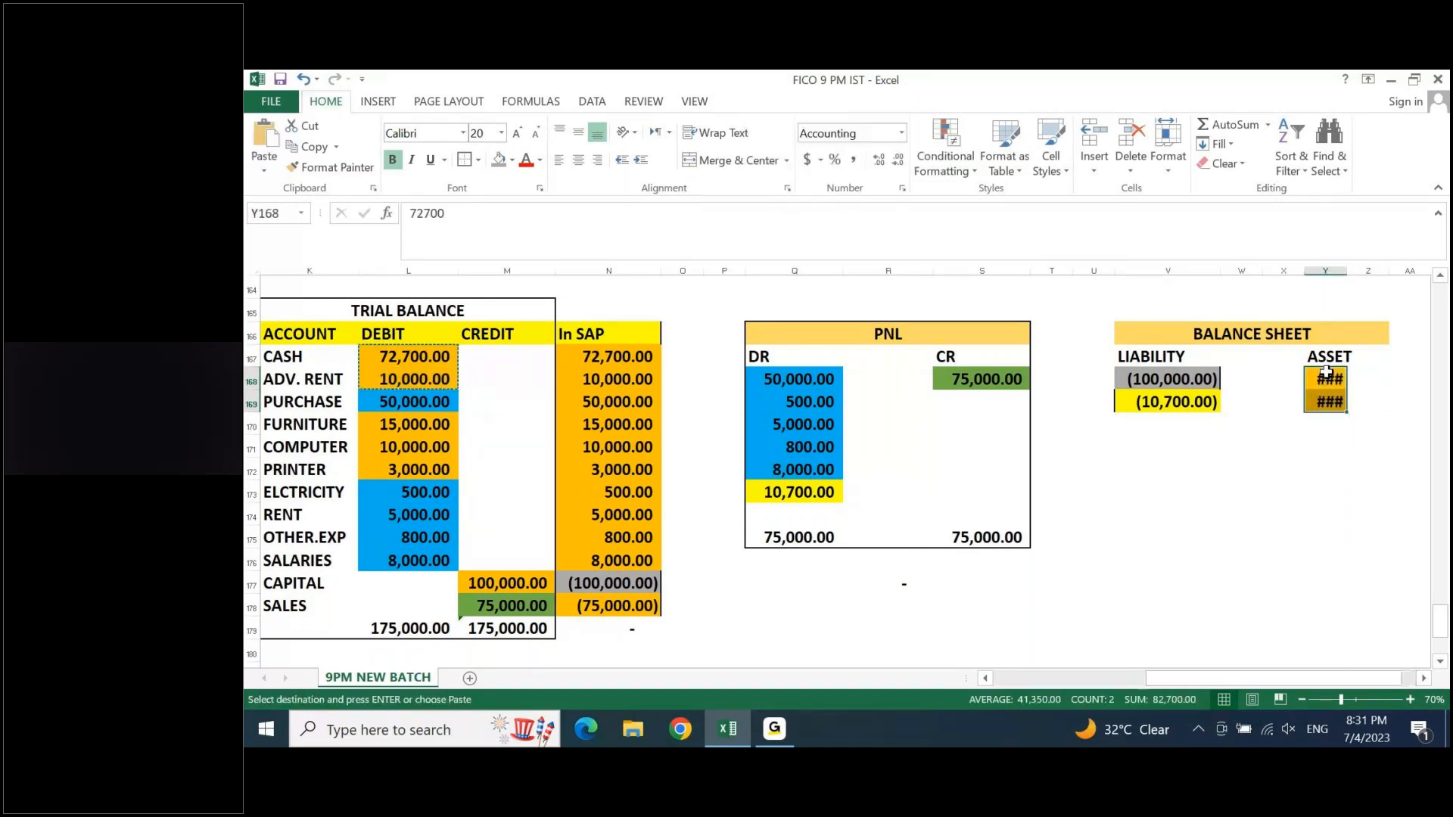
key("alt+h")
key("o")
key("i")
key("Right")
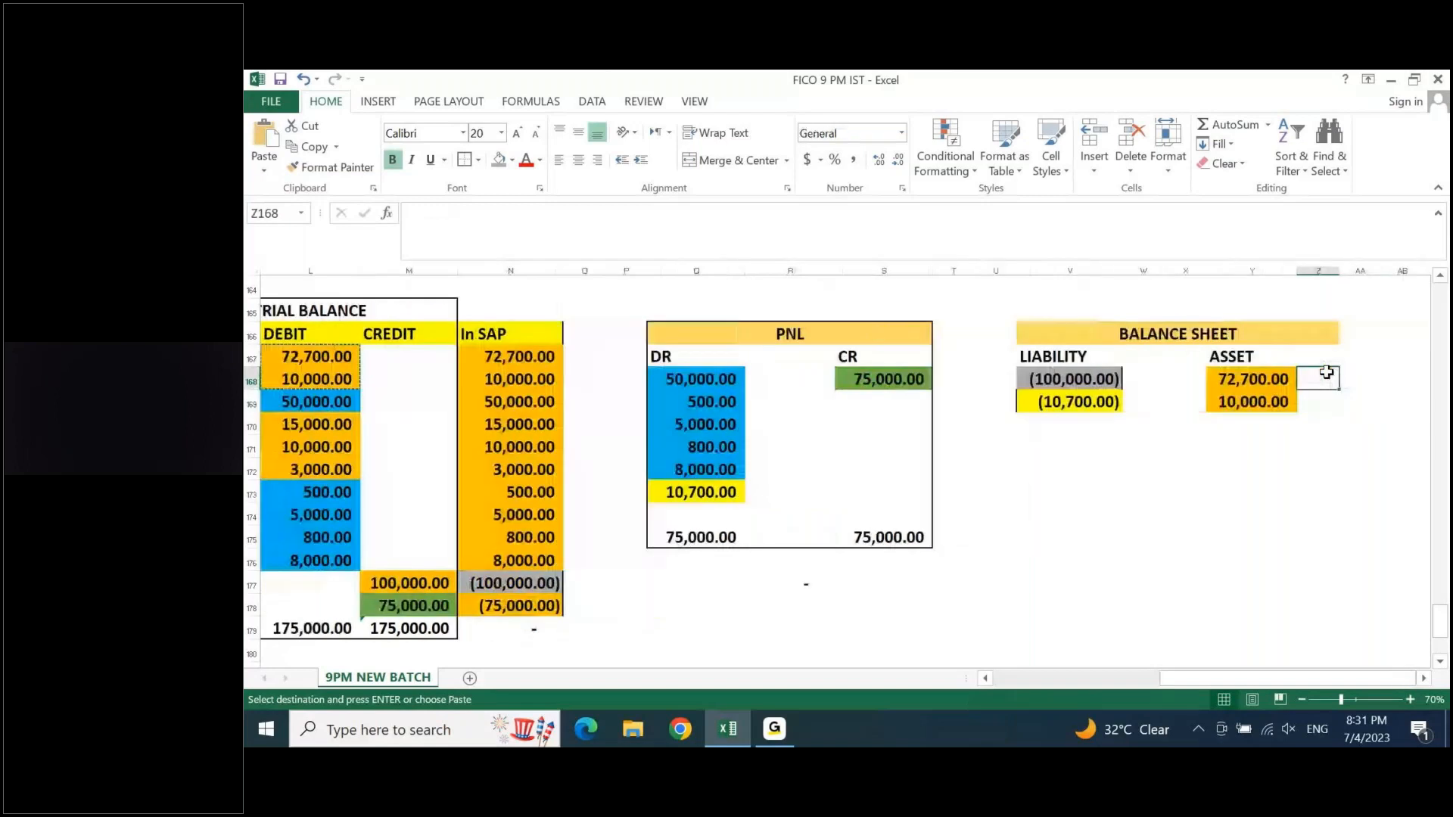
- Copy the debit amounts of FURNITURE, COMPUTER and PRINTER into Y170:Y172 below the other assets
key("ctrl+space")
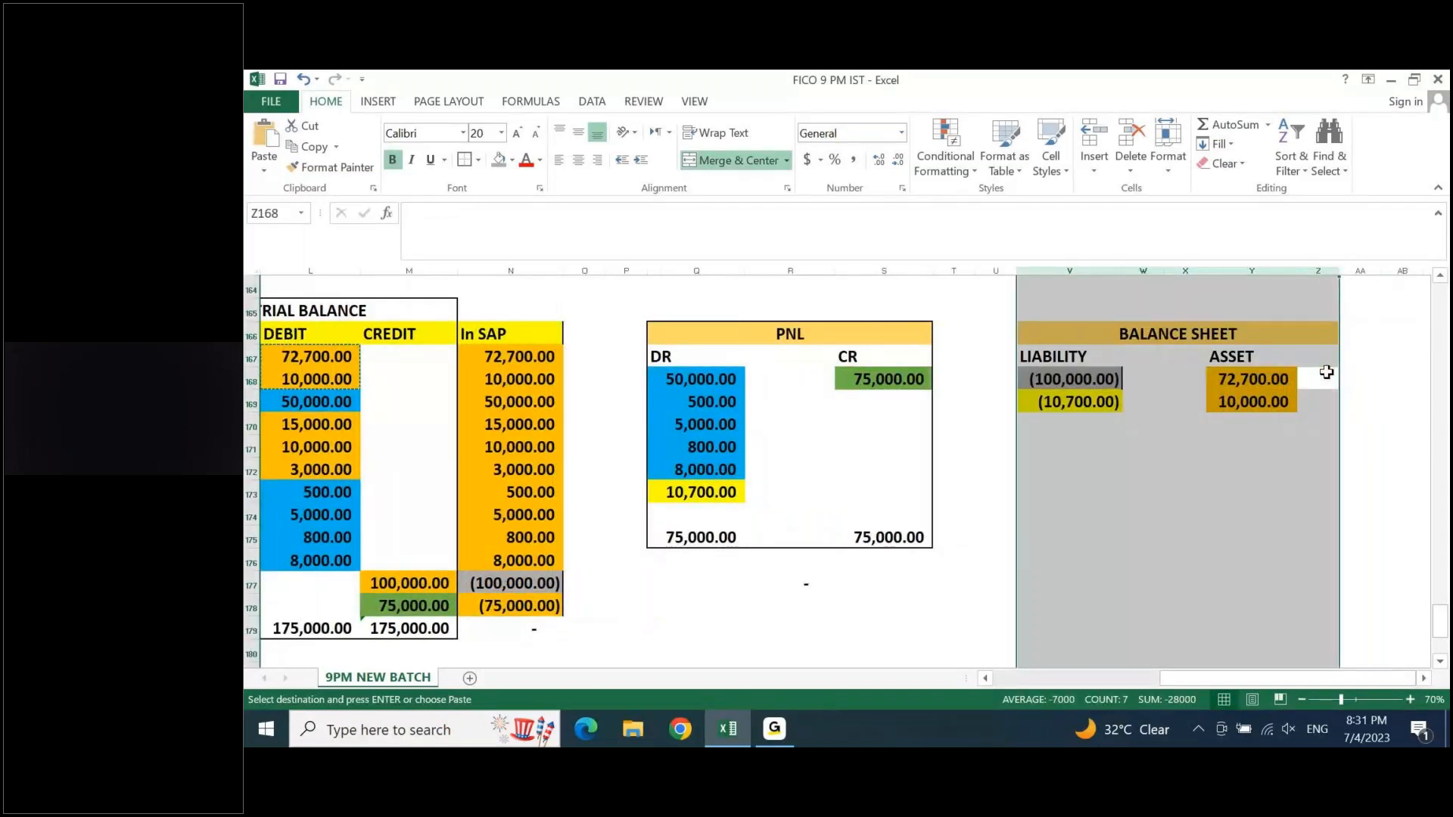
key("Up")
key("ctrl+Left")
key("ctrl+Left")
key("ctrl+Left")
key("ctrl+Left")
key("ctrl+Left")
key("ctrl+Left")
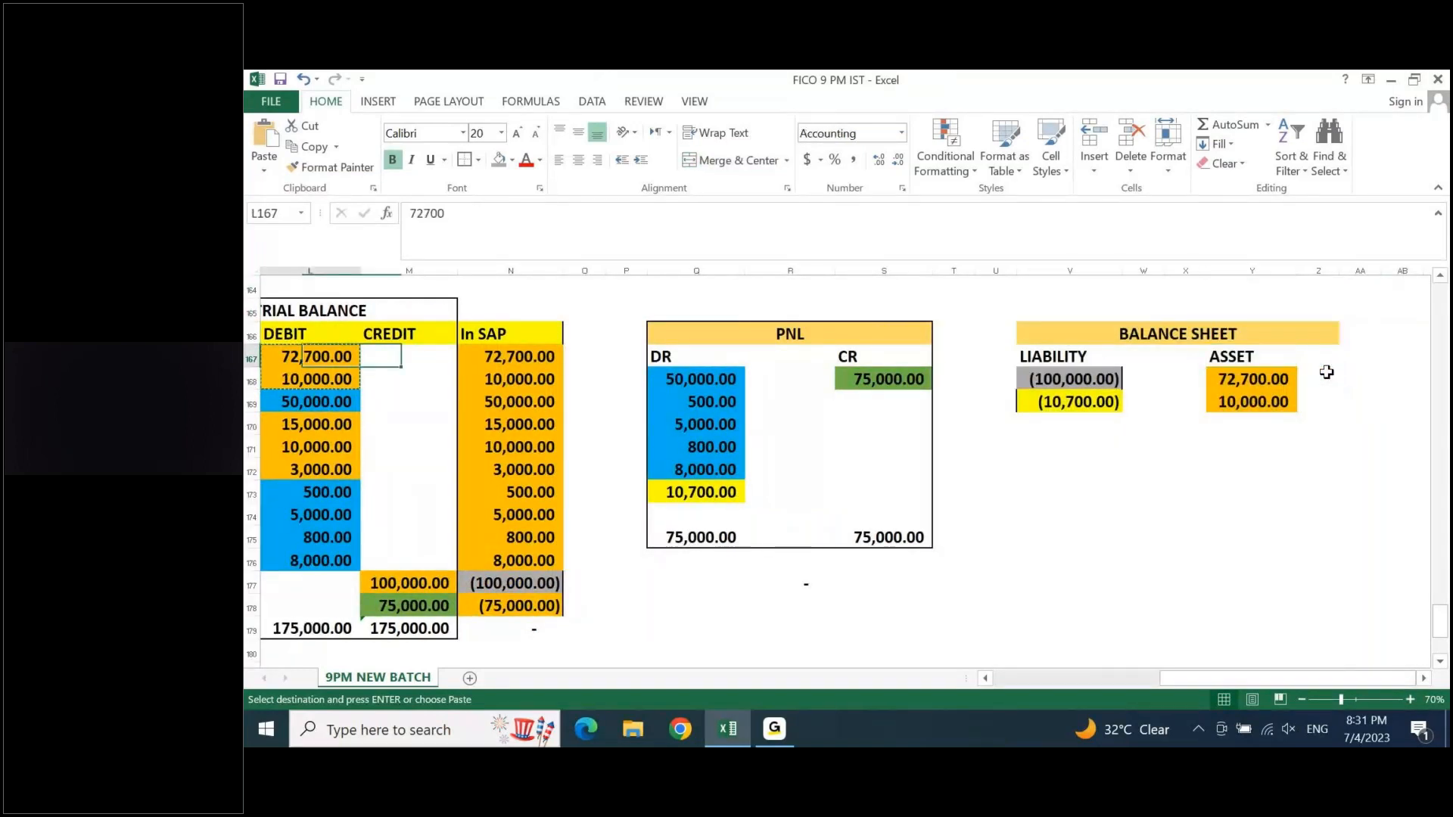
key("Left")
key("Left")
key("Left")
key("Down")
key("Down")
key("Right")
key("Down")
key("Right")
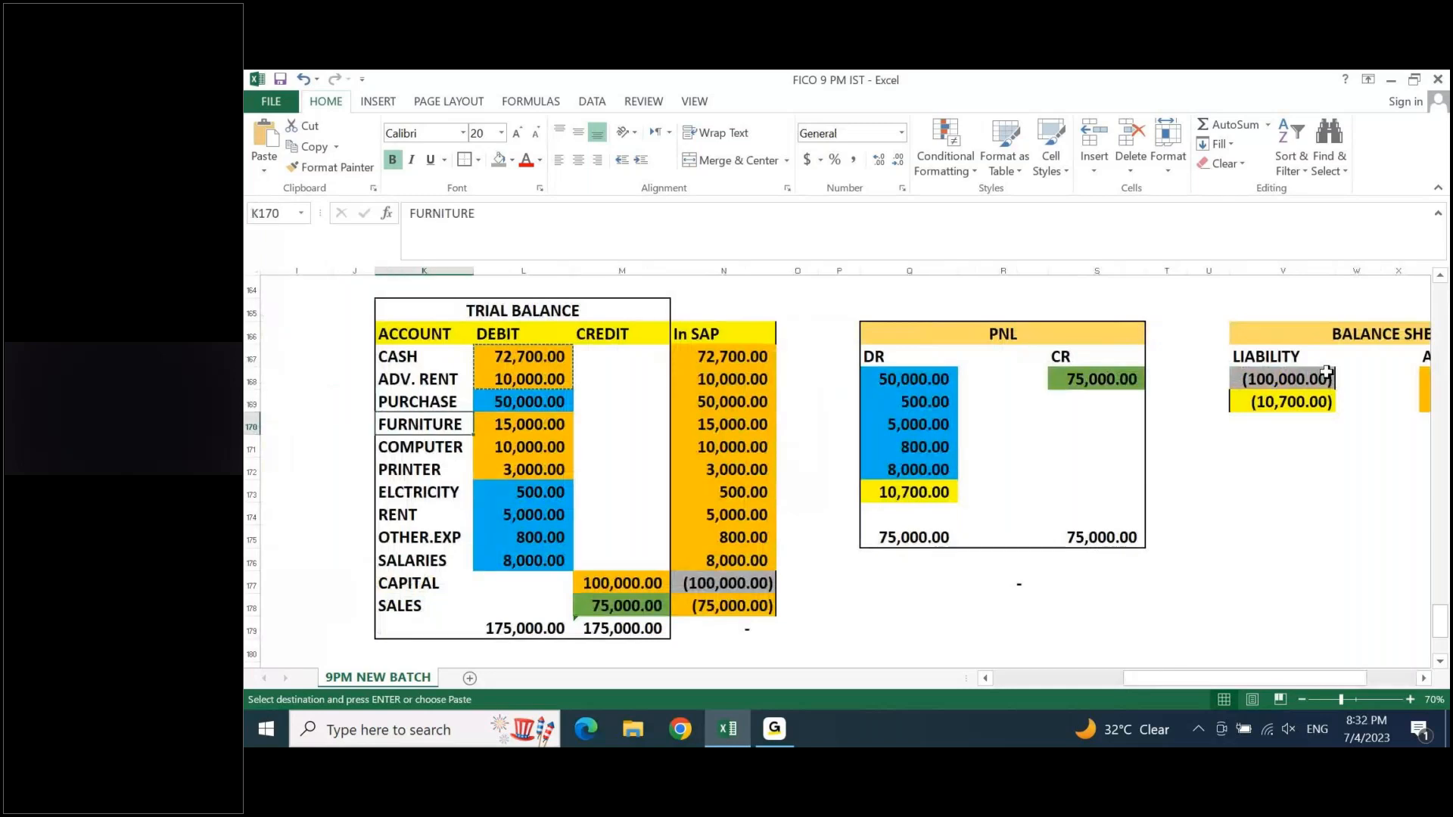
key("Right")
key("shift+Down")
key("shift+Down")
key("ctrl+c")
key("Right")
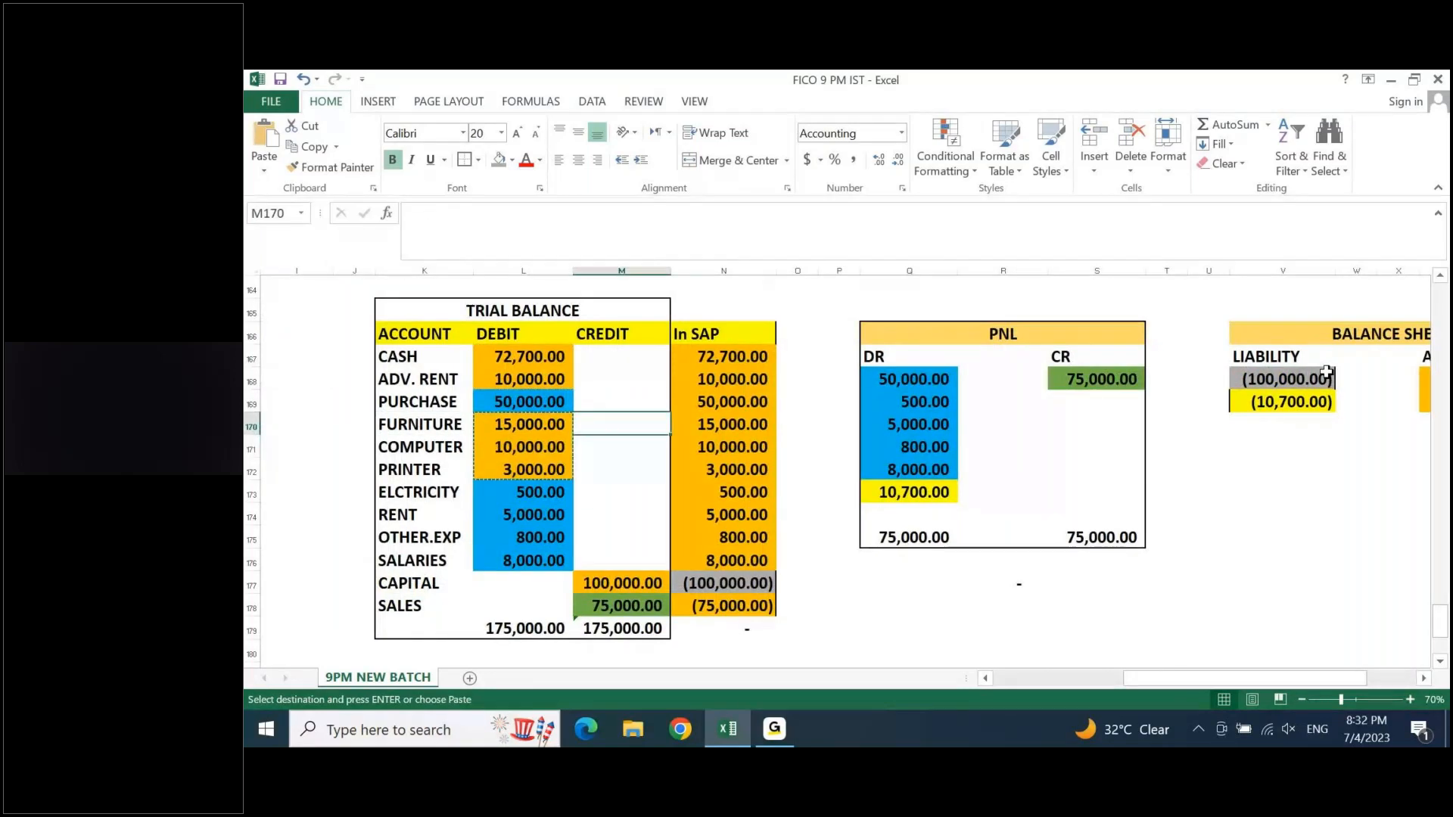
key("Right")
key("Right")
key("Right")
key("Right")
key("Right")
key("Right")
key("Right")
key("Right")
key("Right")
key("Right")
key("Right")
key("Right")
key("ctrl+v")
key("Escape")
key("Down")
key("Down")
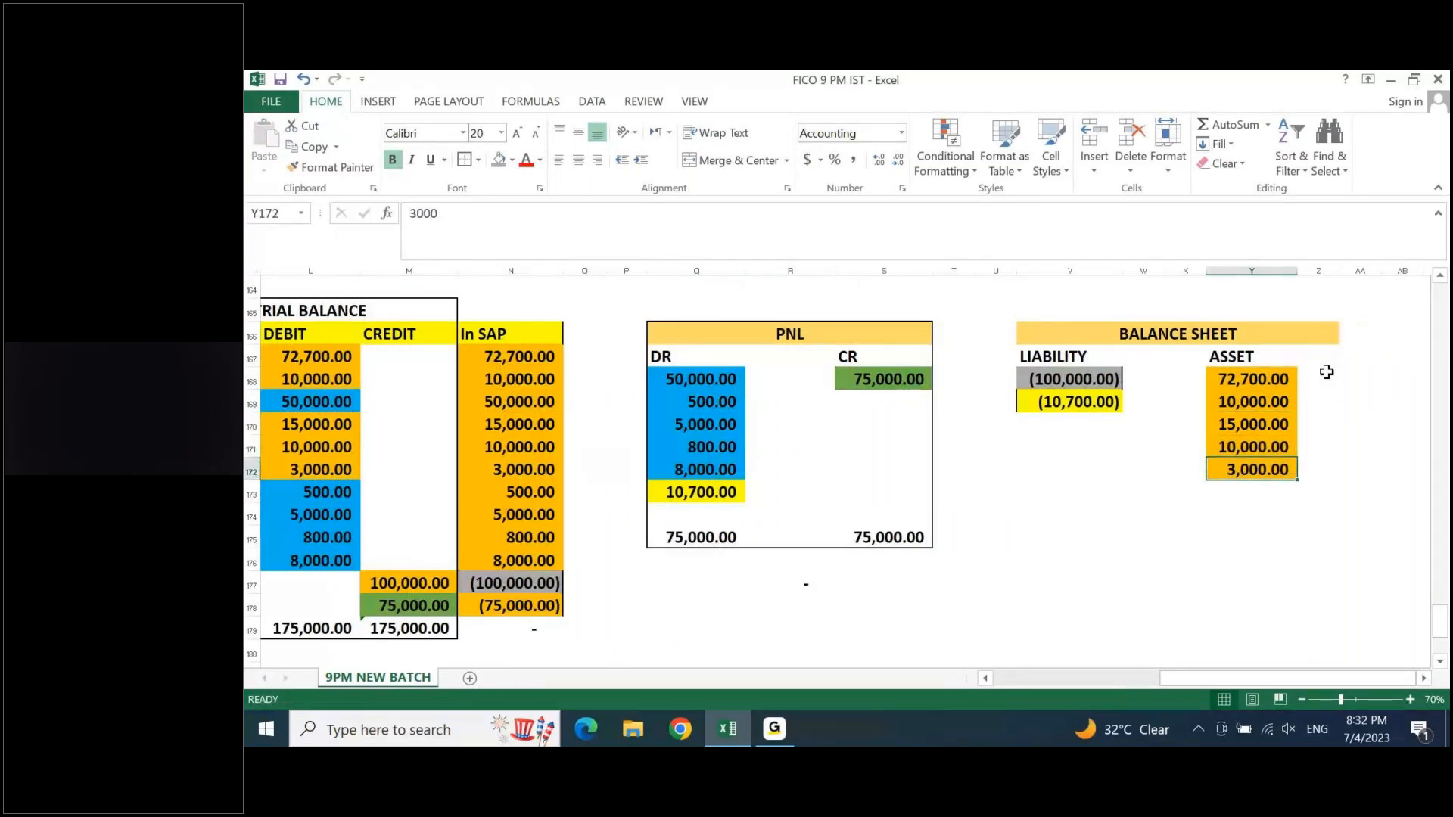
- Examine the debit and credit rules in the Golden Rules of Accounting table in rows 118 to 121
key("Left")
key("Left")
key("Left")
key("Left")
key("Left")
key("Left")
key("Left")
key("Left")
key("Left")
key("Left")
key("Left")
key("Left")
key("Left")
key("Left")
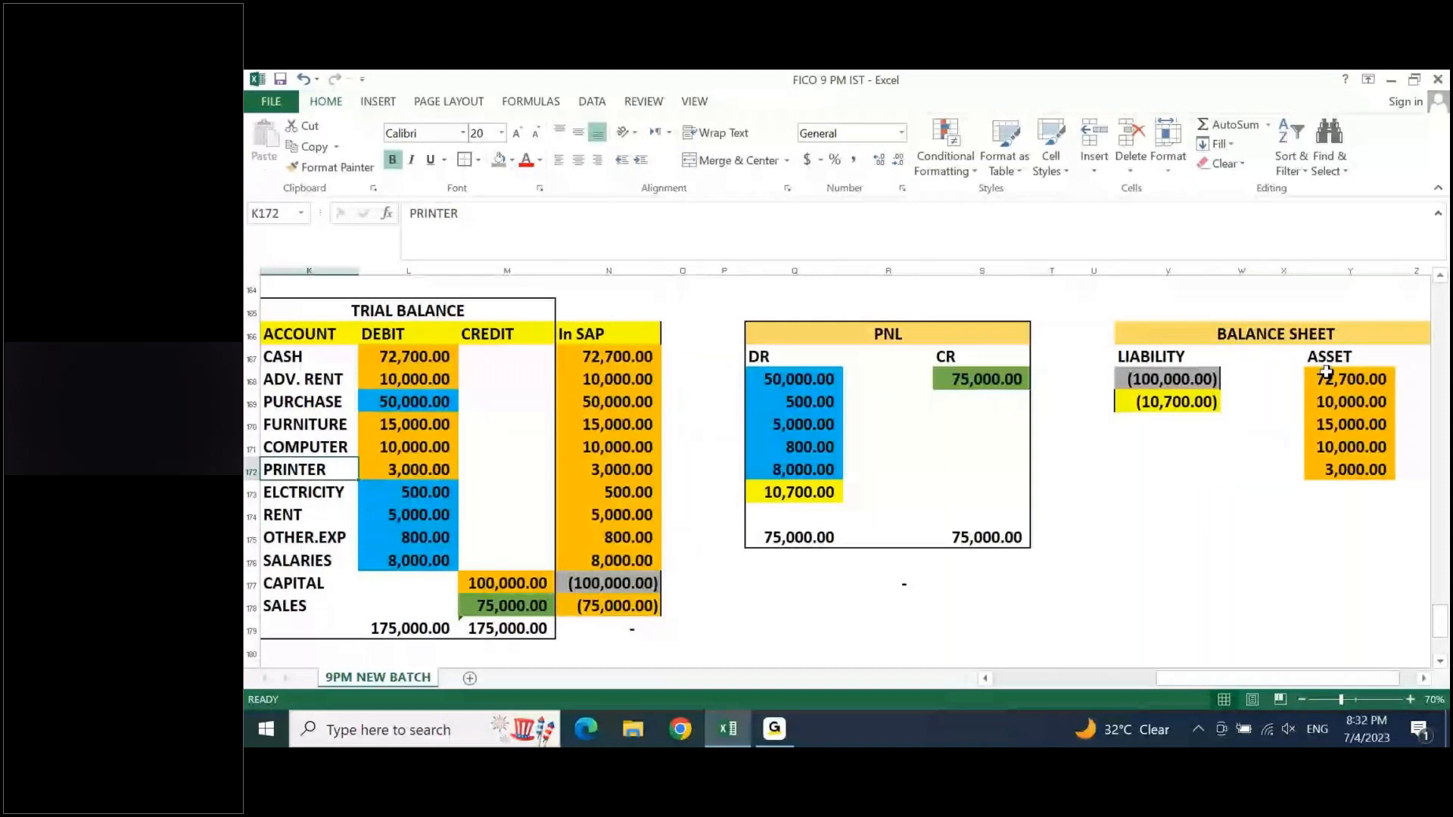
key("Left")
key("Right")
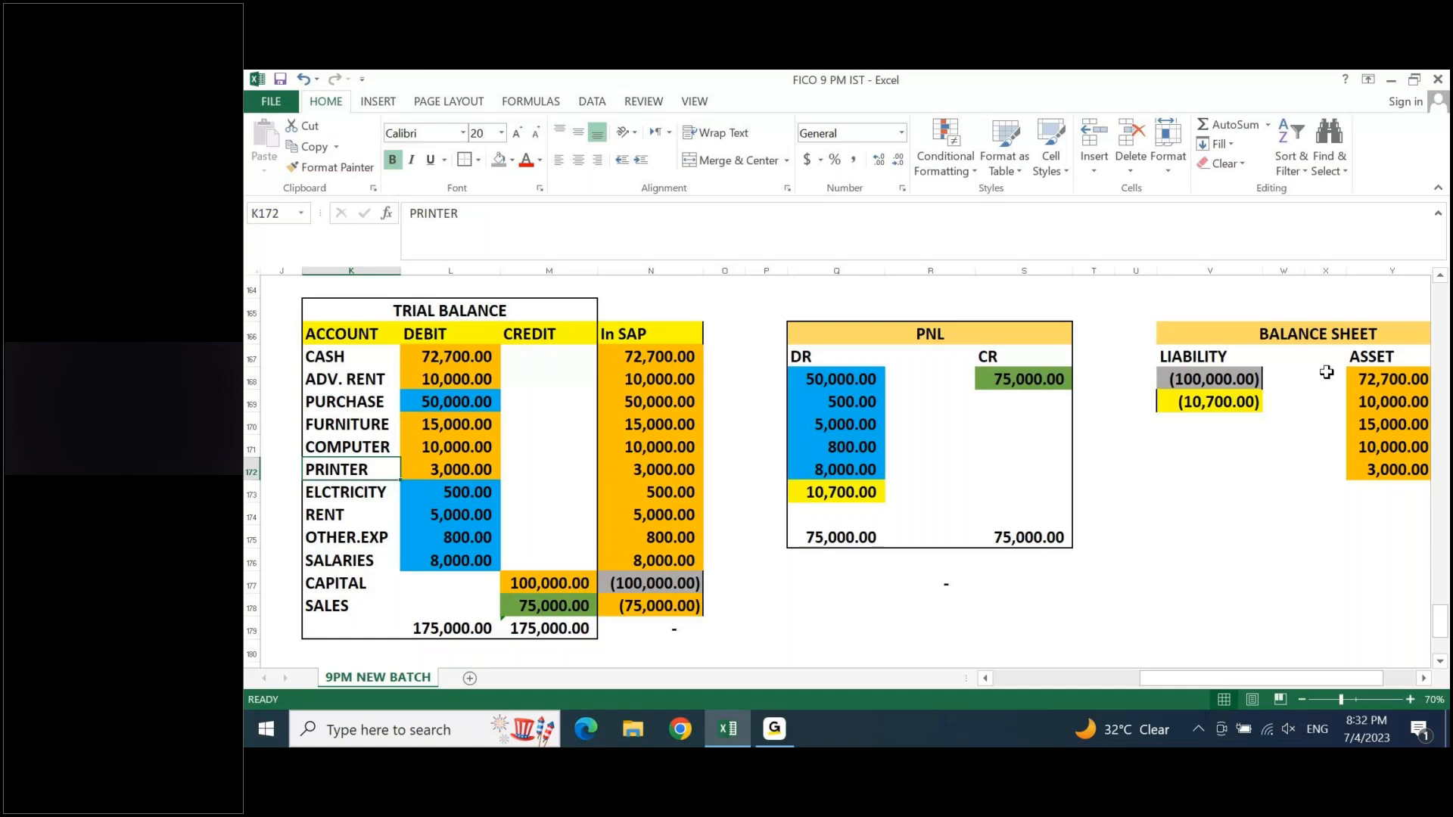
key("Page_Up")
key("Page_Up")
key("Page_Up")
key("Left")
key("Left")
key("Left")
key("Left")
key("Left")
key("Left")
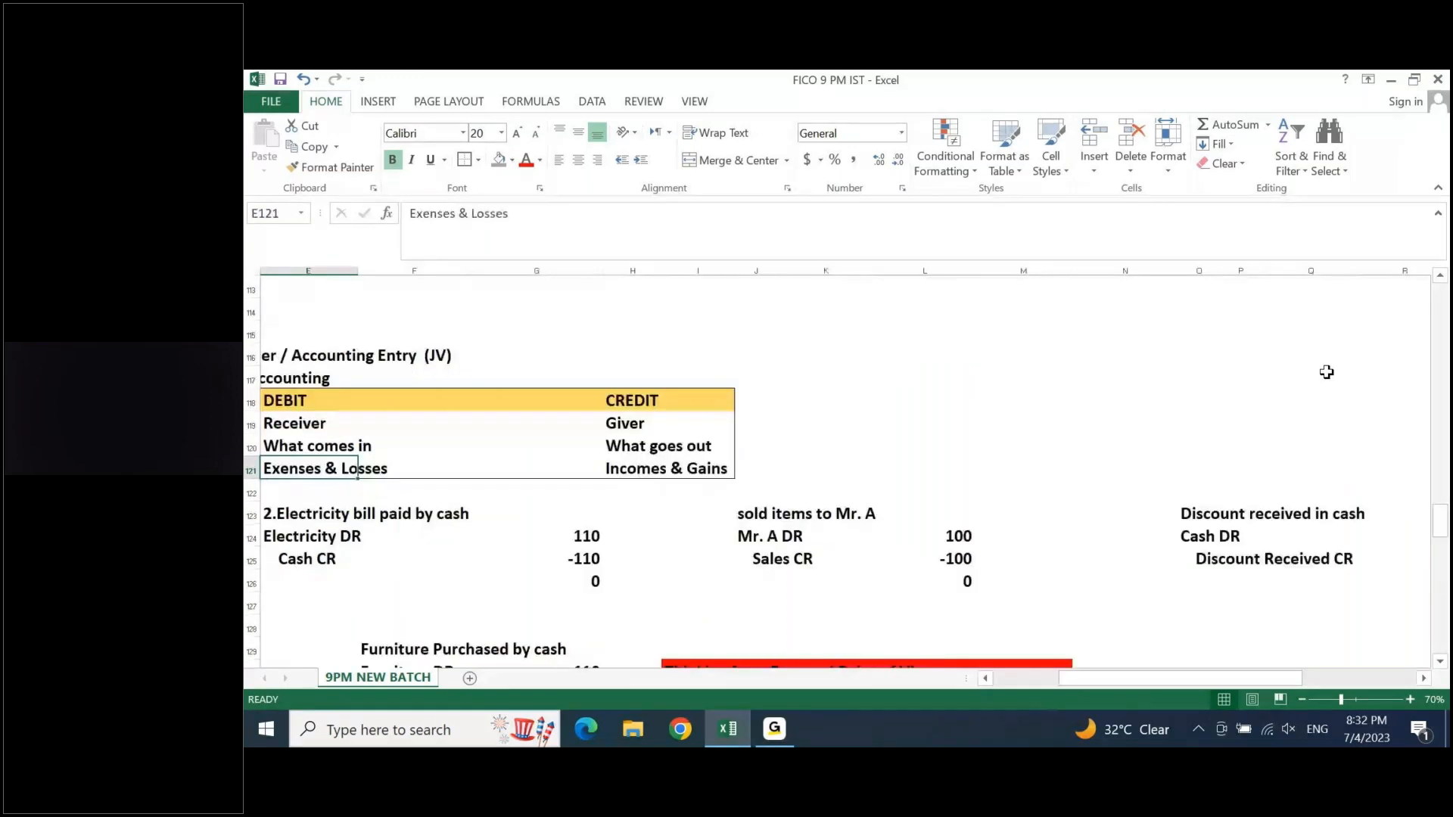
key("Left")
key("Left")
key("Left")
key("Left")
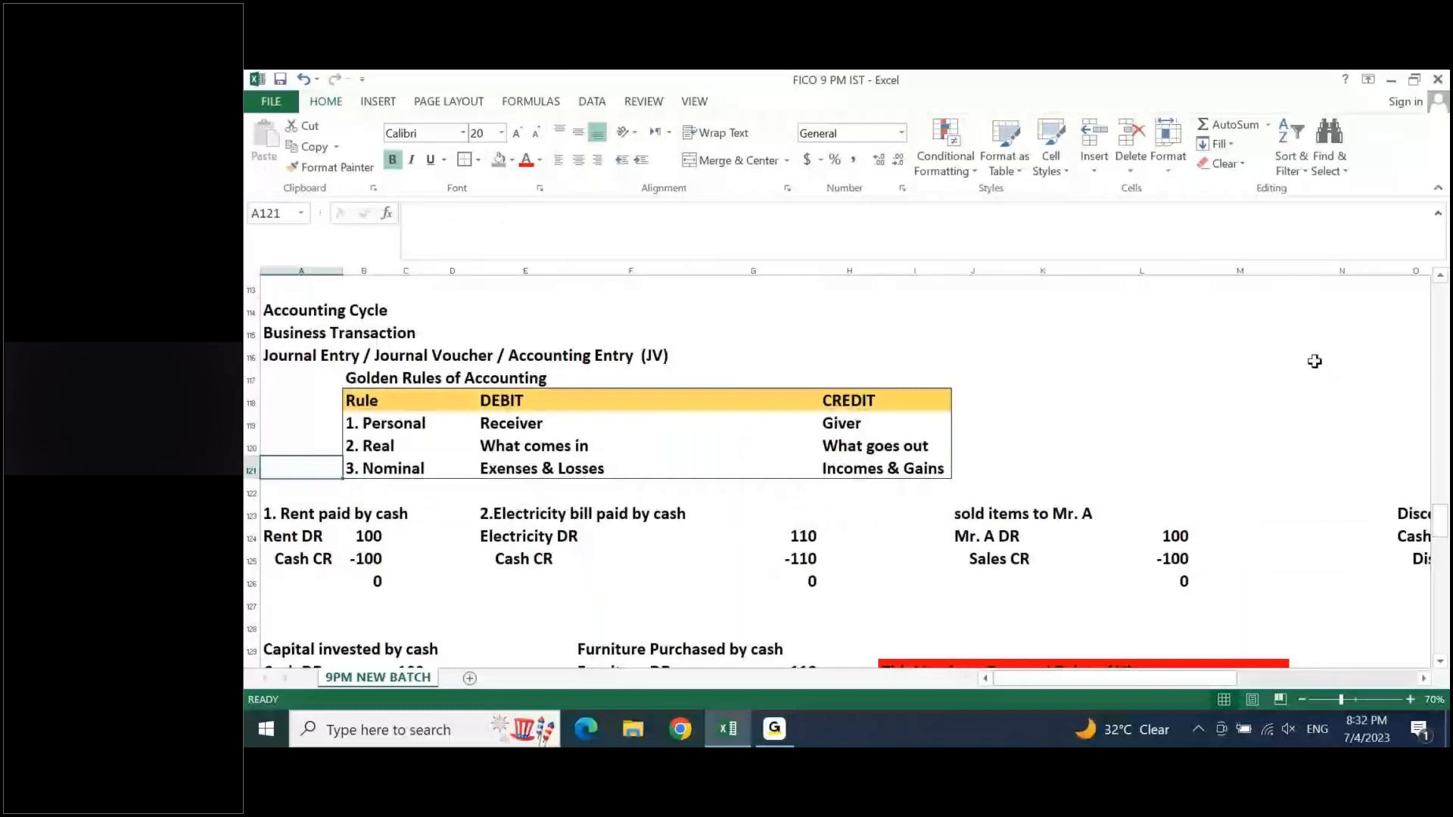
left_click(866, 439)
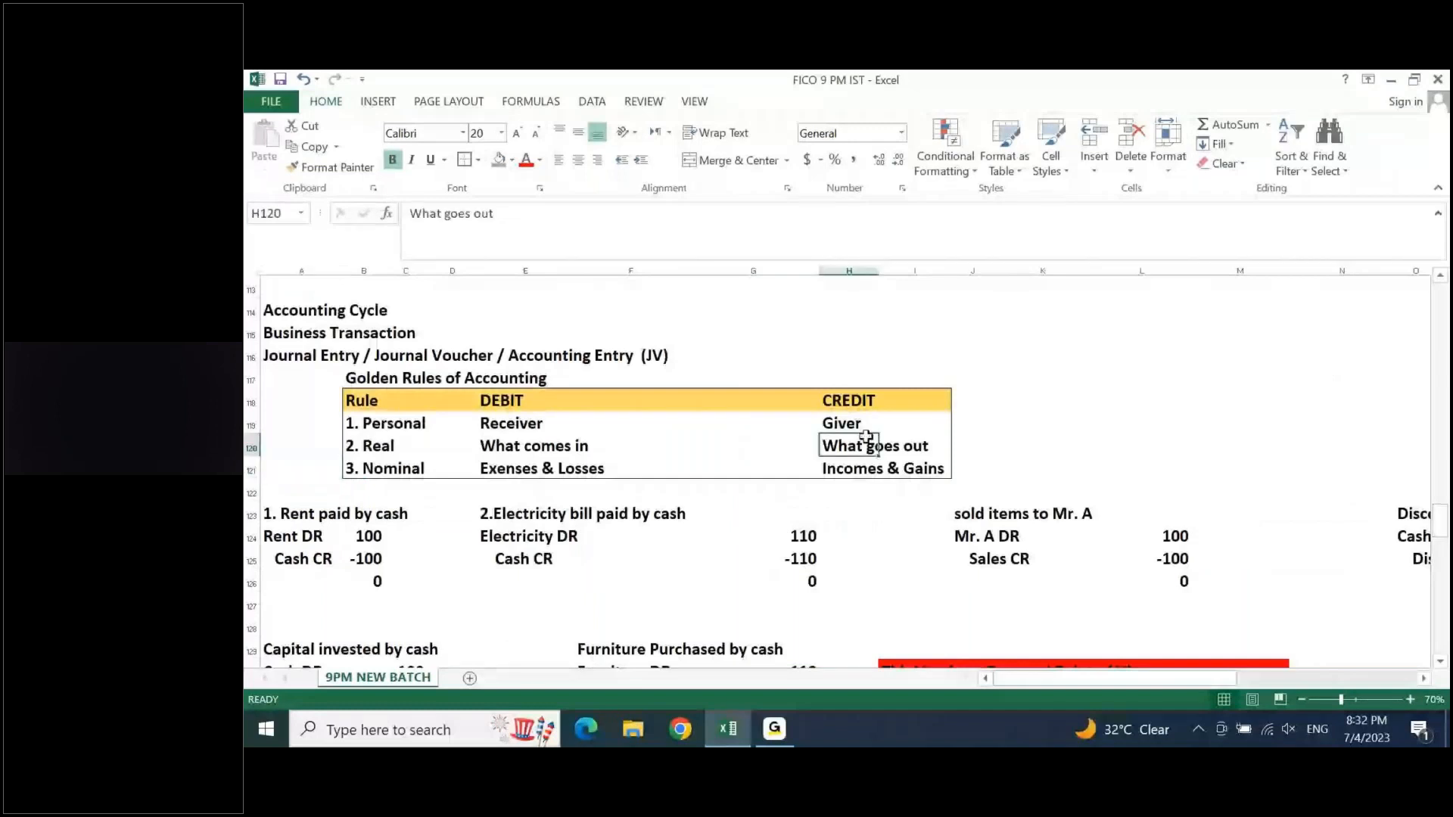
left_click_drag(840, 423, 838, 459)
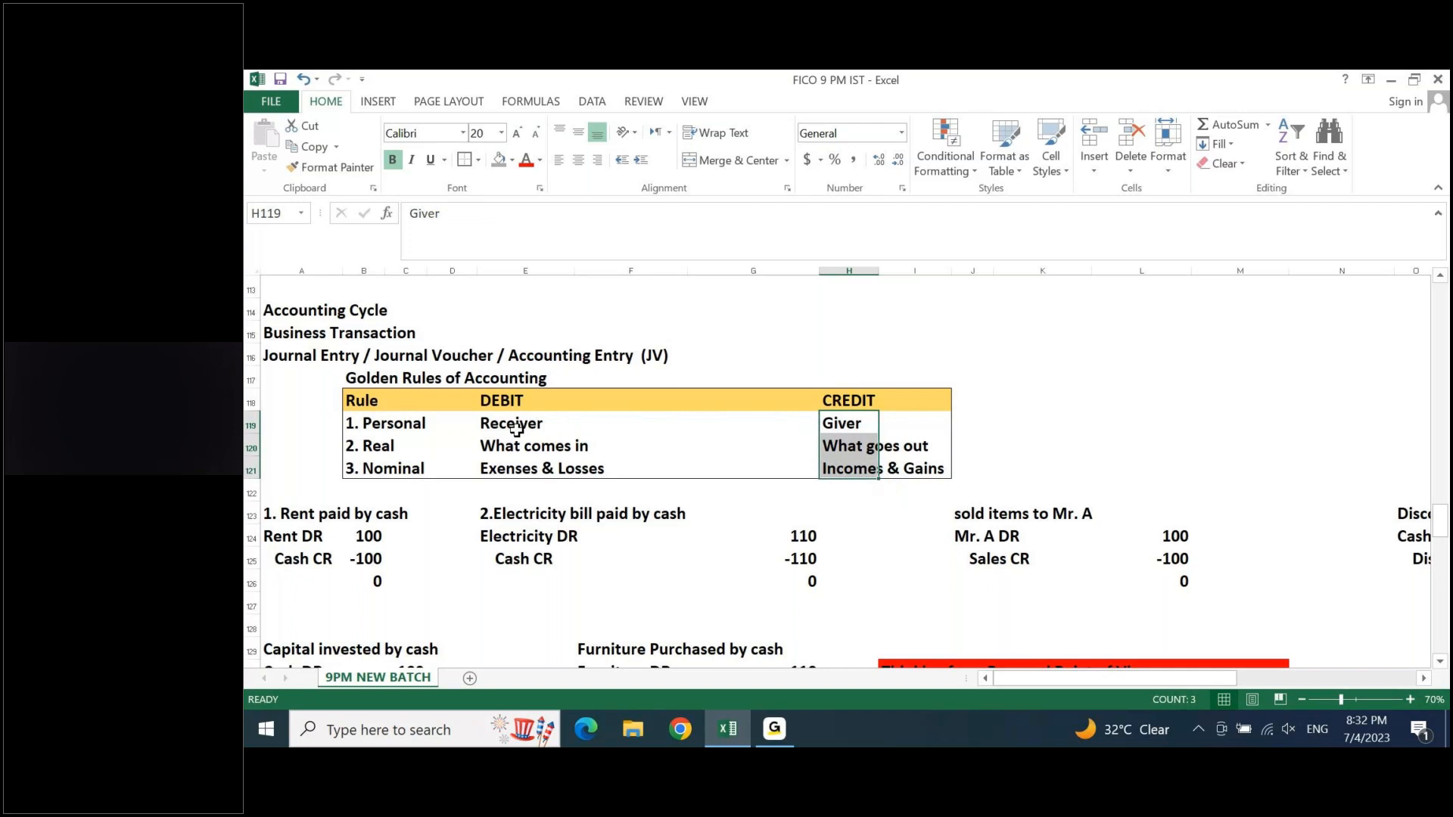
left_click_drag(517, 429, 517, 464)
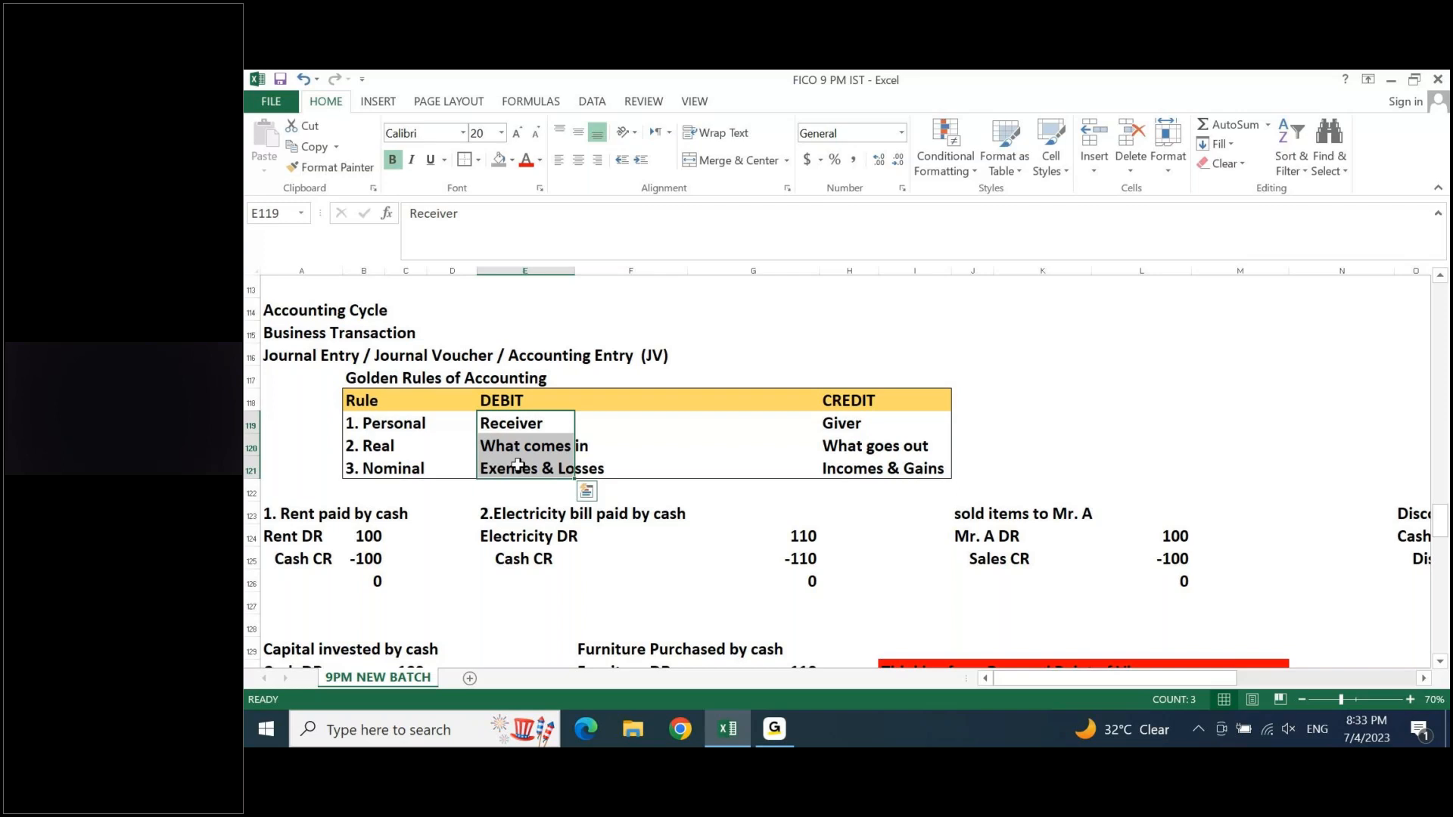
- Total the LIABILITY column of the balance sheet in V175 with AutoSum
left_click(683, 449)
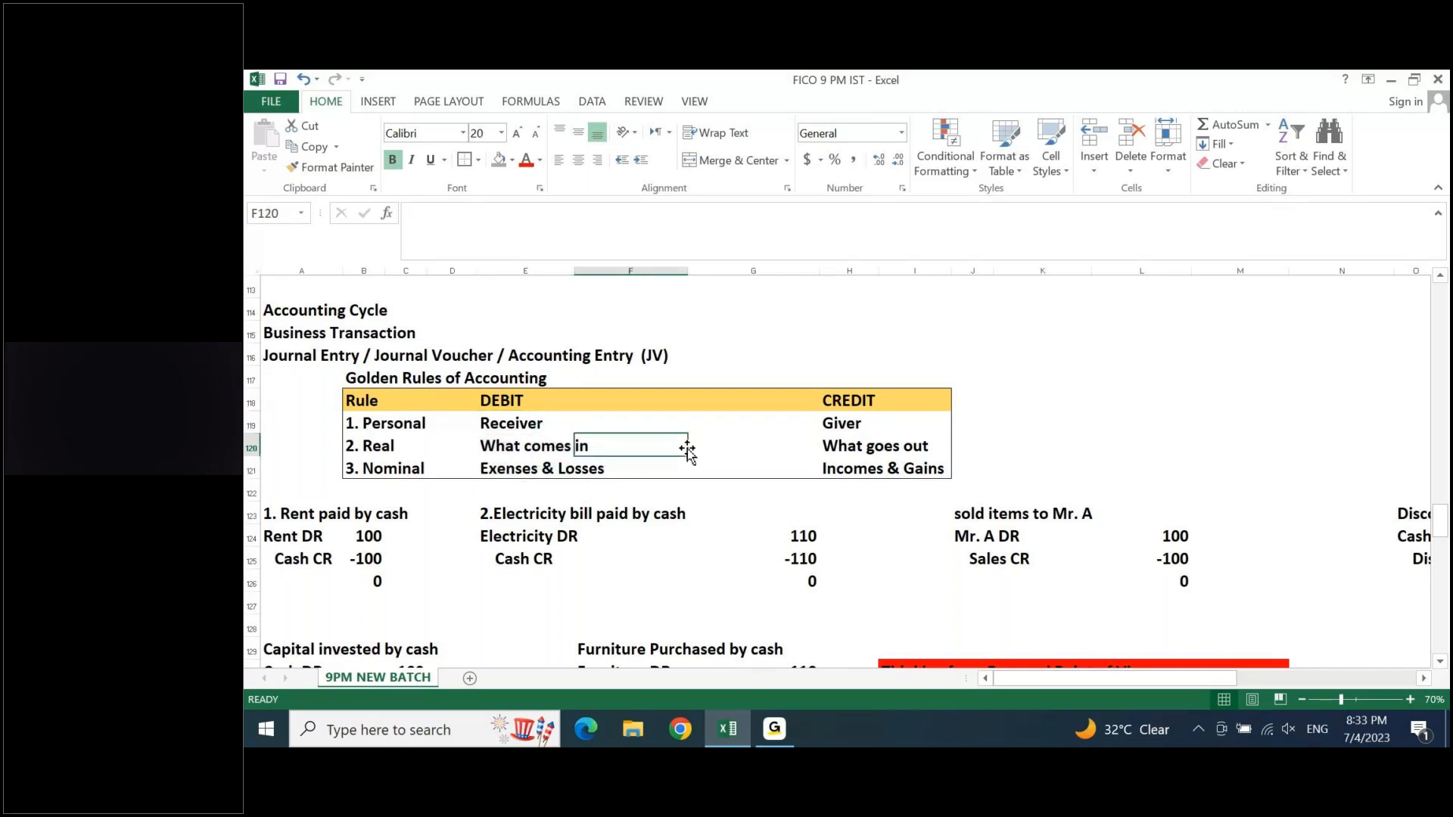
key("Page_Down")
key("Page_Down")
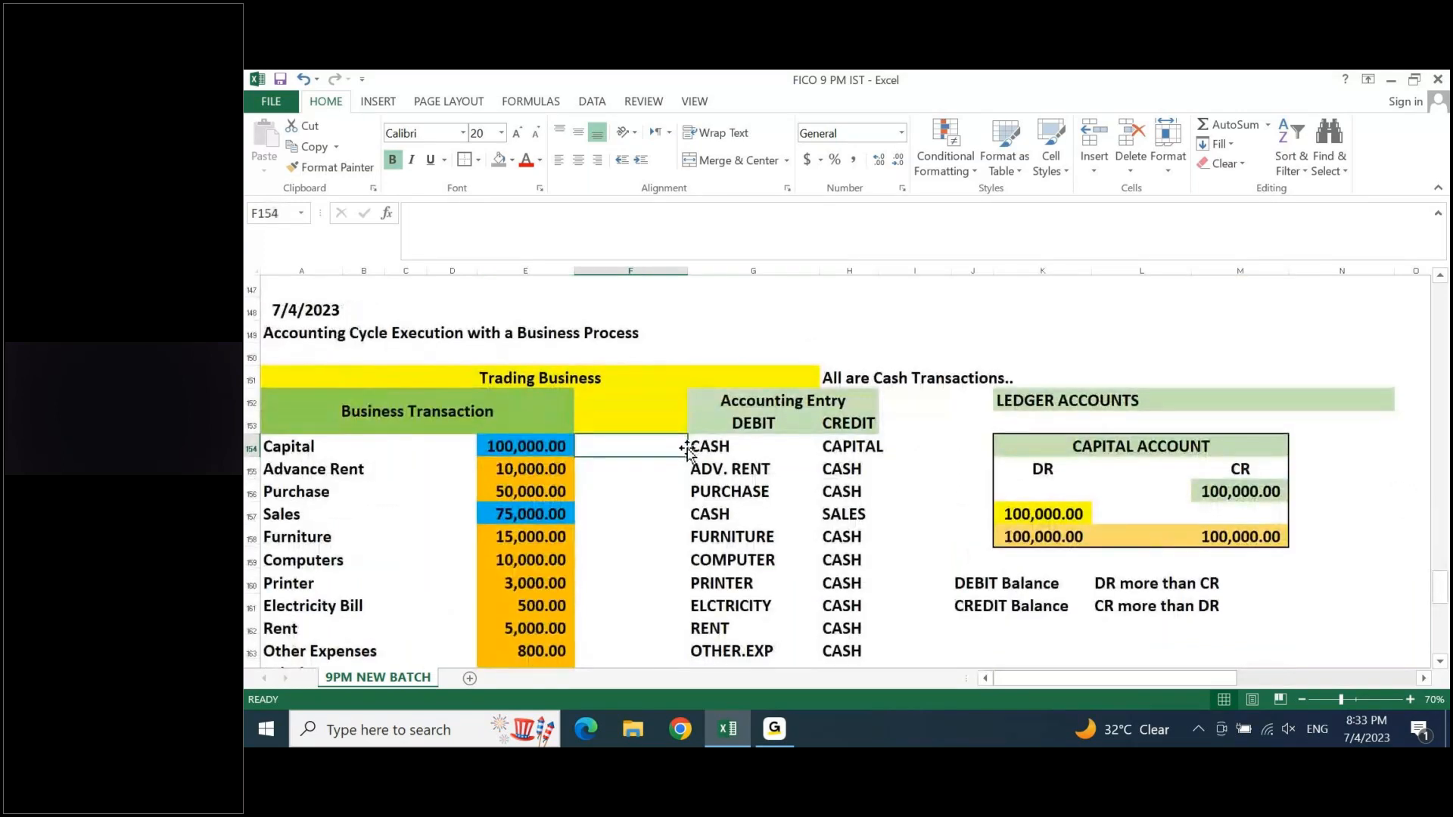
key("Page_Down")
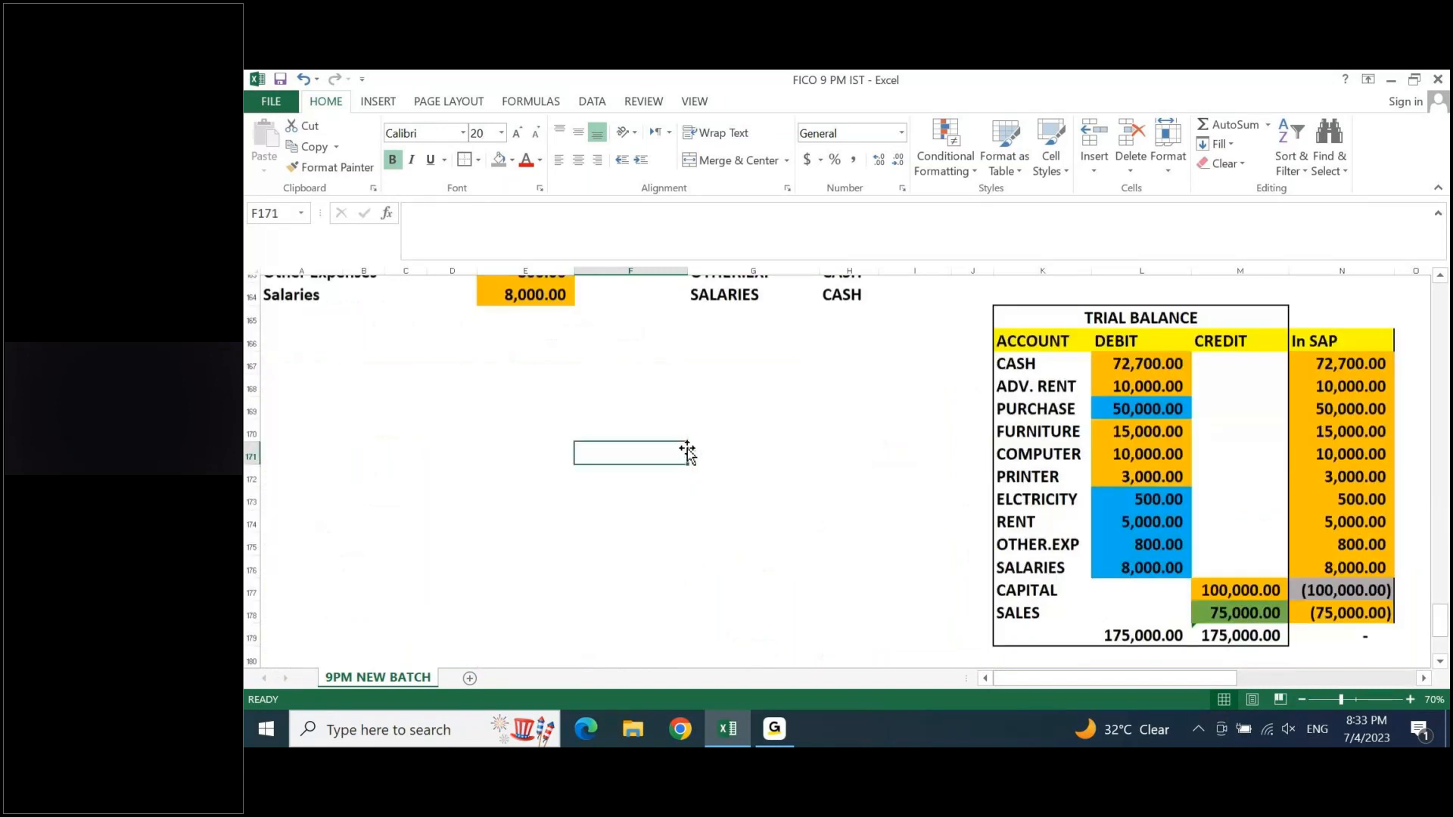
key("ctrl+Right")
key("ctrl+Right")
key("ctrl+Right")
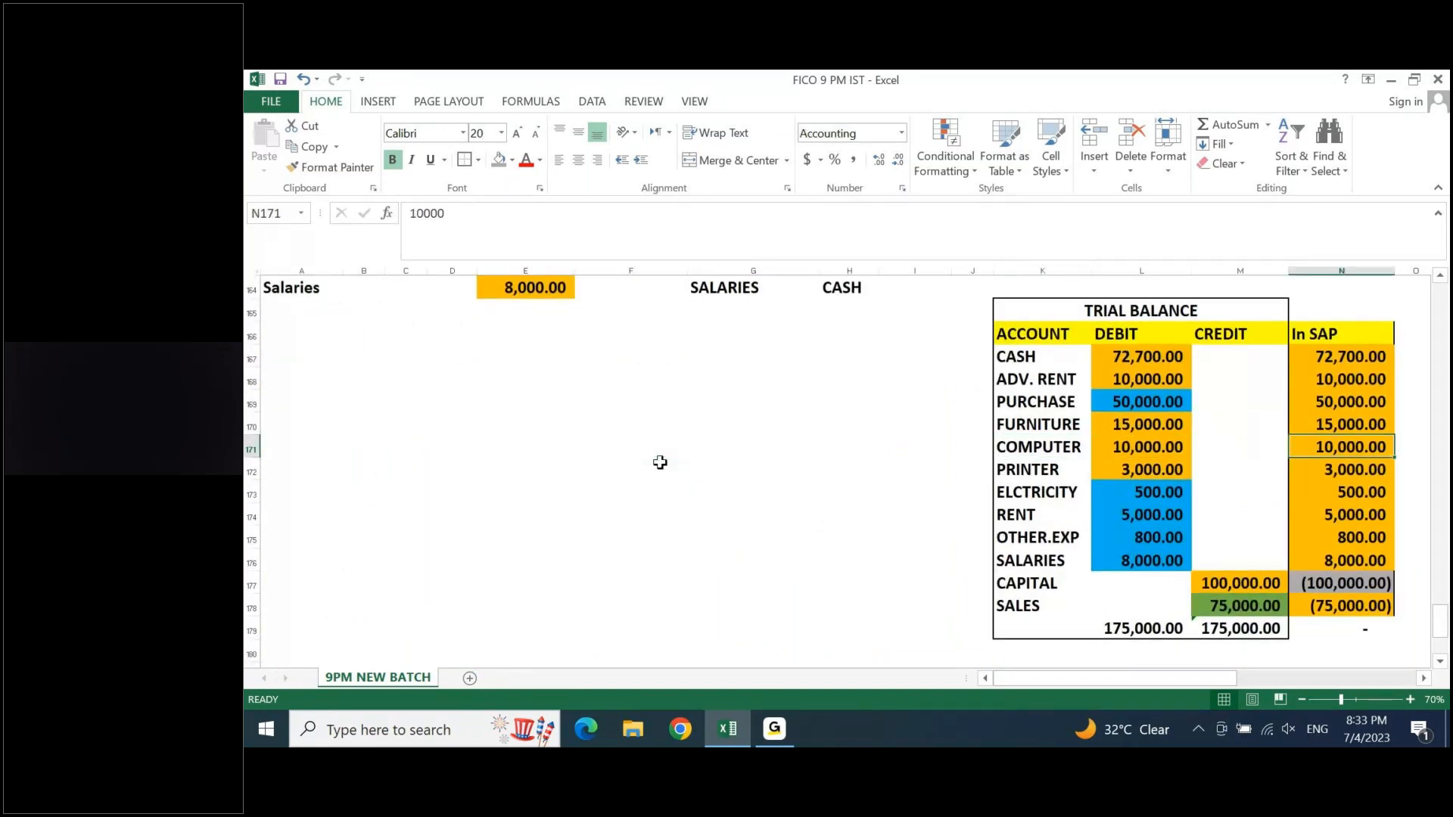
key("Right")
key("Right")
key("Right")
key("Right")
key("Right")
key("Right")
key("Right")
key("Right")
key("Right")
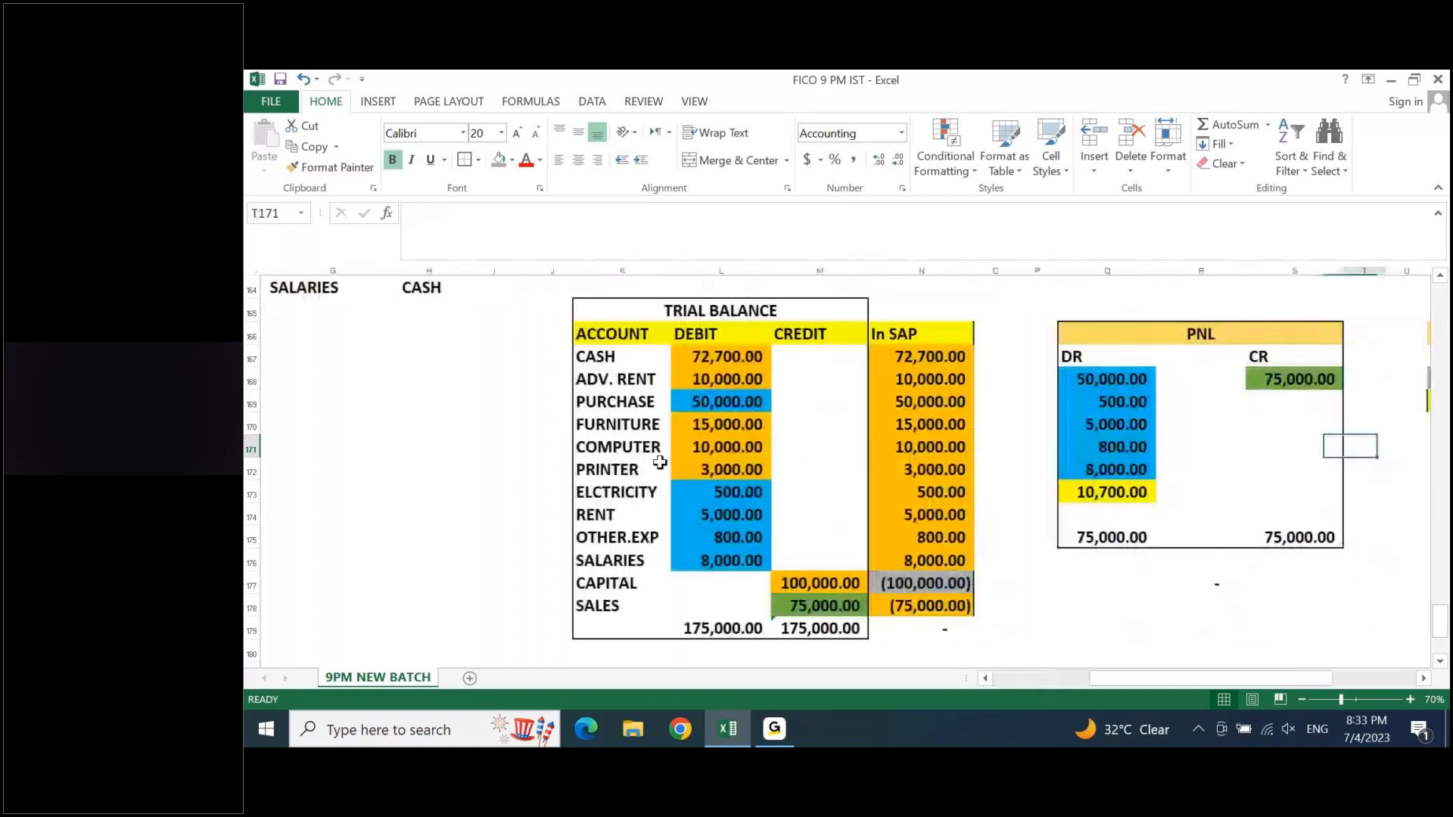
key("Right")
key("Right")
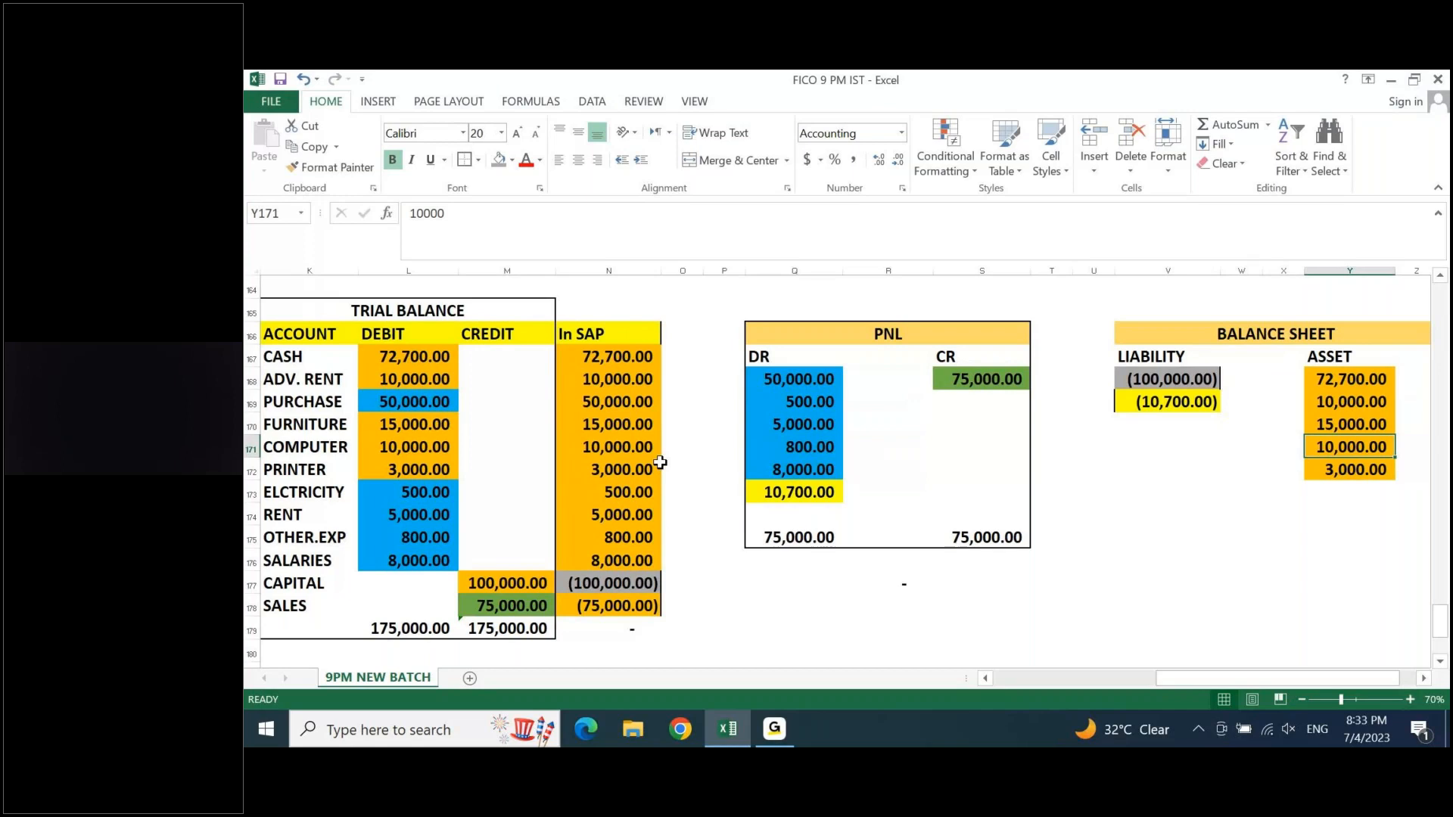
scroll(660, 463, "right", 1)
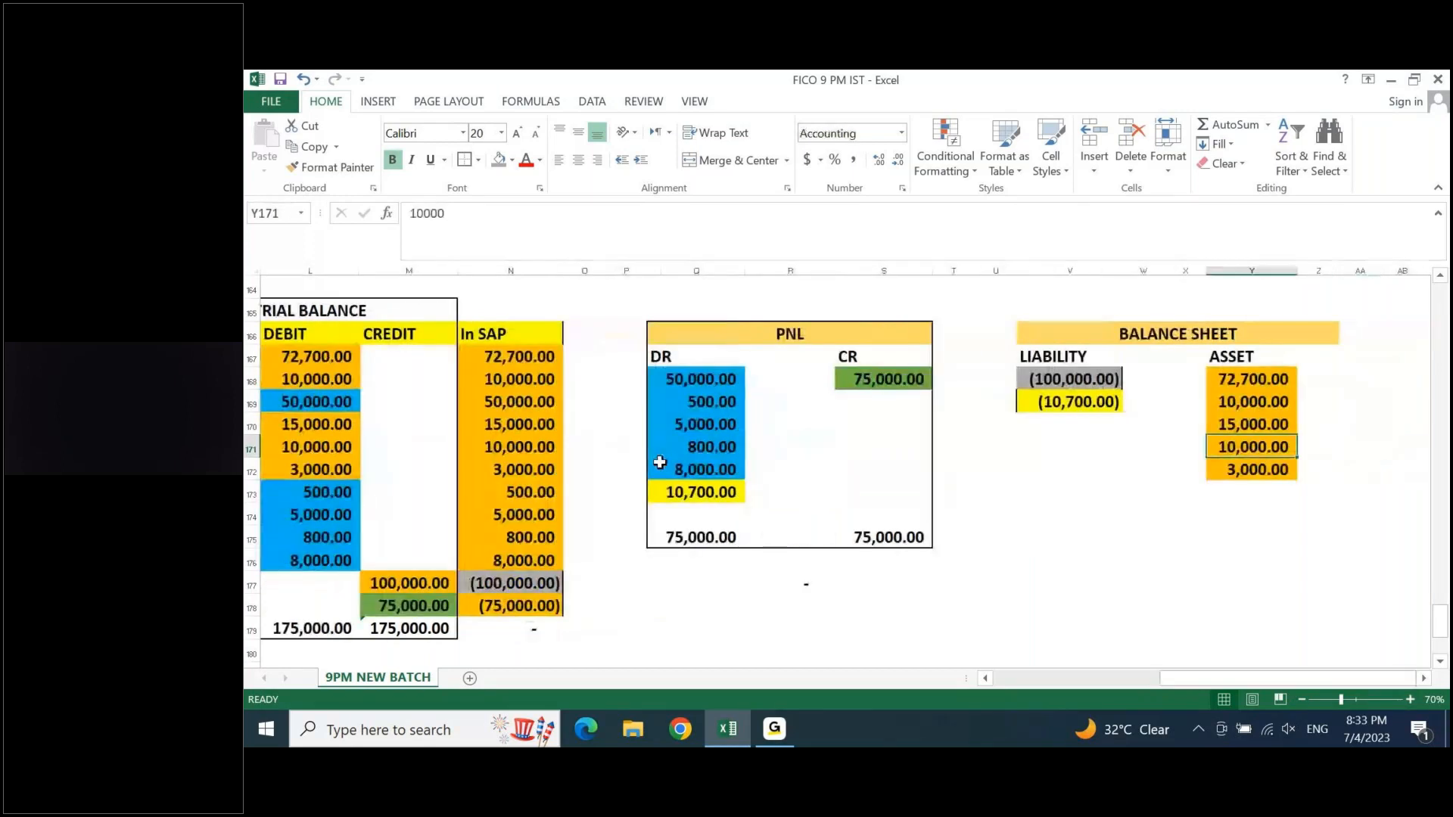
key("Down")
key("Down")
key("Down")
key("Down")
key("Left")
key("Left")
key("Left")
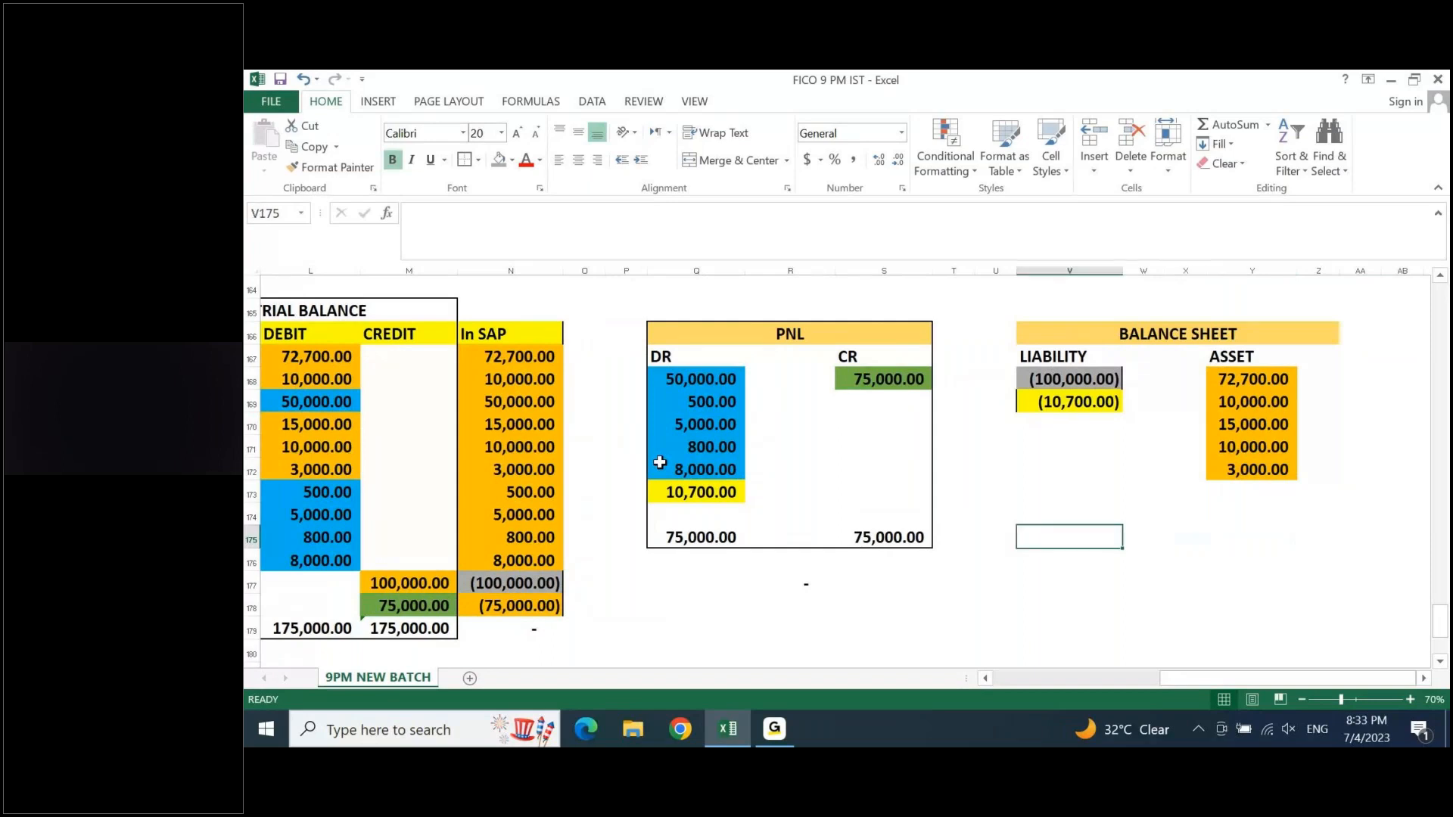
key("alt+equal")
key("Return")
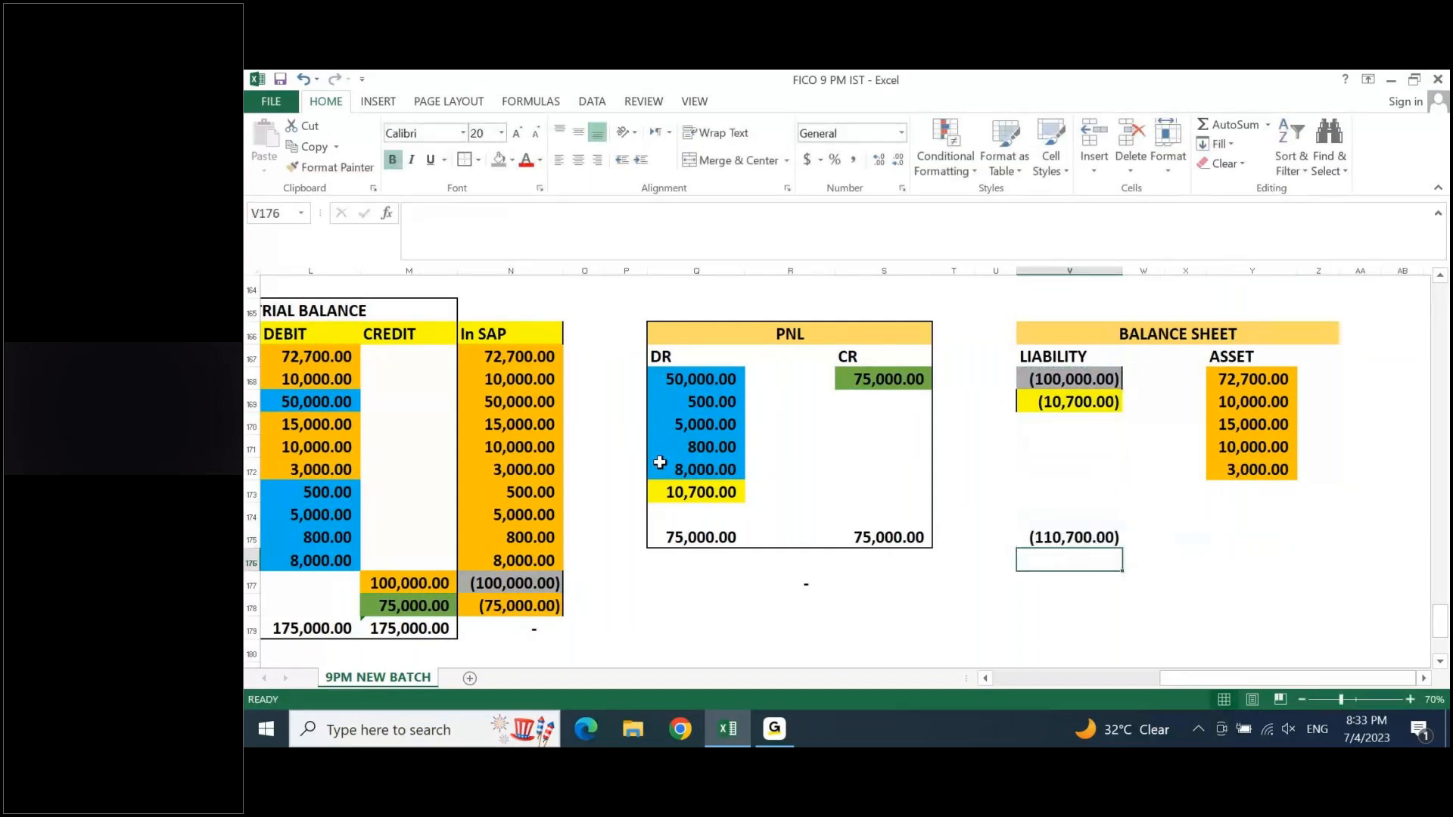
- Total the ASSET column in Y175 with AutoSum and put an outside border around the balance sheet block V166:Z175
key("Up")
key("Right")
key("Right")
key("Right")
key("alt+equal")
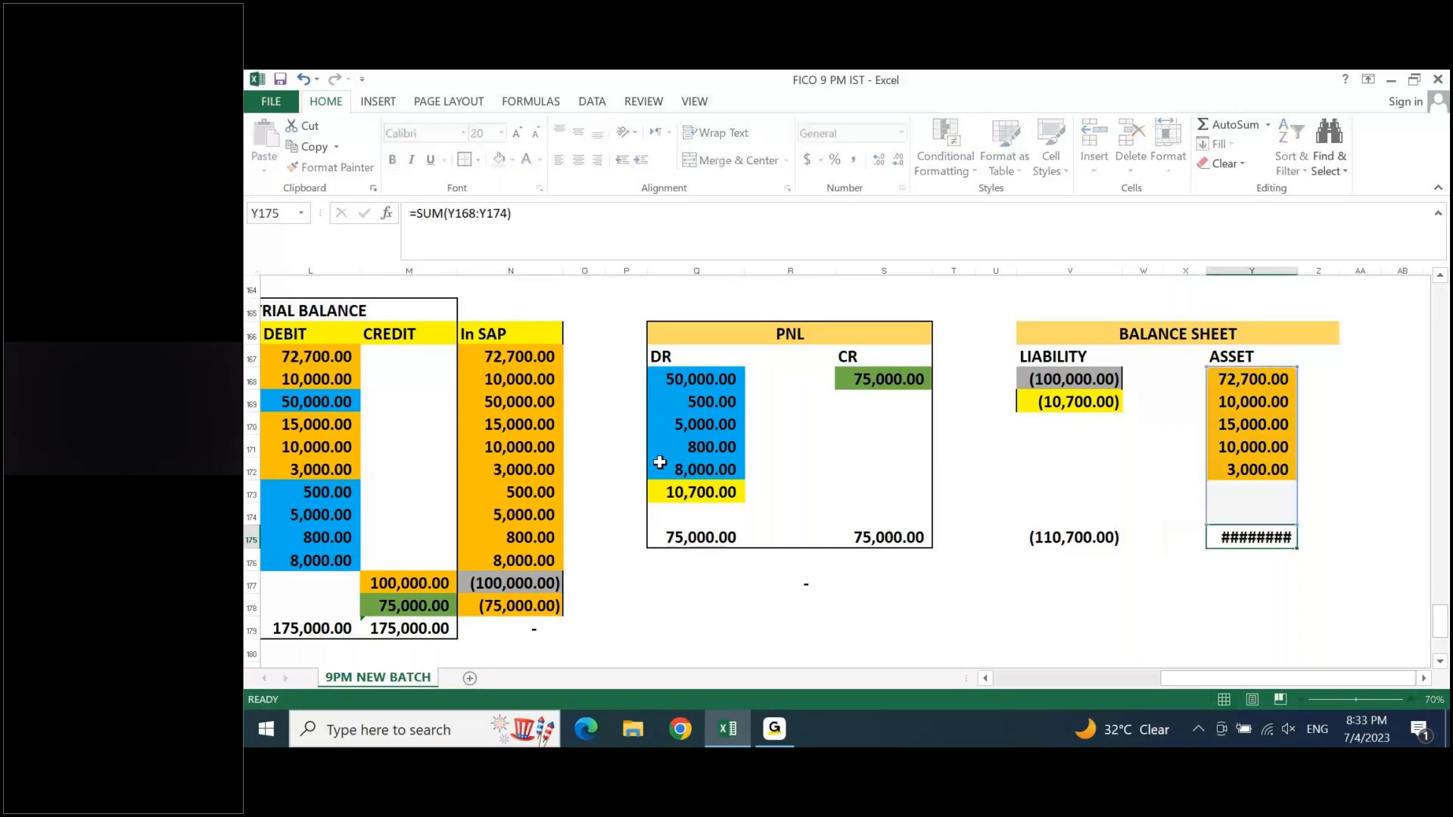
key("Return")
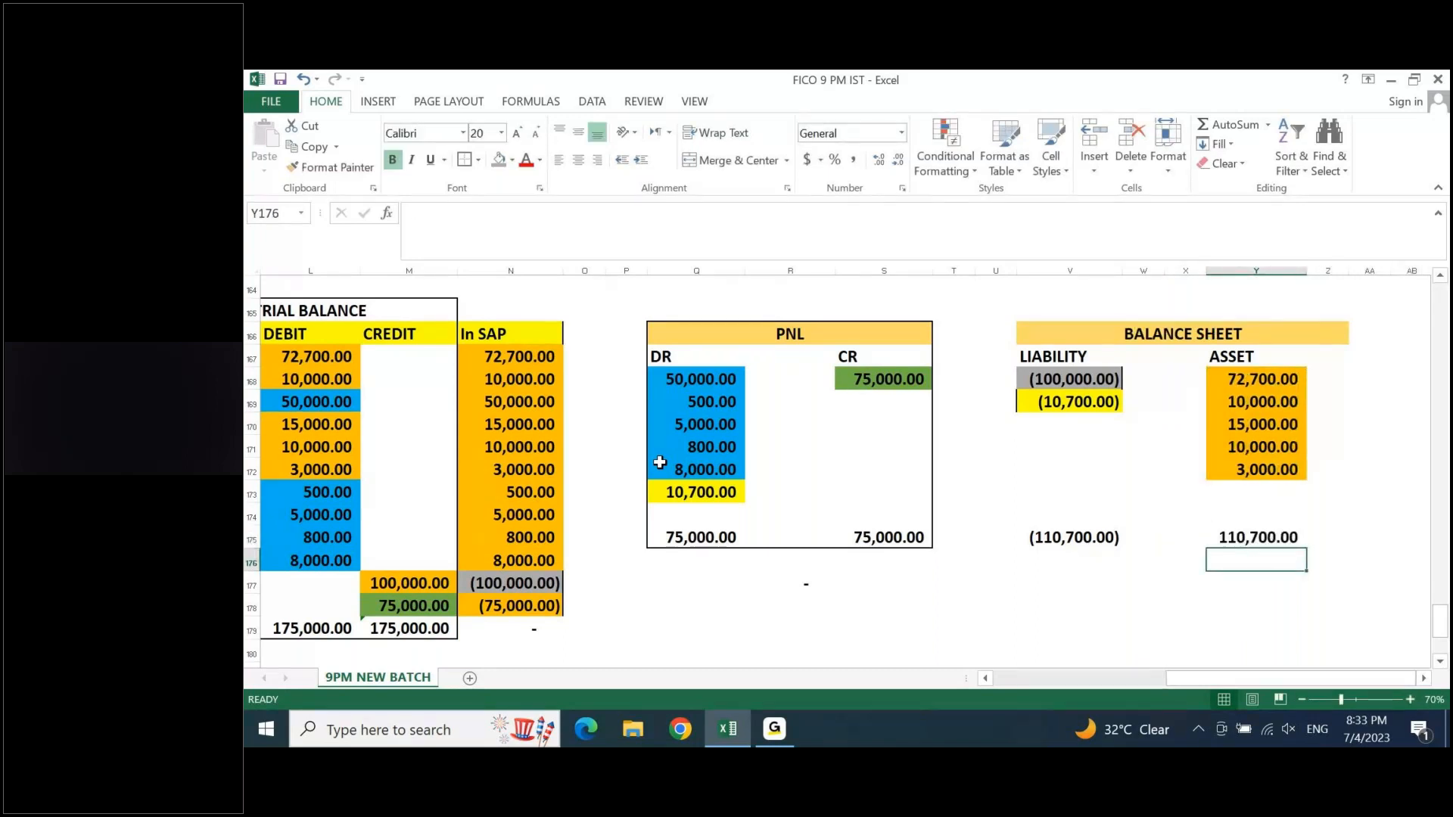
left_click_drag(1044, 331, 1309, 539)
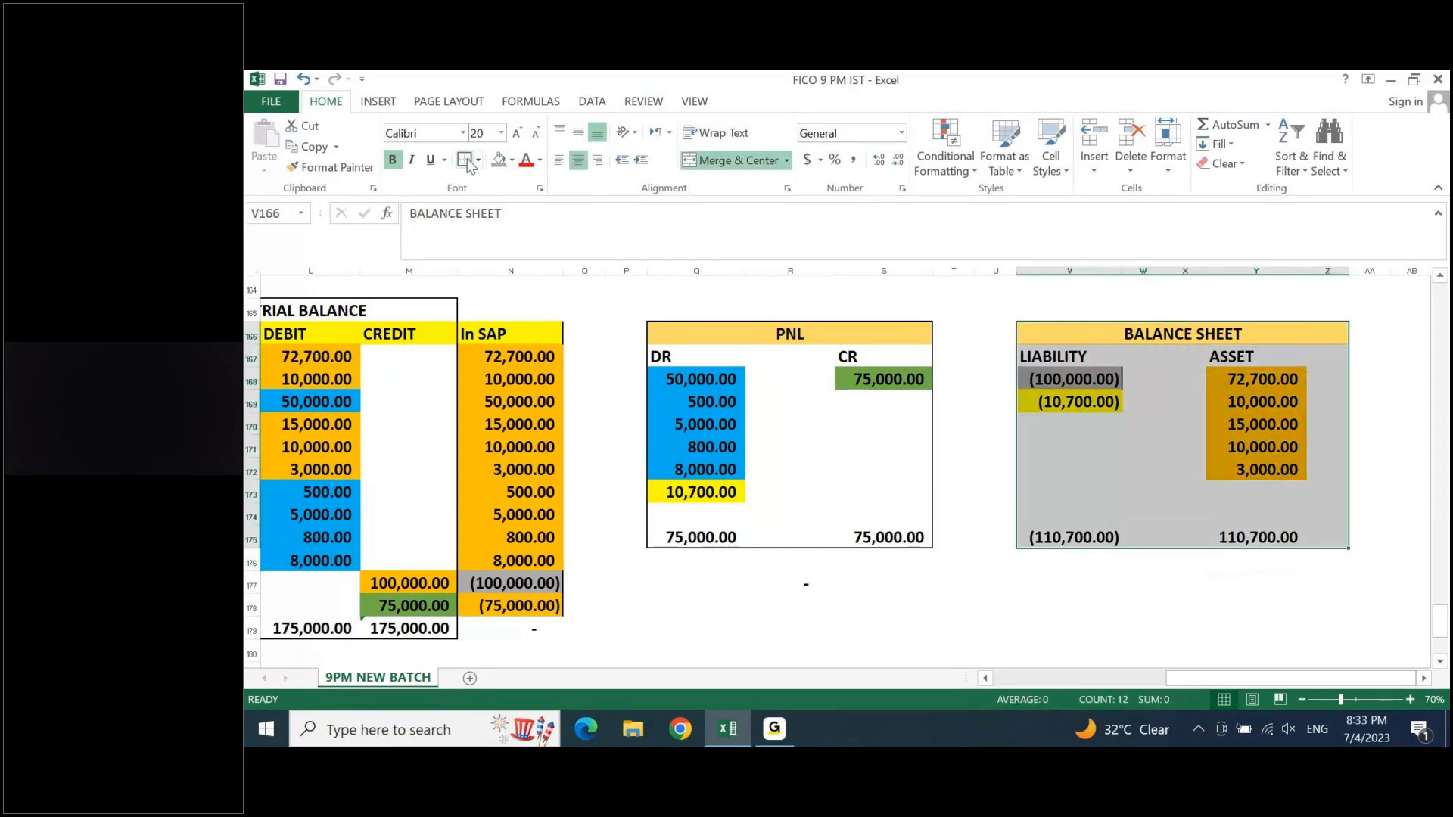
left_click(821, 608)
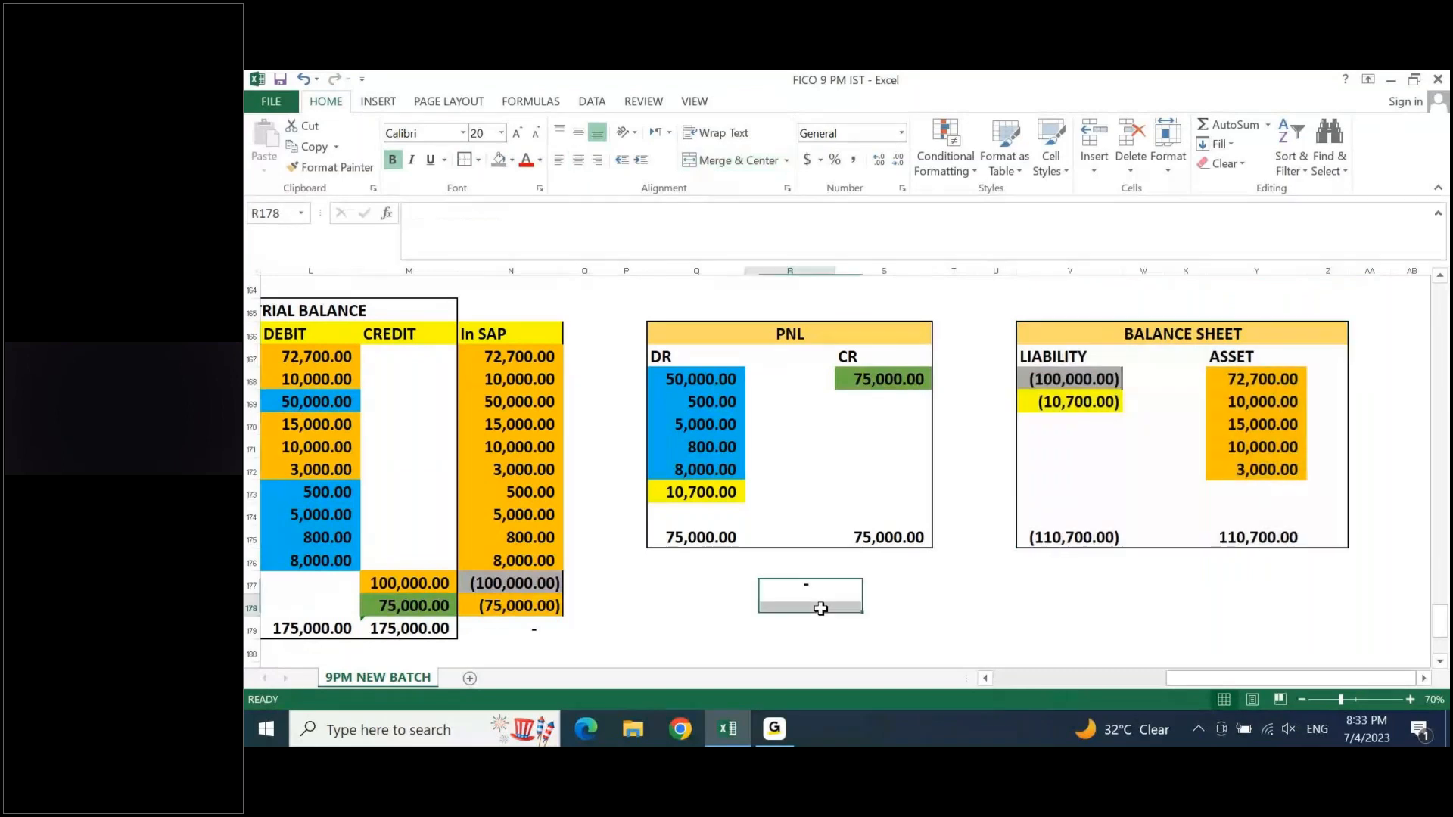
- Compare the trial balance with the finished PNL and BALANCE SHEET blocks in rows 165 to 179
key("Left")
key("Left")
key("Left")
key("Left")
key("Left")
key("Left")
key("Left")
key("Left")
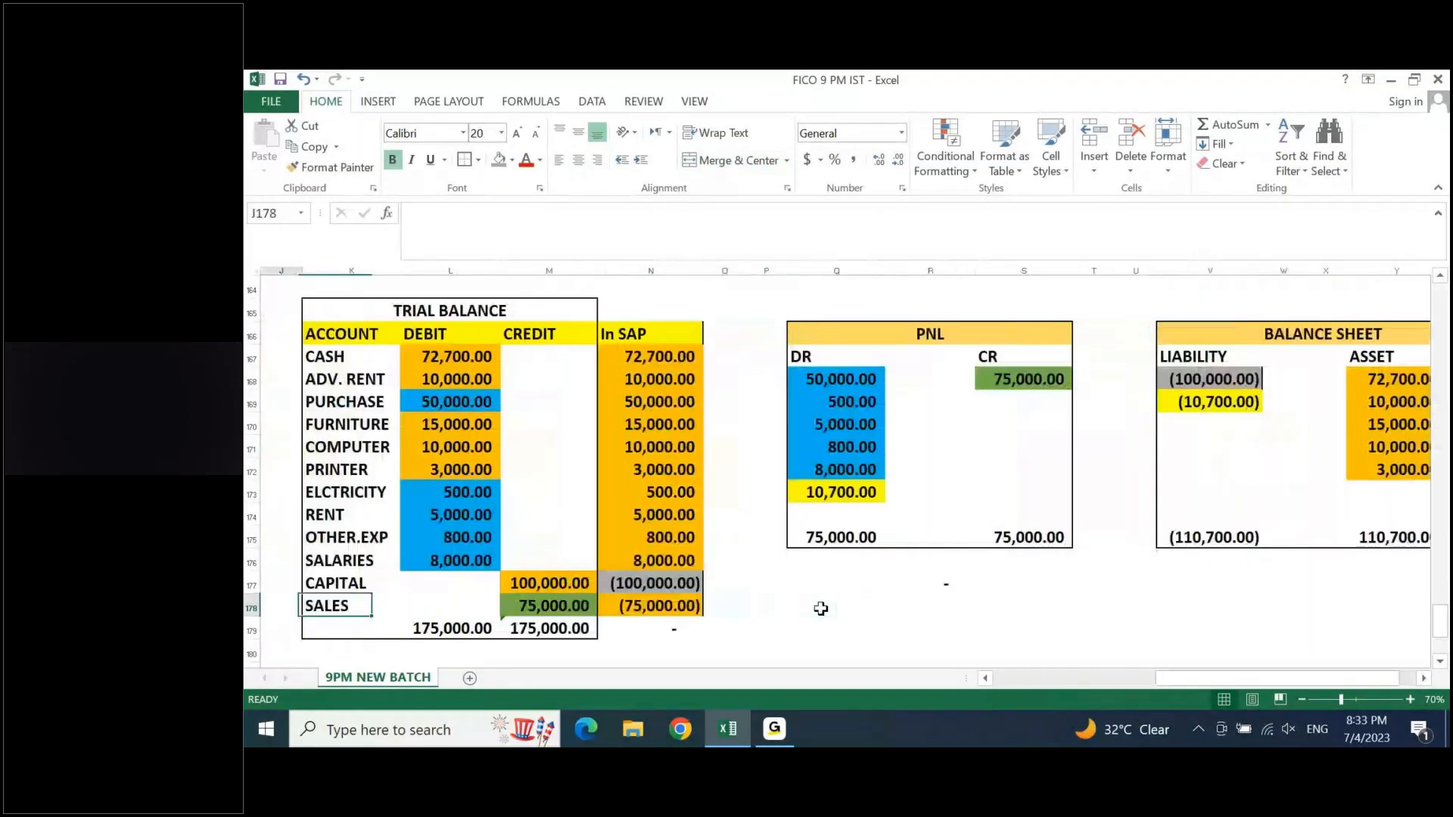
key("Left")
key("Left")
key("Left")
key("Left")
key("Left")
key("Left")
key("Right")
key("Right")
key("Right")
key("Right")
key("Right")
key("Right")
key("Right")
key("Right")
key("Right")
key("Right")
key("Right")
key("Right")
key("Right")
key("Right")
key("Right")
key("Right")
key("Right")
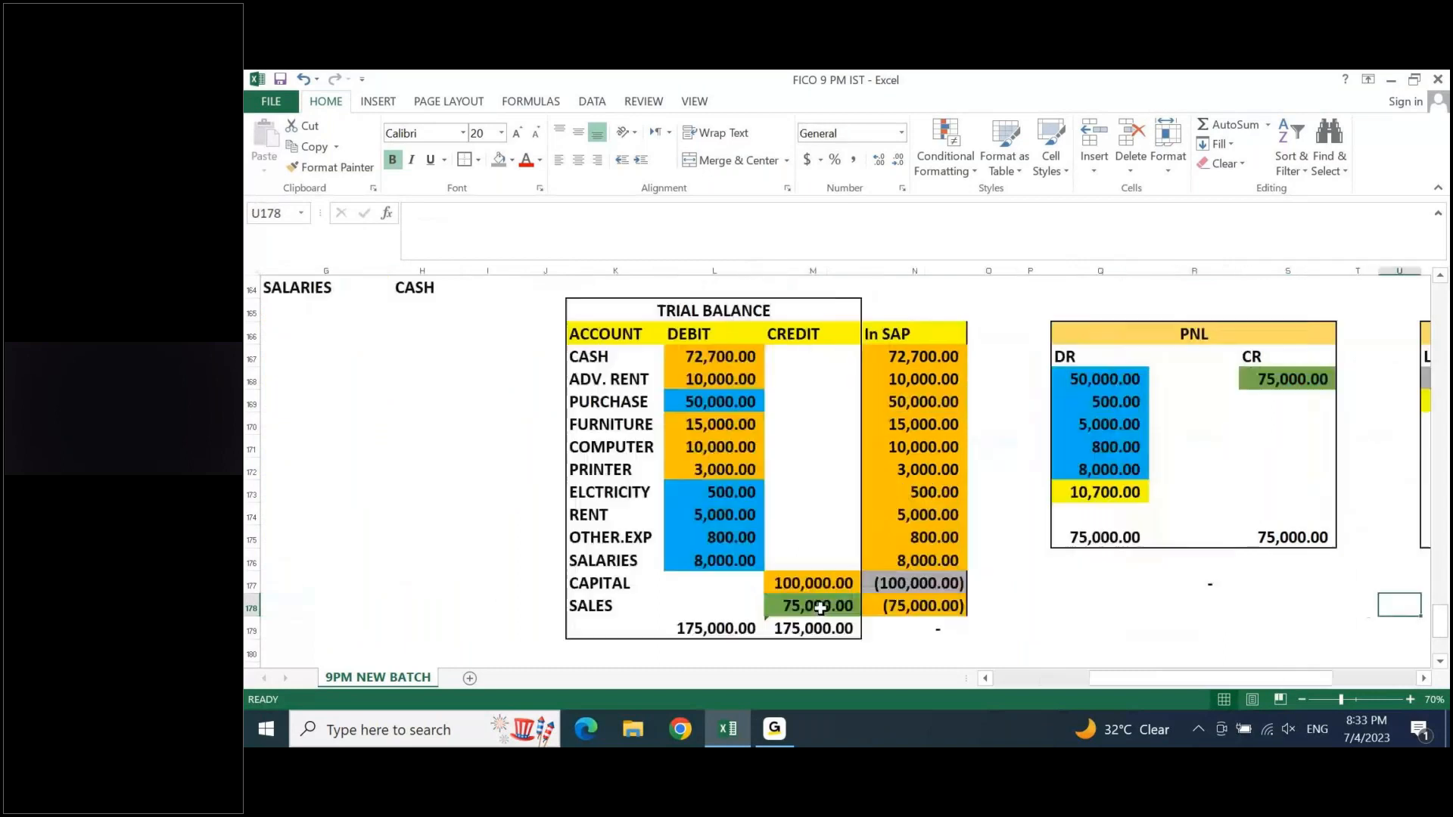
key("Right")
key("Right")
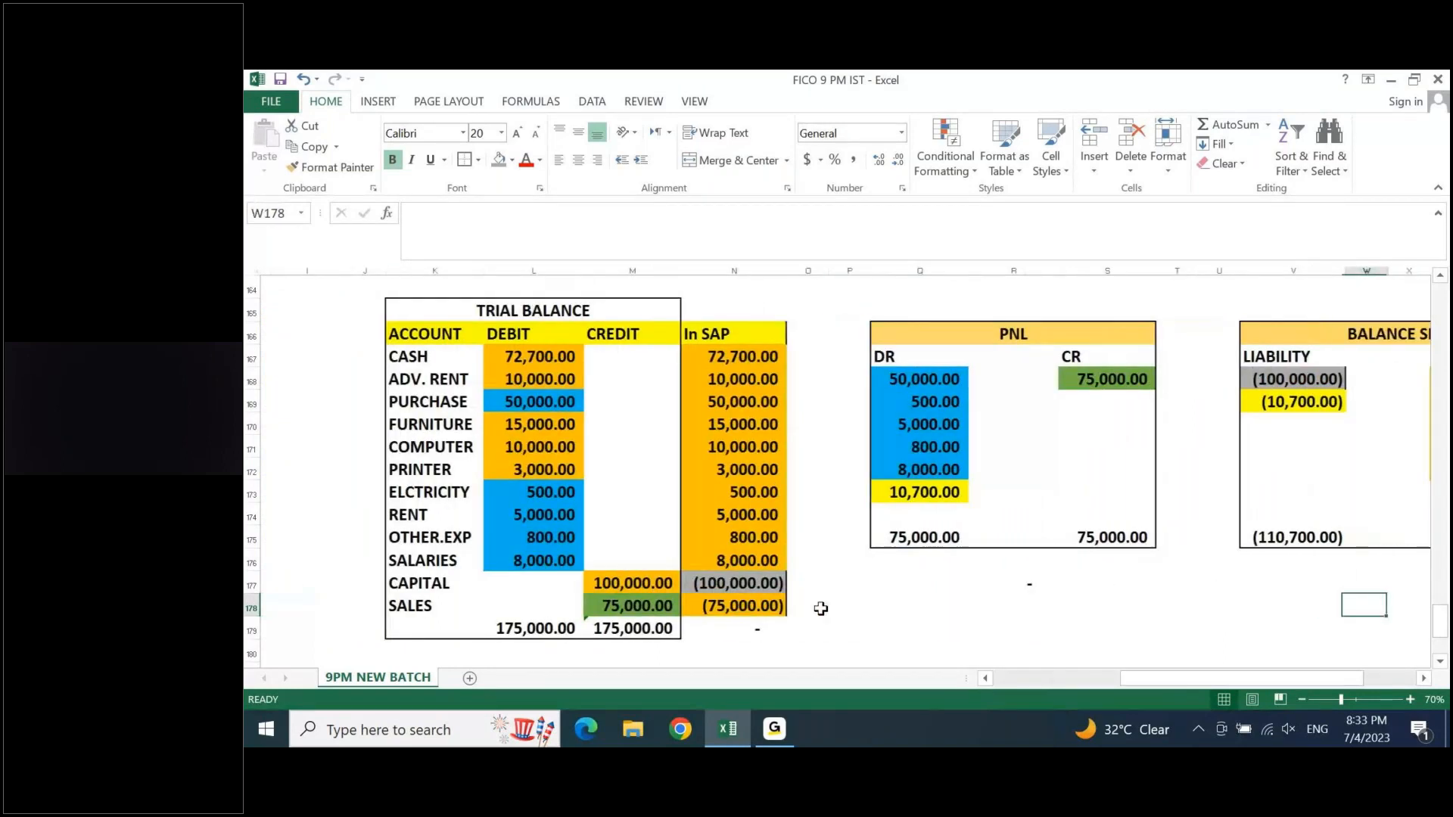
key("Right")
key("Right")
key("Right")
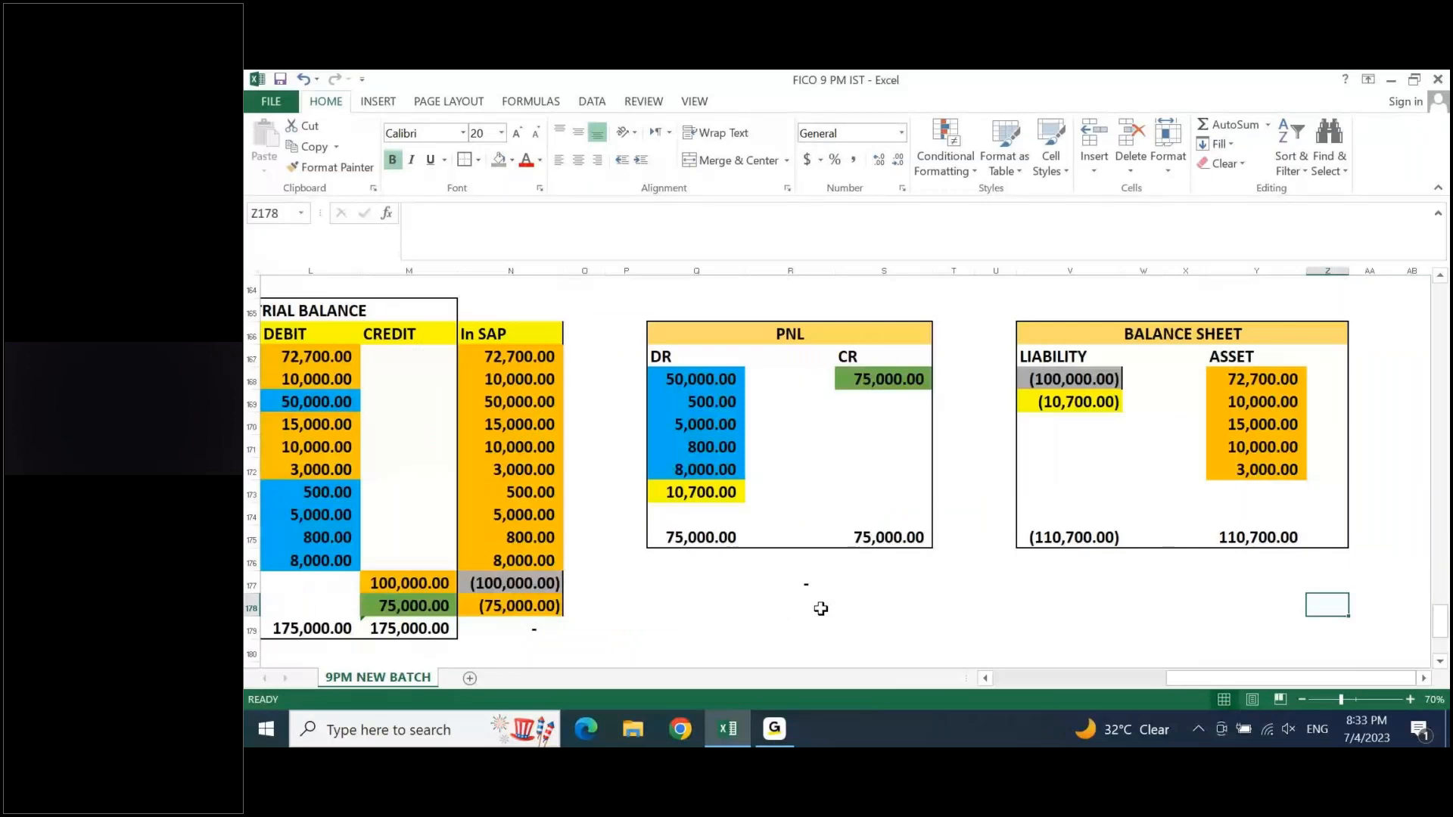
key("Up")
key("Up")
key("Up")
key("Up")
key("Up")
key("Up")
key("Up")
key("Up")
key("Up")
key("Up")
key("Up")
key("Up")
key("Up")
key("Up")
key("Up")
key("Up")
key("Up")
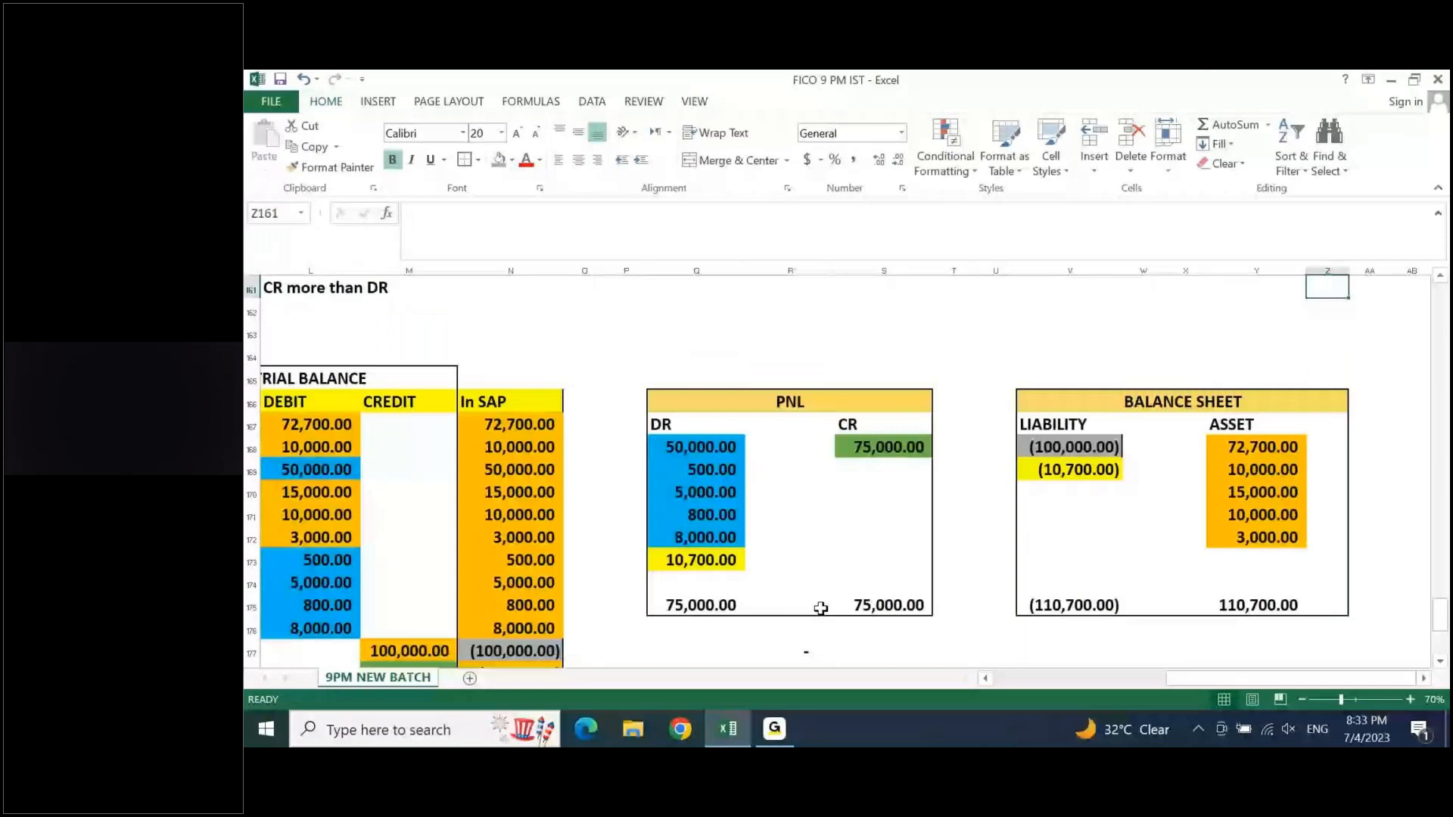
- Examine the Business Transaction list and its debit and credit accounting entries in rows 154 to 164
key("Home")
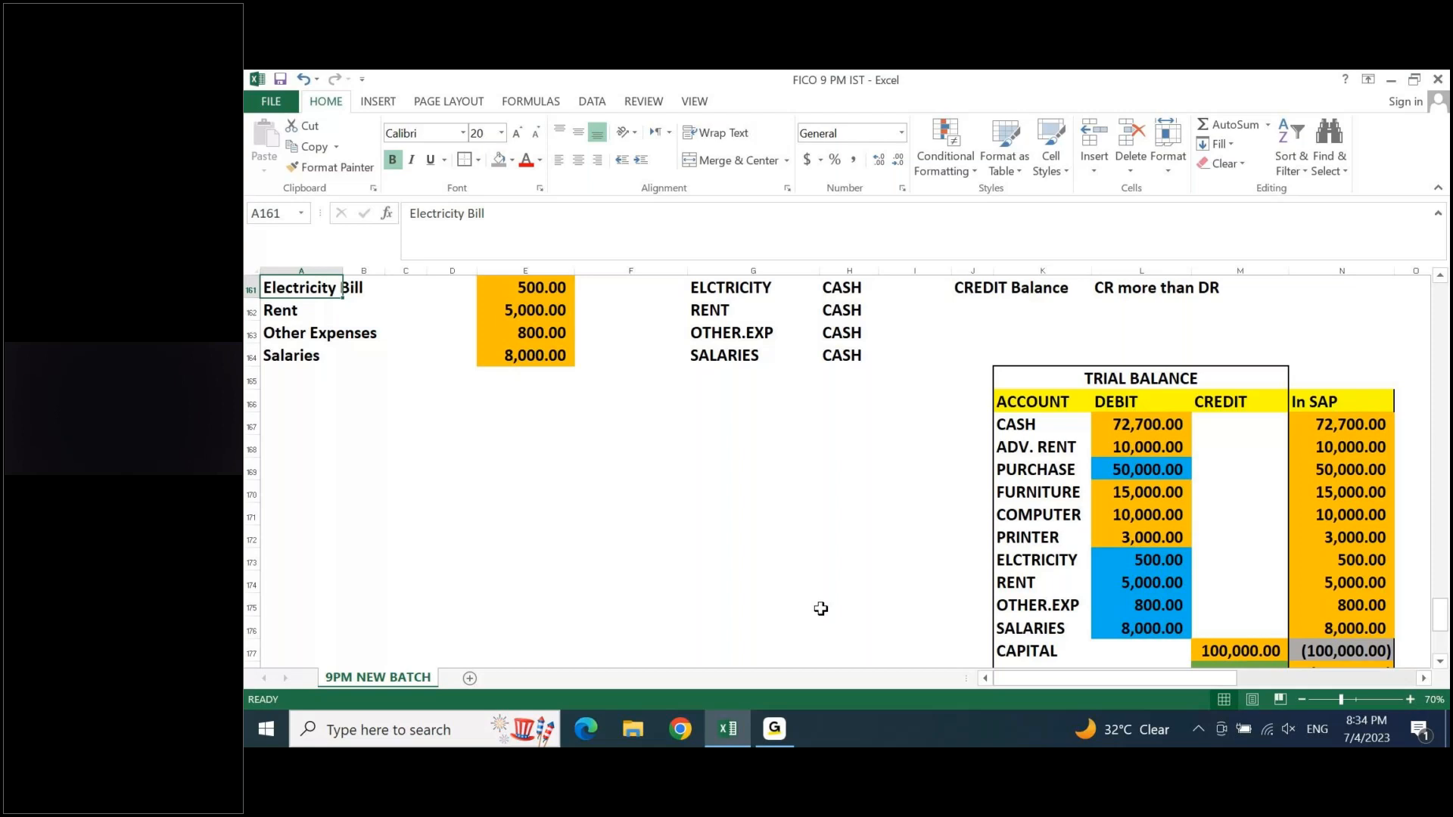
key("ctrl+Up")
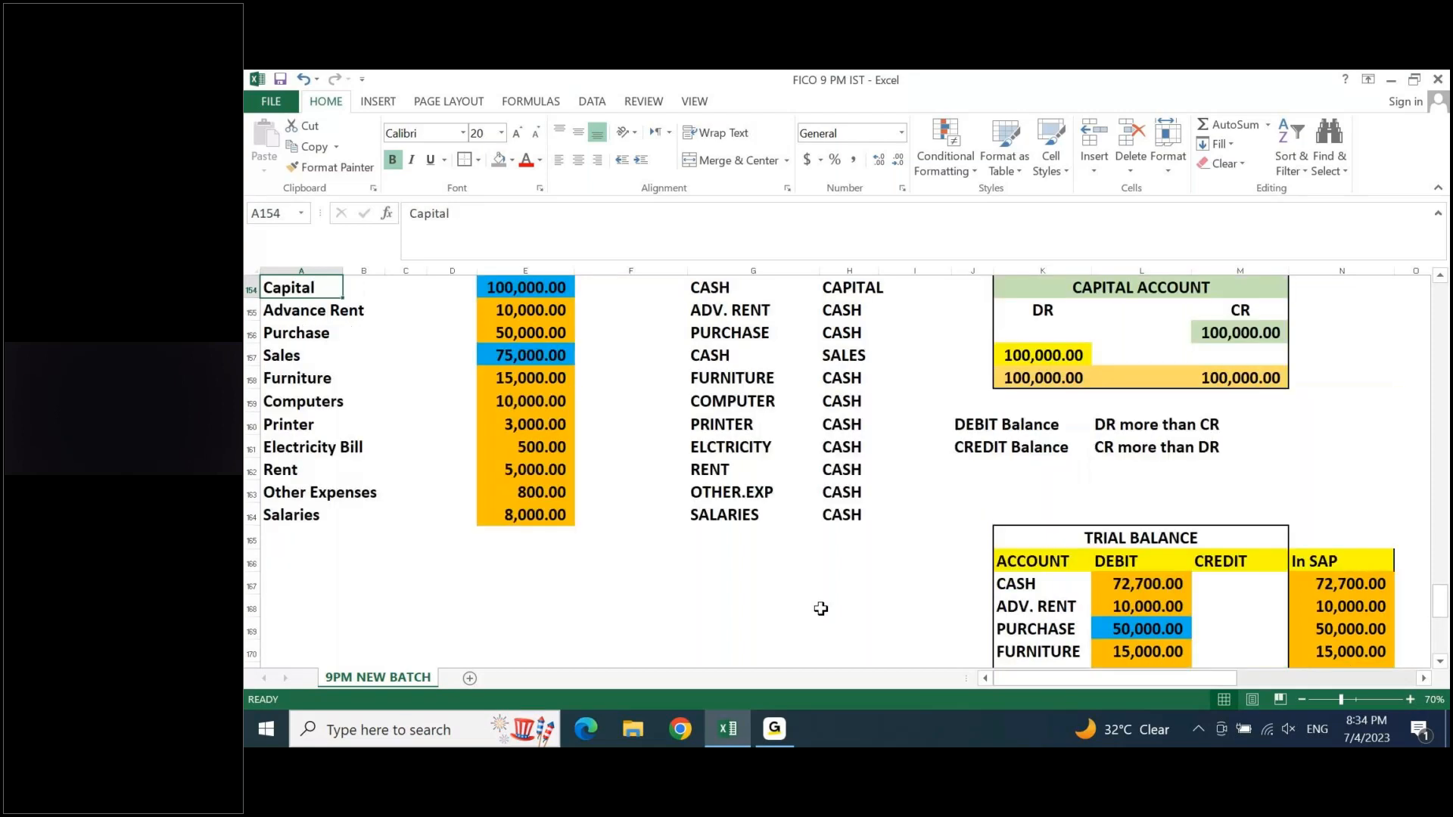
scroll(820, 609, "up", 1)
key("Down")
key("Right")
key("Right")
key("Right")
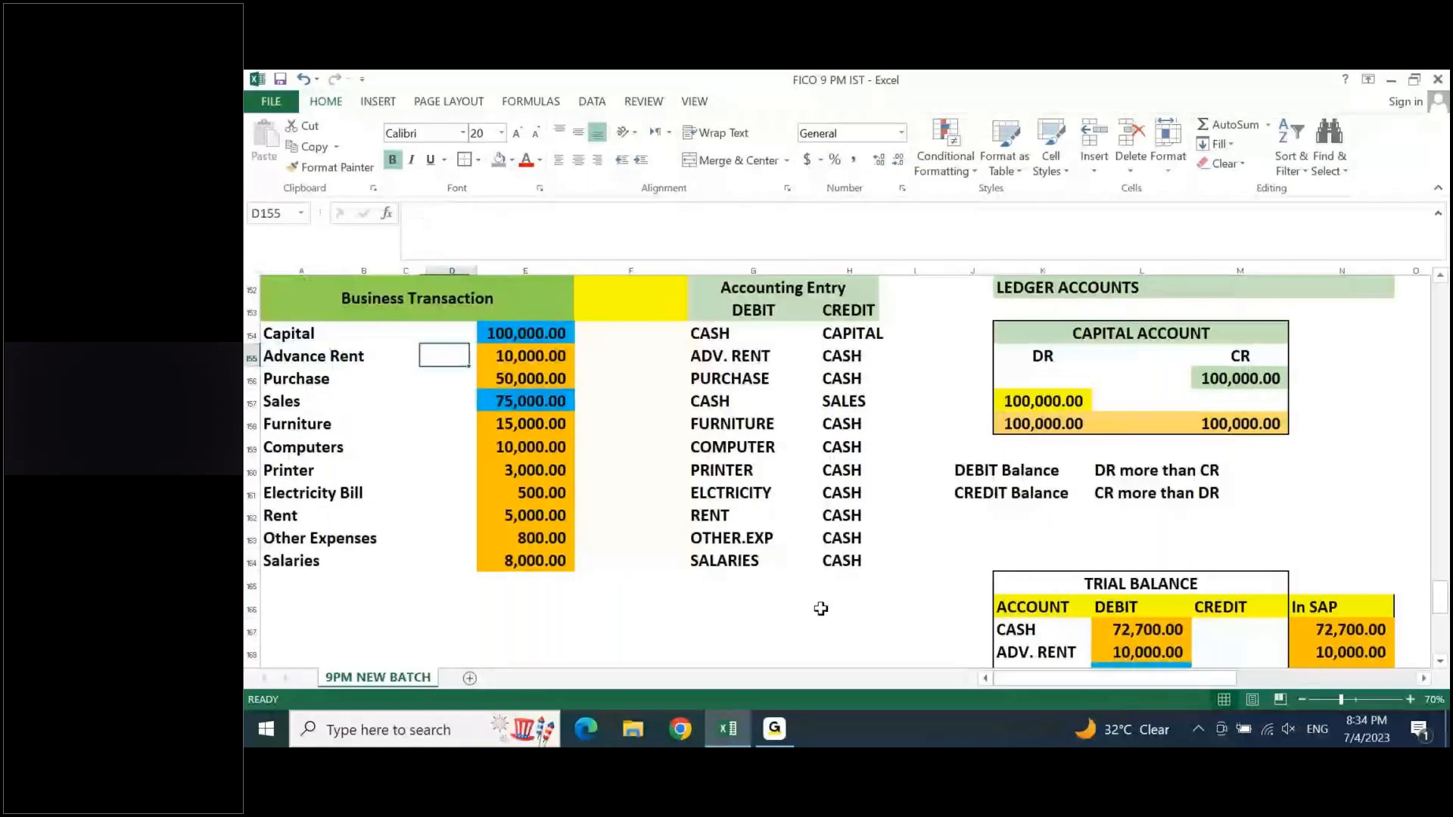
key("Right")
key("Right")
key("Right")
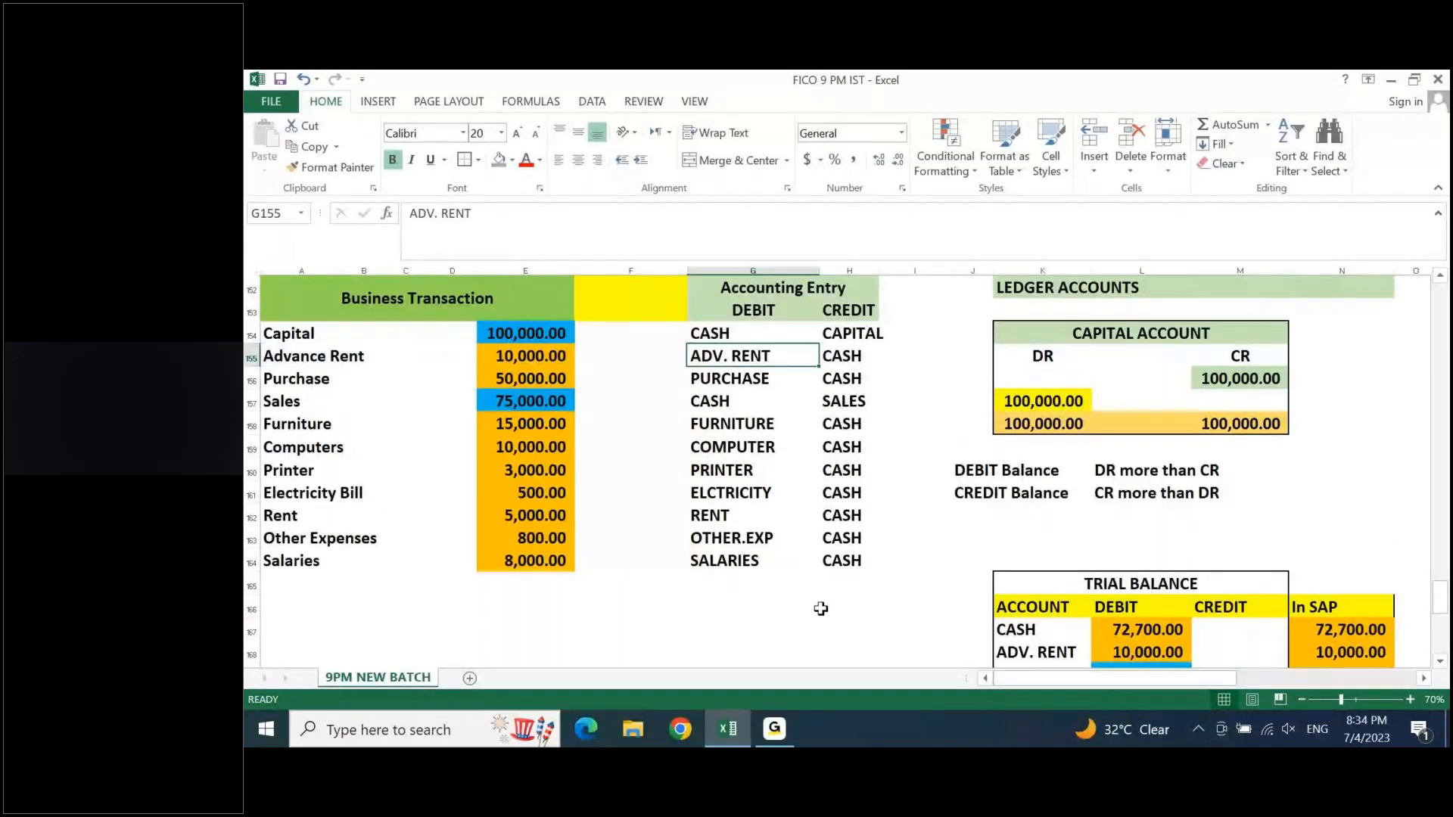
- Examine the personal, real and nominal rules with their debit and credit sides in the Golden Rules of Accounting table
key("Right")
key("ctrl+Up")
key("ctrl+Up")
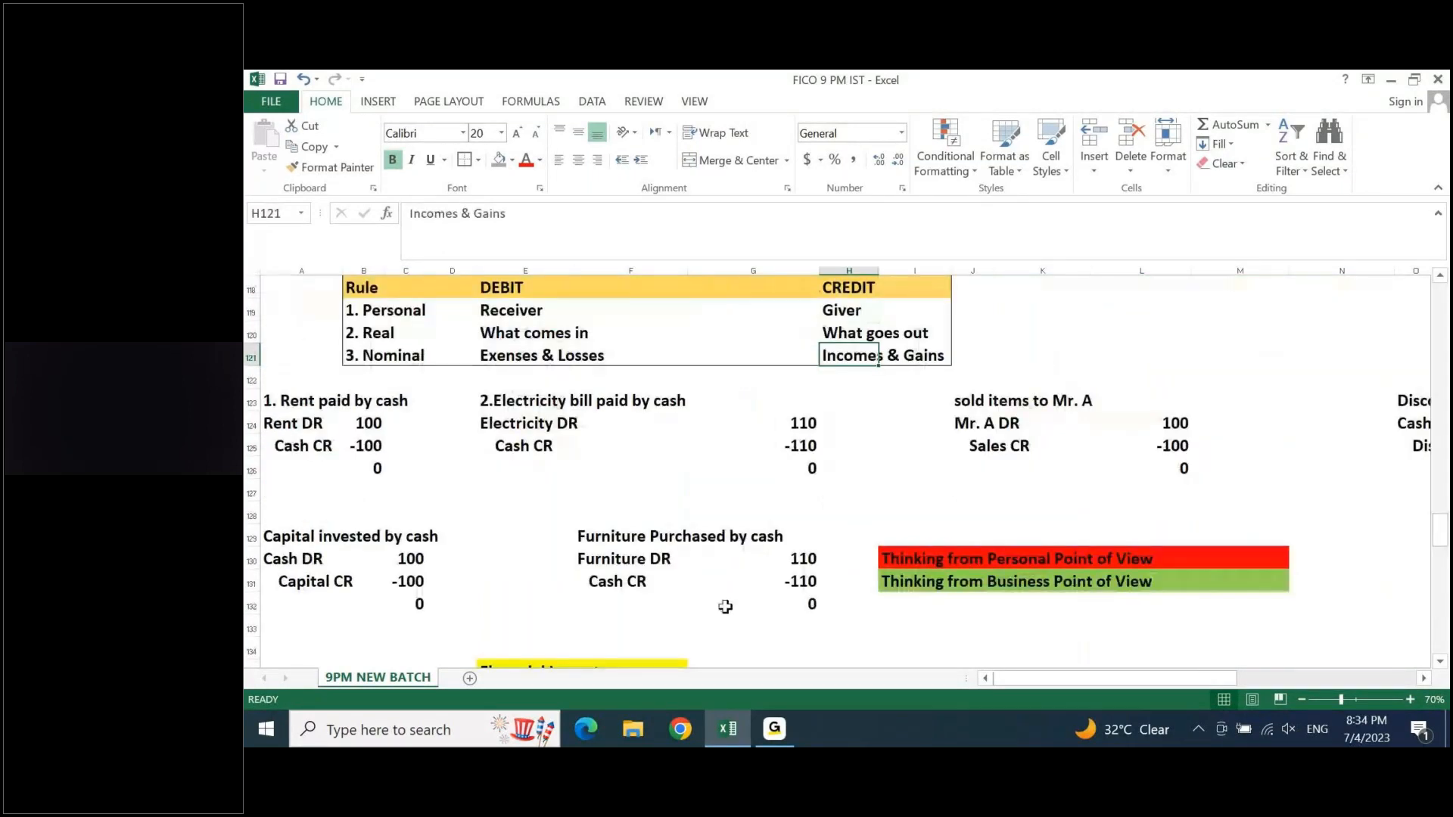
left_click_drag(503, 316, 916, 366)
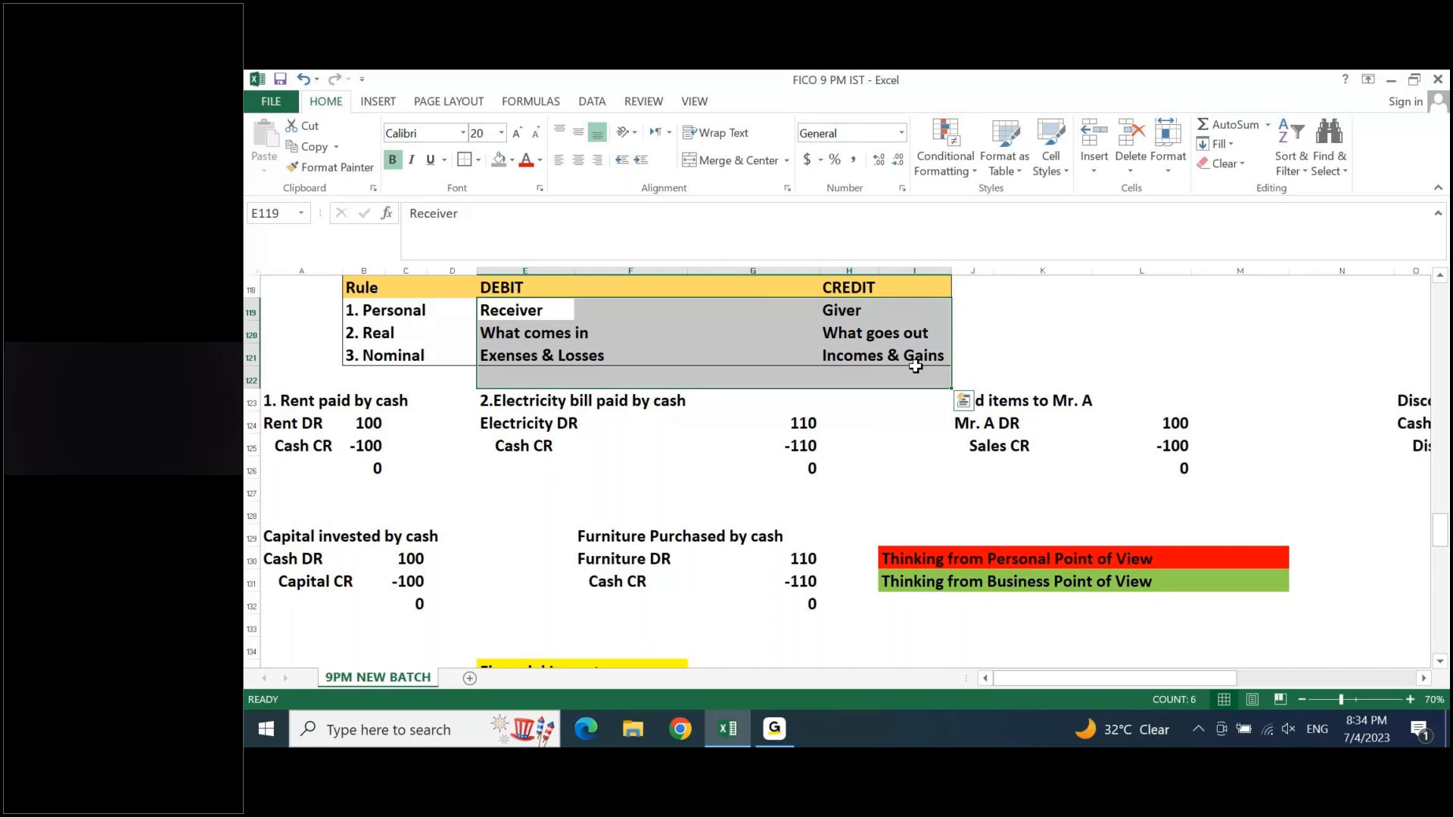
left_click_drag(393, 309, 394, 347)
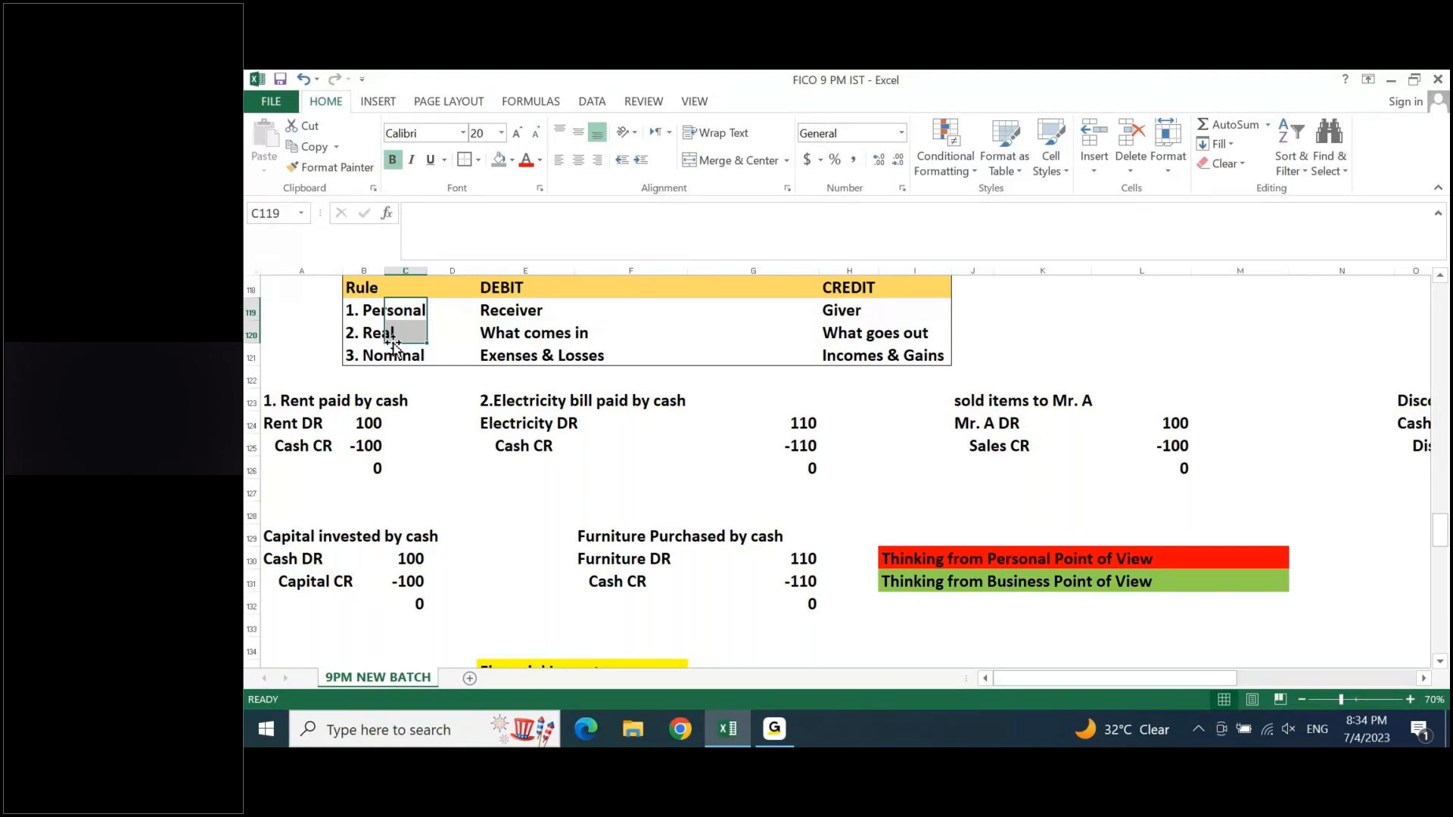
left_click_drag(452, 310, 441, 350)
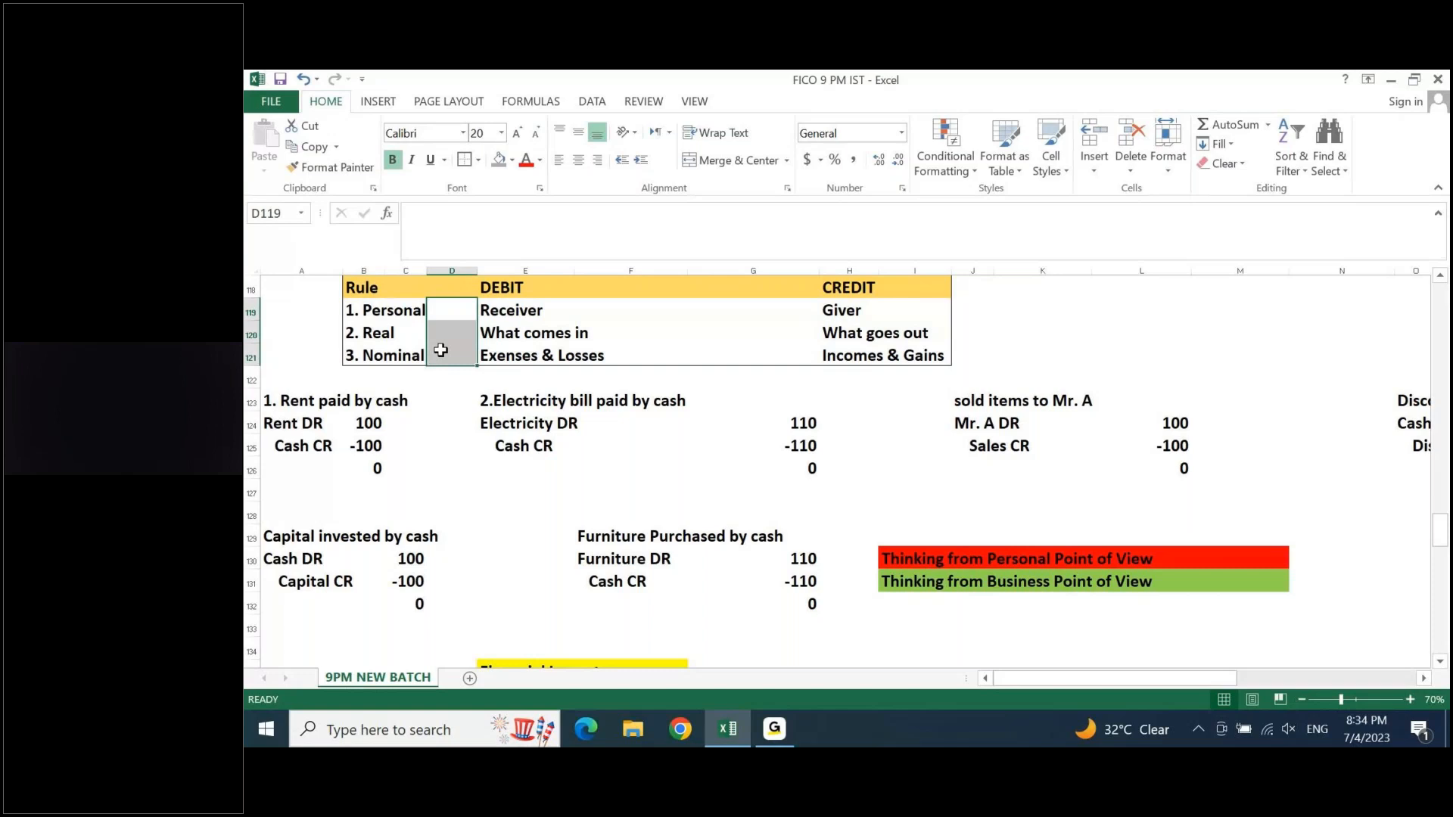
- Review the business transactions, accounting entries and ledger accounts in order, ending at the DEBIT and CREDIT Balance notes
key("Page_Down")
key("Page_Down")
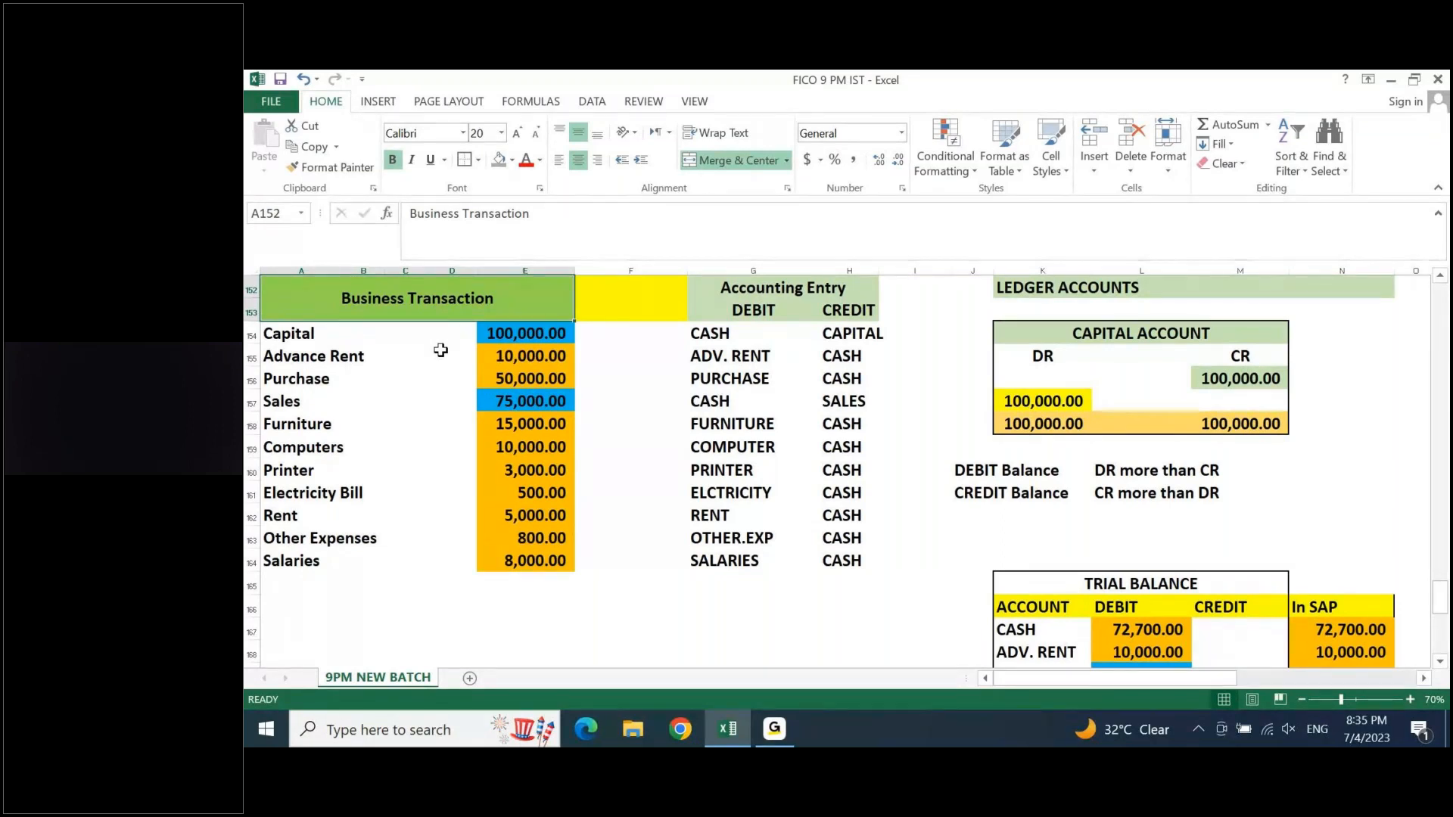
key("Right")
key("Right")
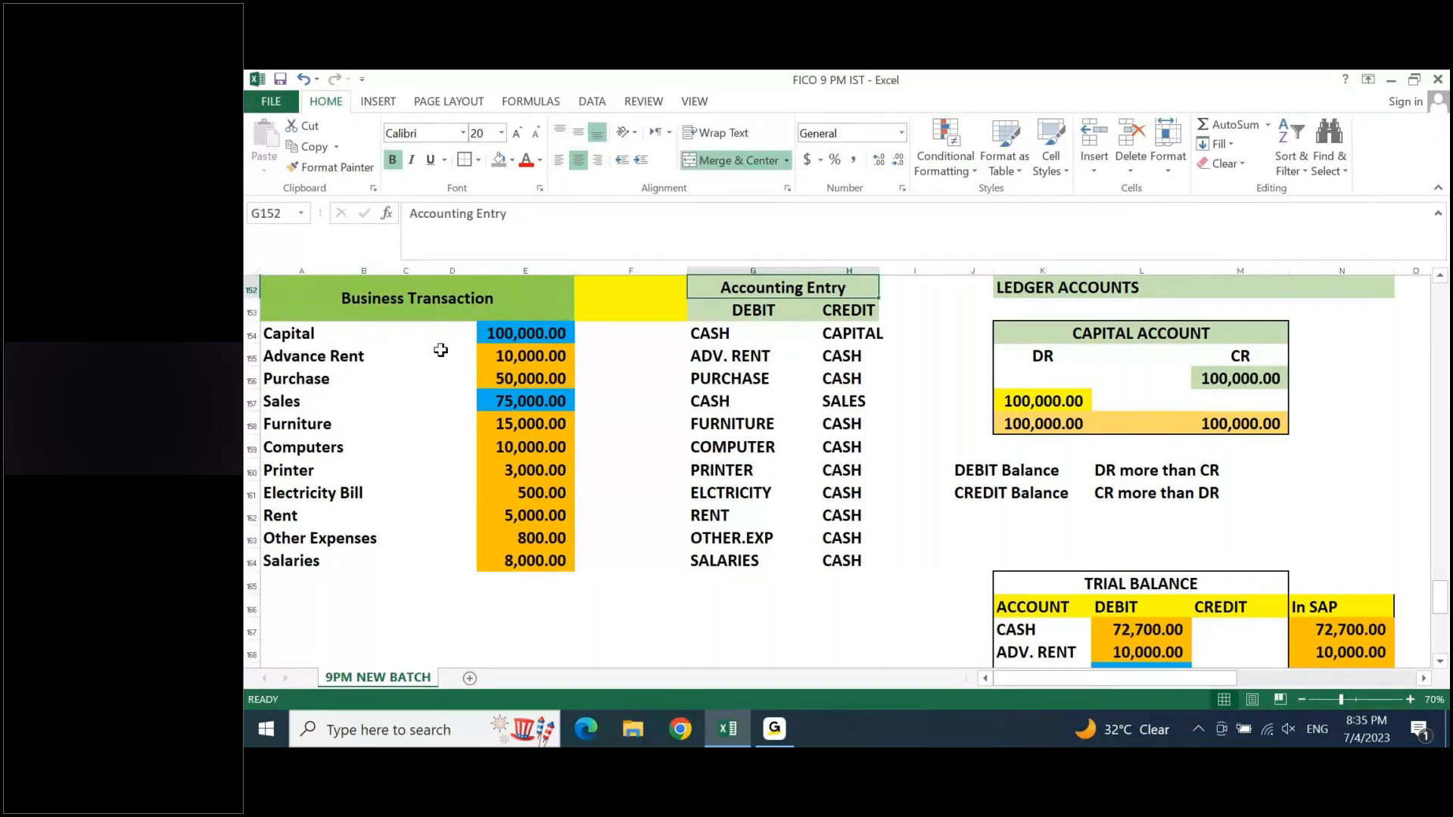
key("Right")
key("Right")
key("Right")
key("Down")
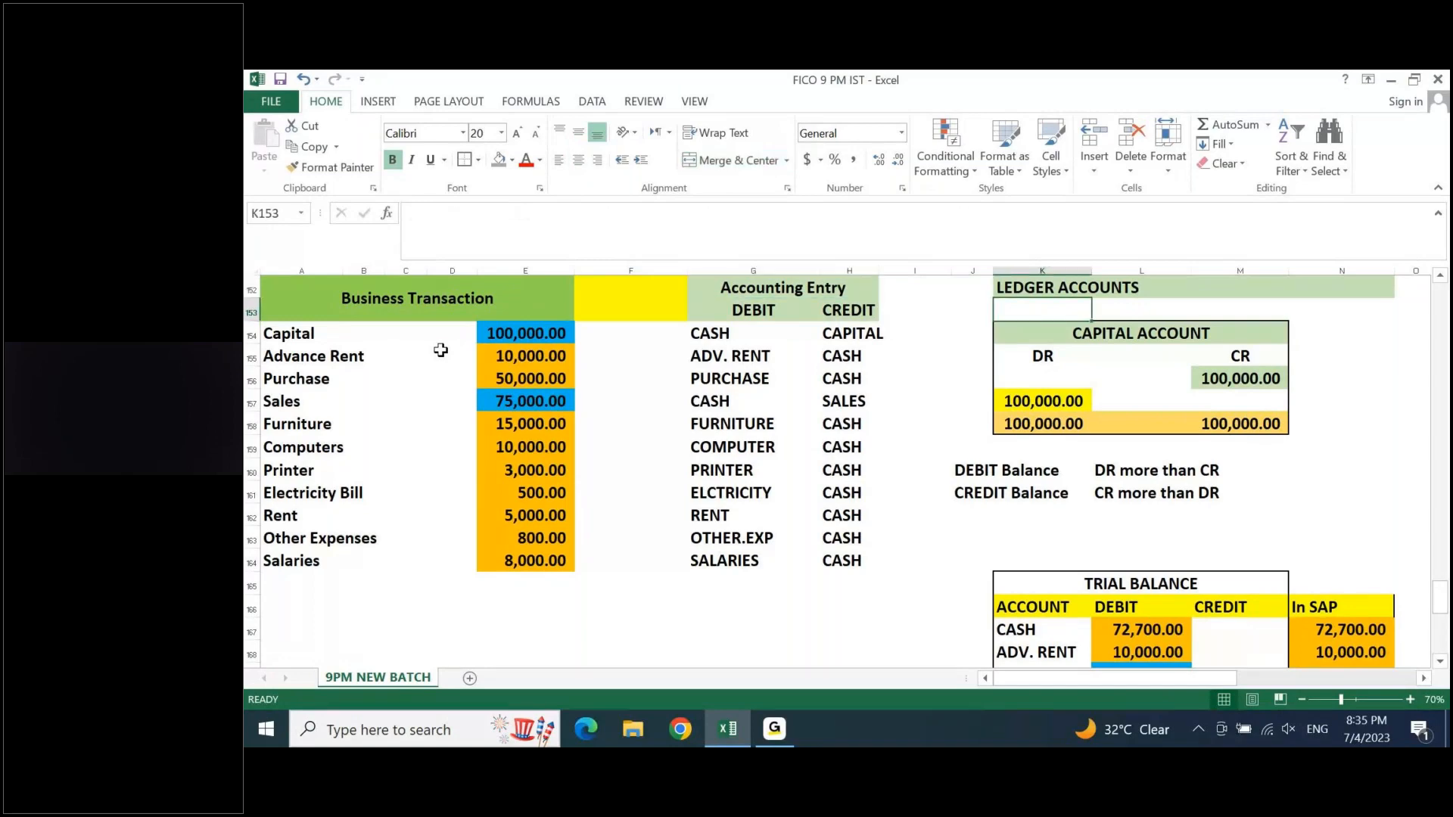
key("Down")
key("Down")
key("Down")
key("Down")
key("Down")
key("Down")
key("Down")
key("Down")
key("Down")
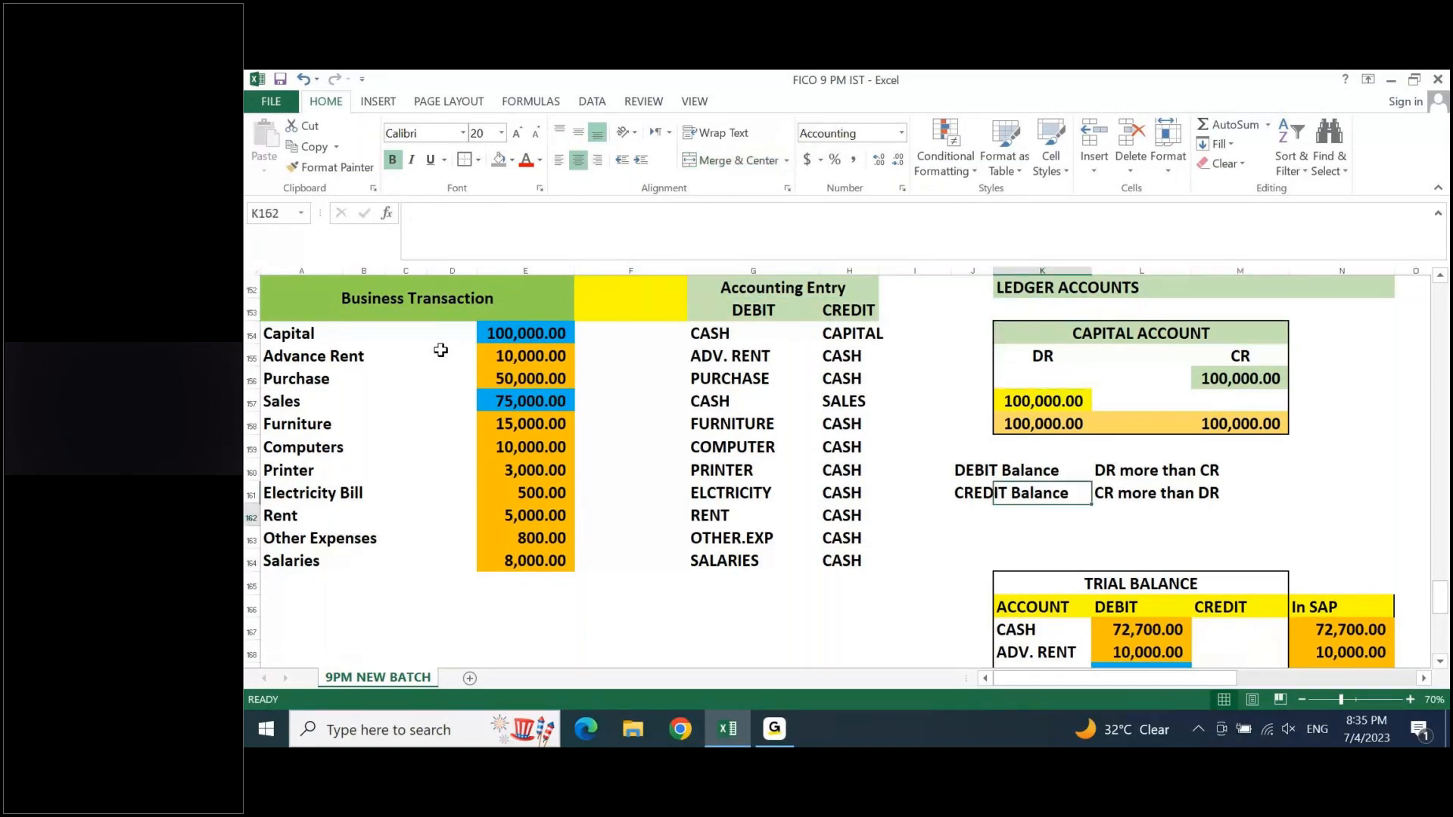
- Review the trial balance, the PNL and the balance sheet, ending at the profit entry V169 under LIABILITY
key("Down")
key("Down")
key("Down")
key("Down")
key("Down")
key("Down")
key("Down")
key("Down")
key("Down")
key("Down")
key("Down")
key("Down")
key("Down")
key("Down")
key("Down")
key("Down")
key("Right")
key("Right")
key("Right")
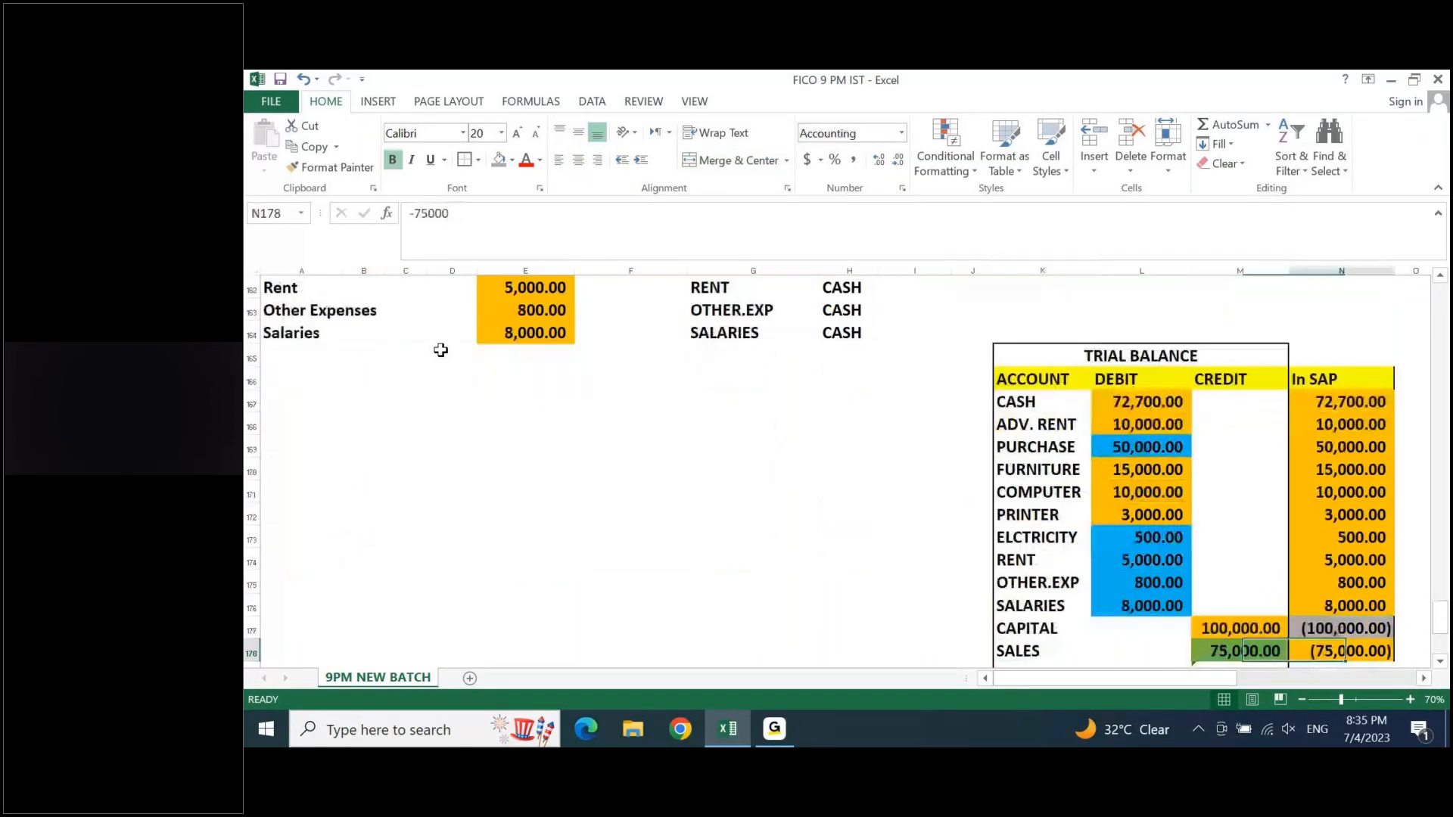
key("Right")
key("Right")
key("Right")
key("Right")
key("Right")
key("Right")
key("Right")
key("Right")
key("Right")
key("Right")
key("Right")
key("Right")
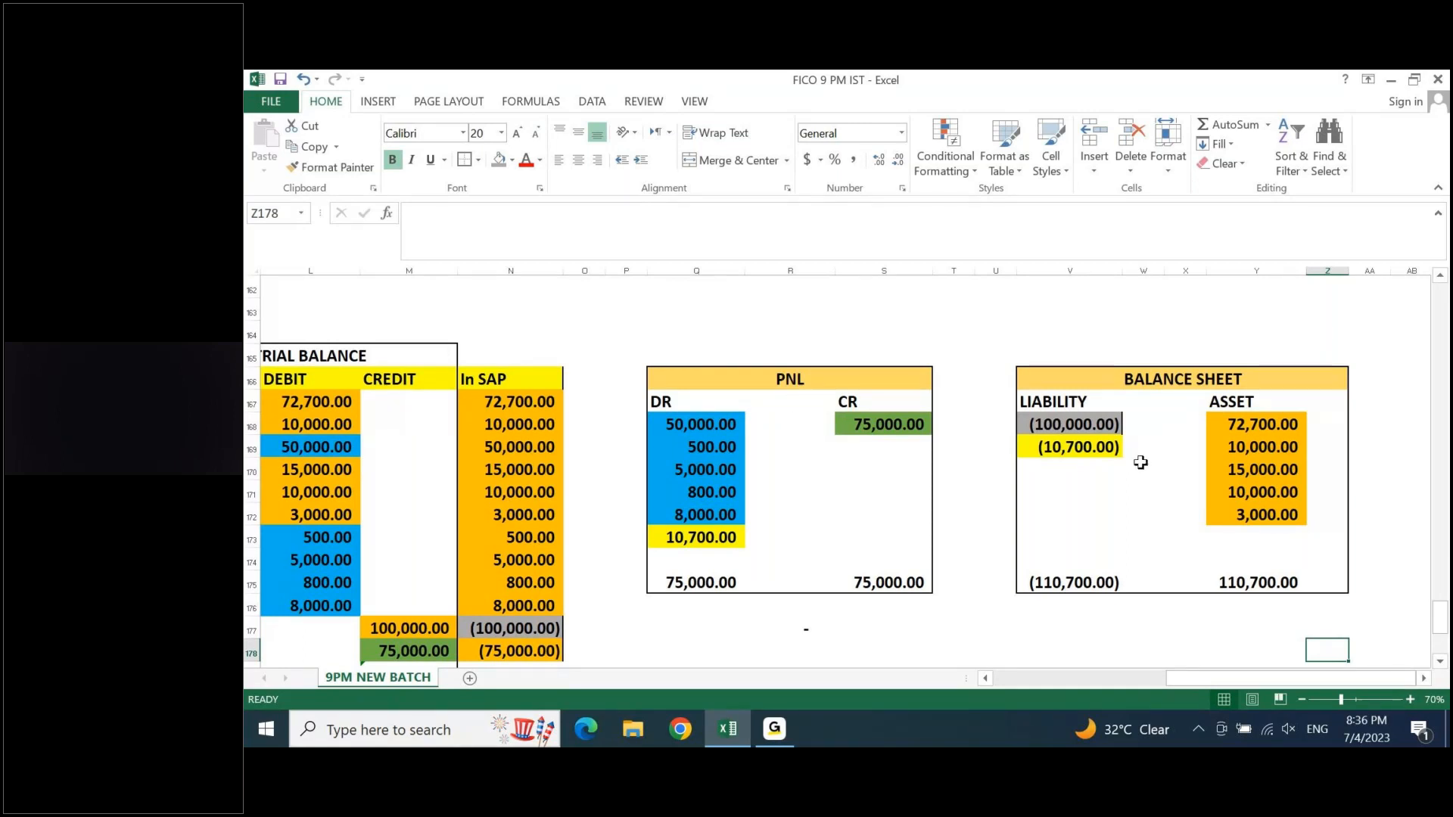
left_click(1090, 449)
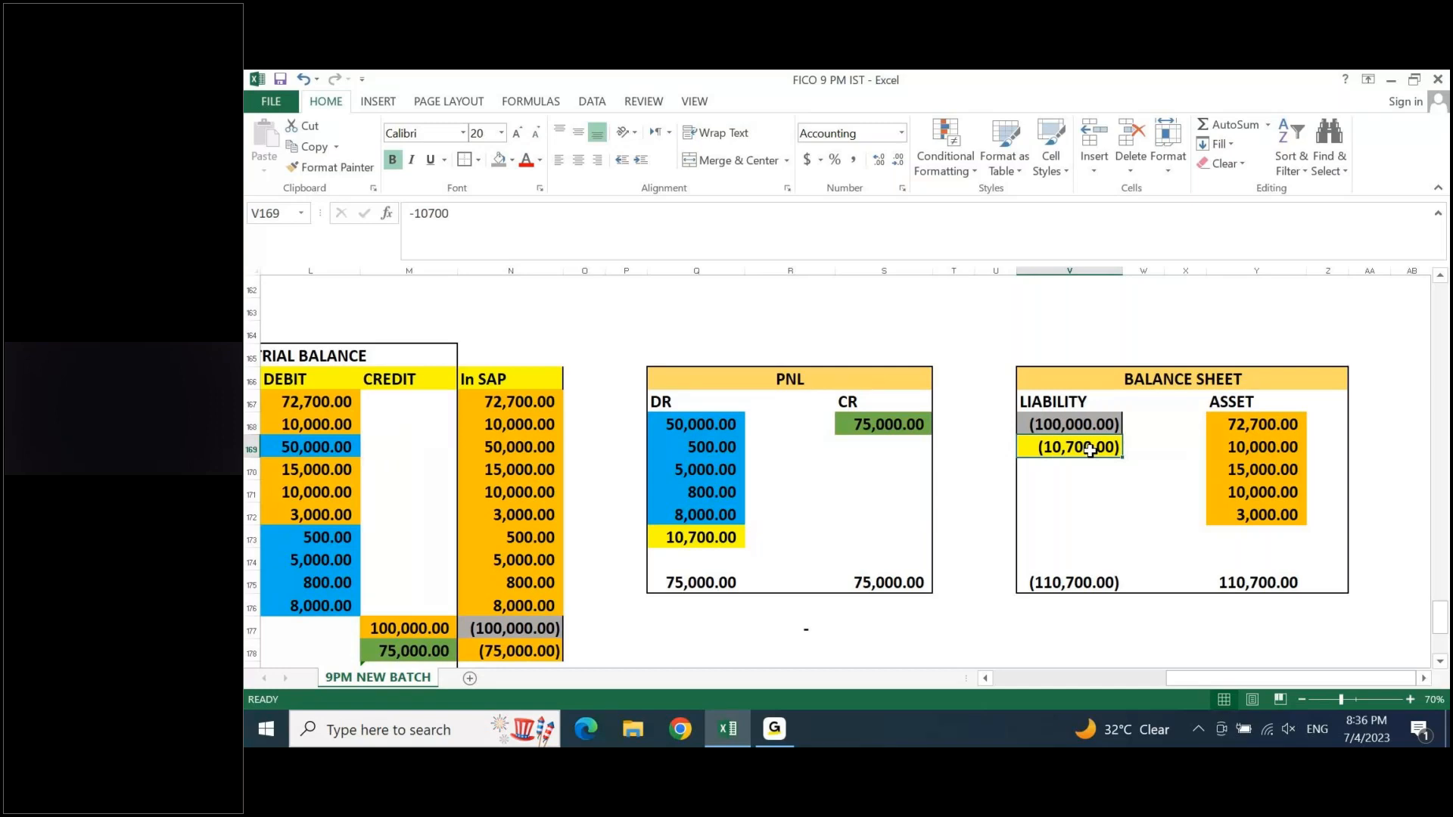
- Fill the CREDIT cells for Assets and Expenses in the account types table's Decrease column with yellow
key("Page_Up")
key("Page_Up")
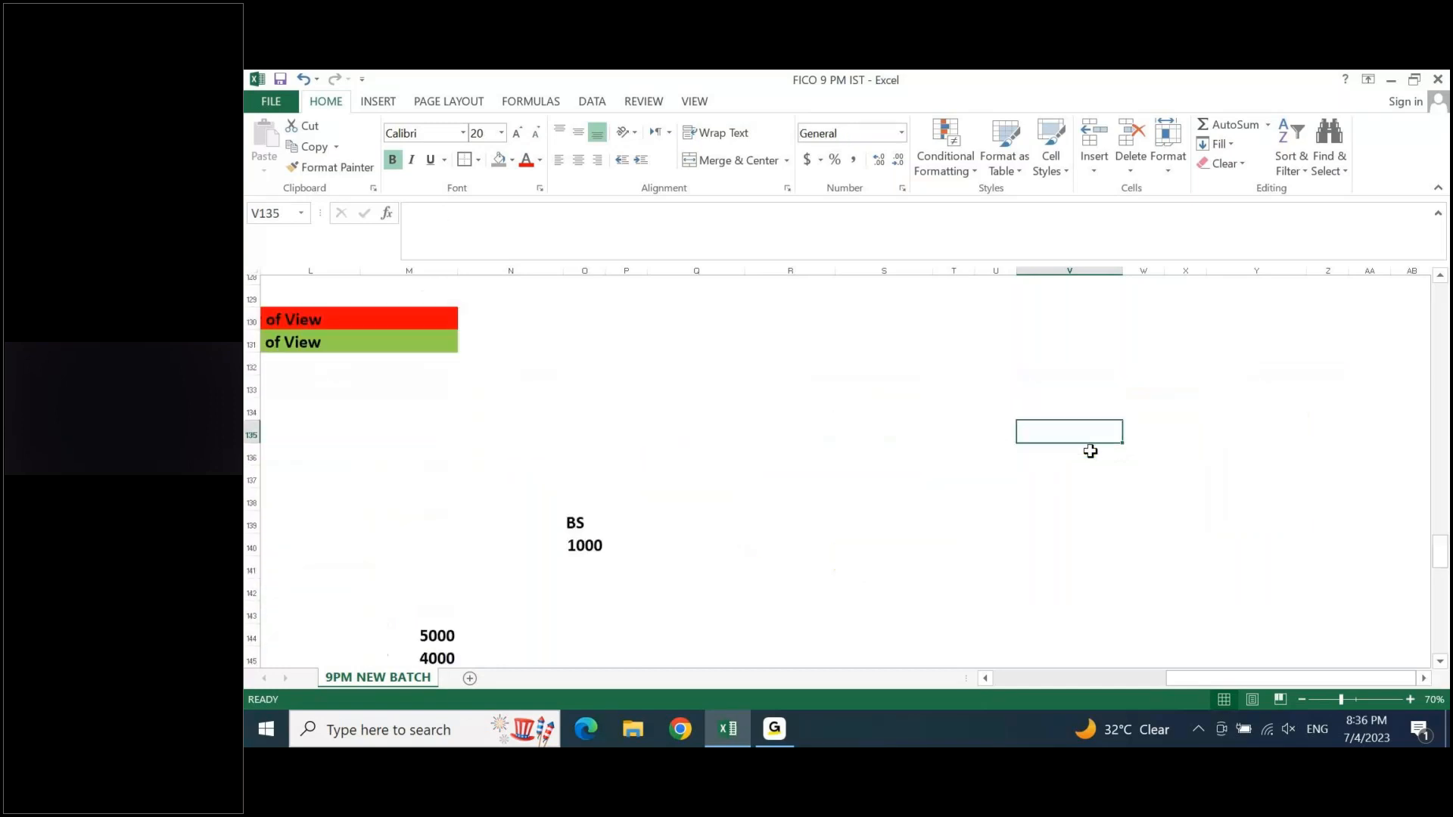
key("Page_Up")
key("Left")
key("Left")
key("Left")
key("Left")
key("Left")
key("Left")
key("Left")
key("Left")
key("Left")
key("Left")
key("Left")
key("Left")
key("Left")
key("Left")
key("Left")
key("Left")
key("Left")
key("Left")
key("Left")
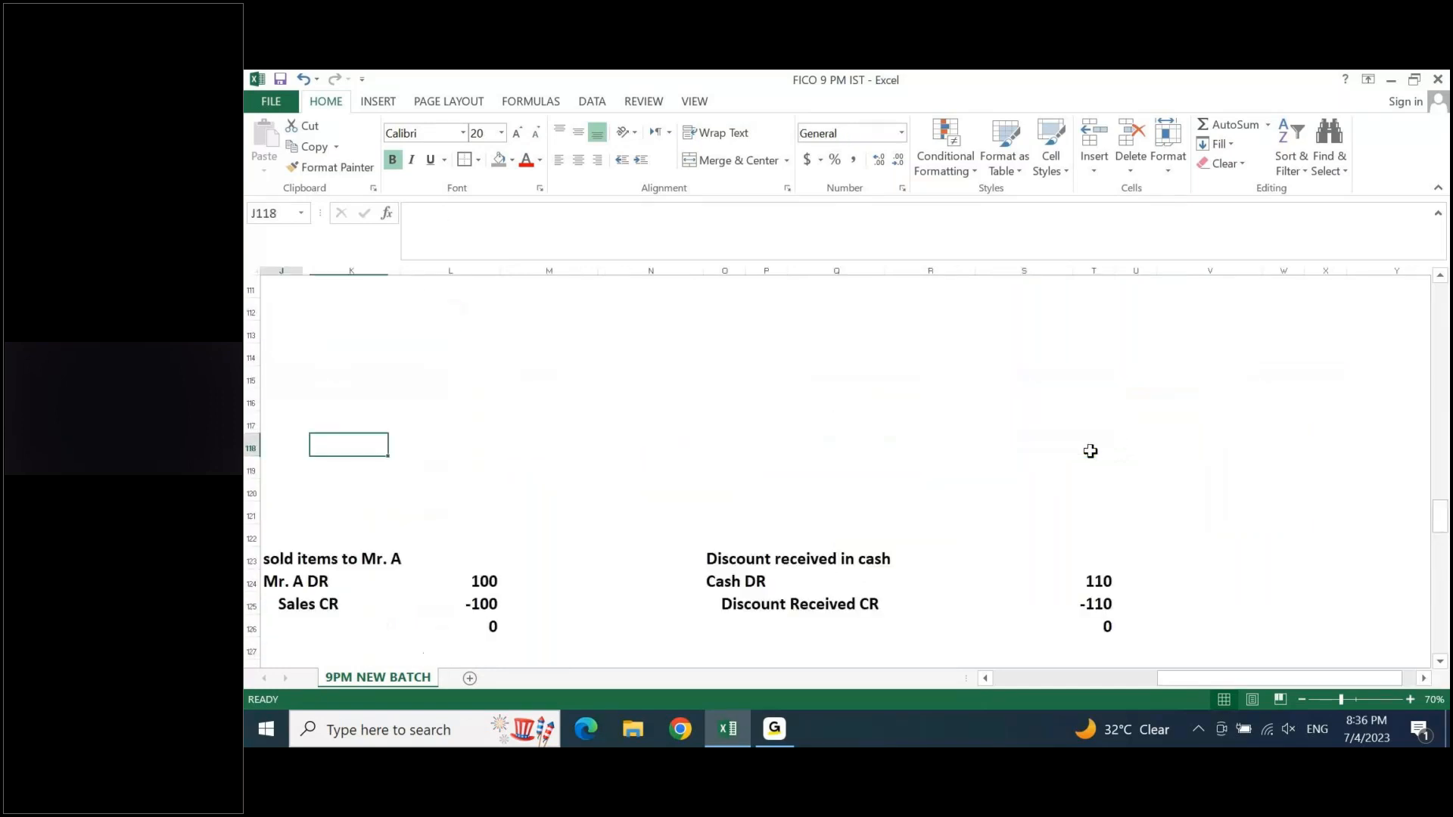
key("Left")
key("Left")
key("Up")
key("Up")
key("Up")
key("Up")
key("Up")
key("Up")
key("Up")
key("Up")
key("Up")
key("Up")
key("Up")
key("Up")
key("Up")
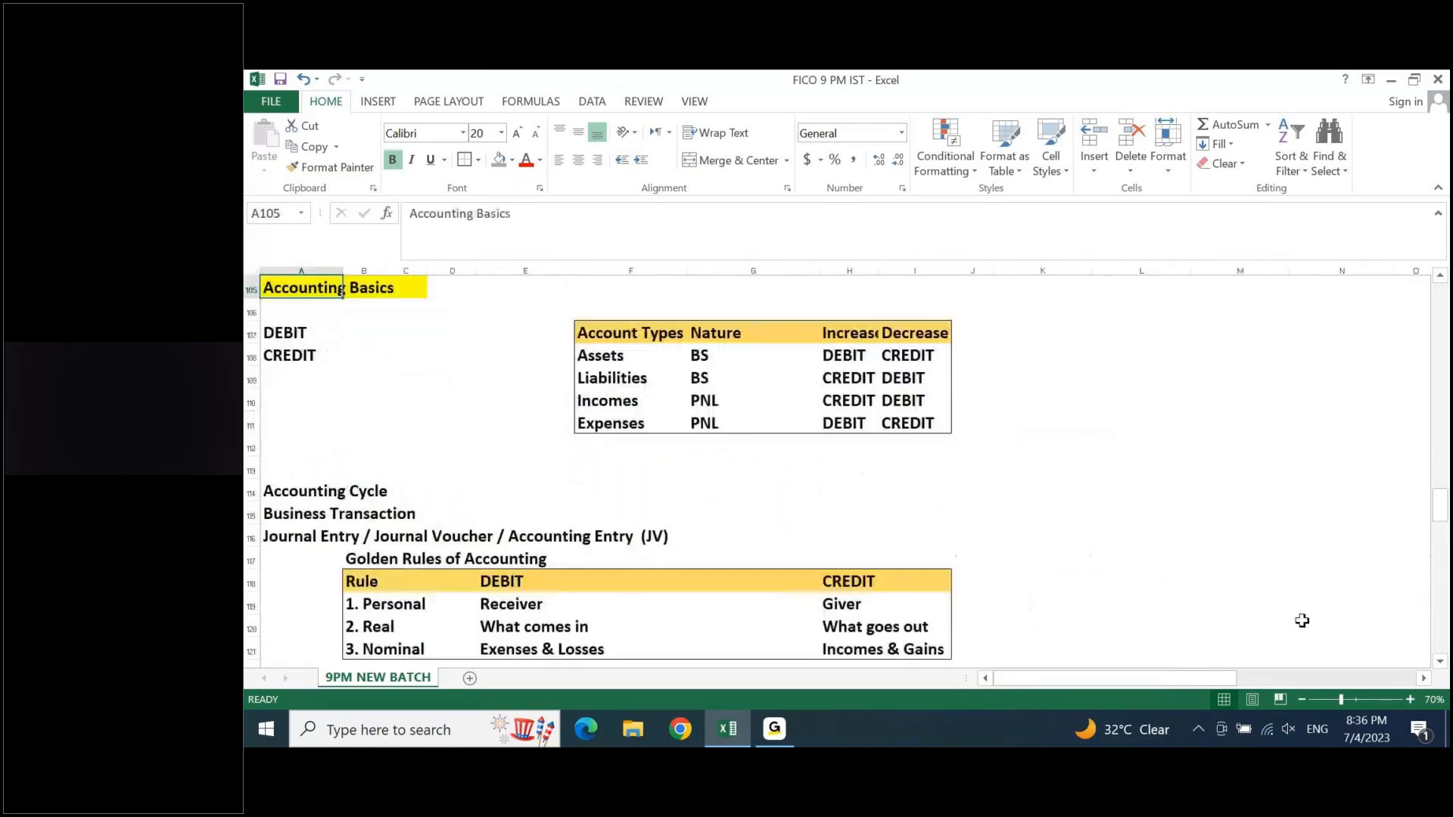
left_click(912, 353)
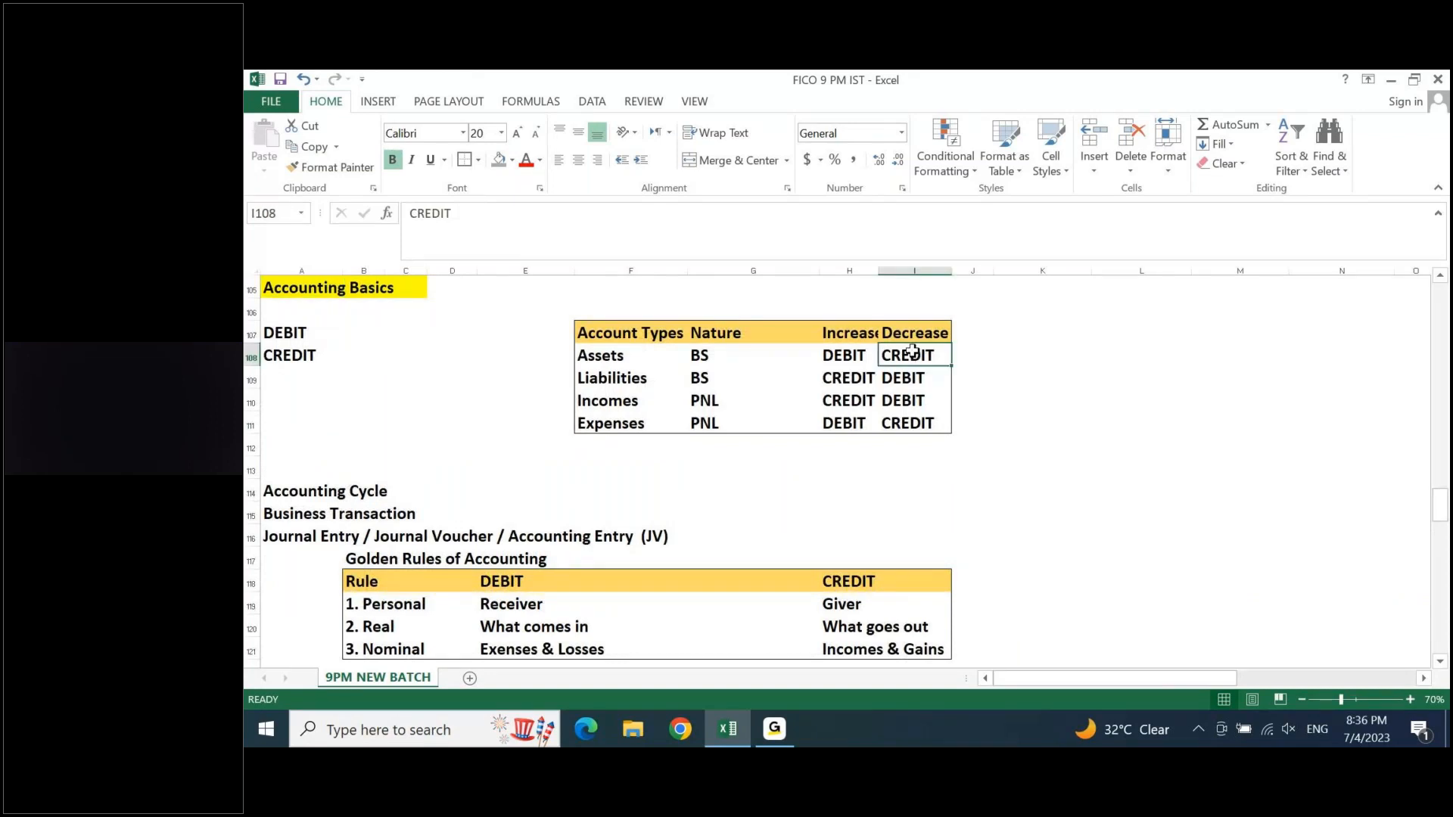
left_click(914, 421, "ctrl")
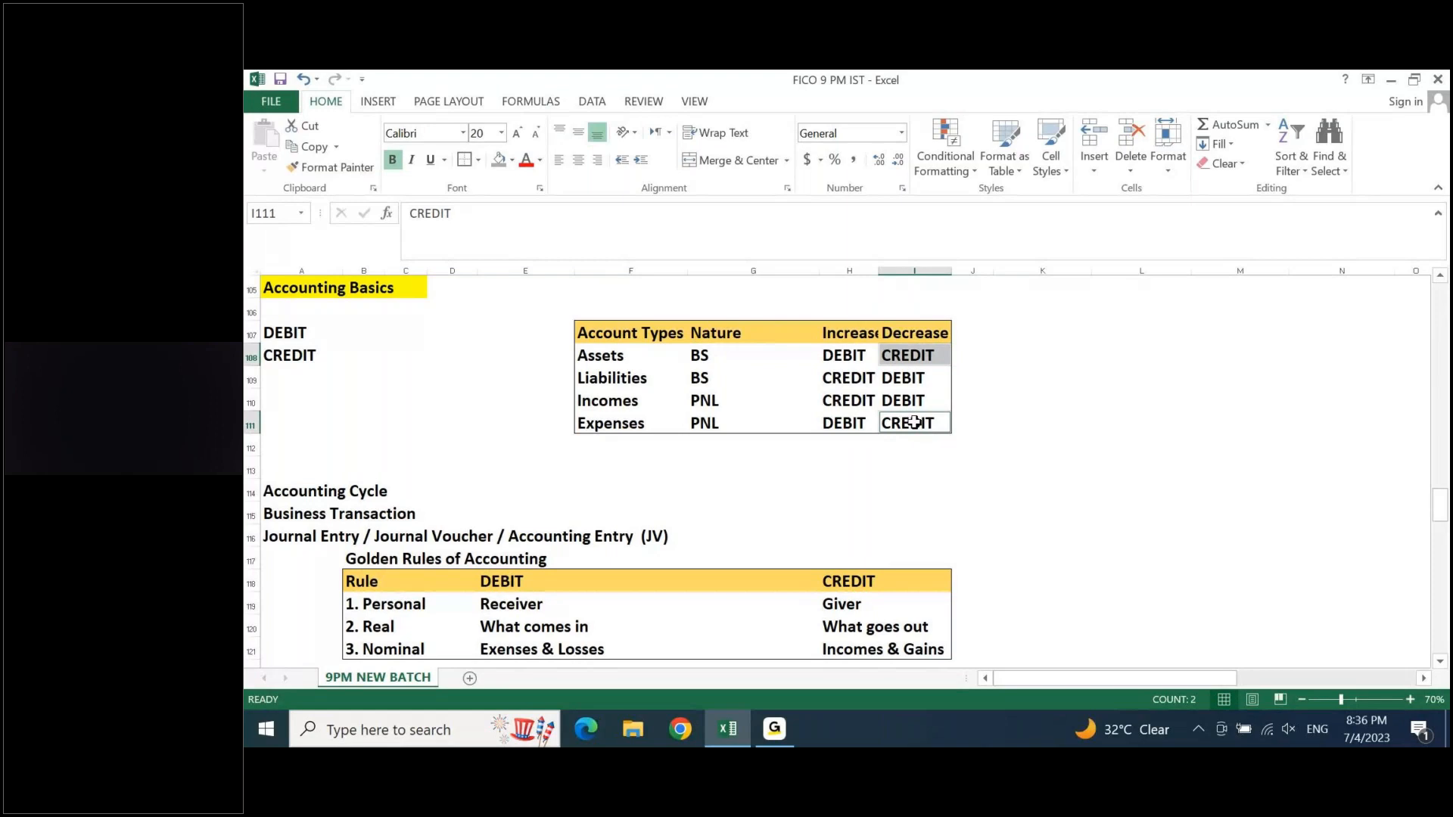
left_click(512, 159)
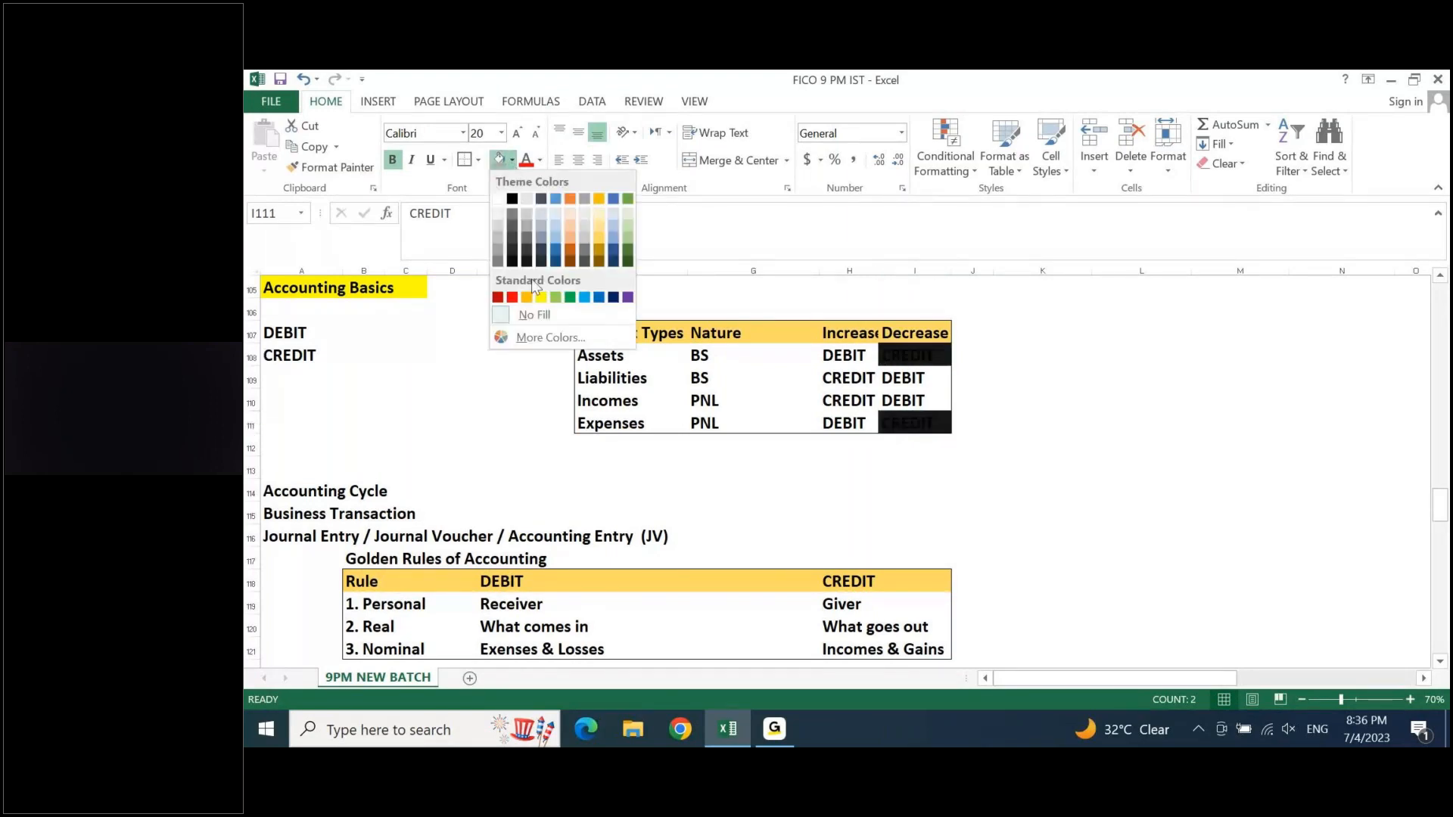
left_click(541, 297)
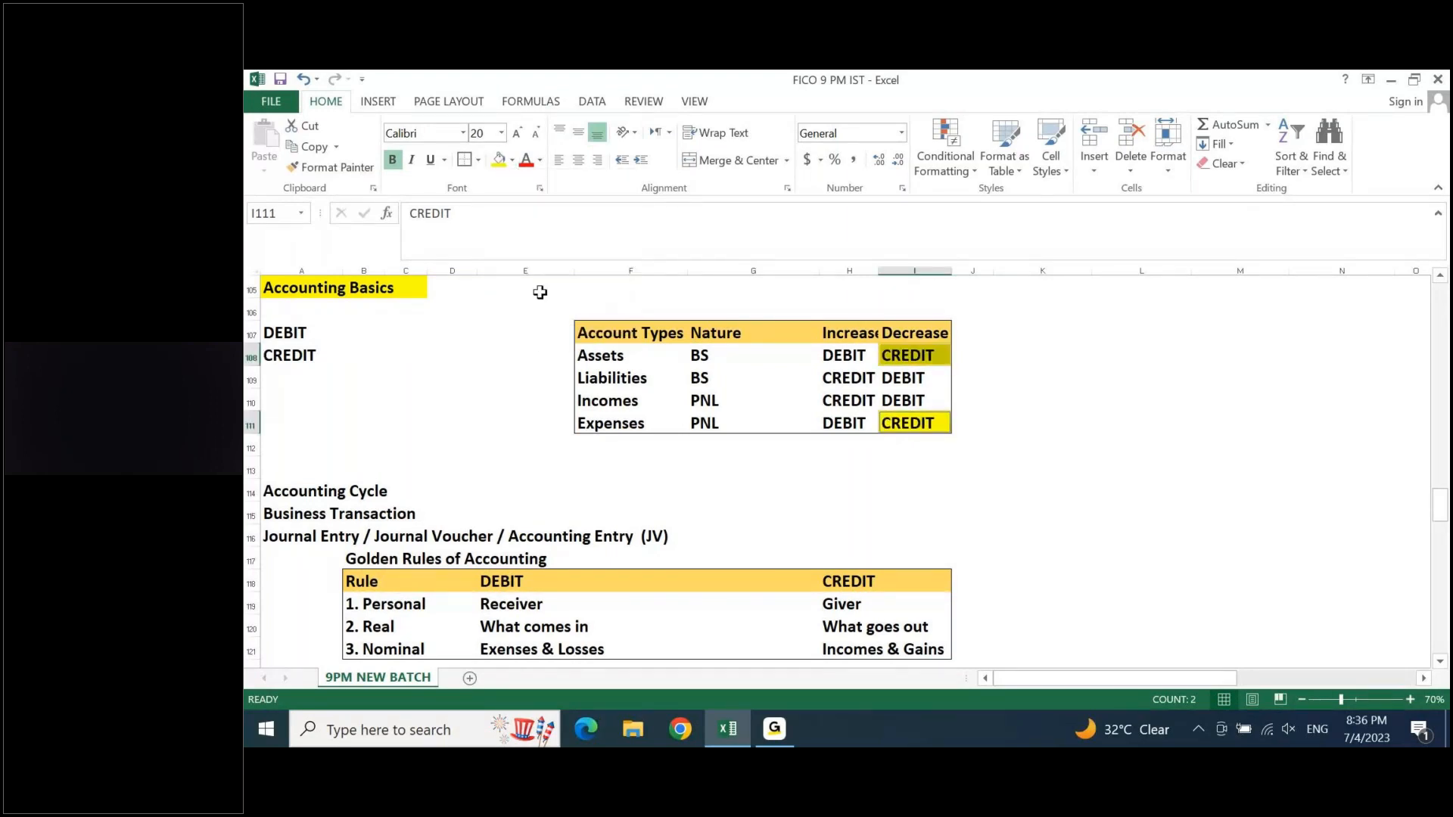
- Fill the CREDIT cells for Liabilities and Incomes in the Increase column with the same yellow
left_click_drag(843, 380, 845, 394)
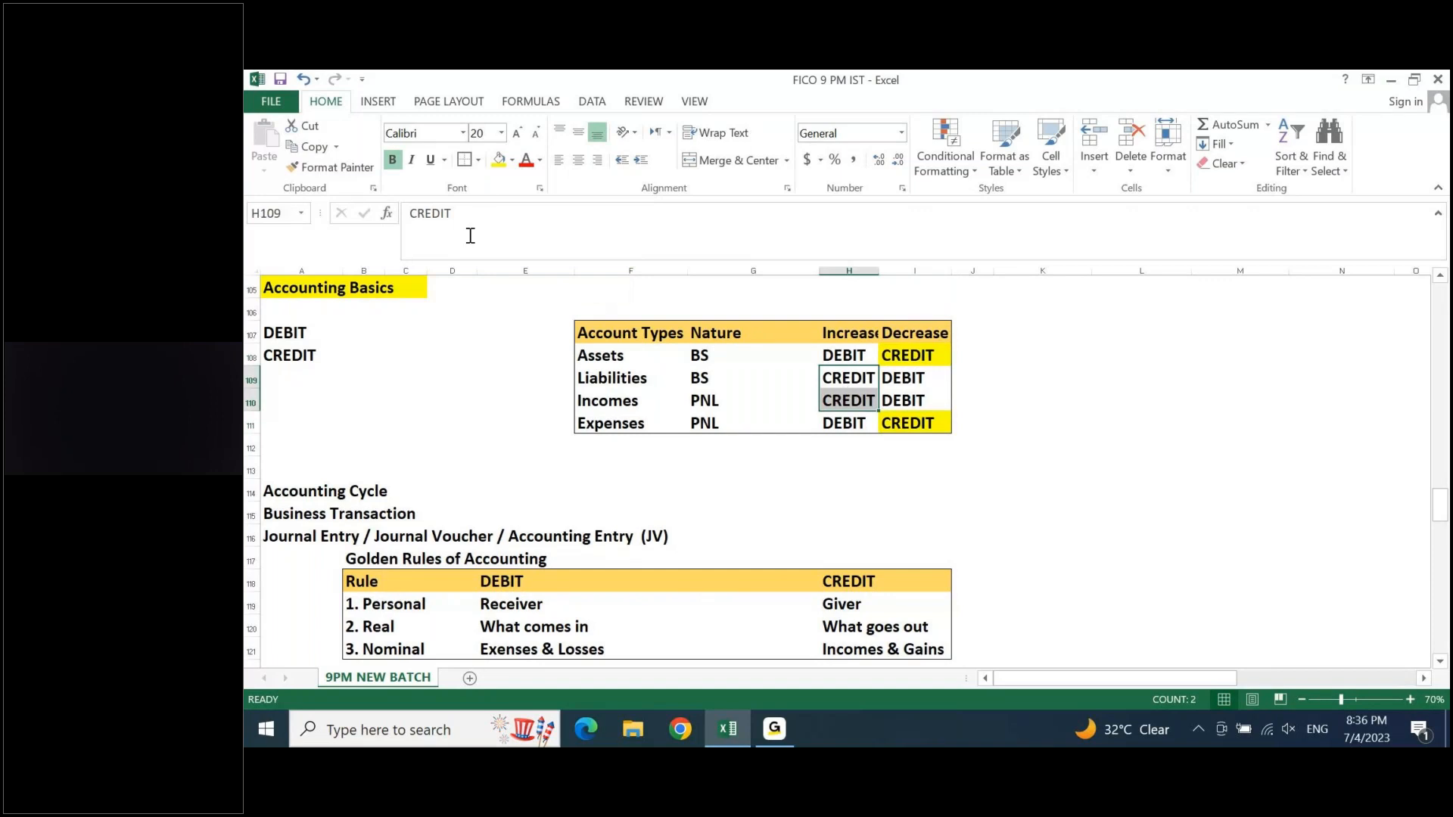
left_click(499, 165)
left_click(1200, 394)
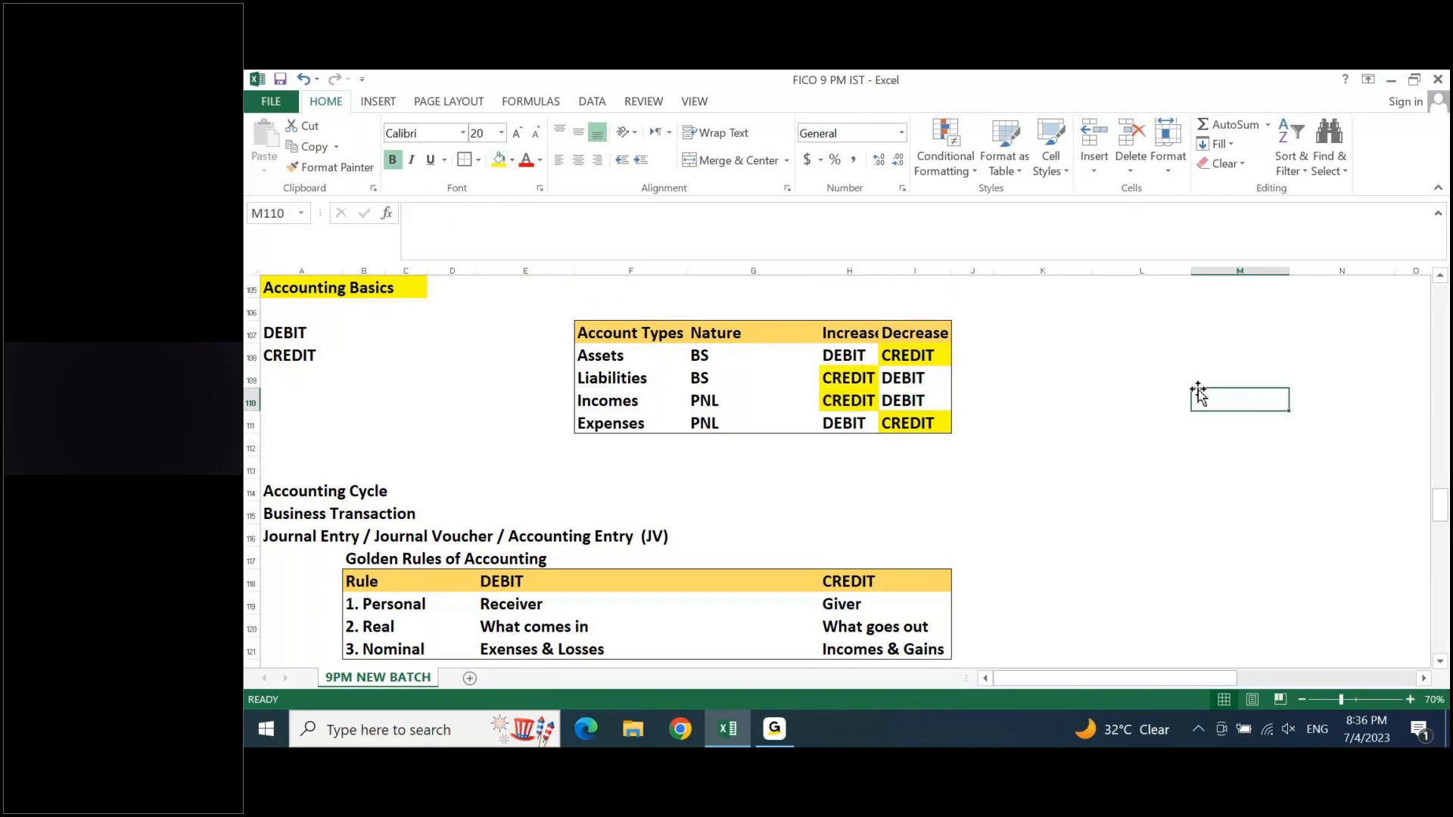
- Widen column H so the Increase heading of the account types table fits fully
left_click(613, 379)
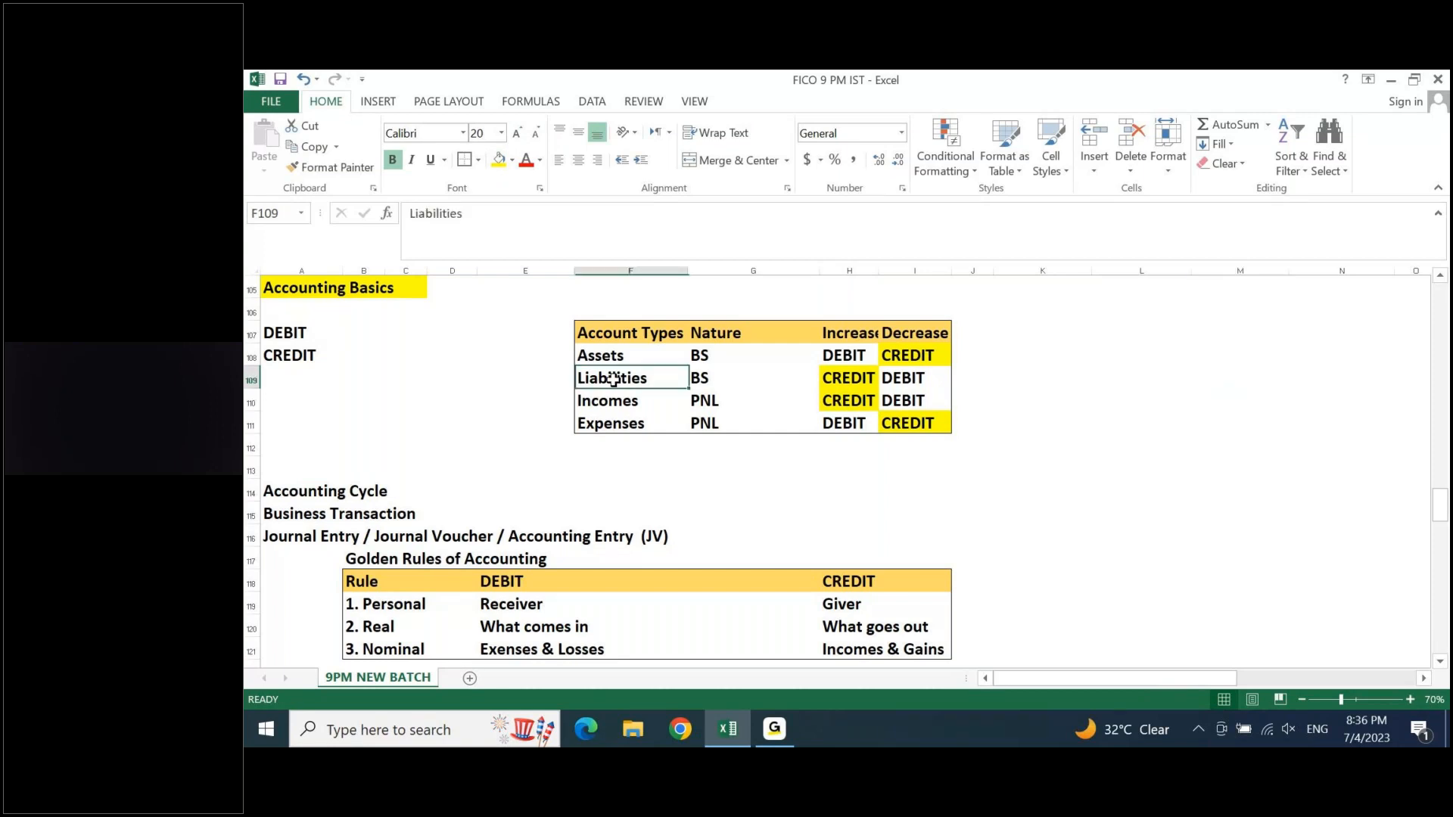
left_click(849, 378)
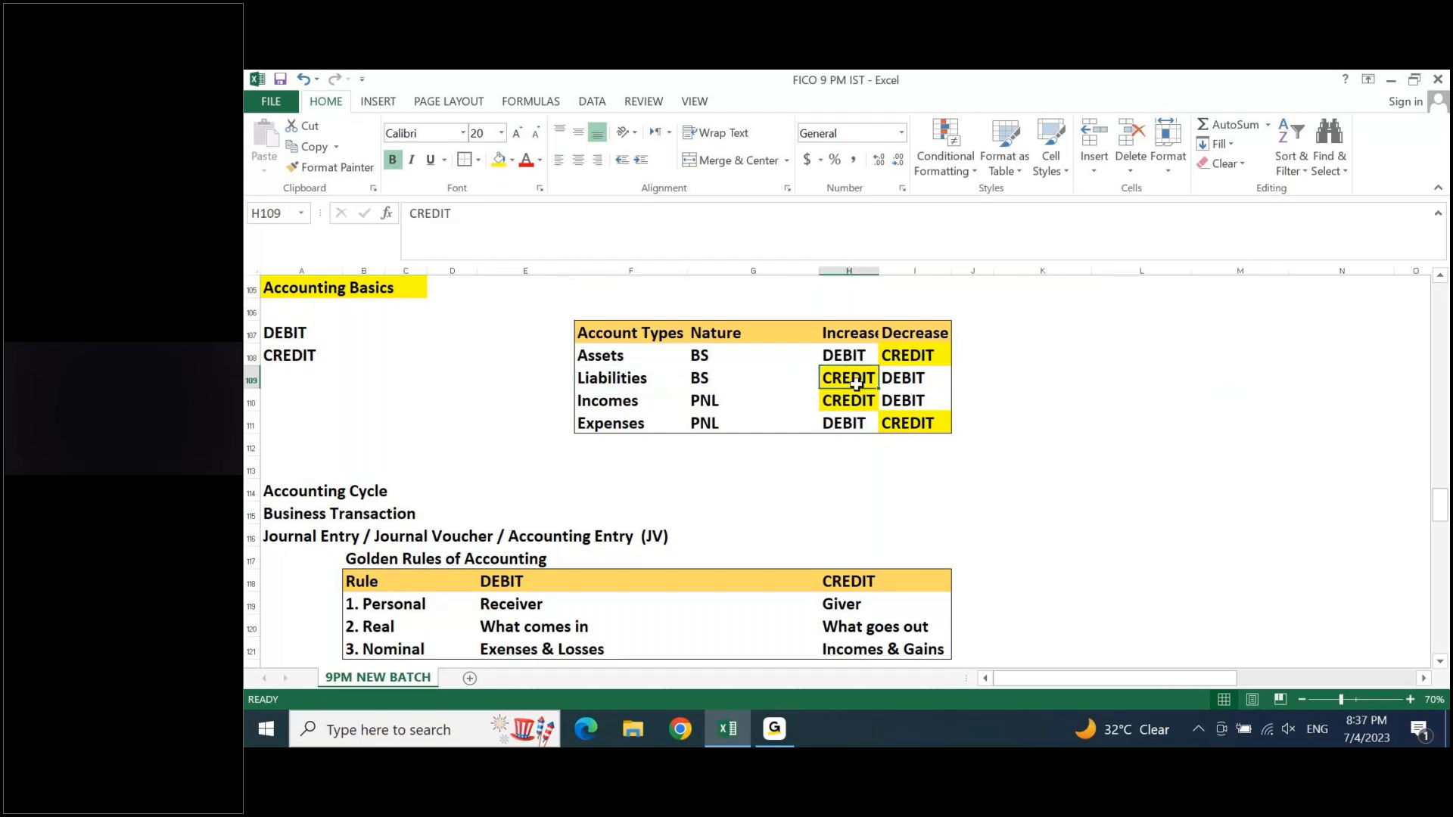
left_click_drag(878, 269, 911, 267)
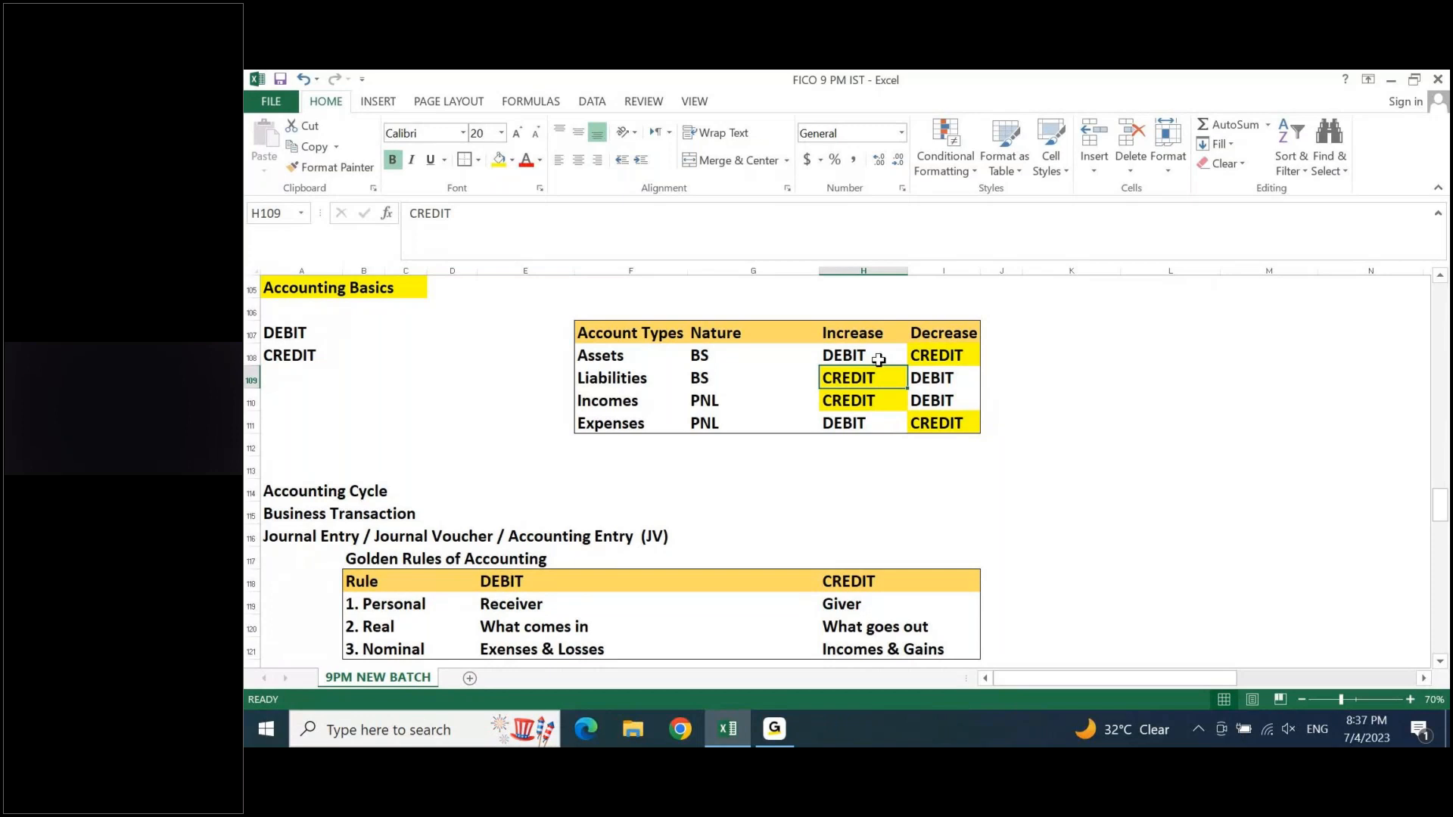
left_click_drag(605, 378, 840, 377)
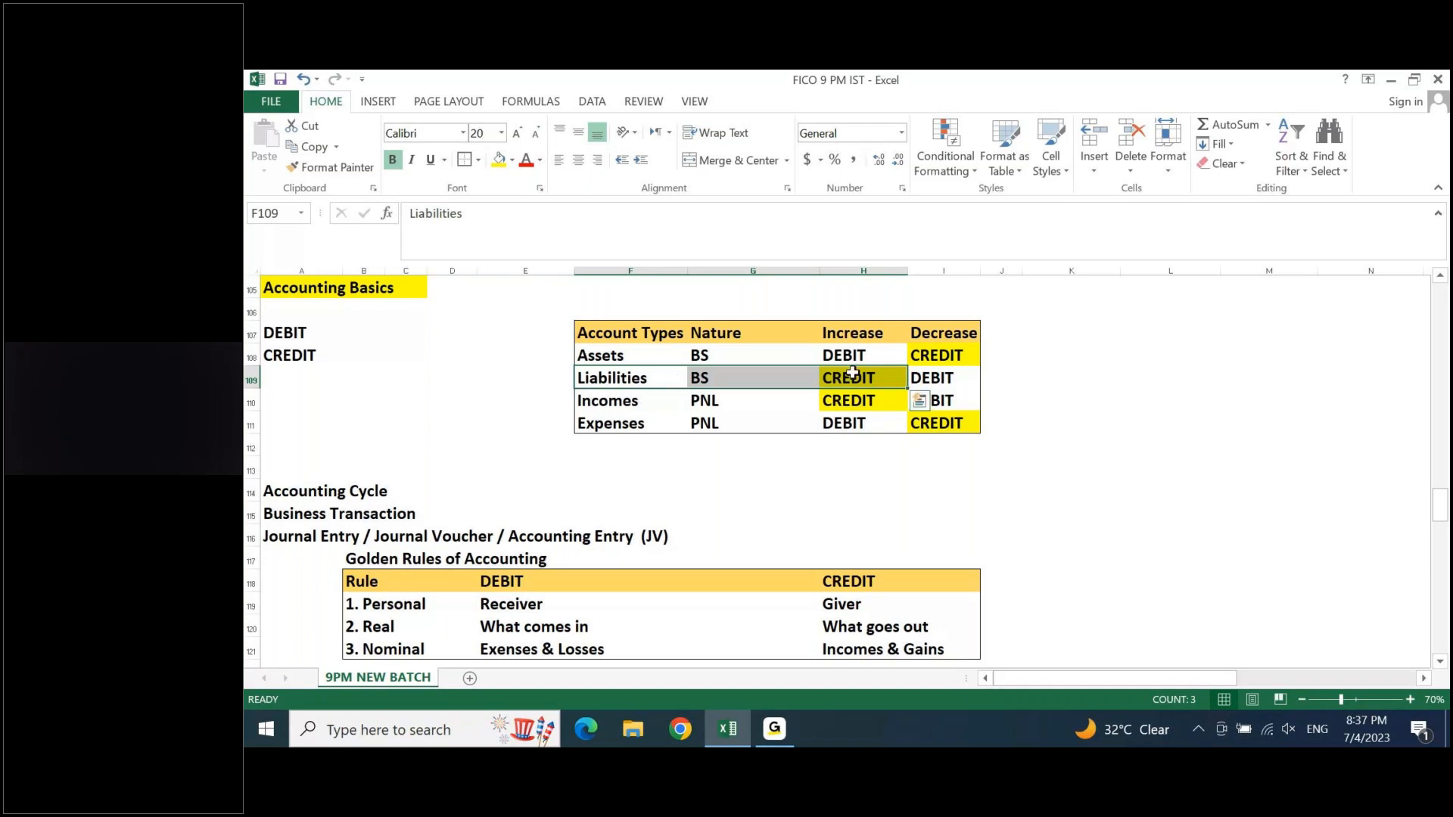
left_click(941, 333)
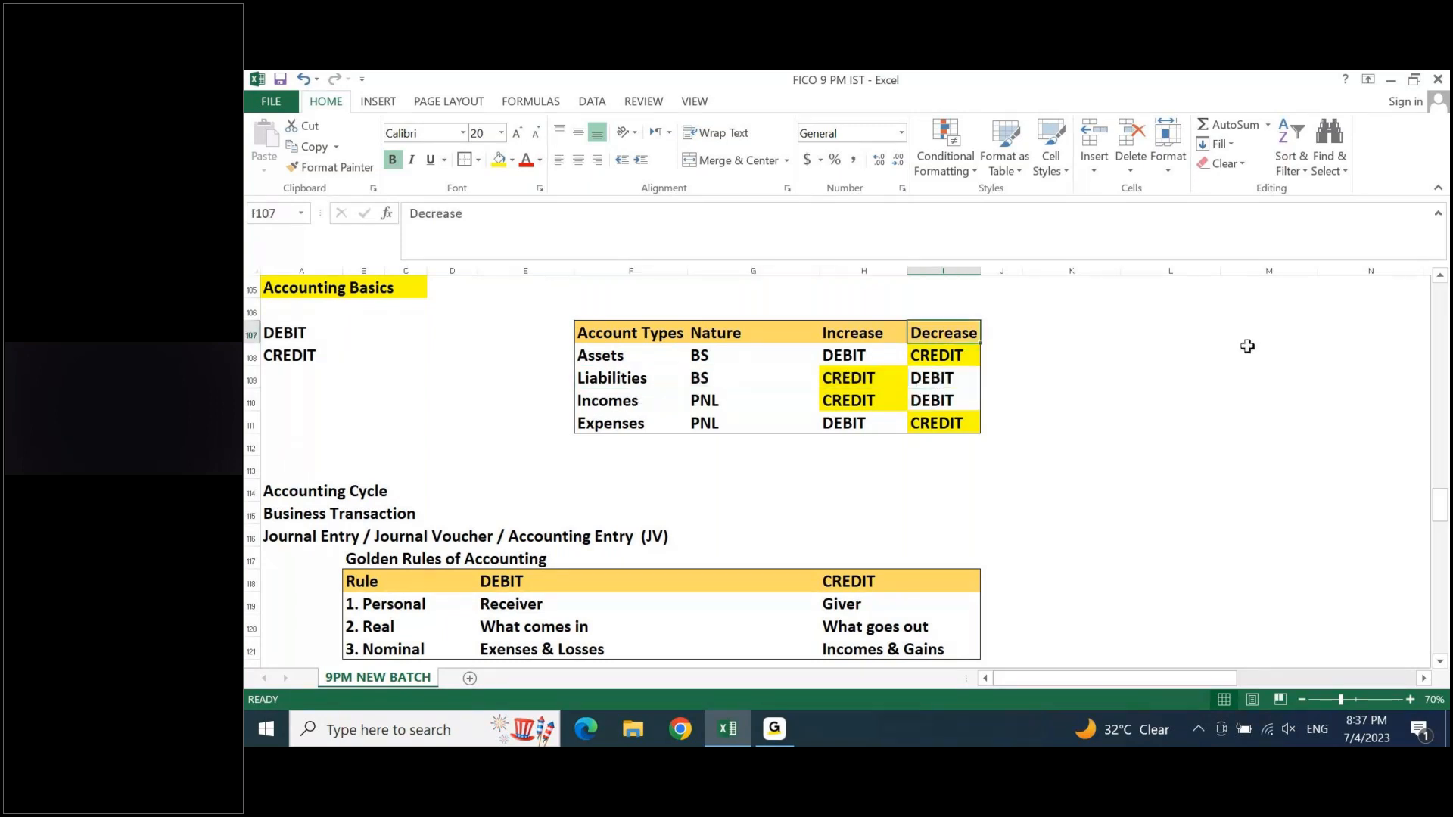
- Enter the label Sales in M108 with an amount of 100 in N108
left_click(1243, 357)
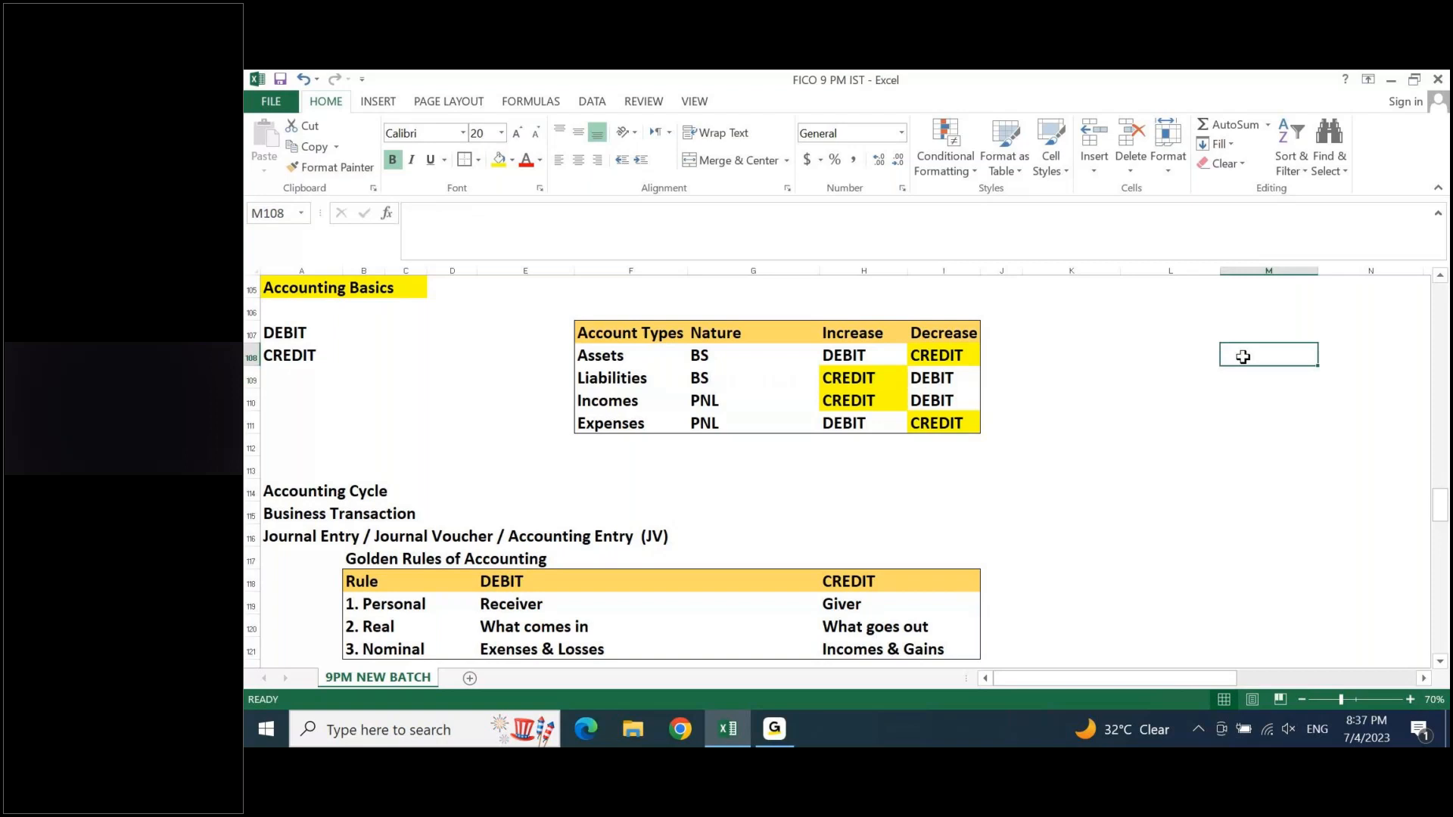
type("Sales")
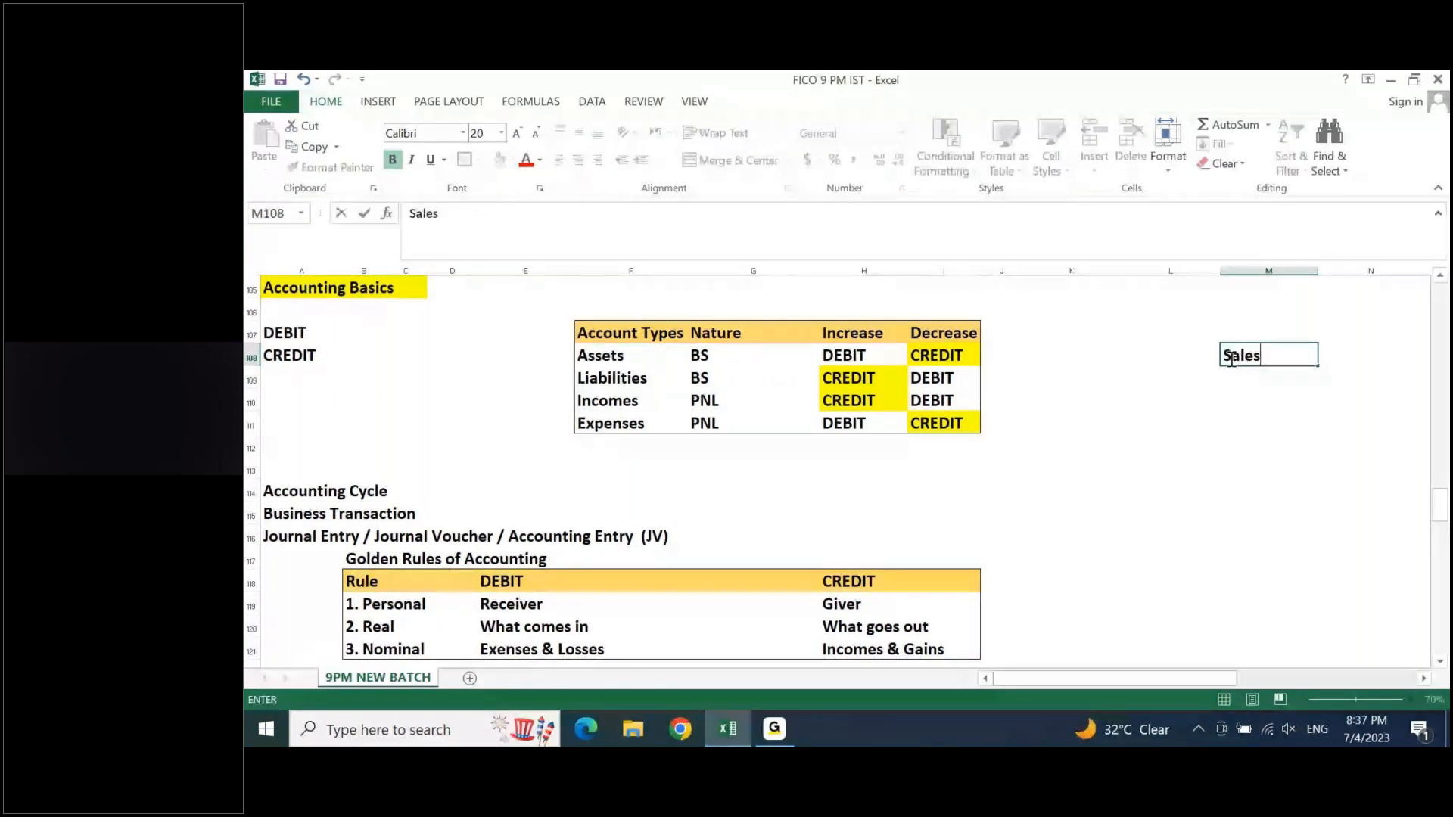
key("Return")
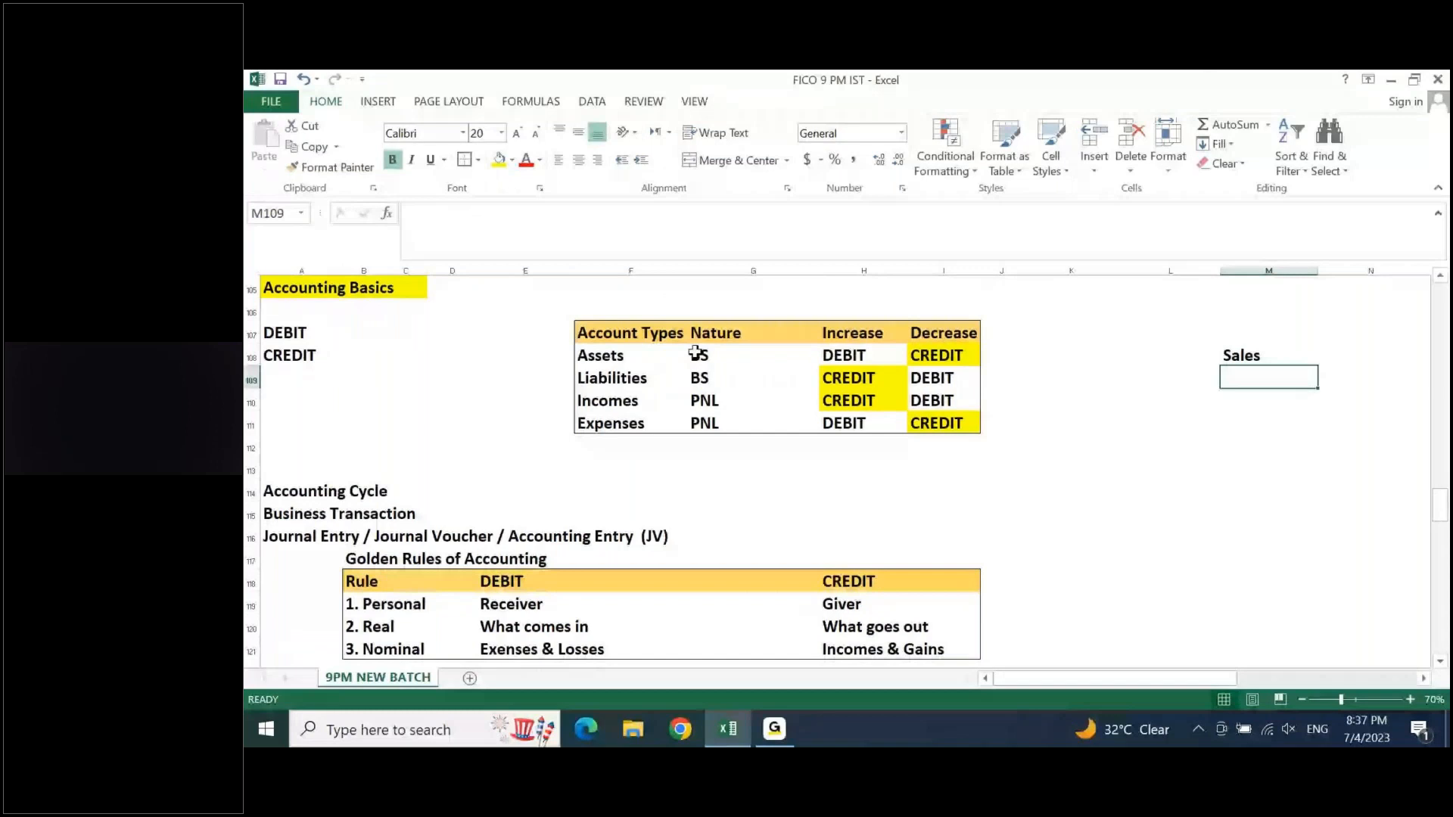
left_click(713, 302)
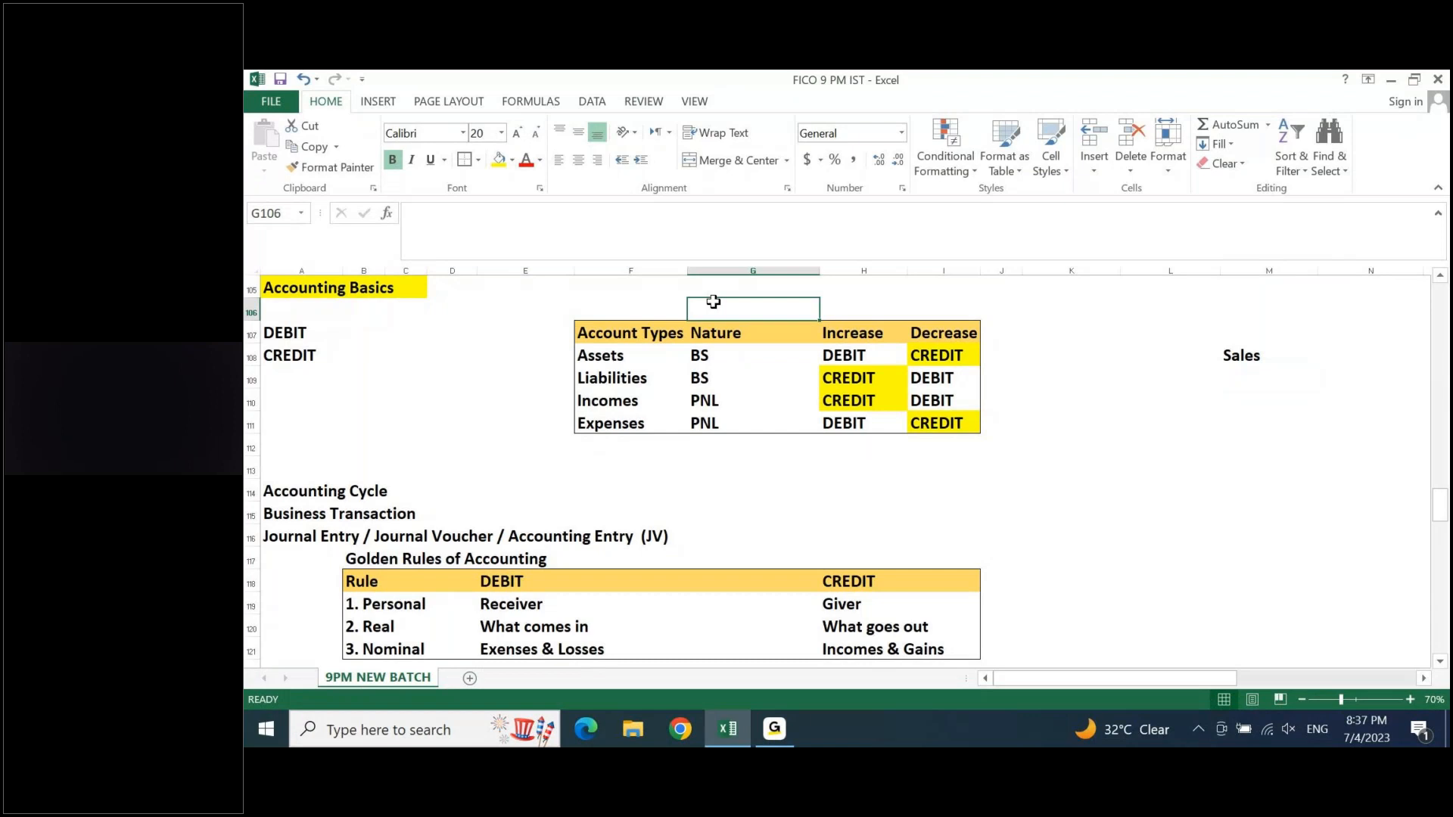
left_click(1241, 354)
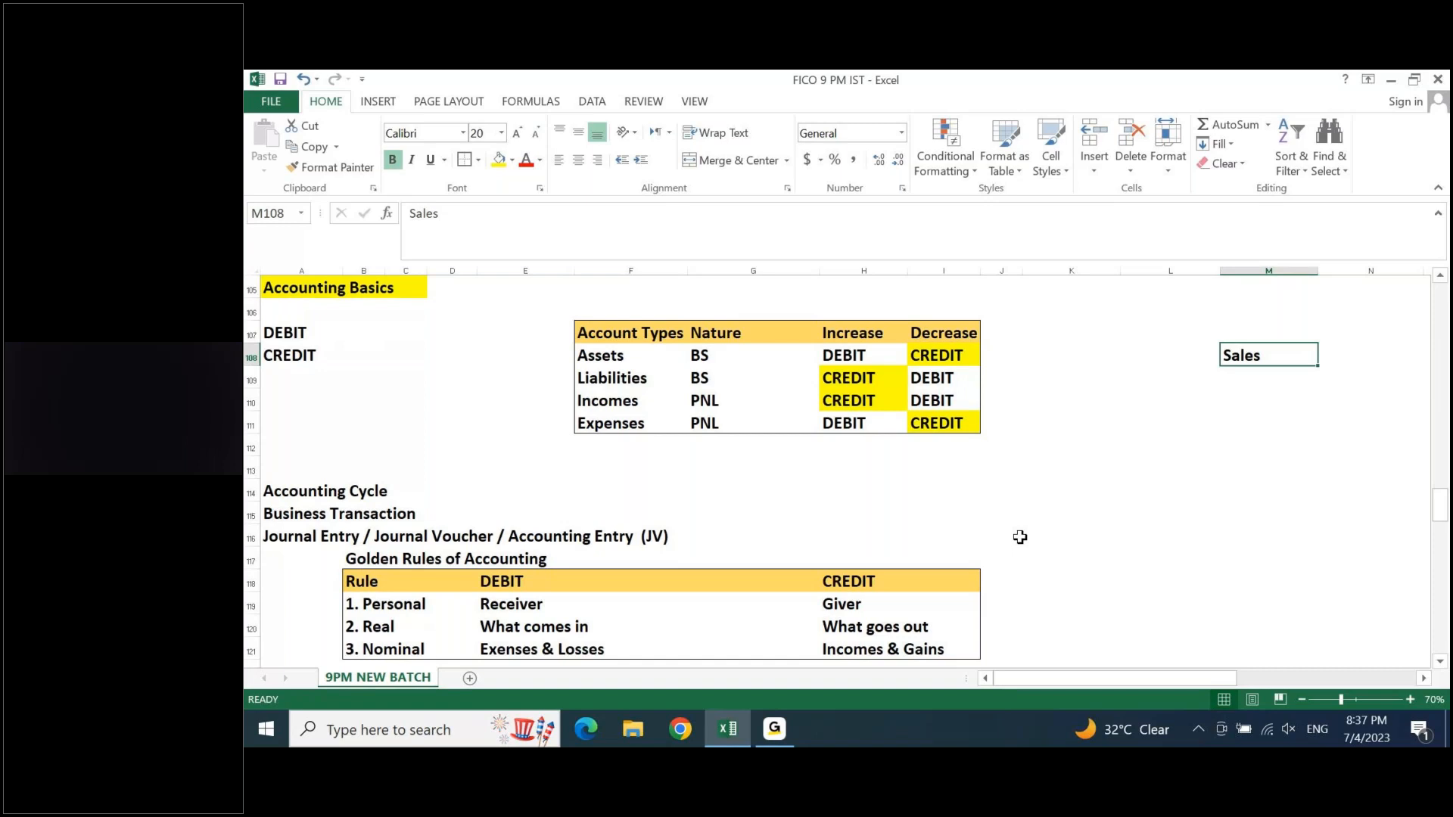
key("Right")
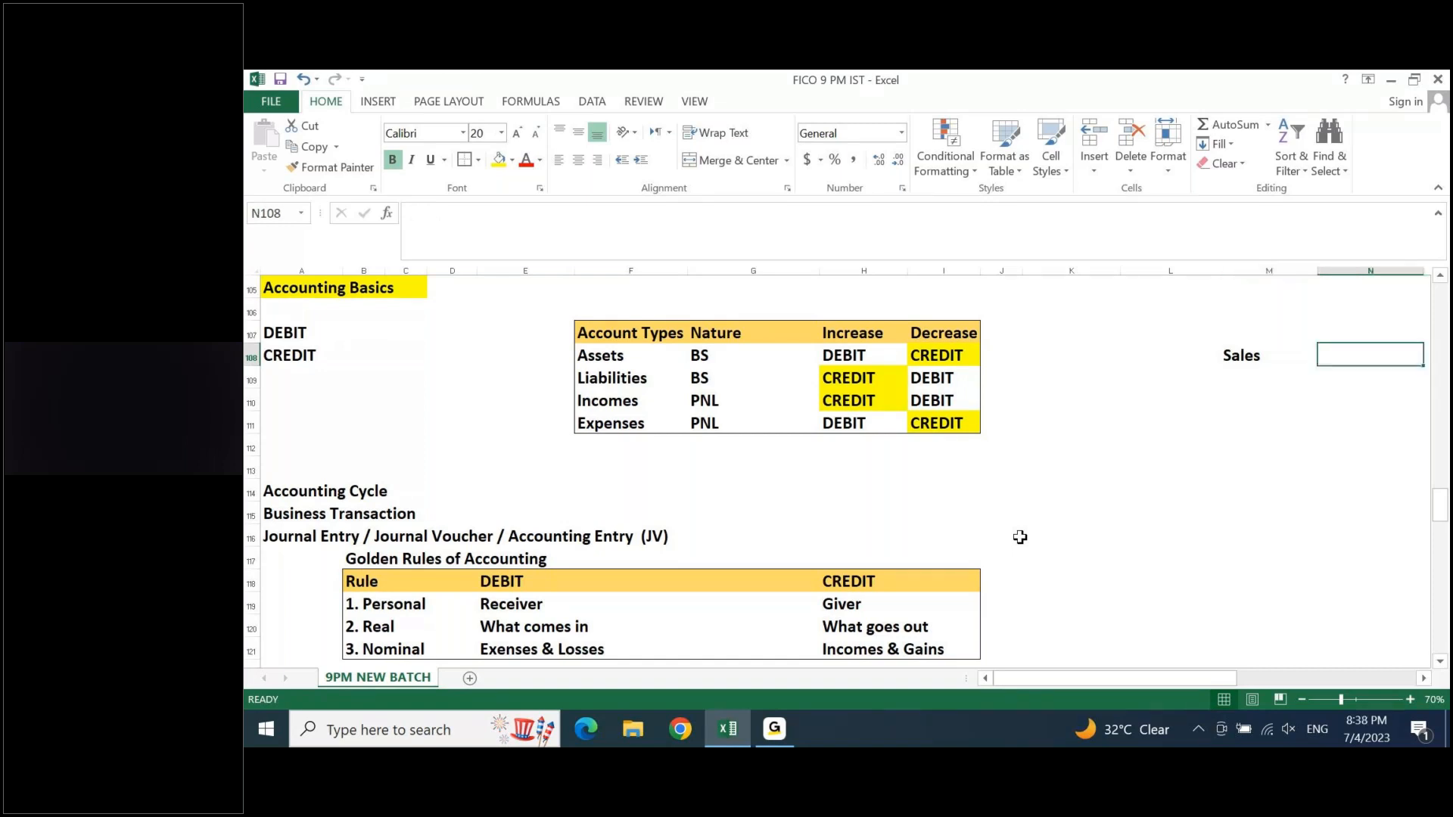
type("100")
key("Tab")
key("Return")
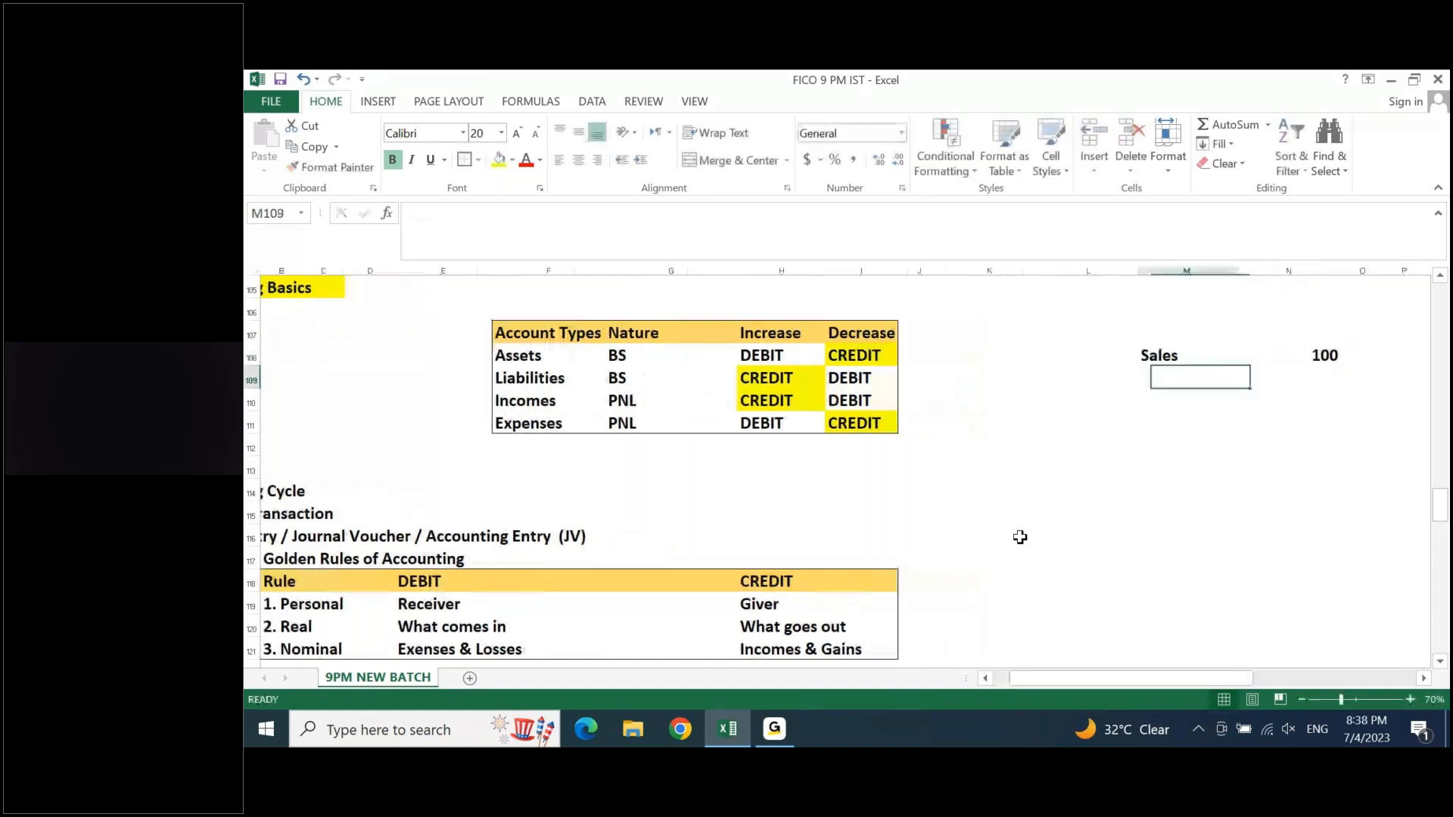
- Add a return row with -10 below Sales and sum N108:N109 in N110
type("return")
key("Tab")
type("-10")
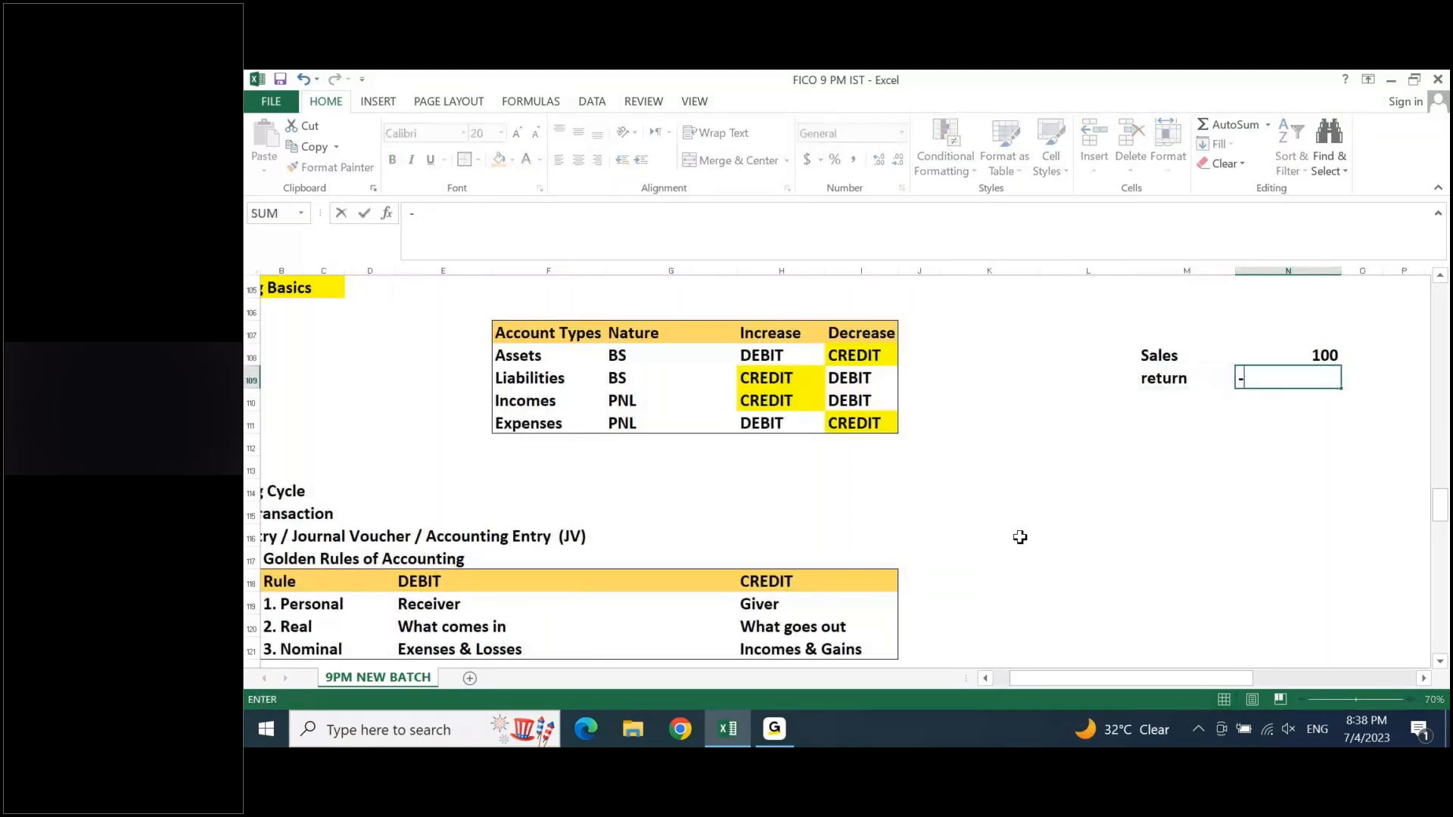
key("Return")
key("Tab")
key("alt+equal")
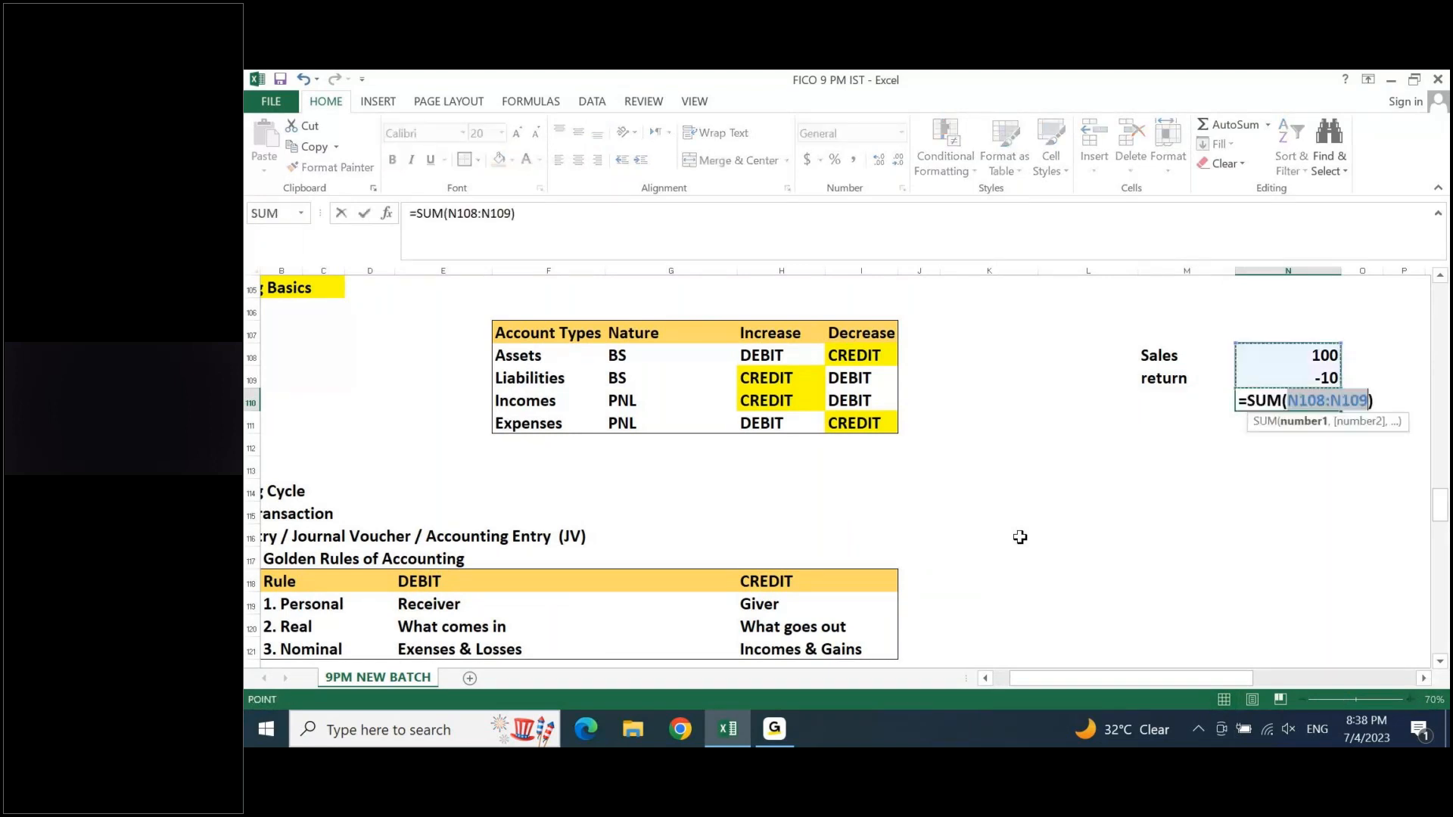
key("Return")
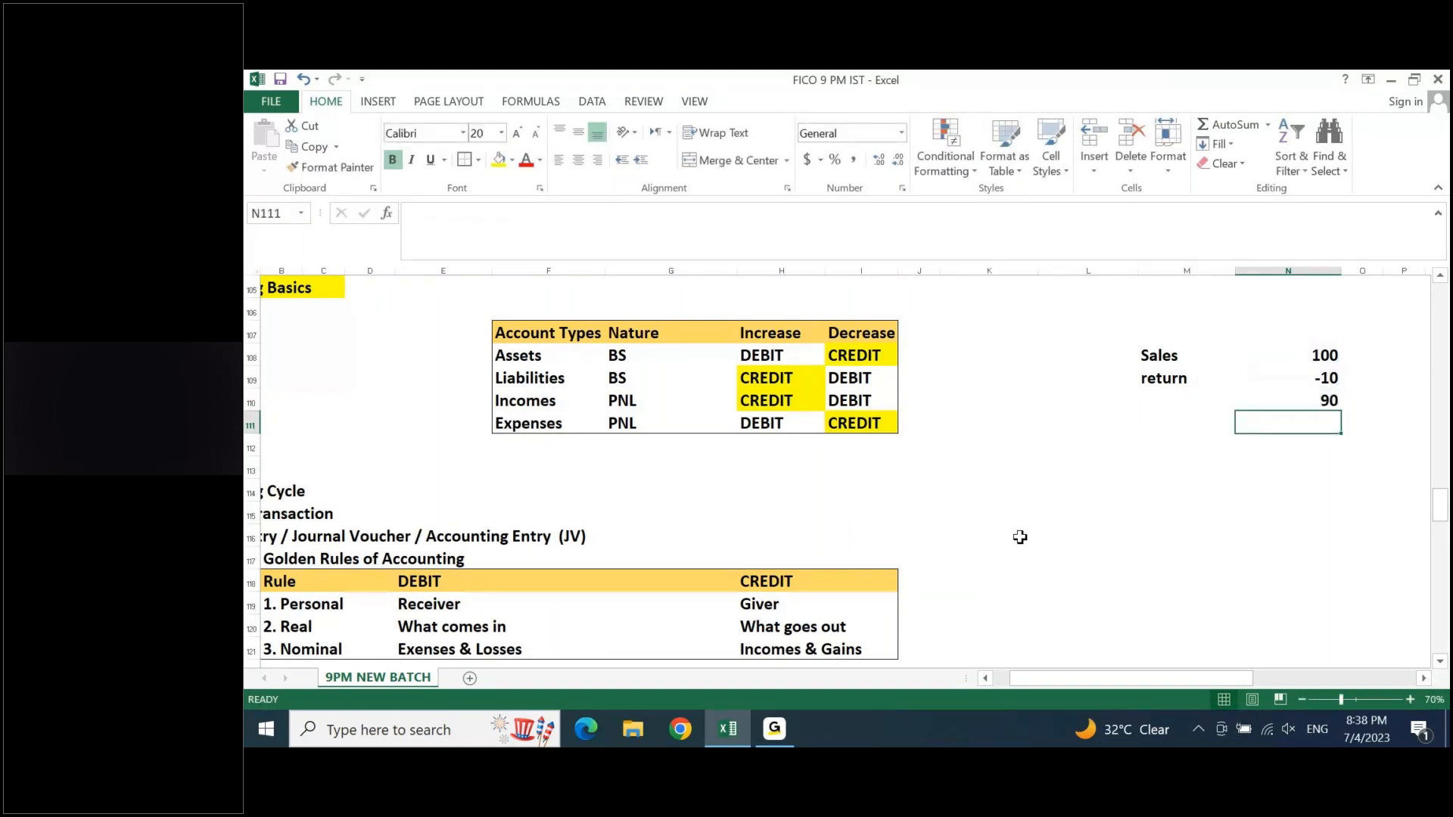
- Set the Sales amount in N108 to -100 and the return amount in N109 to 10
key("Up")
key("Up")
key("Up")
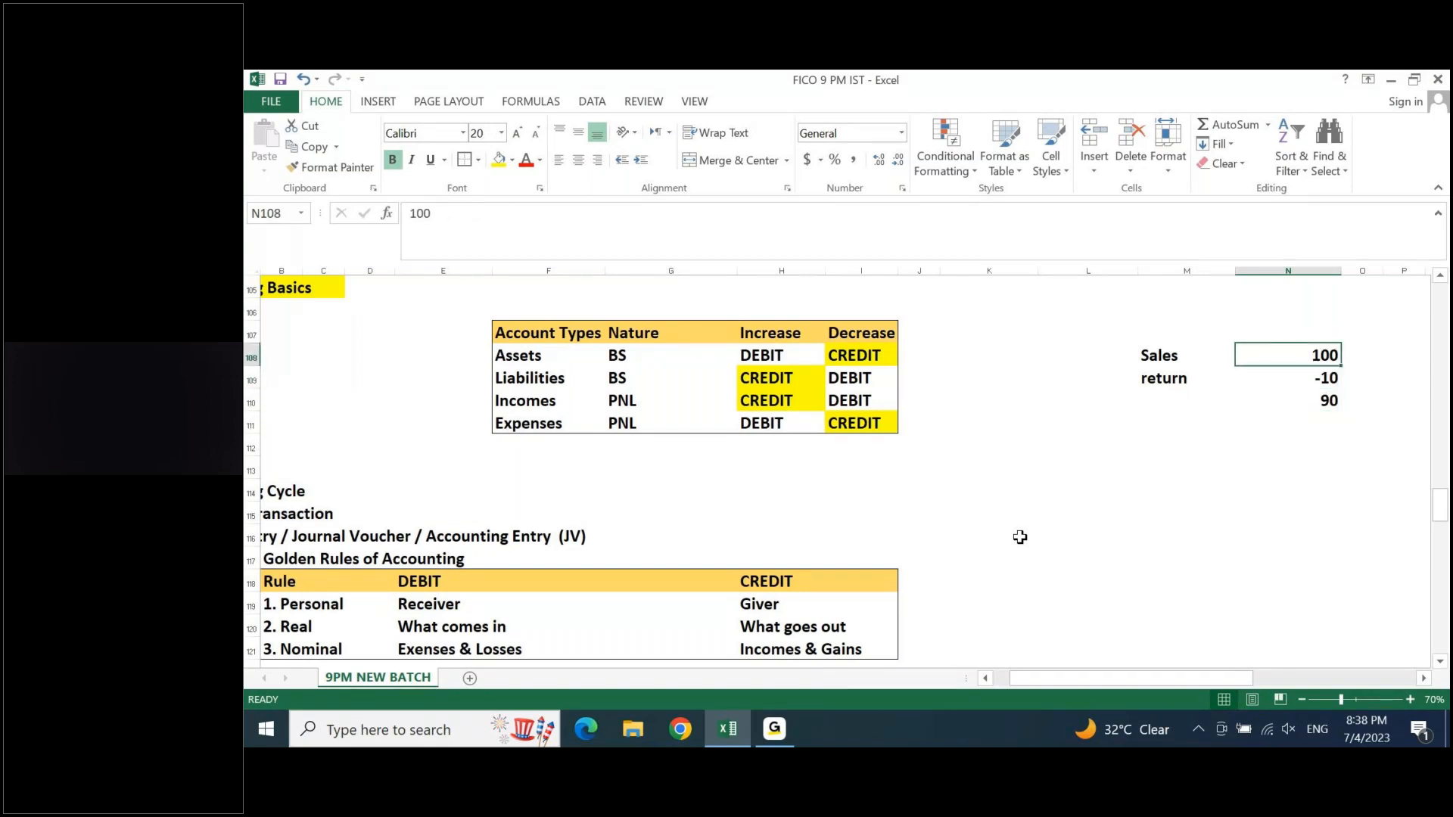
type("-100")
key("Return")
key("Up")
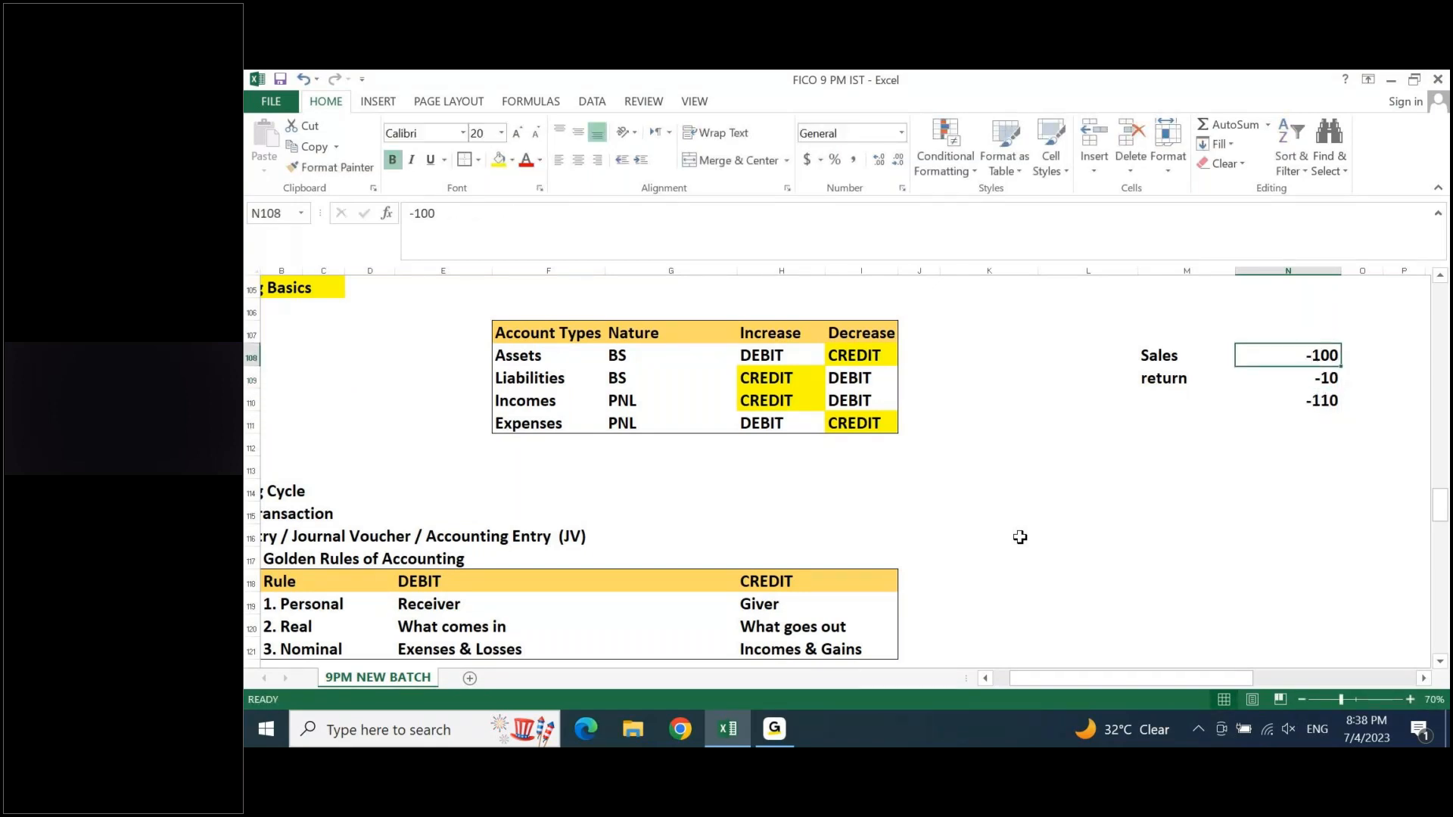
key("Down")
type("1")
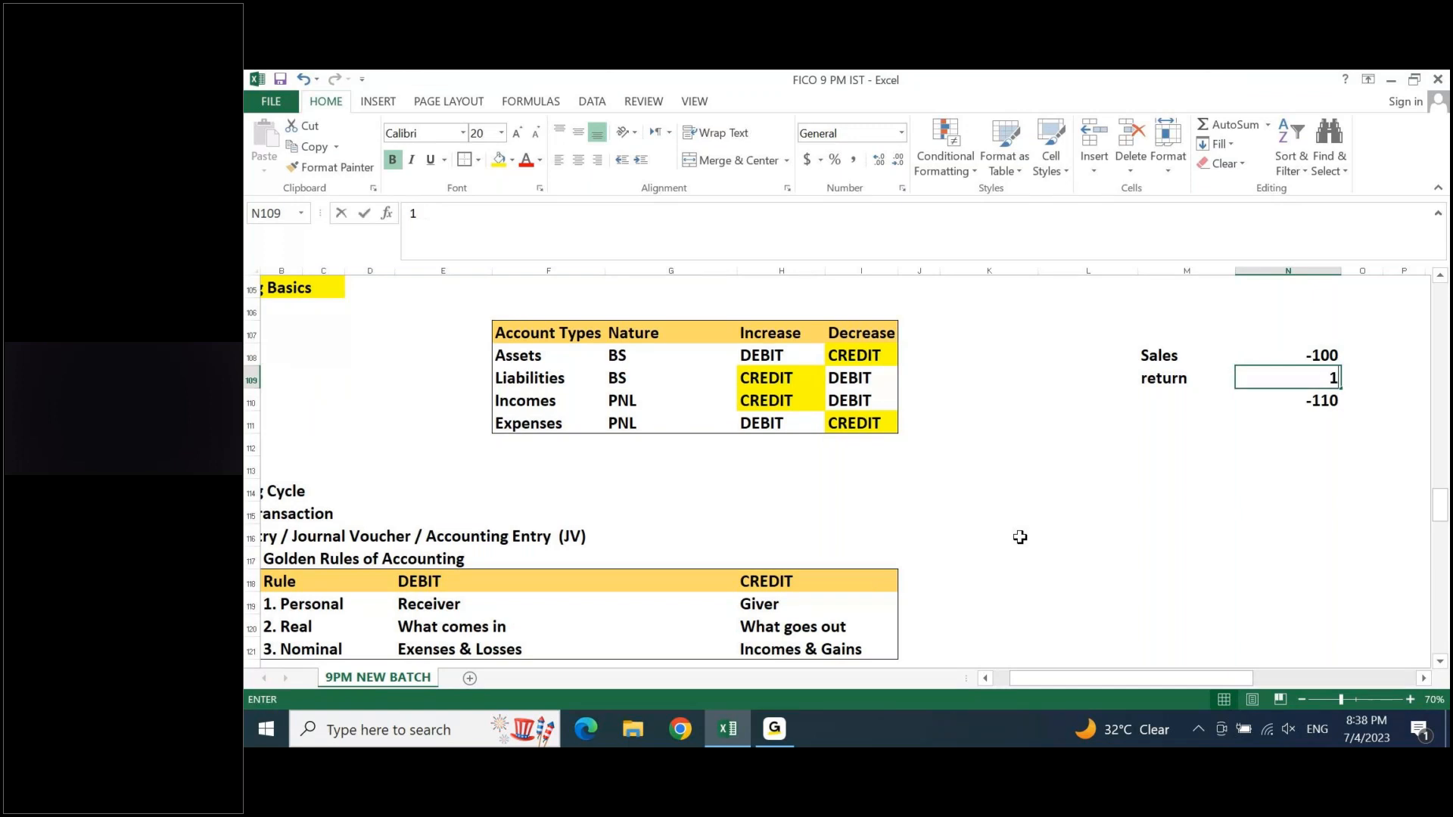
type("0")
key("Return")
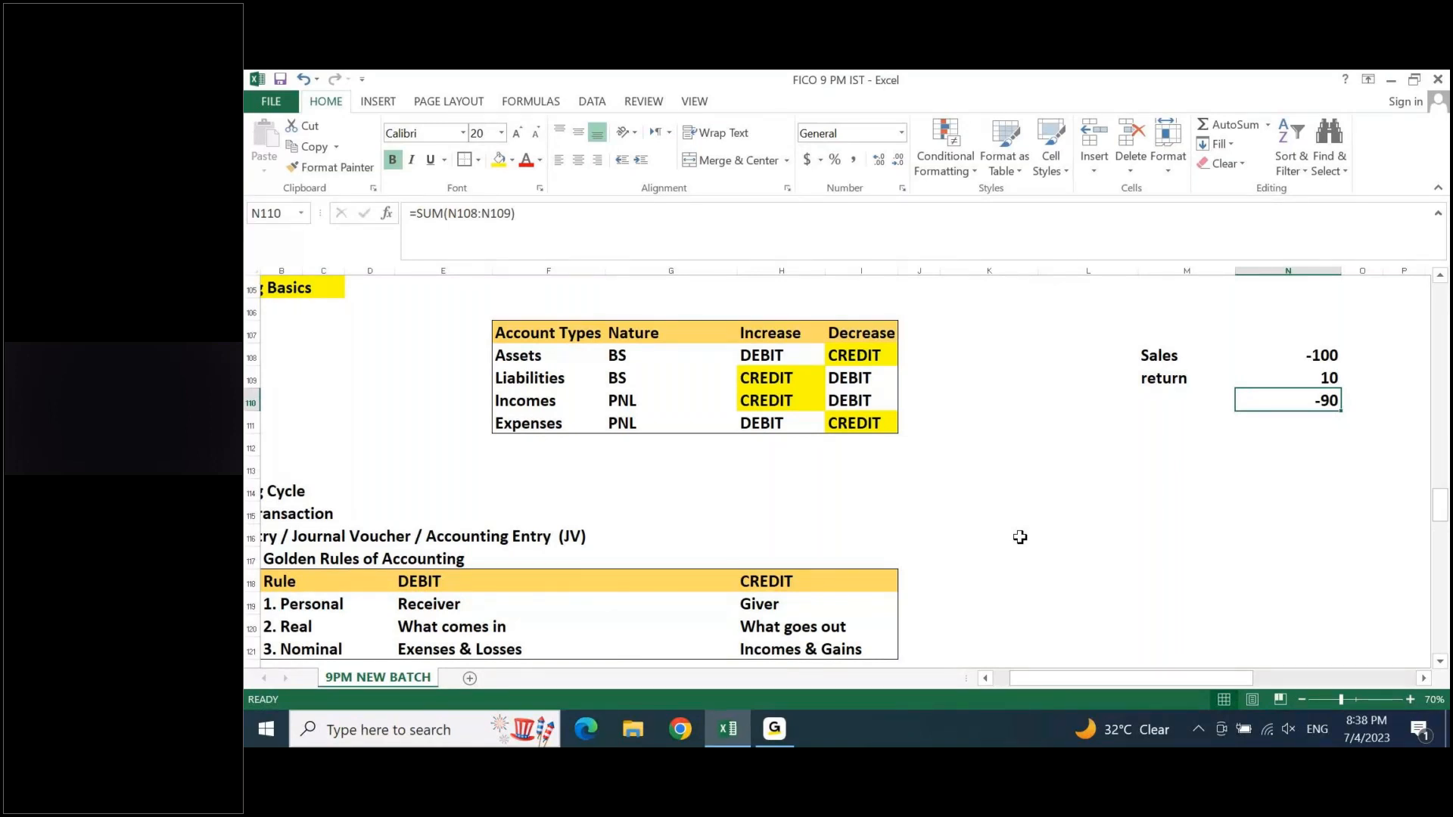
- Examine the nominal rule's Incomes & Gains entry and the CREDIT heading in the Golden Rules of Accounting table
left_click(767, 645)
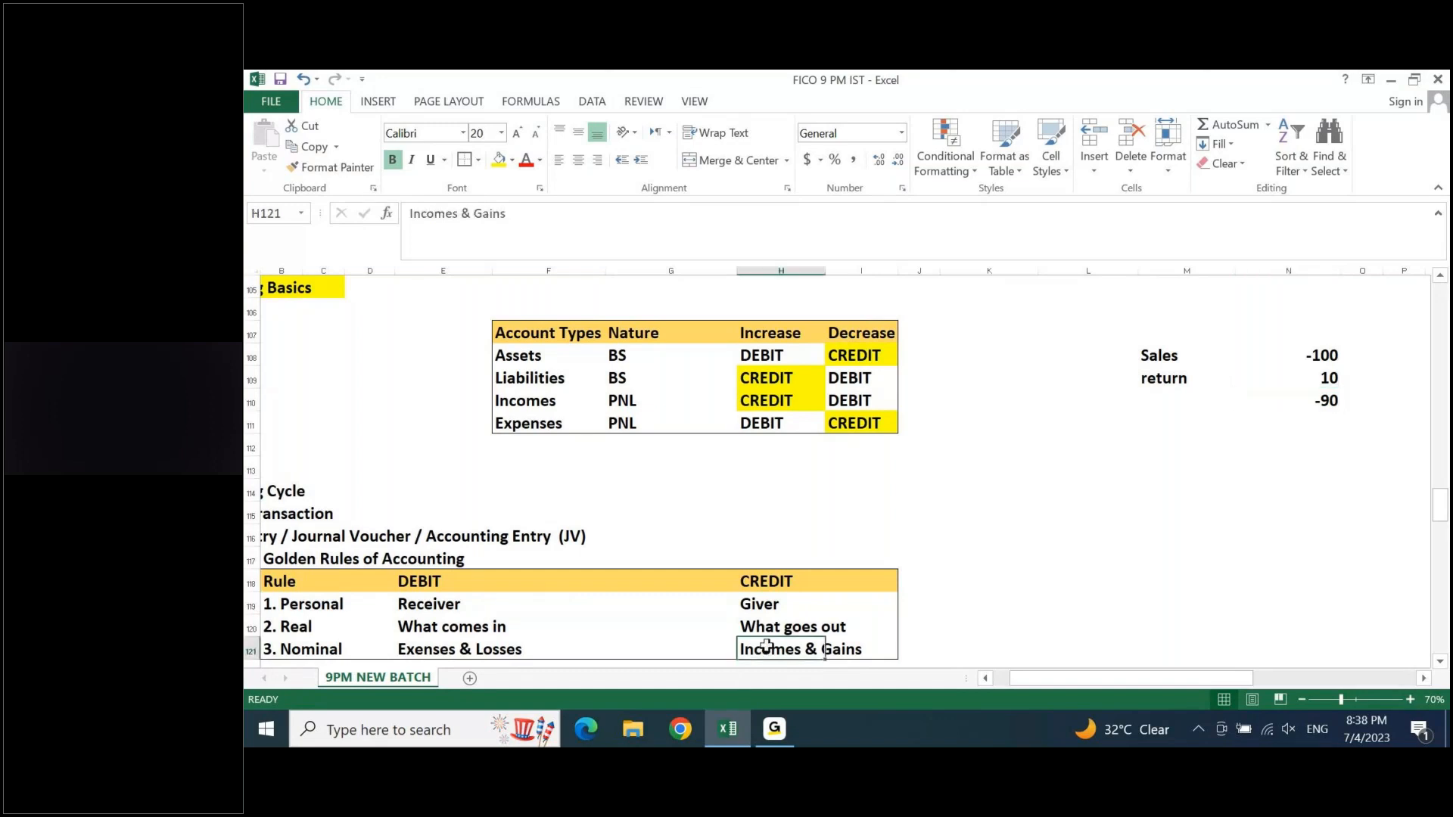
scroll(766, 645, "down", 1)
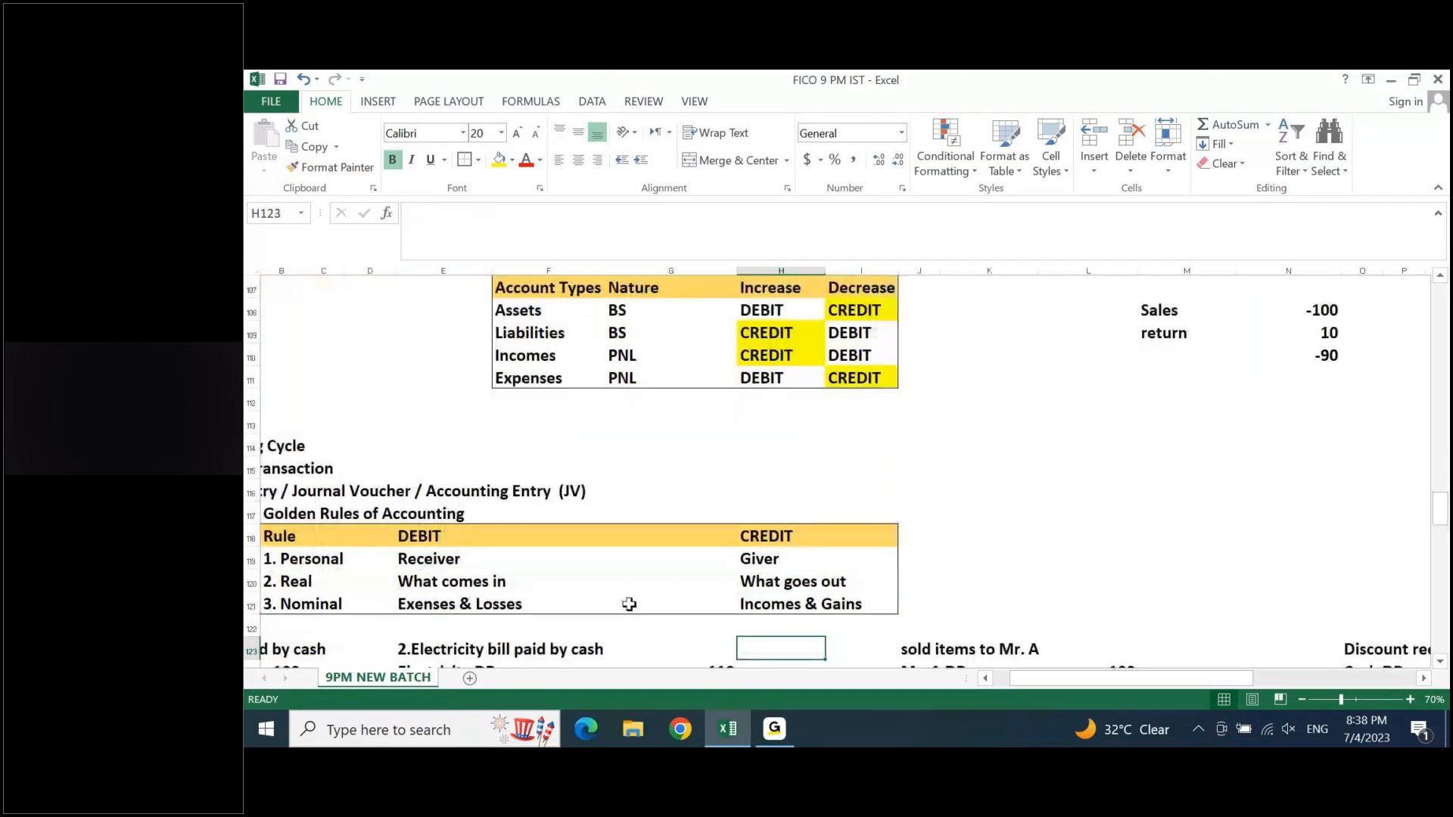
left_click(776, 539)
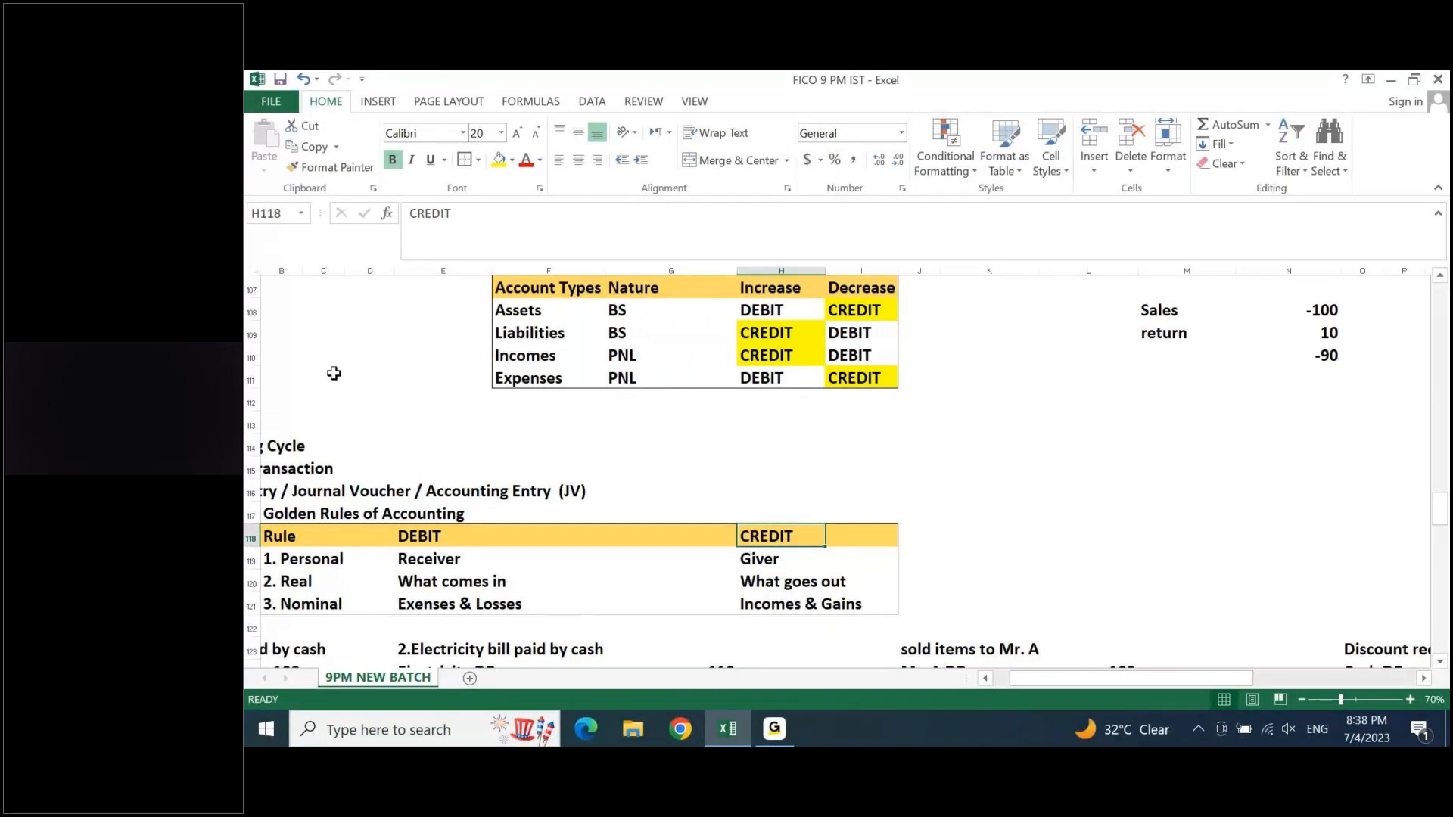
- Review the trial balance, PNL and balance sheet side by side along row 169
scroll(334, 373, "down", 20)
left_click(293, 336)
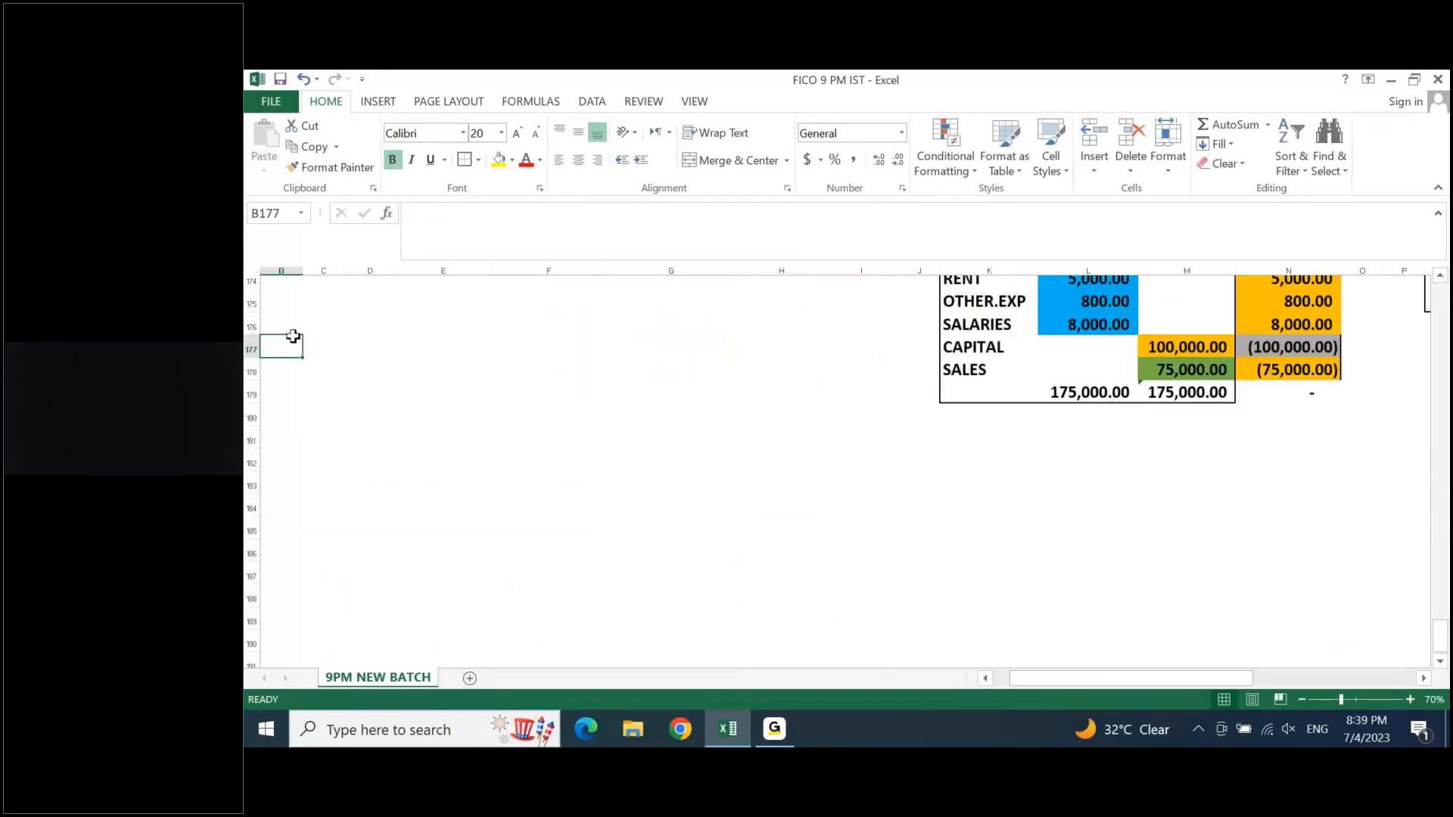
scroll(293, 336, "up", 5)
left_click(323, 538)
key("Right")
key("Right")
key("Right")
key("Right")
key("Right")
key("Right")
key("Right")
key("Right")
key("Right")
key("Right")
key("Right")
key("Right")
key("Right")
key("Right")
key("Right")
key("Right")
key("Right")
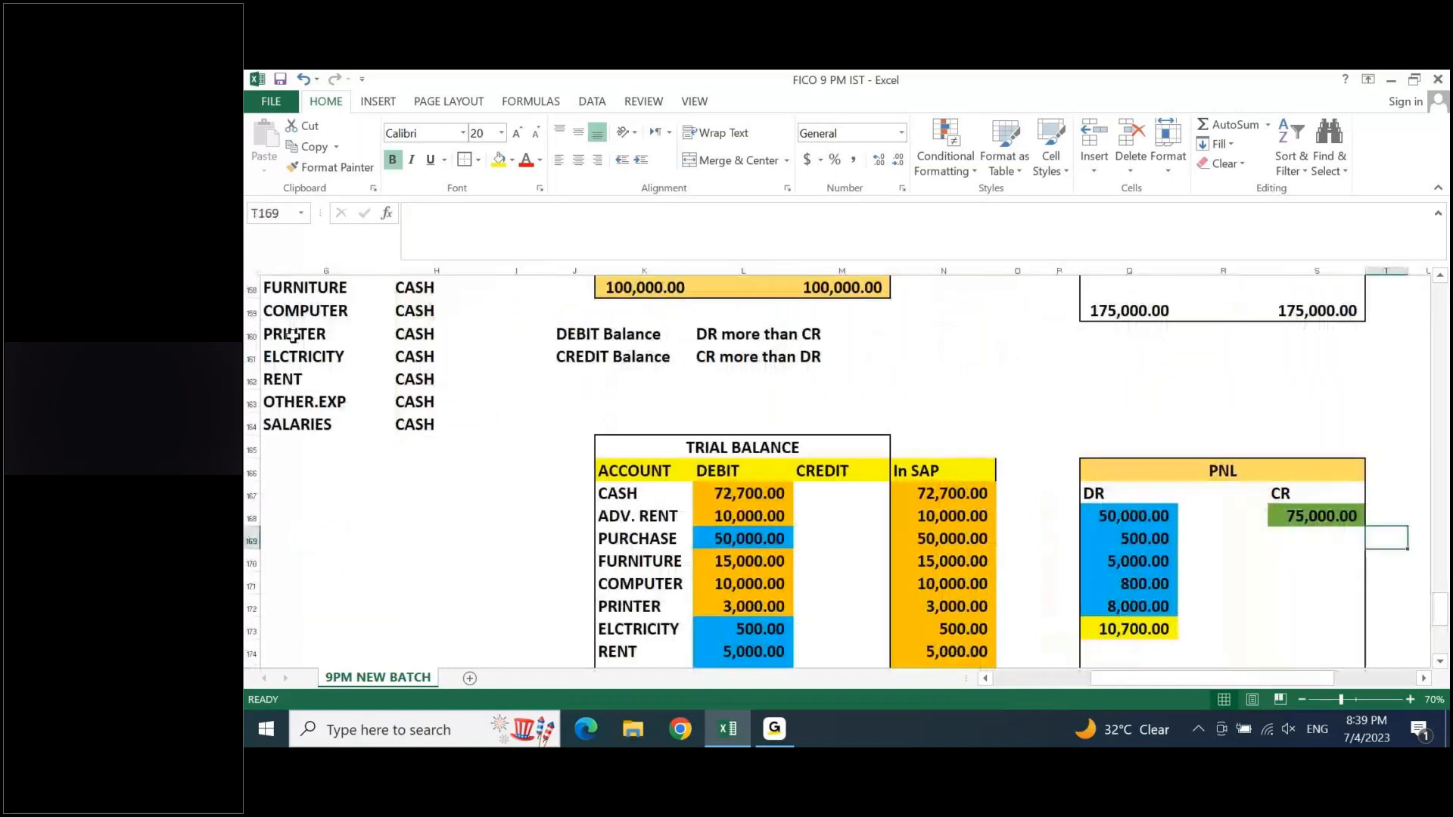
key("Right")
key("Right")
key("Right")
key("Right")
key("Right")
key("Right")
key("Right")
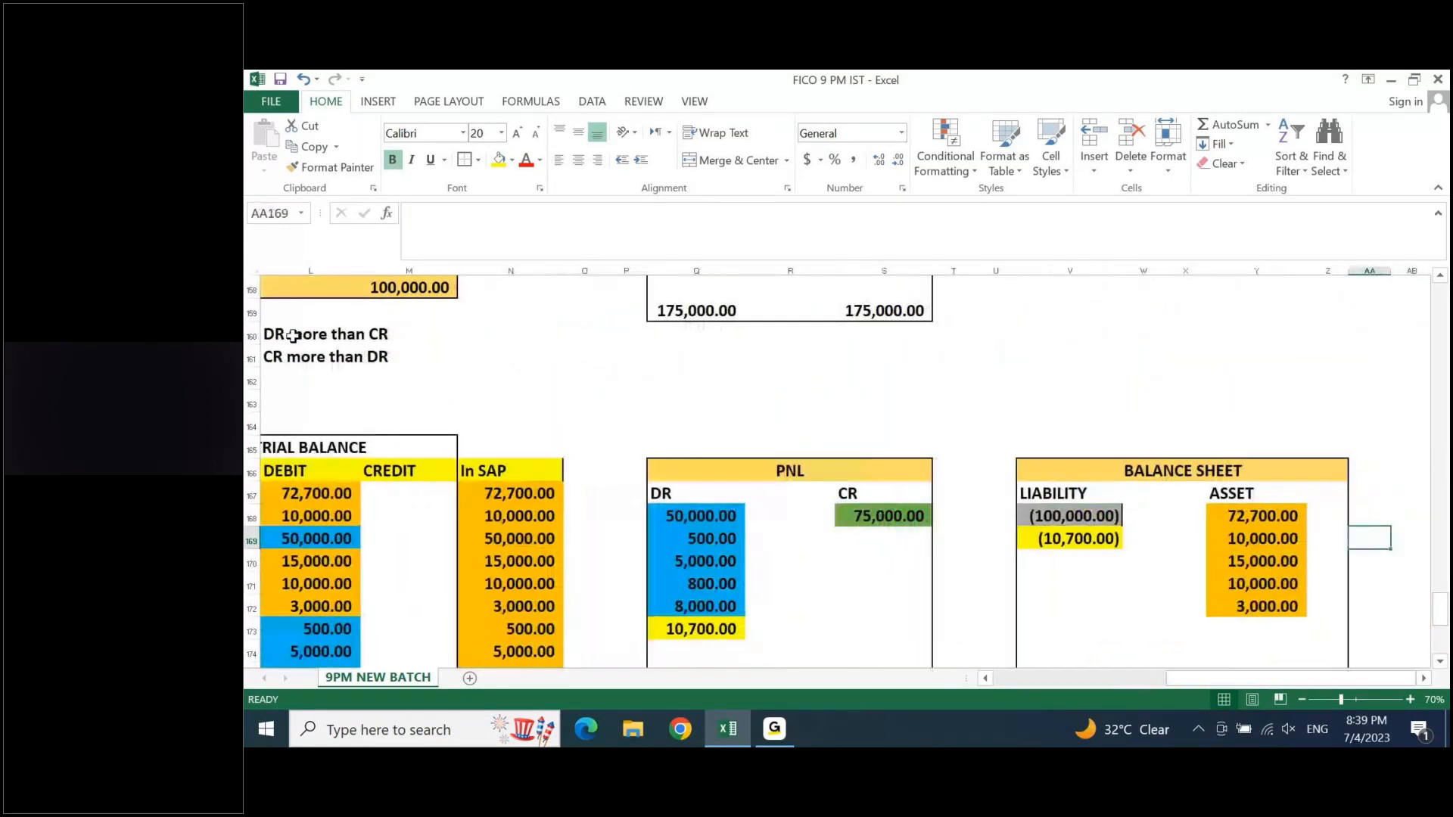
key("Left")
key("Left")
key("Left")
key("Left")
key("Left")
key("Left")
key("Left")
key("Left")
key("Left")
key("Left")
key("Left")
key("Left")
key("Left")
key("Left")
key("Left")
key("Left")
key("Left")
key("Left")
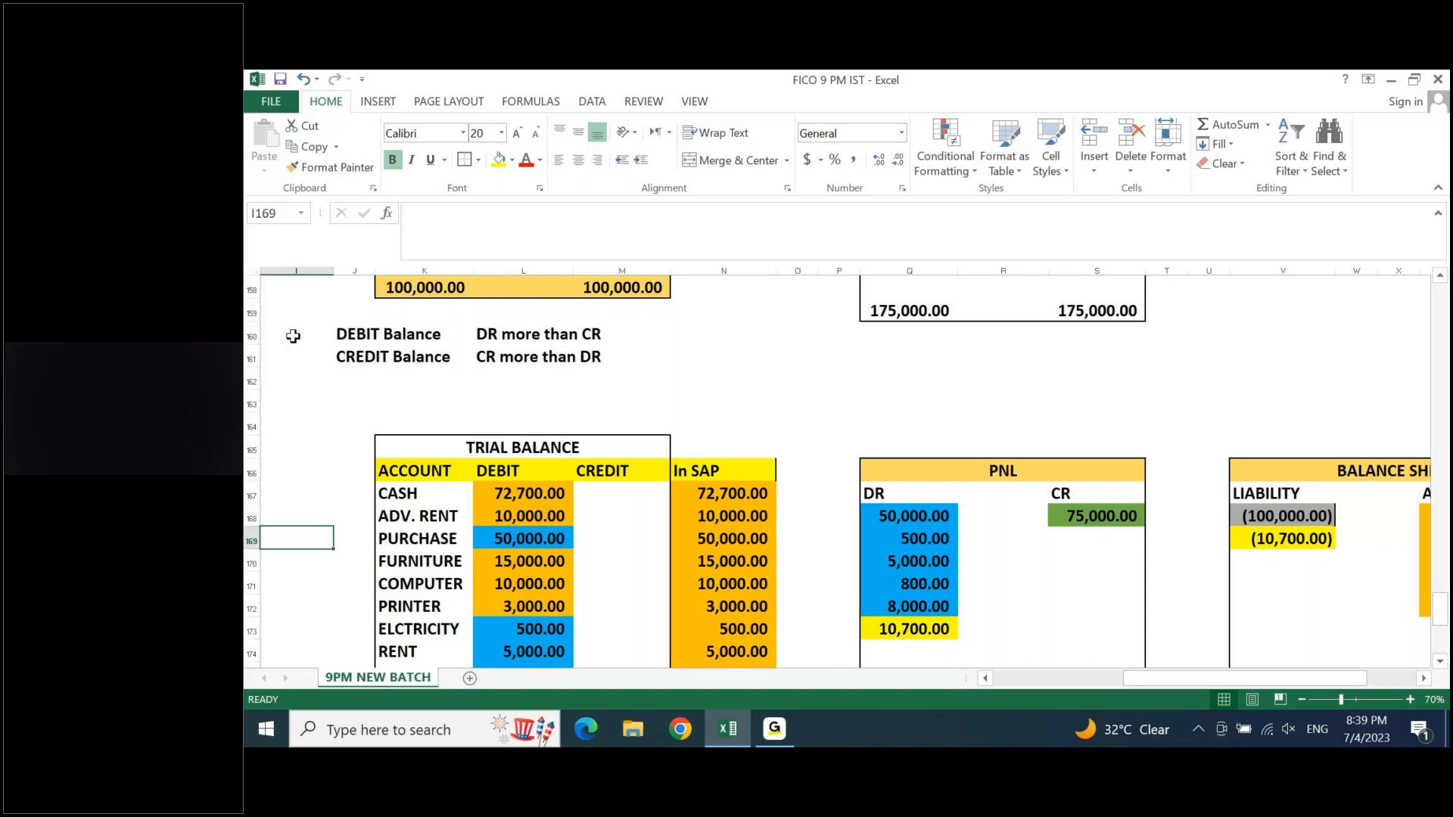
- Enter the heading SAP FICO in B170, below the business transaction list
key("Up")
key("Up")
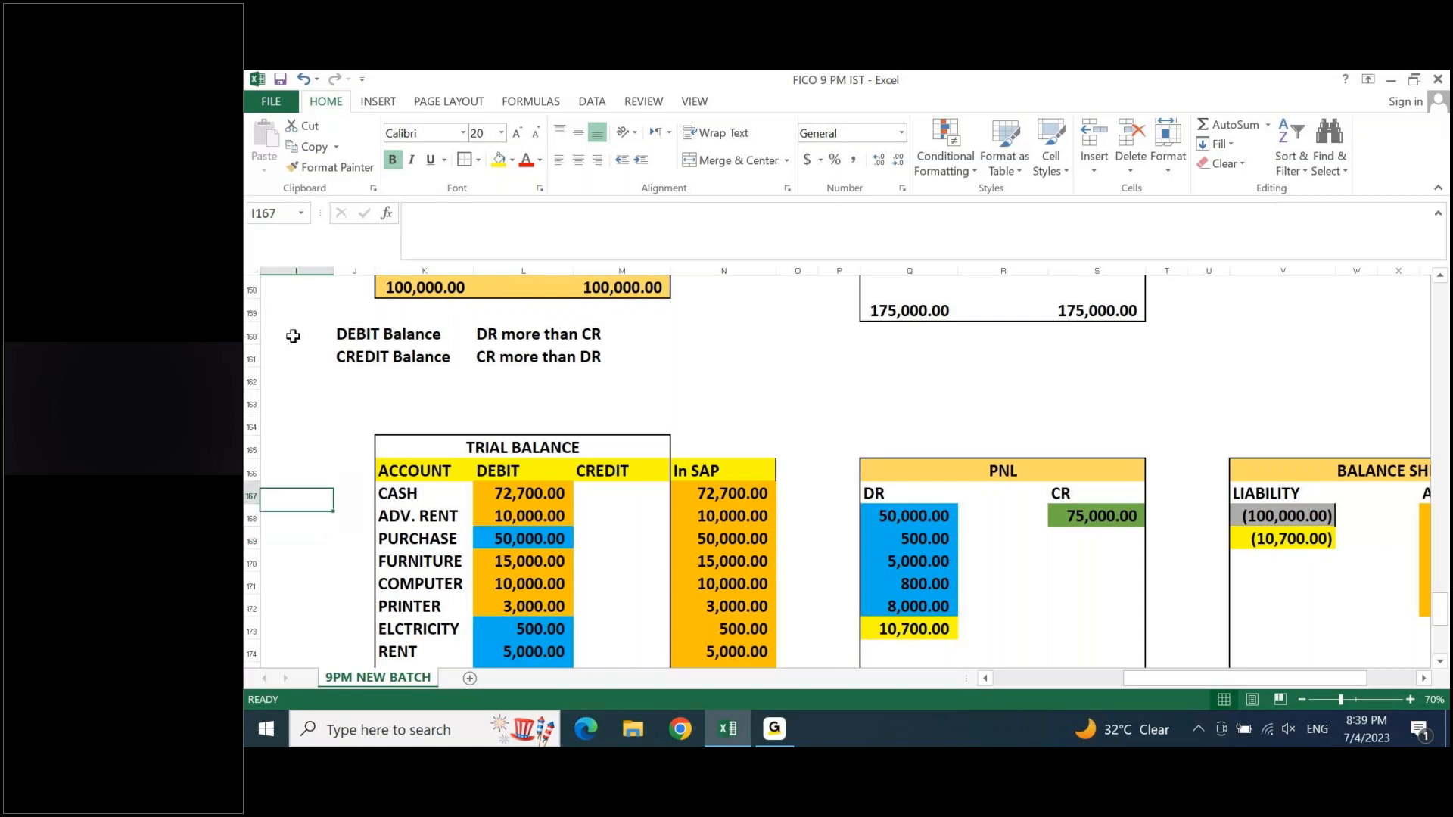
key("Up")
key("Up")
key("Up")
key("Up")
key("Up")
key("Up")
key("Up")
key("Up")
key("Up")
key("Up")
key("Up")
key("Up")
key("Up")
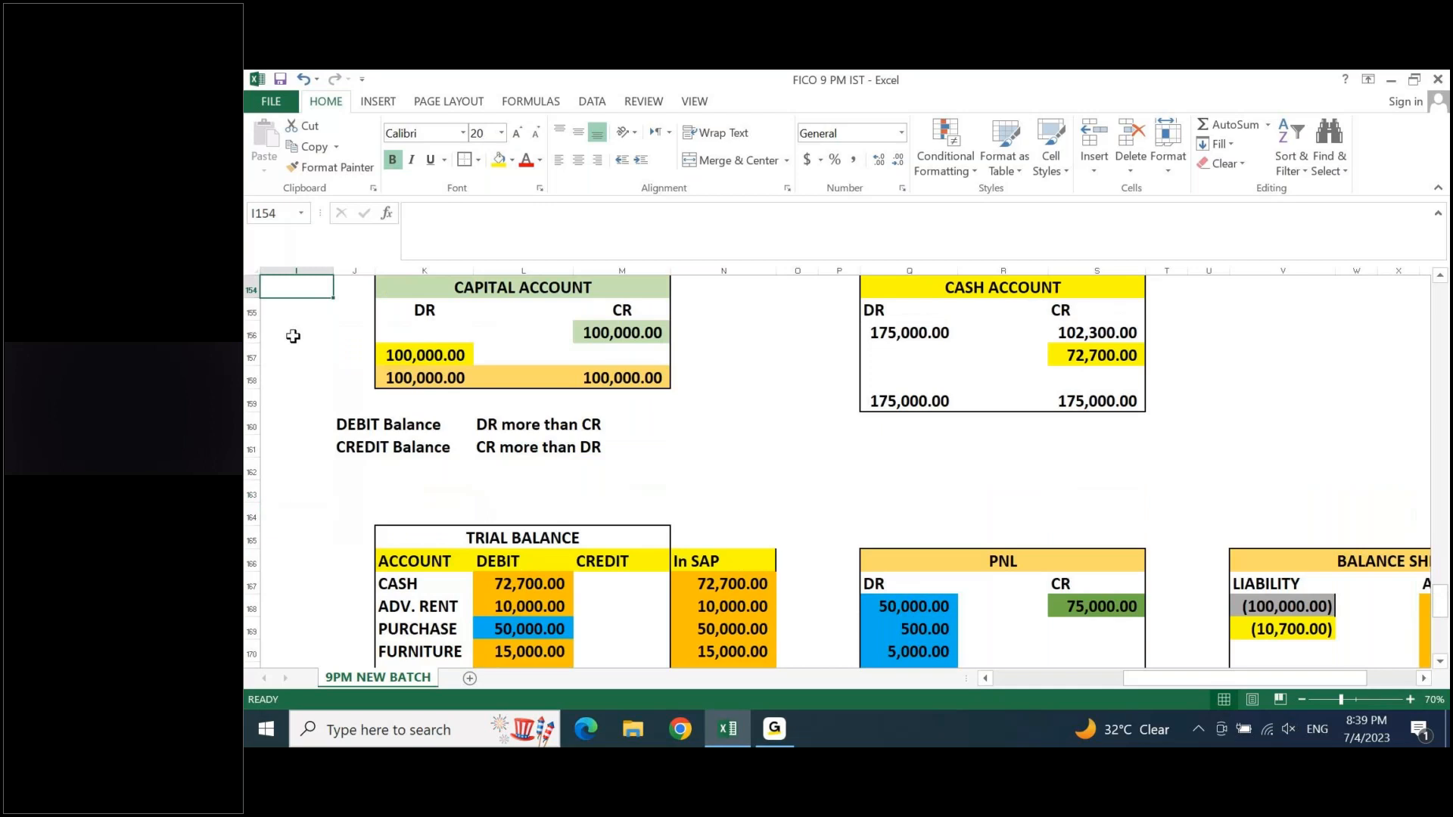
key("Down")
key("Down")
key("Down")
key("Down")
key("Down")
key("Down")
key("Down")
key("Down")
key("Down")
key("Down")
key("Down")
key("Down")
key("Down")
key("Left")
key("Left")
key("Left")
key("Left")
key("Left")
key("Left")
key("Left")
key("Left")
key("Down")
key("Down")
key("Down")
key("Down")
key("Down")
key("Down")
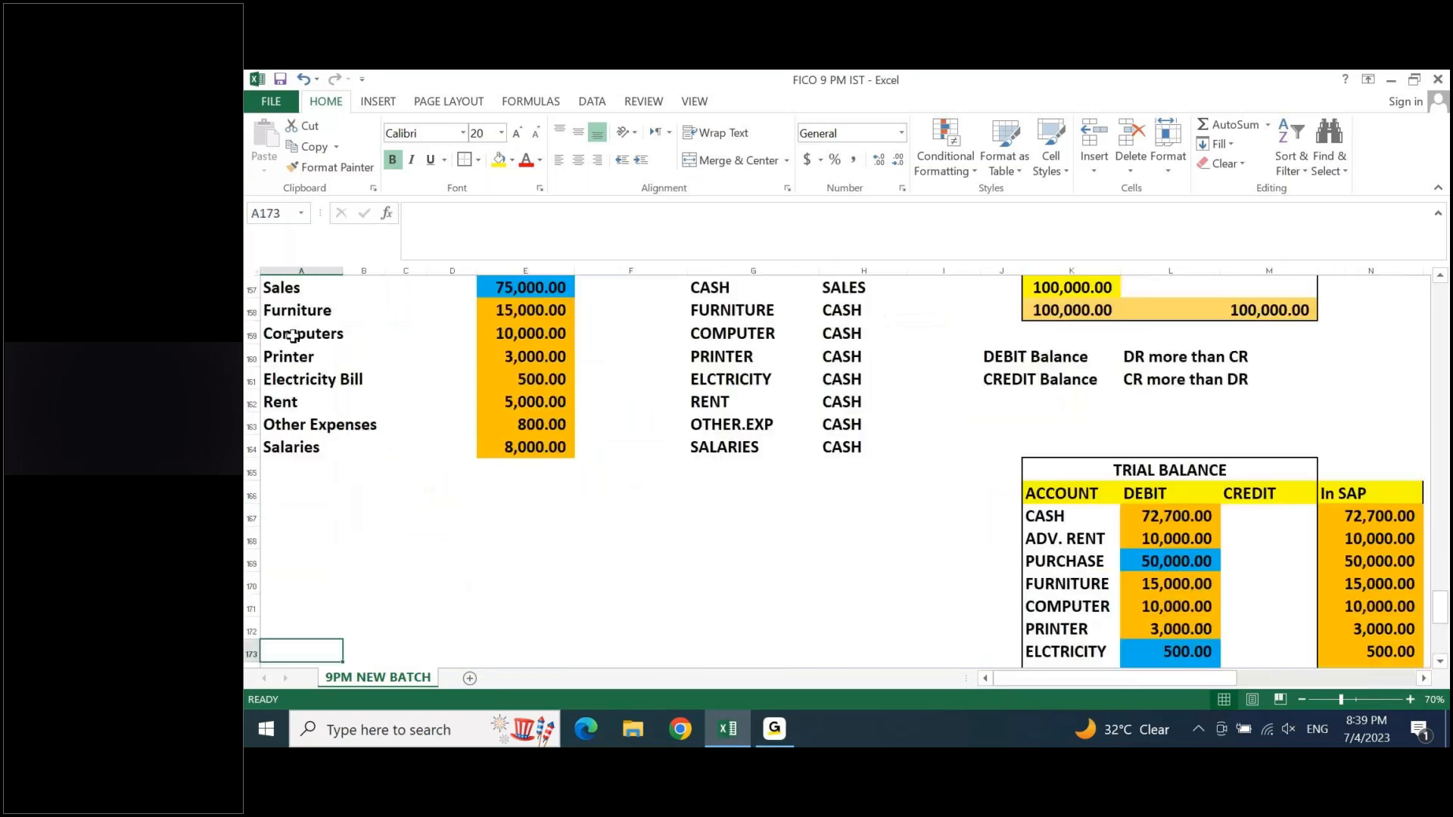
key("Up")
key("Up")
key("Up")
key("Right")
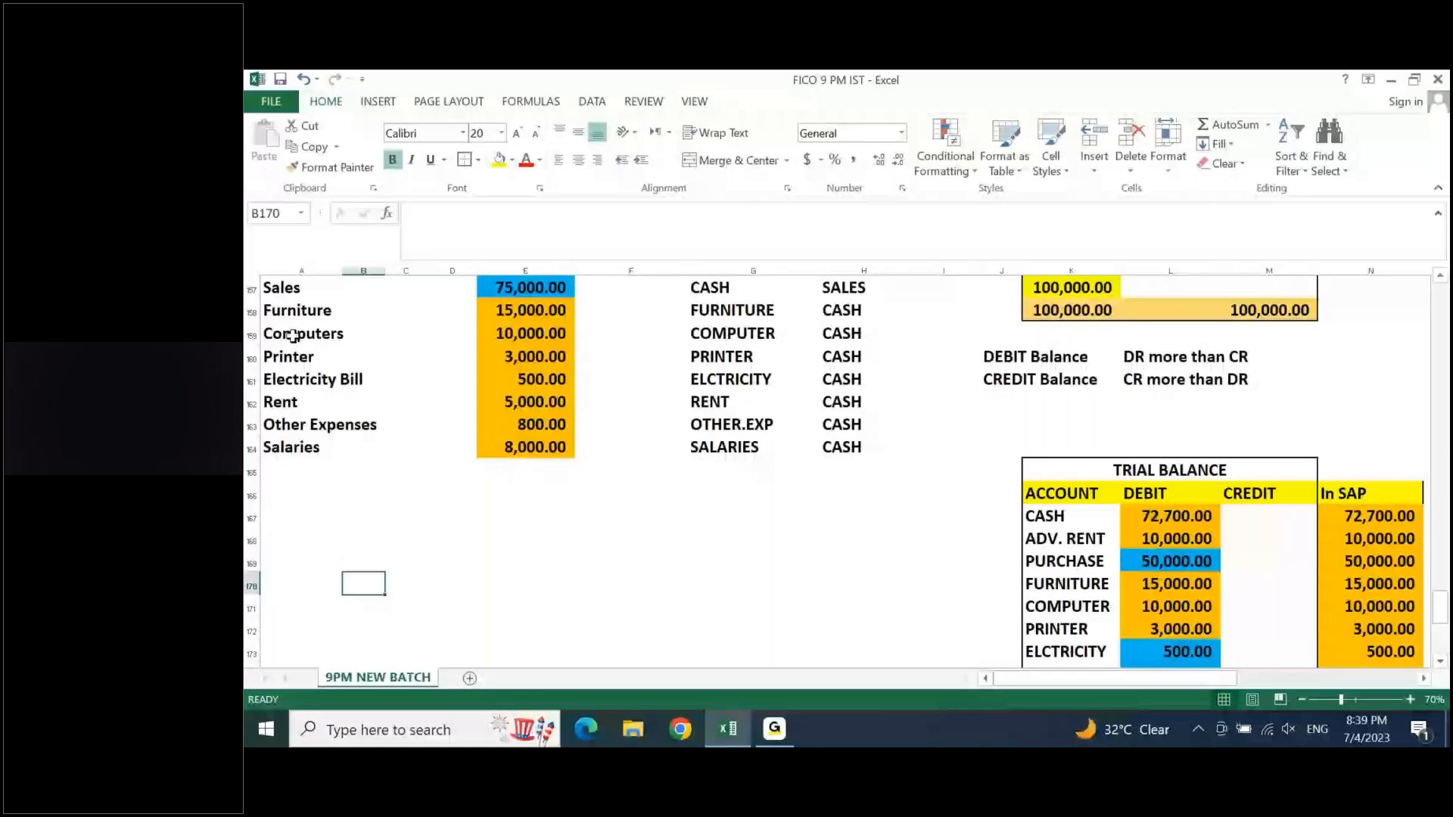
type("SAP FICO")
key("Return")
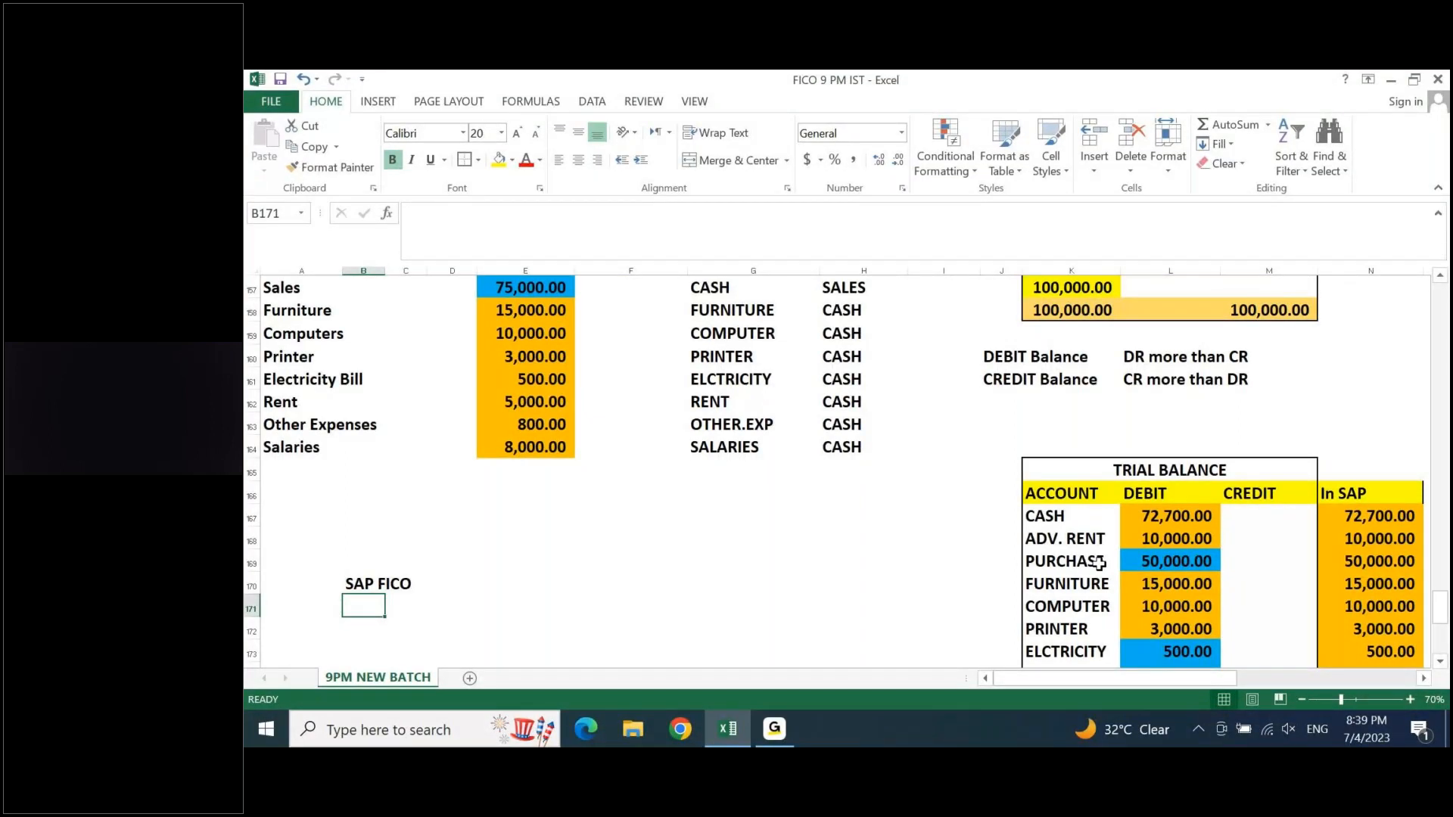
- Fill the SAP FICO heading row across A170:D170 with yellow
key("Left")
scroll(494, 567, "up", 1)
key("Down")
key("Down")
key("Down")
key("Down")
key("Down")
key("Down")
key("Down")
key("Down")
key("Down")
key("Down")
key("Up")
key("Up")
key("Up")
key("Up")
key("Up")
key("Up")
key("Up")
key("Up")
key("Up")
key("Up")
key("Up")
key("shift+Right")
key("shift+Right")
key("shift+Right")
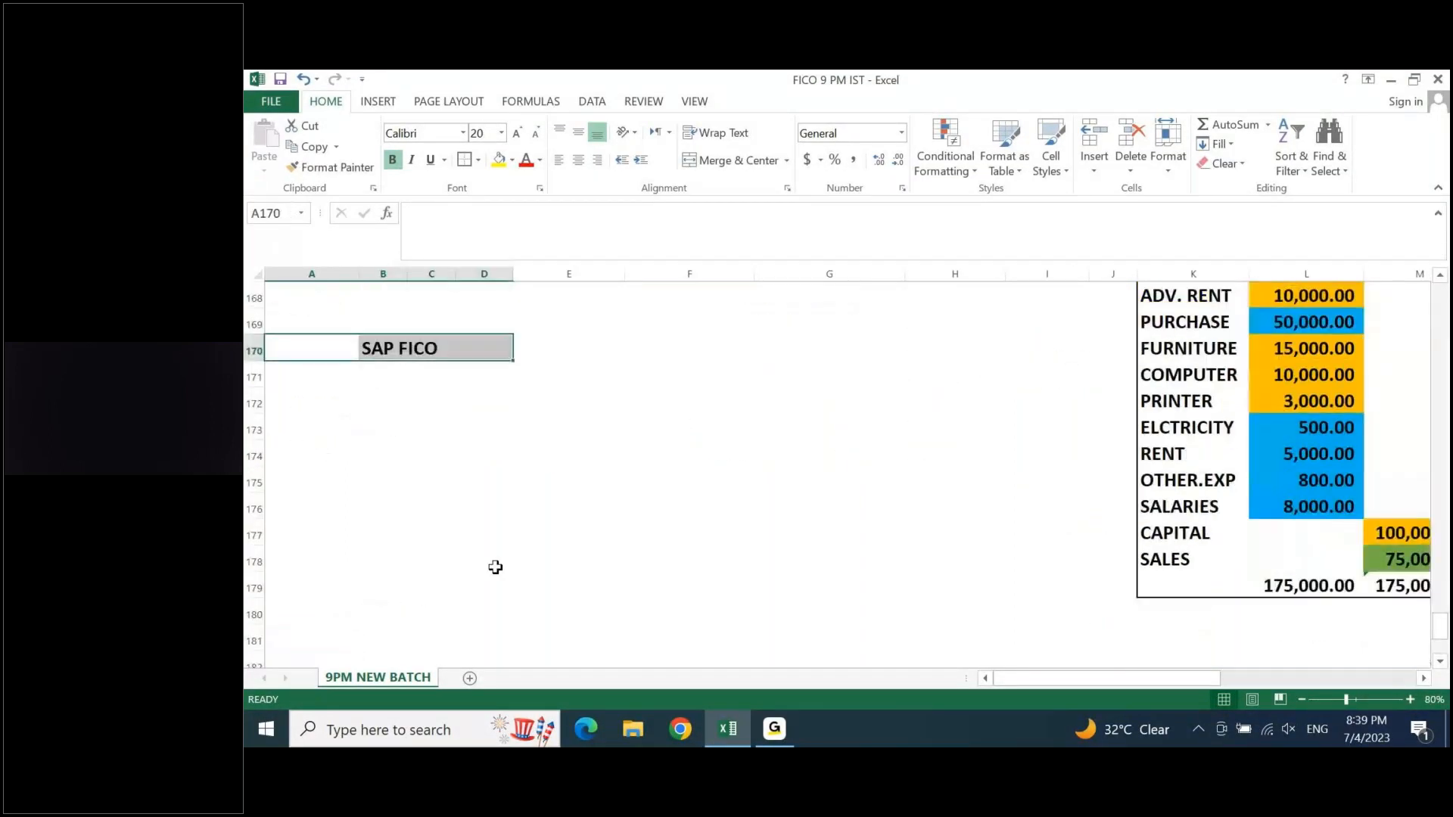
left_click(499, 164)
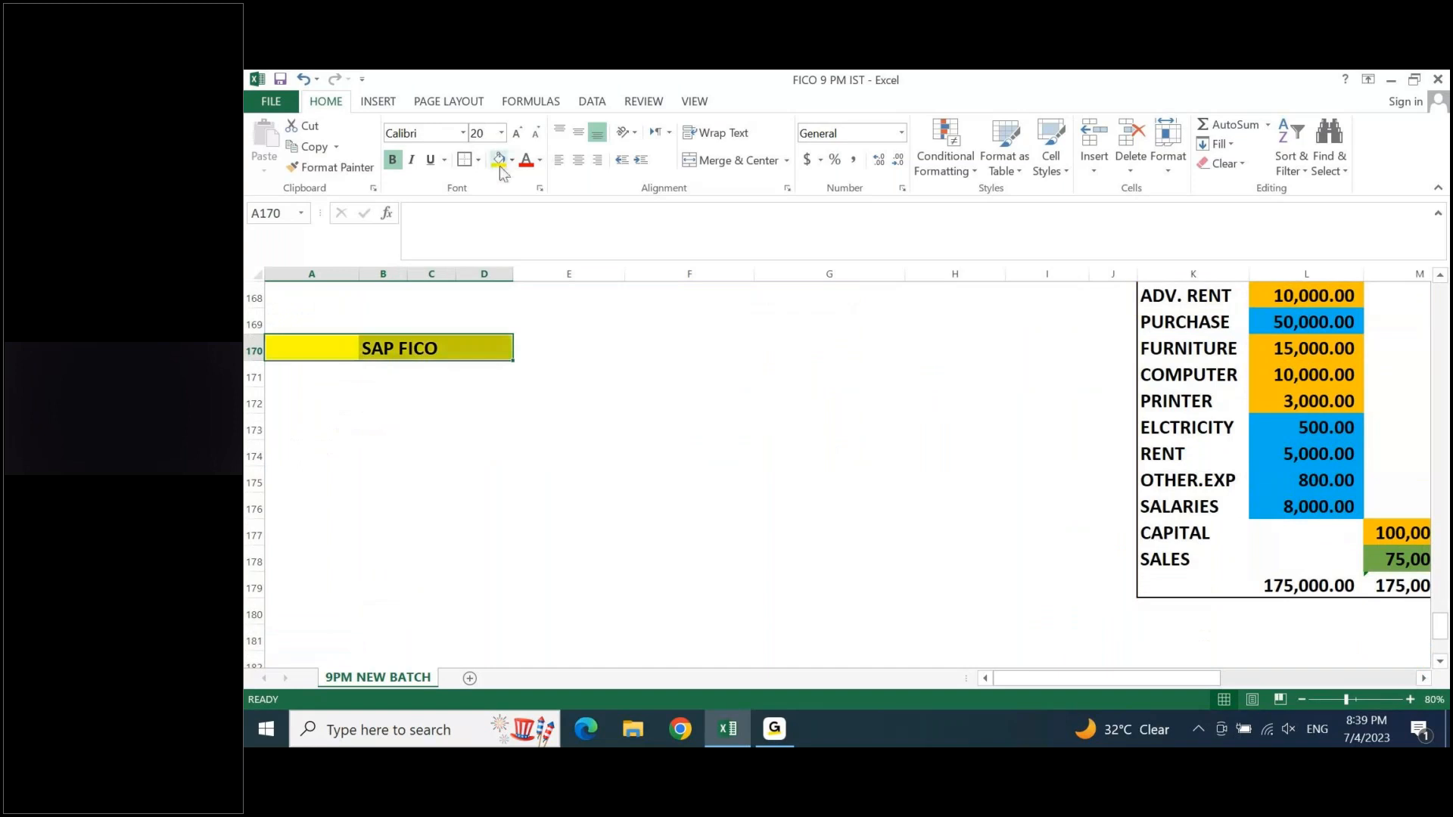
- Enter Configuration in A171 as the first item under the SAP FICO heading
key("Left")
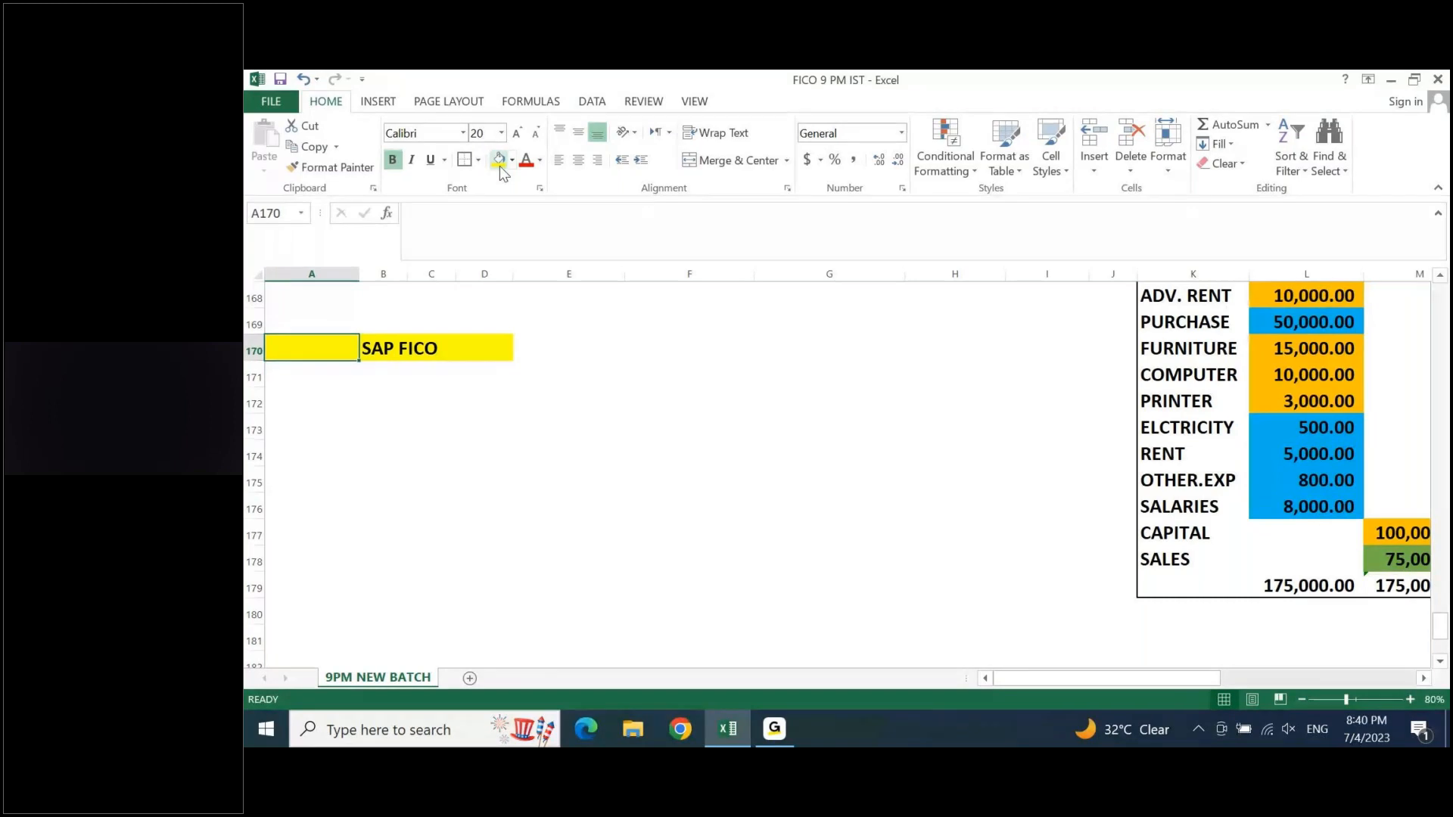
key("Down")
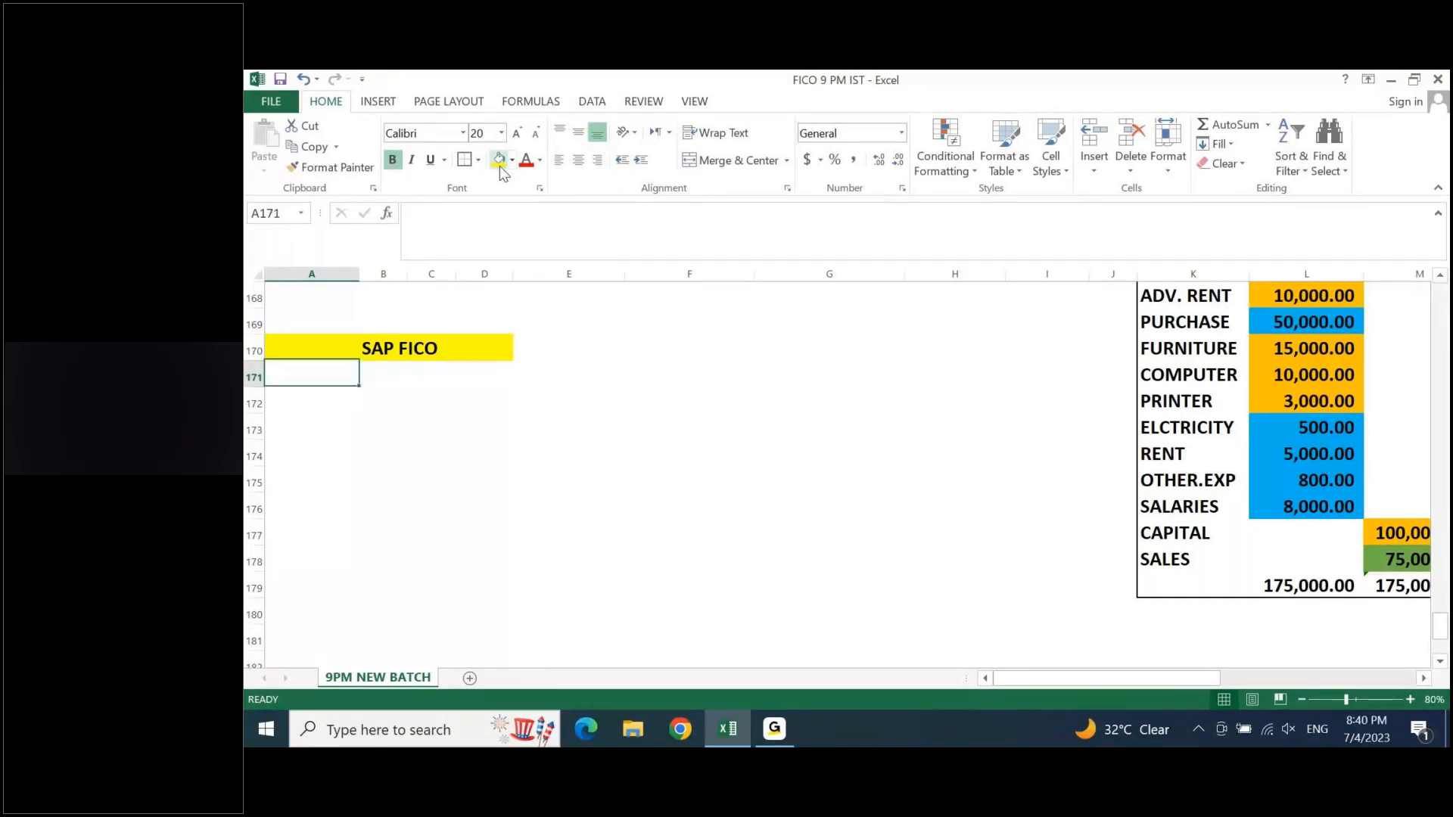
type("COnfiguura")
key("BackSpace")
key("BackSpace")
key("BackSpace")
type("ration")
key("Return")
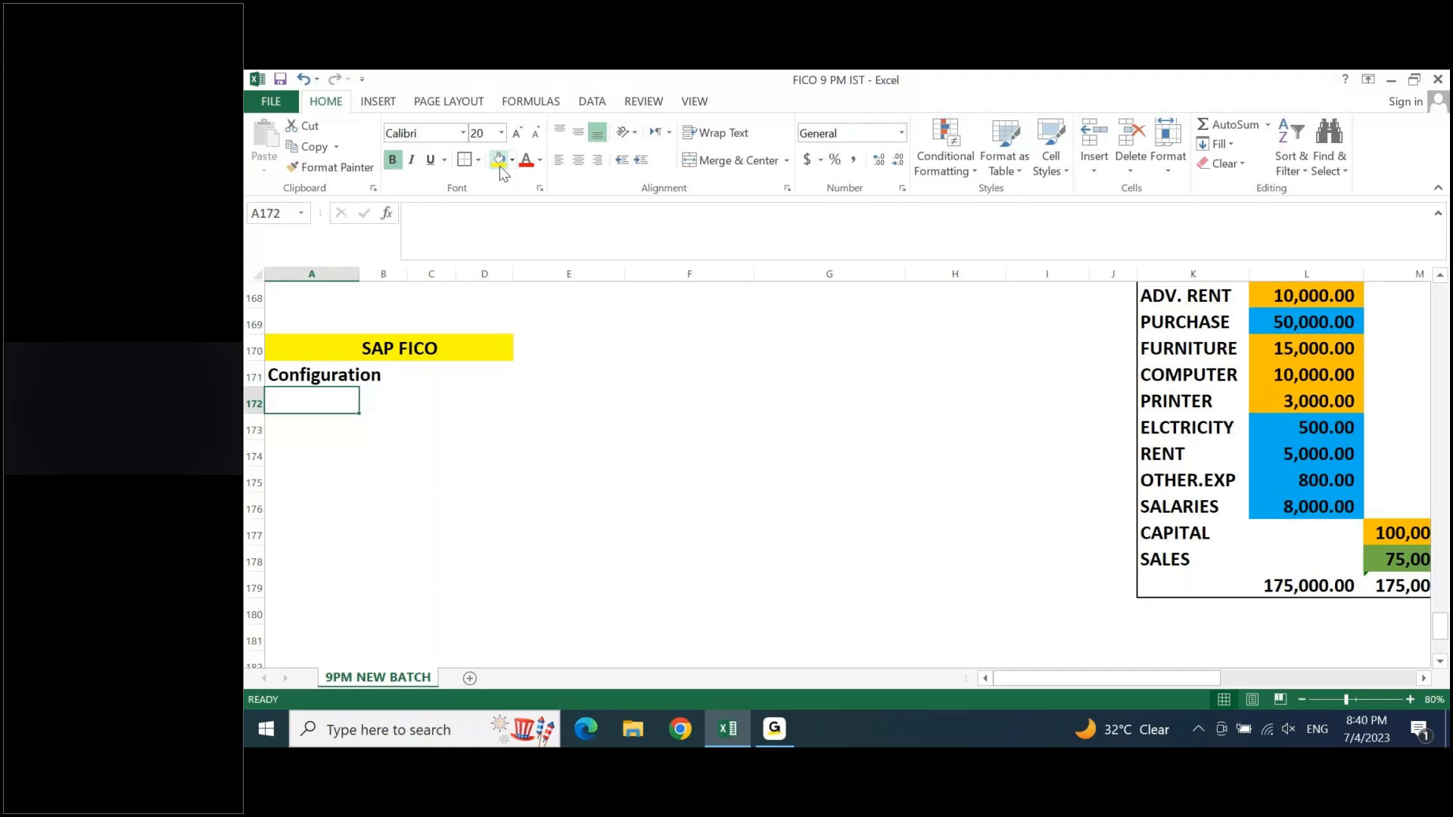
- Add Master Data, Transaction Data and Reports in A172:A174, below Configuration
type("Master Data")
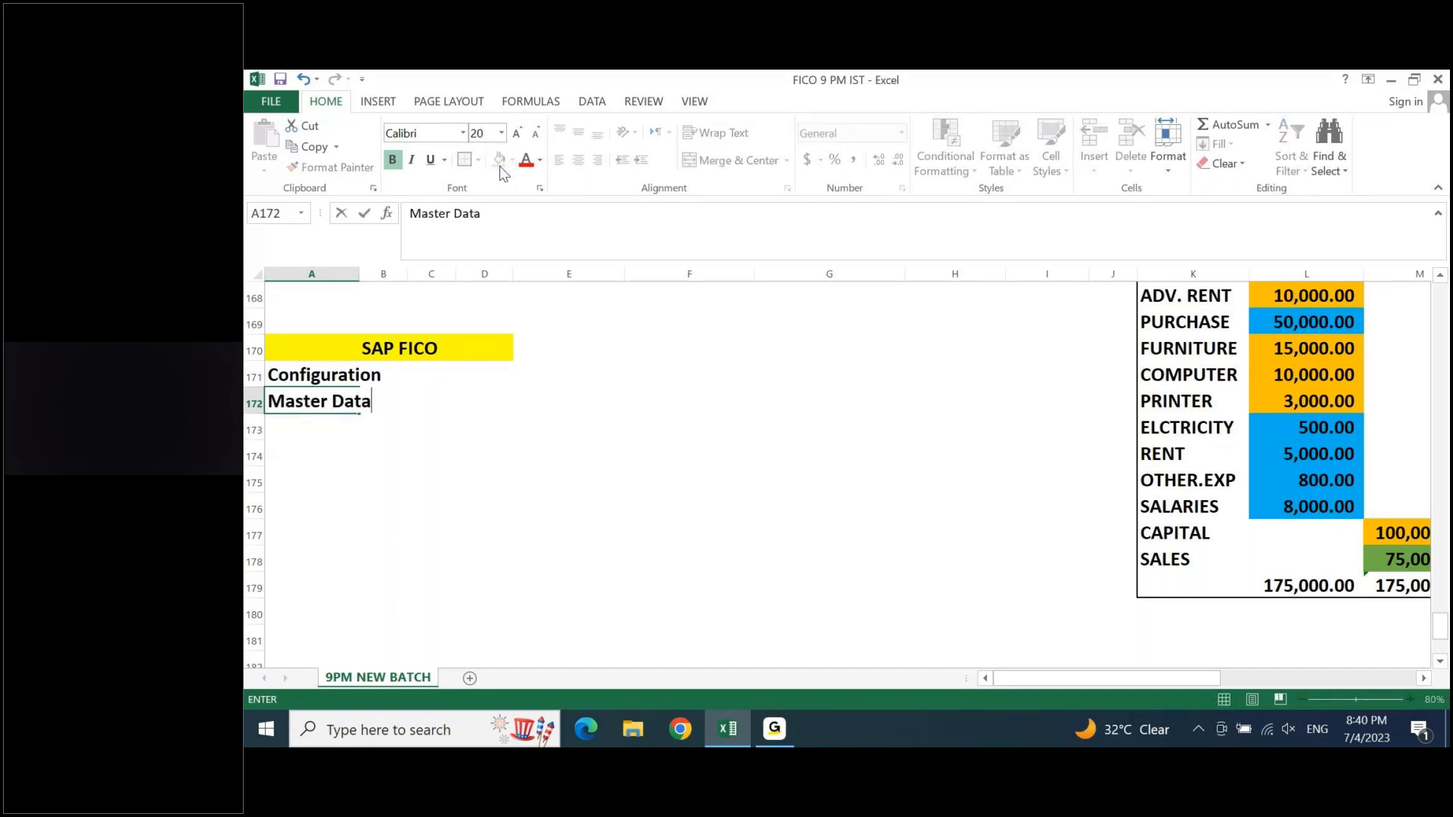
key("Return")
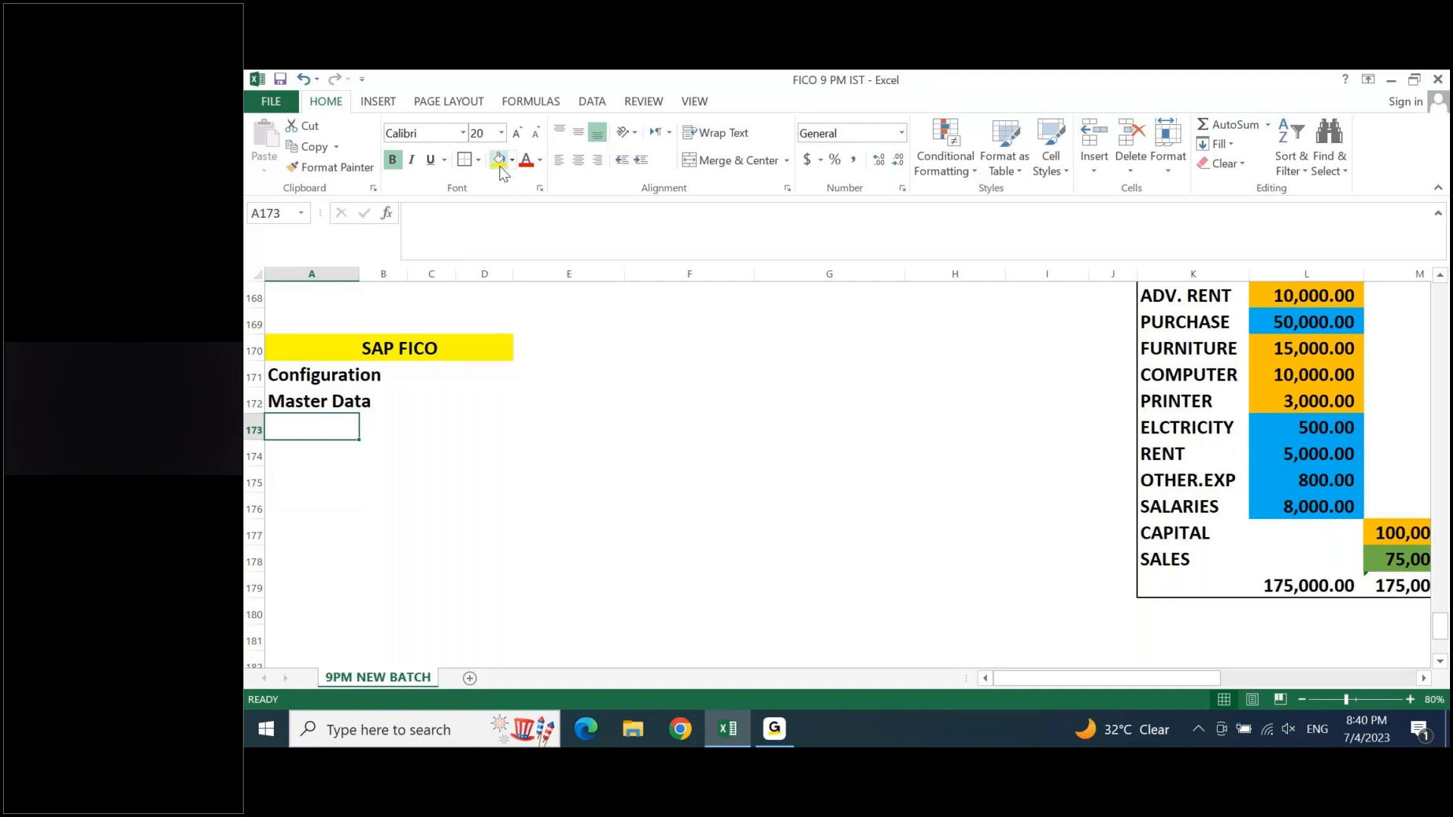
type("Transaction Data")
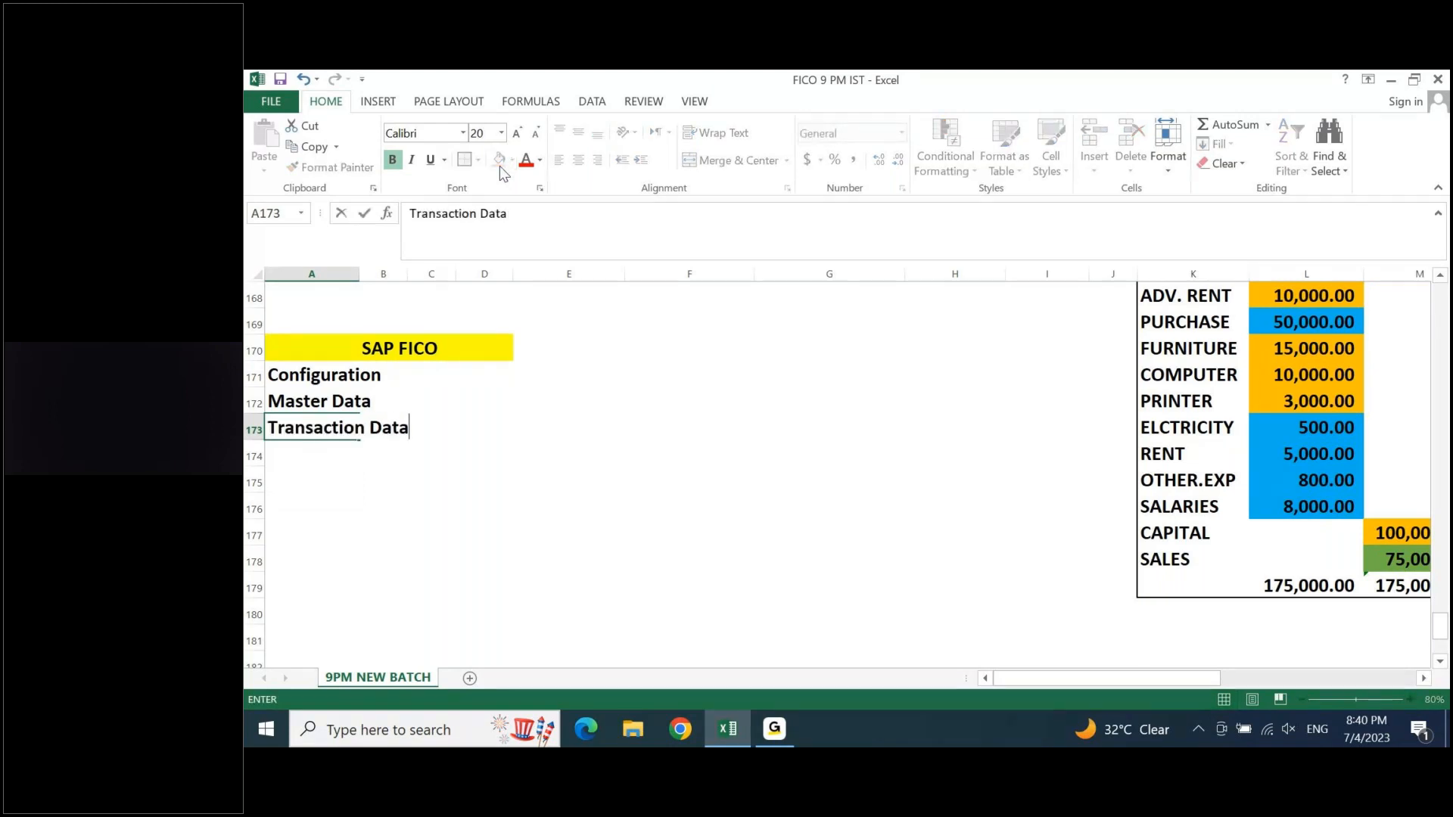
key("Return")
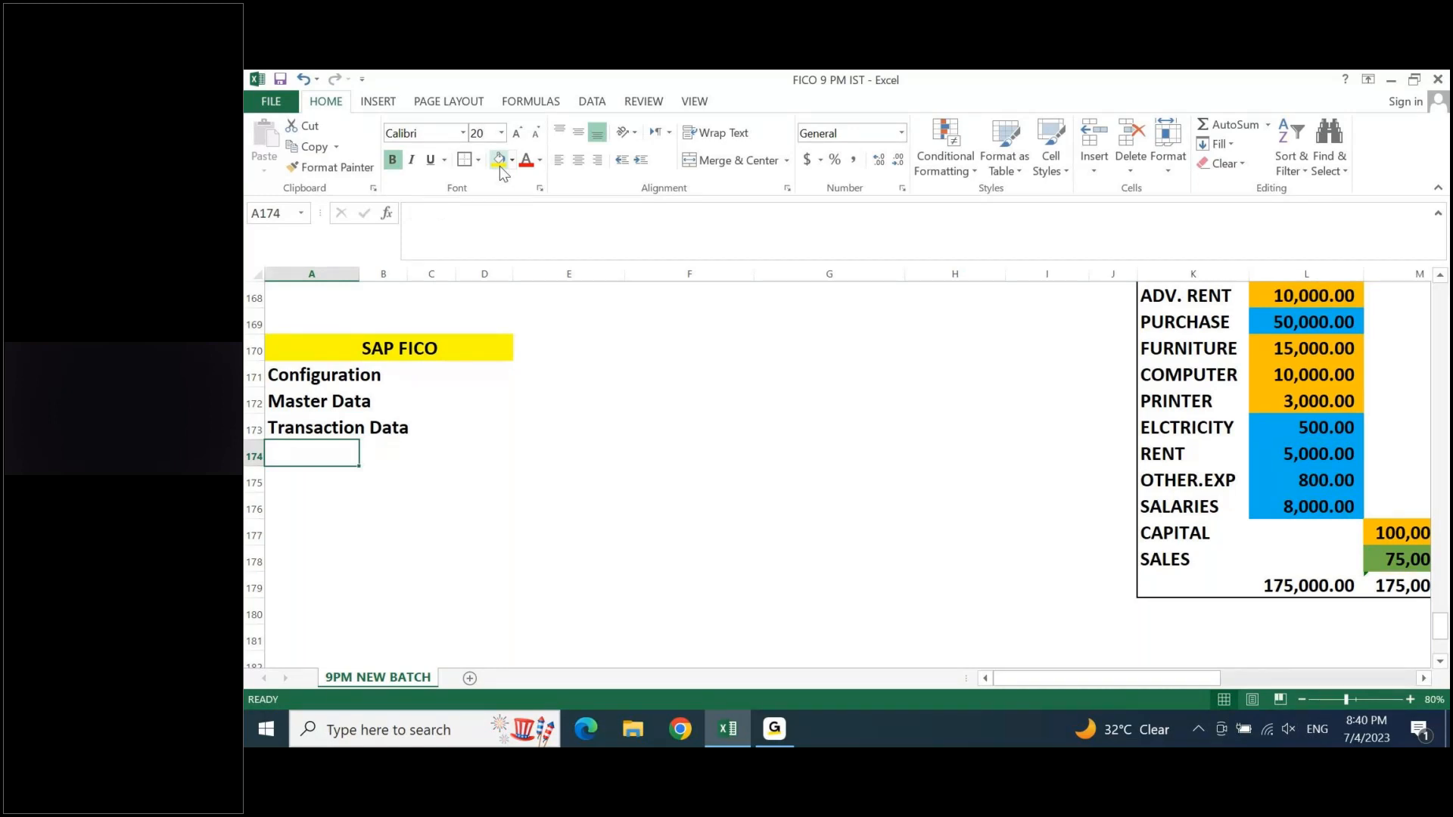
type("Reports")
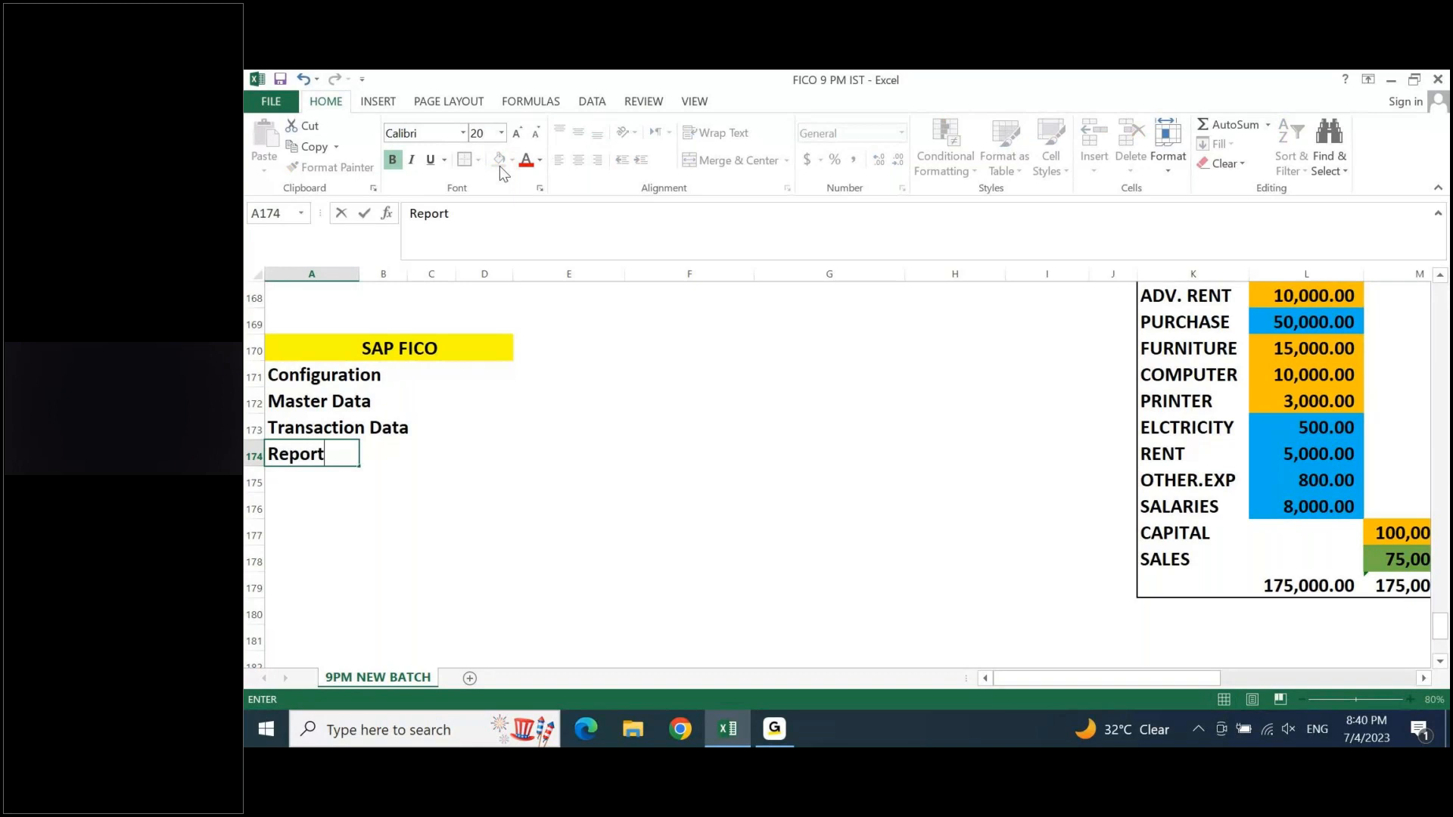
key("Return")
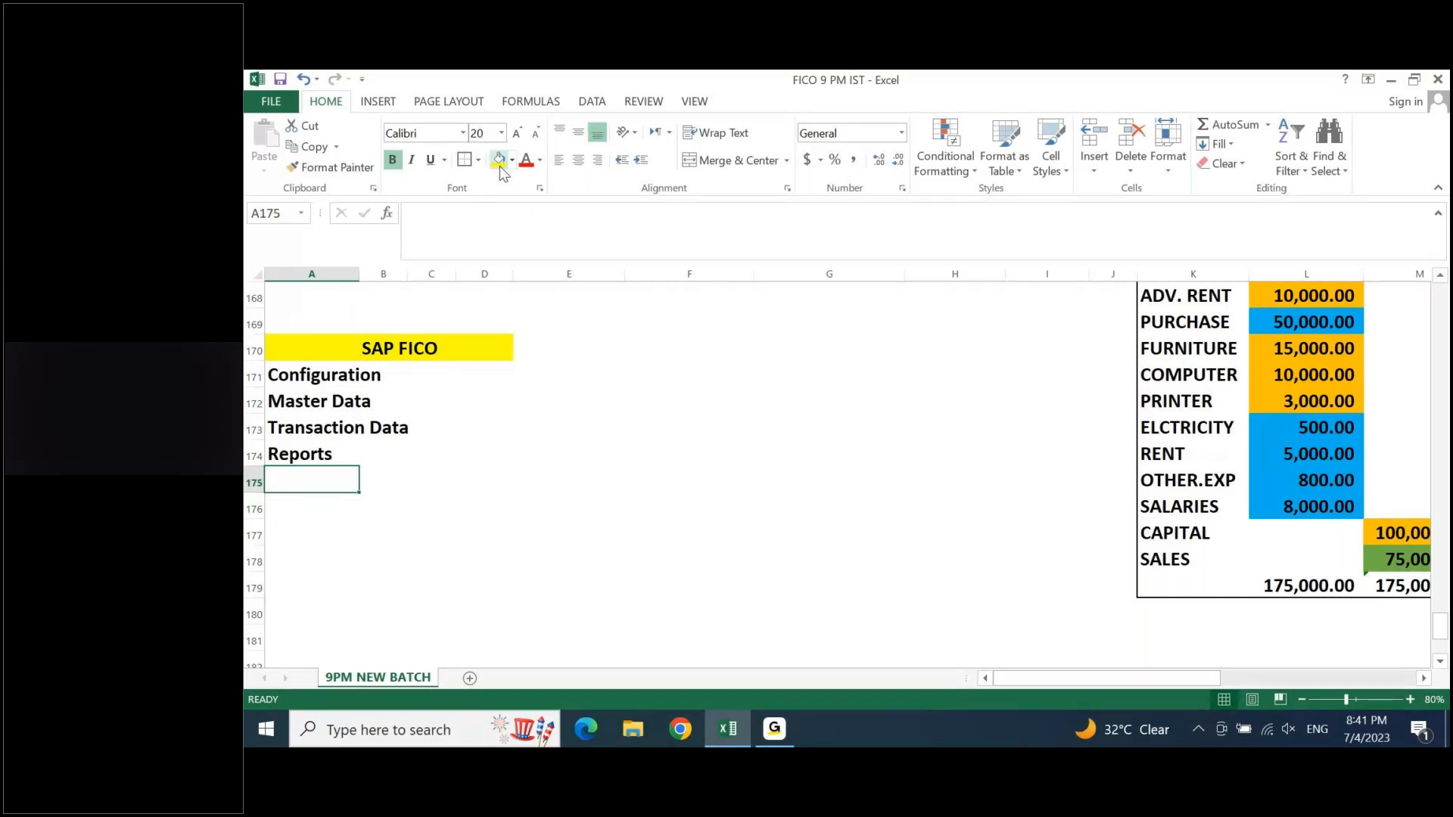
- Go through the Configuration, Master Data and Transaction Data items one by one
key("Up")
key("Up")
key("Up")
key("Up")
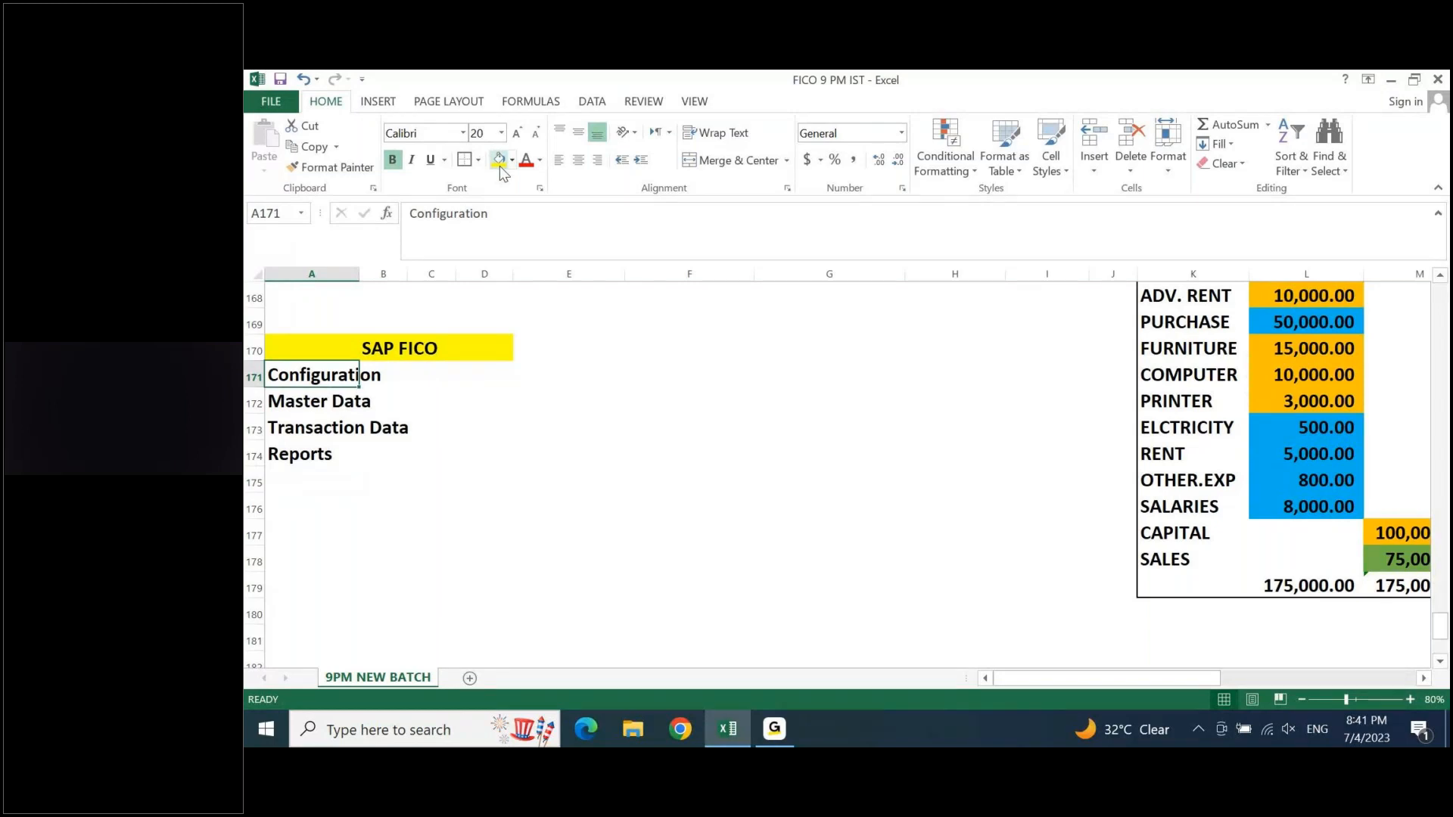
key("Down")
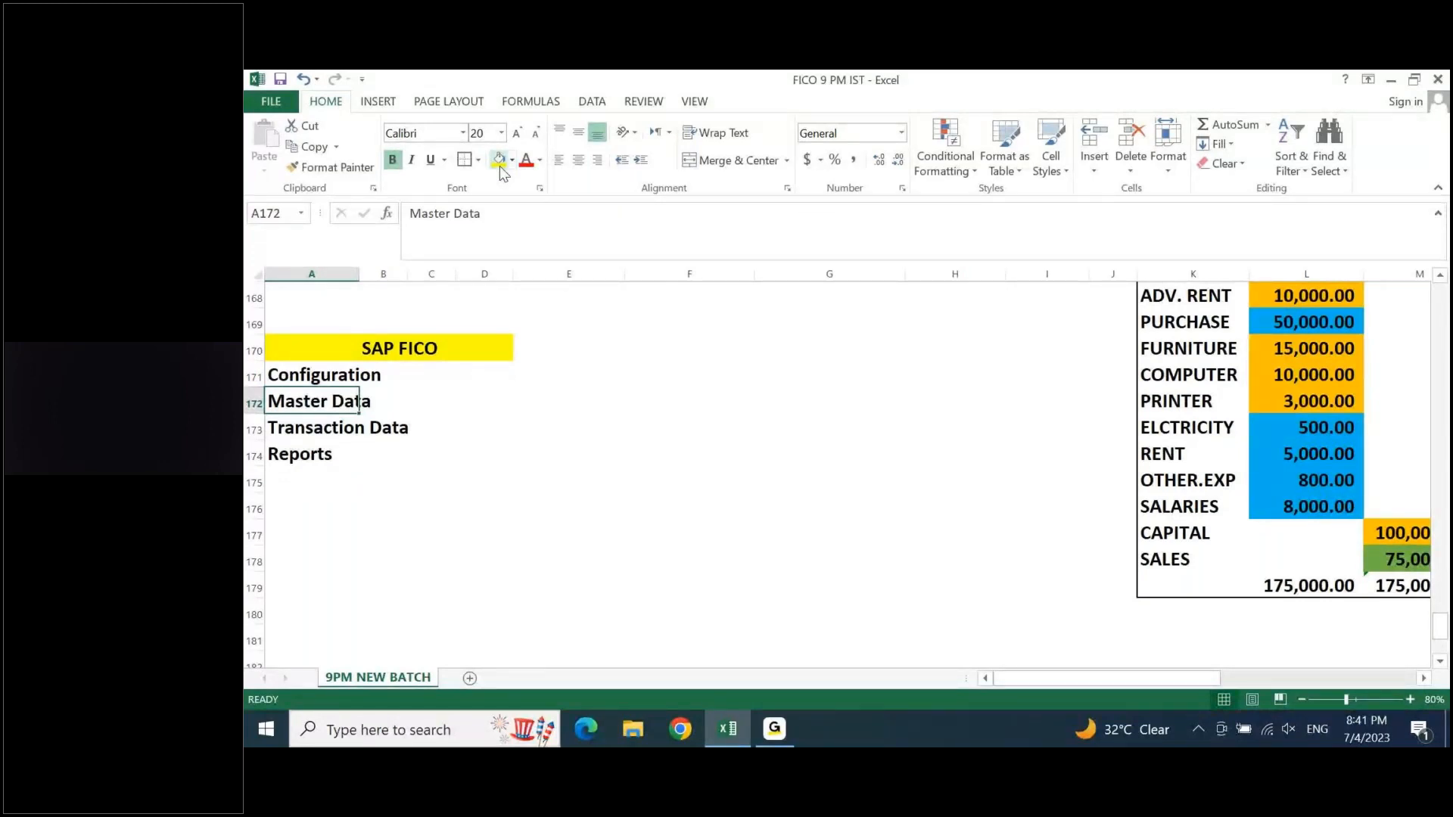
key("Down")
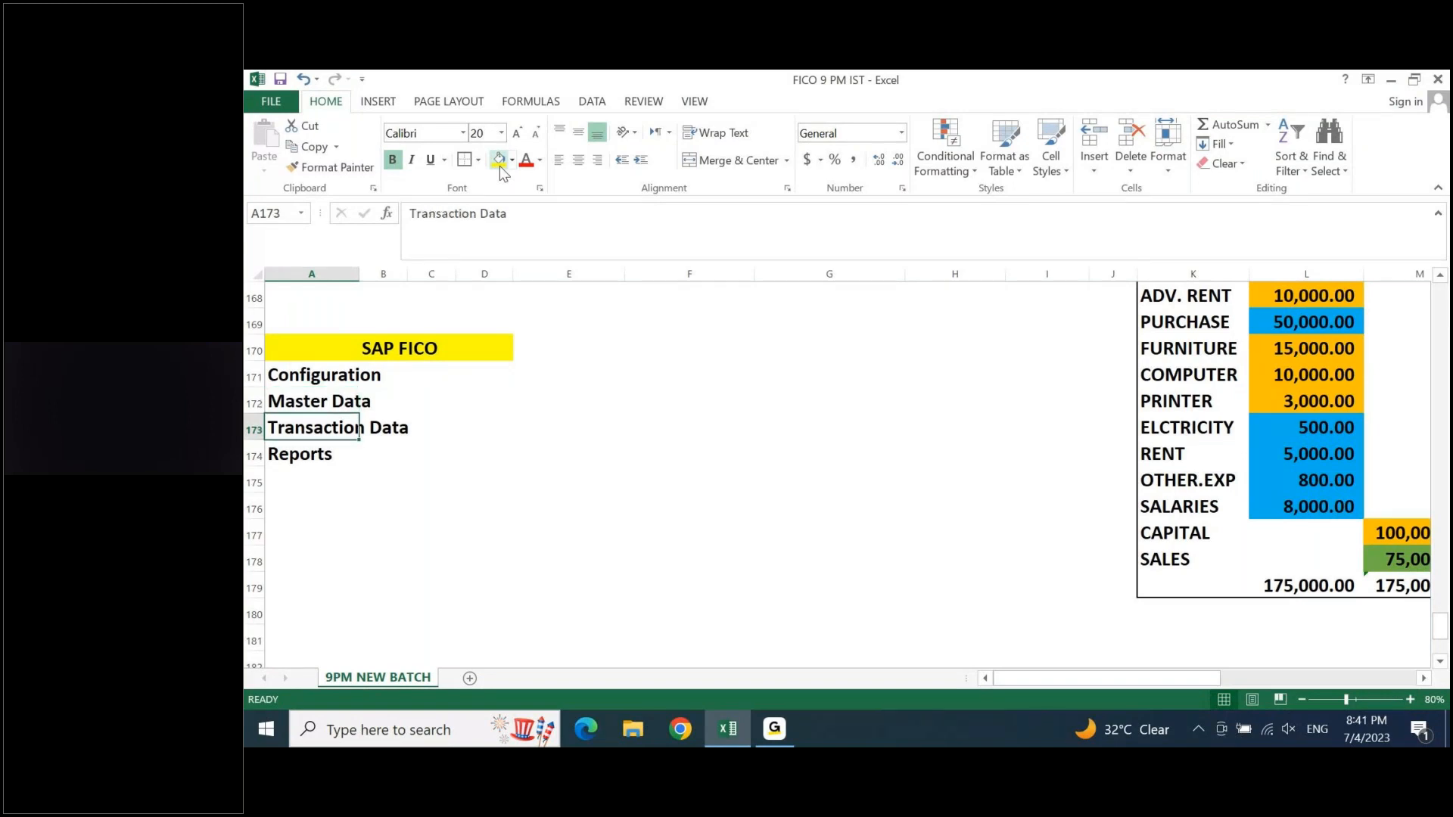
- Enter the sample number 66788 in D173 beside Transaction Data, and clear the cell again
key("Right")
key("Right")
key("Right")
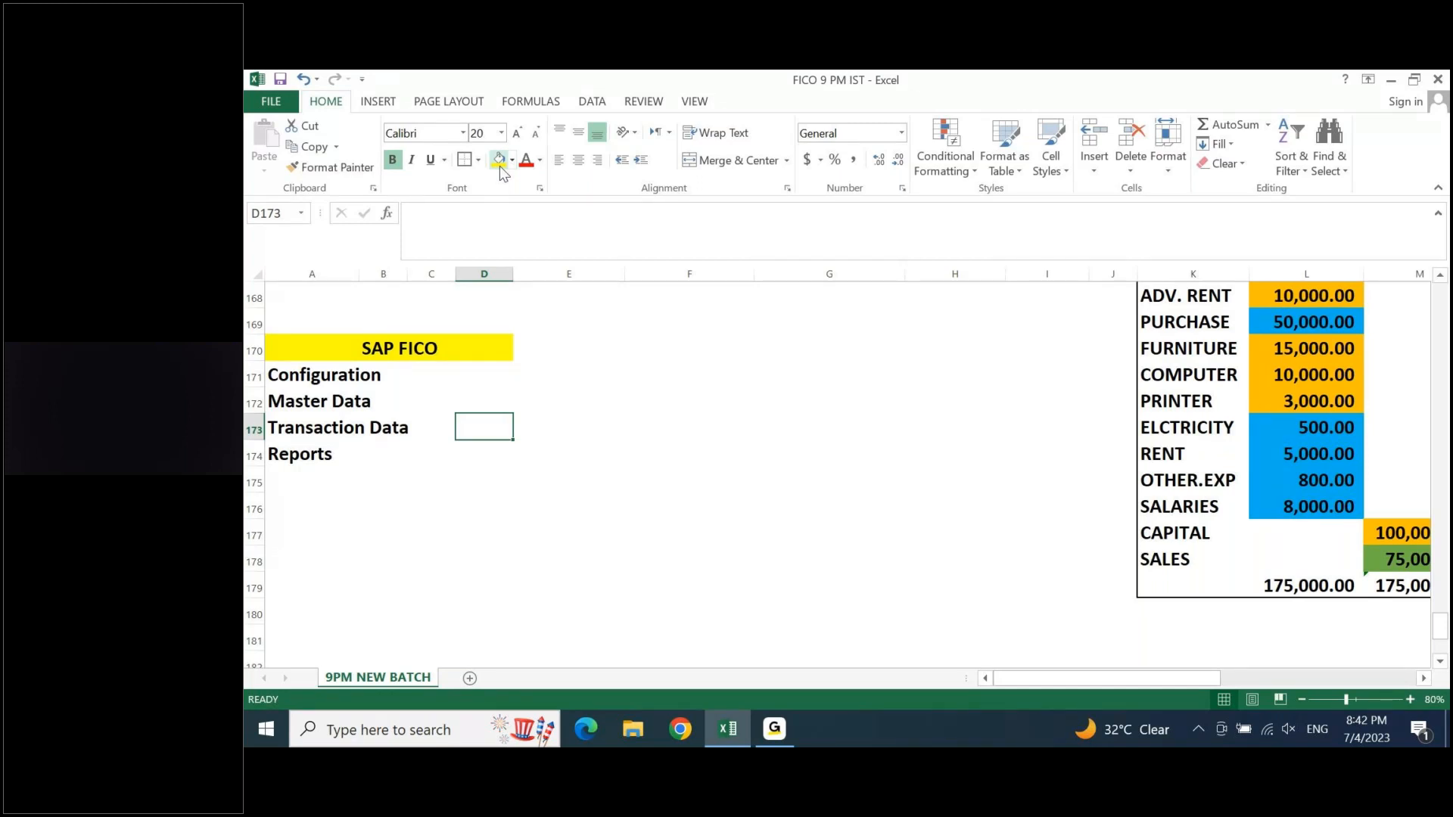
type("66788")
key("Return")
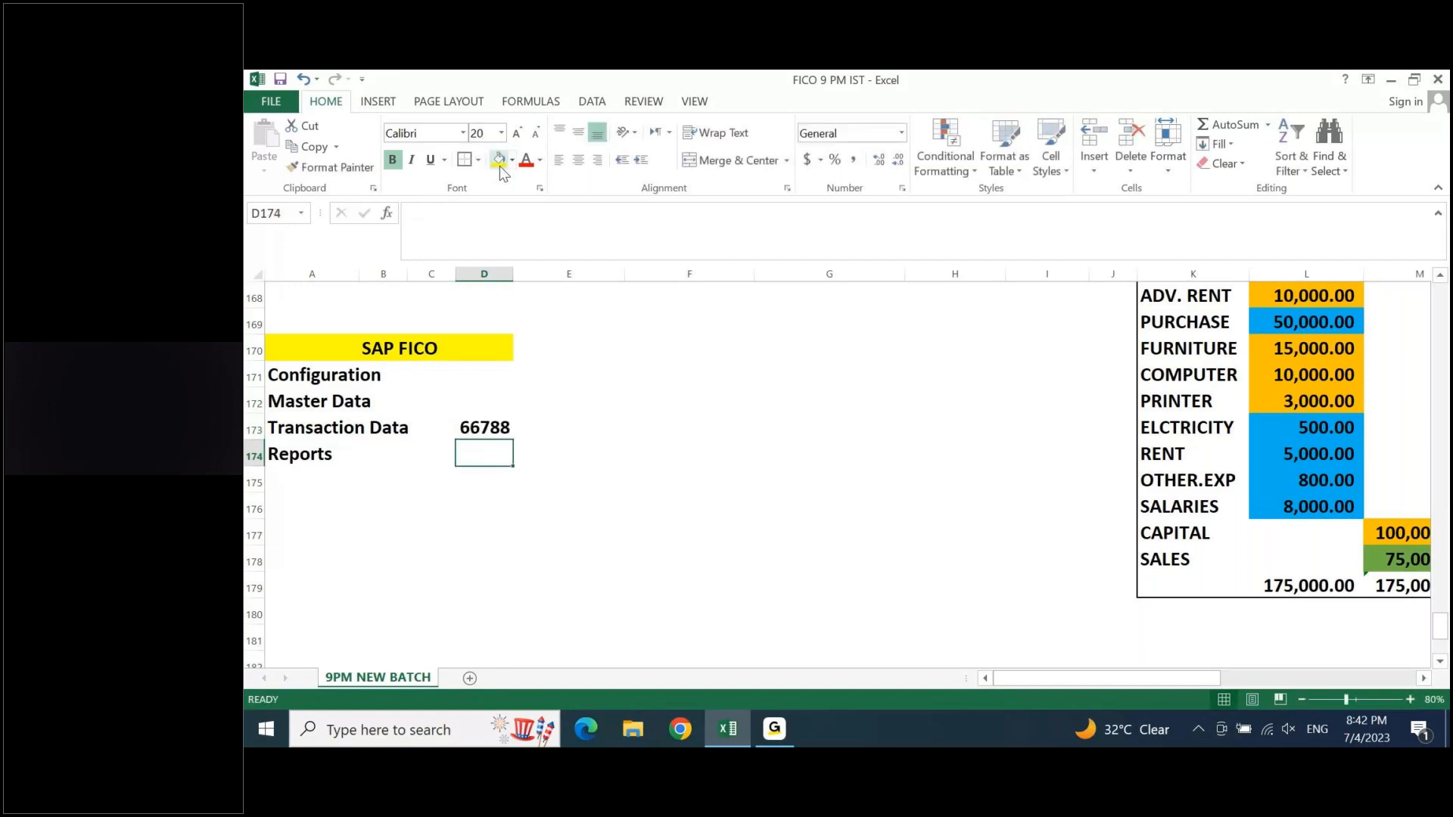
key("Up")
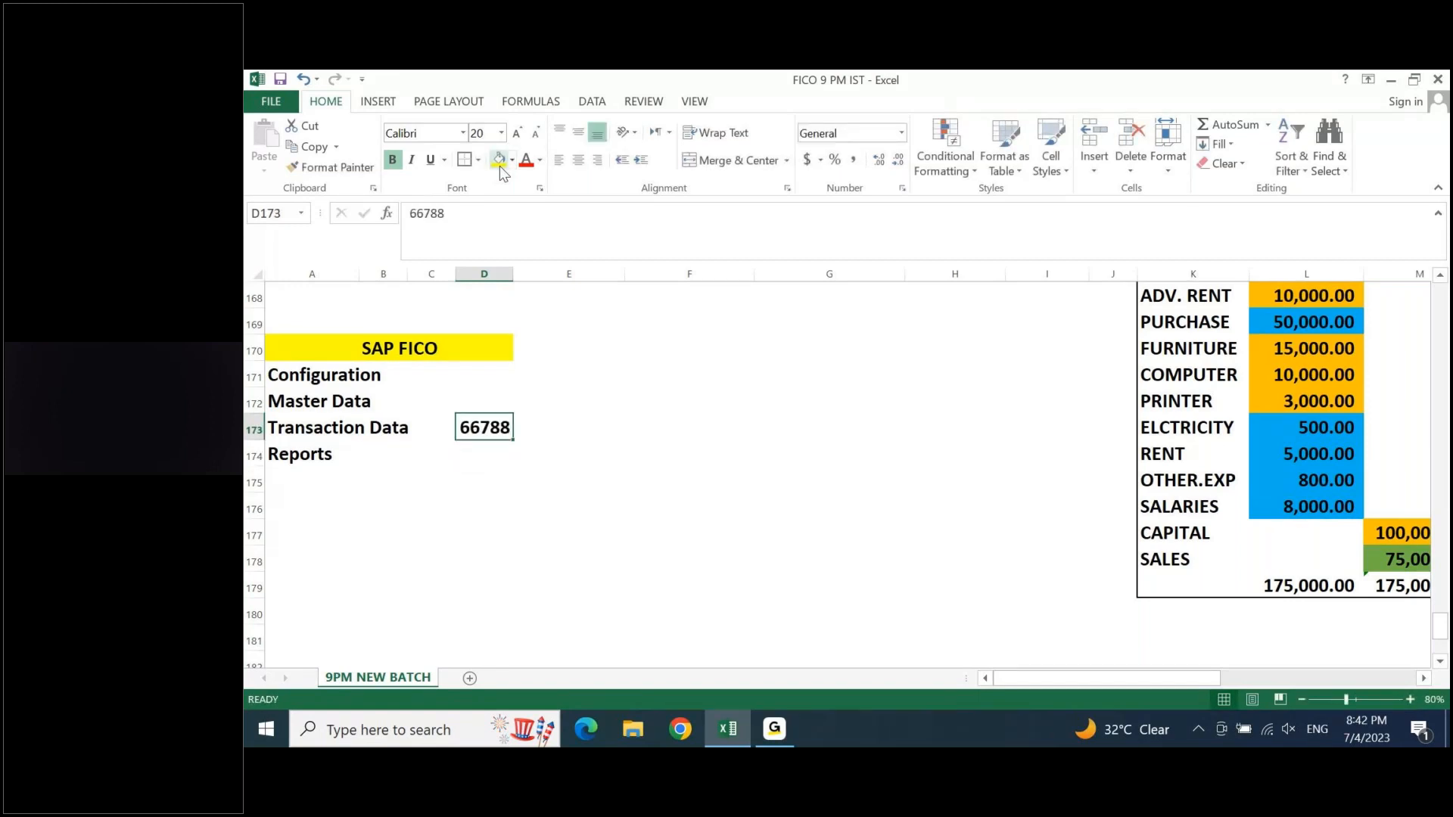
key("Delete")
- Examine the trial balance and PNL tables, and return to the Transaction Data item in the SAP FICO list
key("ctrl+Right")
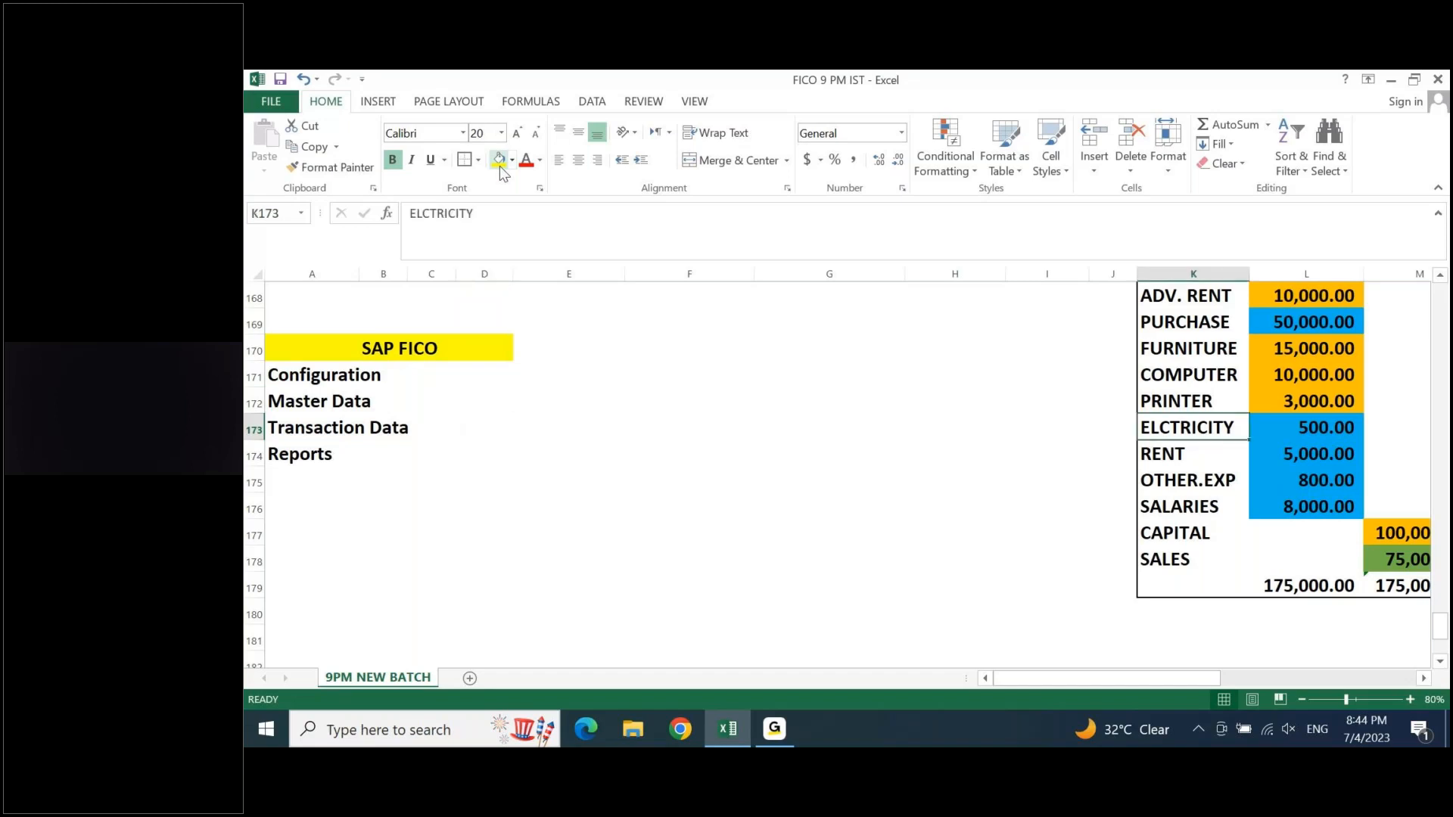
key("ctrl+Right")
key("ctrl+Right")
key("ctrl+Right")
key("Up")
key("Up")
key("Up")
key("Up")
key("Up")
key("Up")
key("Up")
key("Up")
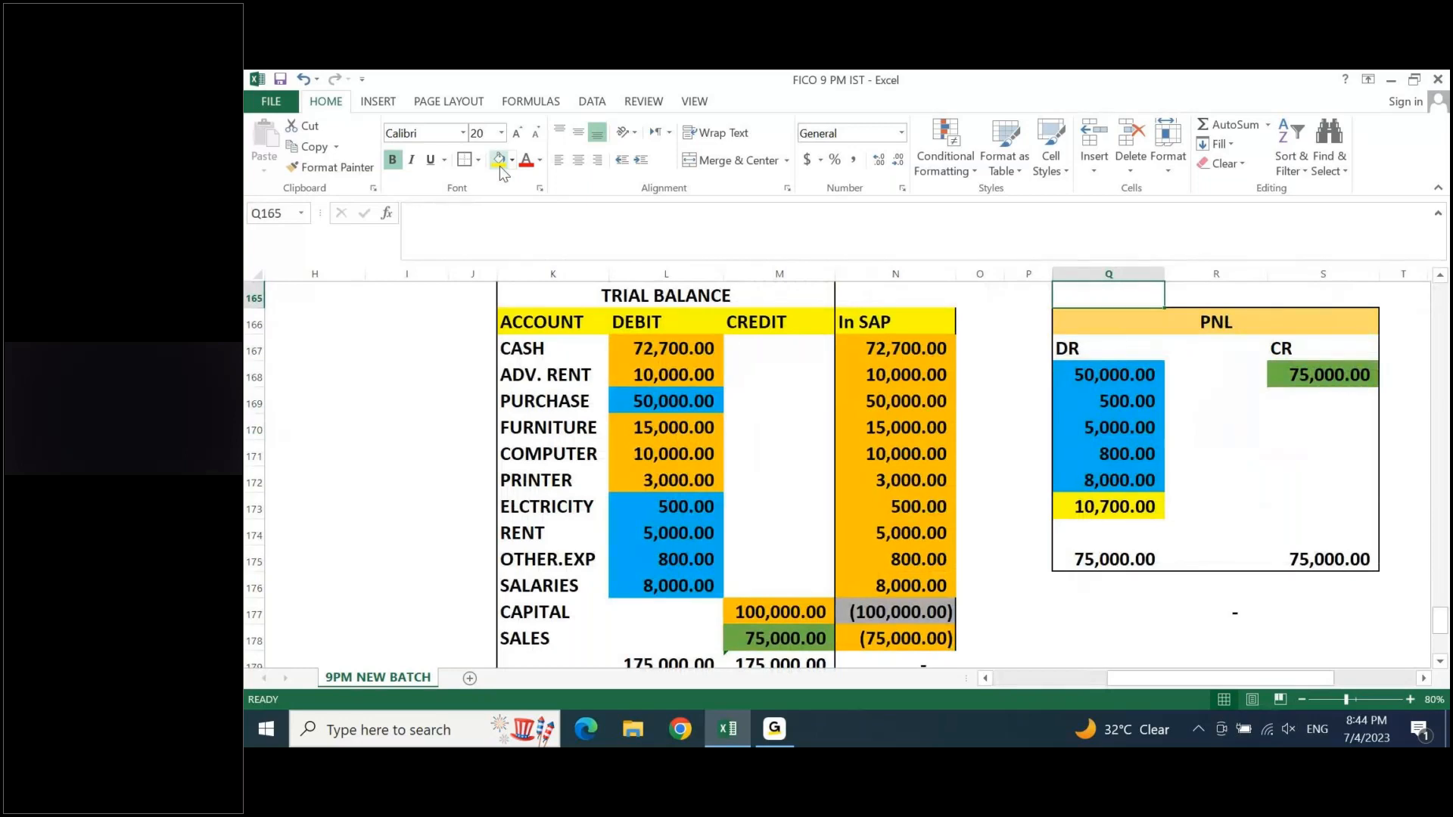
key("ctrl+Left")
key("ctrl+Left")
key("ctrl+Down")
key("ctrl+Down")
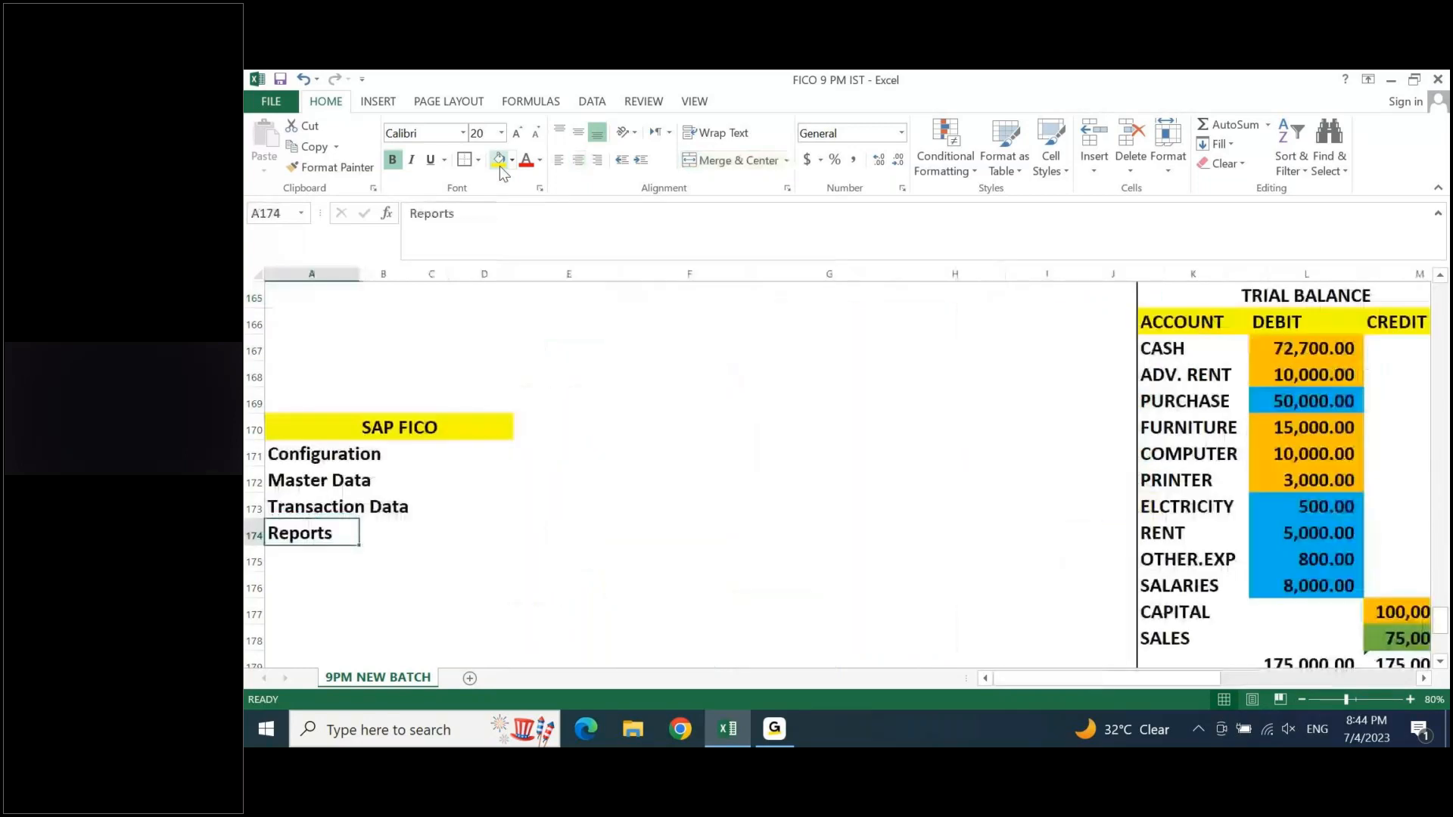
key("Up")
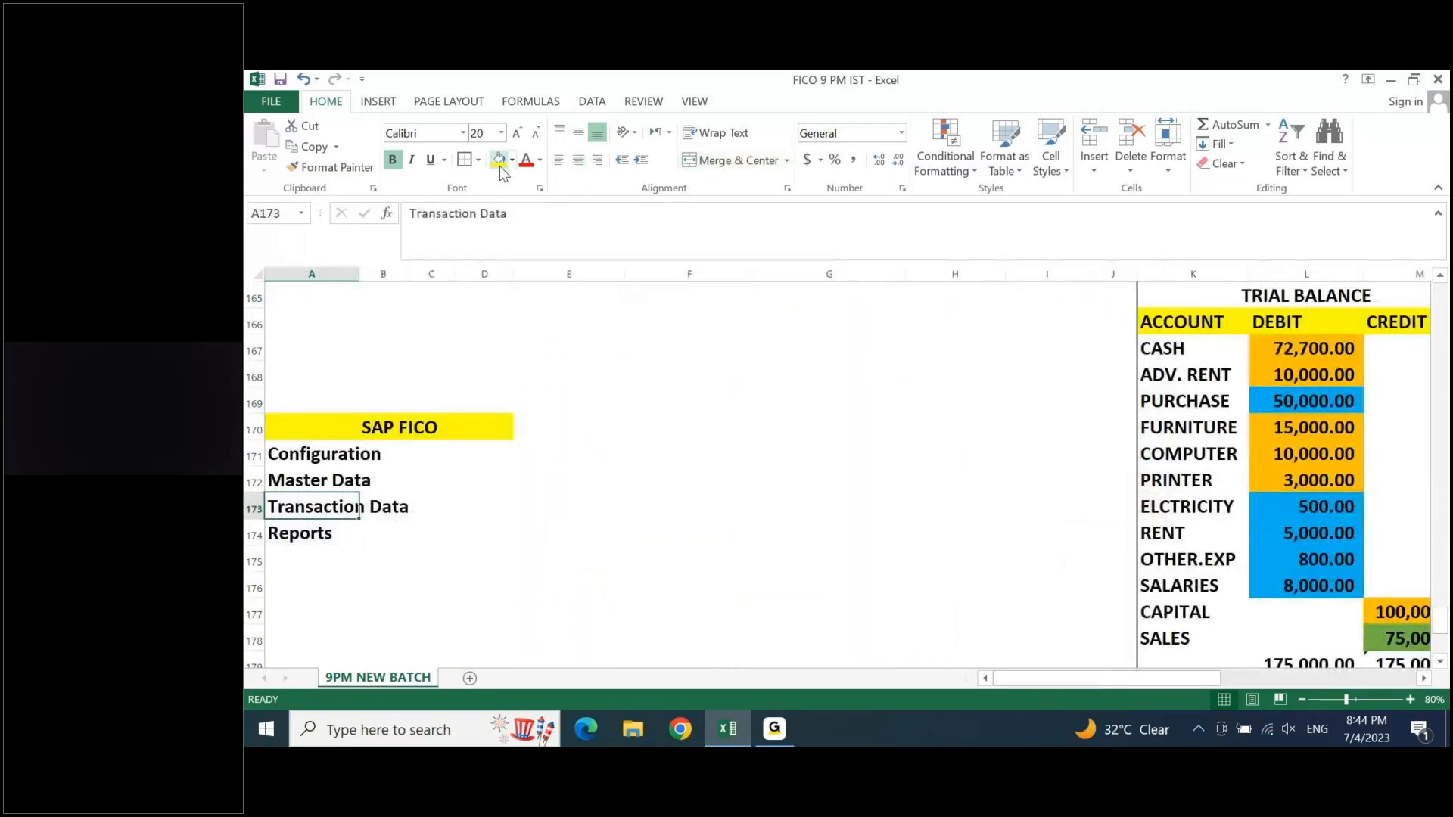
- Examine the capital account, the debit and credit balance notes and the trial balance in rows 156 to 170
key("ctrl+Right")
key("Up")
key("Up")
key("Up")
key("Up")
key("Up")
key("Up")
key("Up")
key("Up")
key("Up")
key("Up")
key("Up")
key("Up")
key("Up")
key("Up")
key("Up")
key("Up")
key("Up")
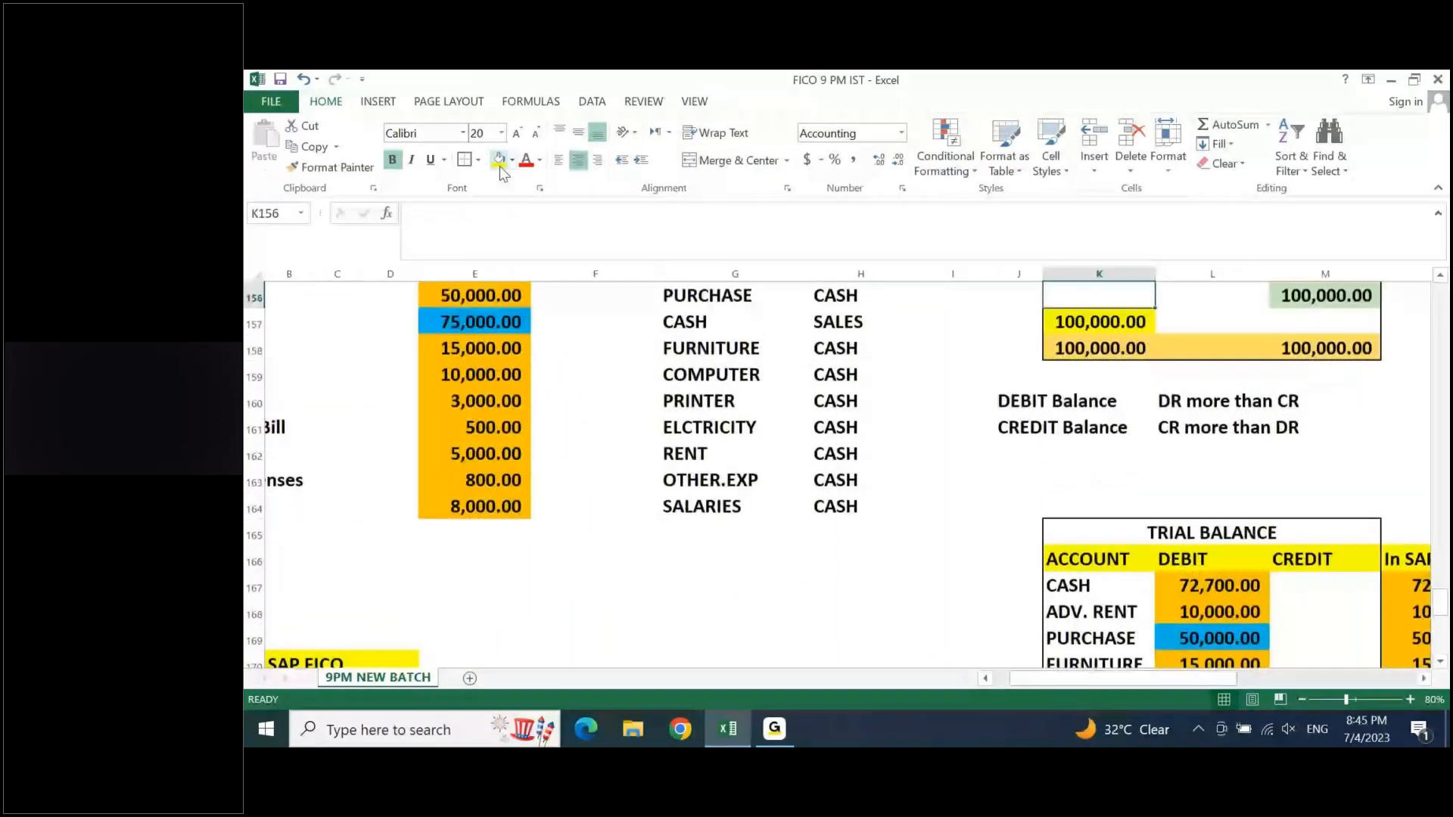
key("Down")
key("Down")
key("Down")
key("Down")
key("Down")
key("Down")
key("Down")
key("Down")
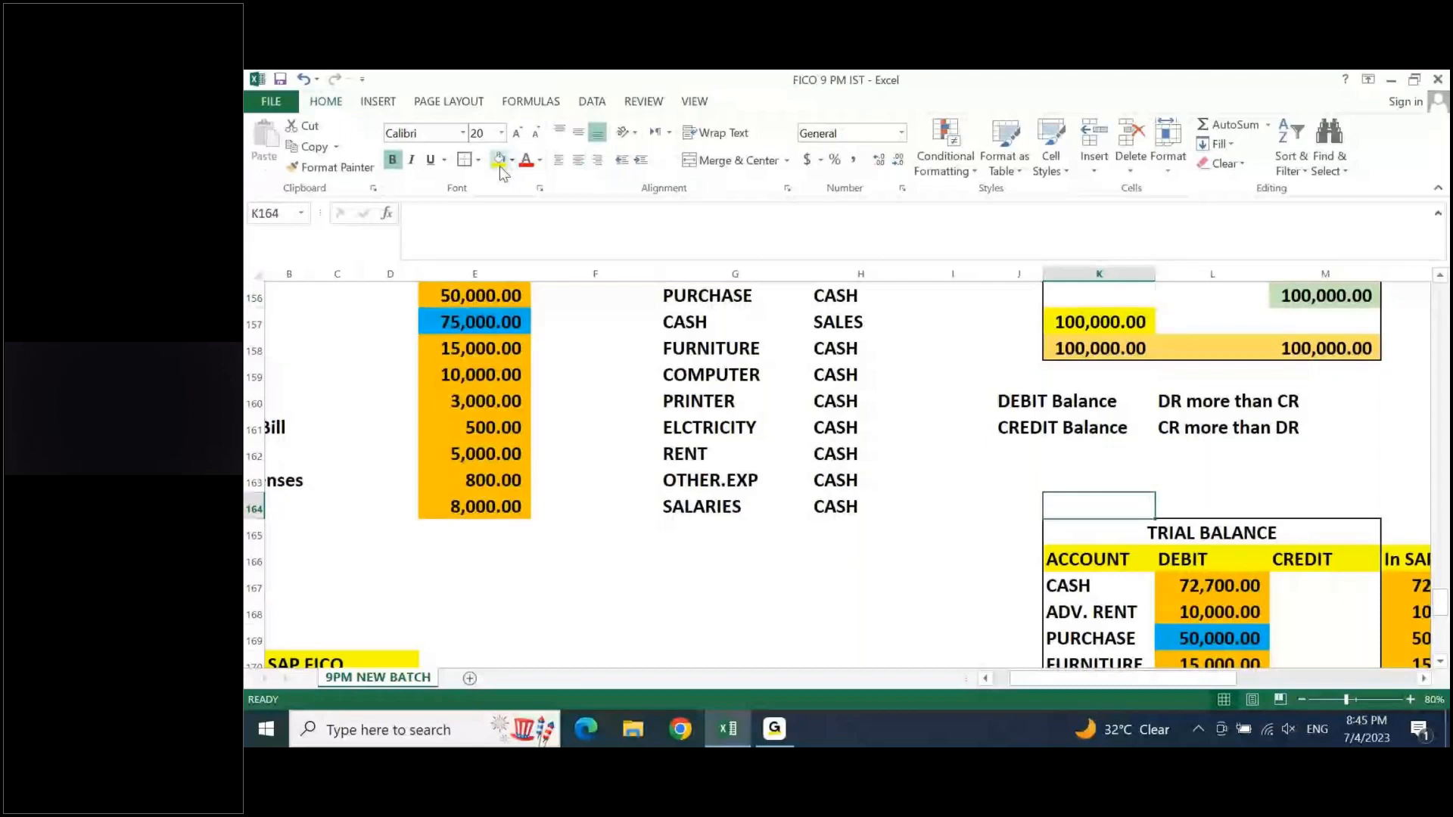
key("Right")
key("Right")
key("Right")
key("Right")
key("Right")
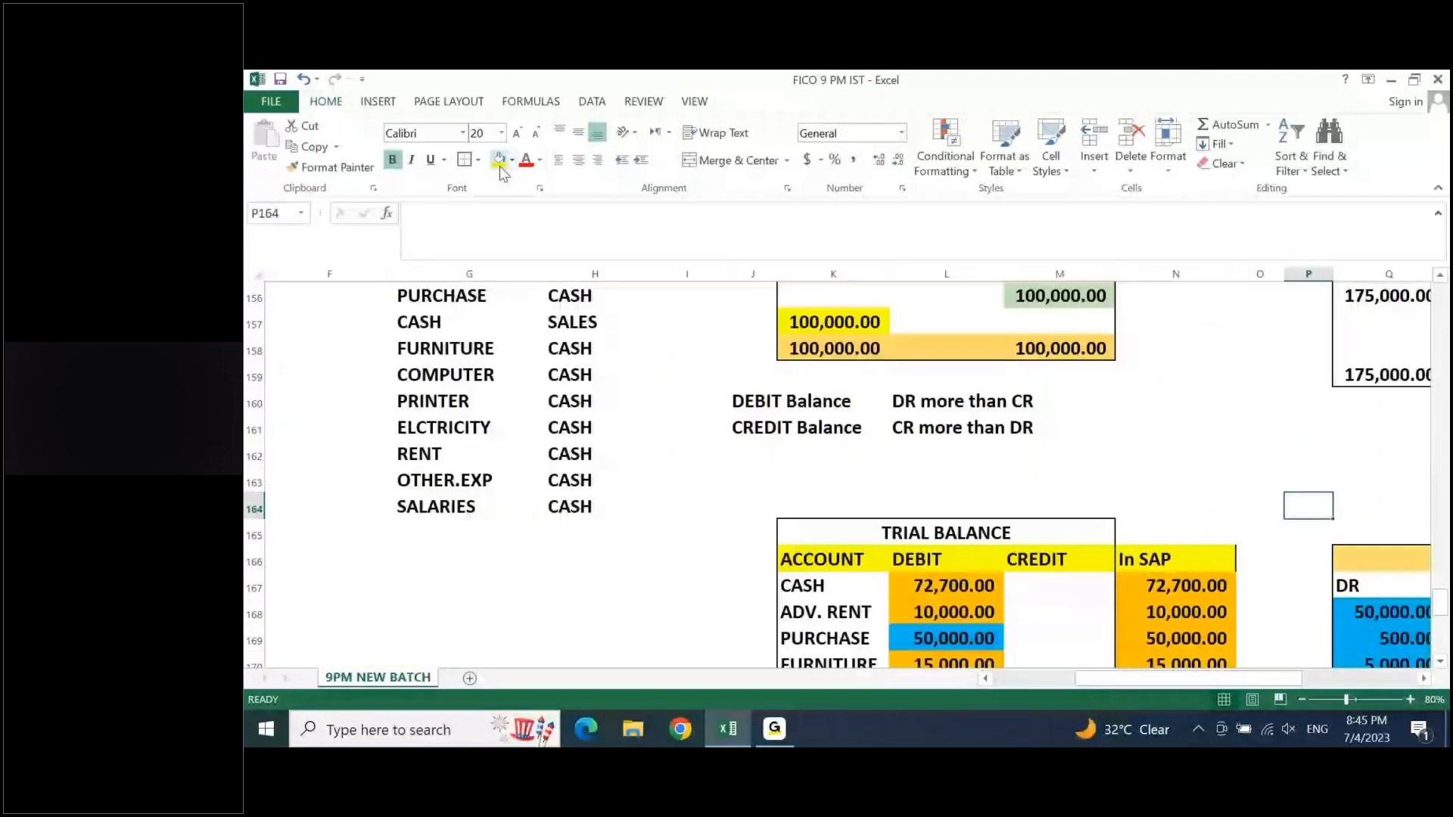
- Return to the SAP FICO list and review its items up to Configuration in A171
key("Home")
key("Down")
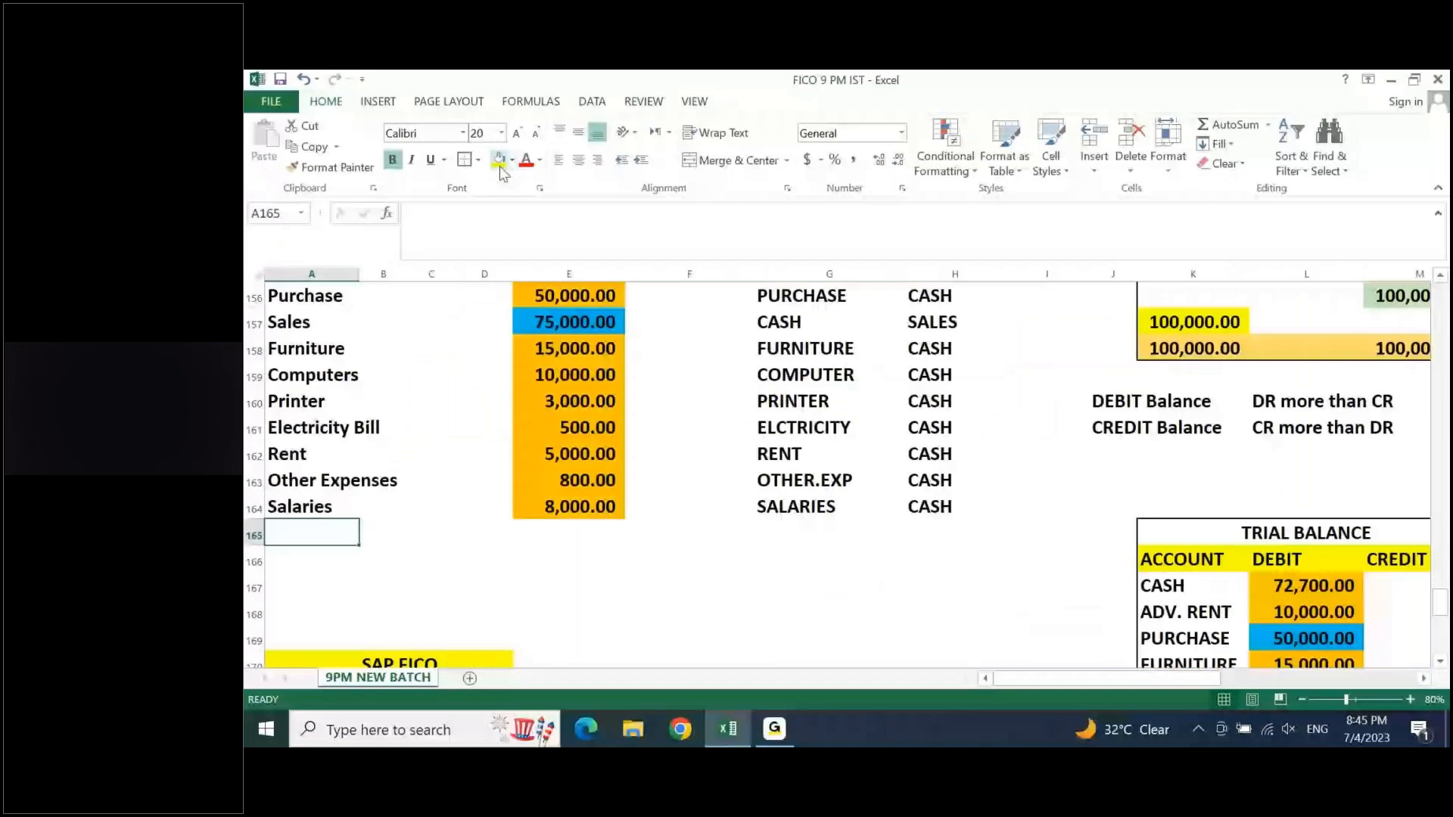
key("Down")
key("Down")
key("Down")
key("Down")
key("Down")
key("Down")
key("Down")
key("Down")
key("Down")
key("Down")
key("Down")
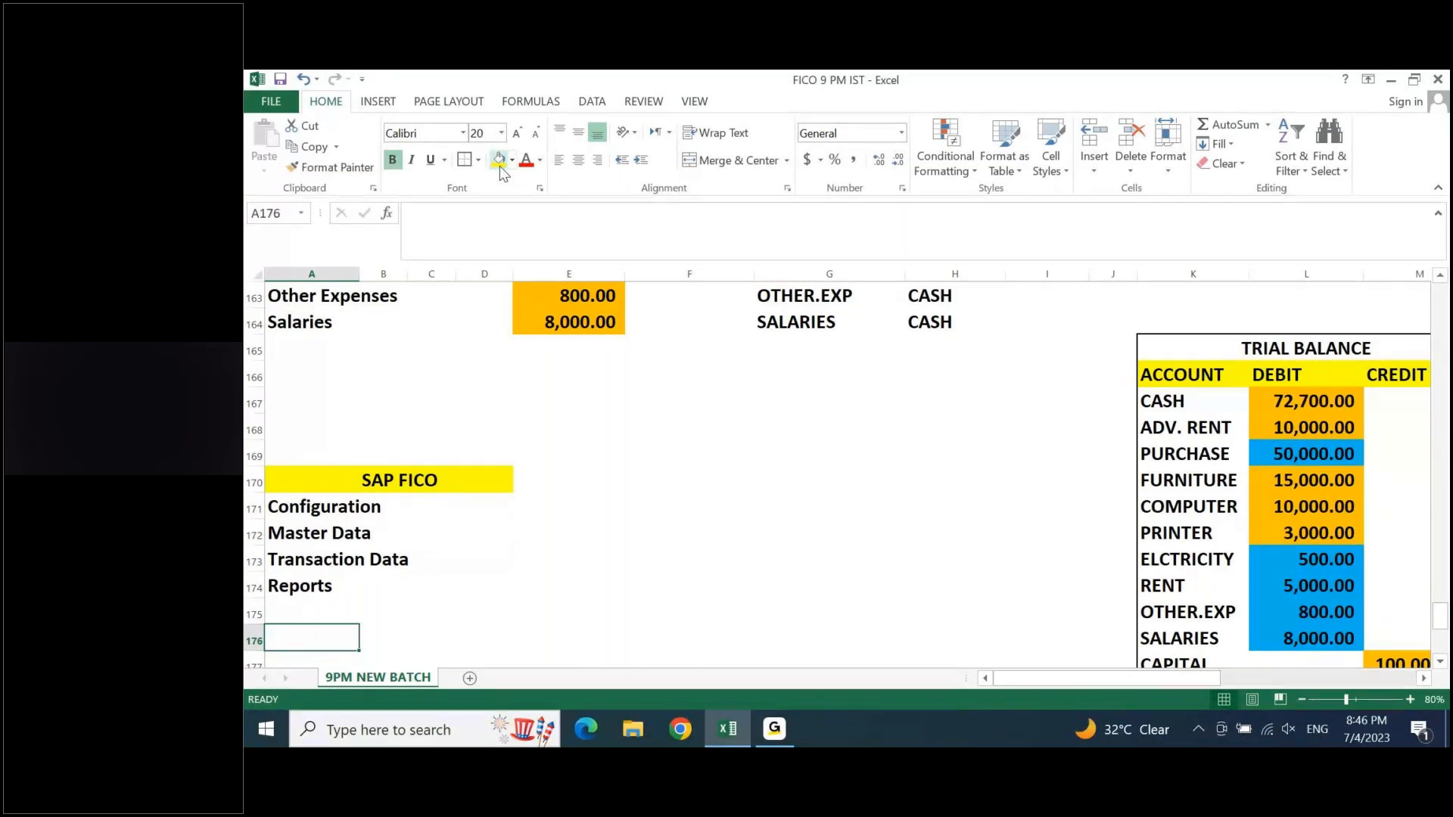
key("Up")
key("Up")
key("Up")
key("Up")
key("Up")
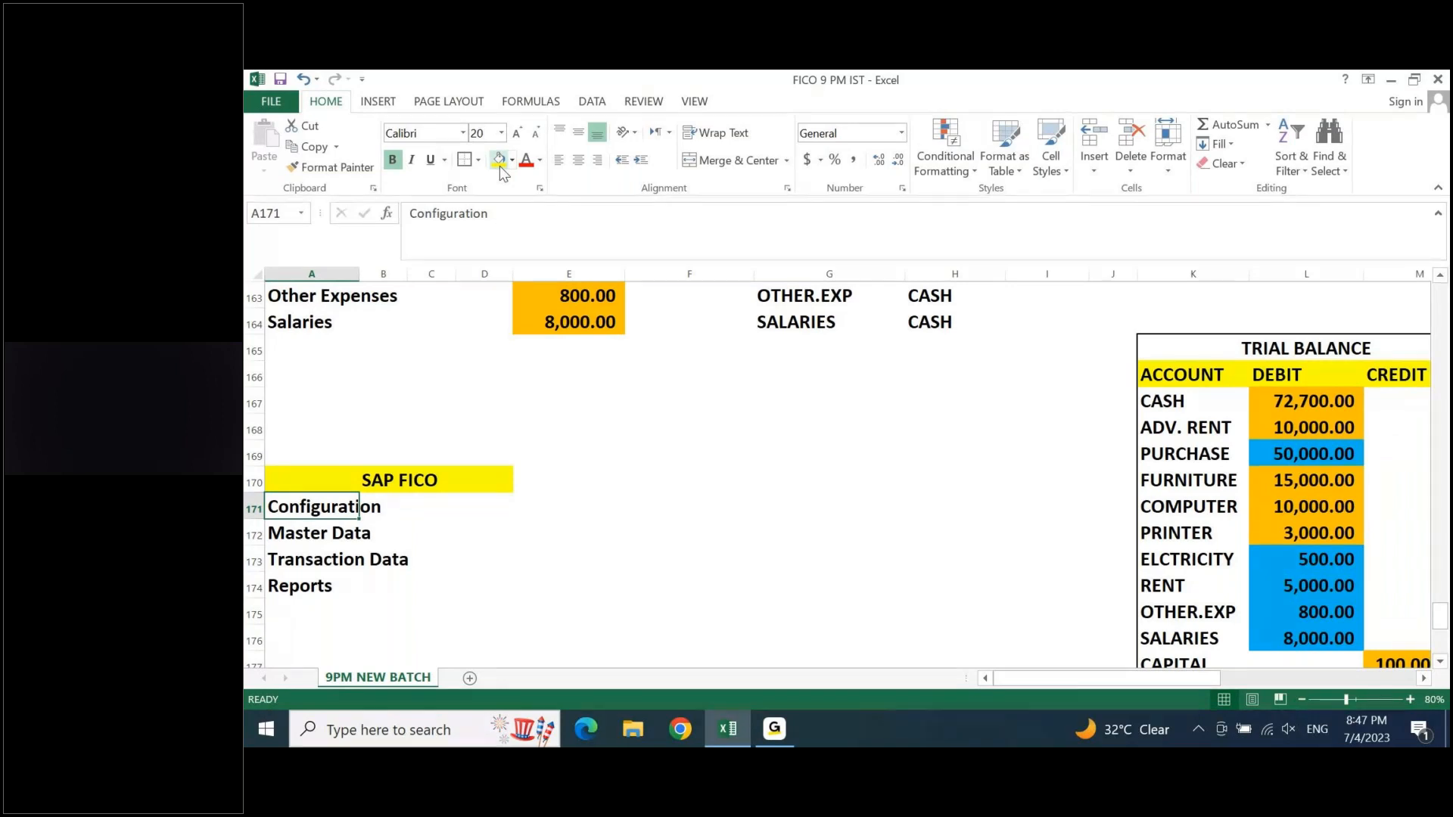
key("Right")
key("Page_Down")
key("Page_Up")
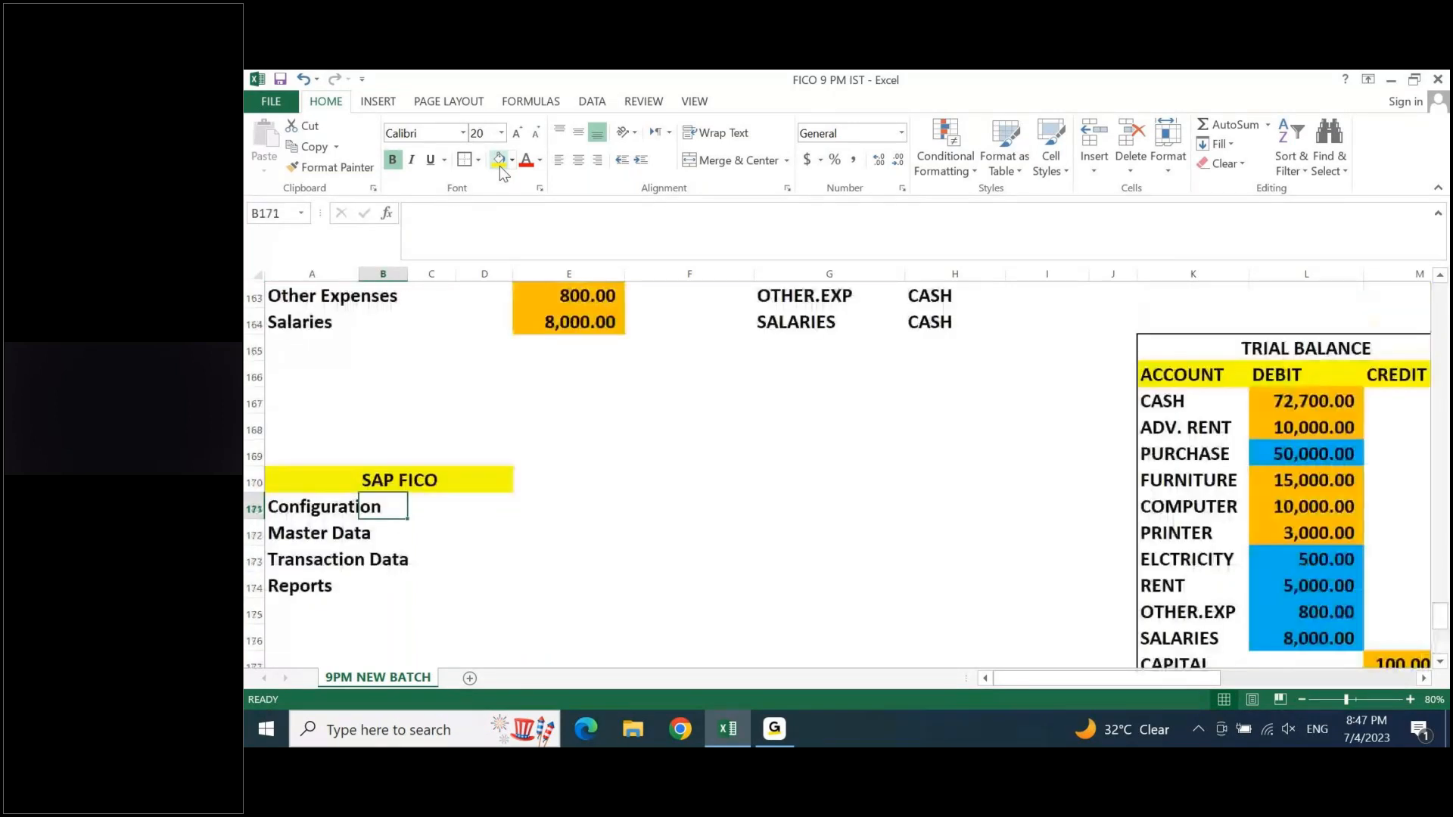
key("Right")
key("Right")
key("Right")
key("Right")
key("Right")
key("Right")
key("Right")
key("Right")
key("Right")
key("Right")
key("Right")
key("Right")
key("Right")
key("Right")
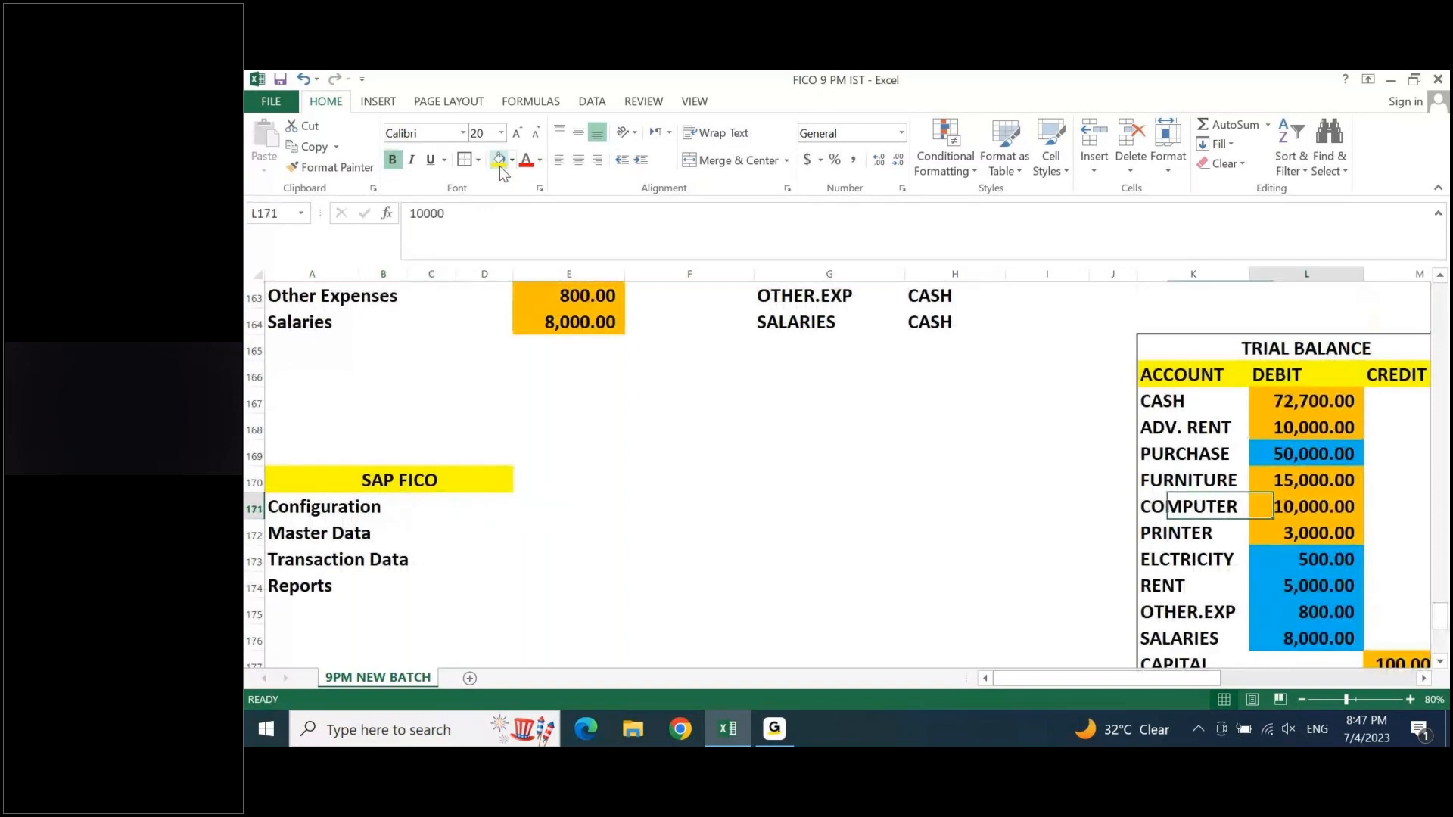
key("Home")
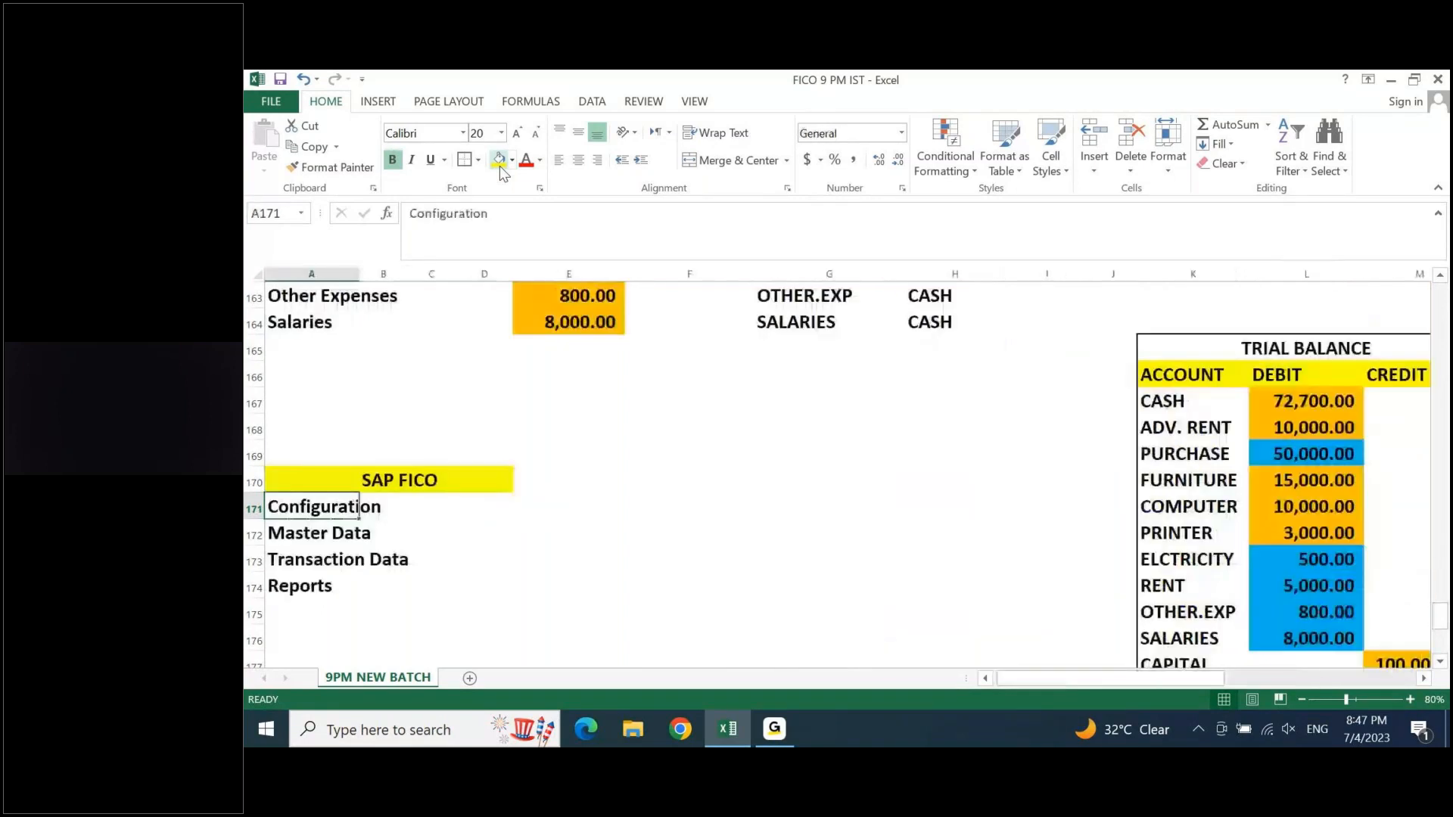
- Review the Trading Business transactions from Capital to Salaries by selecting the list in A154:A164
key("Page_Up")
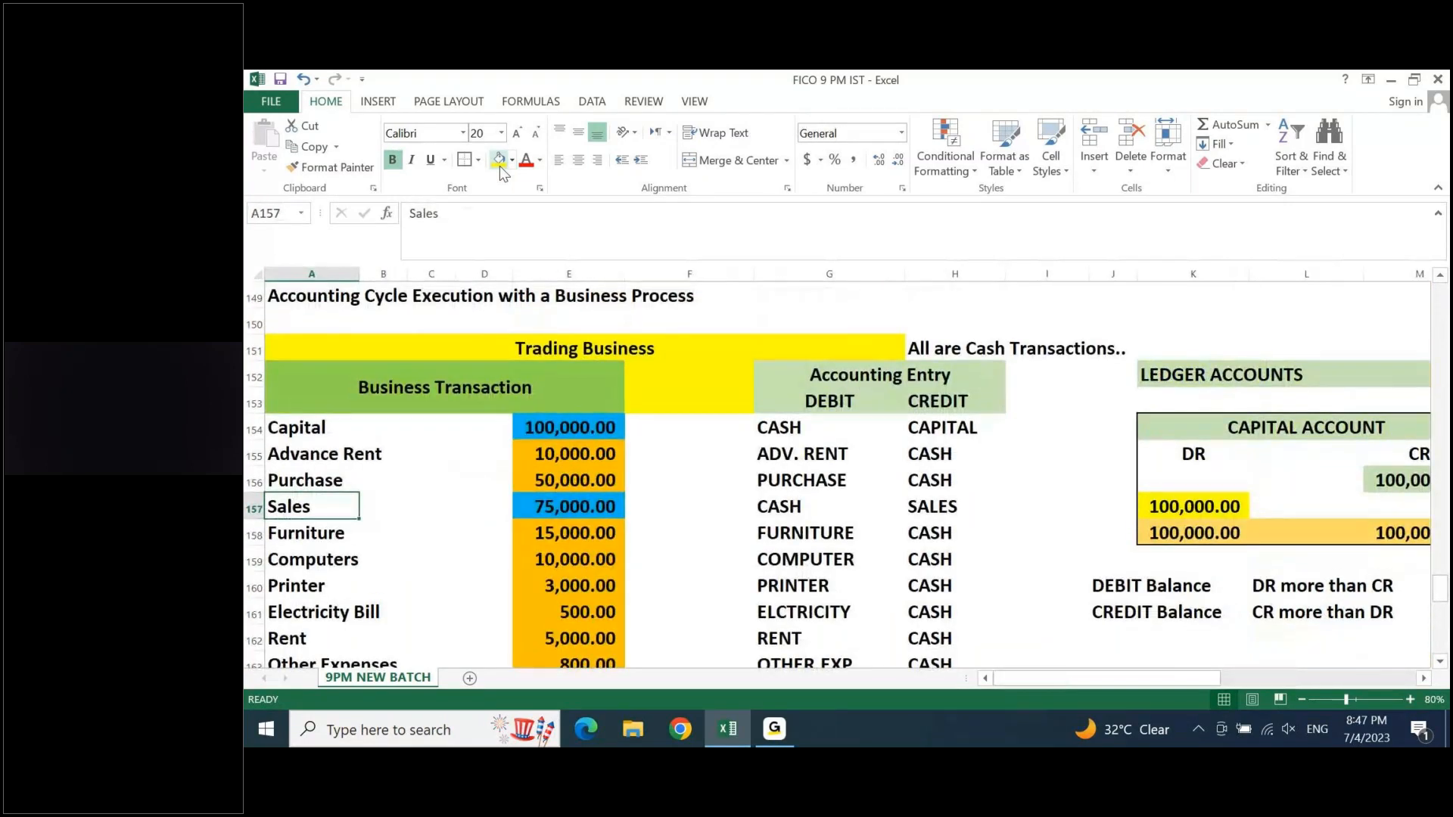
key("Down")
key("Up")
key("Up")
key("Up")
key("Up")
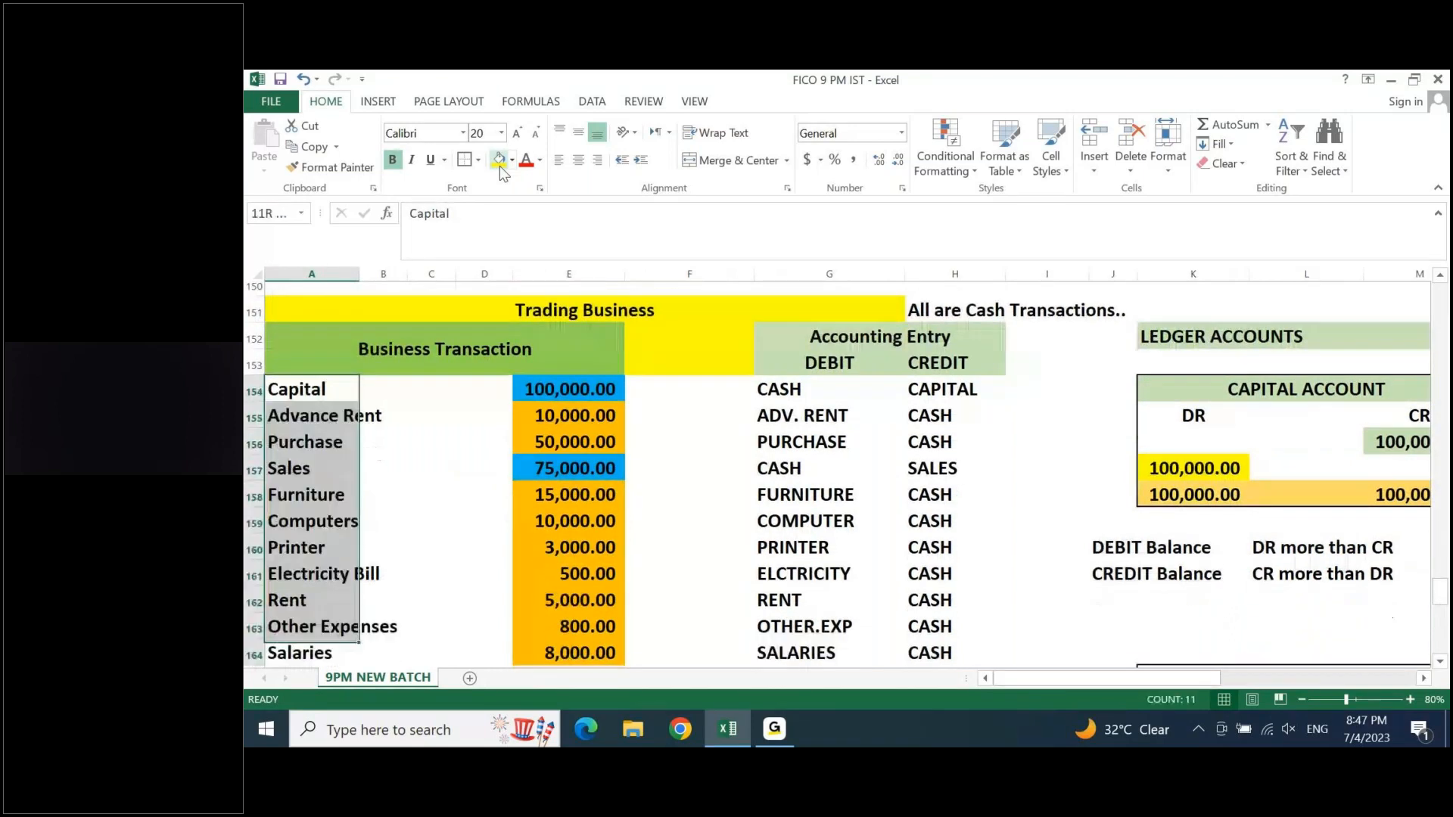
key("ctrl+shift+Down")
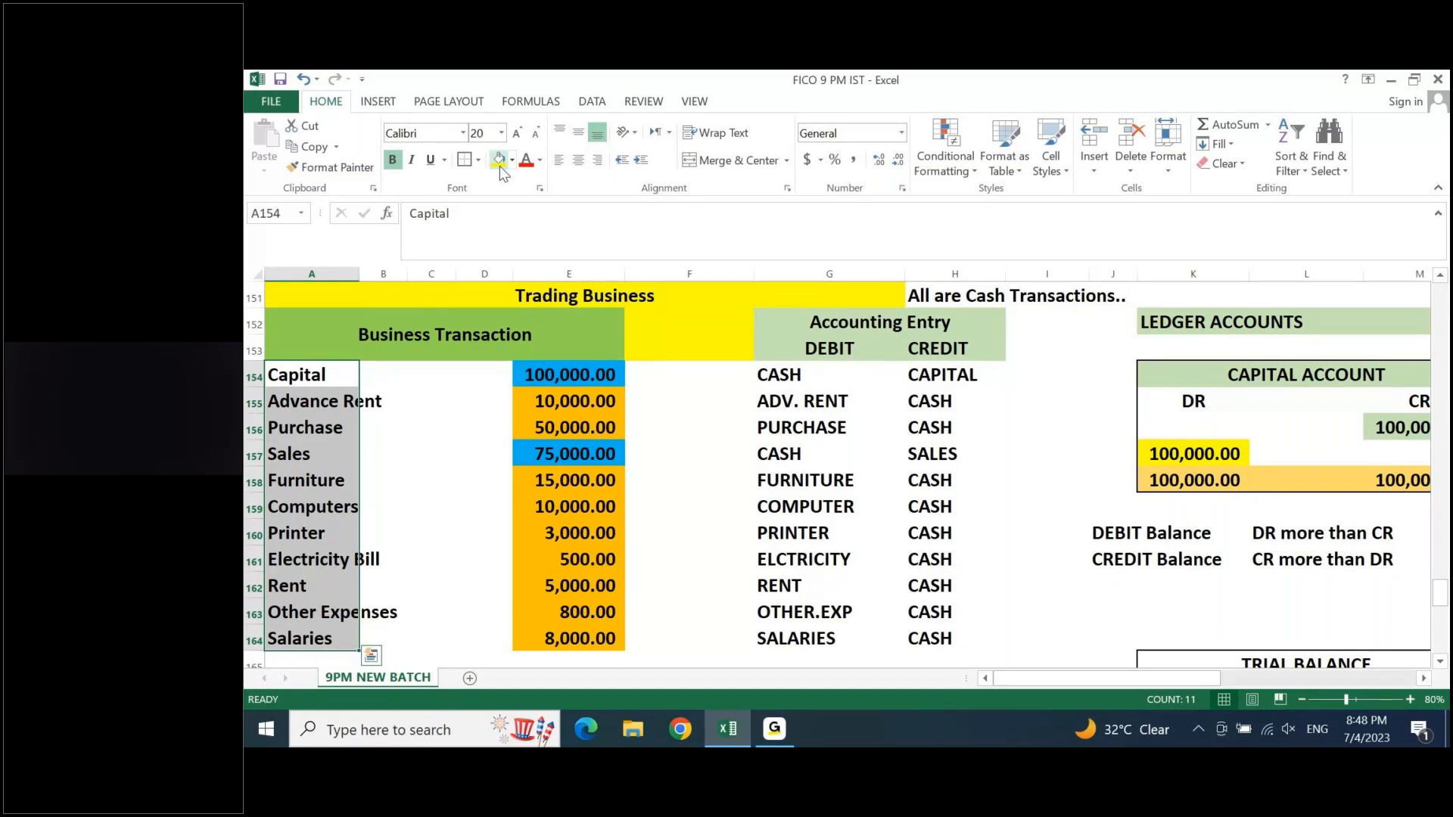
key("Down")
key("Down")
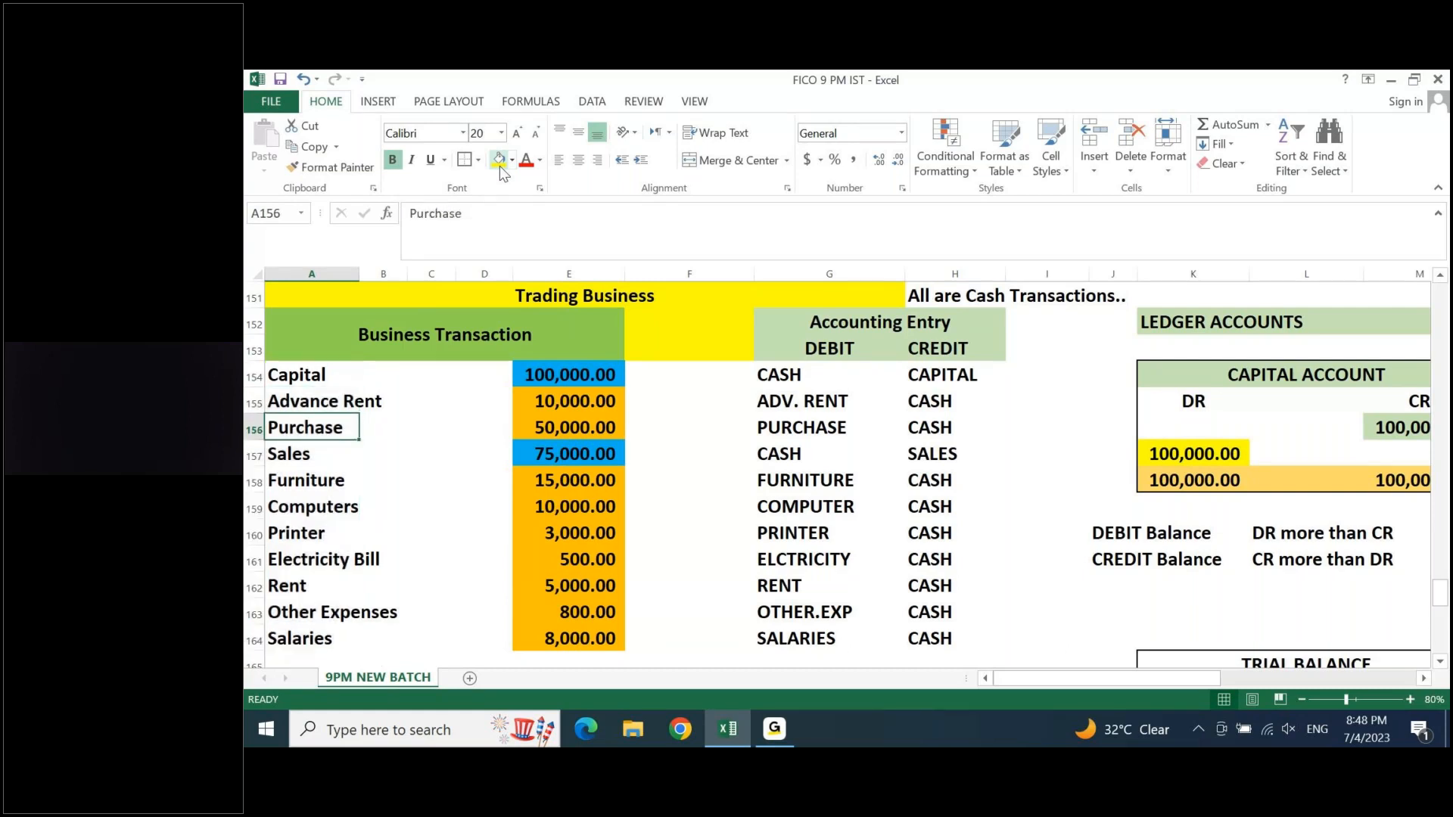
- Switch from the workbook to the other application running alongside it
left_click(774, 728)
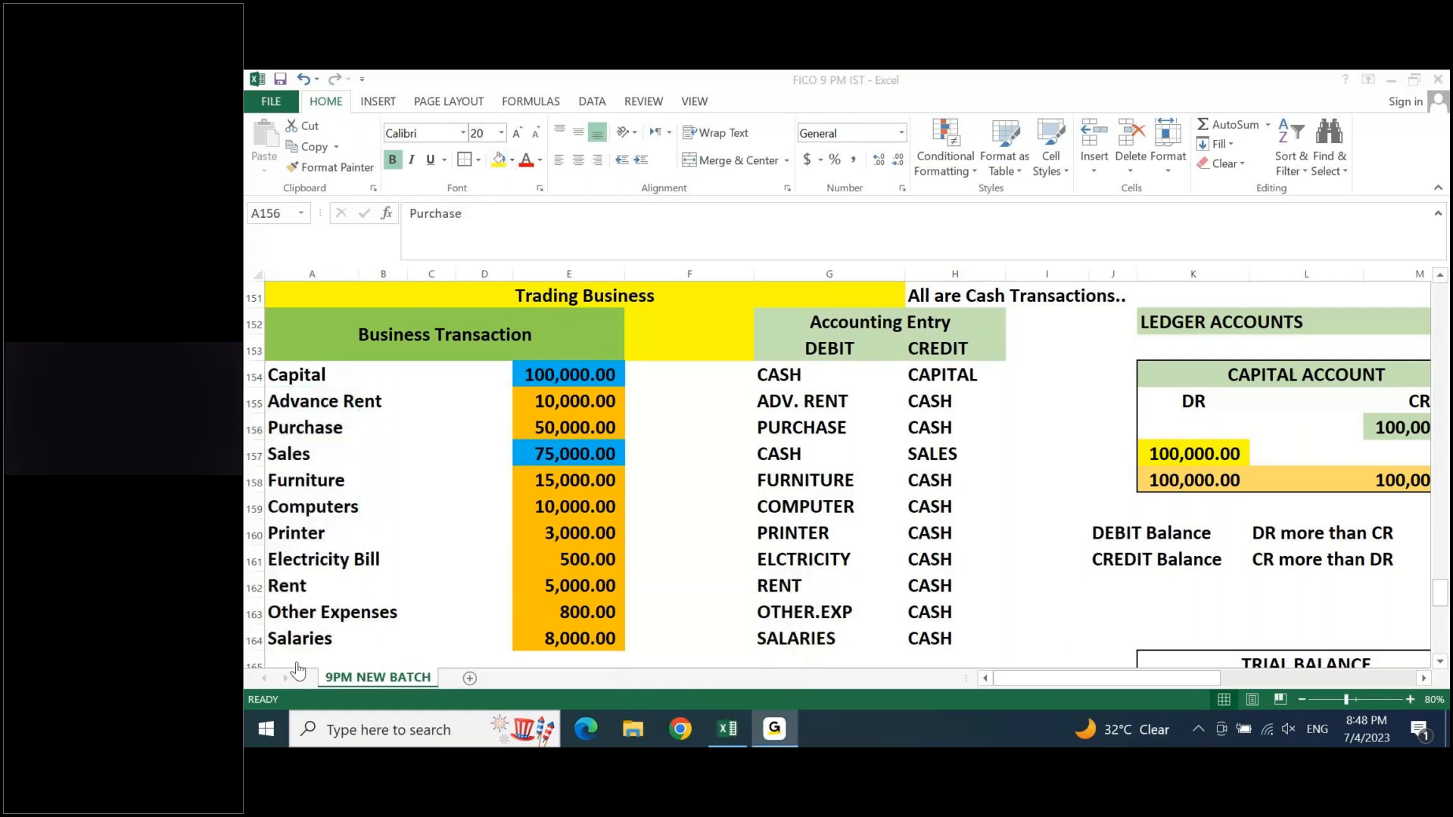